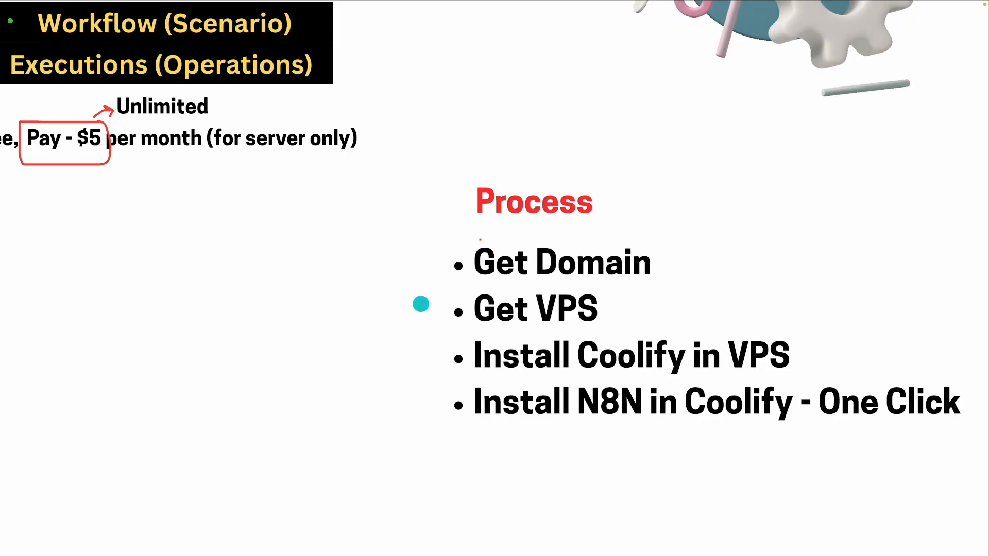
# - Underline the four Process steps: Get Domain, Get VPS, Install Coolify in VPS, Install N8N in Coolify
pyautogui.moveTo(486, 282); pyautogui.dragTo(640, 287)
pyautogui.moveTo(501, 331); pyautogui.dragTo(626, 335)
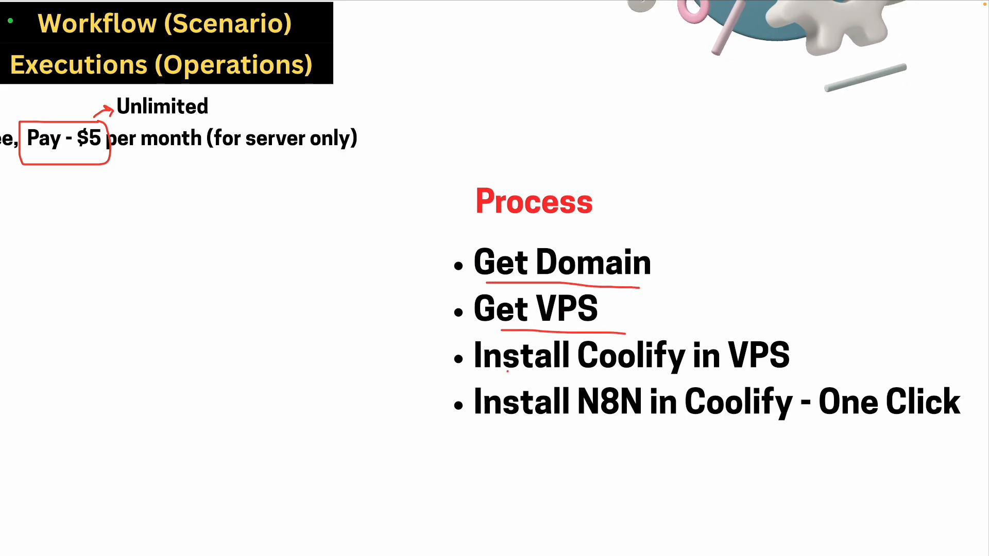
pyautogui.moveTo(513, 375); pyautogui.dragTo(751, 374)
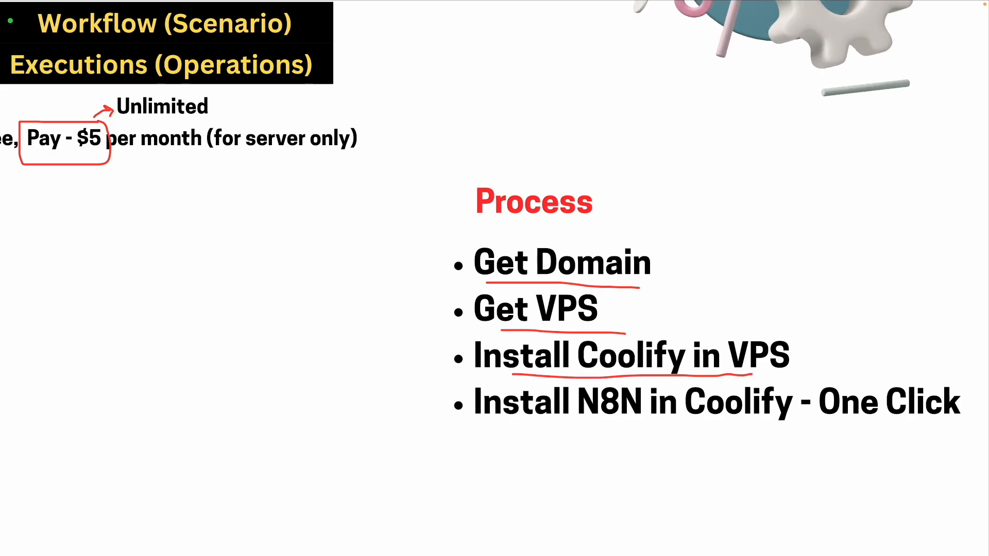
pyautogui.moveTo(514, 430); pyautogui.dragTo(768, 434)
# - Circle One Click, bracket the step list, box the Process heading, then erase all annotations
pyautogui.moveTo(889, 370)
pyautogui.mouseDown()
pyautogui.moveTo(804, 437)
pyautogui.moveTo(972, 412)
pyautogui.mouseUp()
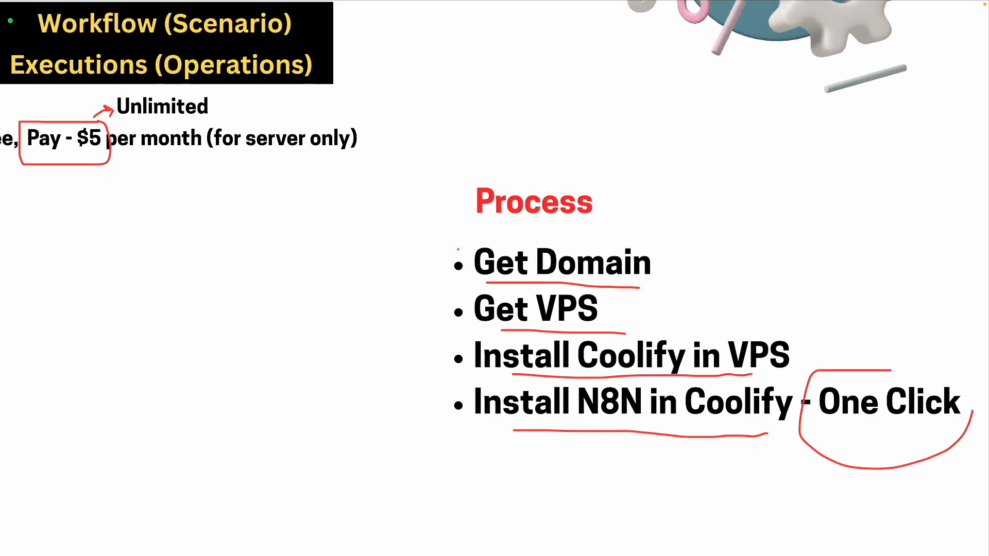
pyautogui.moveTo(489, 233)
pyautogui.mouseDown()
pyautogui.moveTo(424, 325)
pyautogui.moveTo(433, 417)
pyautogui.moveTo(441, 450)
pyautogui.moveTo(510, 452)
pyautogui.mouseUp()
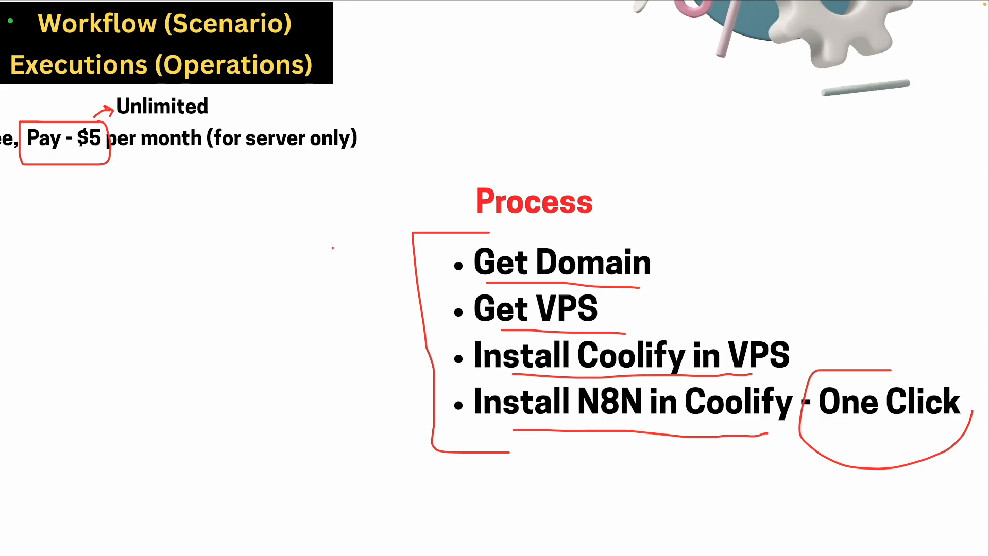
pyautogui.moveTo(603, 182)
pyautogui.mouseDown()
pyautogui.moveTo(450, 178)
pyautogui.moveTo(467, 224)
pyautogui.moveTo(605, 235)
pyautogui.moveTo(607, 180)
pyautogui.mouseUp()
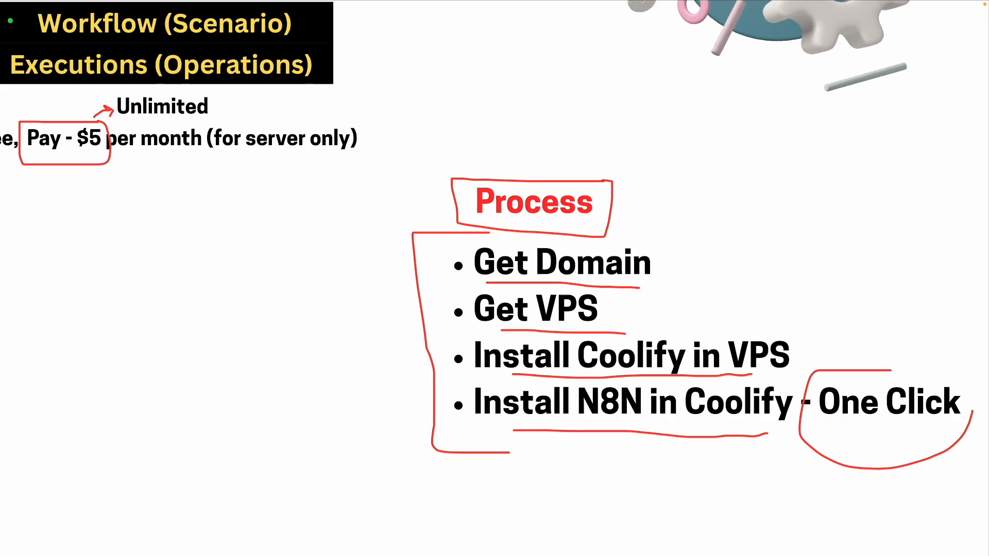
pyautogui.press('e')
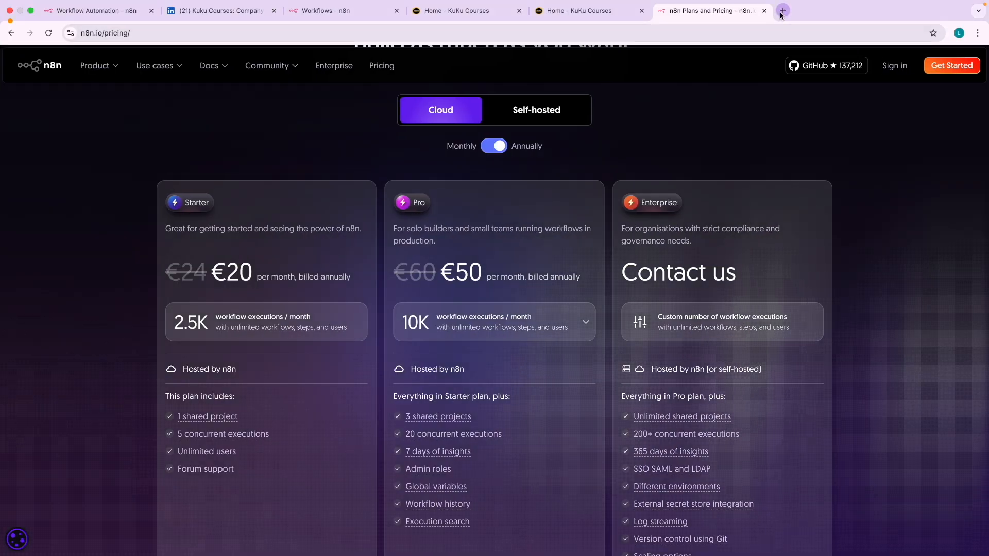
# - Search Google for coolify in a new tab and open the official Coolify website
pyautogui.click(789, 11)
pyautogui.write('coolfiy')
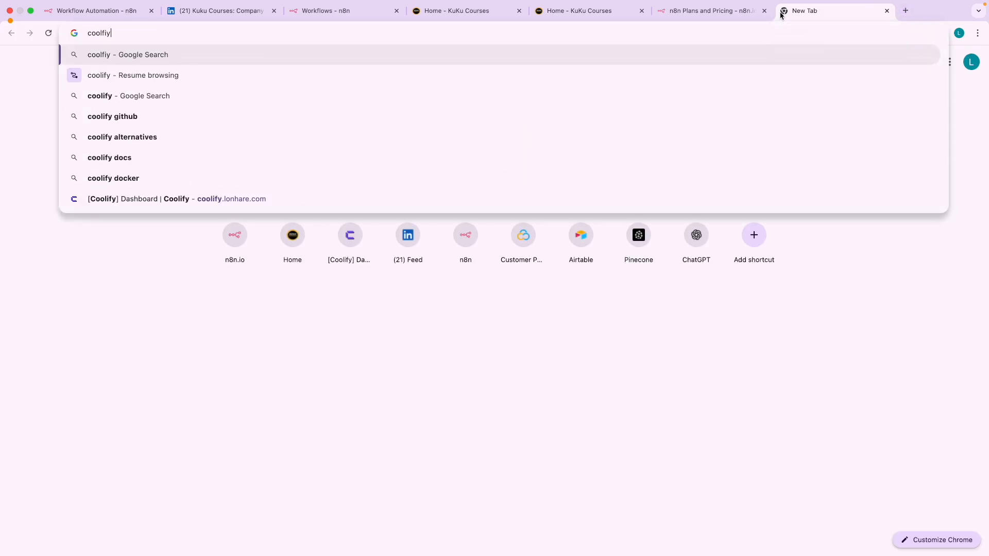
pyautogui.press('Return')
pyautogui.click(138, 196)
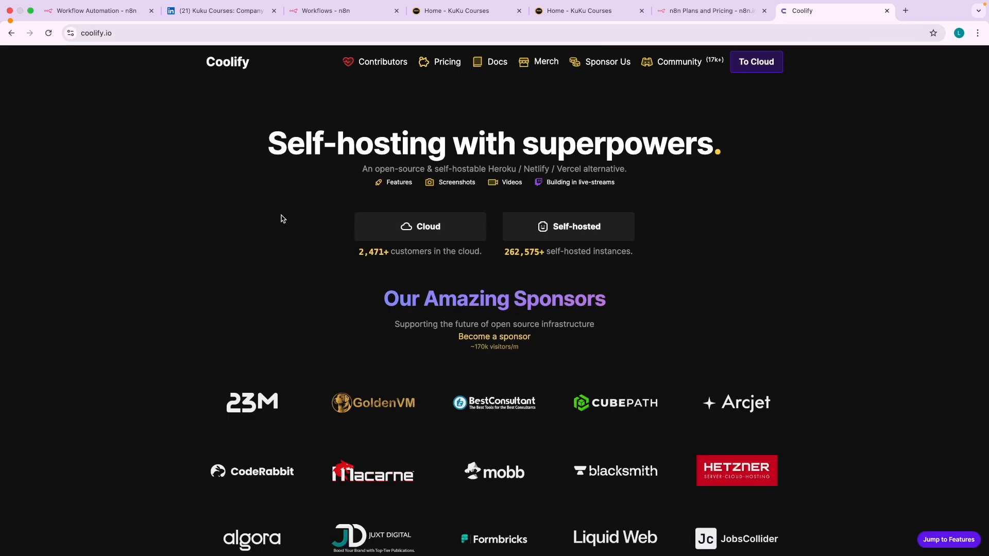
# - Scroll through the Coolify homepage's sponsors section, with a brief look at the n8n editor
pyautogui.scroll(-5, 281, 219)
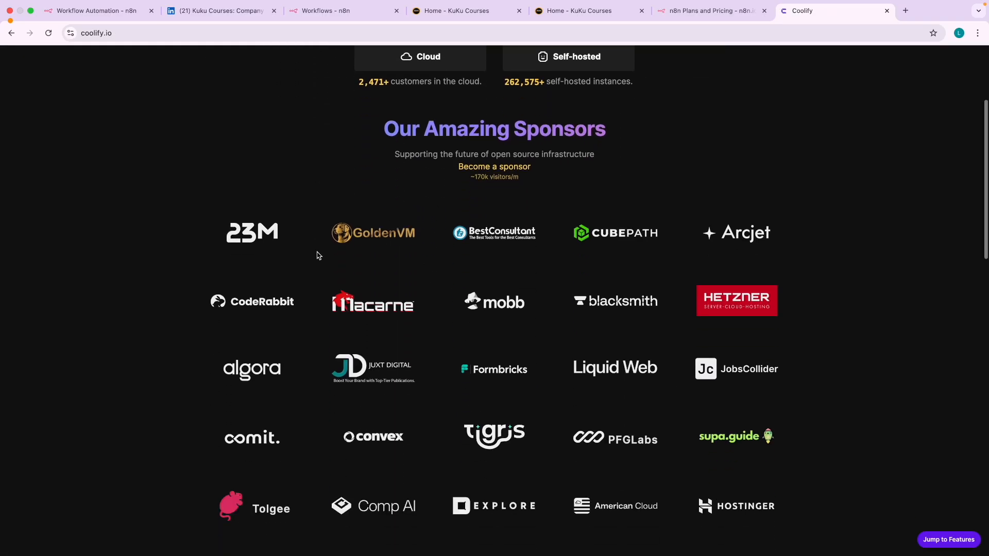
pyautogui.click(98, 12)
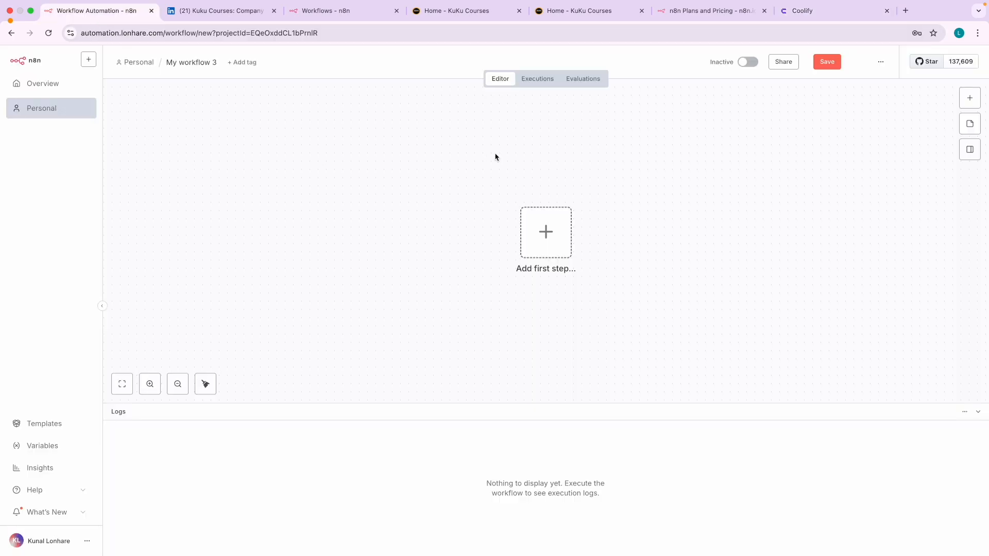
pyautogui.click(796, 13)
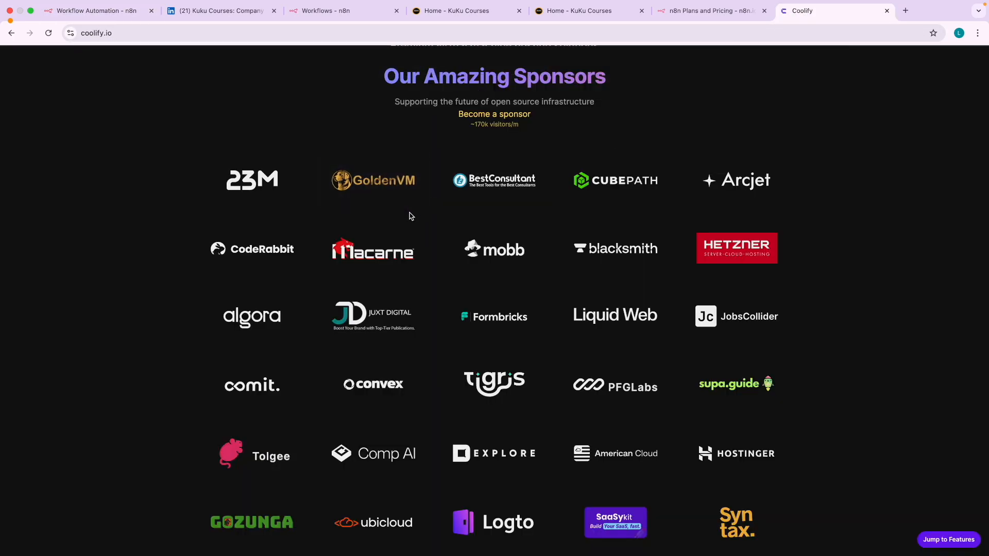
pyautogui.scroll(-5, 410, 216)
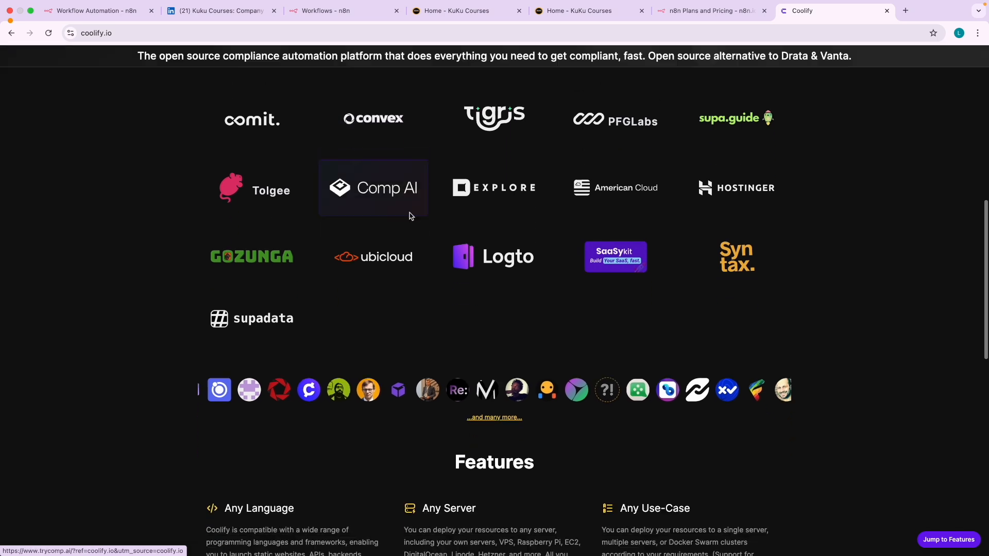
pyautogui.scroll(9, 397, 337)
pyautogui.scroll(3, 397, 338)
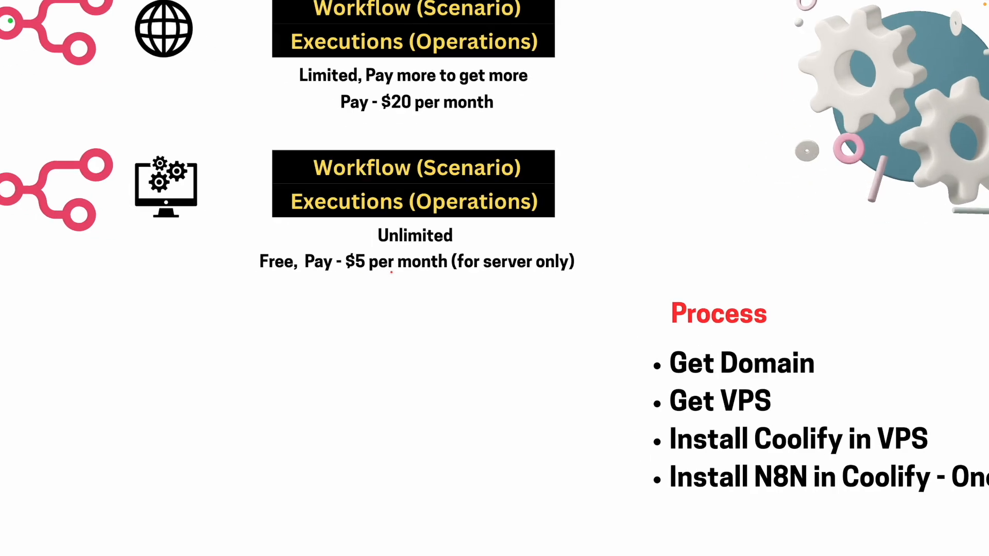
pyautogui.moveTo(345, 273); pyautogui.dragTo(360, 273)
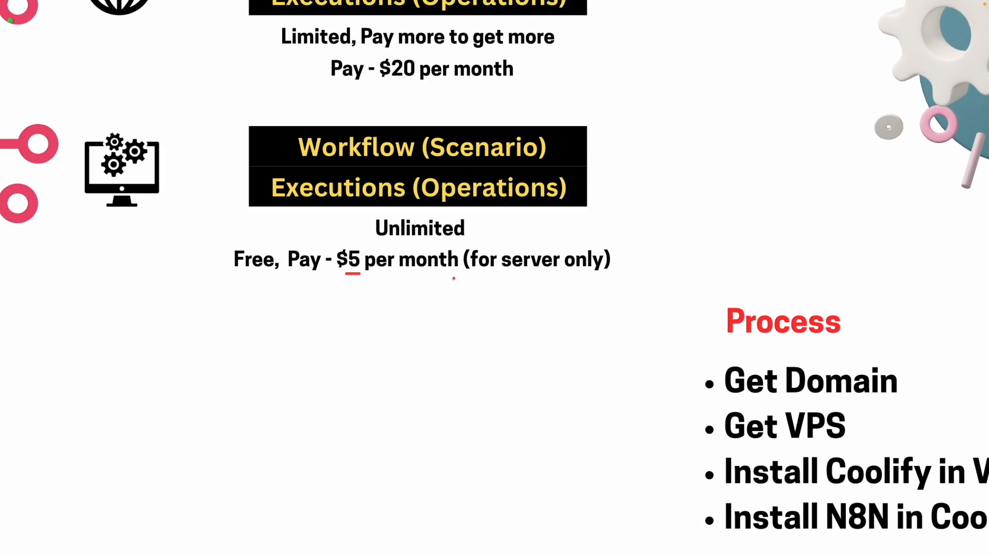
pyautogui.moveTo(514, 273)
pyautogui.mouseDown()
pyautogui.moveTo(546, 274)
pyautogui.moveTo(521, 238)
pyautogui.moveTo(570, 278)
pyautogui.moveTo(534, 237)
pyautogui.mouseUp()
pyautogui.moveTo(523, 282)
pyautogui.mouseDown()
pyautogui.moveTo(316, 326)
pyautogui.moveTo(57, 227)
pyautogui.moveTo(56, 241)
pyautogui.moveTo(50, 222)
pyautogui.moveTo(77, 232)
pyautogui.mouseUp()
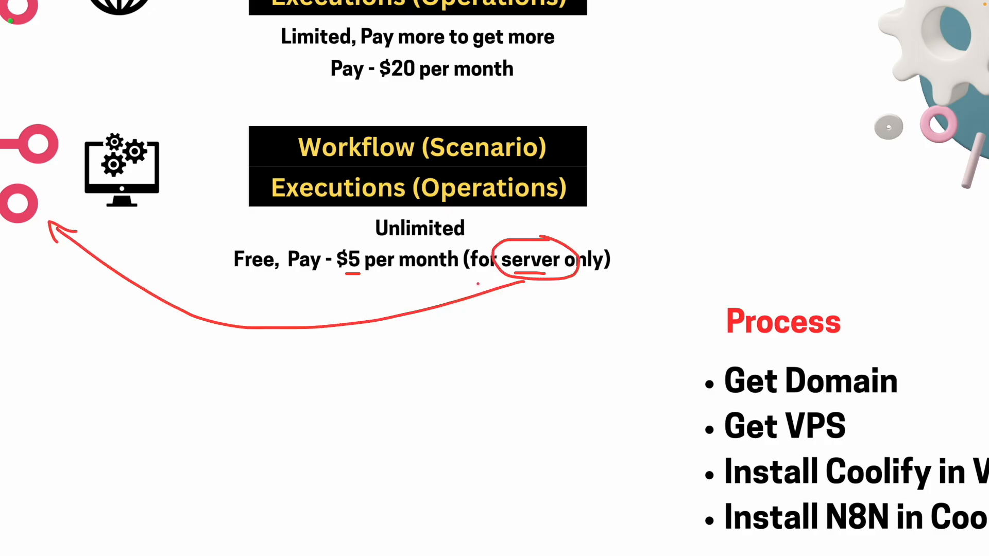
pyautogui.moveTo(514, 290)
pyautogui.mouseDown()
pyautogui.moveTo(451, 365)
pyautogui.moveTo(432, 371)
pyautogui.moveTo(439, 381)
pyautogui.mouseUp()
pyautogui.press('Escape')
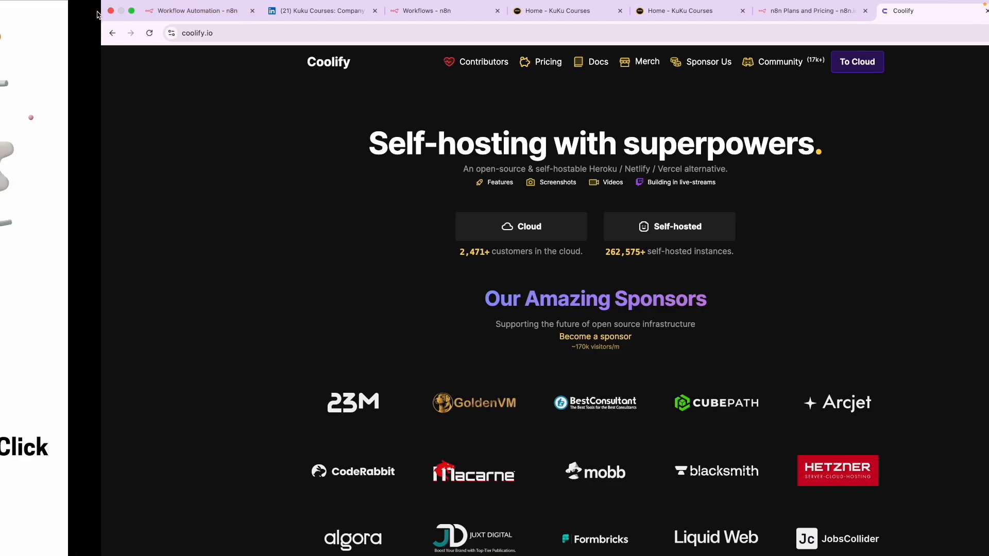
# - Compare the workflow editor and Workflows overview addresses, highlighting the freeautomation subdomain, then return to the editor
pyautogui.click(126, 13)
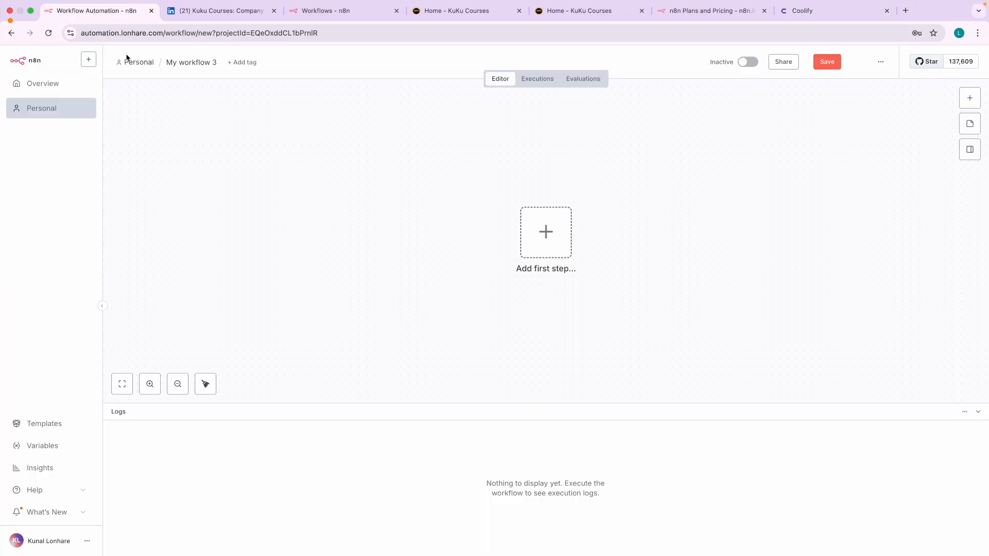
pyautogui.click(93, 32)
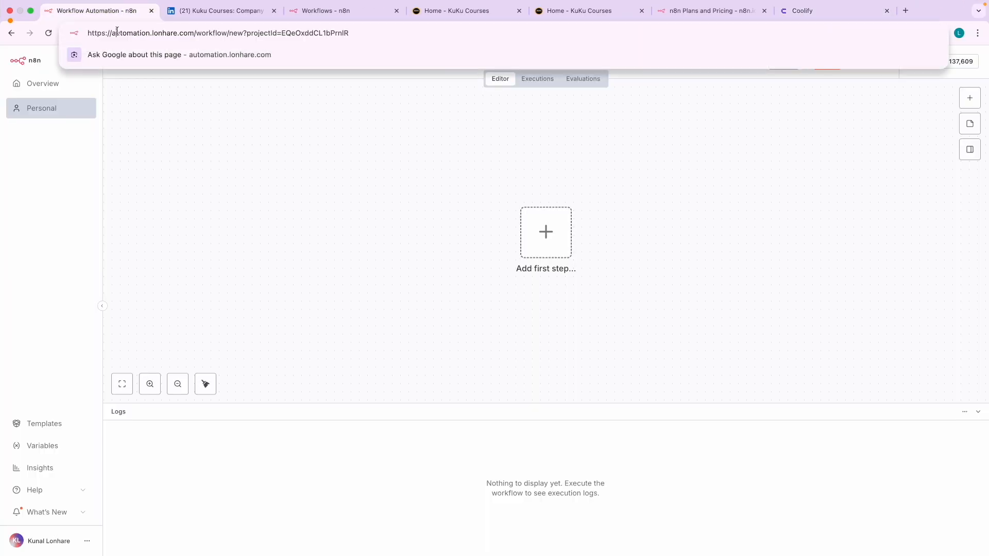
pyautogui.moveTo(124, 34); pyautogui.dragTo(349, 34)
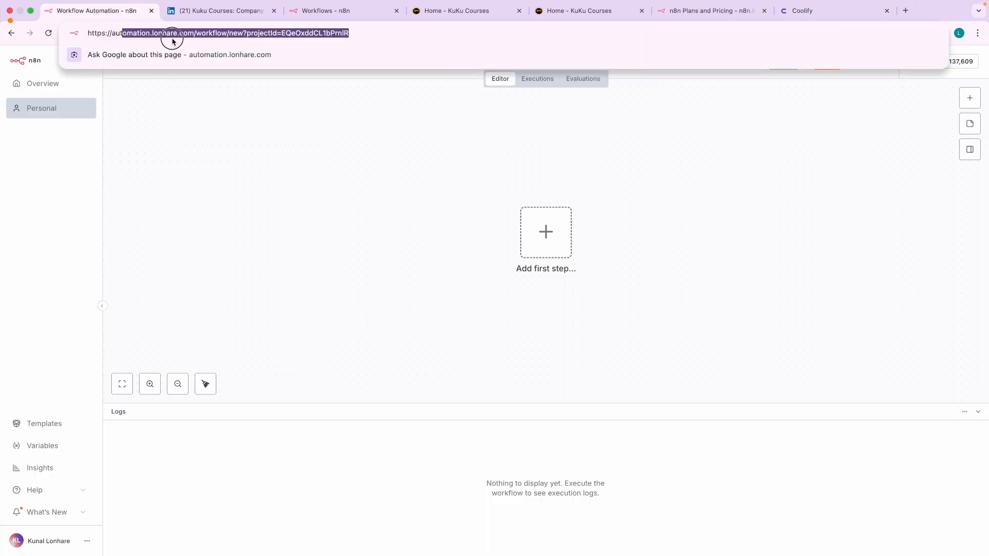
pyautogui.click(312, 14)
pyautogui.click(123, 33)
pyautogui.click(122, 33)
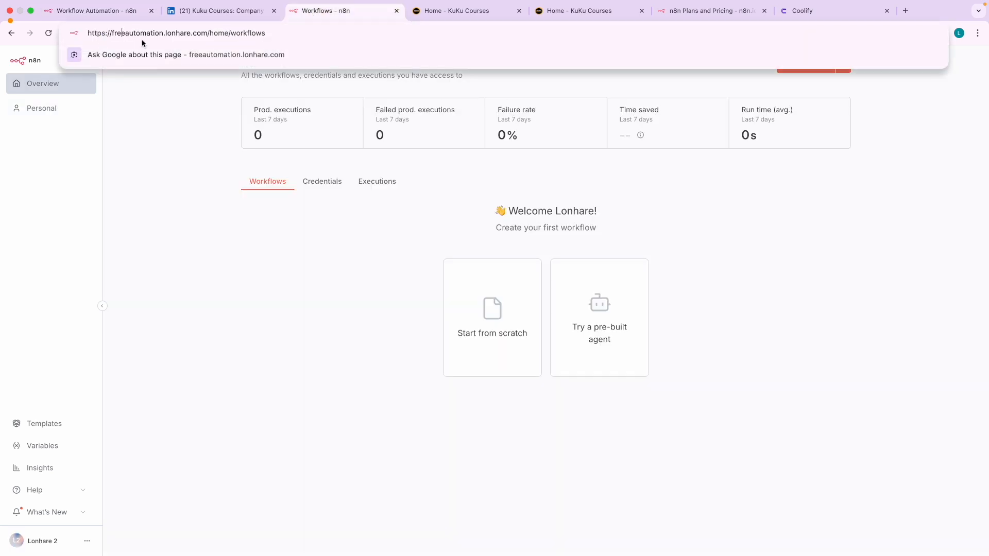
pyautogui.click(120, 11)
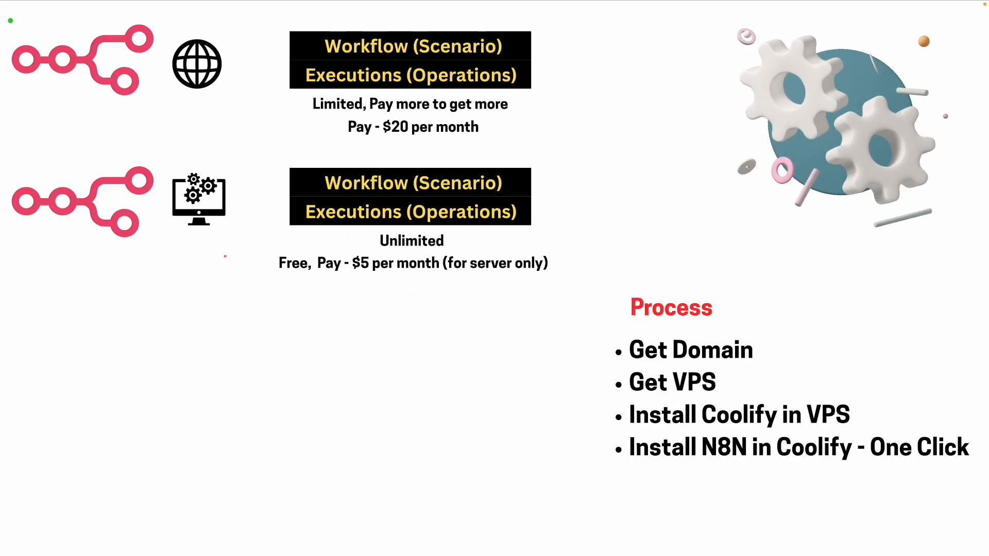
pyautogui.moveTo(475, 275); pyautogui.dragTo(506, 275)
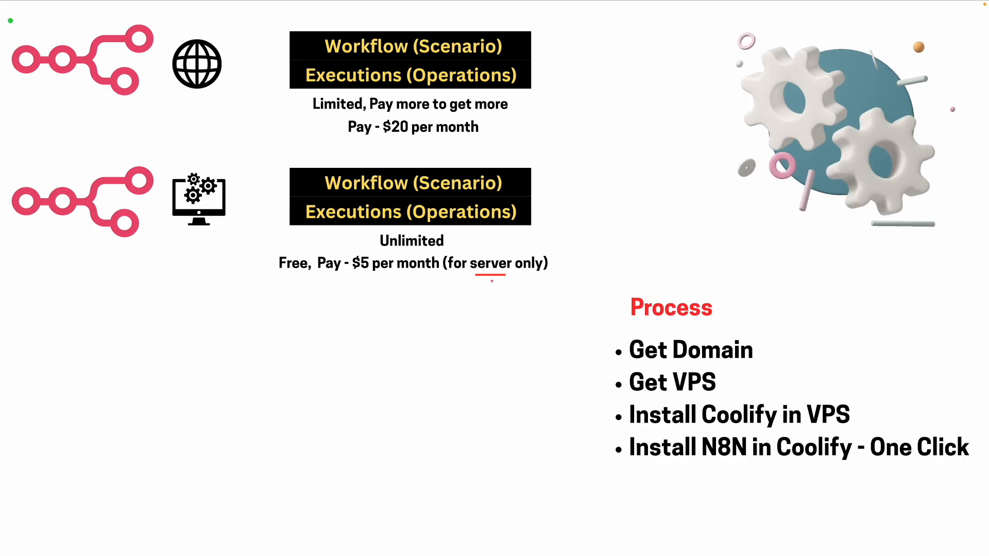
pyautogui.moveTo(499, 251)
pyautogui.mouseDown()
pyautogui.moveTo(337, 257)
pyautogui.moveTo(509, 288)
pyautogui.moveTo(514, 269)
pyautogui.mouseUp()
pyautogui.press('Delete')
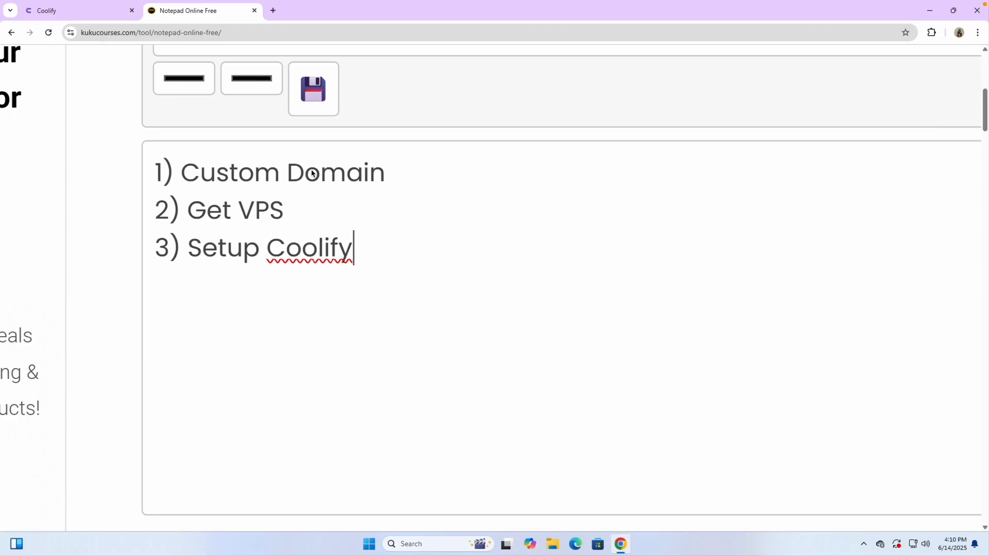
# - Complete line 1 as 'Custom Domain = address of your website', then enter apple.com in a new tab
pyautogui.moveTo(289, 174); pyautogui.dragTo(400, 172)
pyautogui.click(403, 176)
pyautogui.write('= address of y')
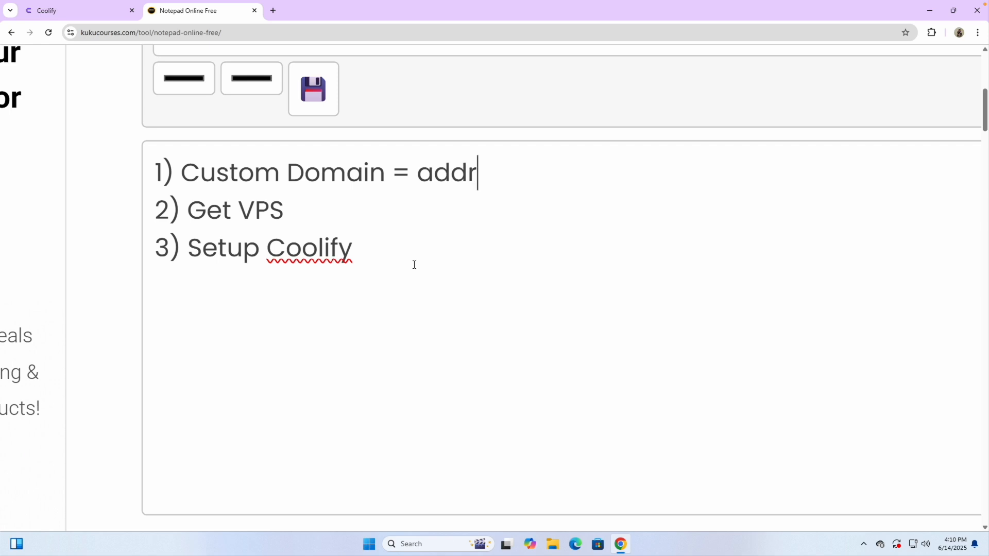
pyautogui.write('our website')
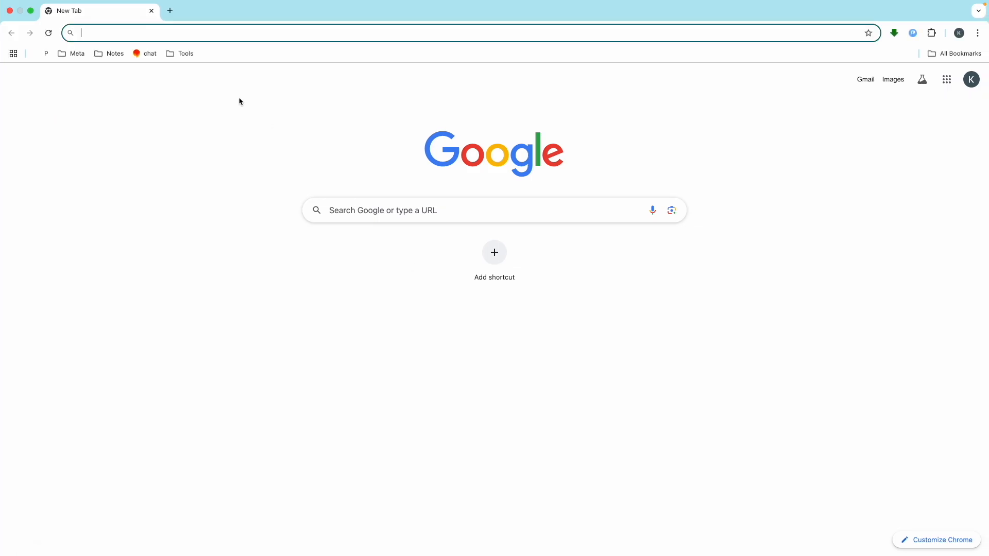
pyautogui.write('apple.com')
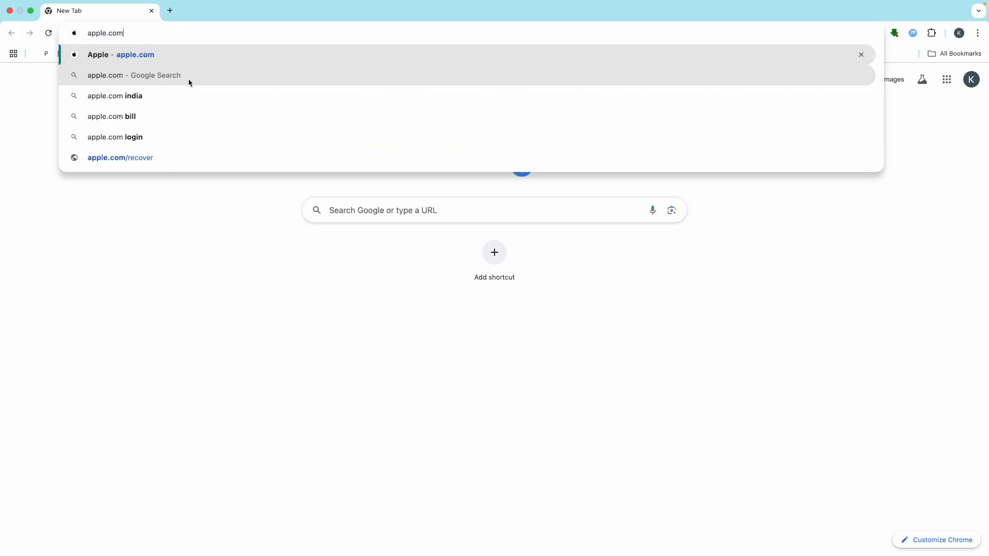
# - Load apple.com, highlight its domain in the address bar, then replace the Apple tab with a blank tab
pyautogui.press('Return')
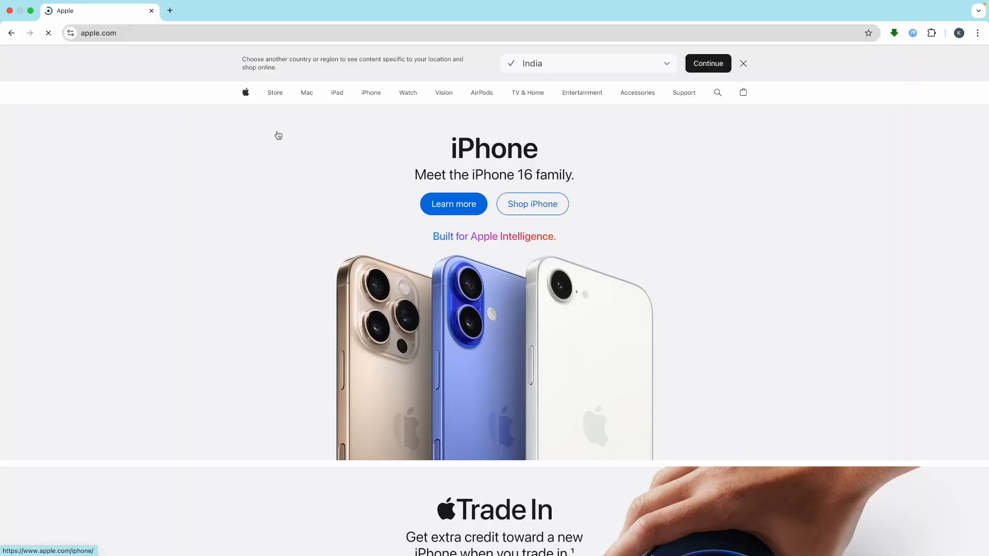
pyautogui.moveTo(399, 99)
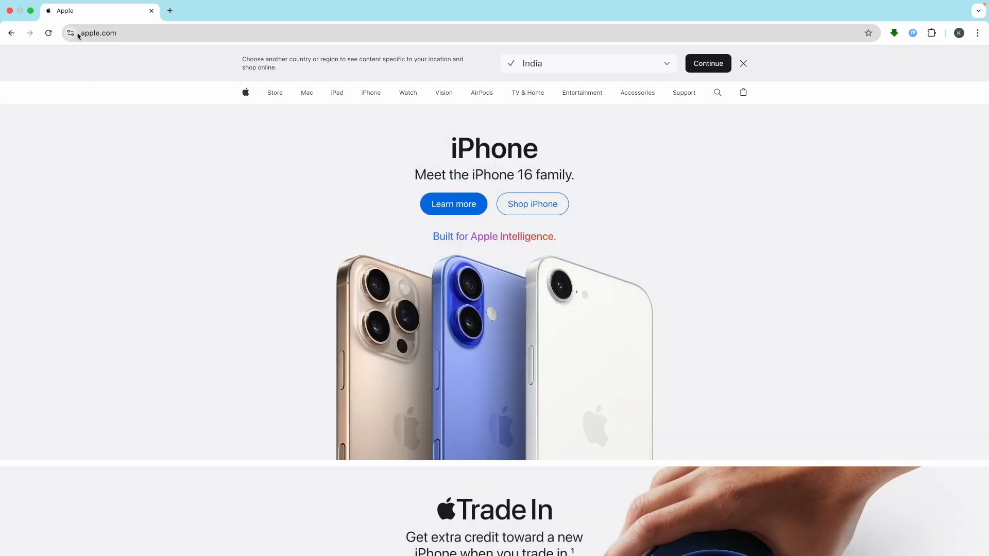
pyautogui.doubleClick(84, 33)
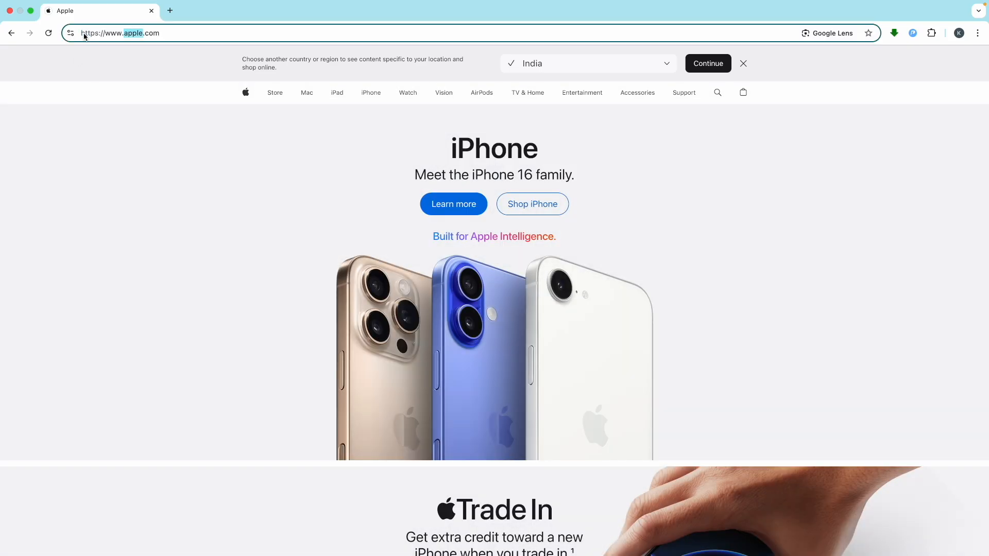
pyautogui.moveTo(160, 36); pyautogui.dragTo(109, 35)
pyautogui.click(169, 10)
pyautogui.click(151, 10)
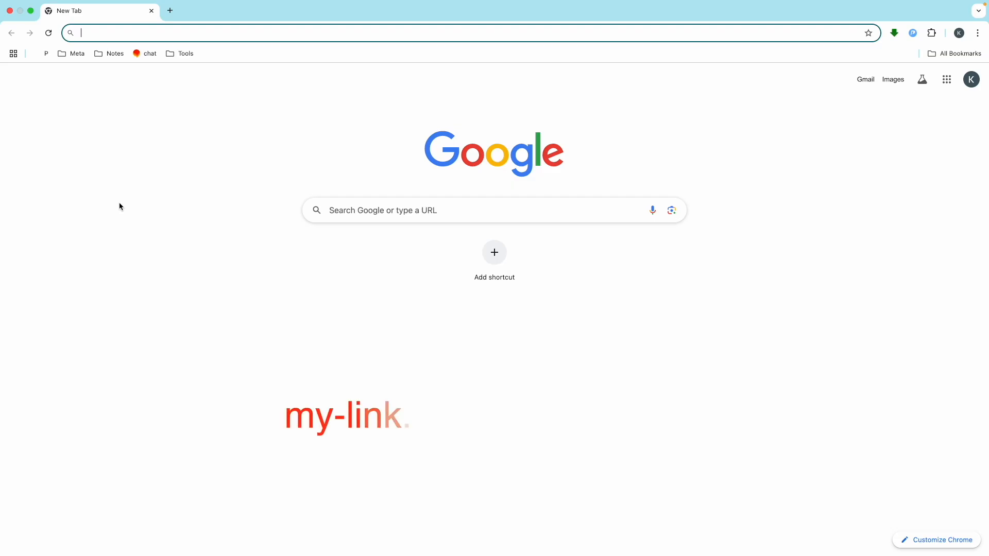
# - Open the Namecheap site through the my-link.in/namecheap short link
pyautogui.write('my-link.in/namecheap')
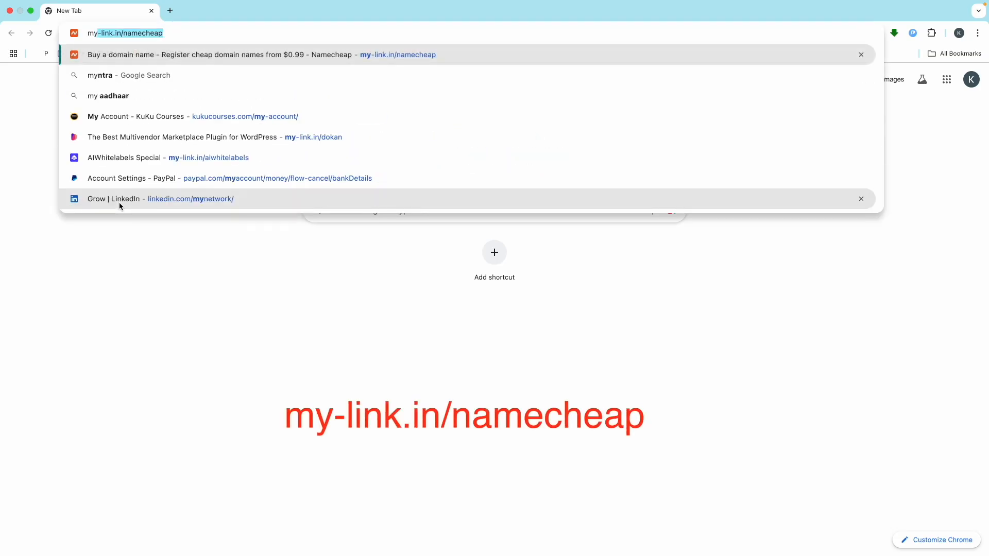
pyautogui.press('Right')
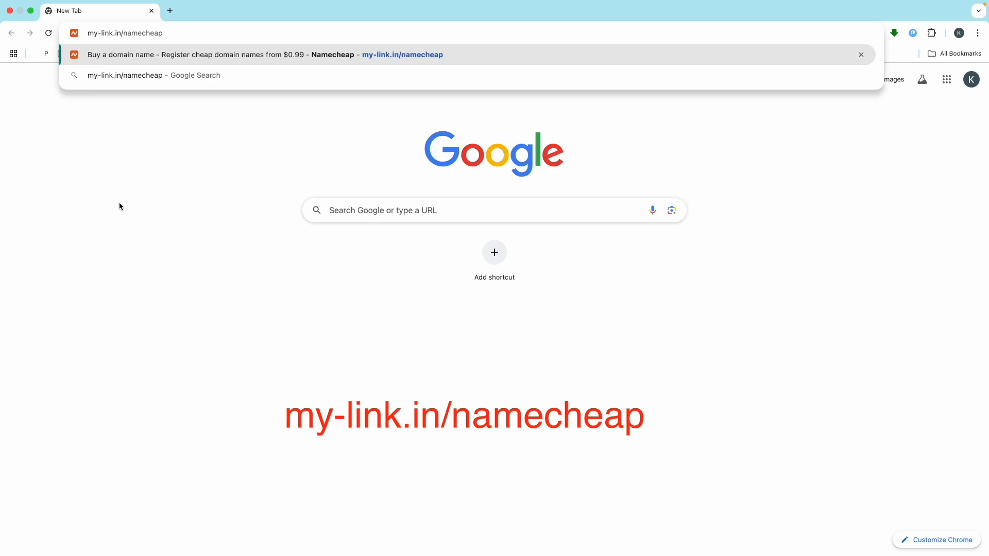
pyautogui.press('Return')
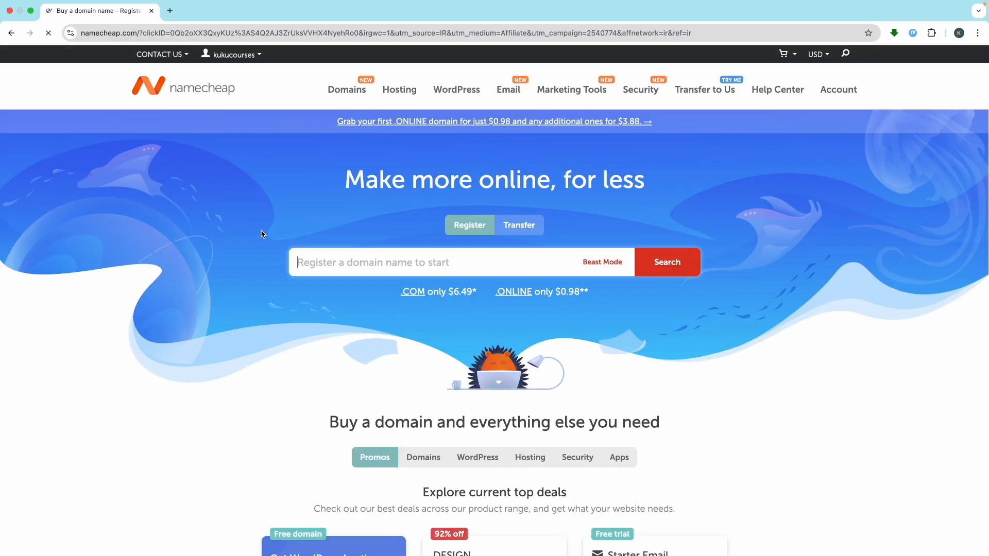
pyautogui.moveTo(327, 93)
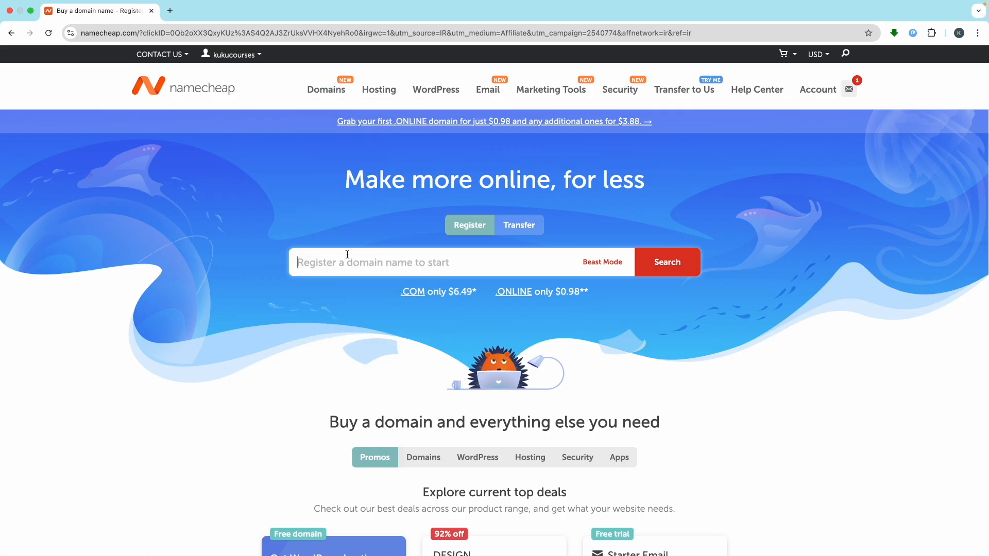
pyautogui.scroll(5, 348, 257)
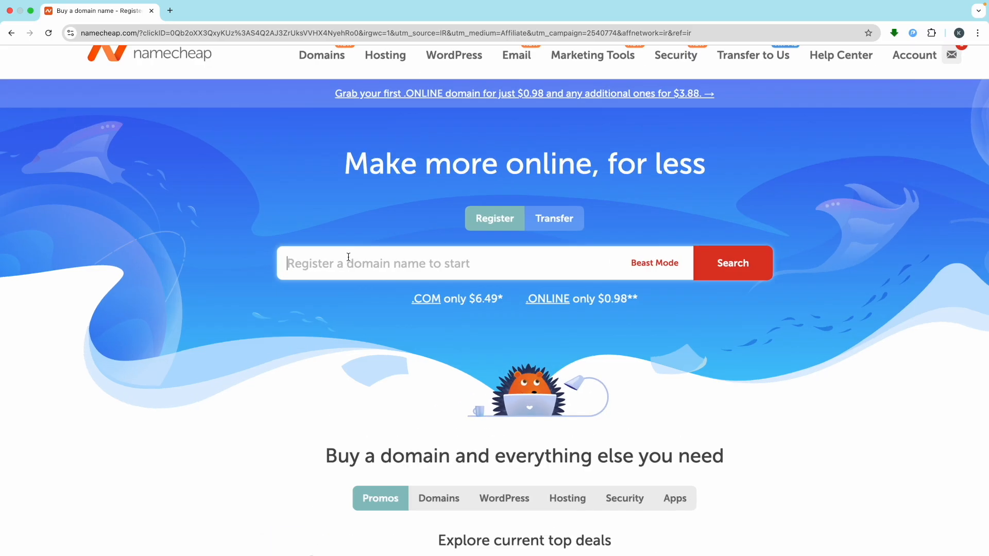
pyautogui.hscroll(1, 348, 257)
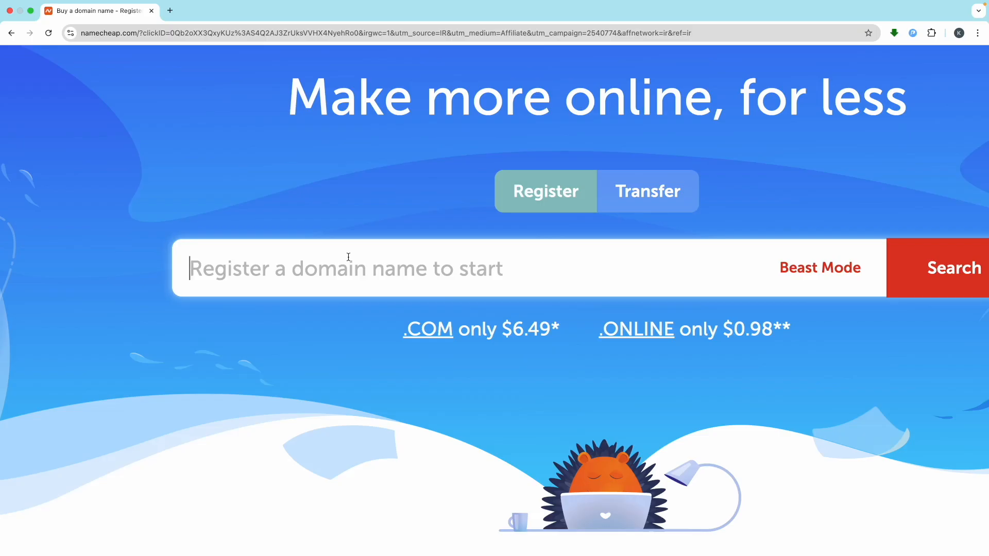
# - Search Namecheap for the domain lonhare.com
pyautogui.click(348, 257)
pyautogui.write('lo')
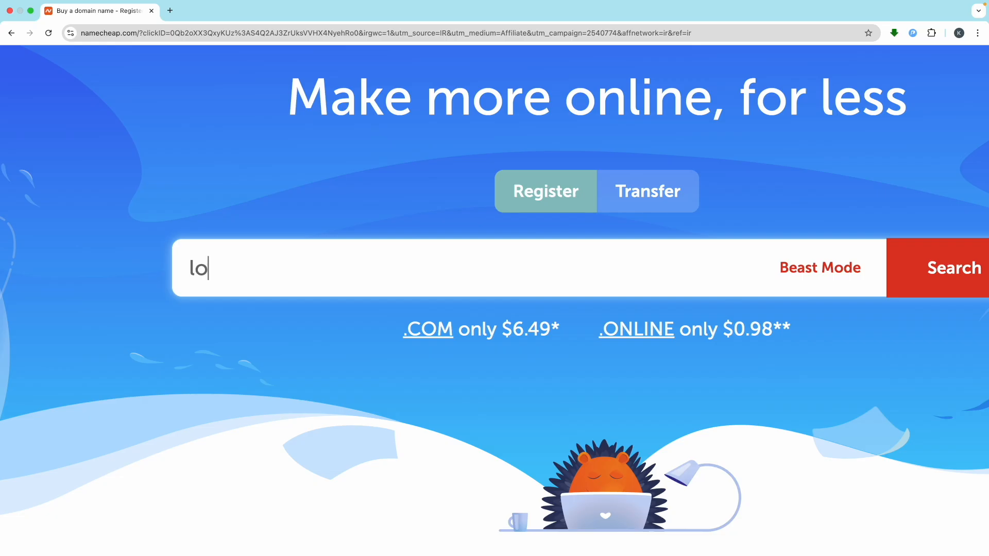
pyautogui.write('nhare')
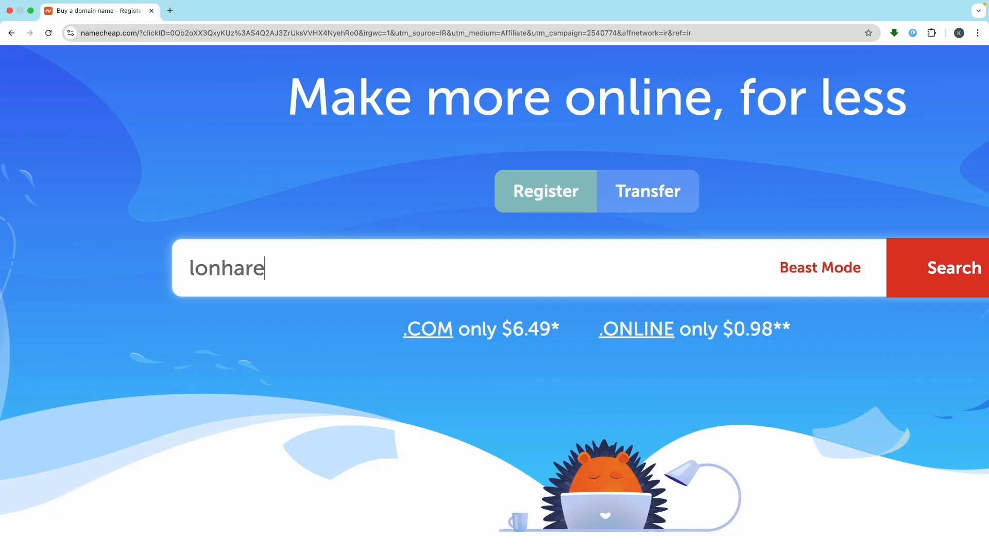
pyautogui.write('.com')
pyautogui.scroll(-3, 346, 257)
pyautogui.click(672, 261)
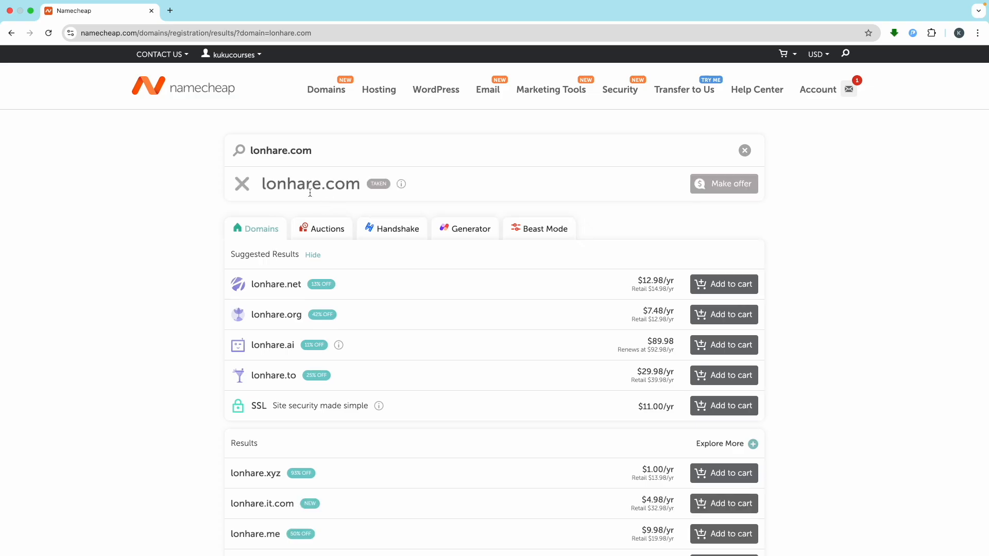
# - Clear the lonhare.com search and look up kukubackend instead
pyautogui.moveTo(380, 188)
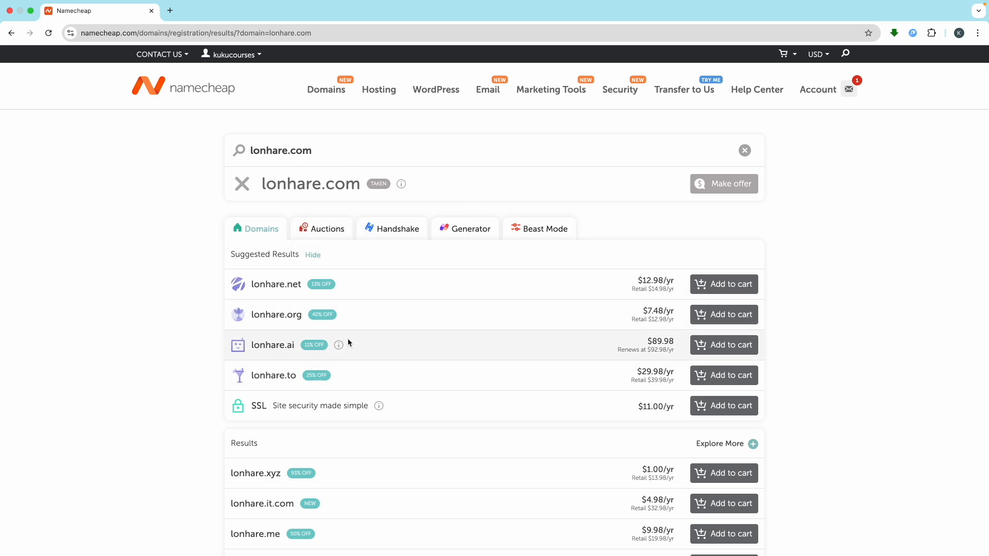
pyautogui.click(746, 151)
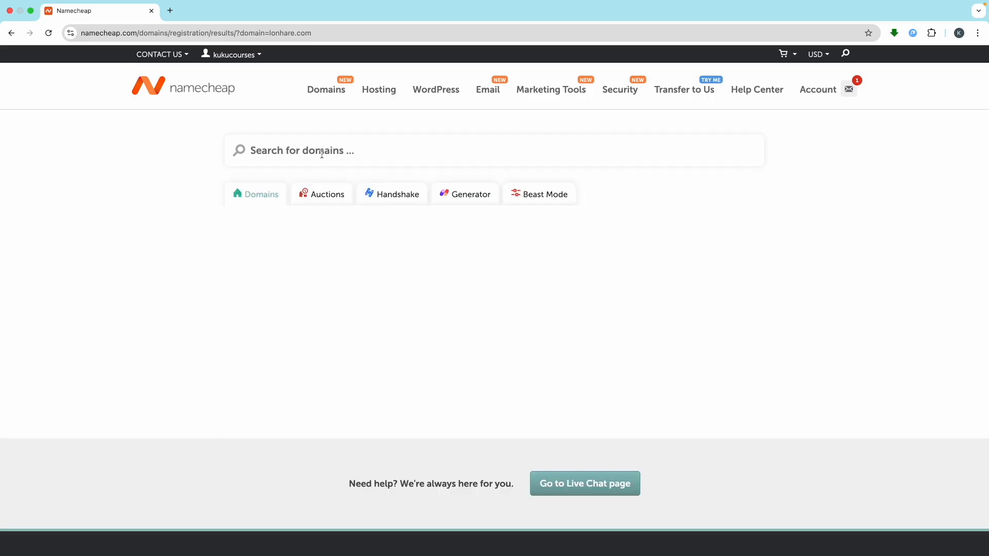
pyautogui.scroll(5, 287, 149)
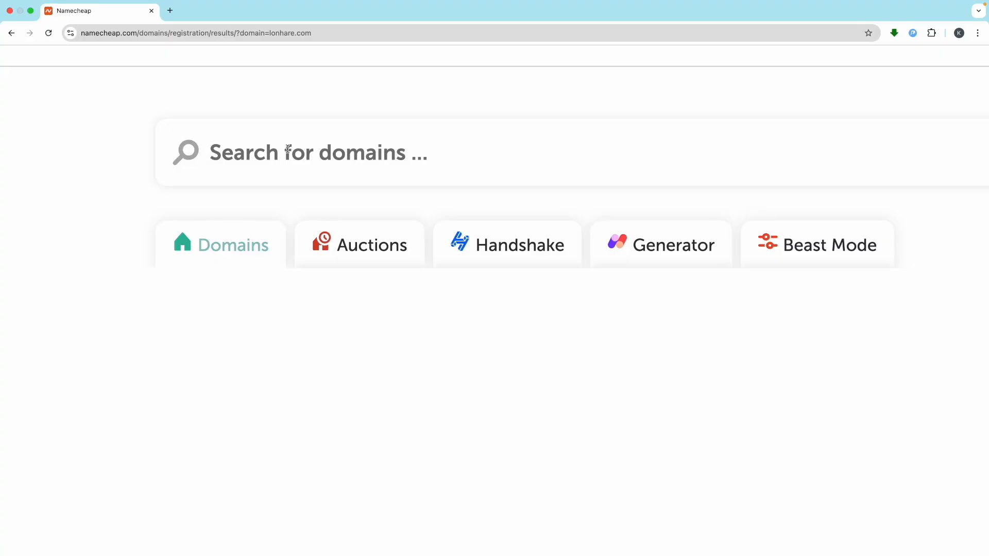
pyautogui.click(288, 150)
pyautogui.write('kukuba')
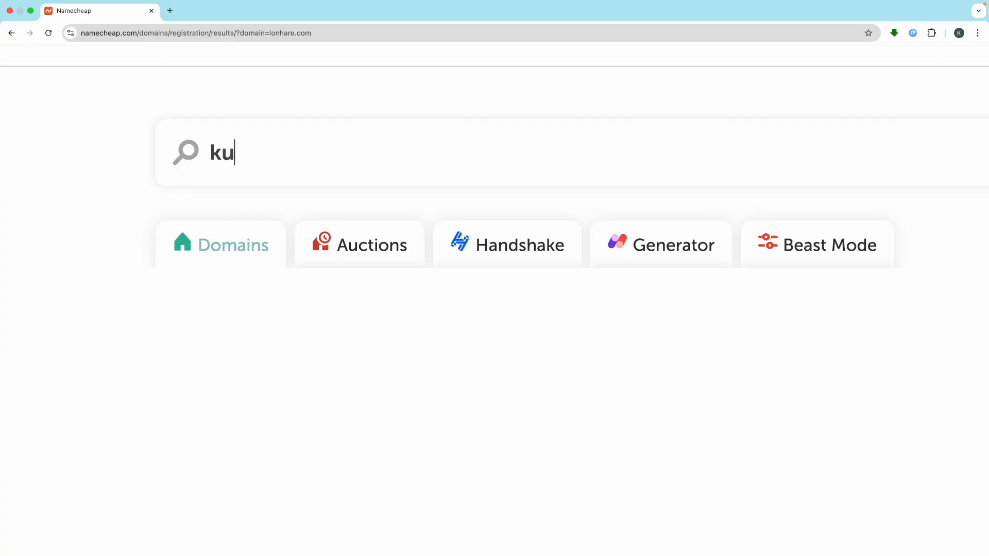
pyautogui.write('ckend')
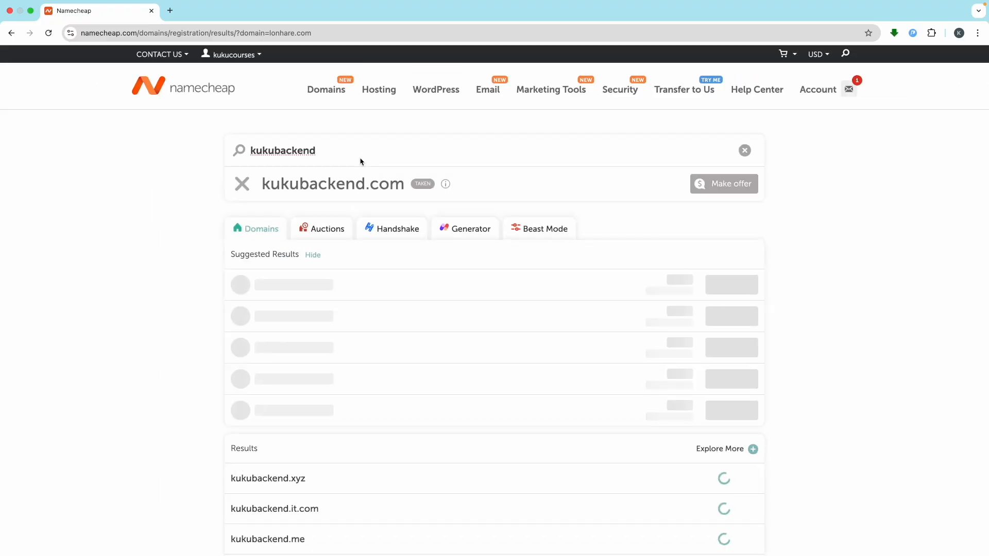
# - Add kukubackend.org to the cart and proceed to checkout
pyautogui.moveTo(422, 185)
pyautogui.scroll(-1, 212, 302)
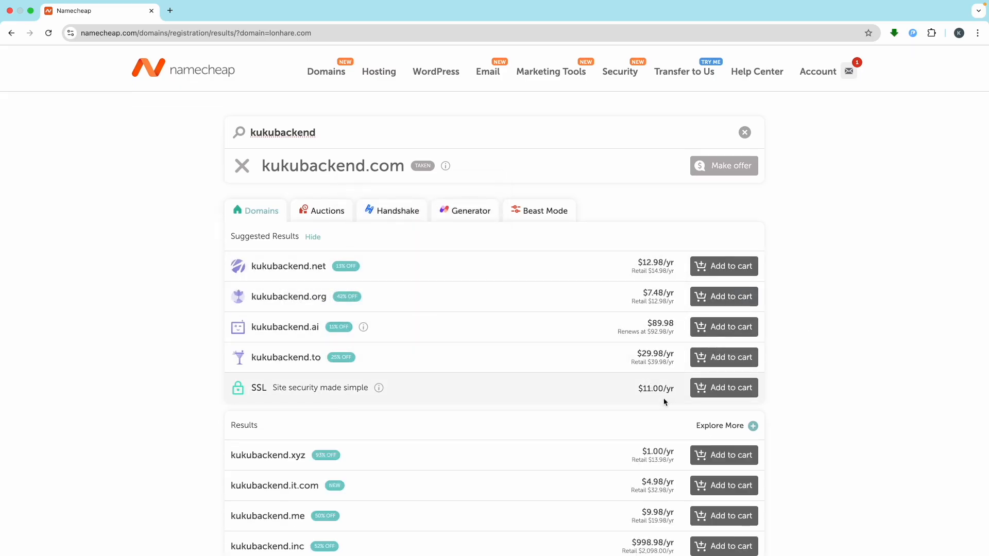
pyautogui.click(717, 303)
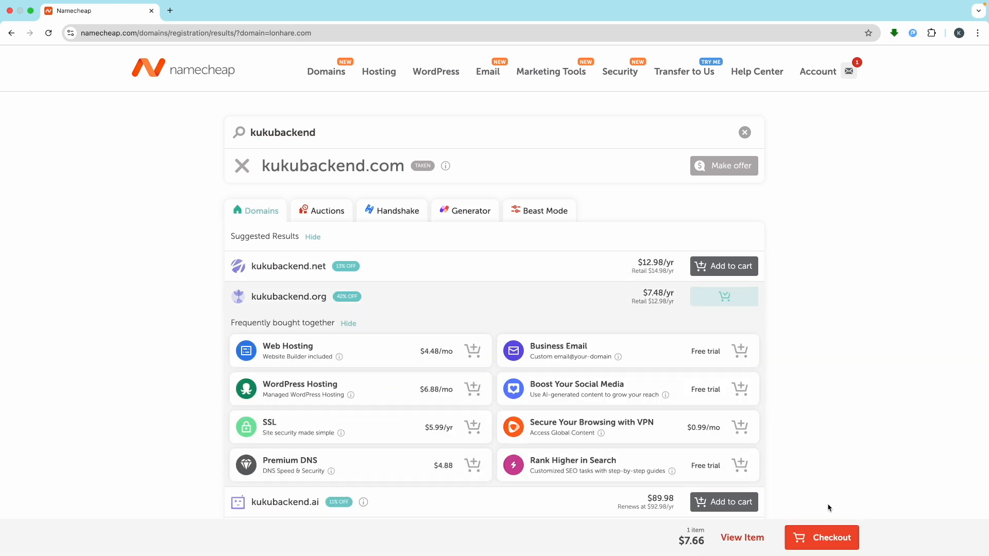
pyautogui.click(826, 537)
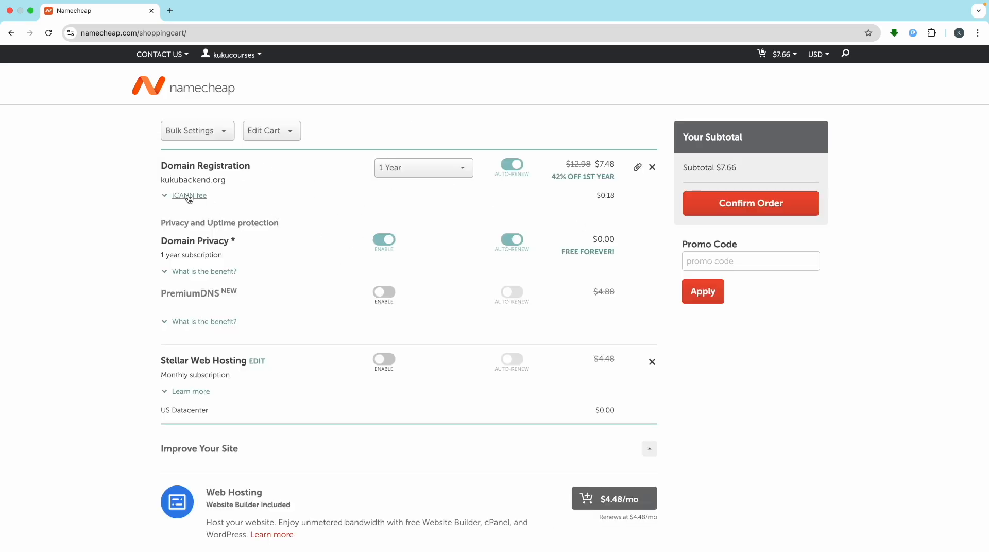
# - Keep kukubackend.org at a 1-year registration, confirm the order, then go back to the homepage
pyautogui.click(433, 173)
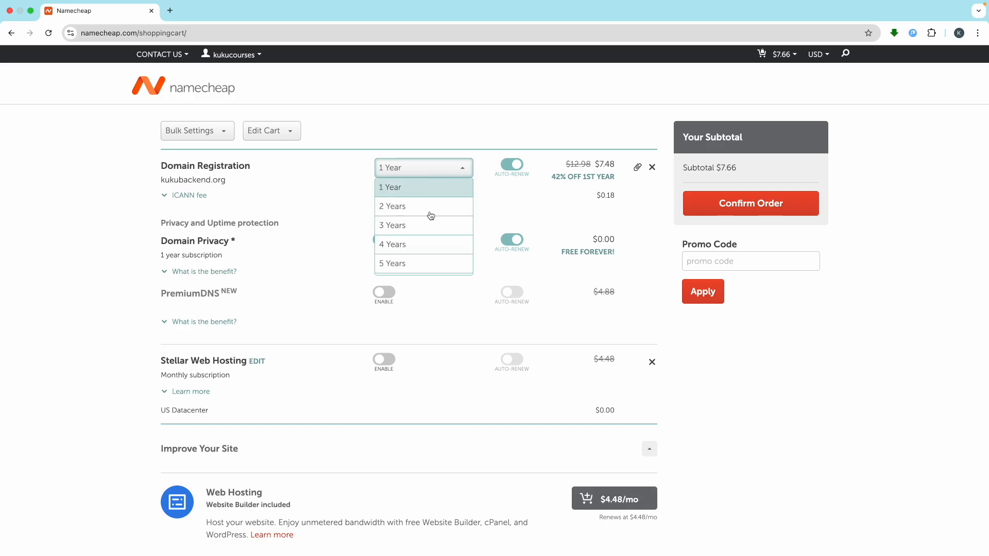
pyautogui.click(77, 292)
pyautogui.click(450, 167)
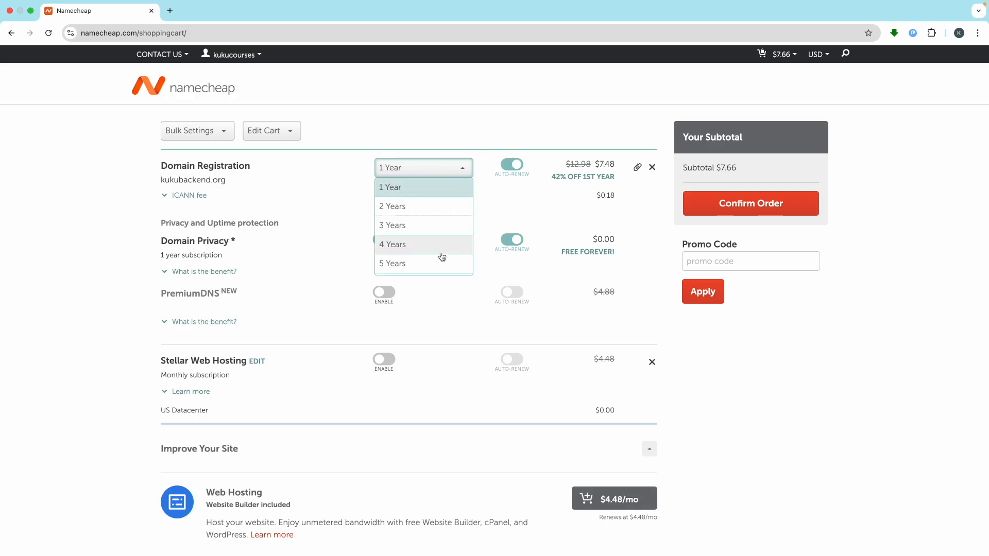
pyautogui.scroll(-2, 441, 258)
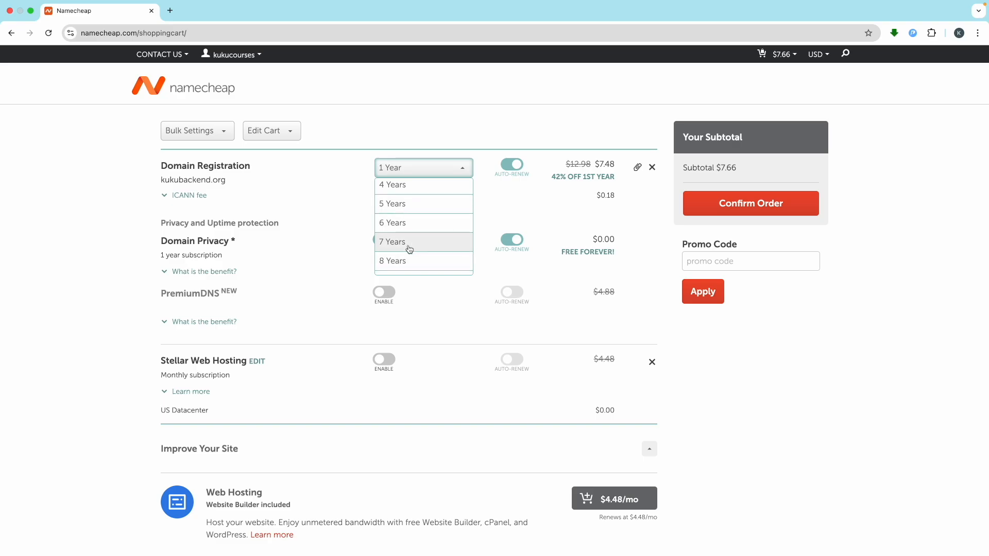
pyautogui.click(110, 319)
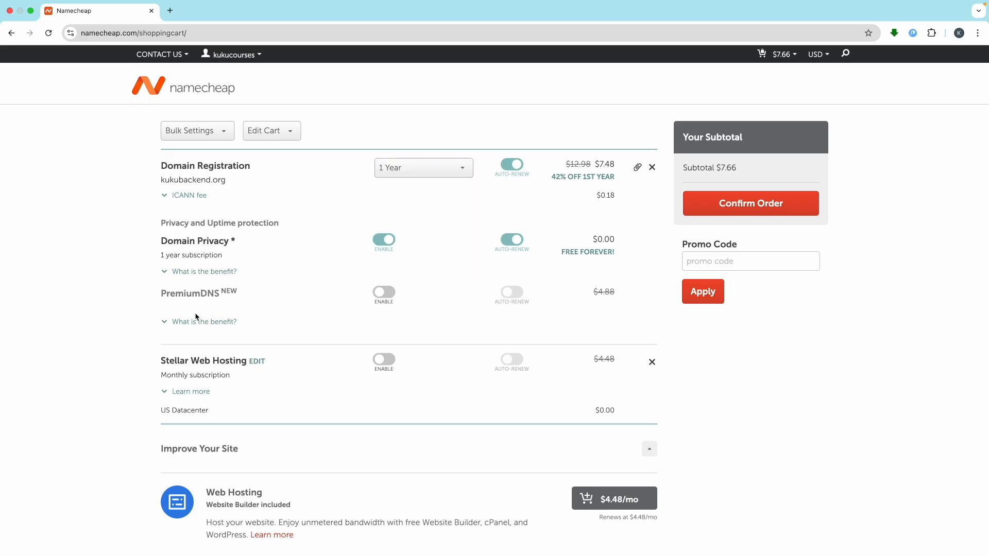
pyautogui.scroll(-5, 435, 342)
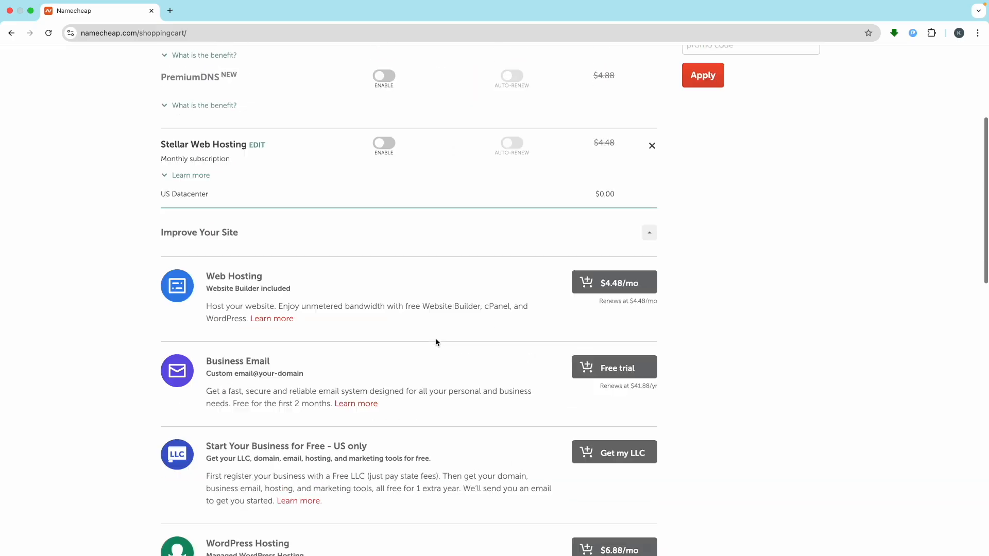
pyautogui.scroll(5, 435, 342)
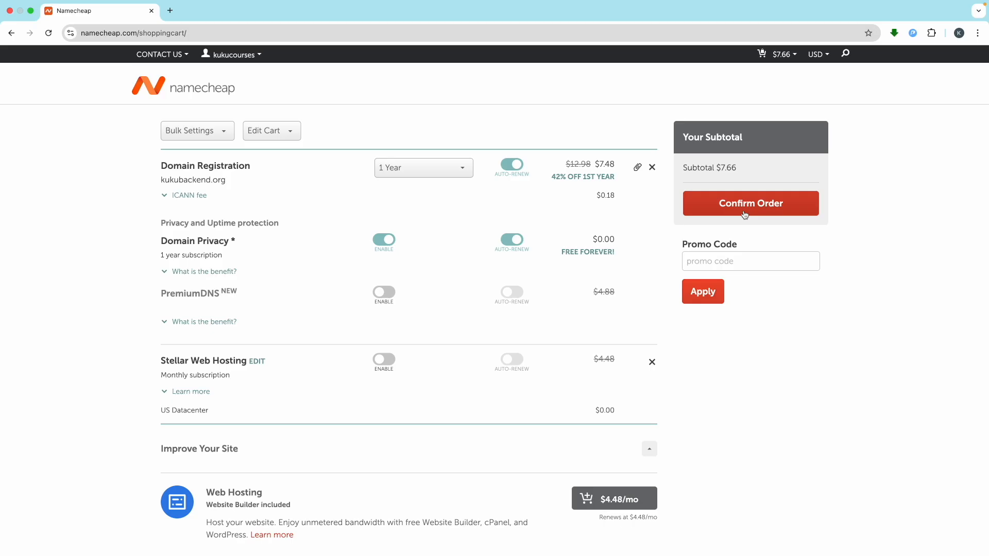
pyautogui.click(738, 209)
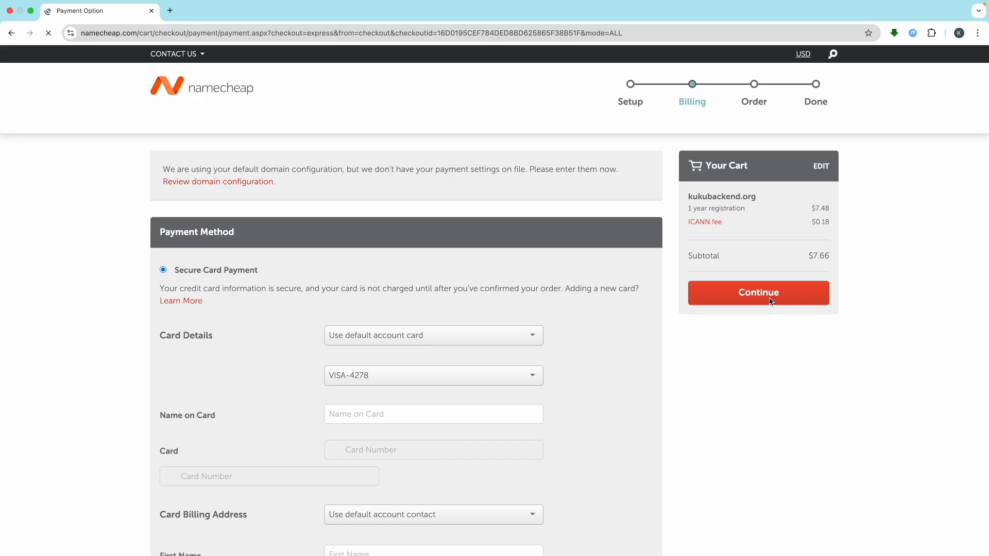
pyautogui.click(209, 93)
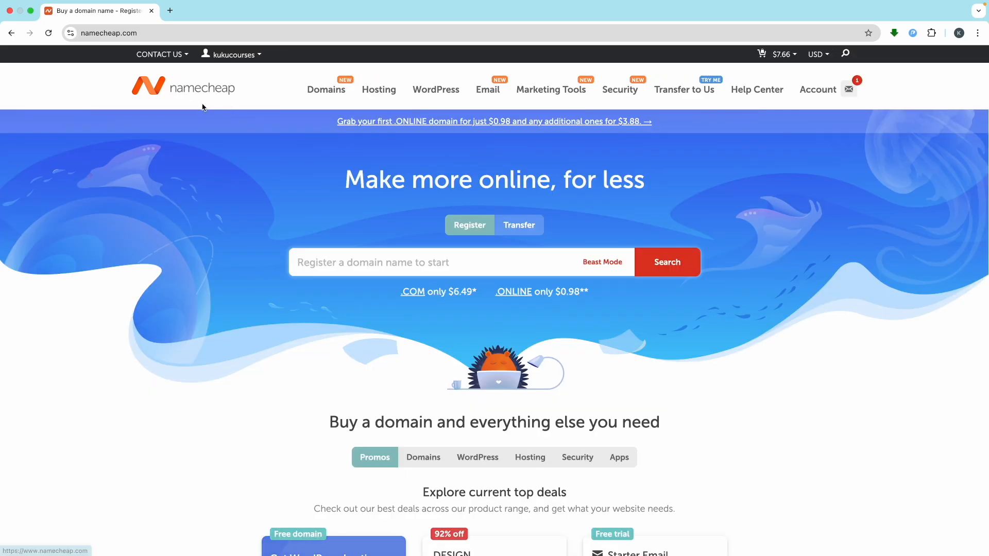
# - Reopen Namecheap via my-link.in/namecheap in a new tab and close the old tab
pyautogui.click(170, 10)
pyautogui.write('my')
pyautogui.press('Return')
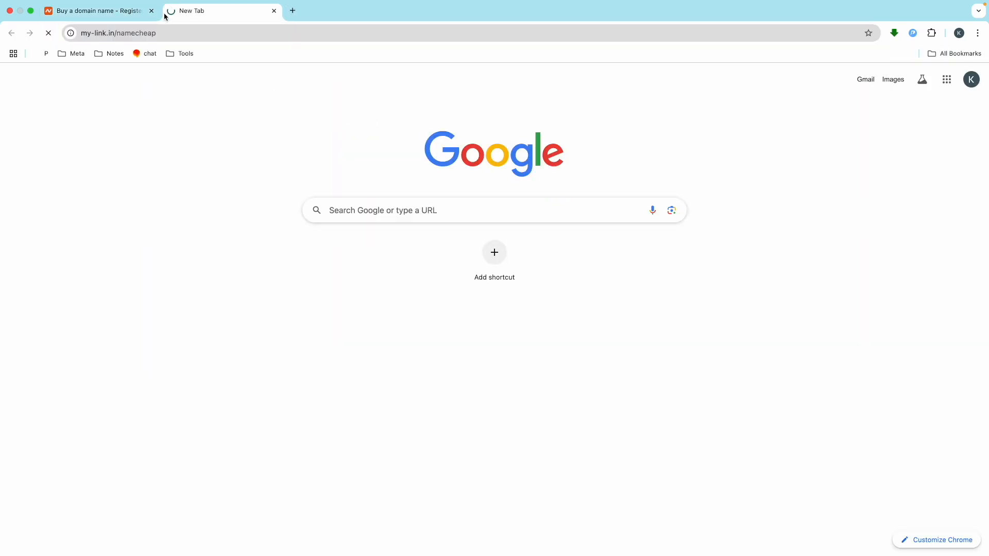
pyautogui.click(151, 10)
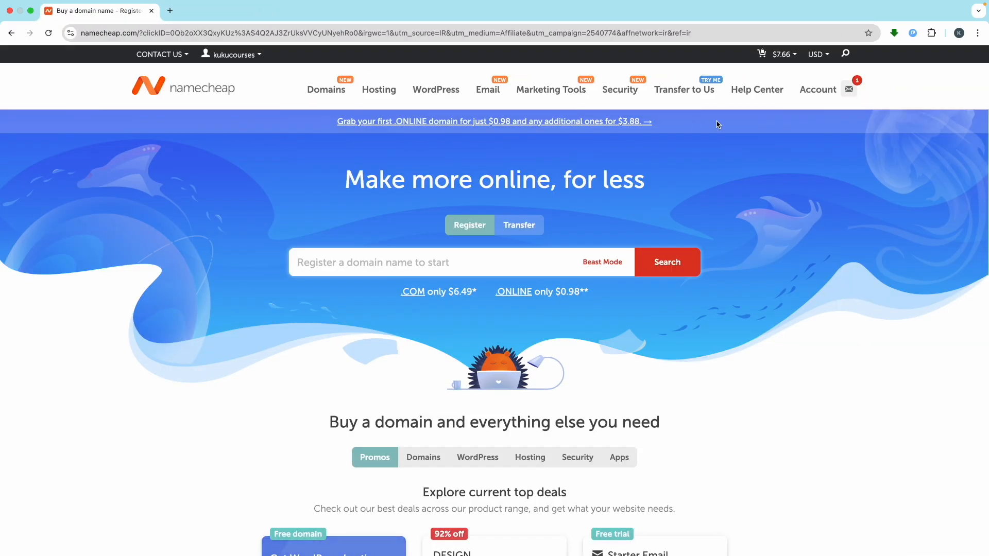
# - Go to Account > Domain List and manage kukubackend.com
pyautogui.moveTo(822, 86)
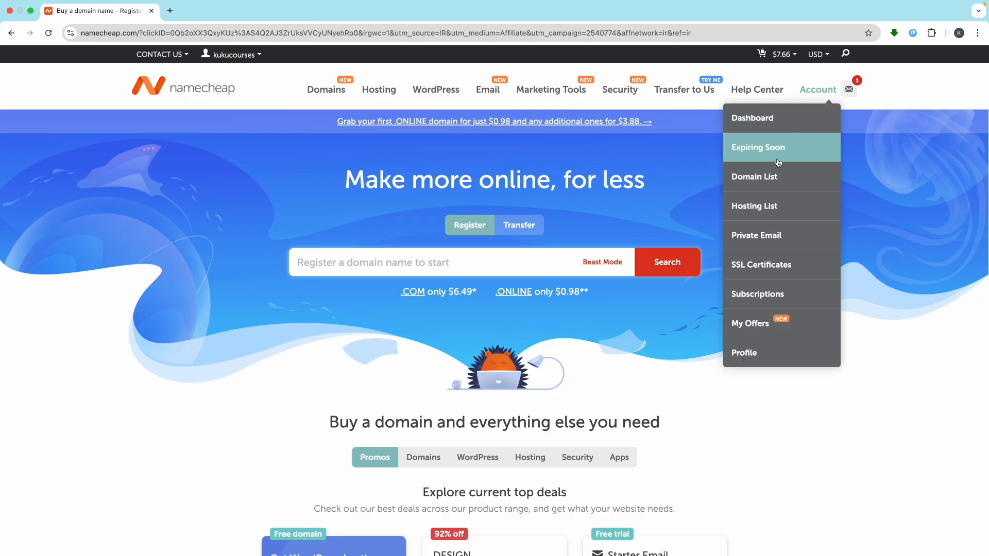
pyautogui.click(771, 175)
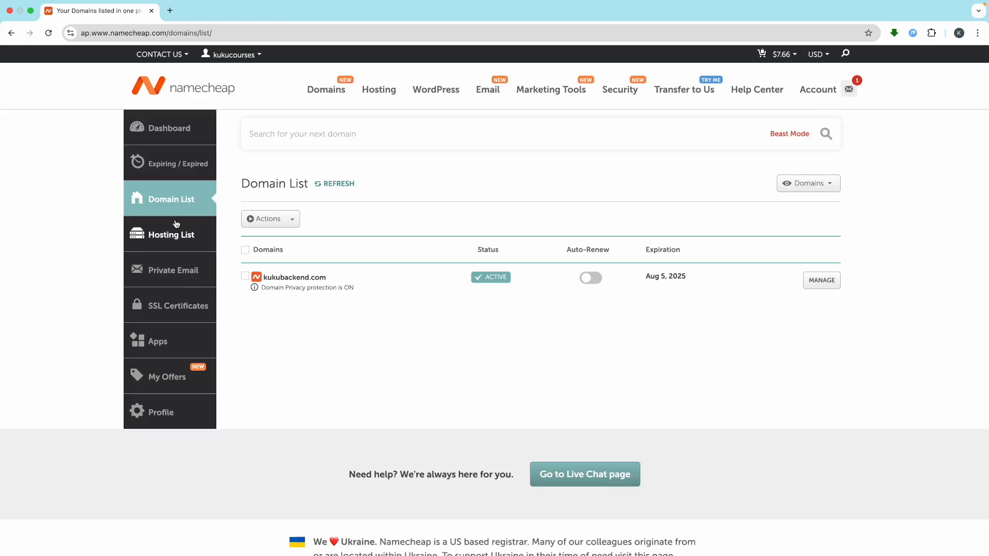
pyautogui.scroll(5, 296, 285)
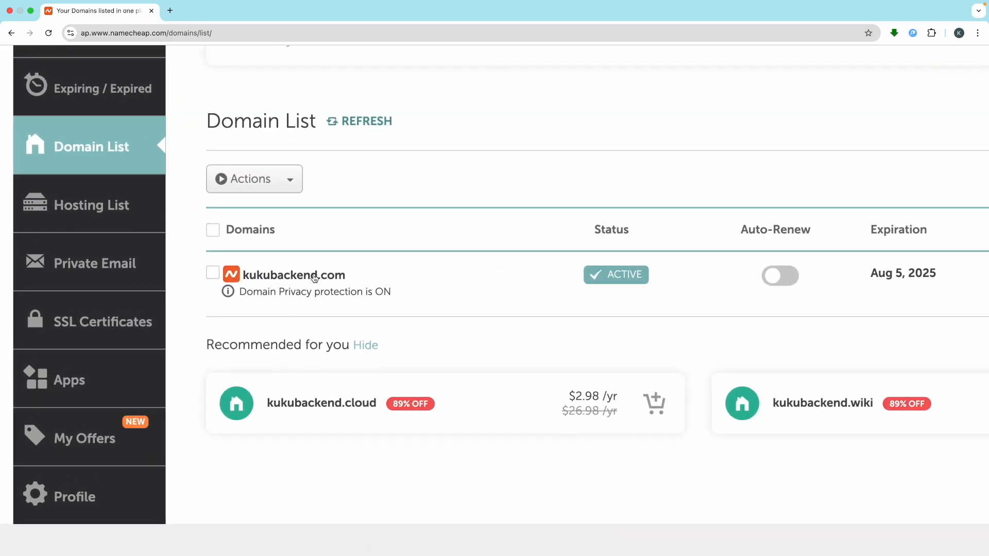
pyautogui.scroll(-5, 366, 274)
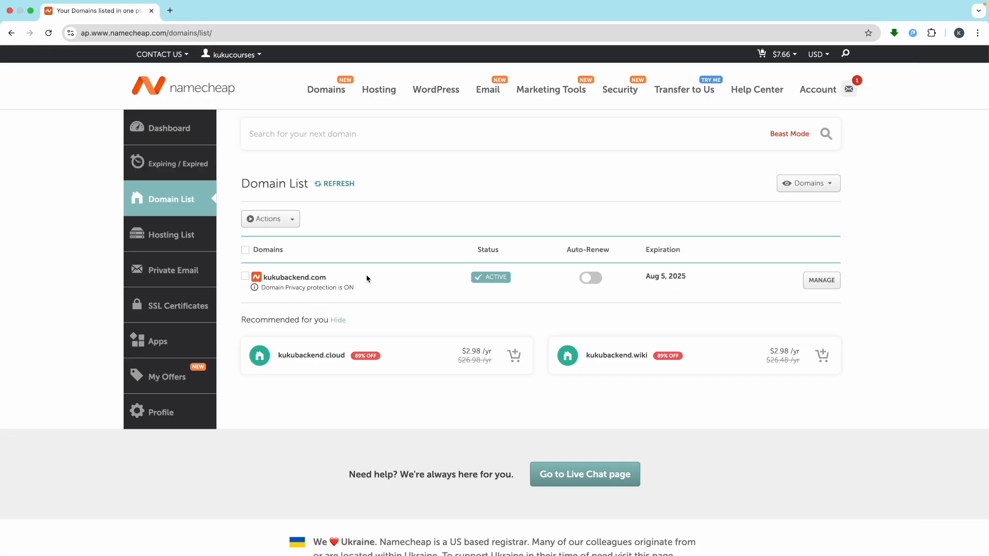
pyautogui.click(832, 281)
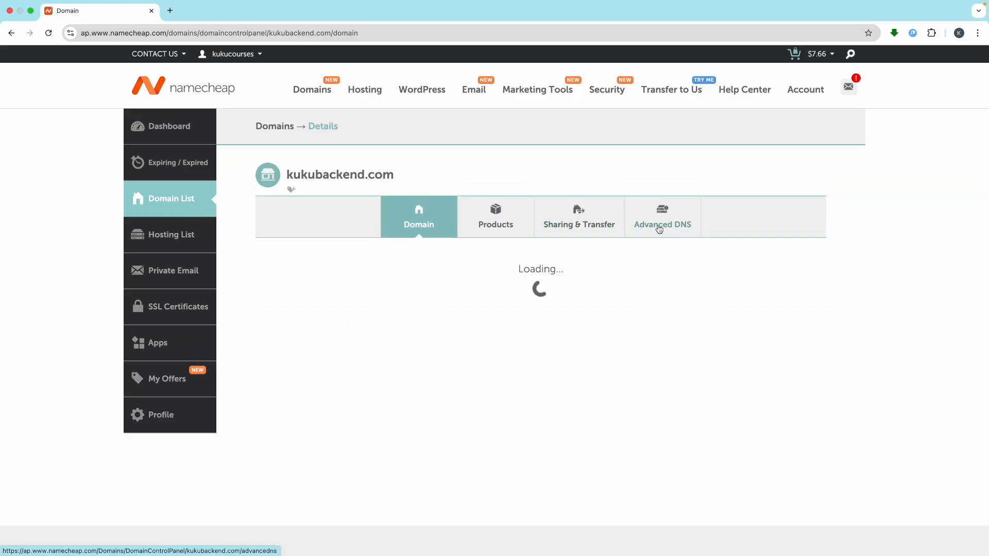
# - Delete the site CNAME record from kukubackend.com's Advanced DNS host records
pyautogui.click(671, 229)
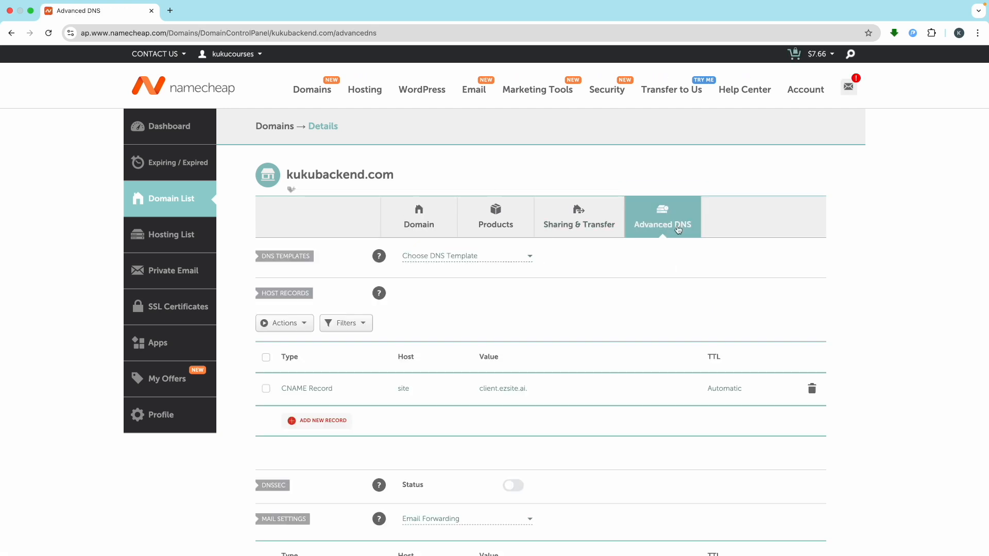
pyautogui.click(812, 391)
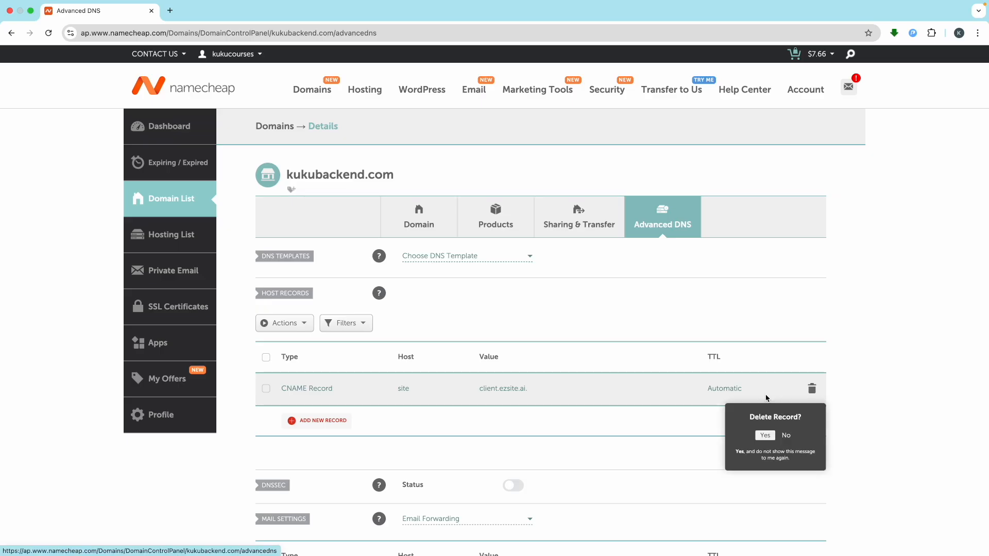
pyautogui.click(771, 436)
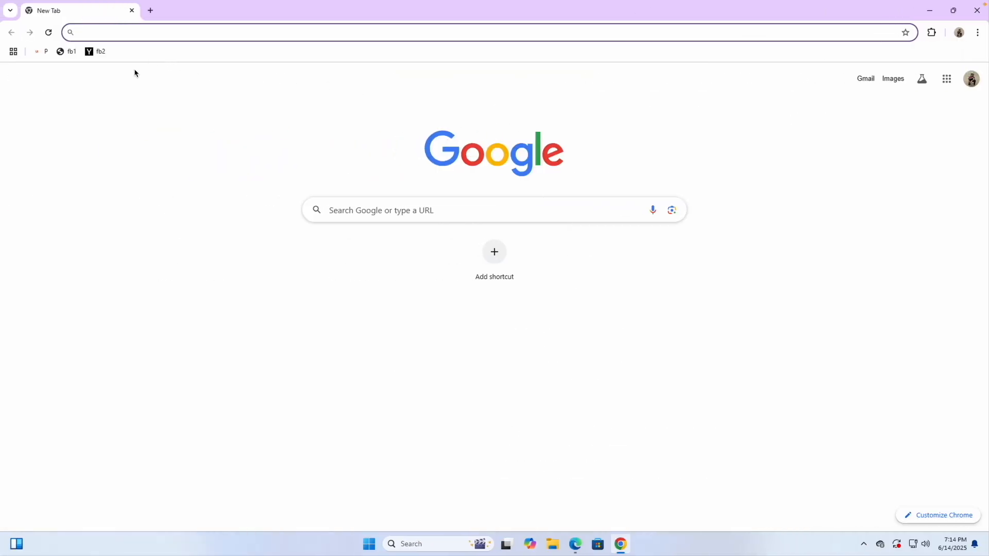
# - Search Google for 'digital ocean' and open DigitalOcean's pricing page
pyautogui.write('digit')
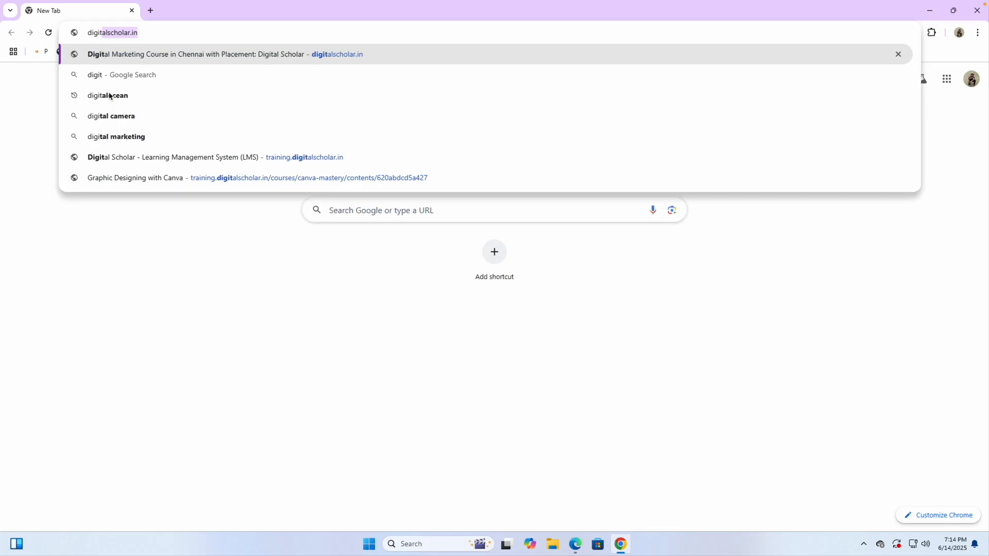
pyautogui.write('al ocean')
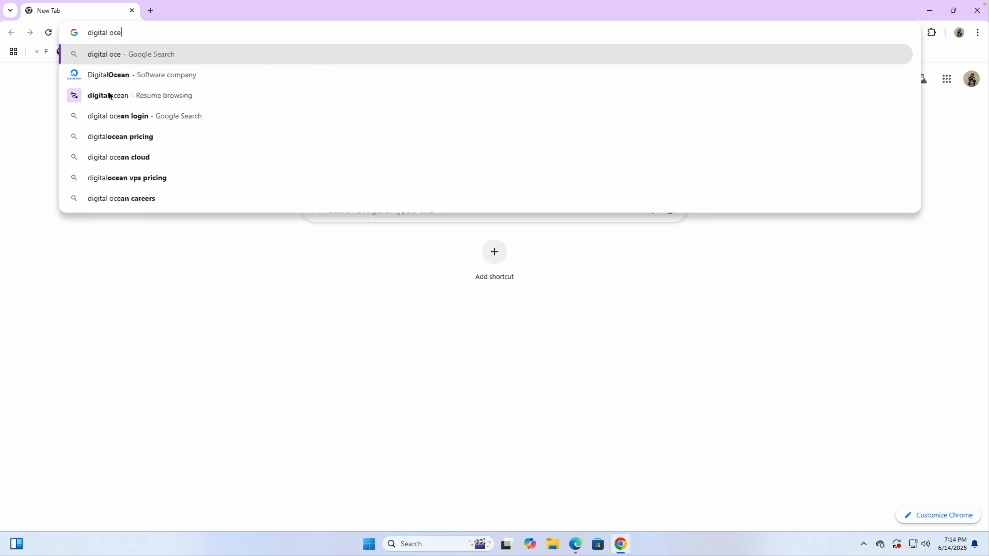
pyautogui.press('Return')
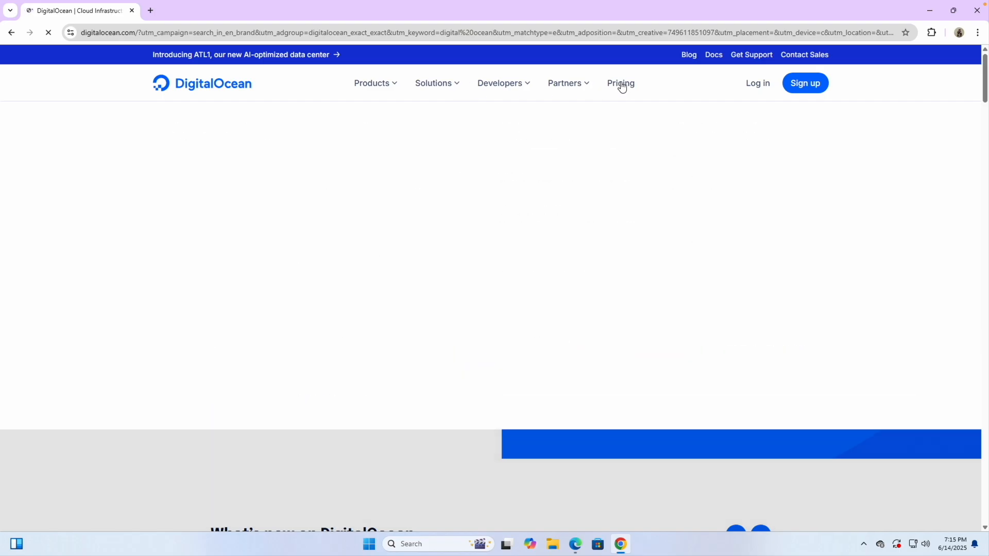
pyautogui.click(620, 83)
# - Open the Droplets pricing table showing Basic Droplets from $4.00/mo, with a new tab beside it
pyautogui.scroll(-5, 510, 271)
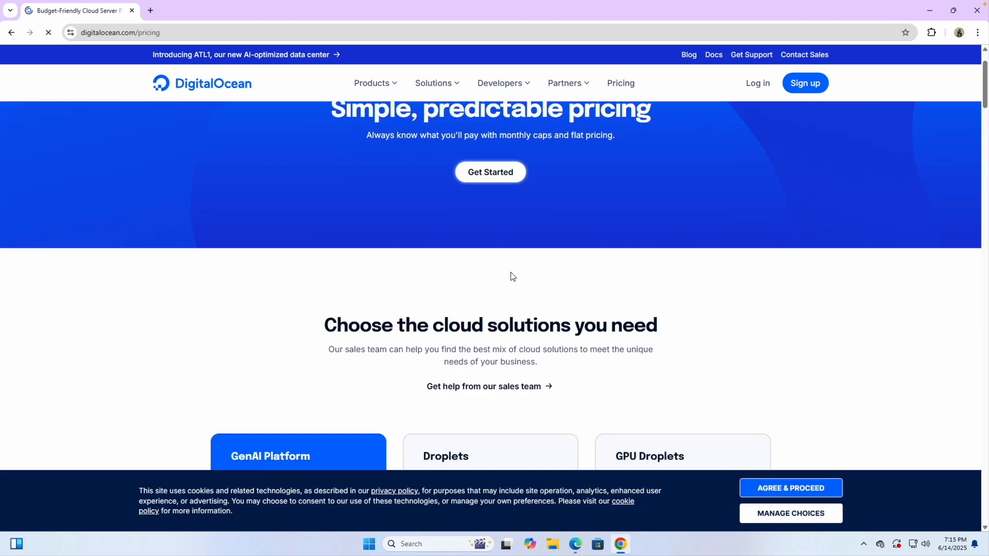
pyautogui.scroll(-5, 496, 363)
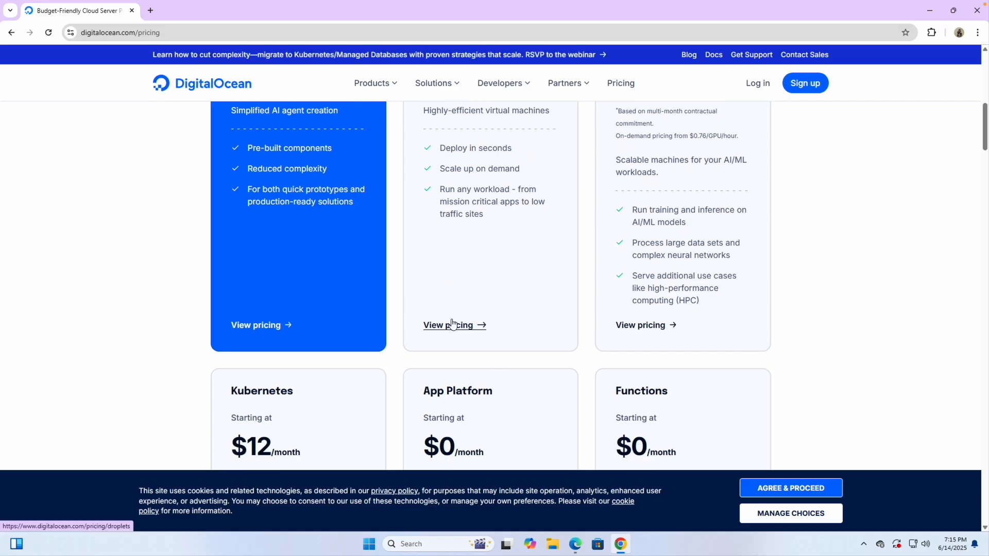
pyautogui.click(452, 325)
pyautogui.scroll(-3, 336, 356)
pyautogui.scroll(-4, 336, 356)
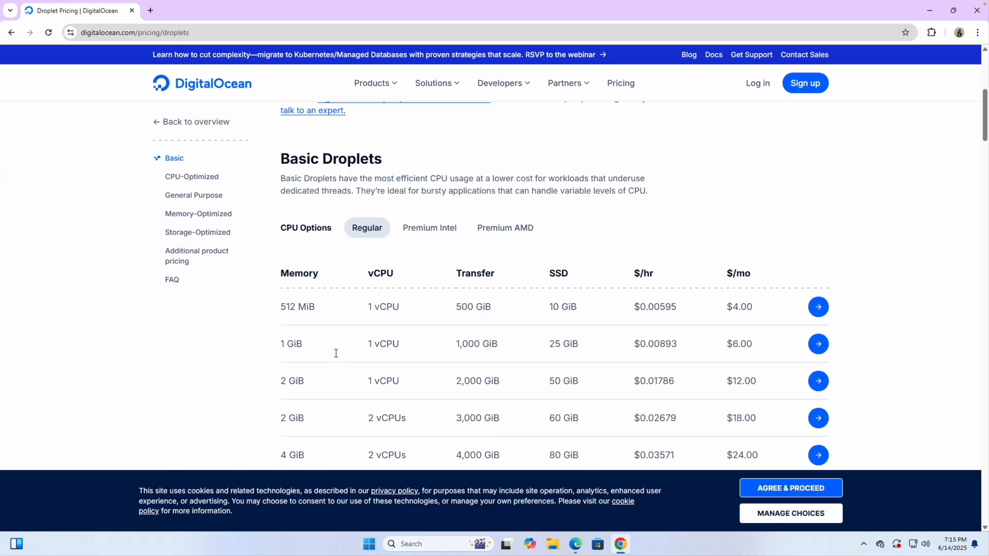
pyautogui.click(149, 11)
# - Go to hostinger.com and open the VPS hosting page from Services
pyautogui.write('h')
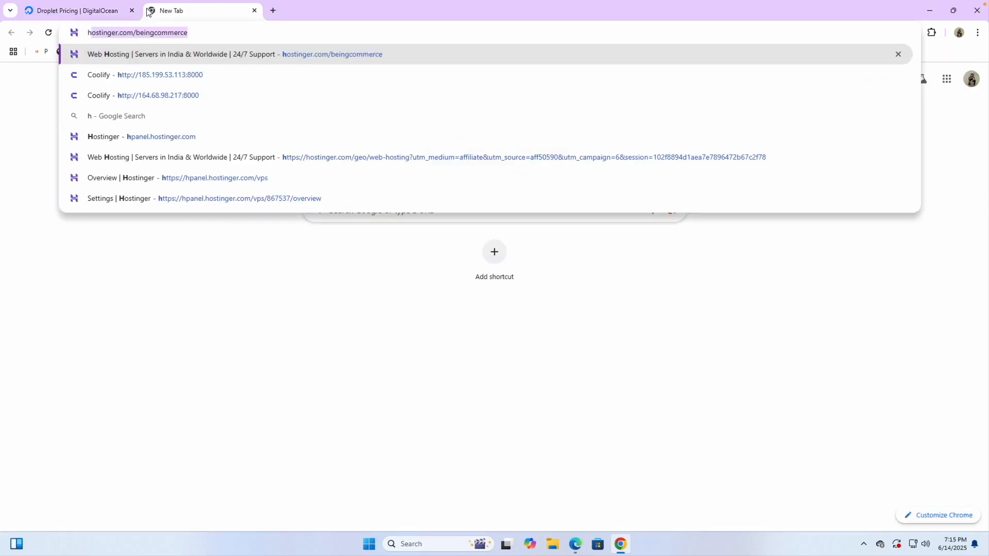
pyautogui.press('Right')
pyautogui.press('Return')
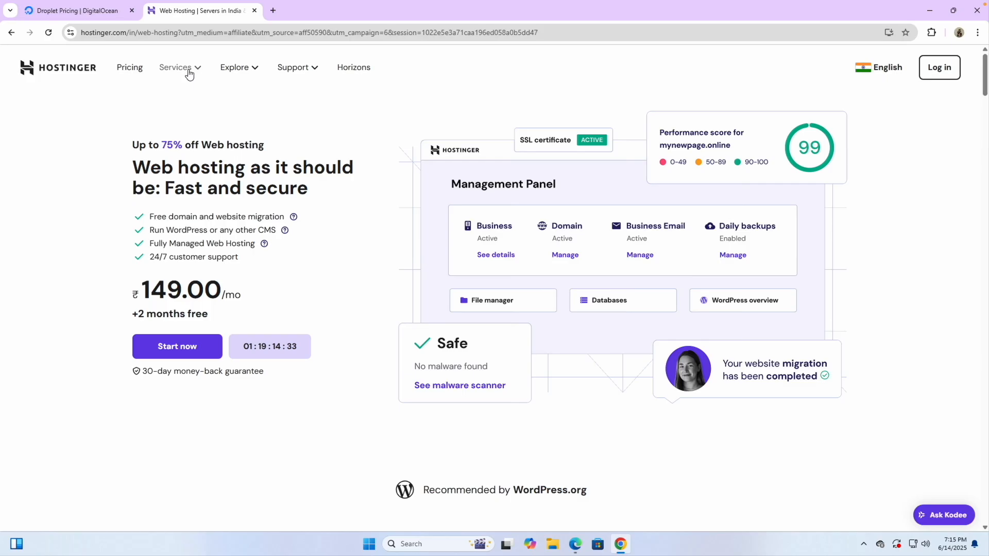
pyautogui.click(188, 72)
pyautogui.click(447, 327)
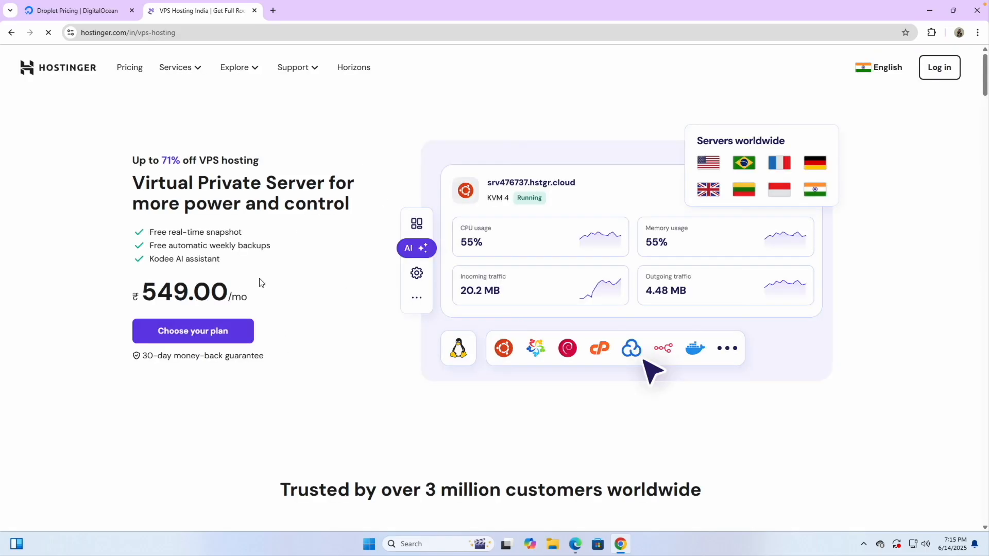
# - Review the KVM plans and highlight the KVM 1 monthly price of ₹399.00
pyautogui.scroll(-4, 311, 330)
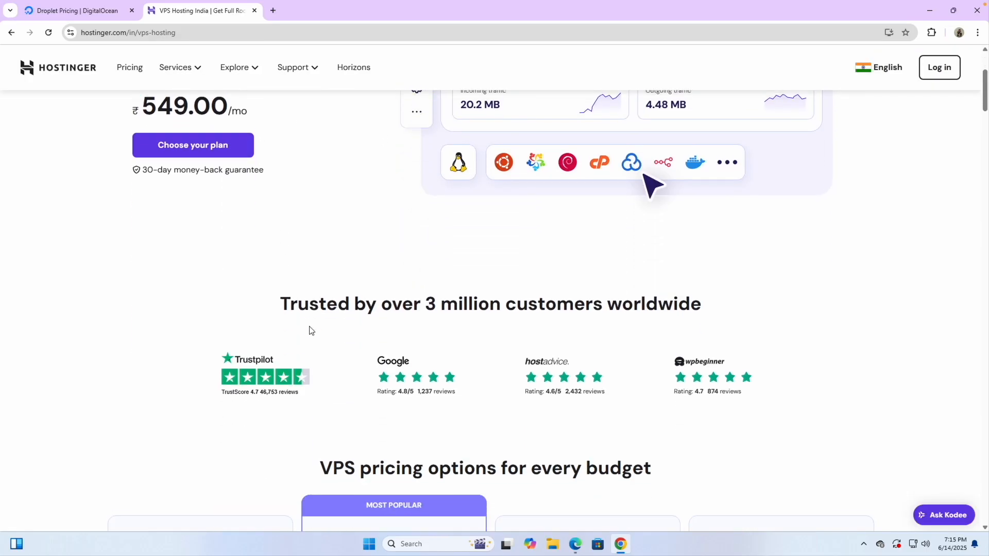
pyautogui.scroll(-5, 267, 377)
pyautogui.click(126, 351)
pyautogui.moveTo(126, 351); pyautogui.dragTo(201, 350)
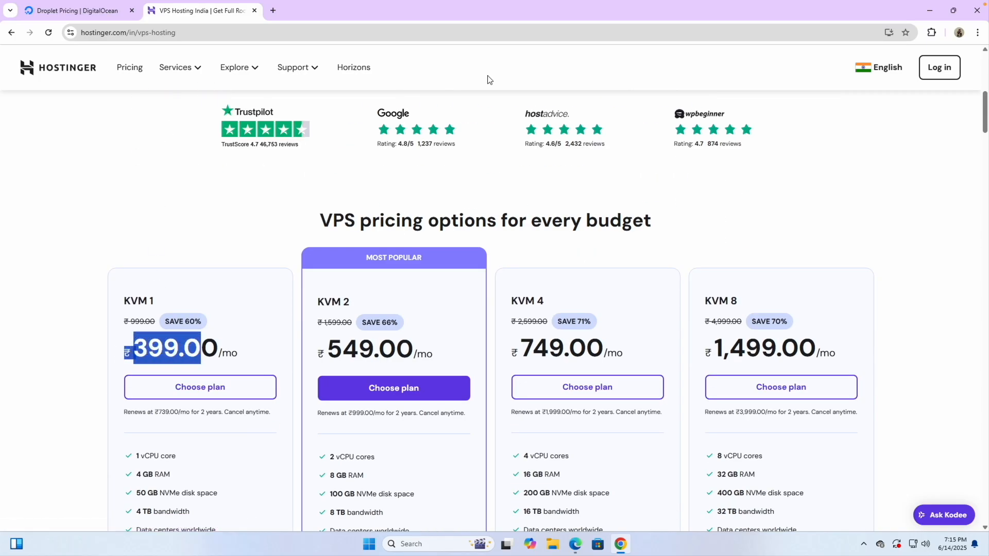
# - Switch Hostinger's site region to United States and reload the VPS hosting tab
pyautogui.click(859, 75)
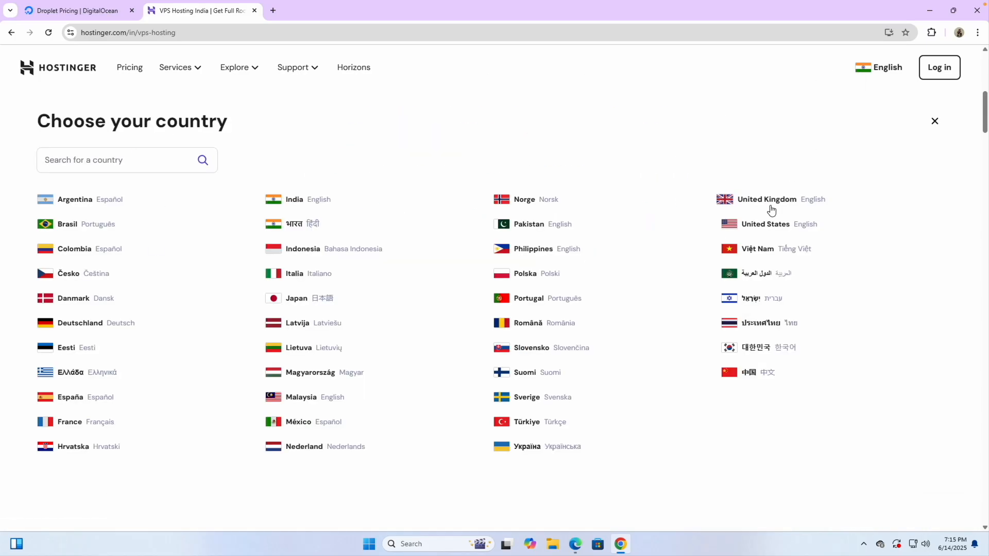
pyautogui.click(762, 224)
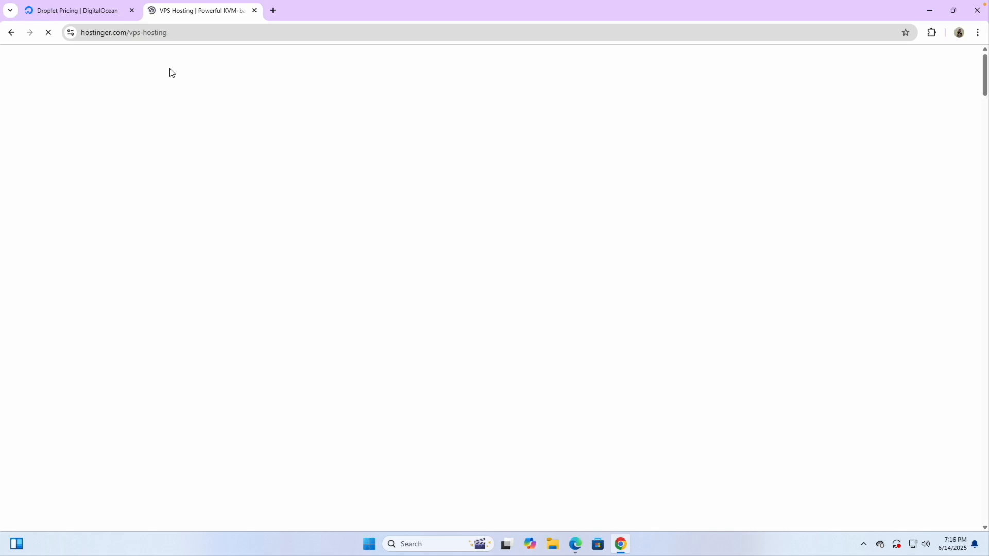
pyautogui.click(117, 14)
pyautogui.click(193, 12)
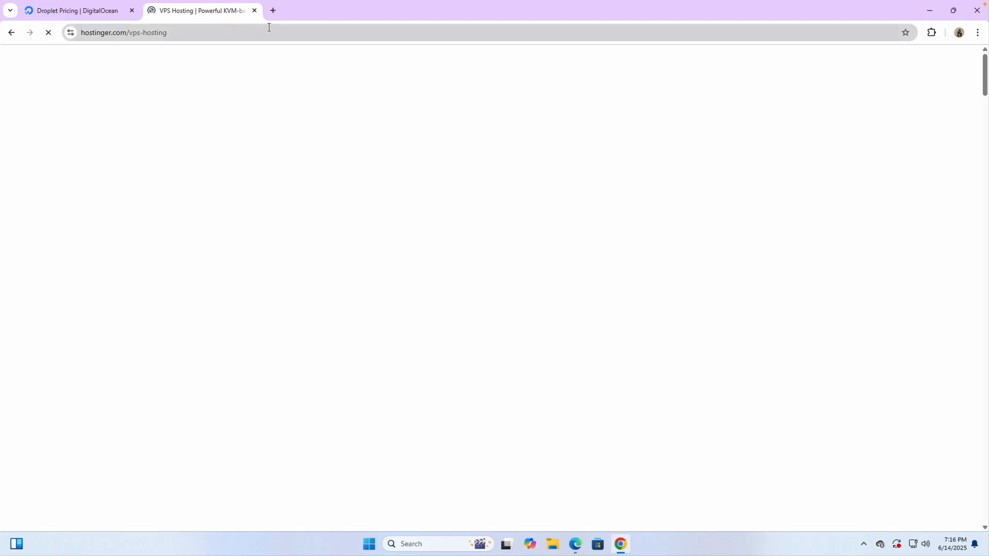
# - Search for 'vultr' in a new browser tab
pyautogui.click(273, 10)
pyautogui.write('v')
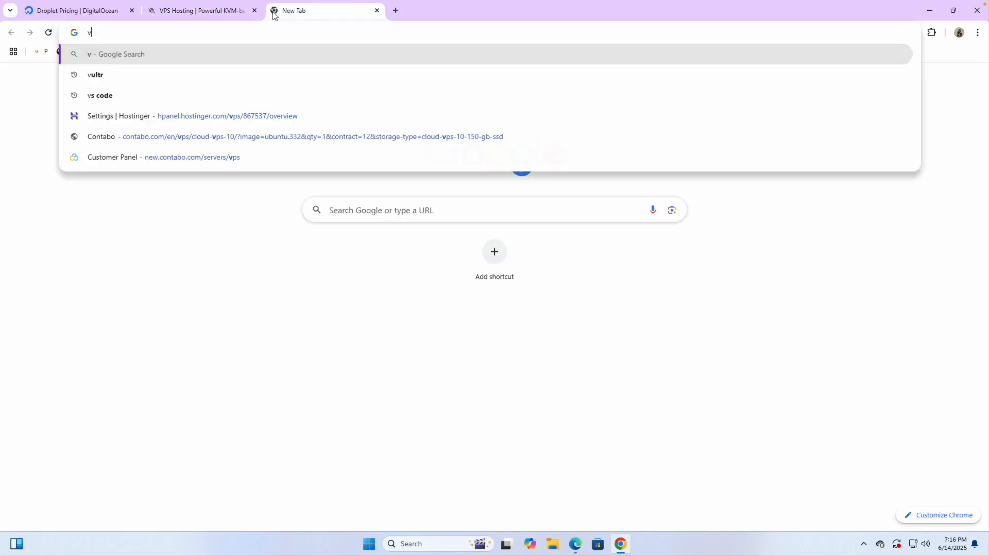
pyautogui.write('ultr')
pyautogui.press('Return')
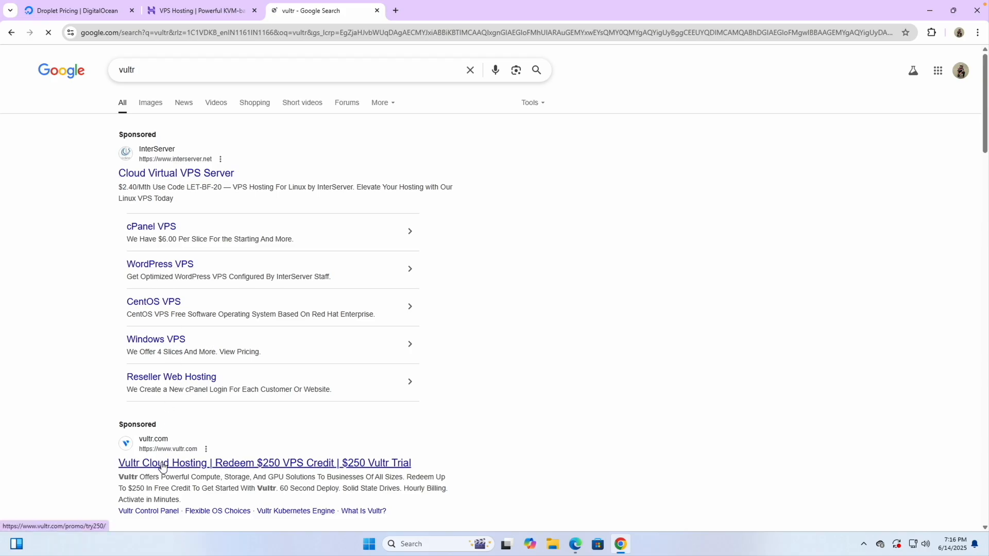
# - Compare Hostinger's US-dollar KVM plans, noting the KVM 1 NVMe disk space
pyautogui.click(212, 20)
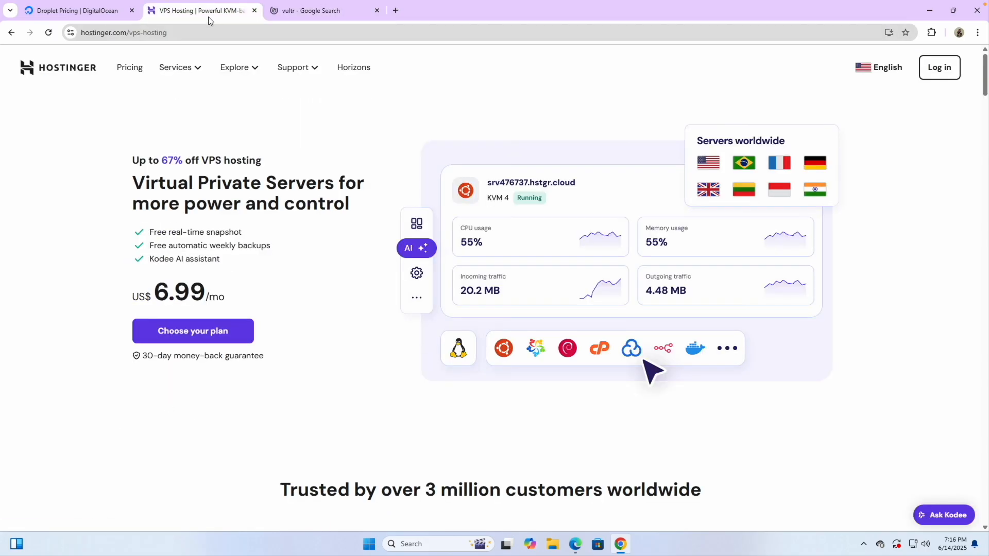
pyautogui.scroll(-8, 296, 345)
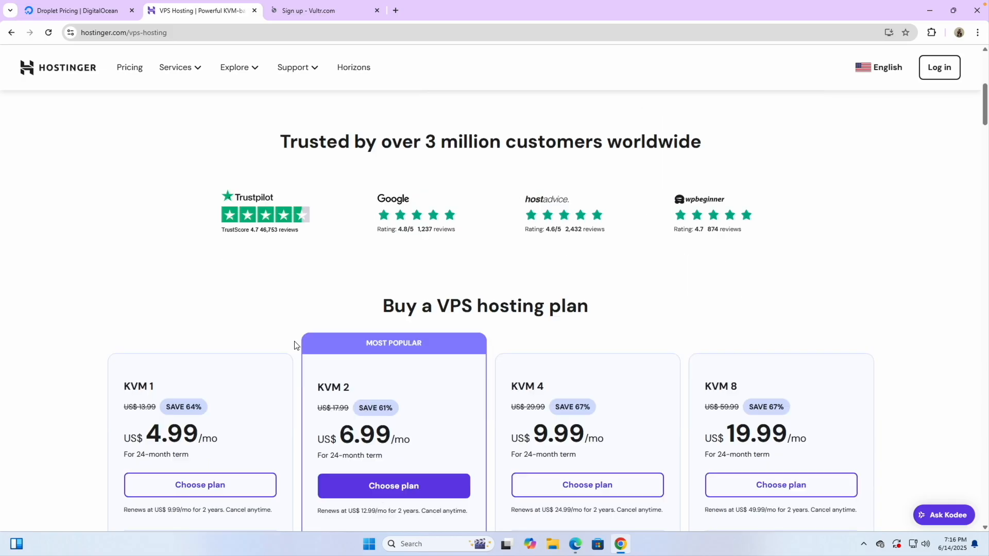
pyautogui.scroll(-3, 170, 432)
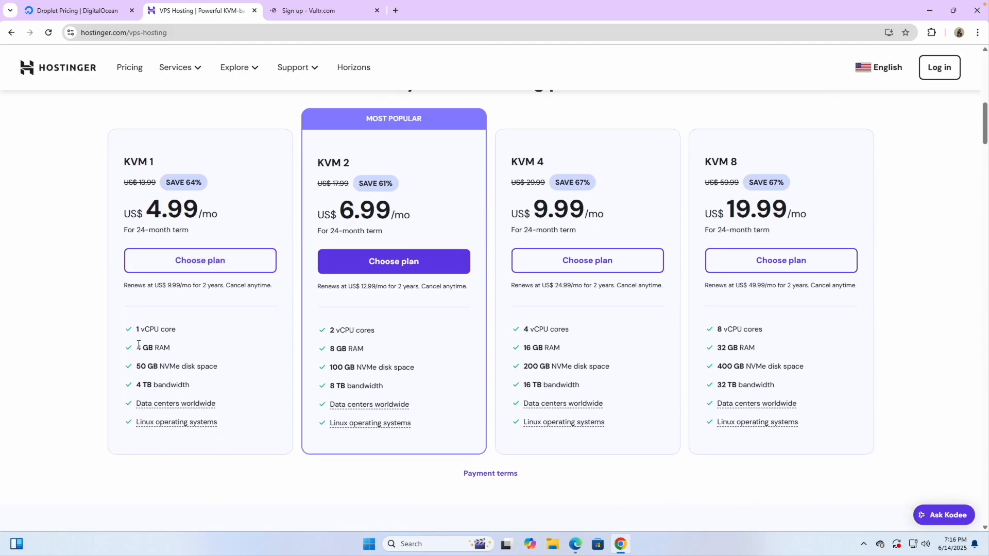
pyautogui.scroll(5, 140, 367)
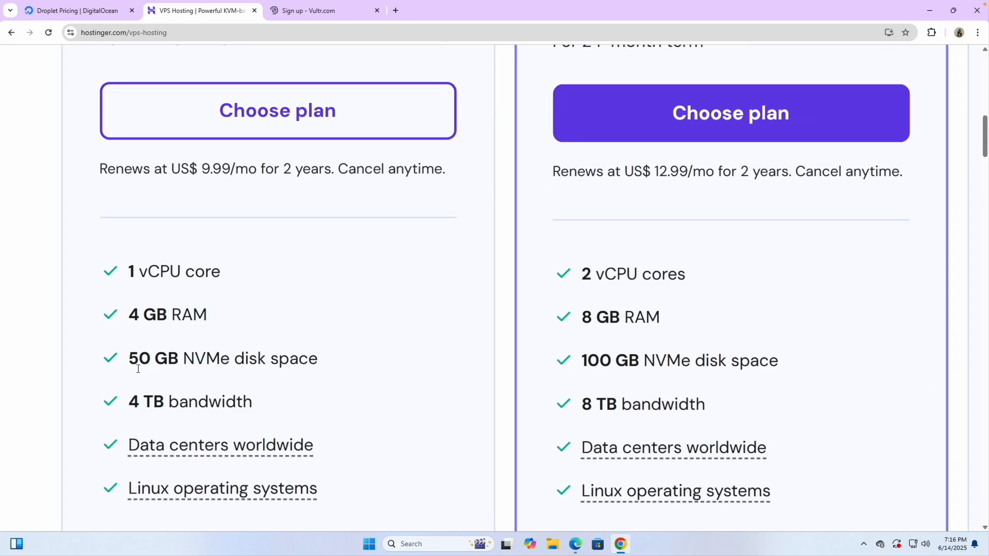
pyautogui.moveTo(133, 359); pyautogui.dragTo(198, 359)
pyautogui.doubleClick(206, 358)
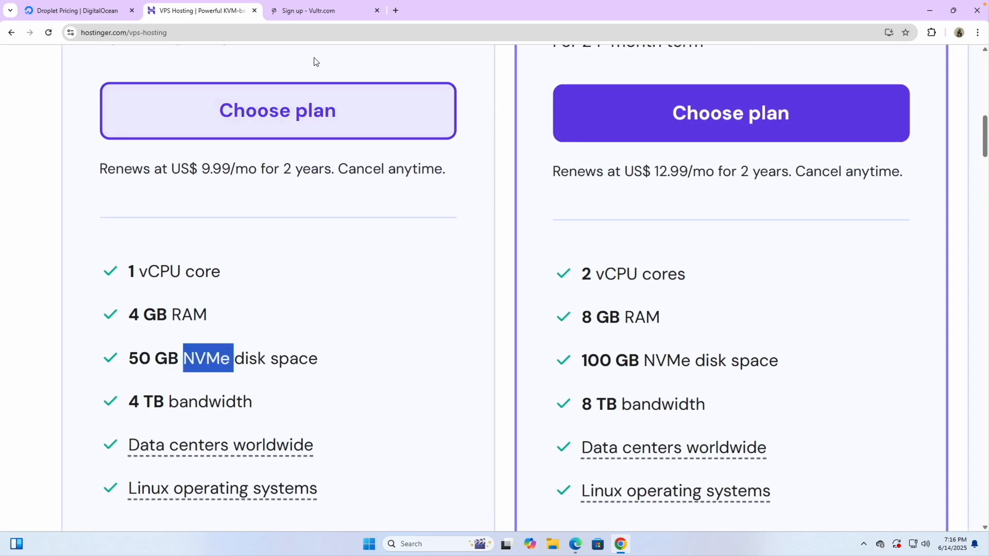
# - Close the Vultr sign-up tab and enter my-link.in/contabo in a new tab
pyautogui.click(310, 17)
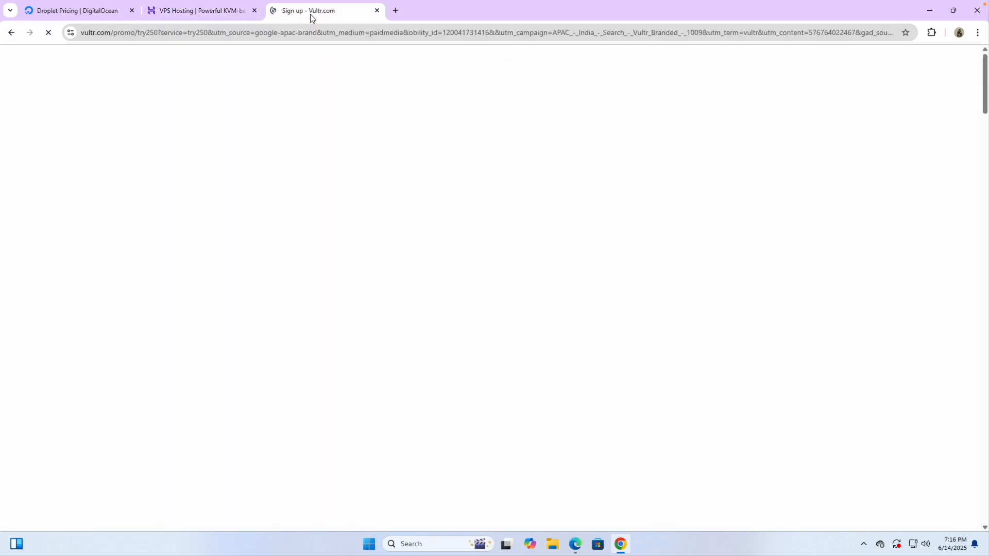
pyautogui.click(396, 11)
pyautogui.click(374, 11)
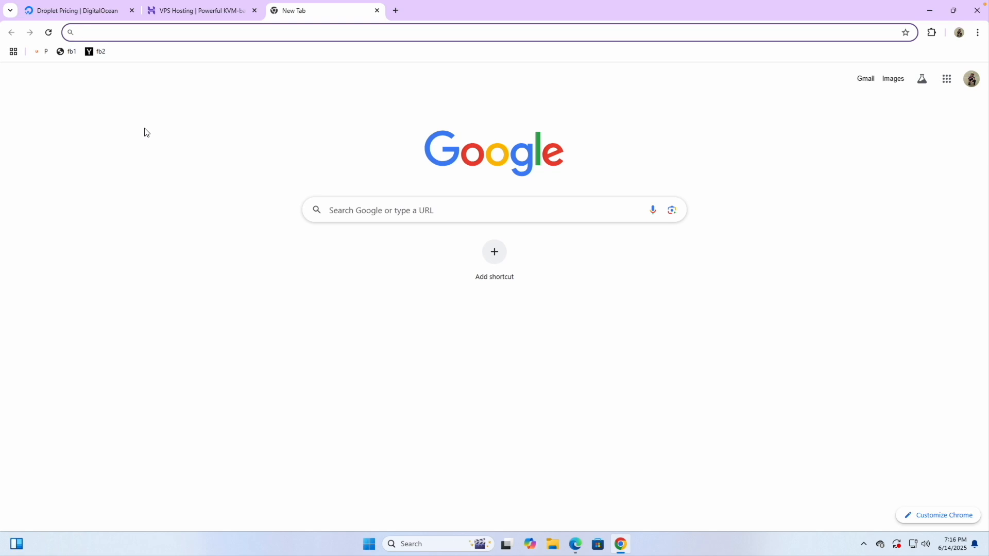
pyautogui.write('my')
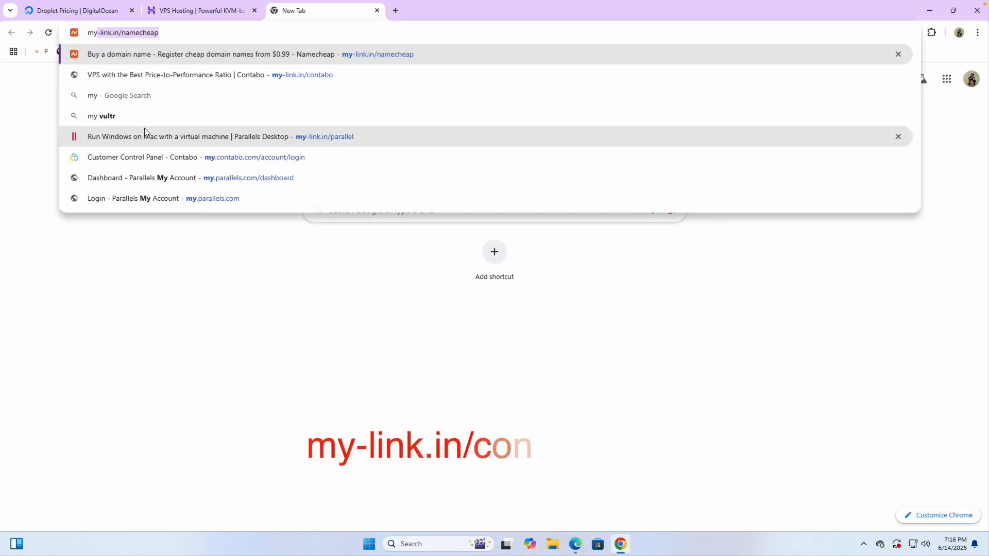
pyautogui.write('-link.in')
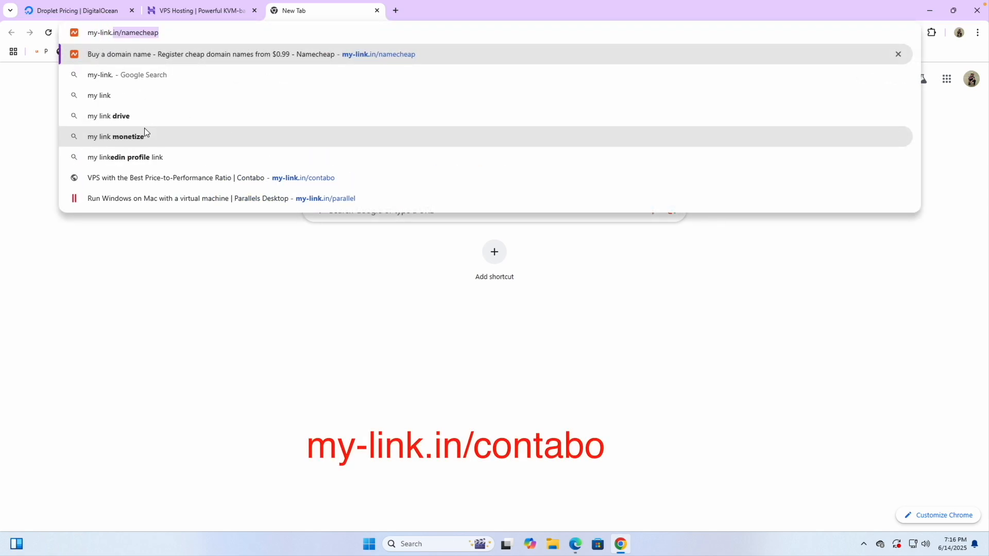
pyautogui.write('/contab')
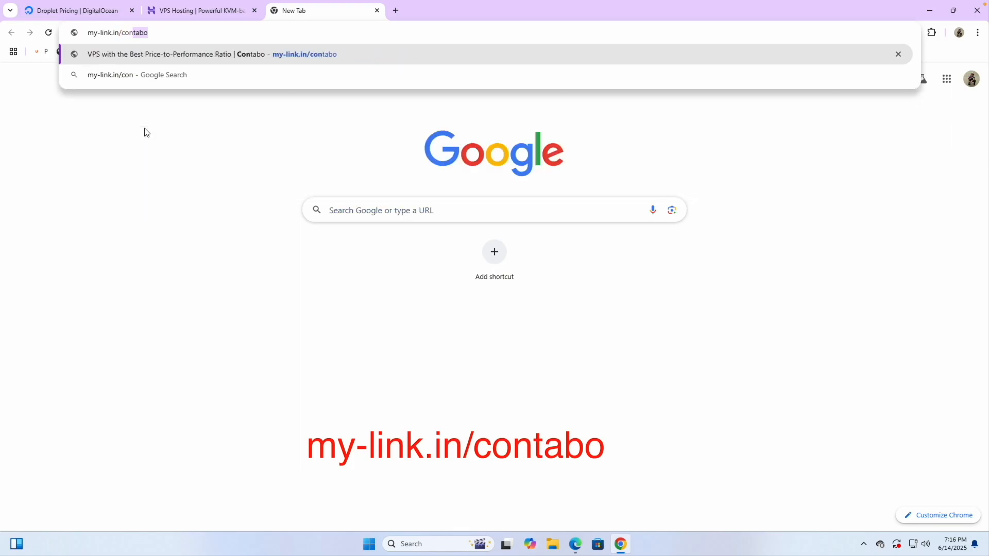
pyautogui.write('o')
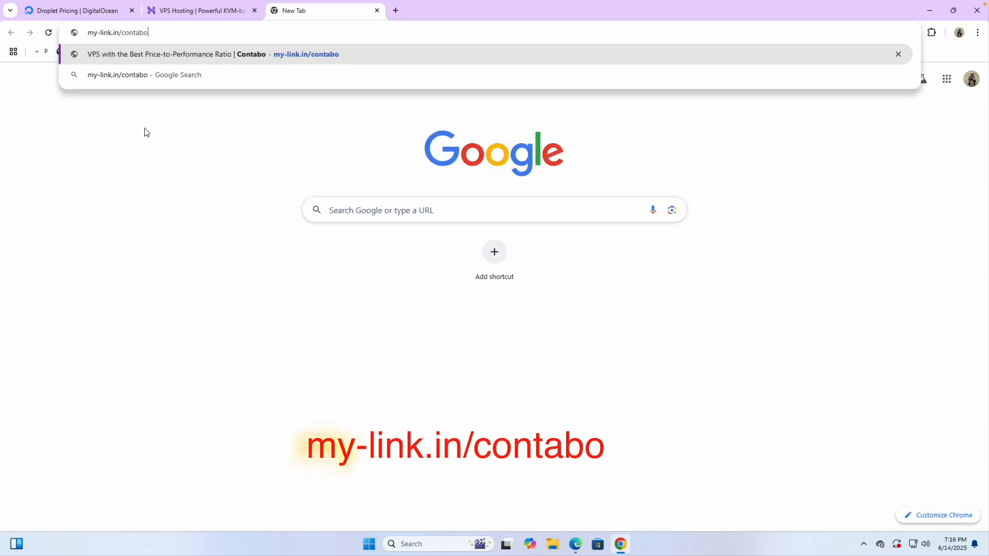
# - Load the my-link.in/contabo short link to reach Contabo's Cloud VPS plans page
pyautogui.press('Return')
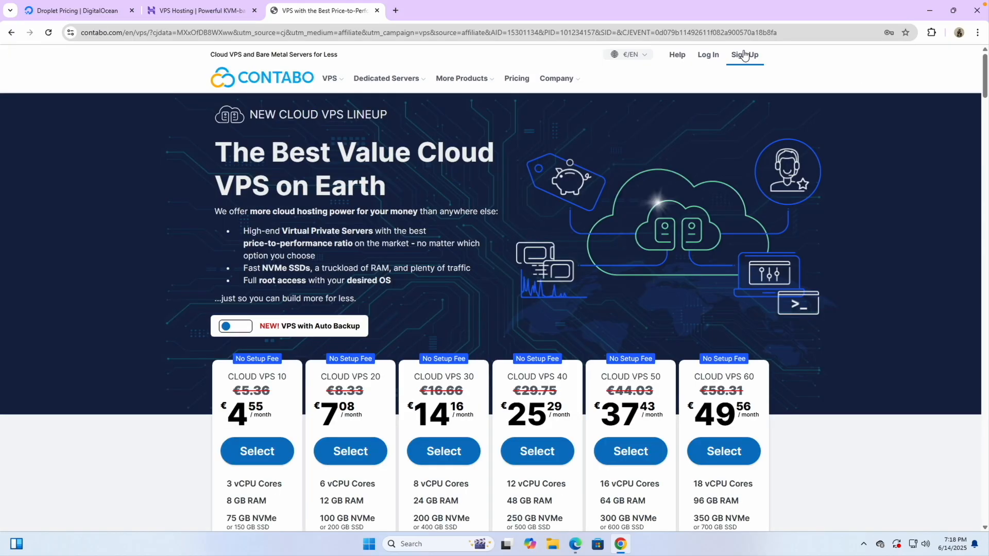
# - Log in to Contabo with saved credentials and move to the new customer panel at new.contabo.com
pyautogui.click(741, 67)
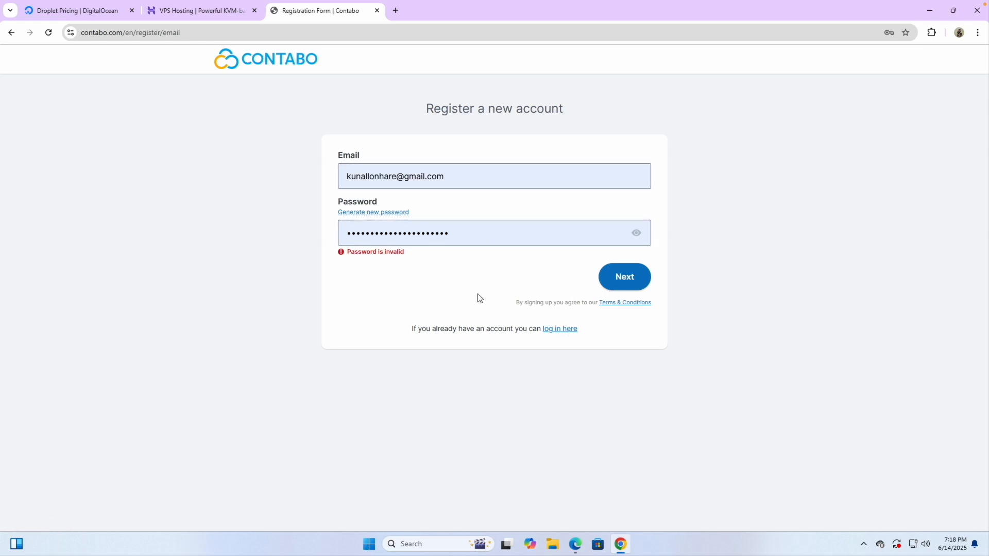
pyautogui.click(560, 331)
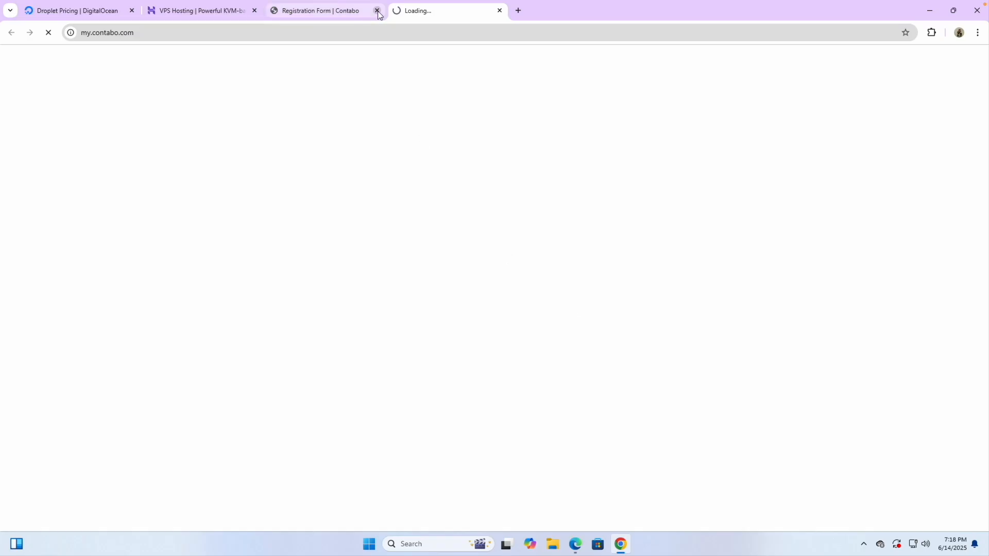
pyautogui.click(565, 239)
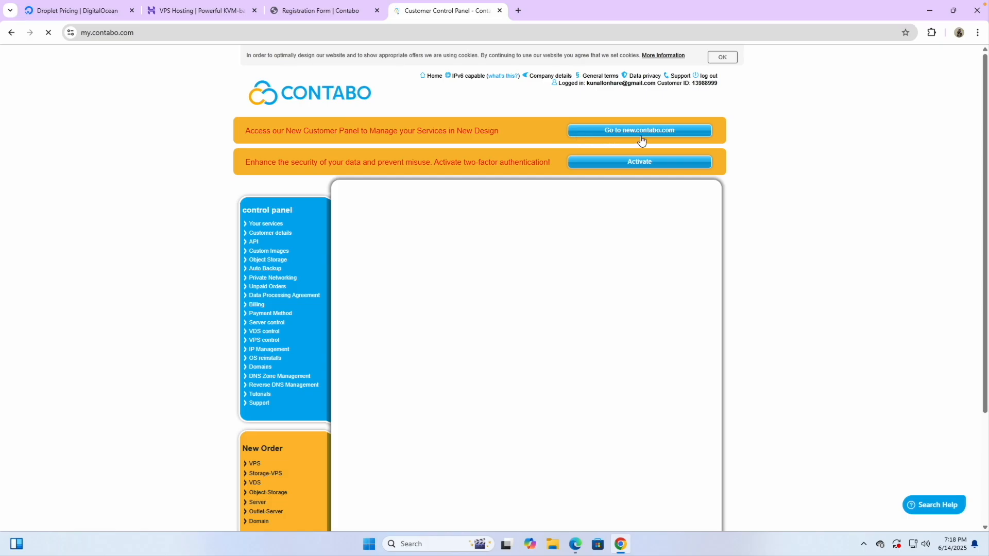
pyautogui.scroll(5, 573, 141)
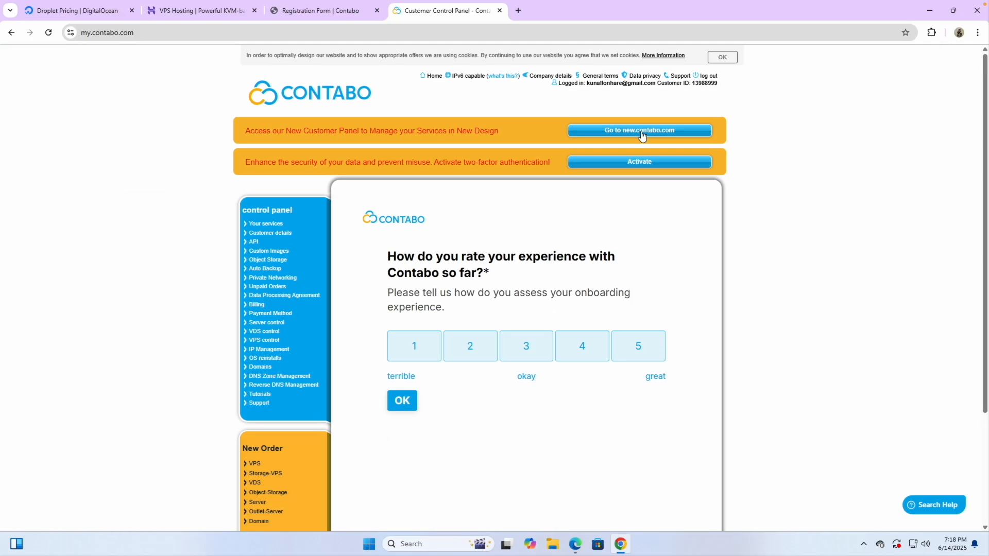
pyautogui.click(639, 132)
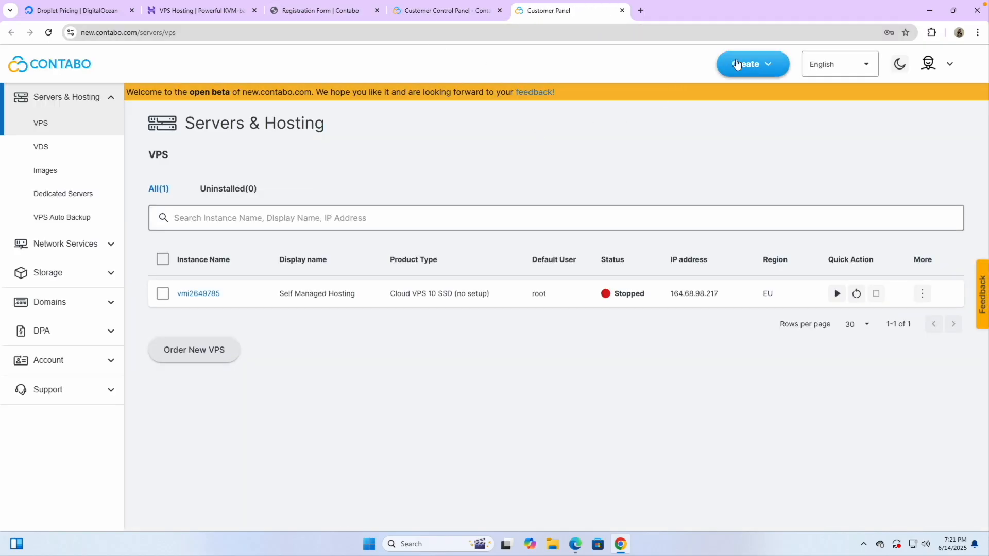
pyautogui.click(737, 64)
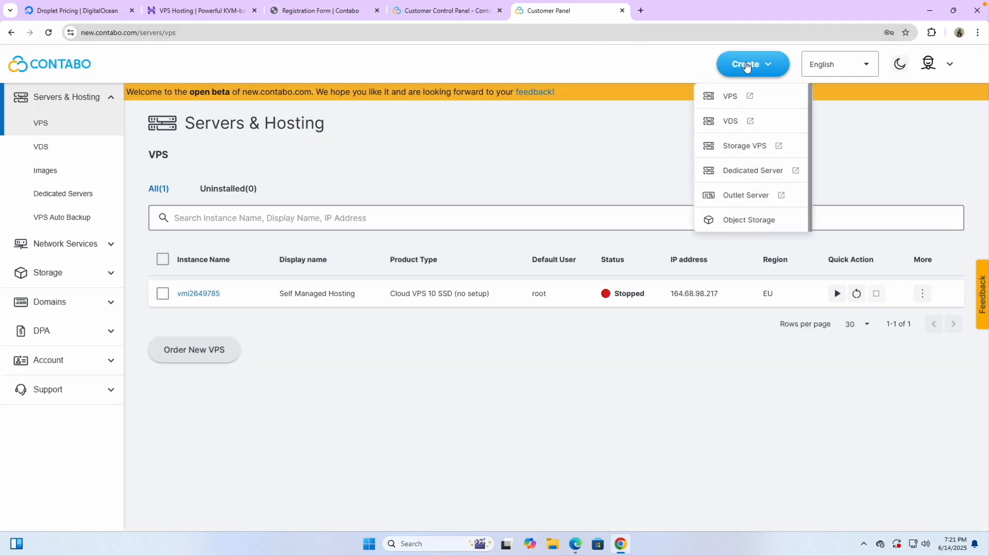
# - Open Contabo's VPS plans from Create and check Cloud VPS 10's 8 GB RAM
pyautogui.click(736, 101)
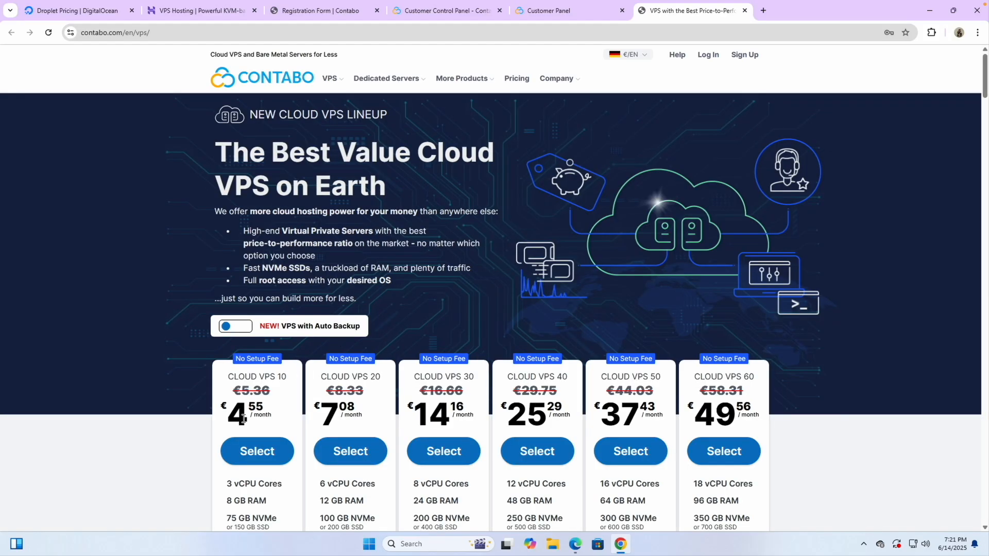
pyautogui.click(257, 451)
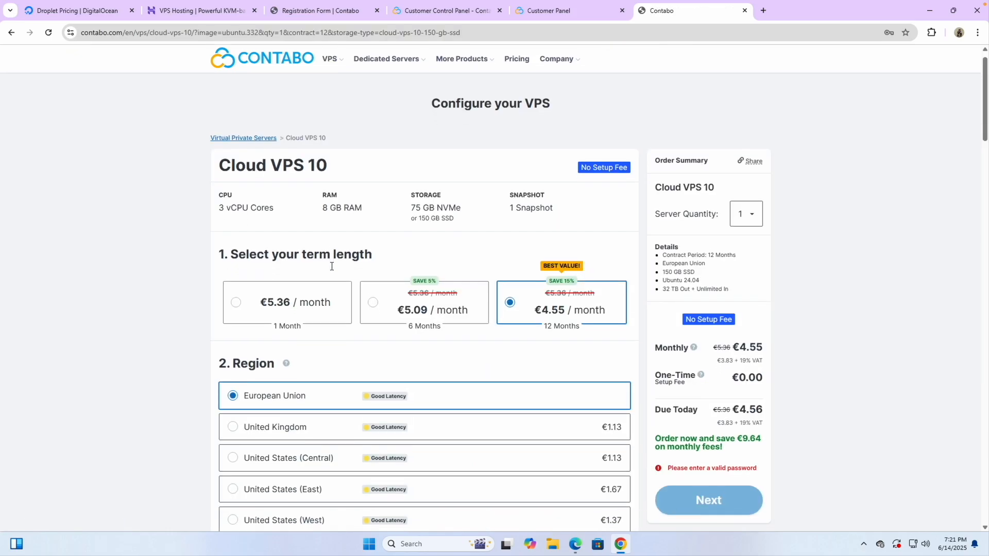
pyautogui.moveTo(330, 80)
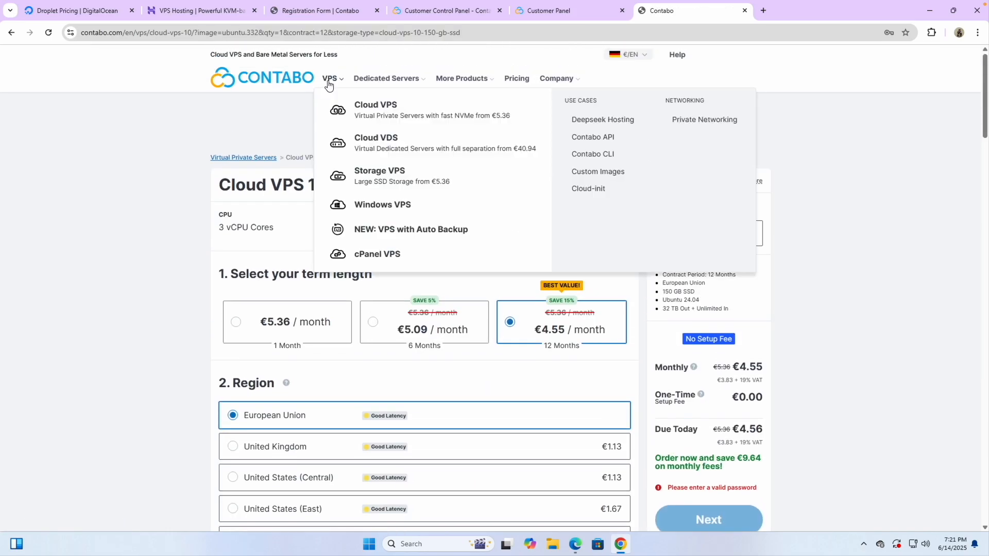
pyautogui.click(365, 105)
pyautogui.scroll(-2, 304, 361)
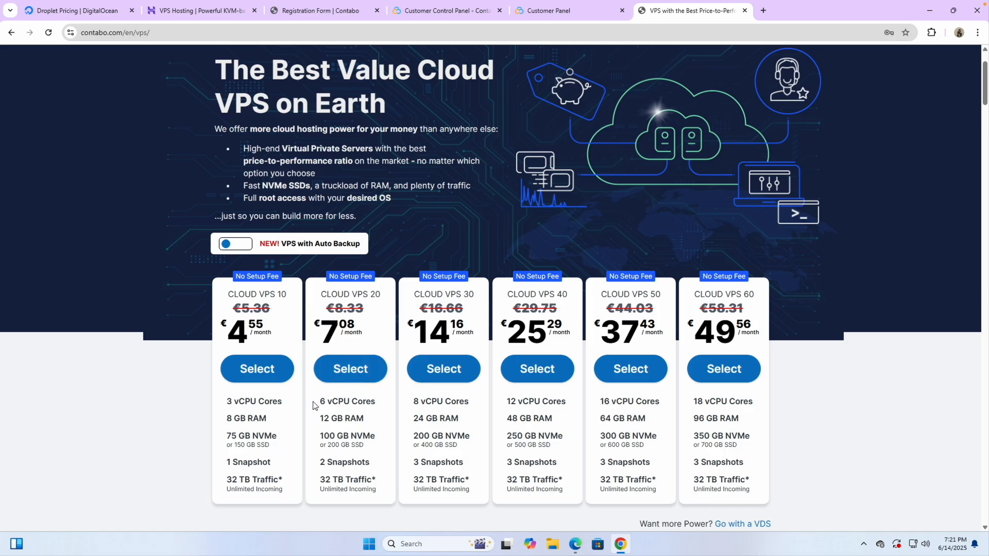
pyautogui.scroll(-1, 300, 422)
pyautogui.scroll(5, 263, 381)
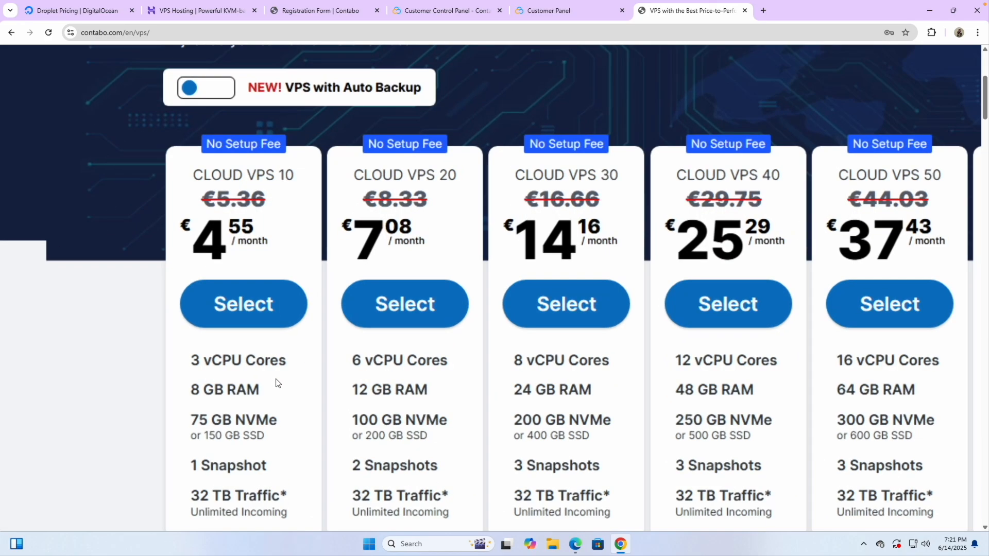
pyautogui.moveTo(165, 397); pyautogui.dragTo(259, 394)
# - Compare against Hostinger, then close the Hostinger, DigitalOcean and Contabo registration tabs
pyautogui.click(201, 14)
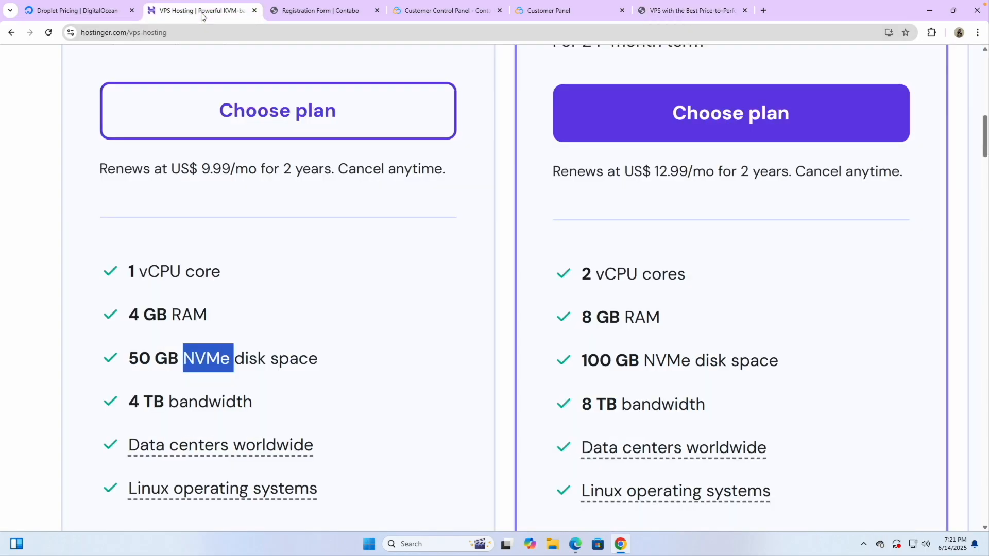
pyautogui.scroll(1, 130, 318)
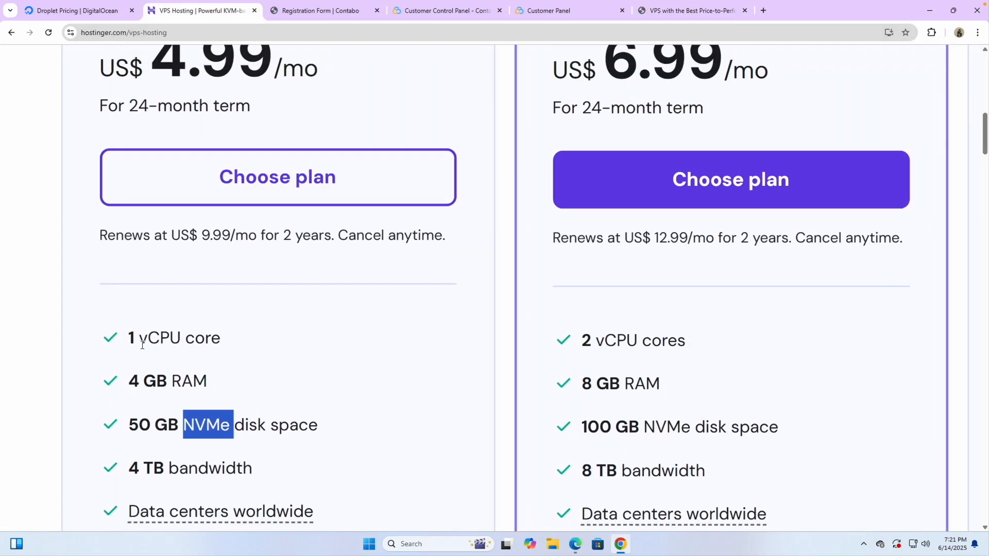
pyautogui.click(254, 10)
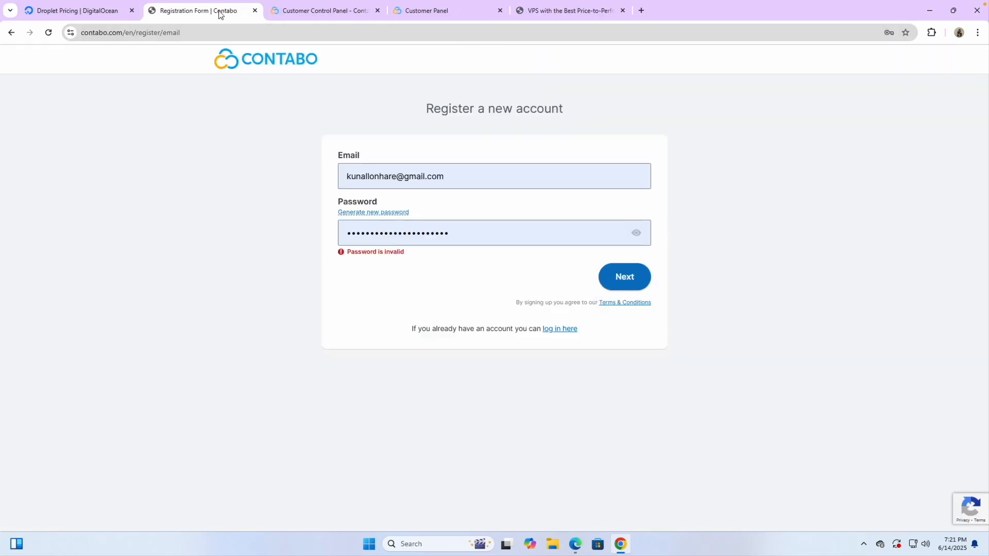
pyautogui.click(132, 10)
pyautogui.click(132, 10)
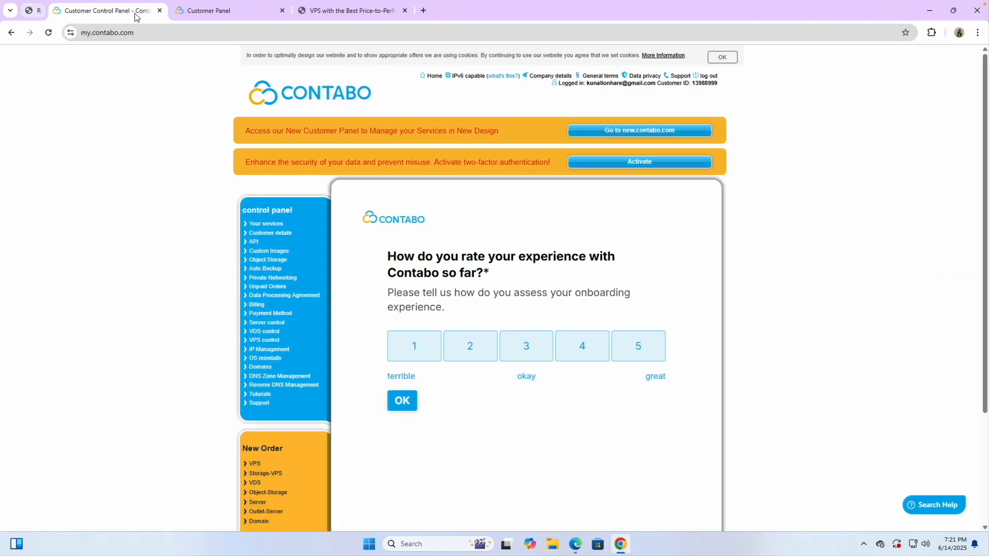
# - Return to the Cloud VPS plans overview listing CLOUD VPS 10 to 60
pyautogui.click(311, 13)
pyautogui.click(249, 283)
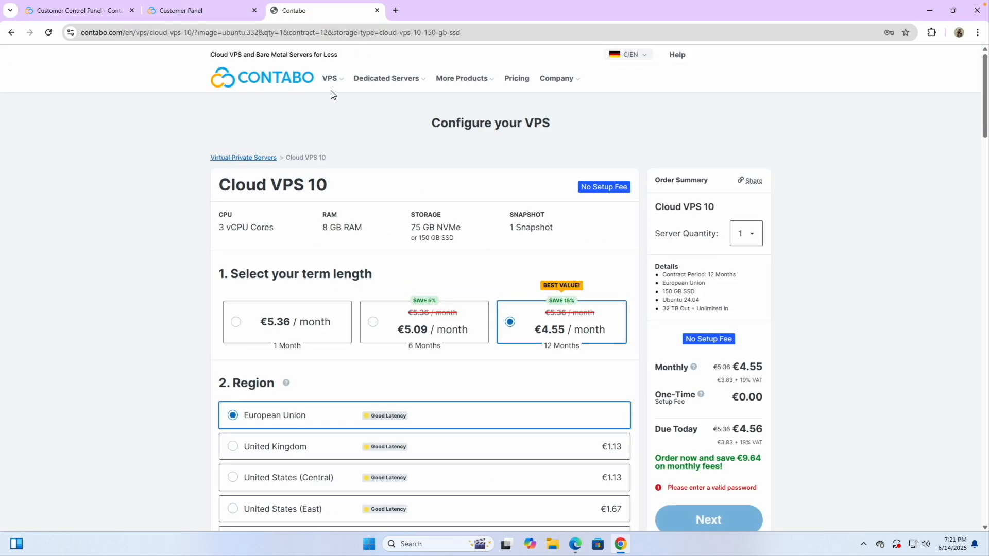
pyautogui.moveTo(332, 85)
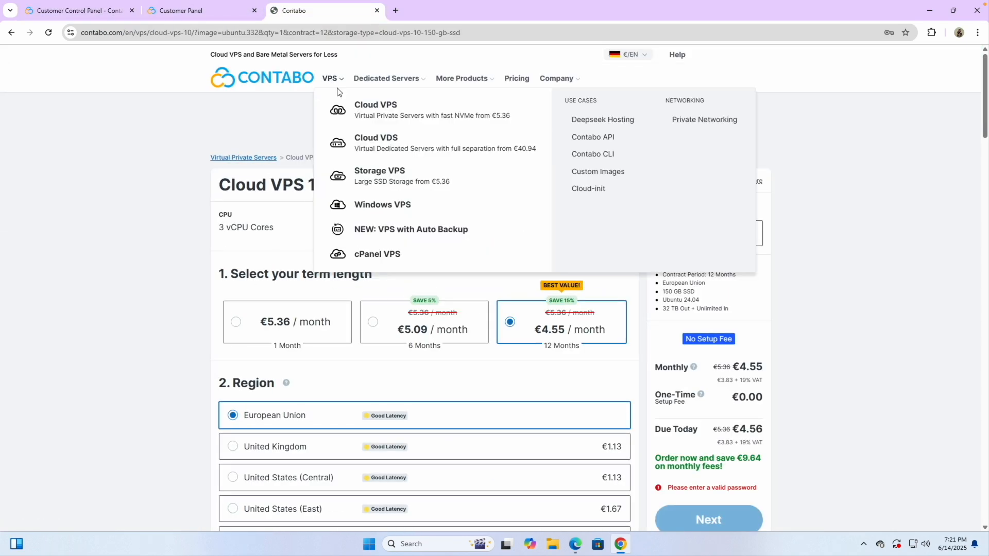
pyautogui.click(379, 109)
pyautogui.scroll(-1, 354, 340)
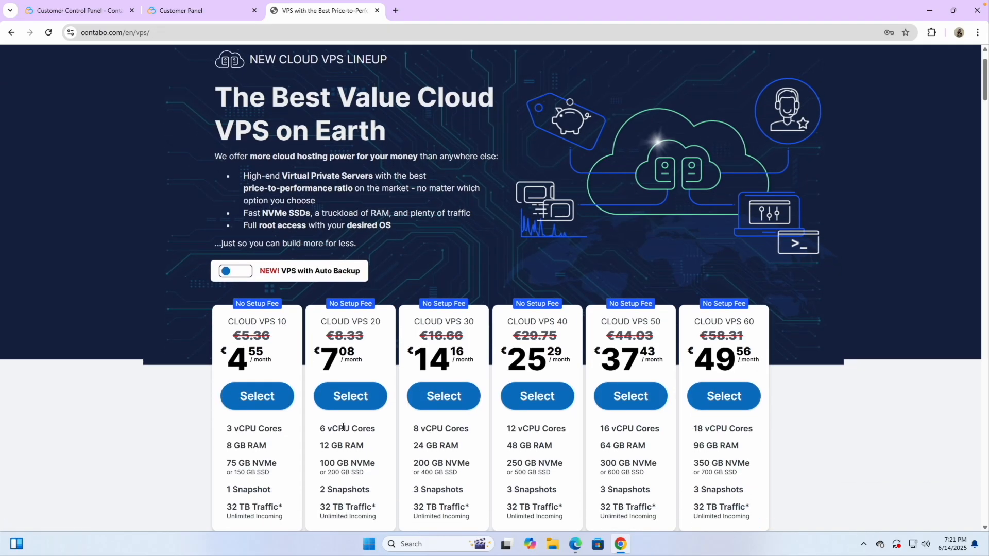
pyautogui.scroll(-1, 383, 404)
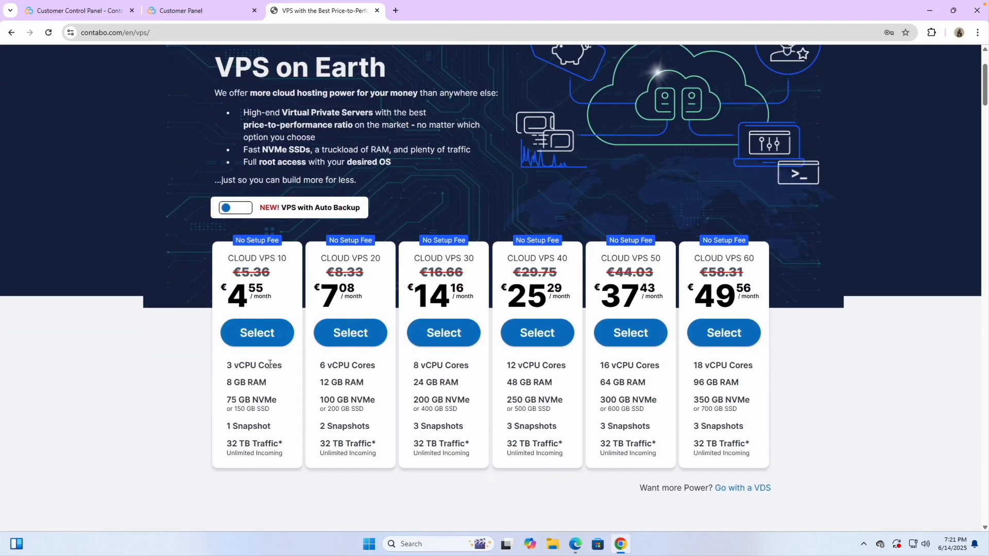
pyautogui.scroll(2, 297, 312)
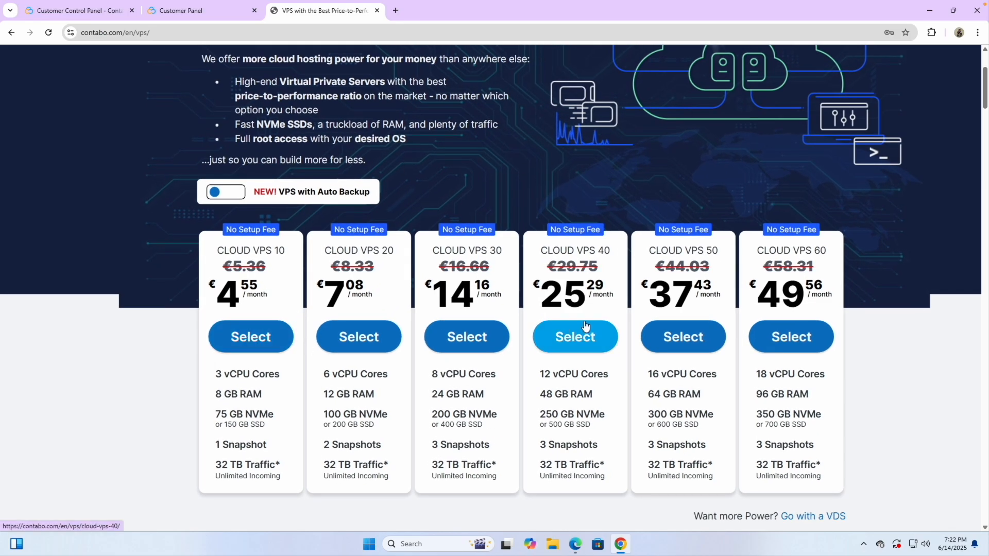
pyautogui.scroll(-2, 340, 376)
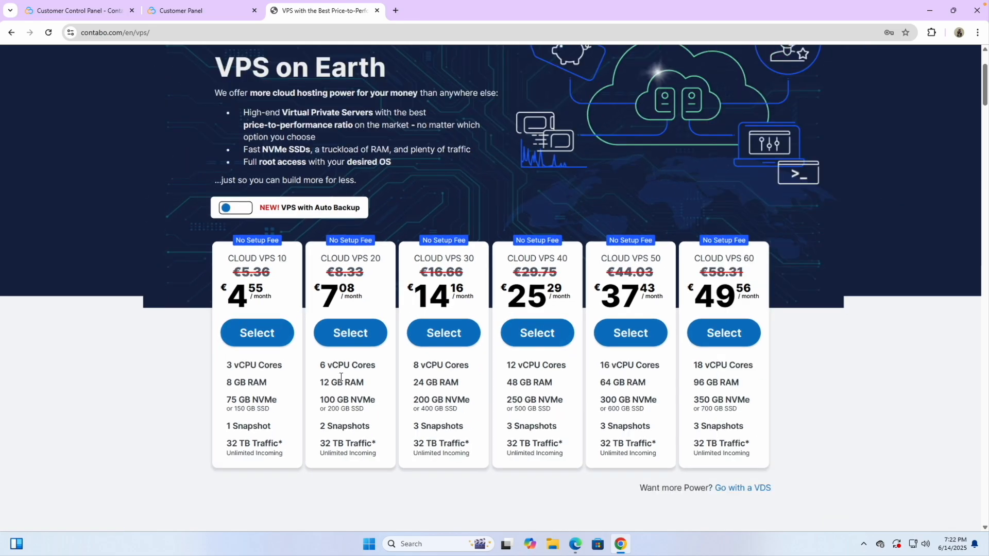
# - Select the Cloud VPS 10 plan and set a 1 Month contract term at €5.36
pyautogui.click(267, 338)
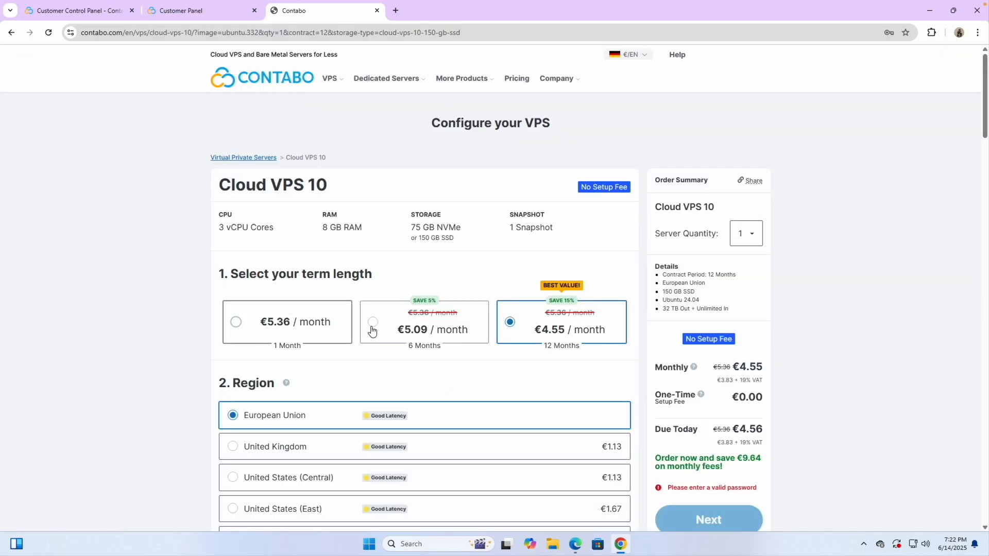
pyautogui.scroll(-1, 452, 354)
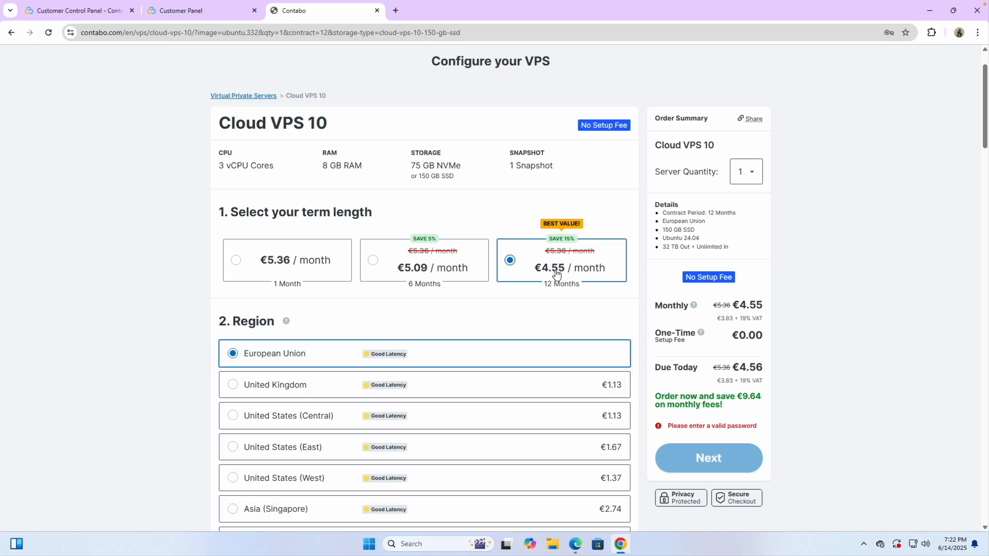
pyautogui.scroll(-3, 503, 334)
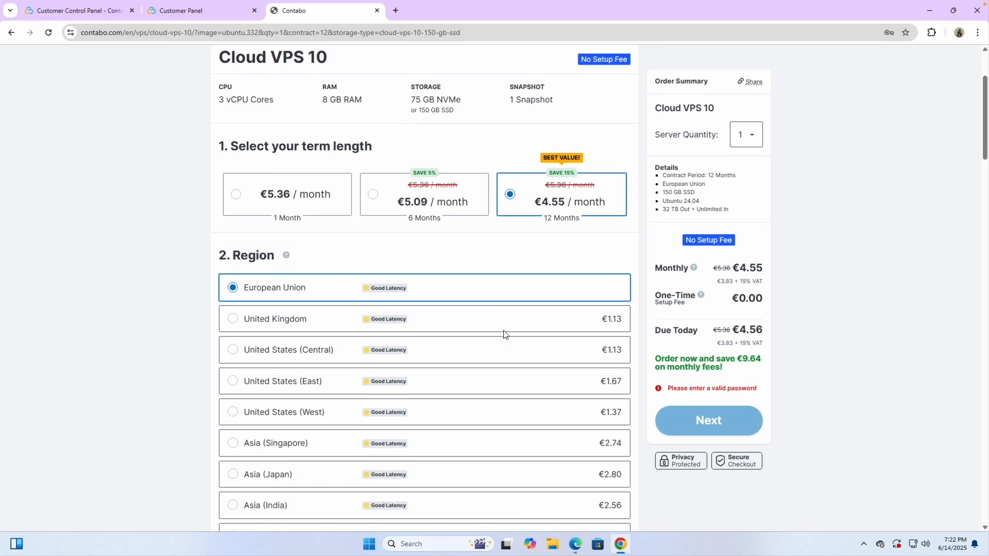
pyautogui.scroll(2, 503, 334)
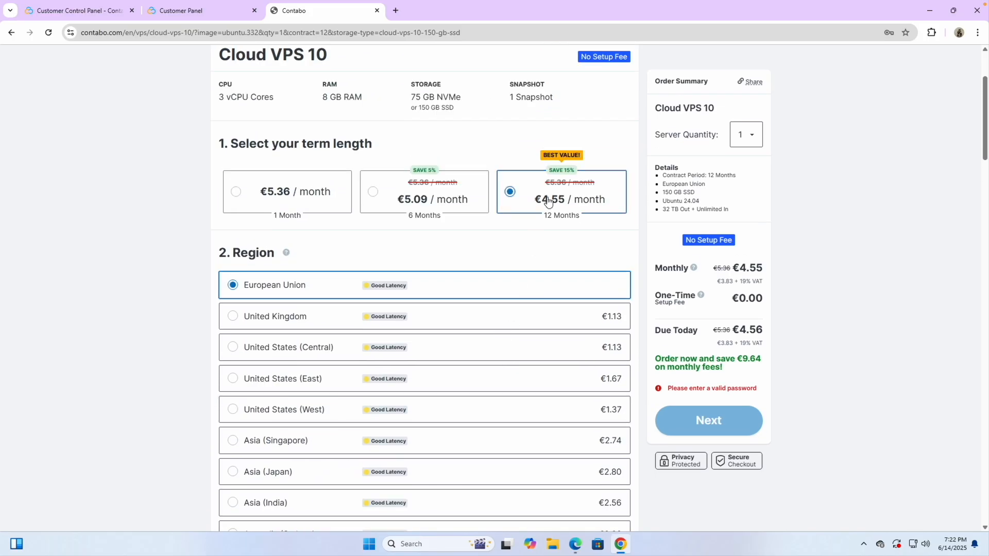
pyautogui.scroll(5, 549, 201)
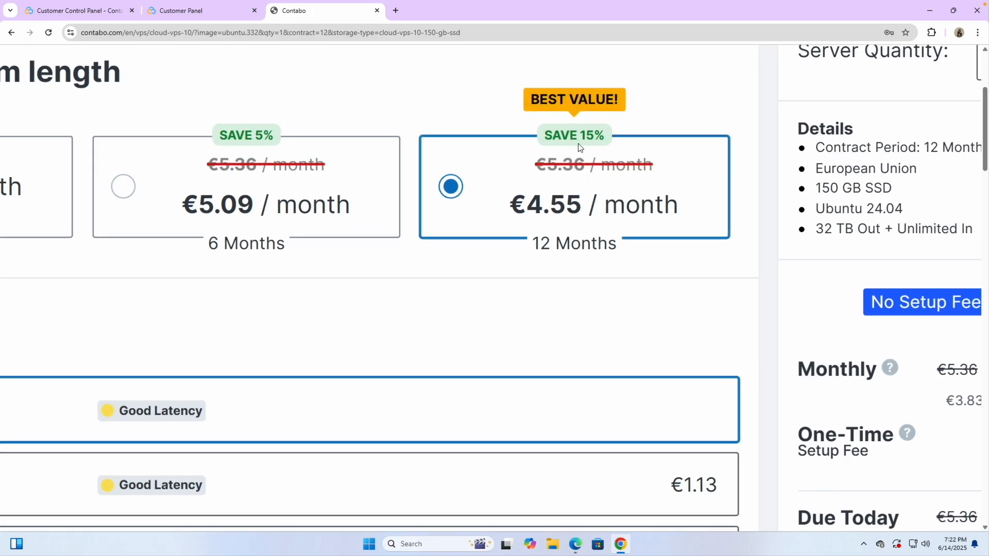
pyautogui.scroll(-5, 579, 147)
pyautogui.click(305, 194)
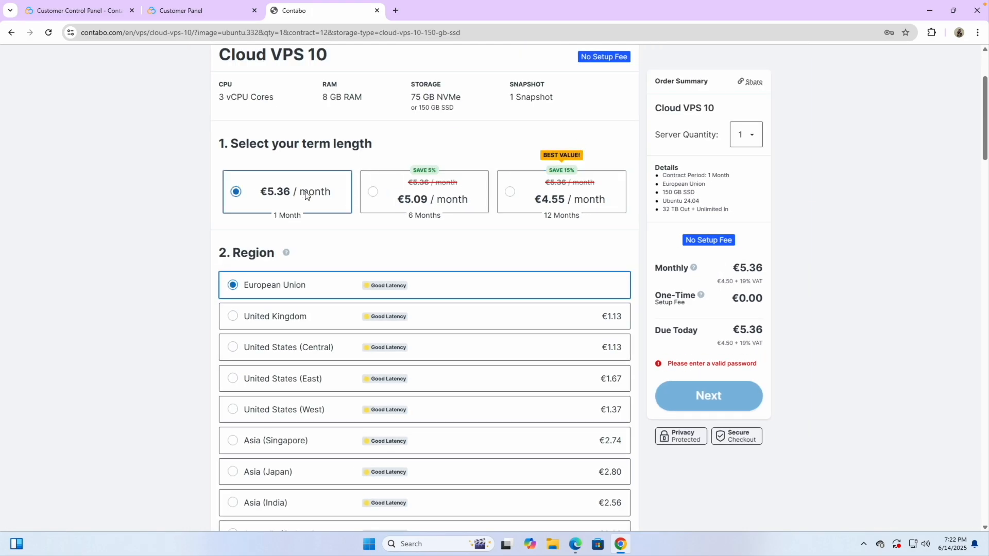
# - Scroll down to Login & password and place the cursor in the server Password field
pyautogui.scroll(-1, 381, 242)
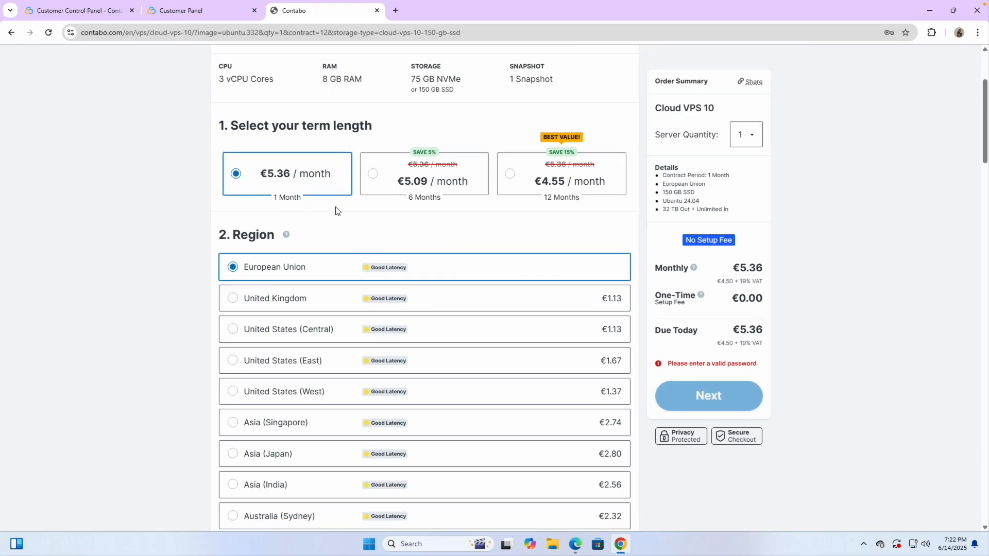
pyautogui.scroll(-1, 550, 211)
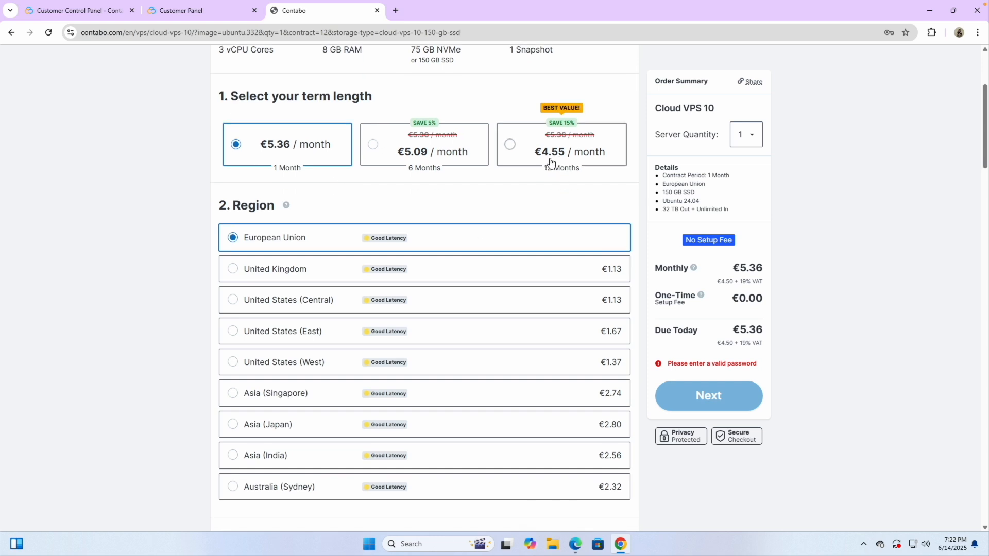
pyautogui.scroll(-6, 474, 305)
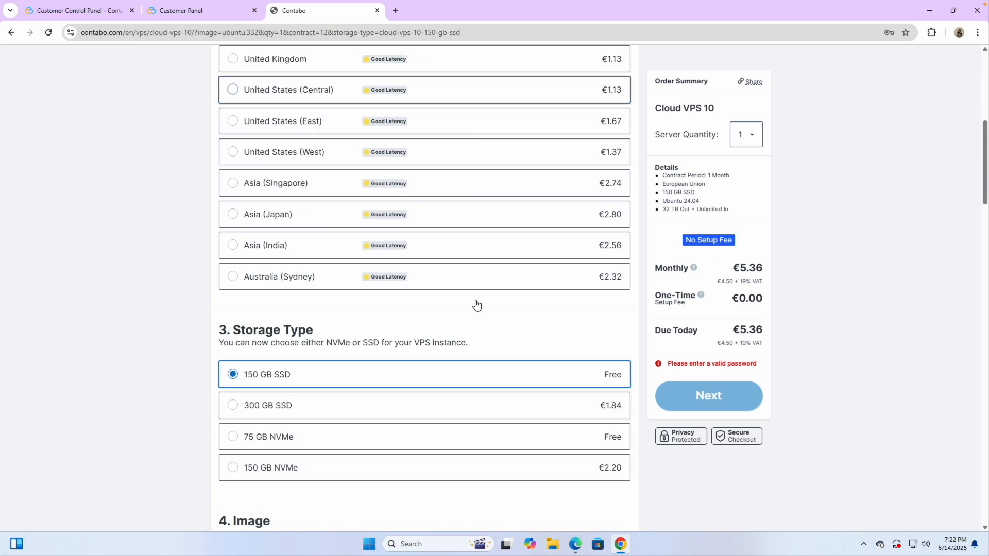
pyautogui.scroll(-3, 475, 304)
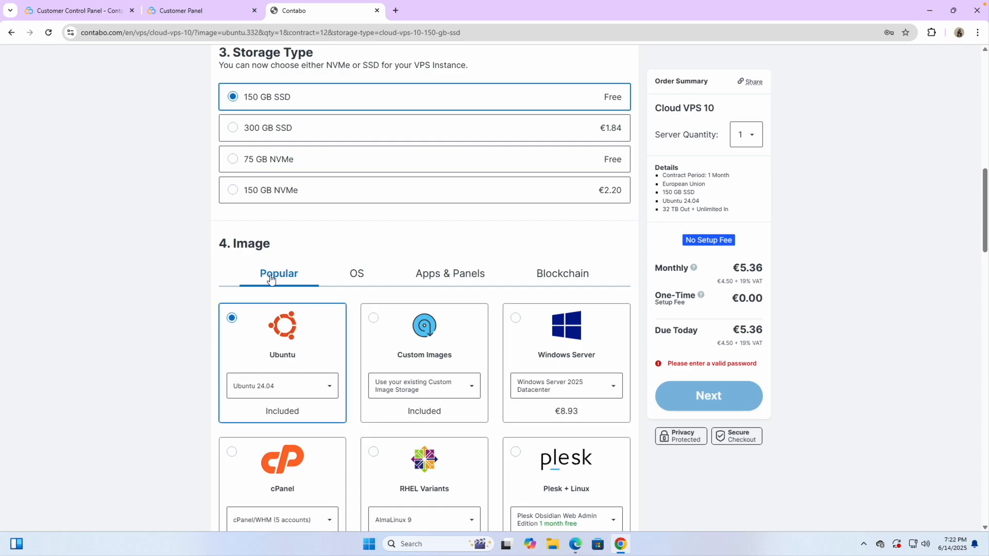
pyautogui.scroll(4, 305, 99)
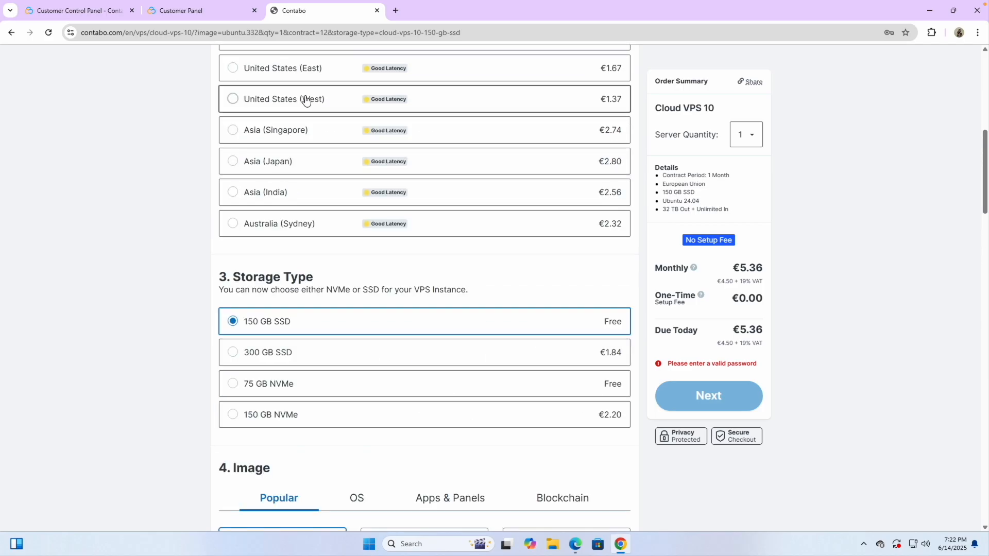
pyautogui.scroll(3, 305, 100)
pyautogui.scroll(-8, 261, 278)
pyautogui.scroll(-7, 242, 365)
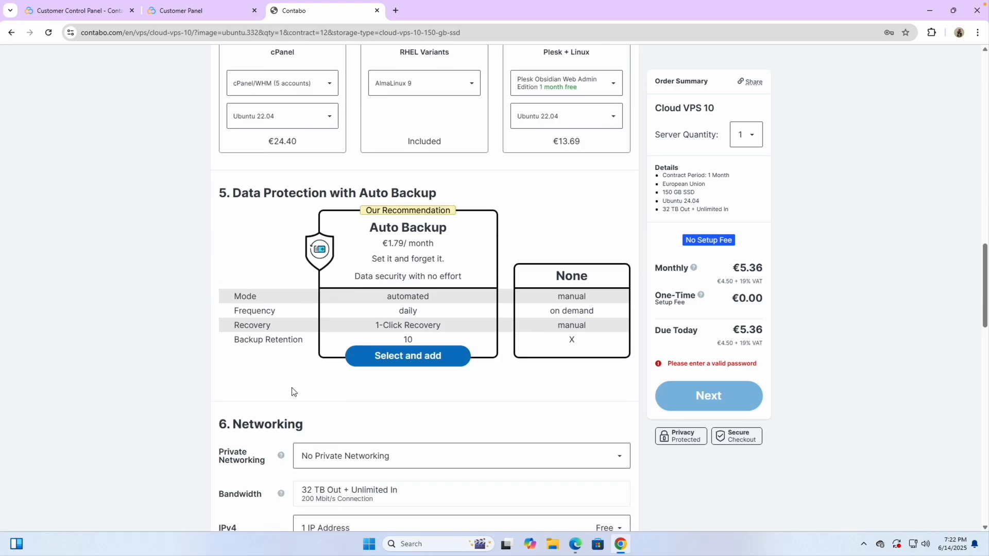
pyautogui.scroll(-10, 291, 392)
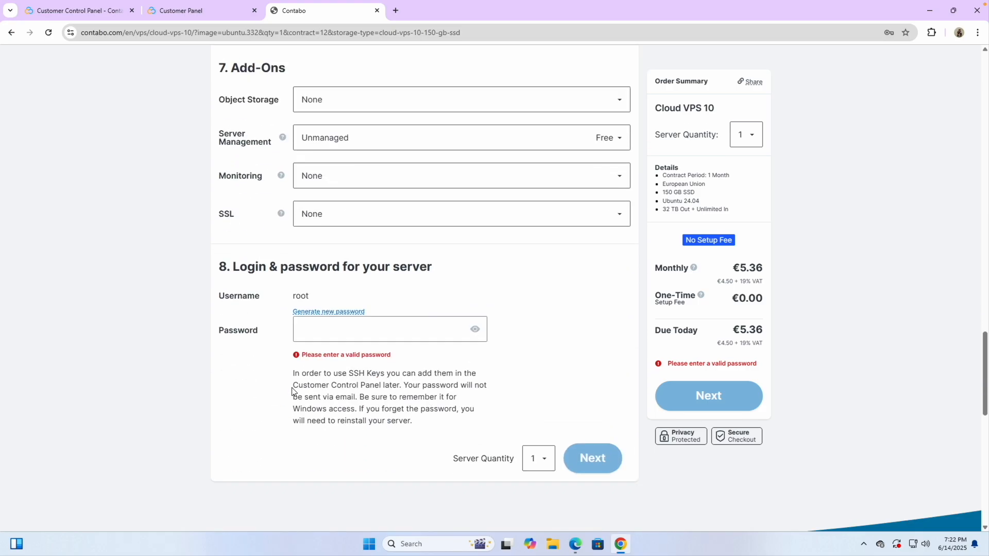
pyautogui.scroll(-1, 292, 391)
pyautogui.click(304, 271)
pyautogui.scroll(4, 316, 267)
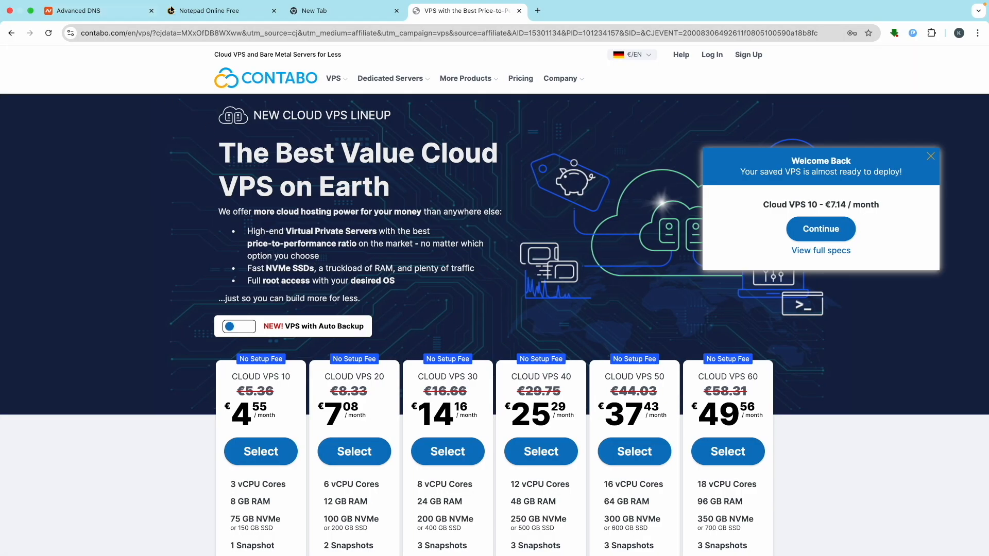
# - In Notepad Online Free, dismiss the ads and delete the old hostname, SSH and IP notes
pyautogui.click(216, 14)
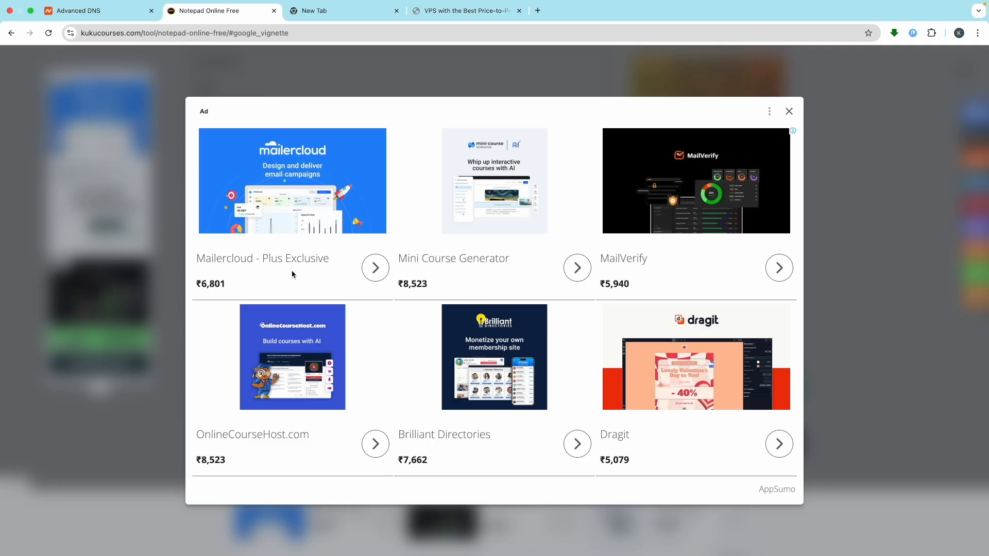
pyautogui.click(791, 112)
pyautogui.click(232, 260)
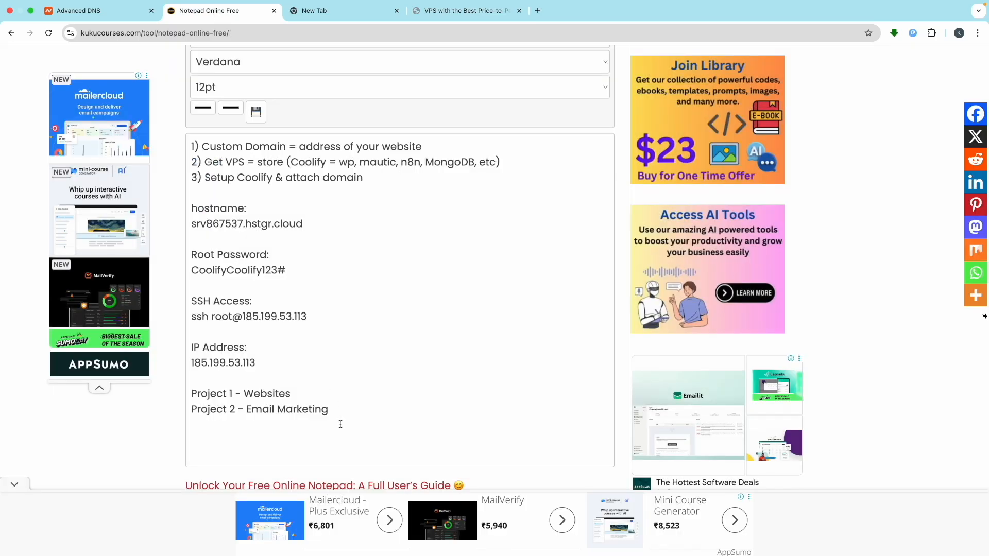
pyautogui.moveTo(328, 410); pyautogui.dragTo(180, 211)
pyautogui.press('BackSpace')
# - Note a 'Root Password:' heading with the new root password and paste it into Contabo's Password field
pyautogui.scroll(5, 265, 224)
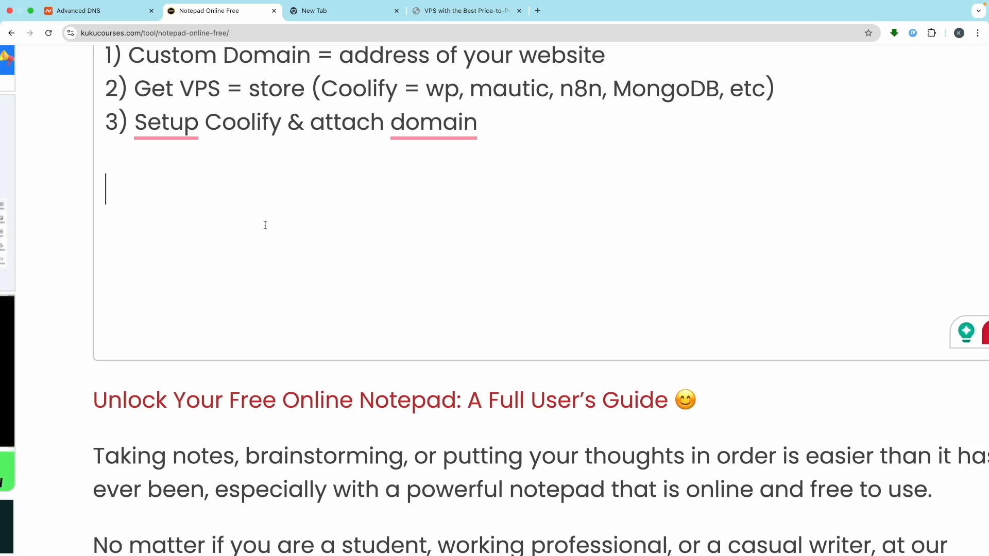
pyautogui.write('Root Password:')
pyautogui.press('Return')
pyautogui.write('Clo')
pyautogui.press('BackSpace')
pyautogui.press('BackSpace')
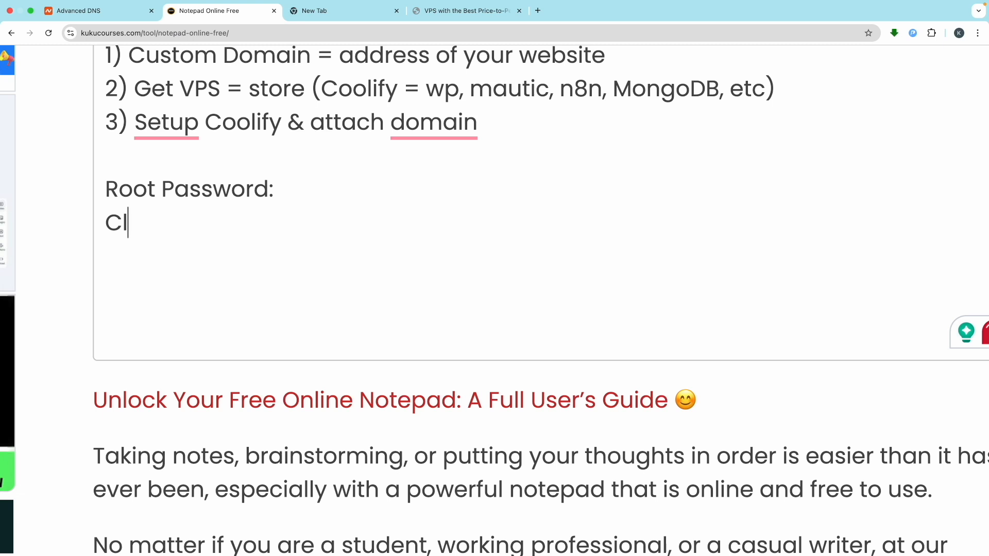
pyautogui.write('oolify123')
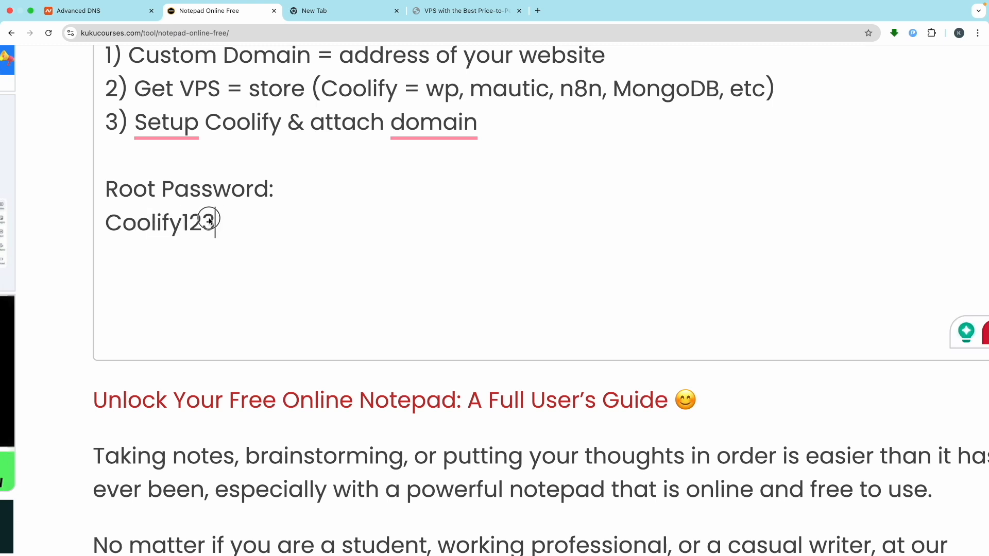
pyautogui.moveTo(215, 222); pyautogui.dragTo(98, 222)
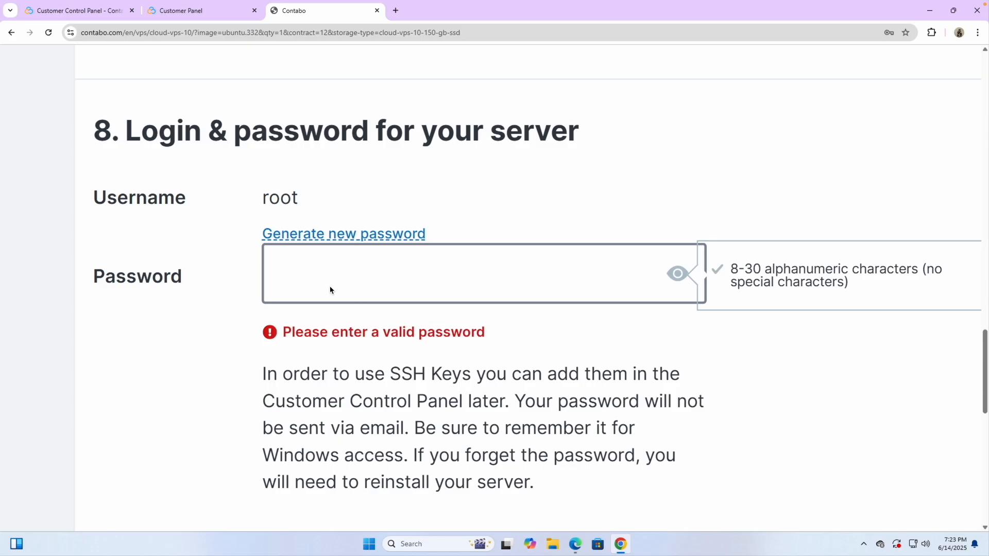
pyautogui.hotkey('ctrl', 'v')
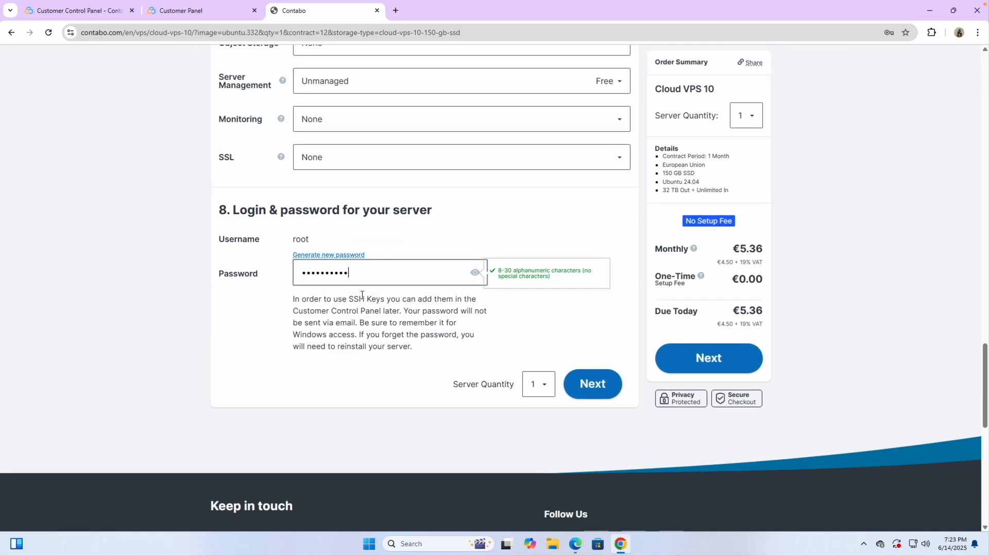
# - Confirm the server password and continue from the Order Summary to Customer Data
pyautogui.scroll(1, 391, 303)
pyautogui.click(409, 364)
pyautogui.scroll(1, 372, 349)
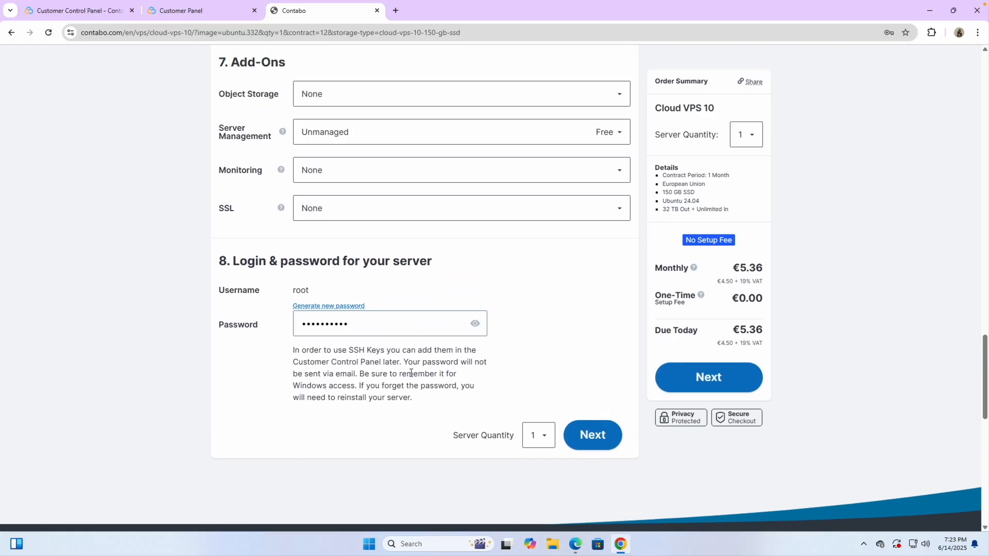
pyautogui.click(705, 378)
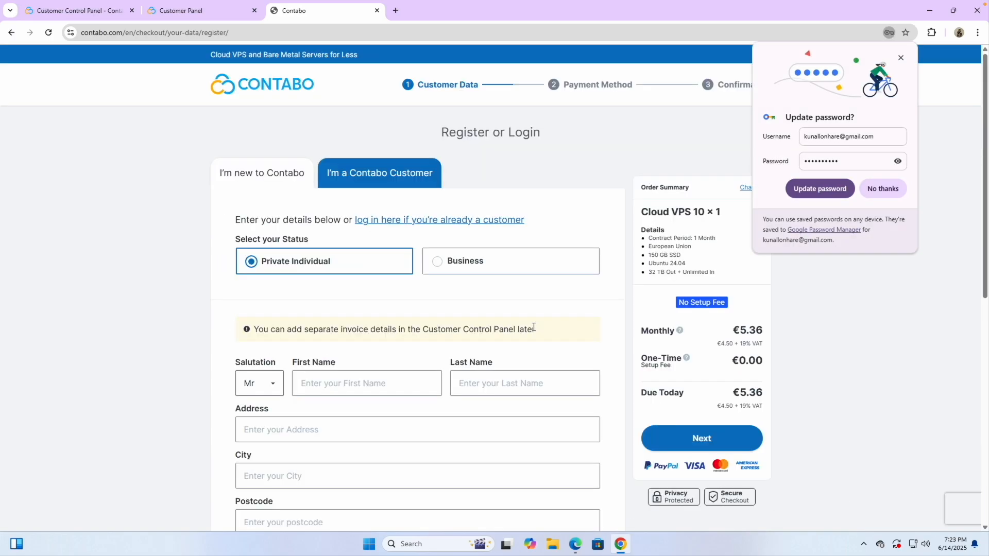
# - Decline Chrome's password update and choose 'I protect Data by myself' instead of automated backup
pyautogui.click(883, 188)
pyautogui.scroll(-4, 379, 384)
pyautogui.scroll(-5, 380, 394)
pyautogui.scroll(5, 385, 280)
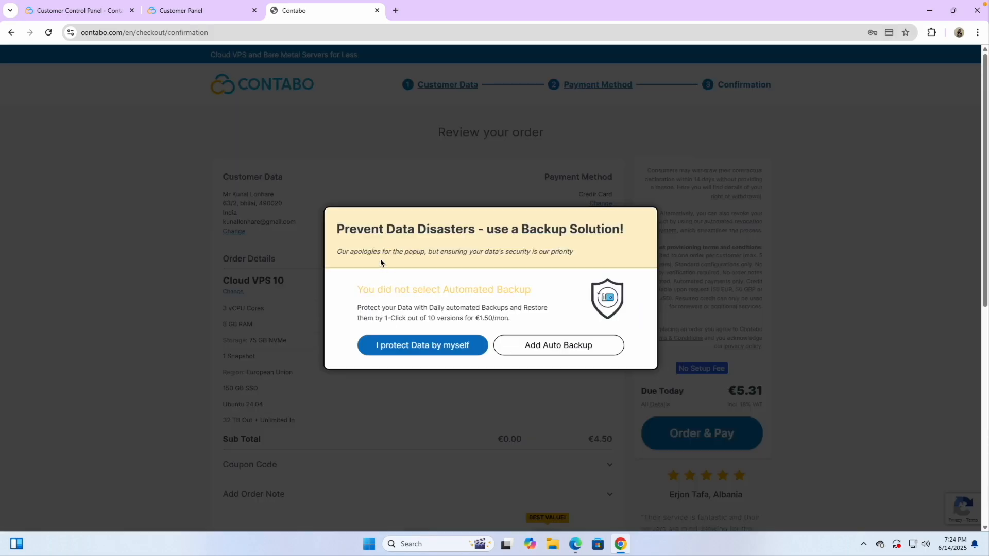
pyautogui.click(423, 347)
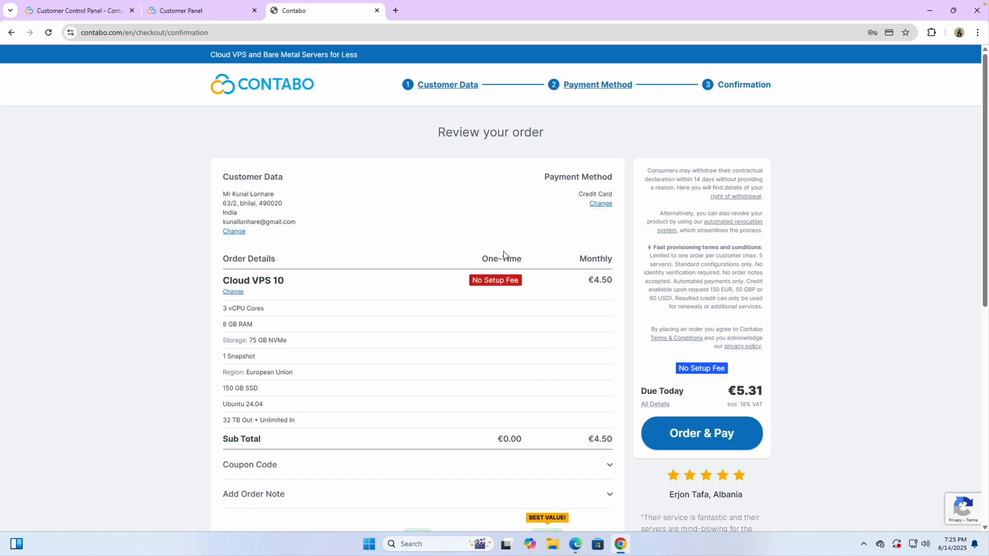
# - Place the Cloud VPS 10 order with Order & Pay
pyautogui.scroll(-1, 526, 314)
pyautogui.scroll(1, 536, 355)
pyautogui.click(688, 433)
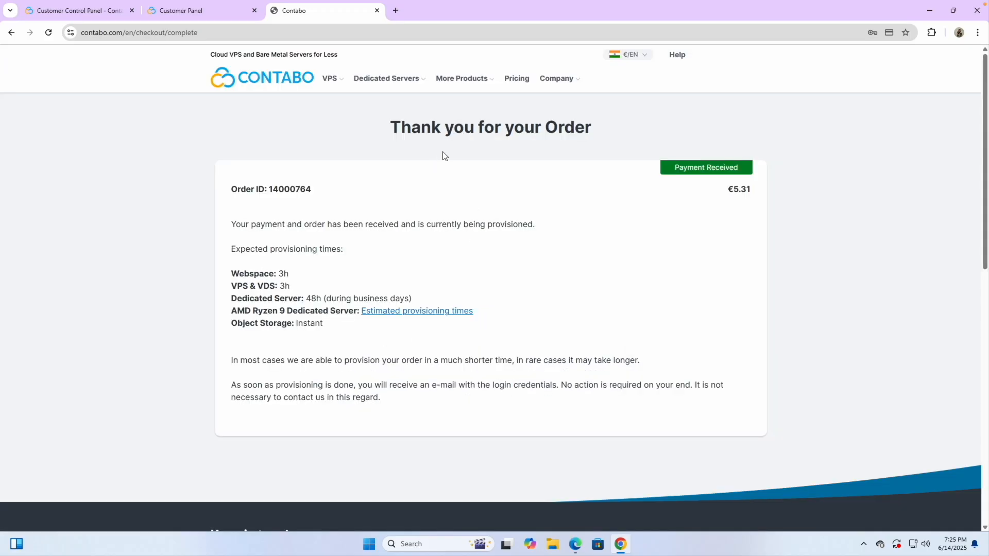
pyautogui.doubleClick(426, 127)
# - Check Gmail in a new tab for Contabo's order confirmation, then return to the Customer Panel
pyautogui.click(449, 194)
pyautogui.click(215, 14)
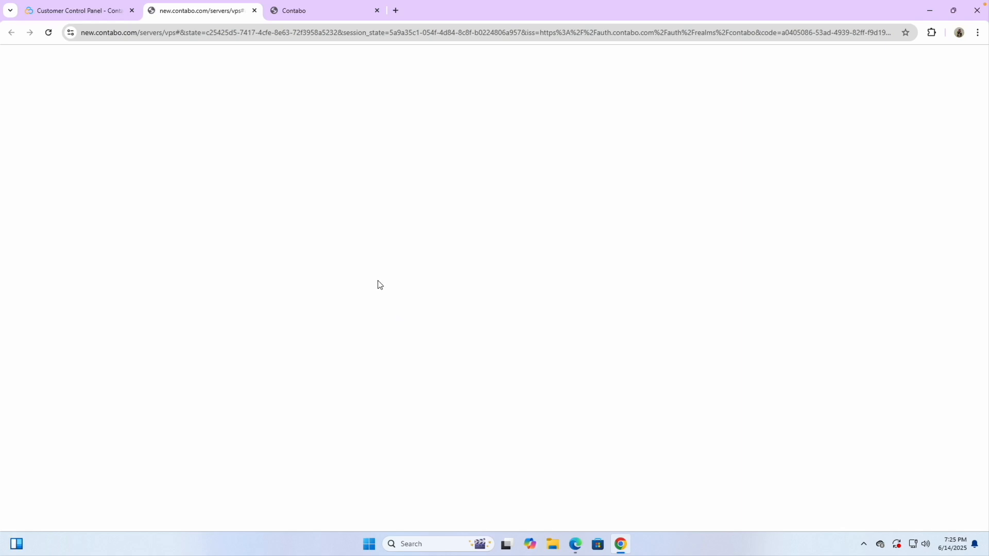
pyautogui.click(395, 10)
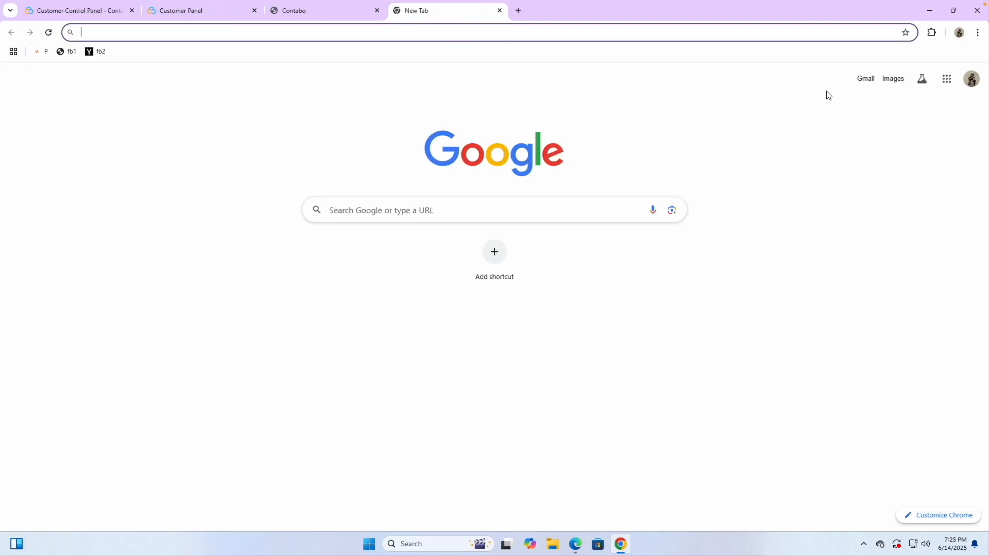
pyautogui.click(865, 79)
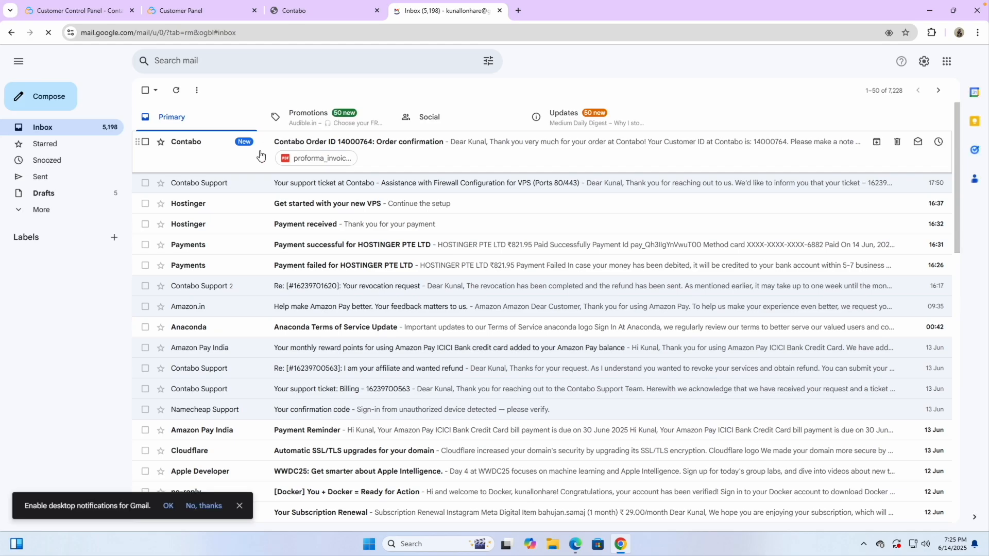
pyautogui.click(195, 11)
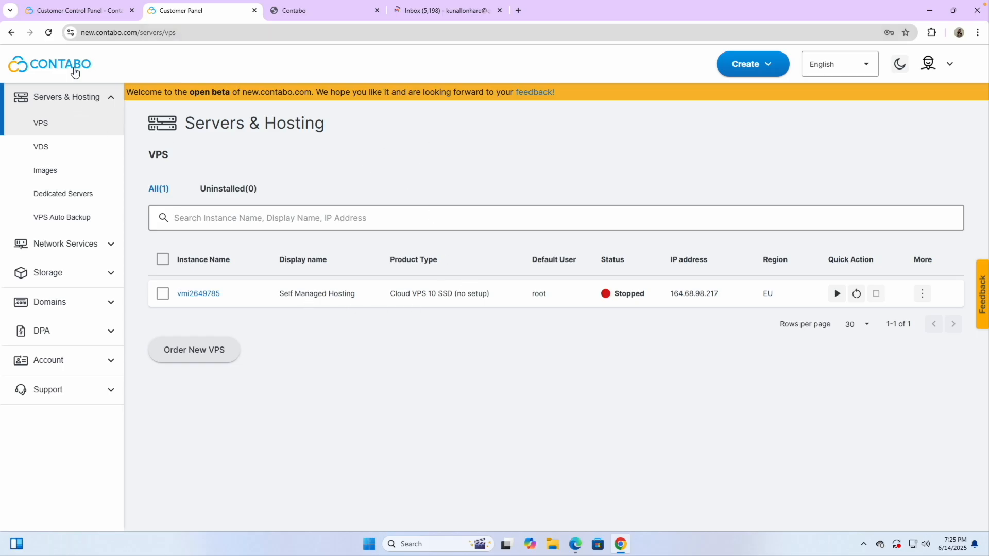
# - Reload the VPS list, glance at the login-data email, and open new VPS vmi2657934's details
pyautogui.click(49, 32)
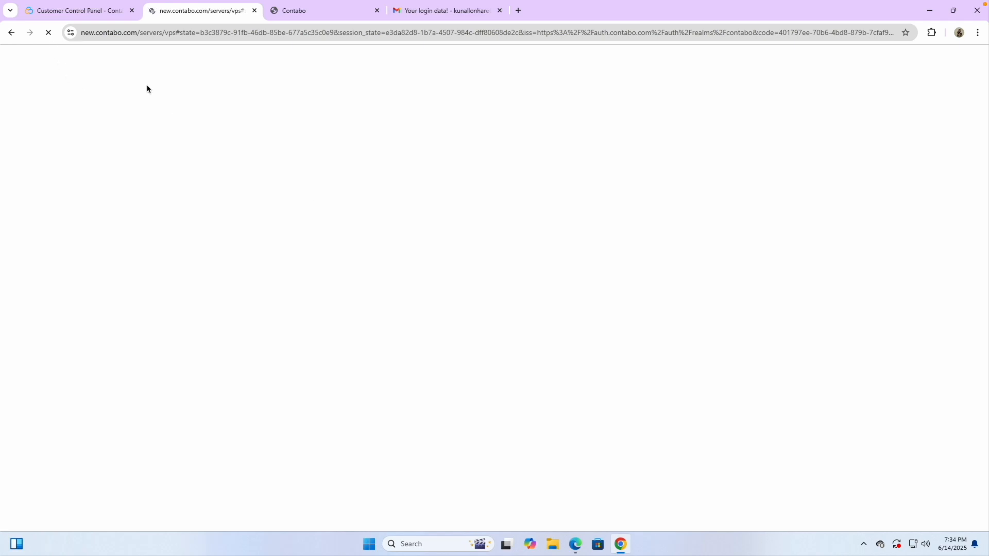
pyautogui.click(432, 18)
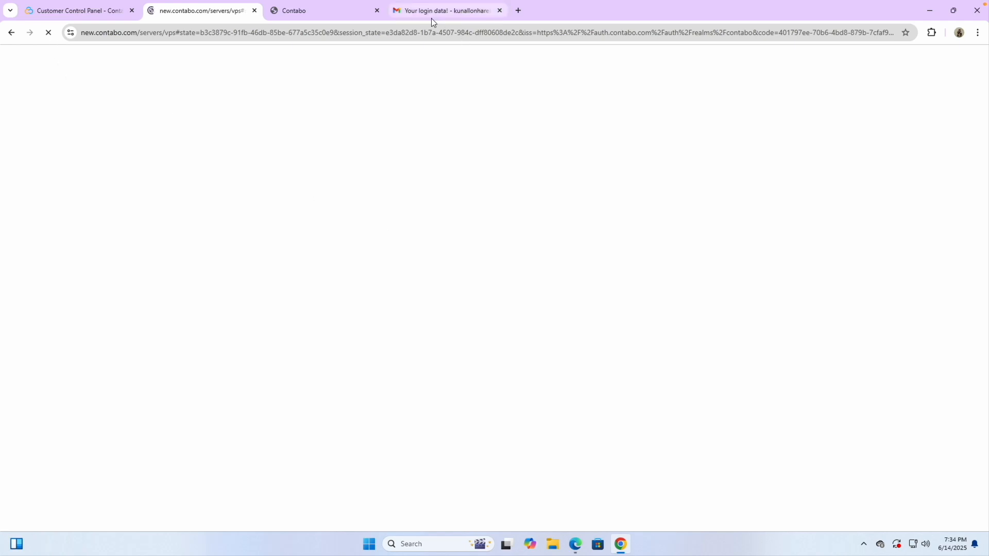
pyautogui.click(193, 16)
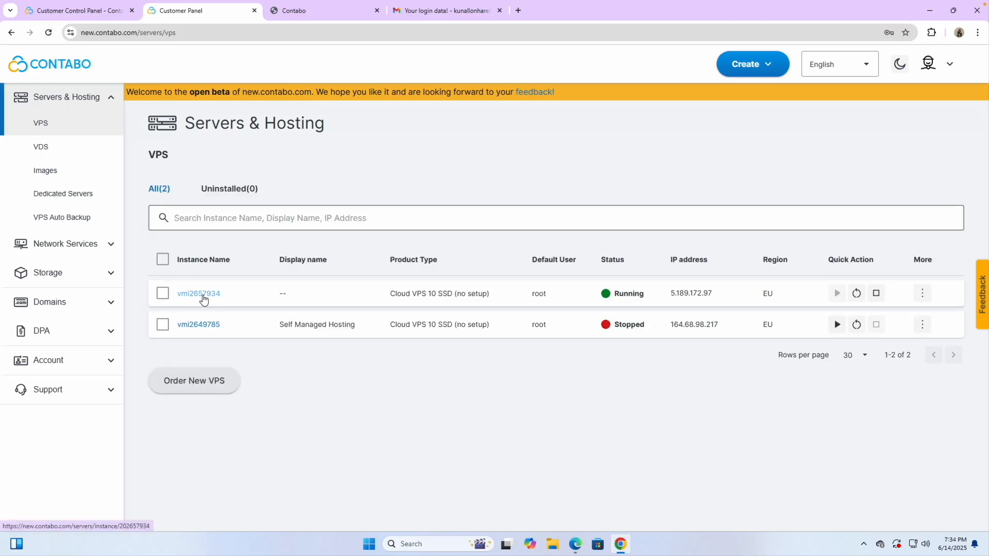
pyautogui.click(203, 294)
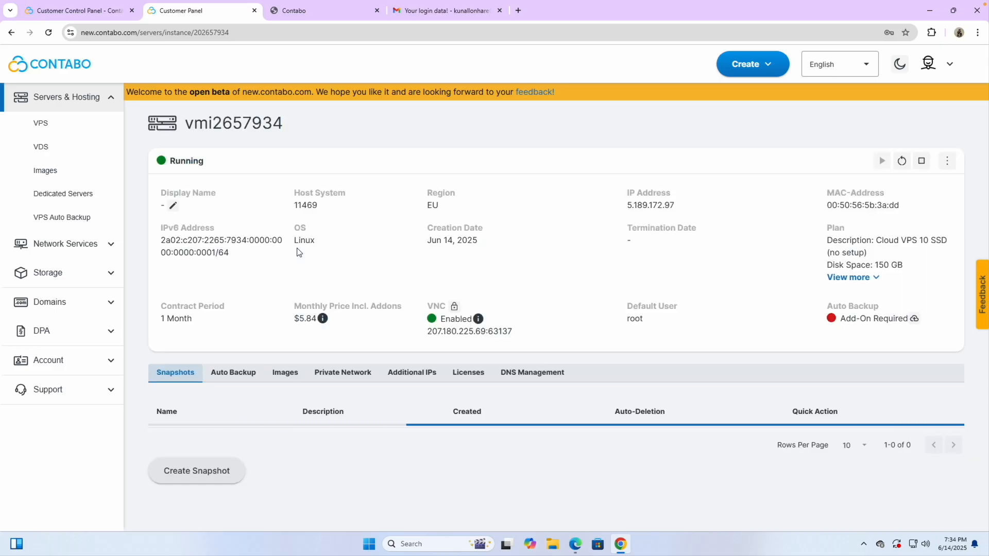
# - Rename the new VPS's display name to 'Coolify VPS Hosting' and go back to the VPS list
pyautogui.click(173, 205)
pyautogui.write('Coolify V')
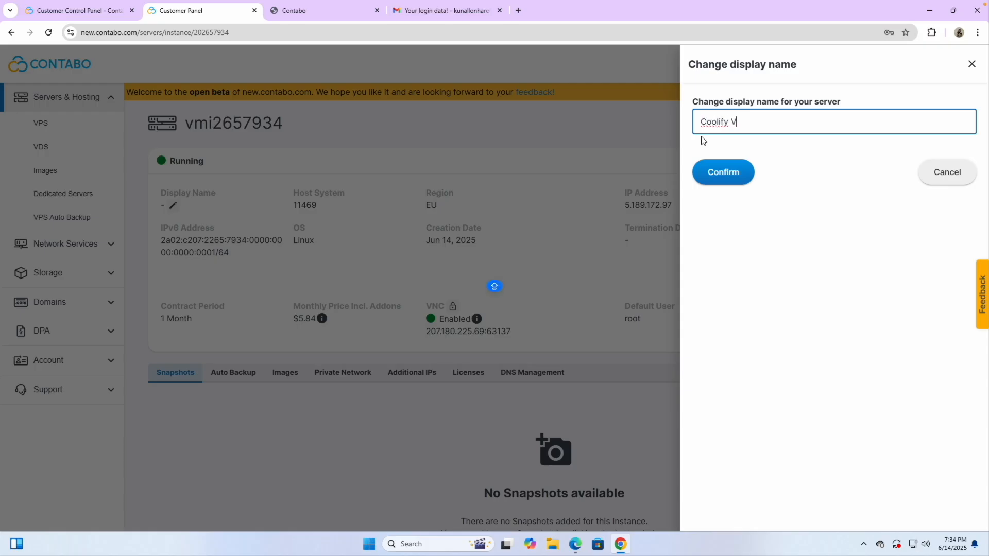
pyautogui.write('PS Hosting')
pyautogui.click(721, 171)
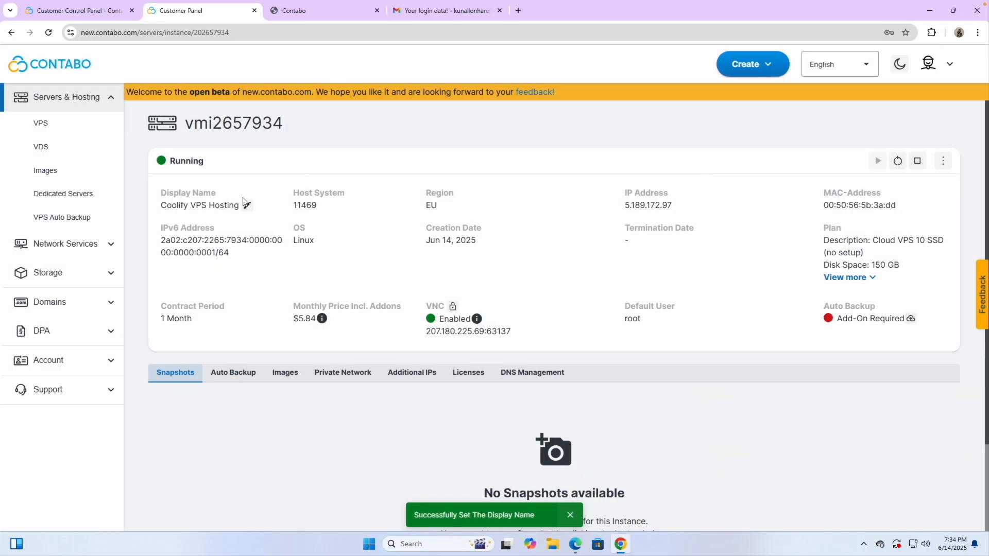
pyautogui.click(70, 125)
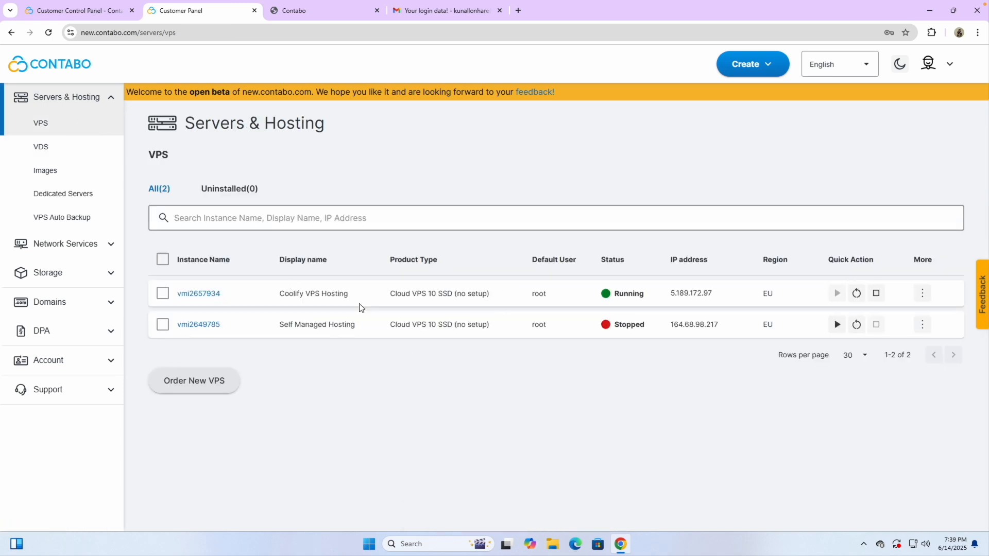
pyautogui.moveTo(739, 297)
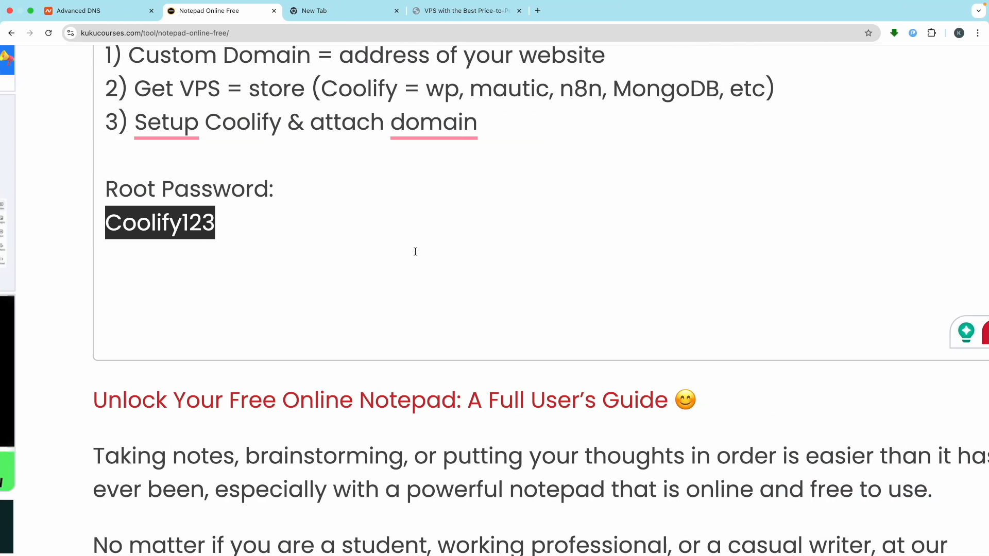
# - Add an 'Ip Address:' line to the notes with 5.189.172.97 pasted beneath it
pyautogui.click(122, 297)
pyautogui.write('Ip')
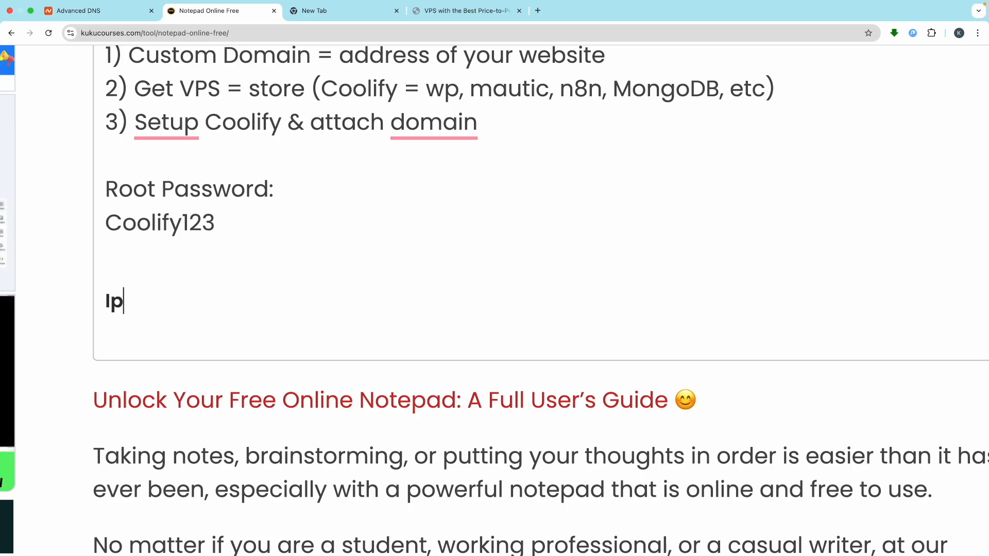
pyautogui.write(' Address')
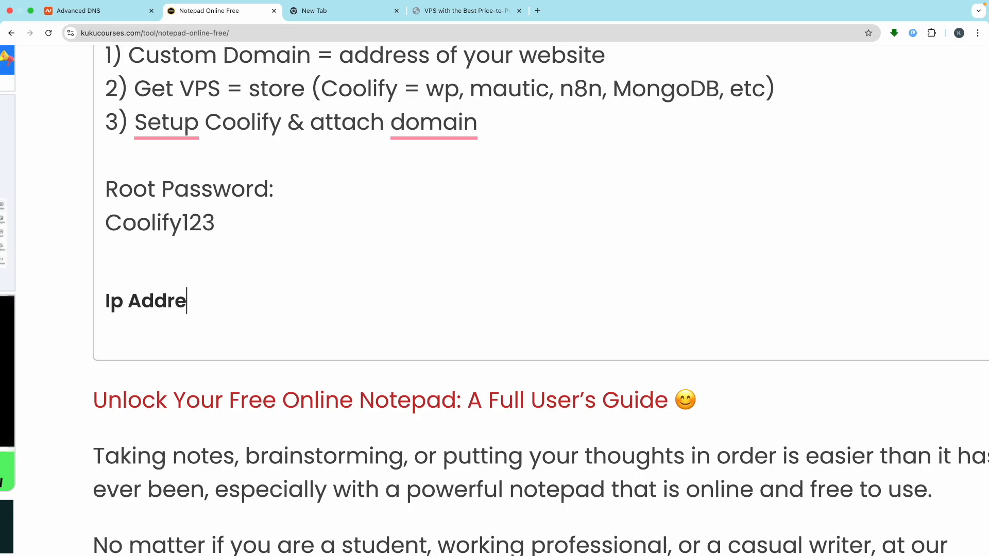
pyautogui.write(':')
pyautogui.press('Return')
pyautogui.write('5.189.172.97')
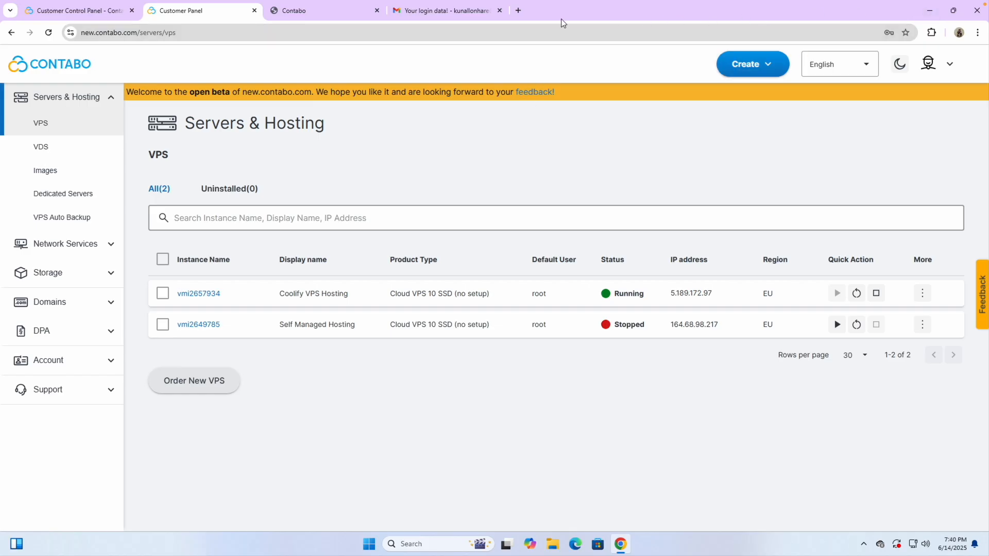
# - Look up Termius, view its account page, then close that tab to return to Contabo
pyautogui.click(518, 11)
pyautogui.write('termi')
pyautogui.write('us')
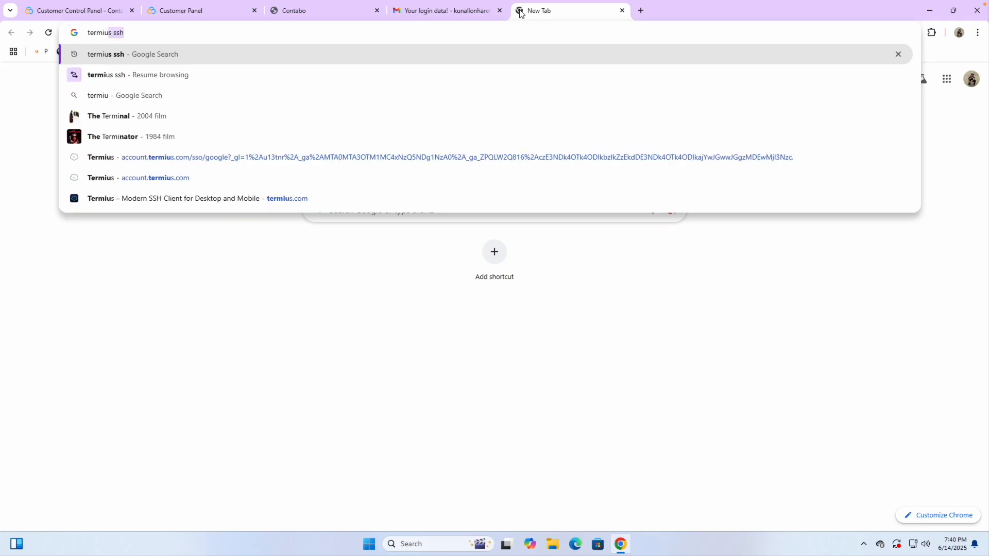
pyautogui.press('Return')
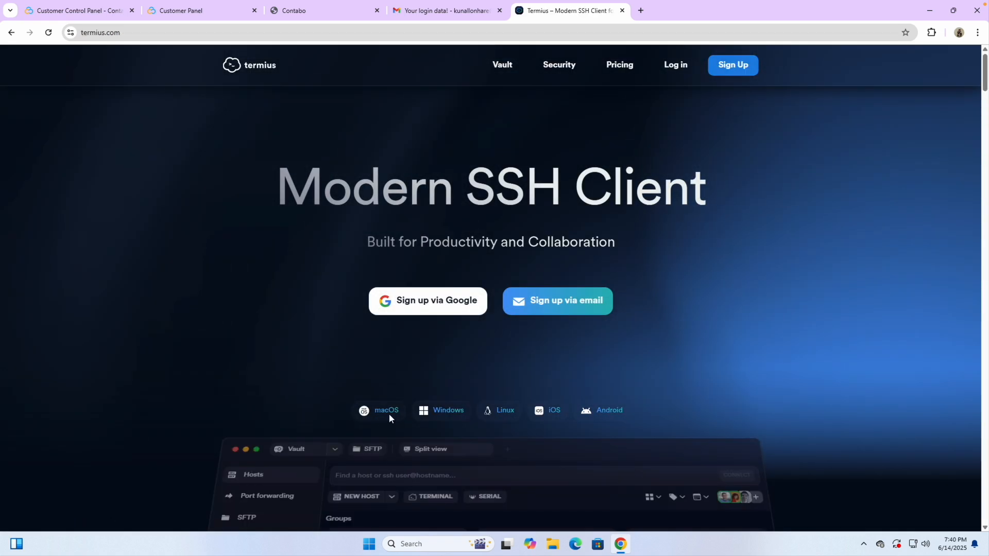
pyautogui.scroll(-3, 388, 413)
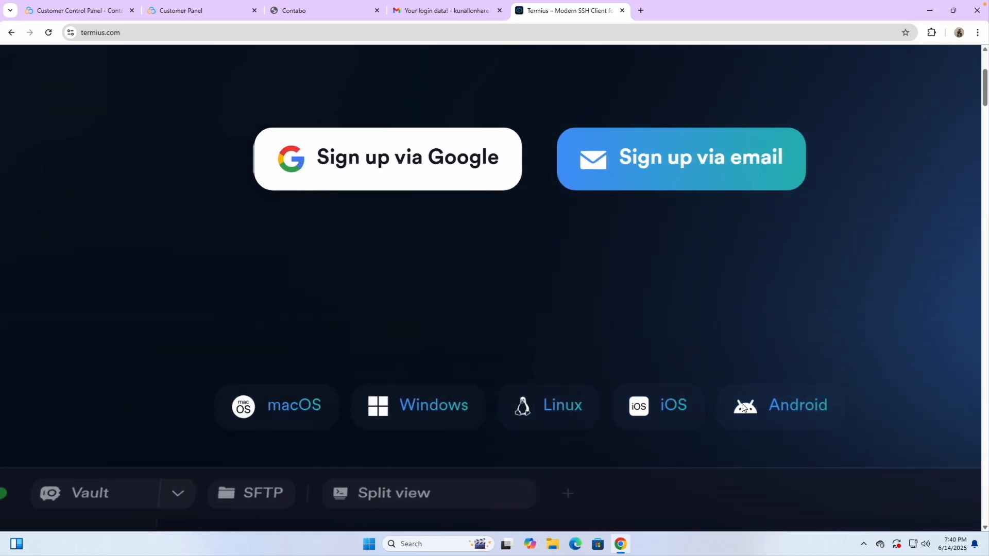
pyautogui.scroll(3, 606, 324)
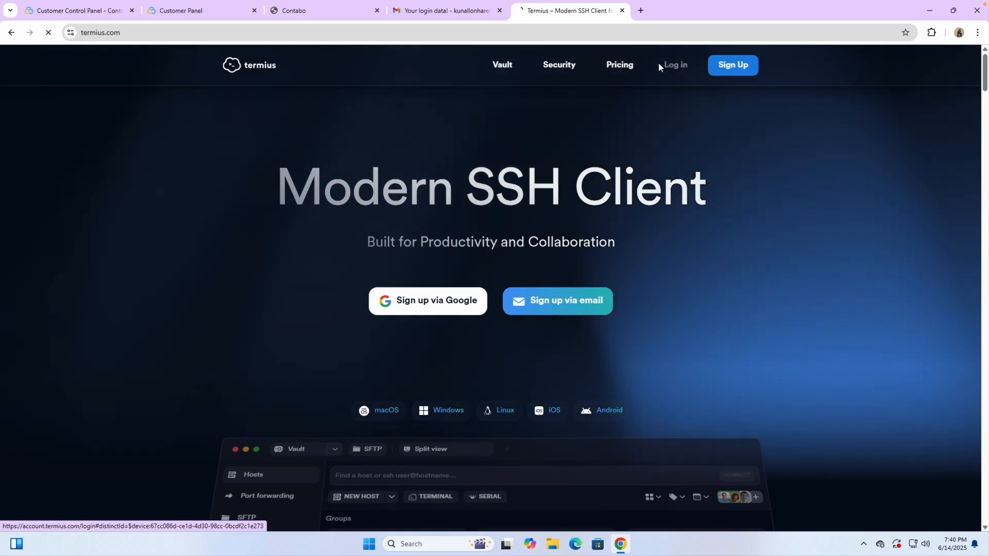
pyautogui.click(619, 64)
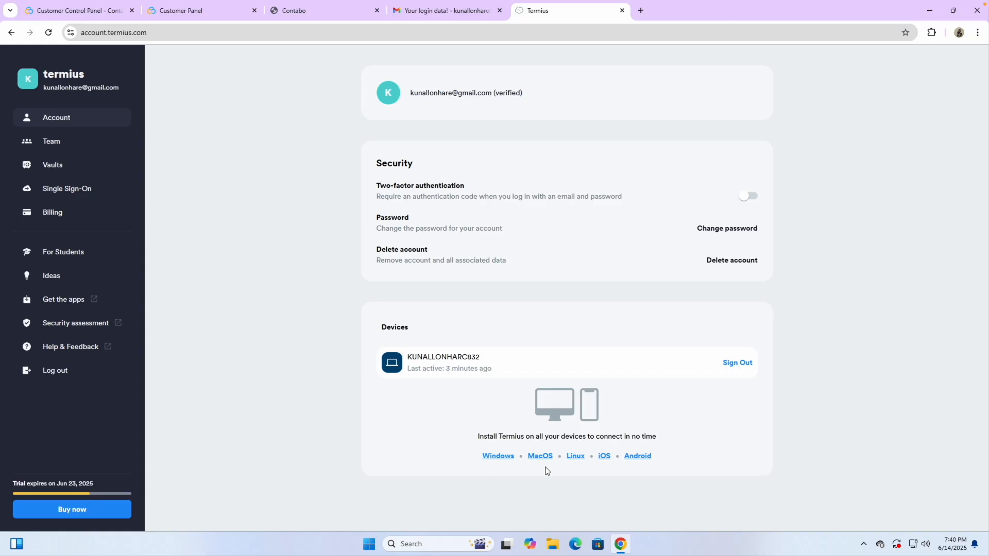
pyautogui.scroll(5, 547, 471)
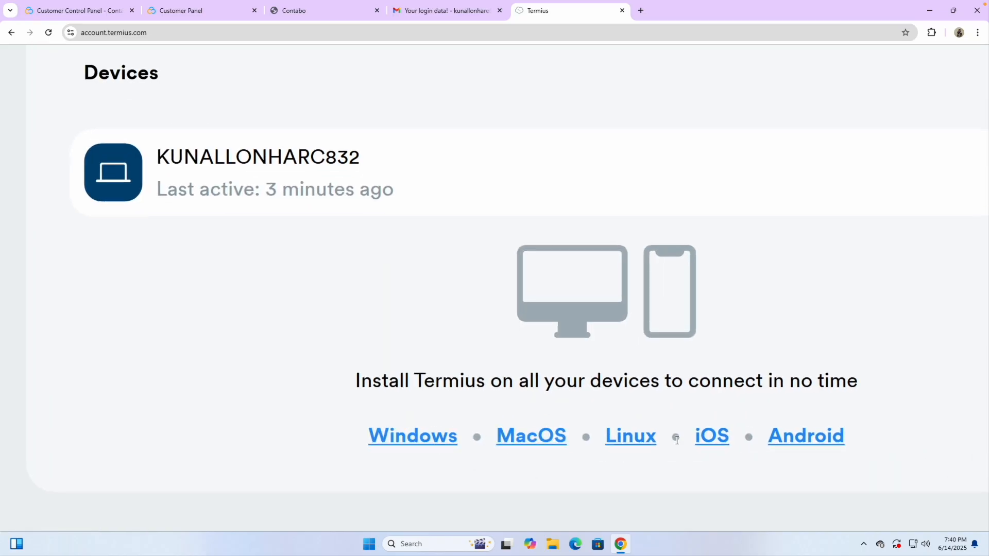
pyautogui.scroll(-5, 665, 364)
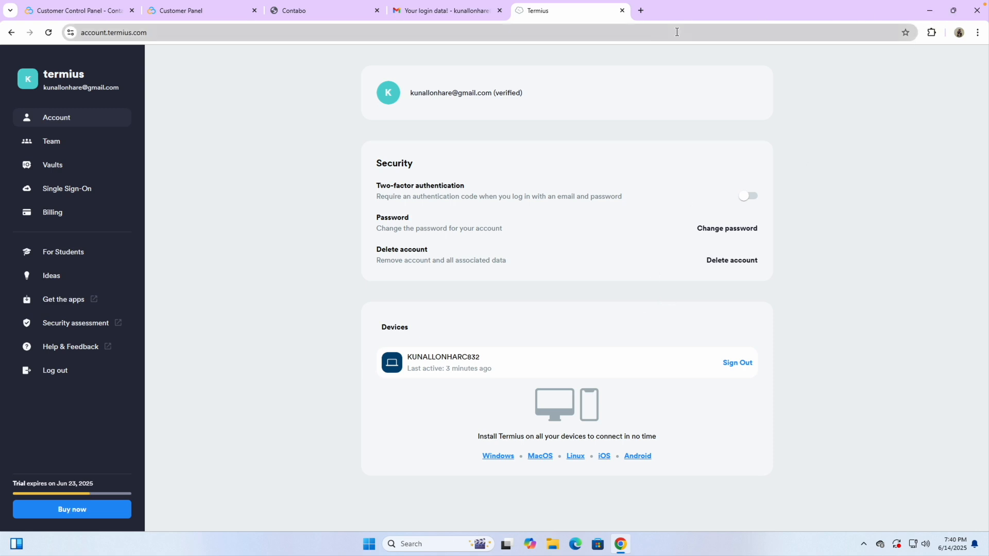
pyautogui.click(622, 11)
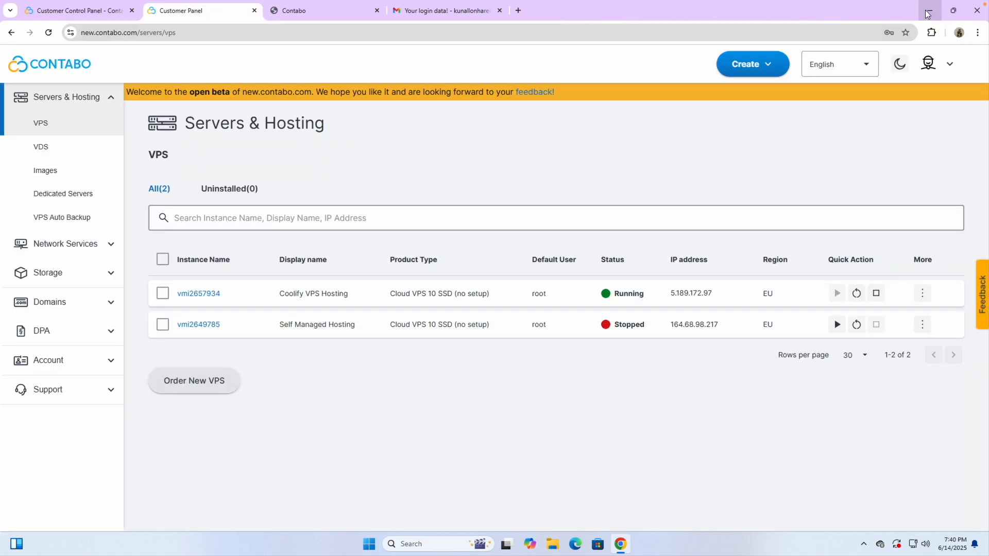
# - Minimize Chrome and launch the Termius app by searching 'te' in the Windows Start menu
pyautogui.click(929, 10)
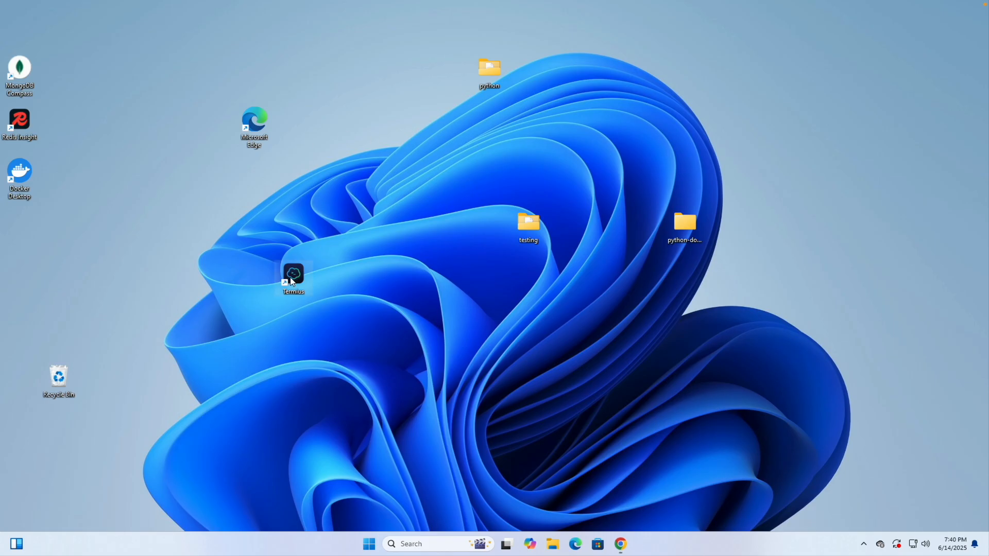
pyautogui.hotkey('ctrl', 'Left')
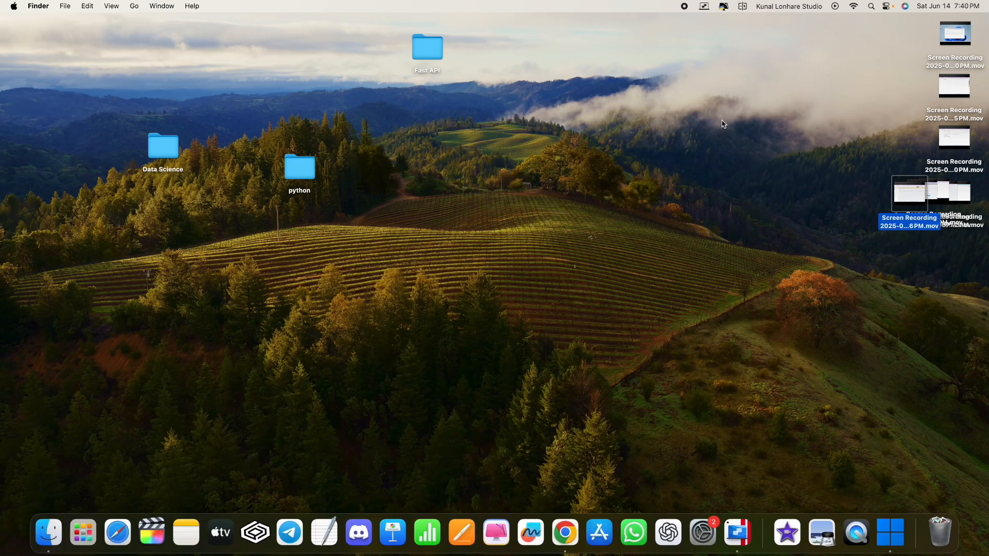
pyautogui.click(871, 6)
pyautogui.hotkey('ctrl', 'Right')
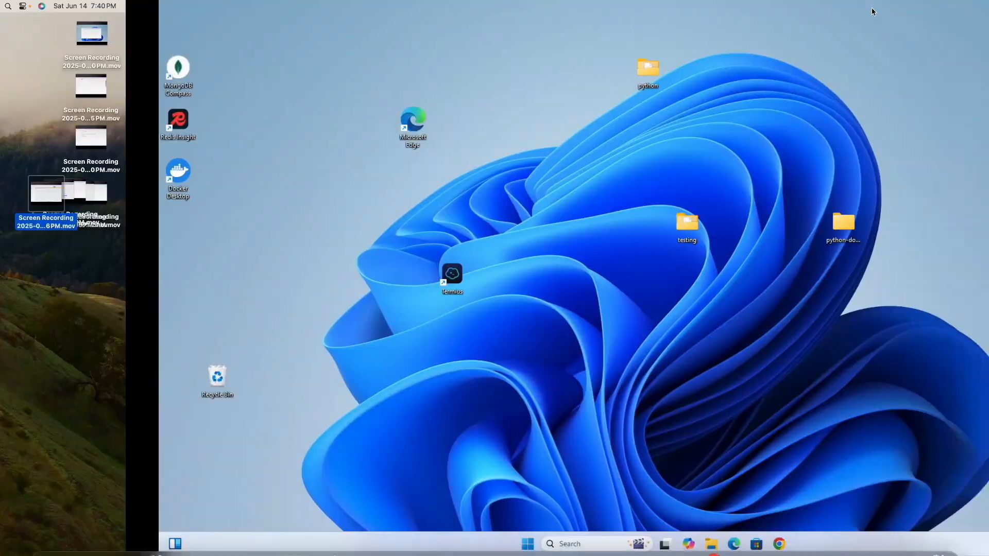
pyautogui.click(369, 551)
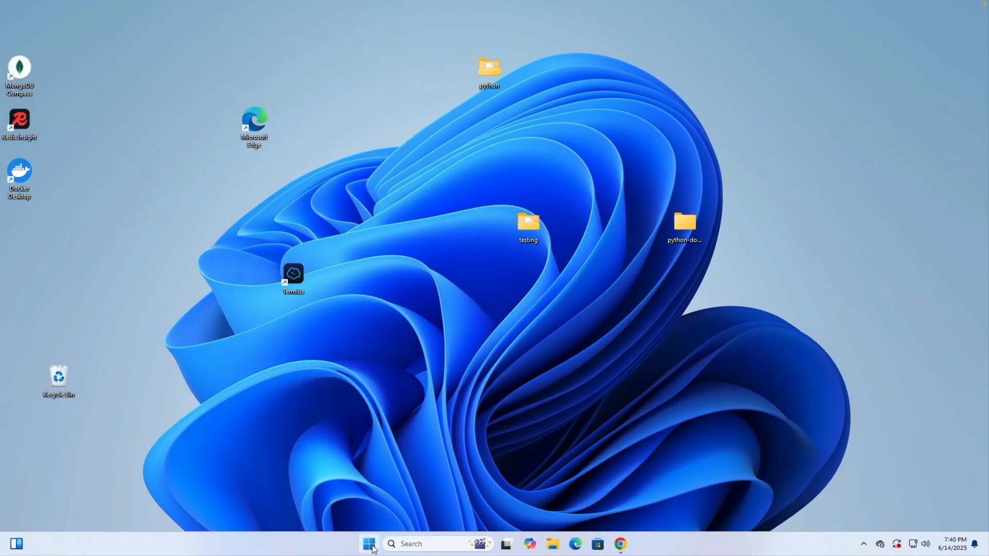
pyautogui.write('te')
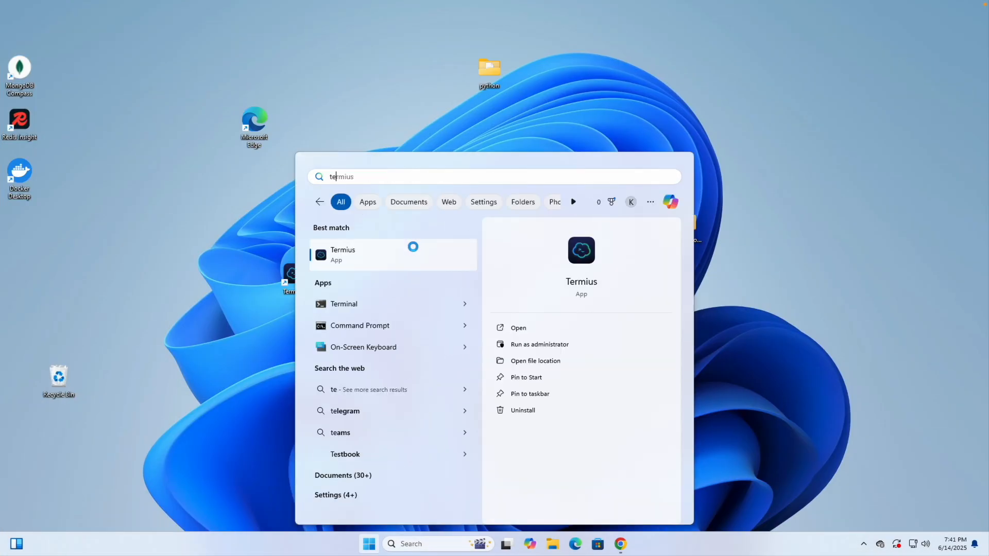
pyautogui.click(359, 261)
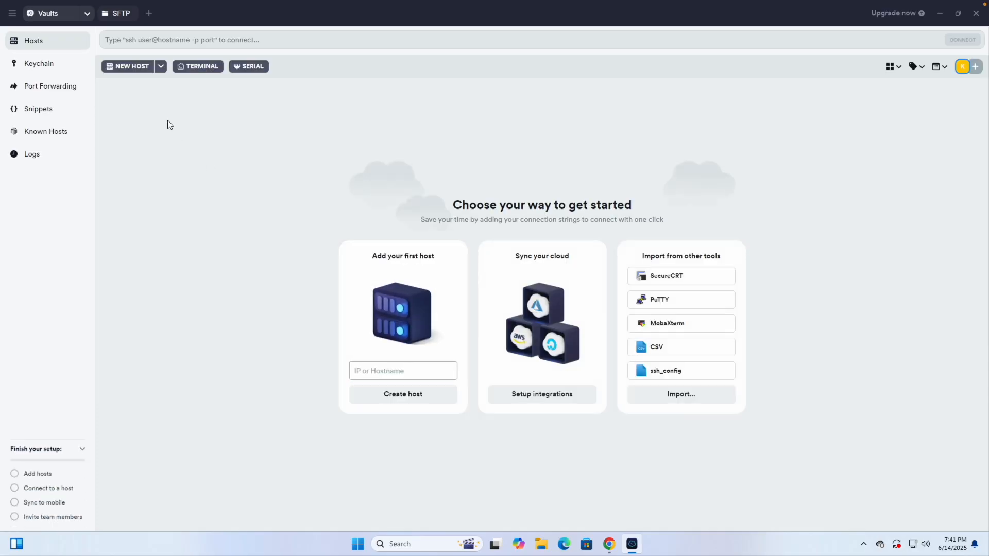
# - Add a new host at 5.189.172.97 labelled 'Coolify Server' and connect to it
pyautogui.click(122, 66)
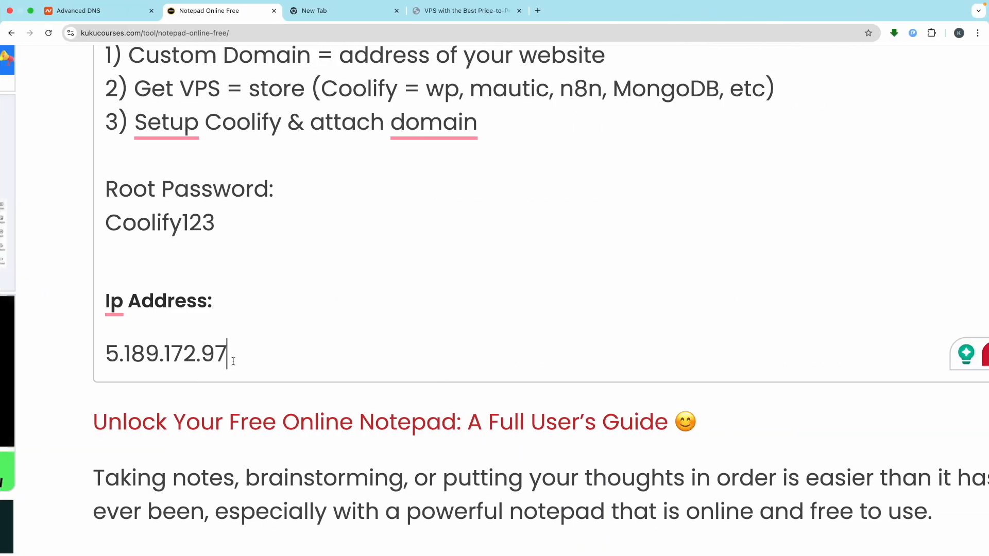
pyautogui.moveTo(233, 361); pyautogui.dragTo(101, 355)
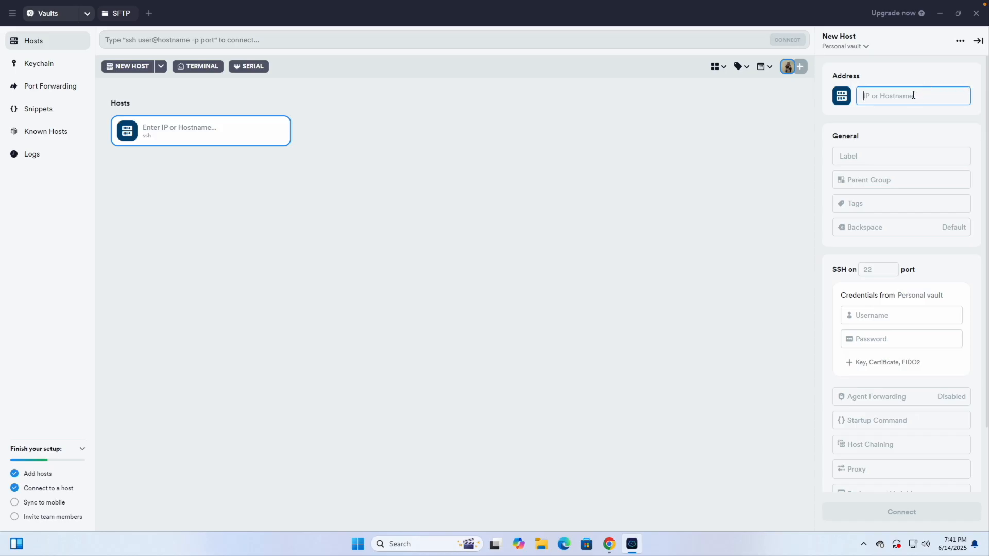
pyautogui.write('5.189.172.97')
pyautogui.click(878, 156)
pyautogui.write('Coolify Se')
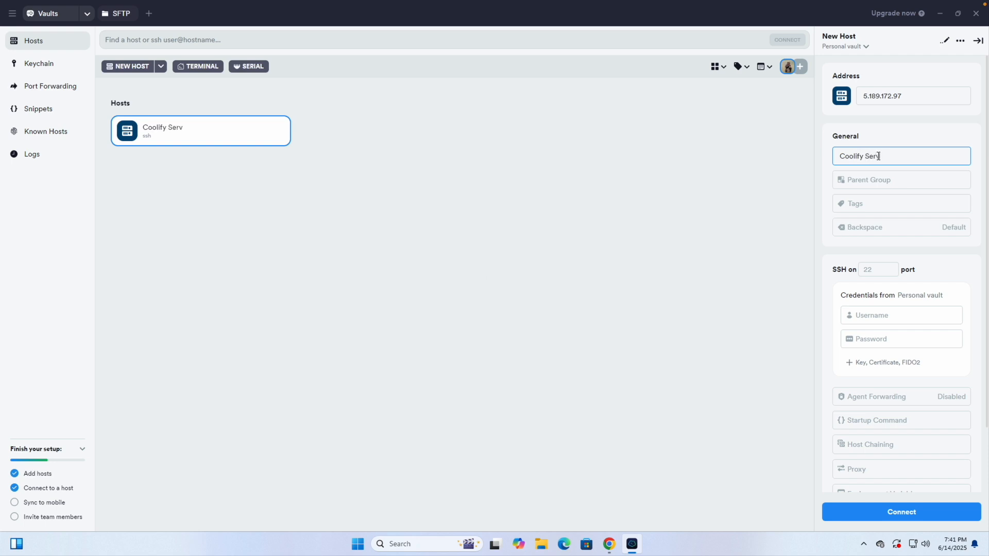
pyautogui.click(882, 137)
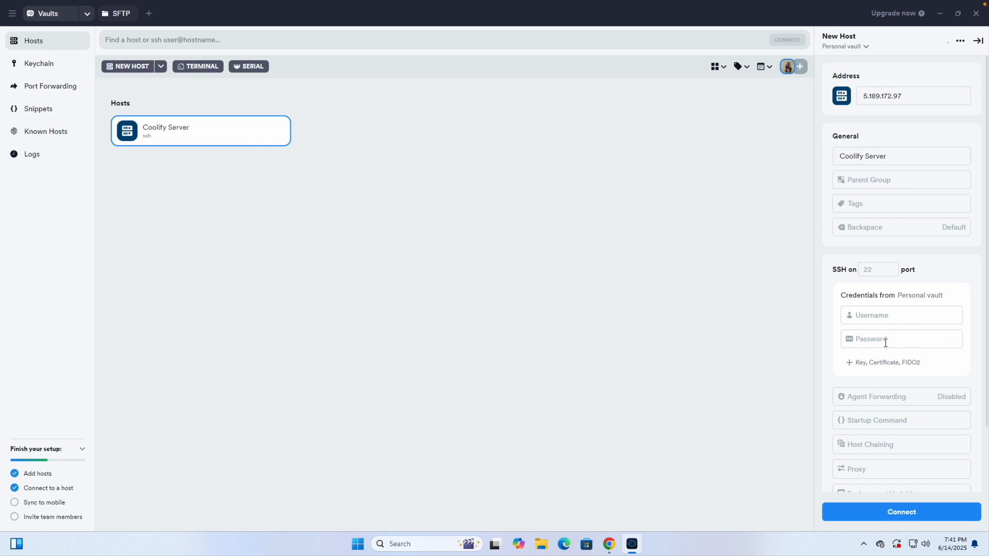
pyautogui.click(894, 510)
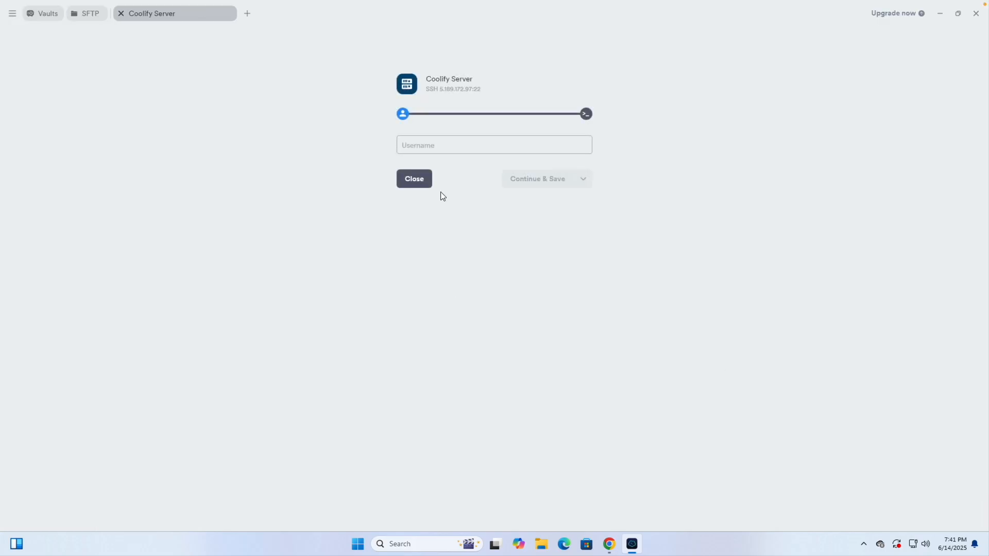
# - Log in as user root and trust the server's host key
pyautogui.click(419, 144)
pyautogui.write('root')
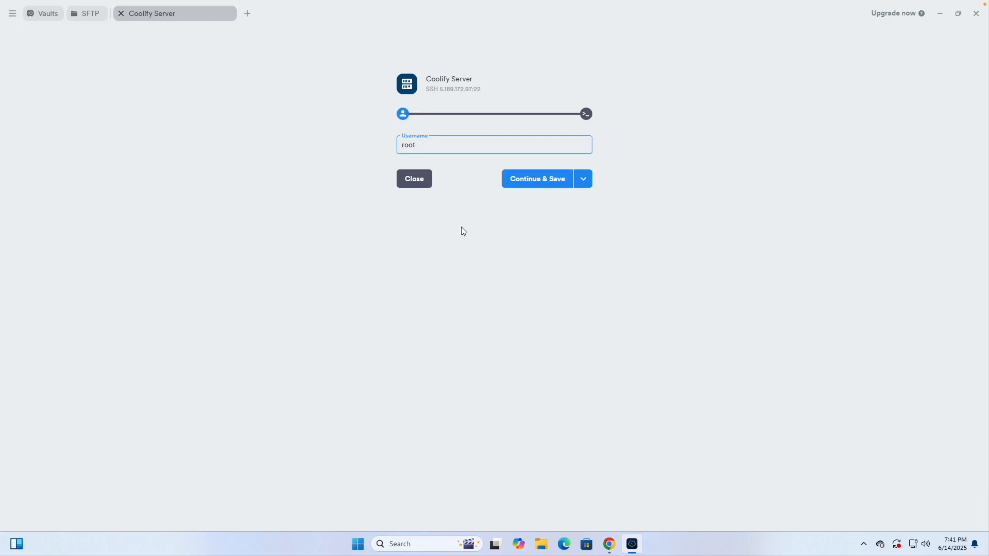
pyautogui.click(550, 180)
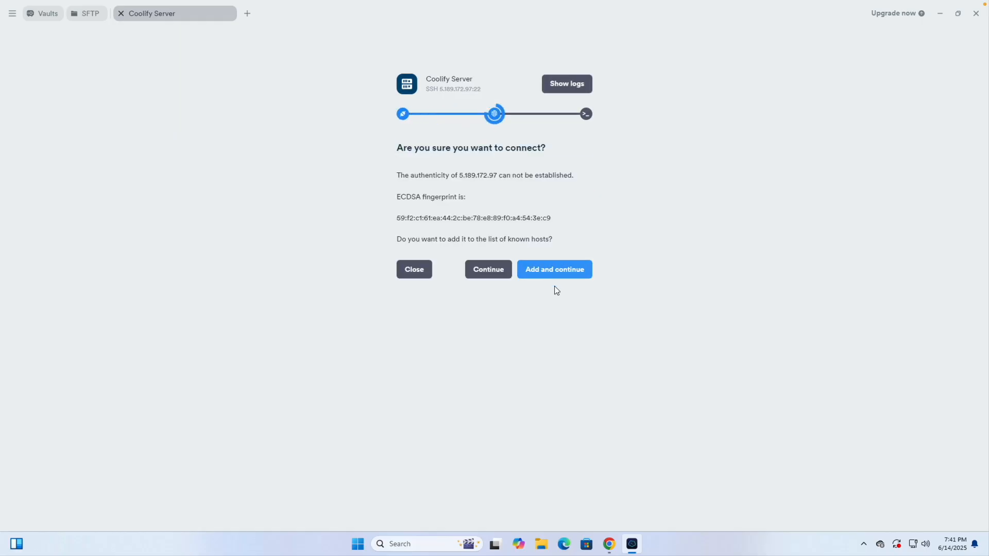
pyautogui.click(549, 271)
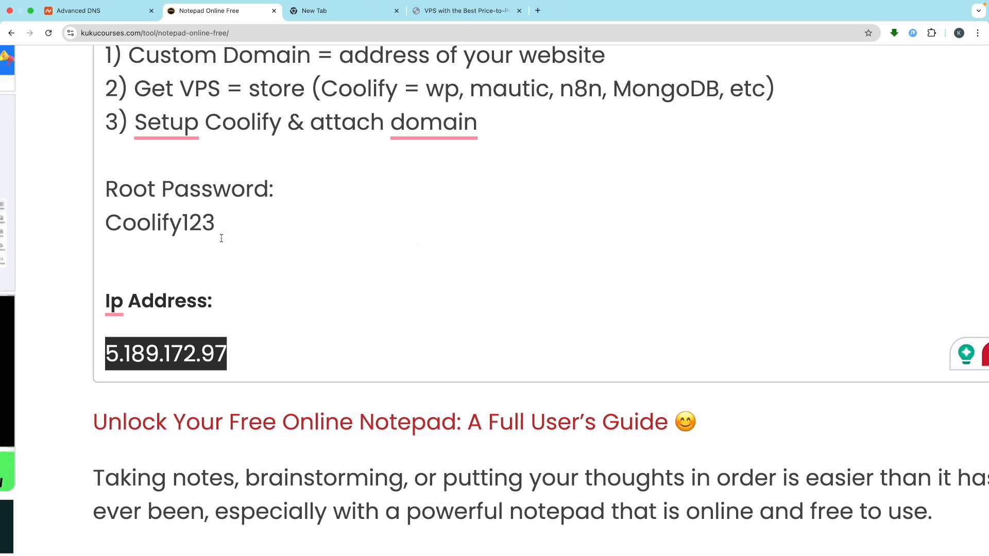
# - Paste the root password from the notes and submit it to log in
pyautogui.moveTo(215, 221); pyautogui.dragTo(99, 221)
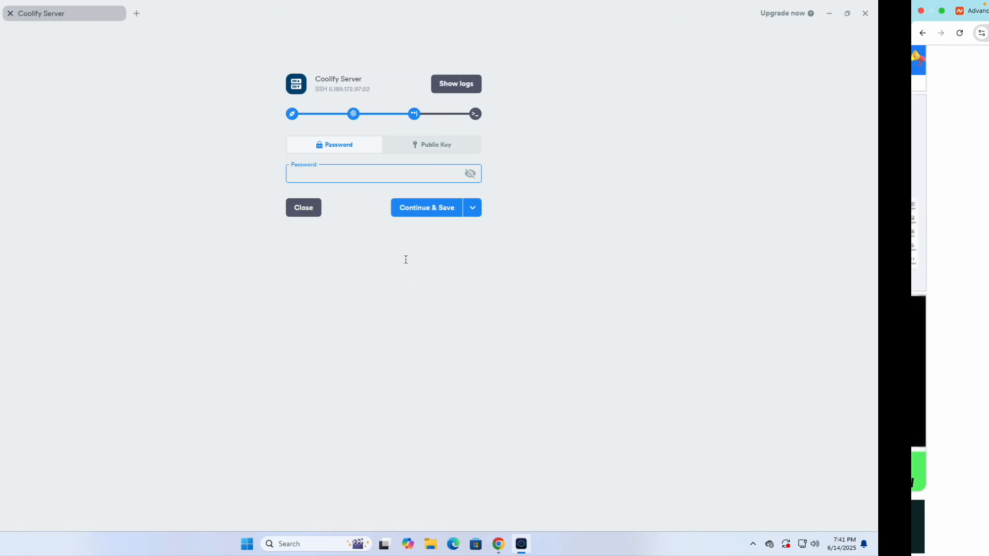
pyautogui.hotkey('ctrl', 'v')
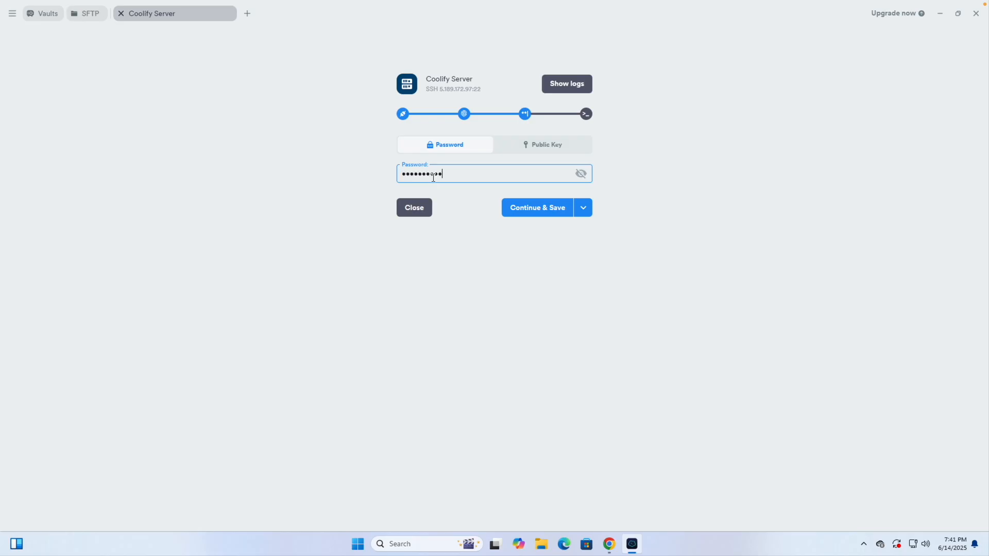
pyautogui.click(467, 248)
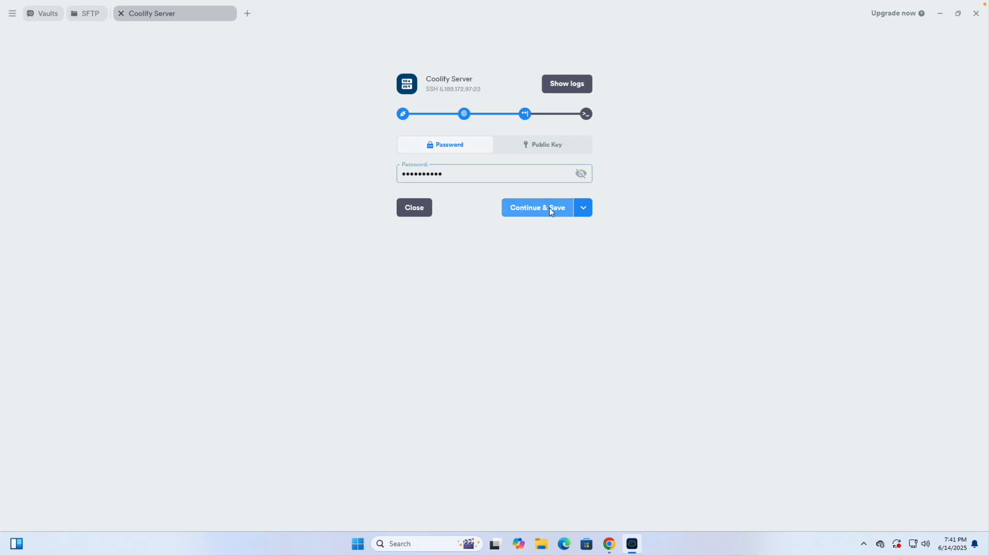
pyautogui.click(551, 209)
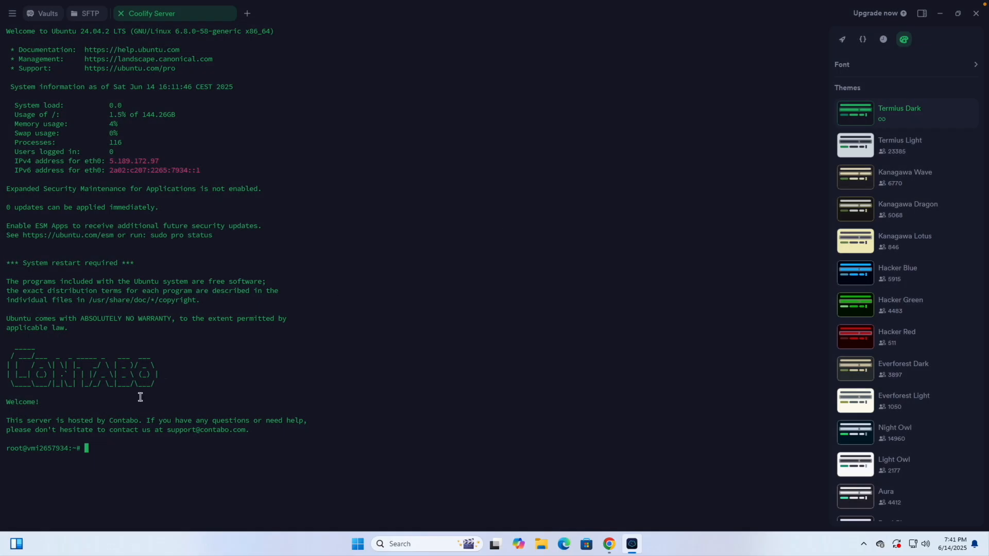
# - Search for 'coolify' in a new browser tab and open the Coolify homepage
pyautogui.hotkey('ctrl', 'Right')
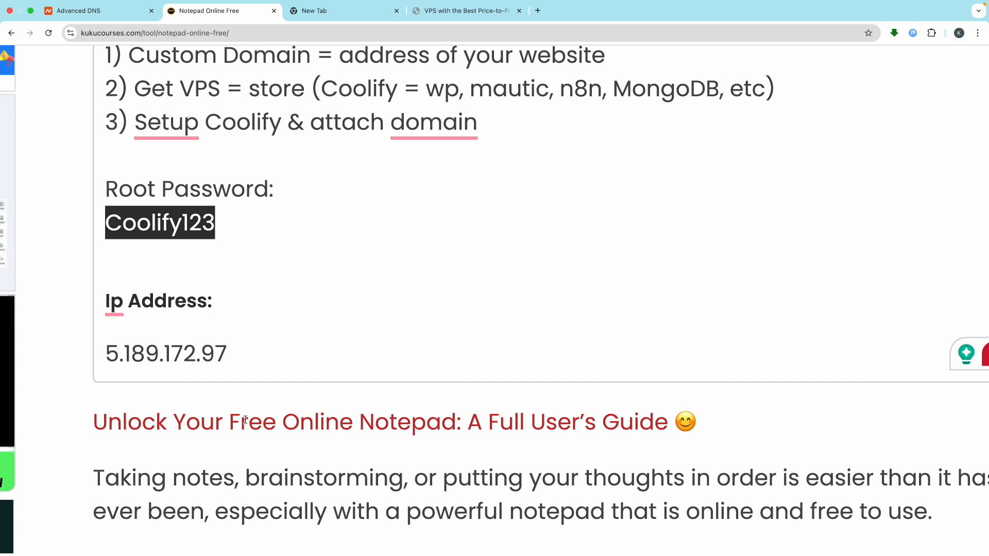
pyautogui.click(477, 159)
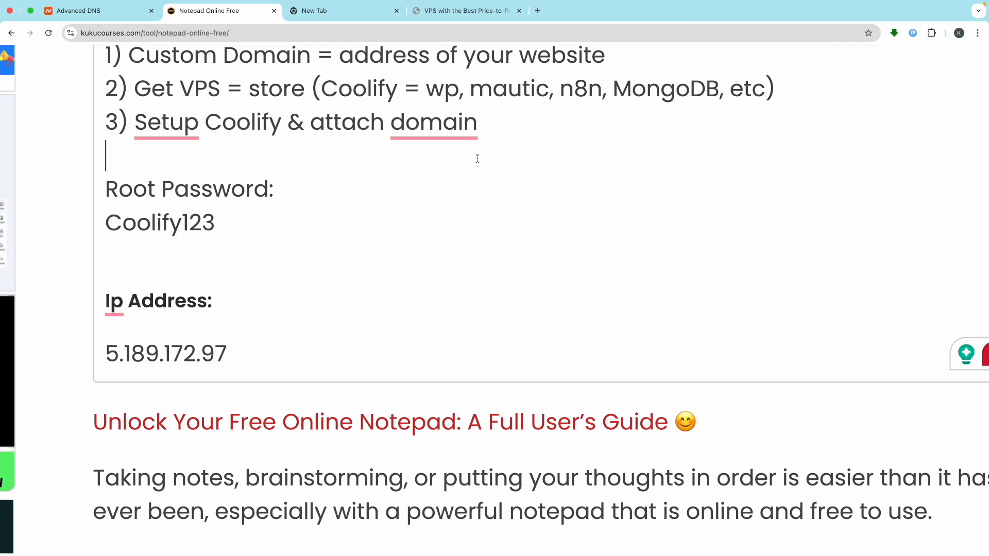
pyautogui.click(538, 11)
pyautogui.write('coolify')
pyautogui.press('Return')
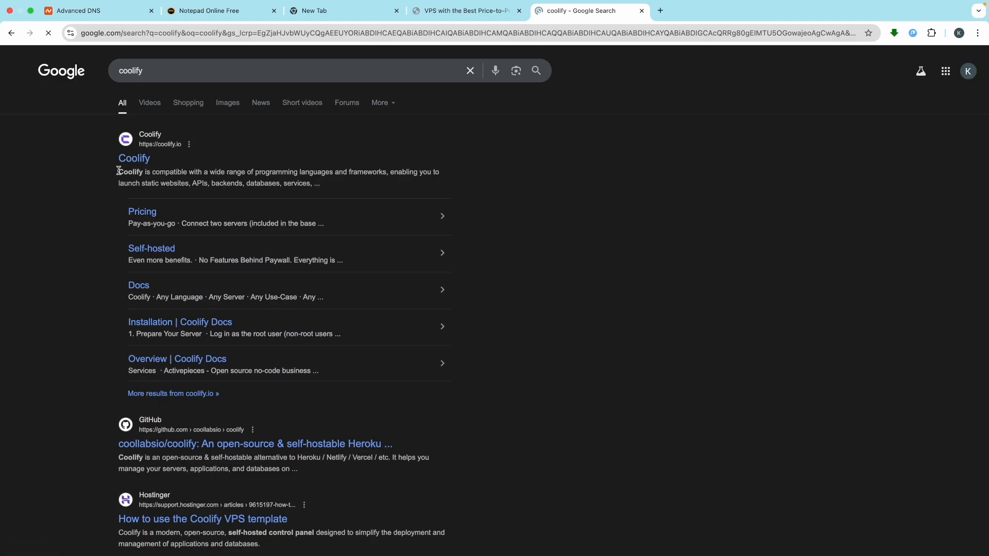
pyautogui.click(131, 159)
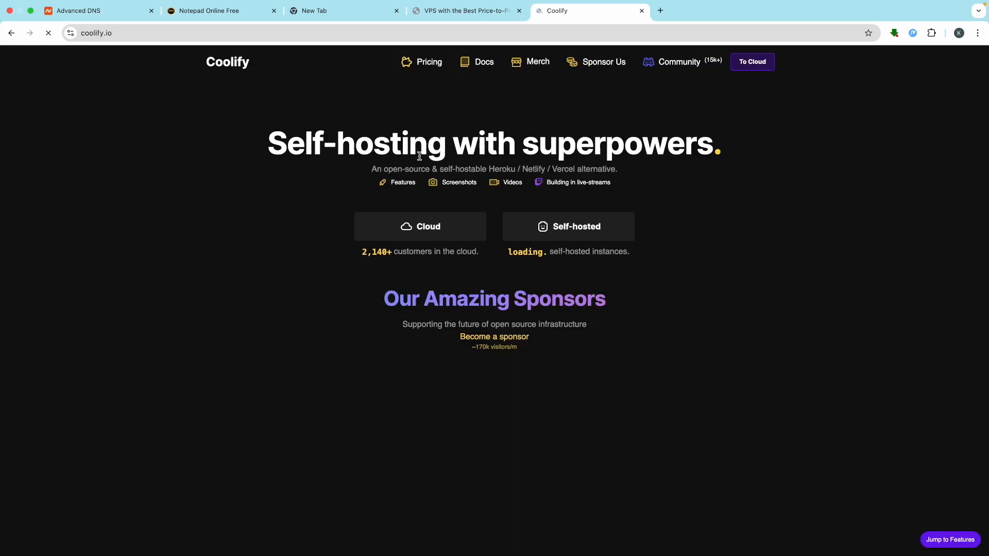
# - Open Docs > Get Started > Installation and copy the quick-install curl command
pyautogui.click(474, 66)
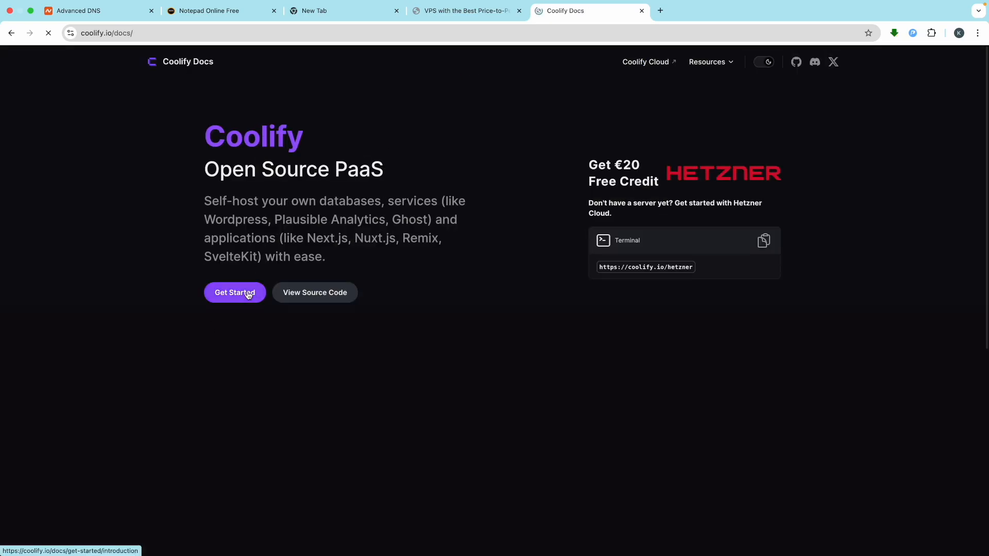
pyautogui.click(253, 293)
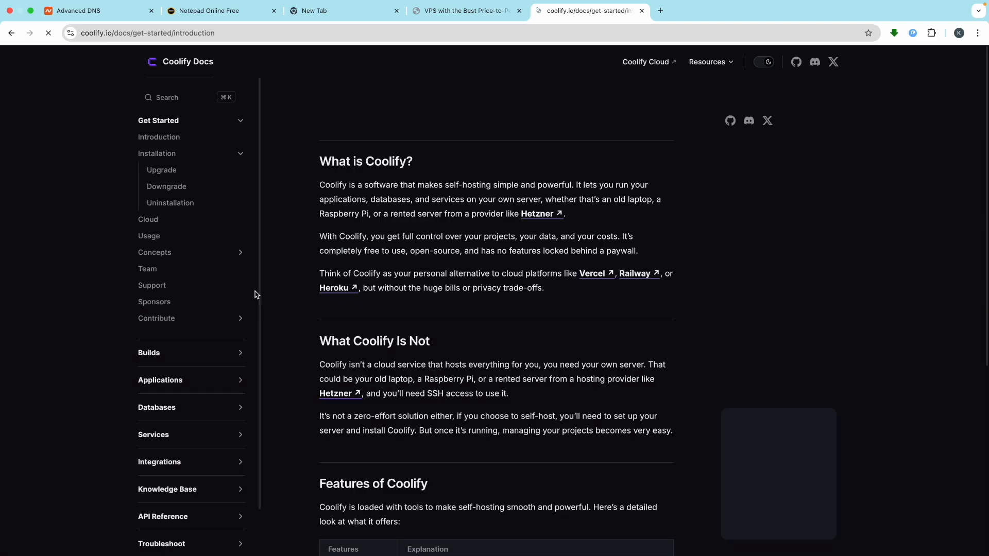
pyautogui.click(157, 158)
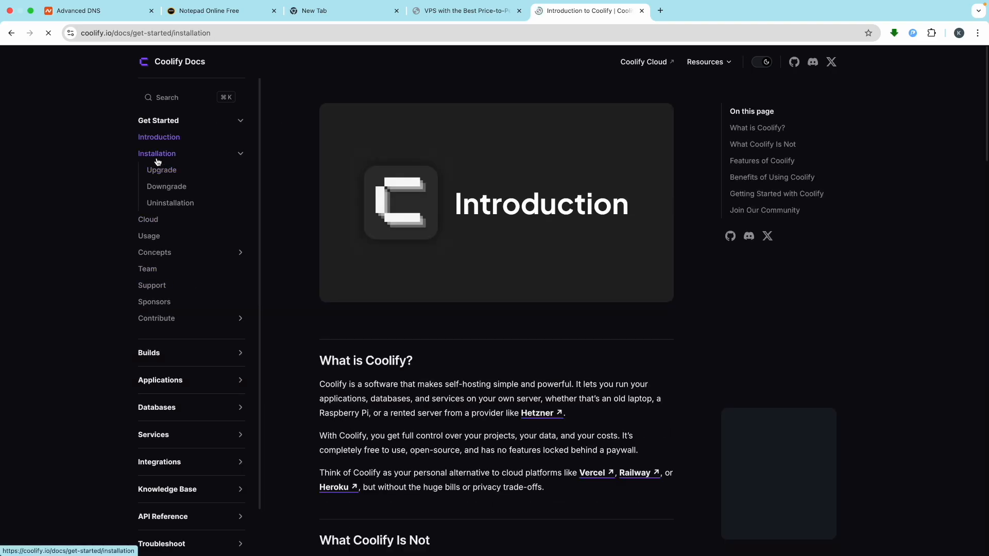
pyautogui.scroll(-5, 544, 468)
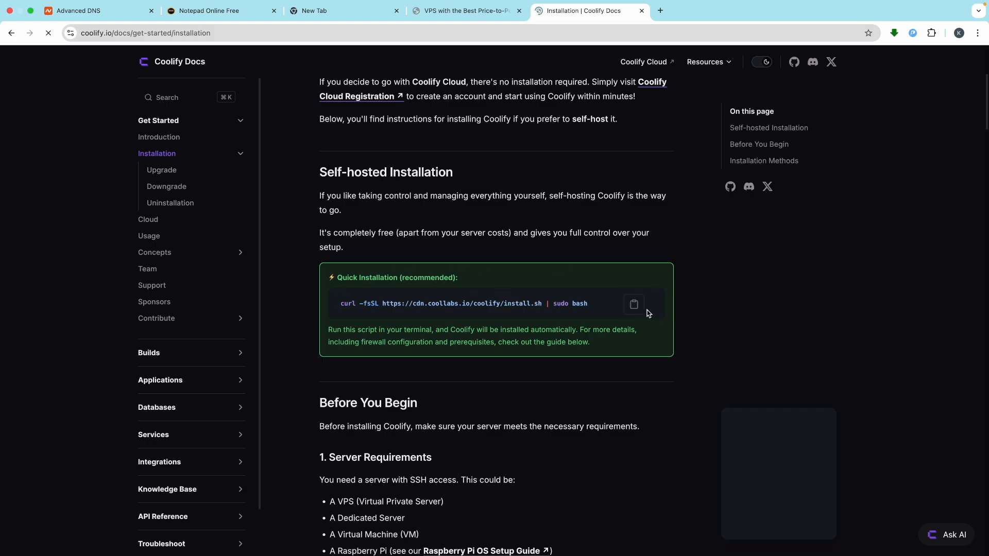
pyautogui.click(638, 308)
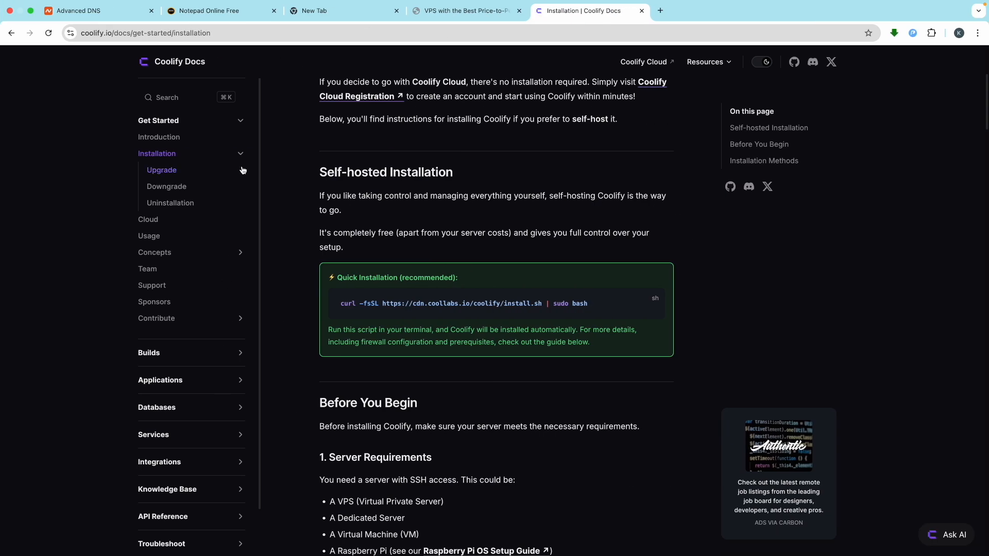
pyautogui.click(218, 11)
# - Paste the Coolify curl install command into the server shell and run it
pyautogui.click(249, 350)
pyautogui.press('Return')
pyautogui.press('Return')
pyautogui.write('ct')
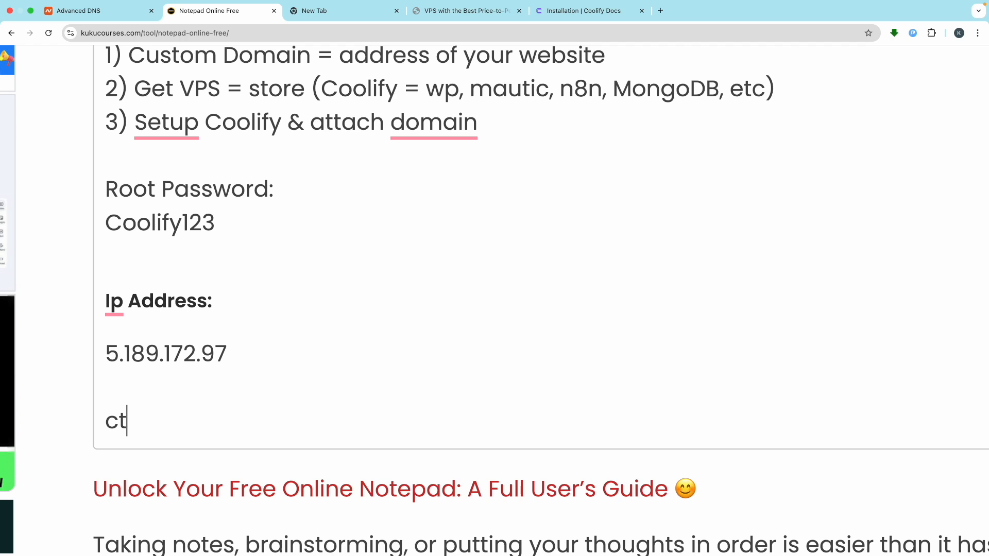
pyautogui.write('rl + shif')
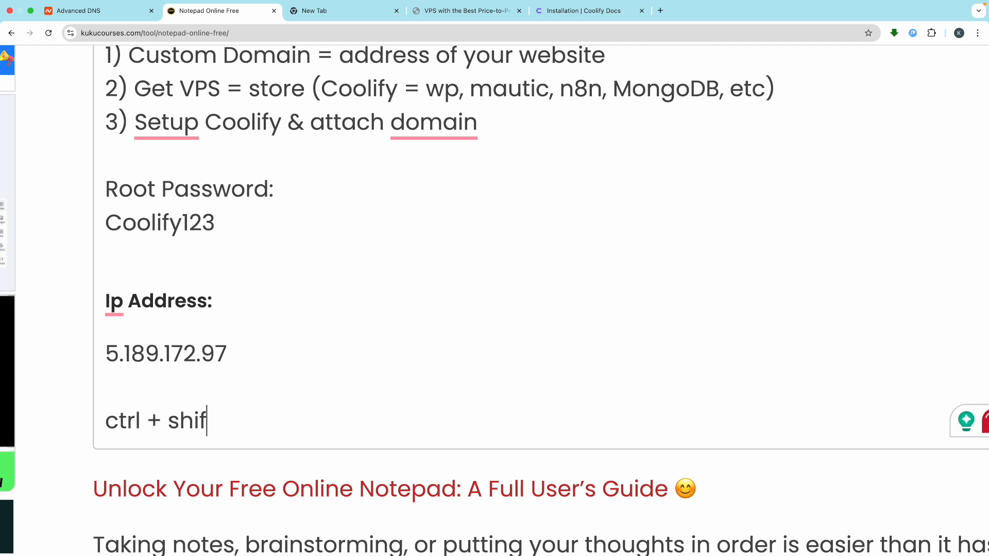
pyautogui.write('t + v')
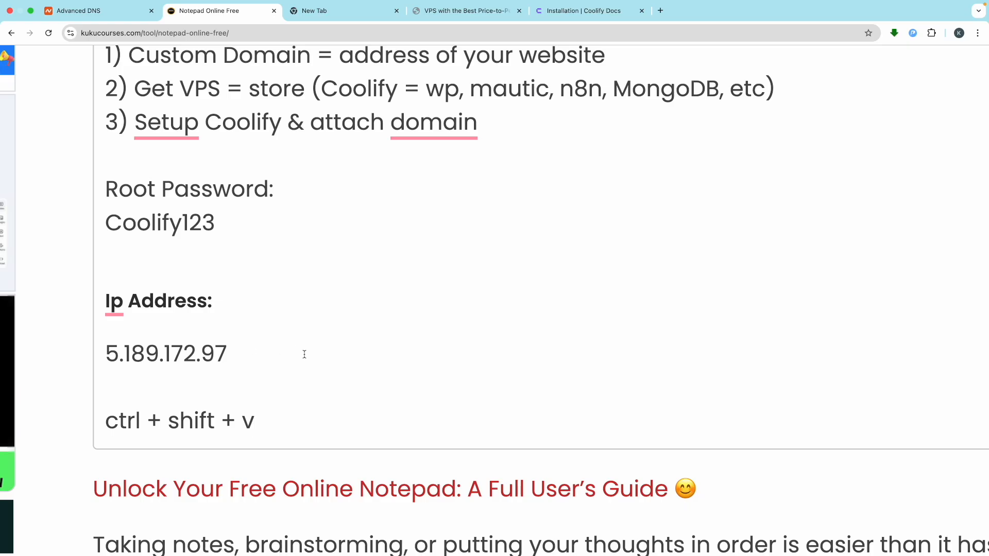
pyautogui.hotkey('ctrl', 'Left')
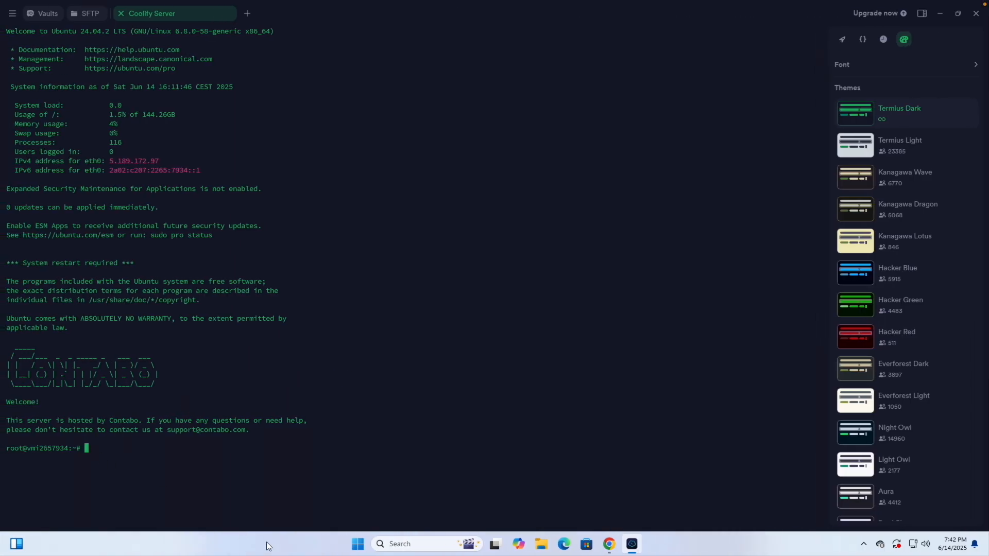
pyautogui.hotkey('ctrl', 'shift', 'v')
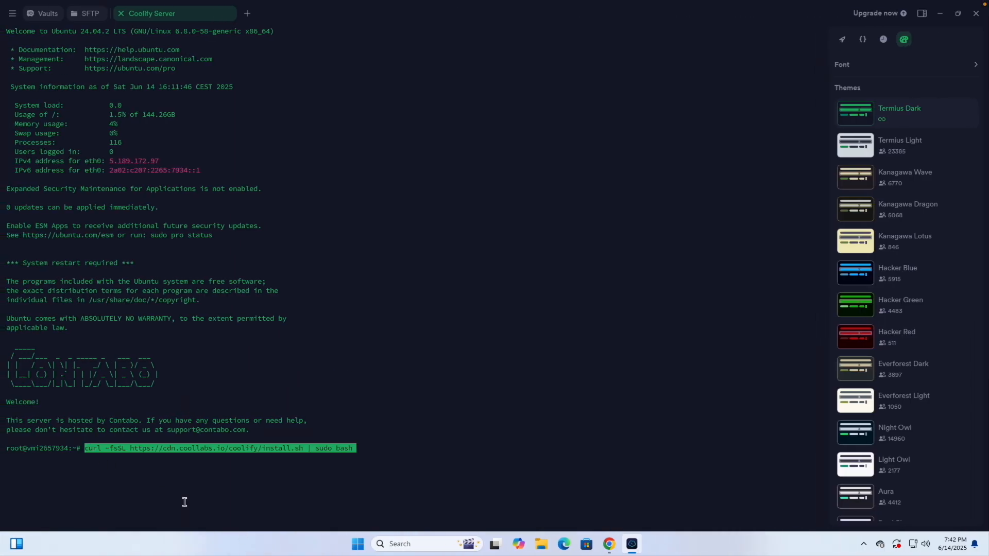
pyautogui.press('Return')
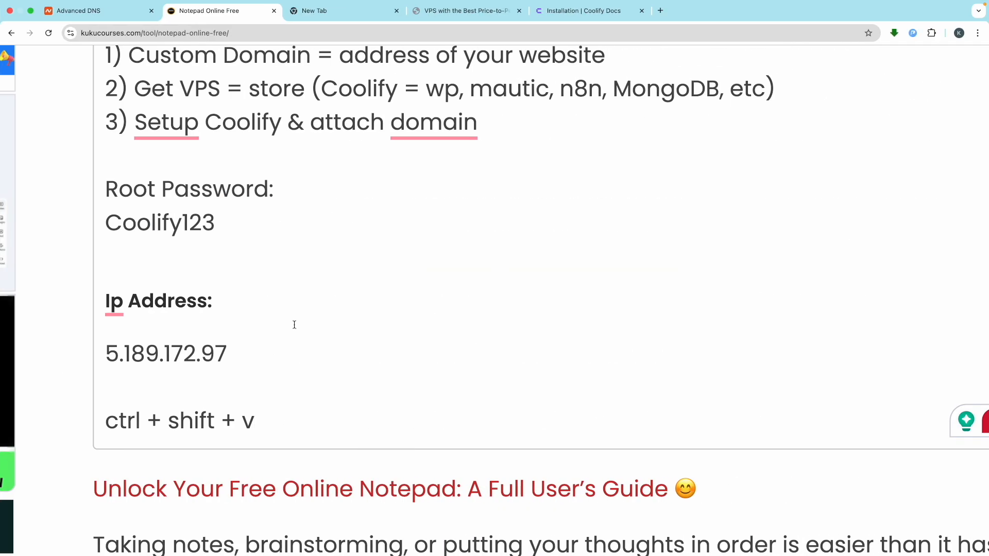
pyautogui.scroll(6, 294, 324)
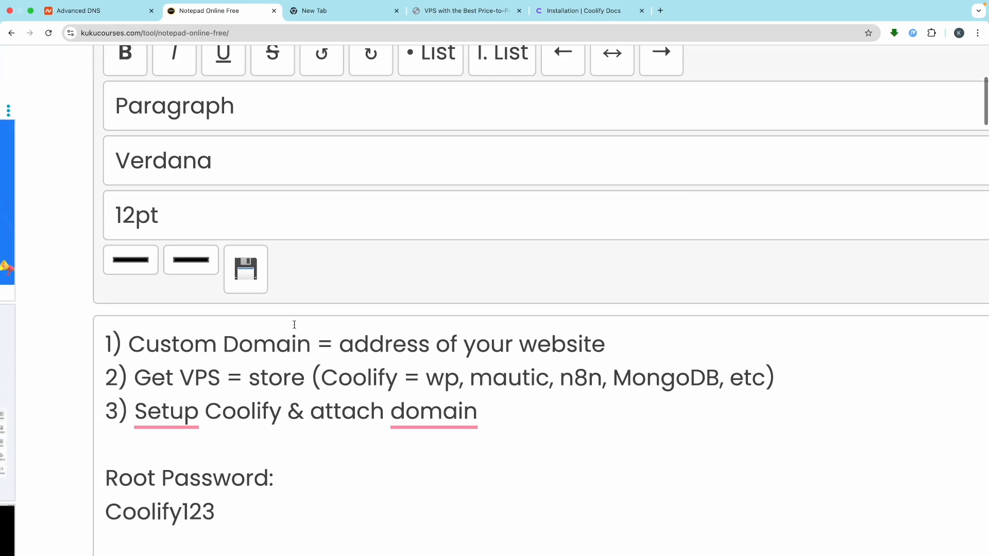
pyautogui.doubleClick(249, 420)
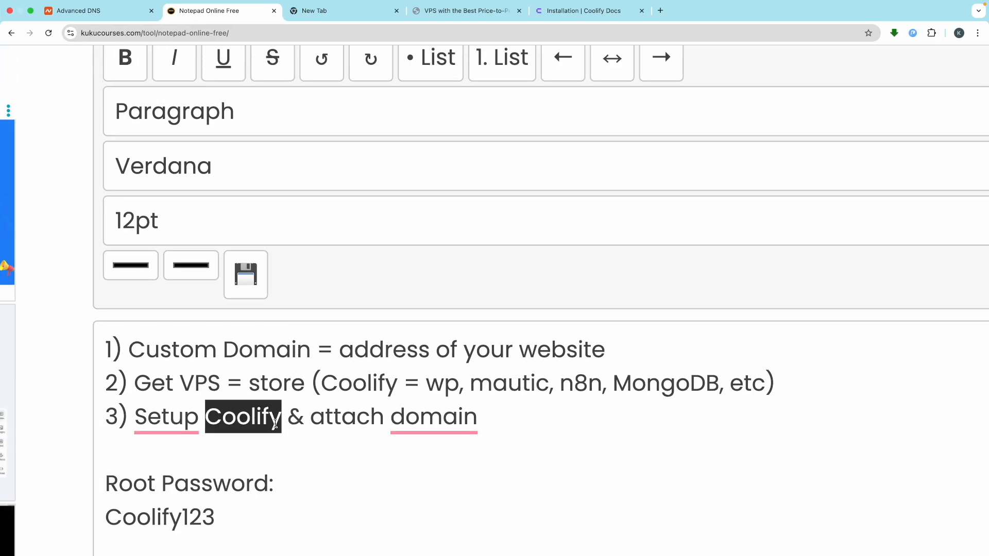
pyautogui.click(270, 418)
pyautogui.moveTo(268, 416); pyautogui.dragTo(210, 418)
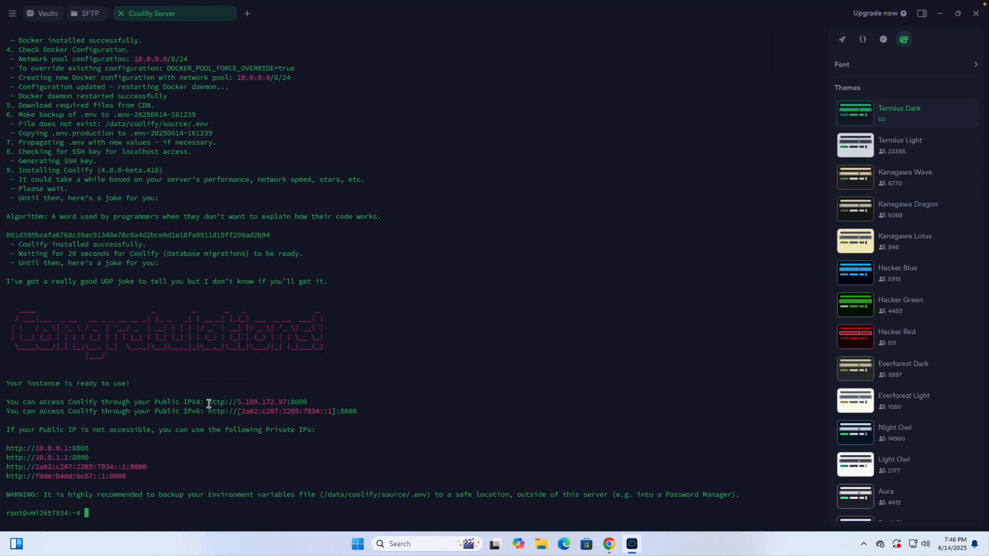
pyautogui.moveTo(208, 403); pyautogui.dragTo(307, 405)
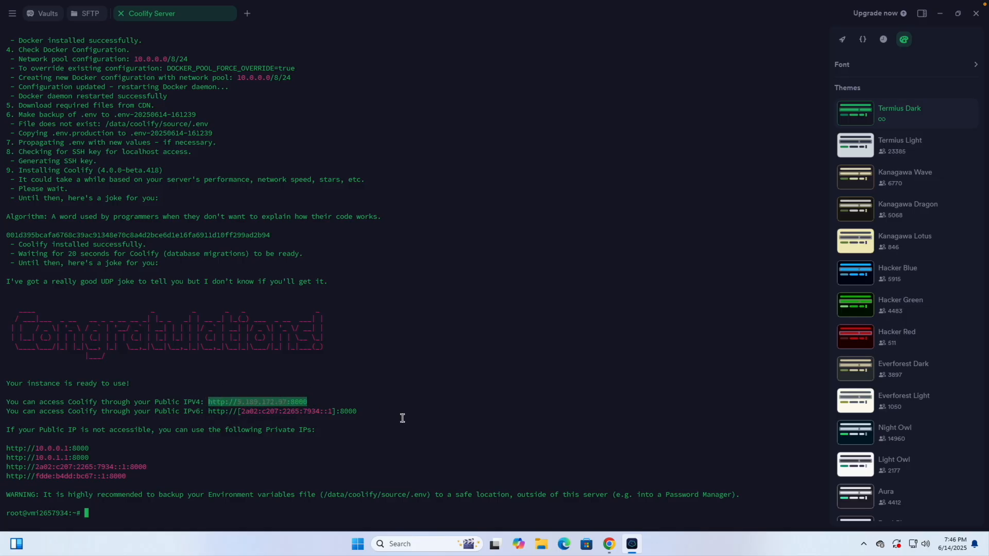
pyautogui.click(609, 543)
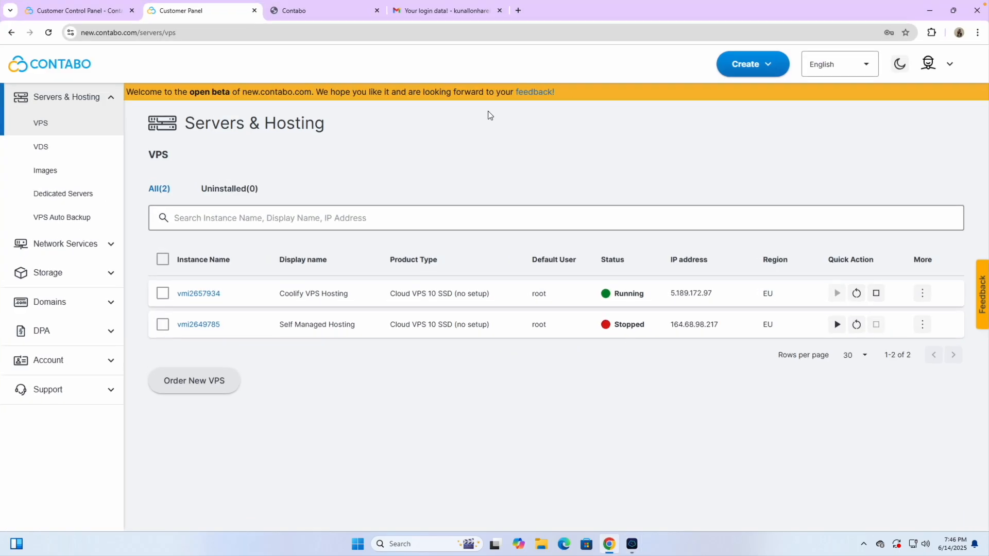
pyautogui.click(518, 12)
pyautogui.hotkey('ctrl', 'v')
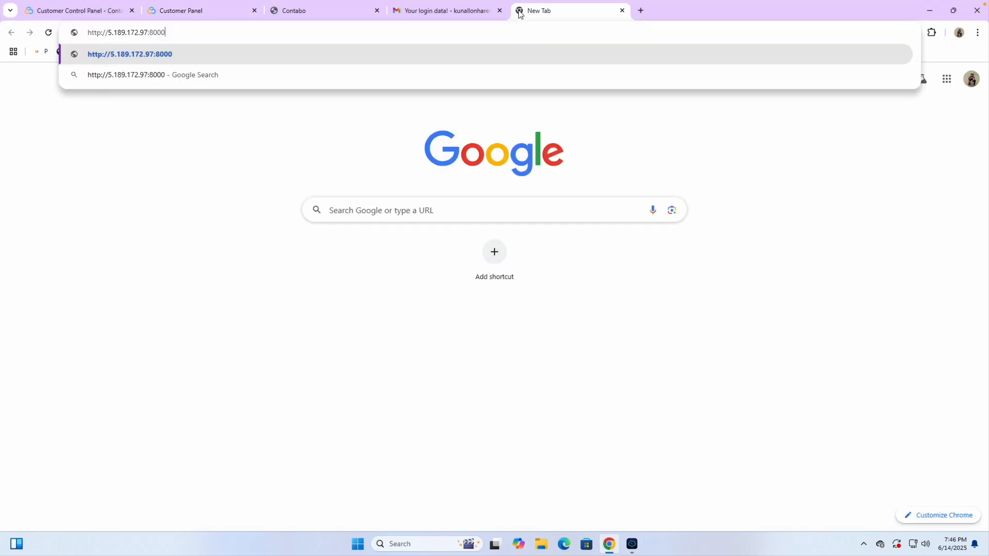
pyautogui.press('Return')
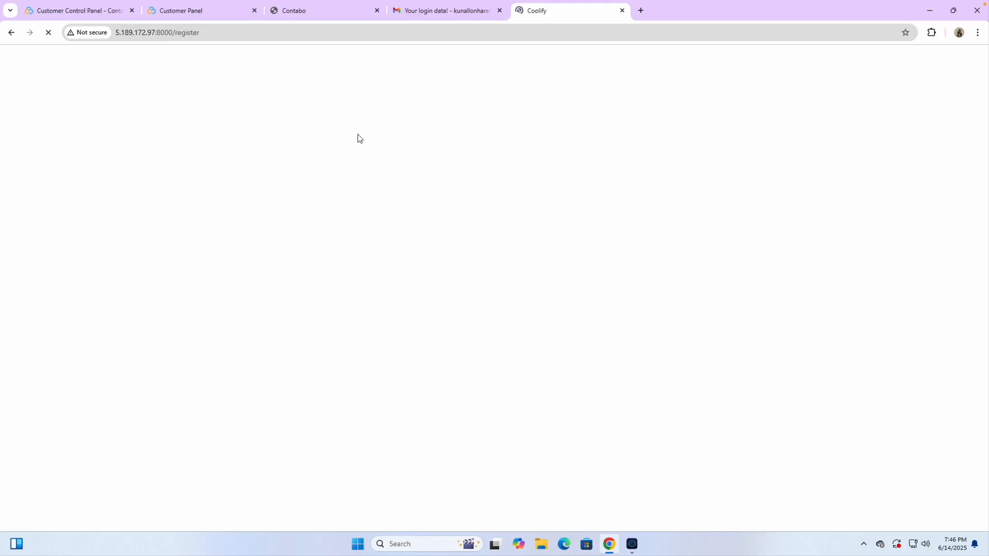
# - Close the leftover tabs, including the login e-mail and Contabo control panel tabs
pyautogui.click(255, 12)
pyautogui.click(255, 11)
pyautogui.click(255, 12)
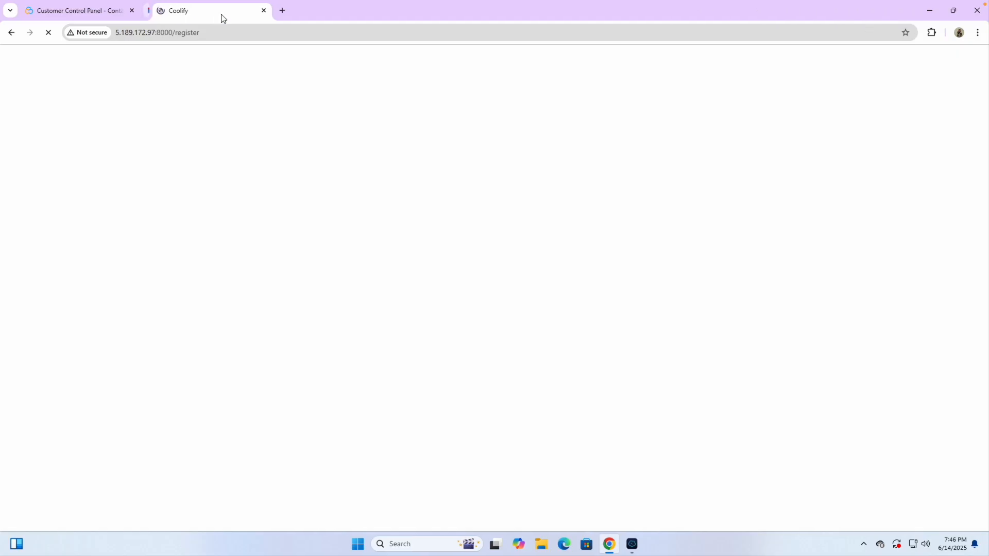
pyautogui.click(131, 10)
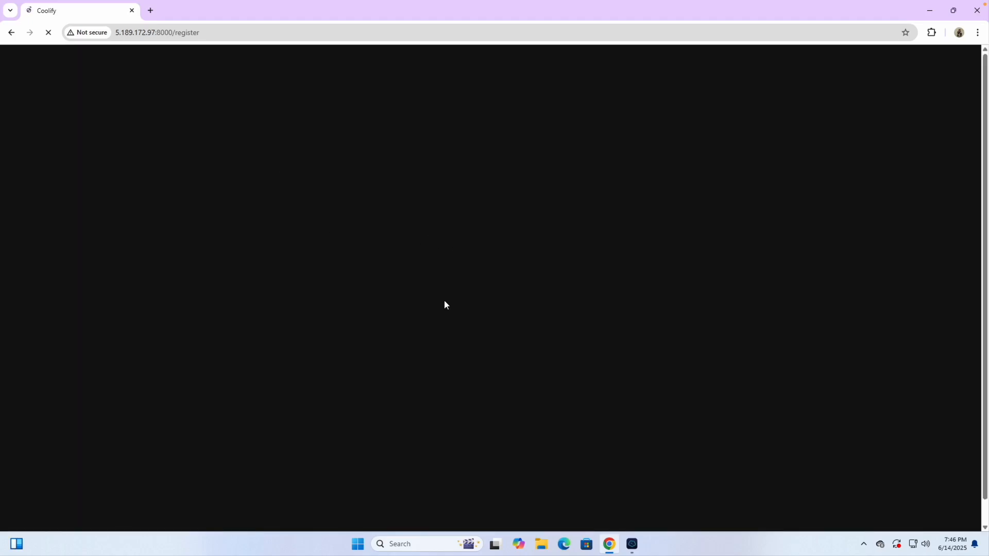
# - Review the server output and select the ctrl + shift + v line in the notes
pyautogui.click(631, 544)
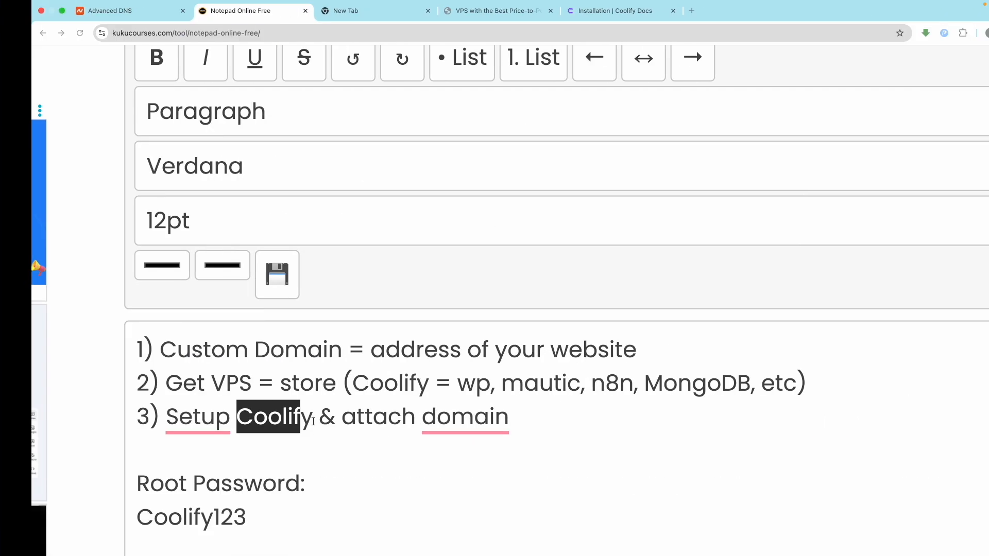
pyautogui.scroll(-10, 303, 443)
pyautogui.scroll(-5, 304, 442)
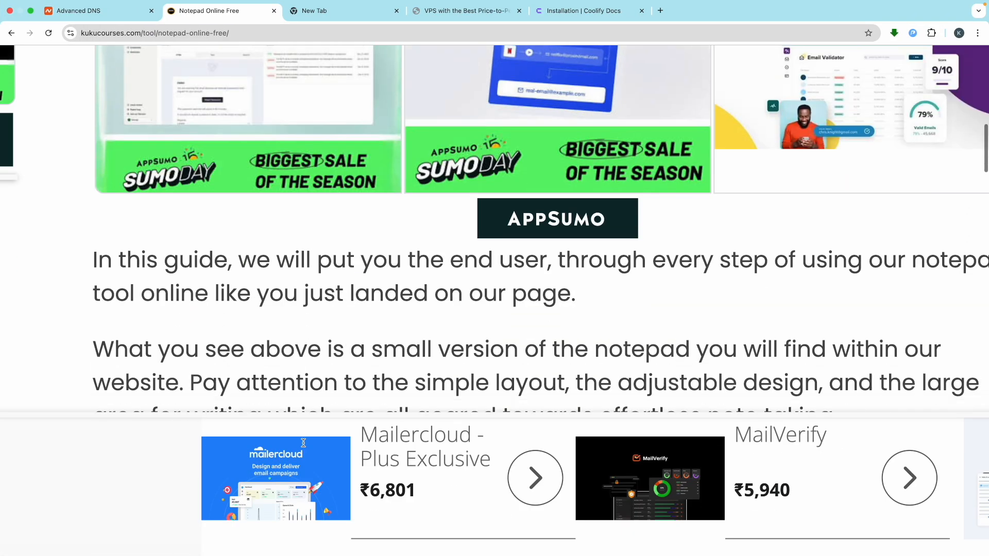
pyautogui.scroll(15, 289, 412)
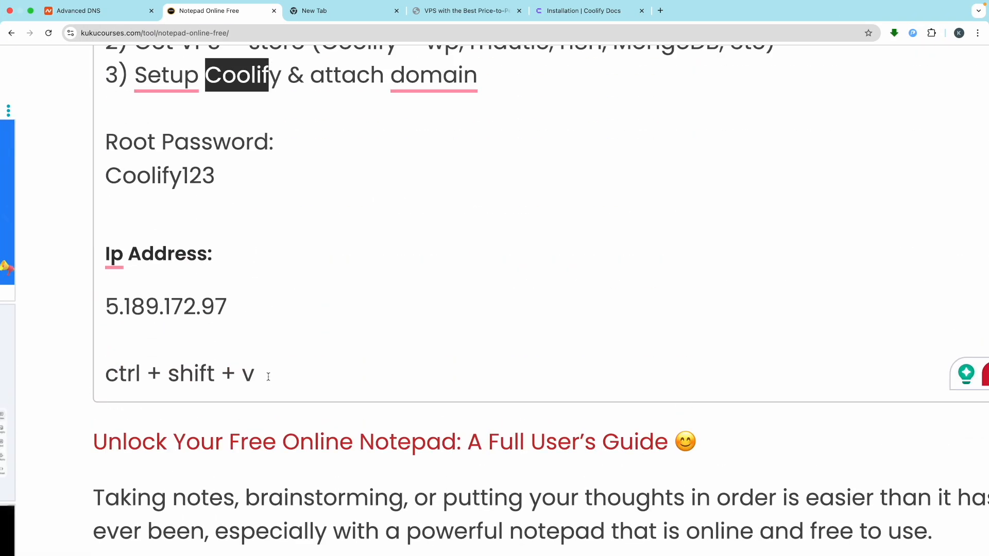
pyautogui.click(268, 377)
pyautogui.tripleClick(269, 376)
pyautogui.press('cmd+c')
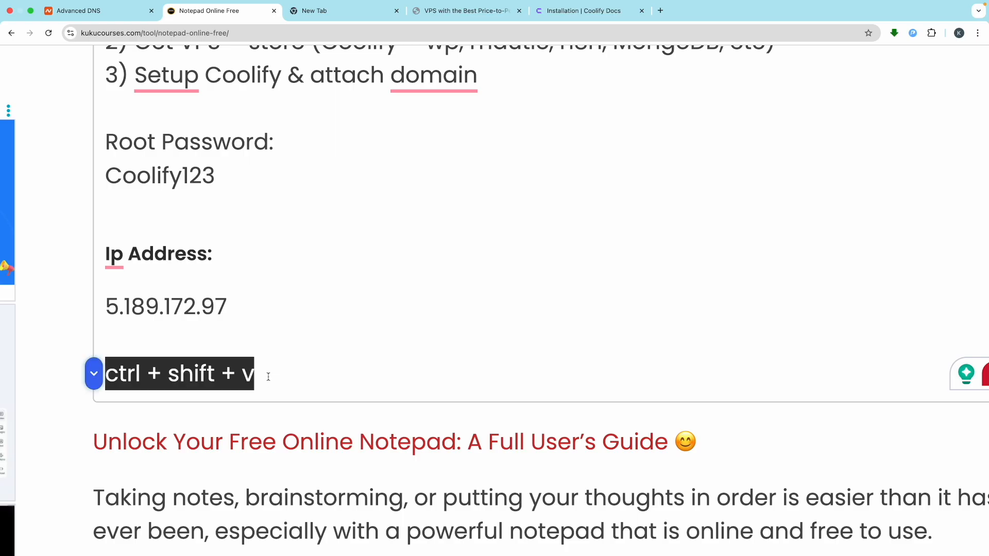
pyautogui.click(276, 377)
# - Add a ctrl + shift + c copy-shortcut line below the paste shortcut in the notes
pyautogui.press('Return')
pyautogui.press('cmd+v')
pyautogui.press('BackSpace')
pyautogui.write('c')
pyautogui.moveTo(257, 407); pyautogui.dragTo(145, 406)
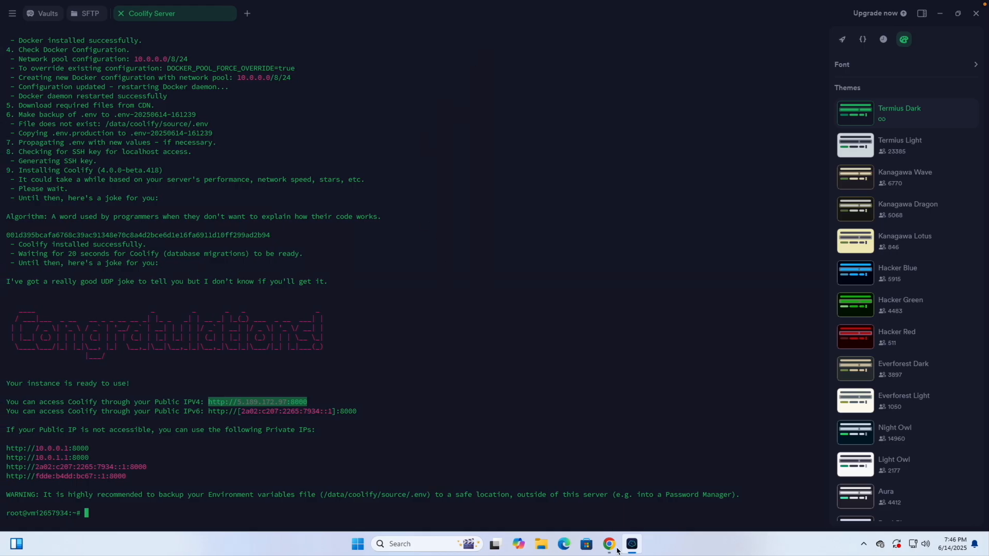
pyautogui.moveTo(617, 551)
pyautogui.click(618, 452)
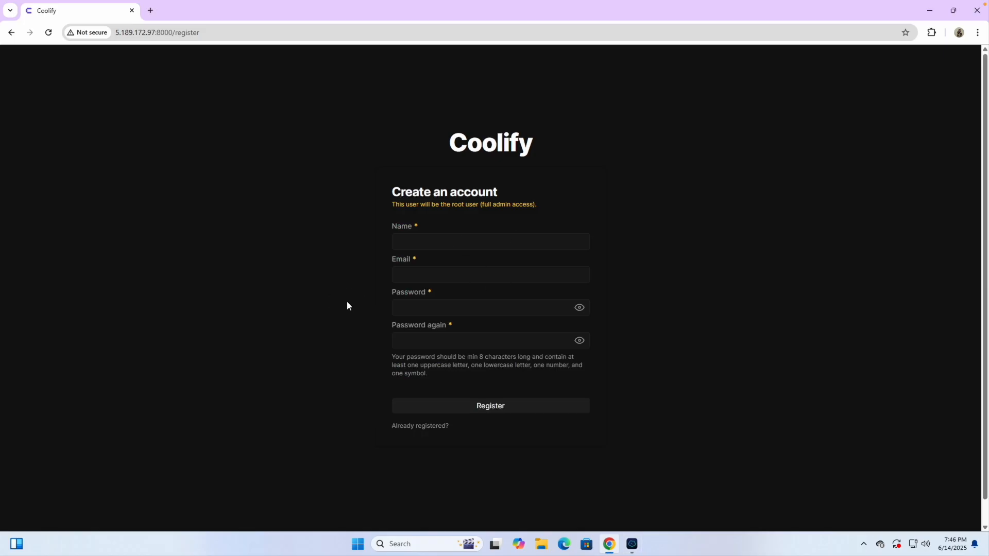
# - Enter Coolify as the name and autofill the saved e-mail address
pyautogui.click(435, 247)
pyautogui.write('Kunal')
pyautogui.hotkey('ctrl', 'a')
pyautogui.write('C')
pyautogui.click(430, 276)
pyautogui.click(447, 300)
# - Paste the noted root password into both password fields and submit the registration
pyautogui.click(419, 309)
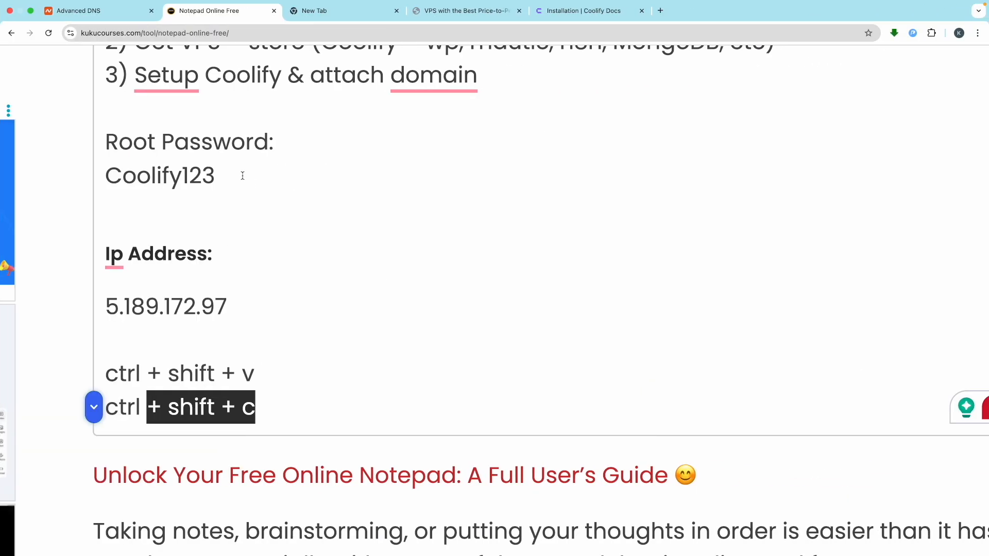
pyautogui.moveTo(242, 175); pyautogui.dragTo(102, 177)
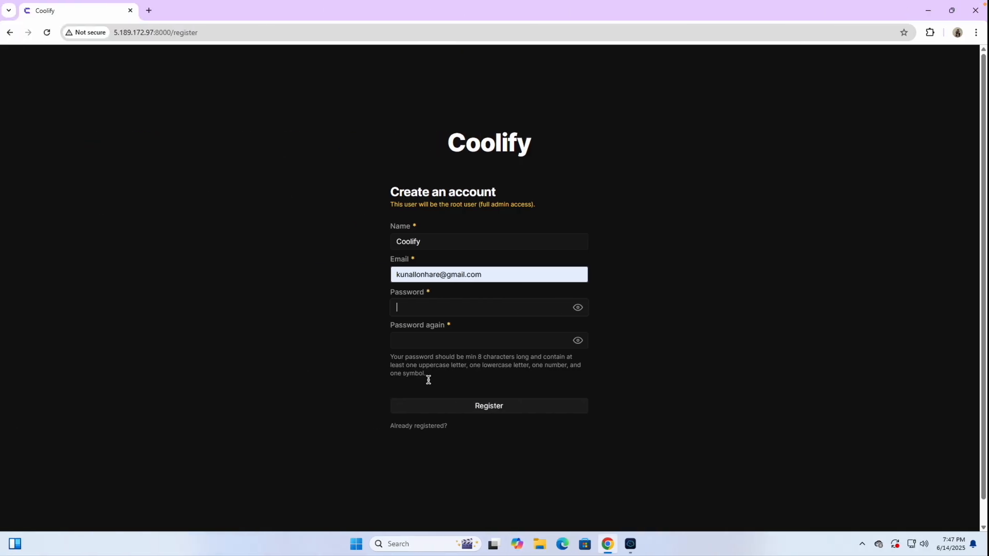
pyautogui.press('super+v')
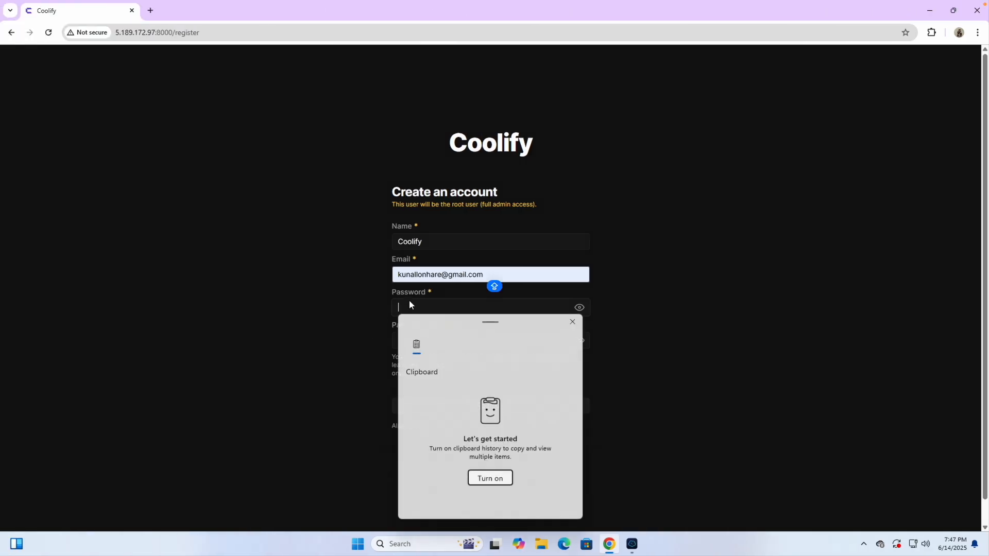
pyautogui.click(401, 305)
pyautogui.hotkey('ctrl', 'v')
pyautogui.click(420, 342)
pyautogui.hotkey('ctrl', 'v')
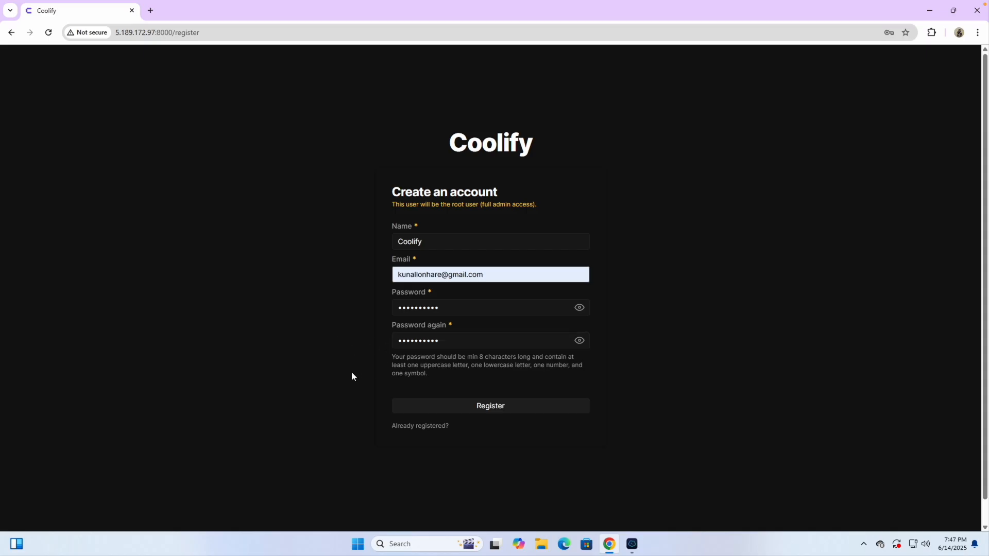
pyautogui.click(476, 409)
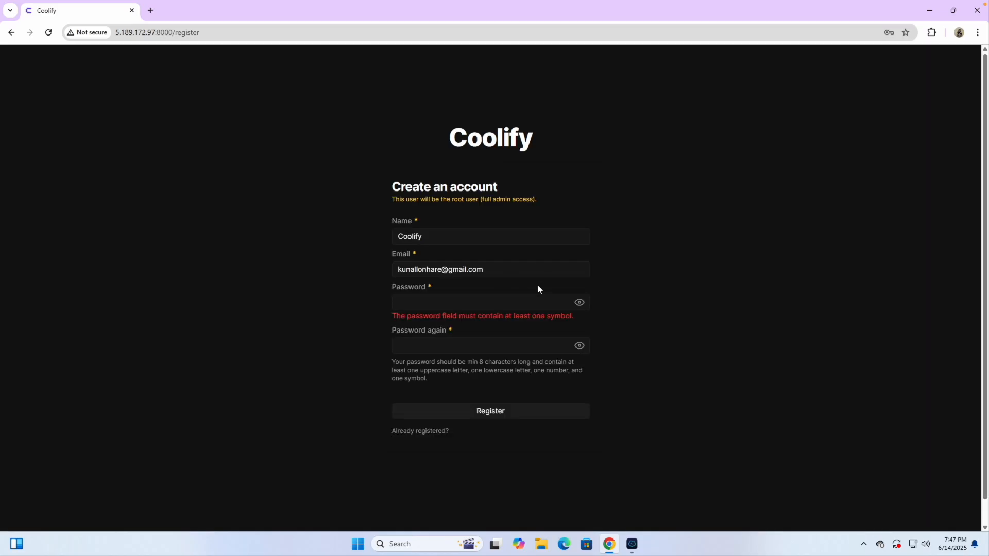
# - In the notes, create a stronger password by appending @ to the old one
pyautogui.click(447, 297)
pyautogui.hotkey('ctrl', 'Right')
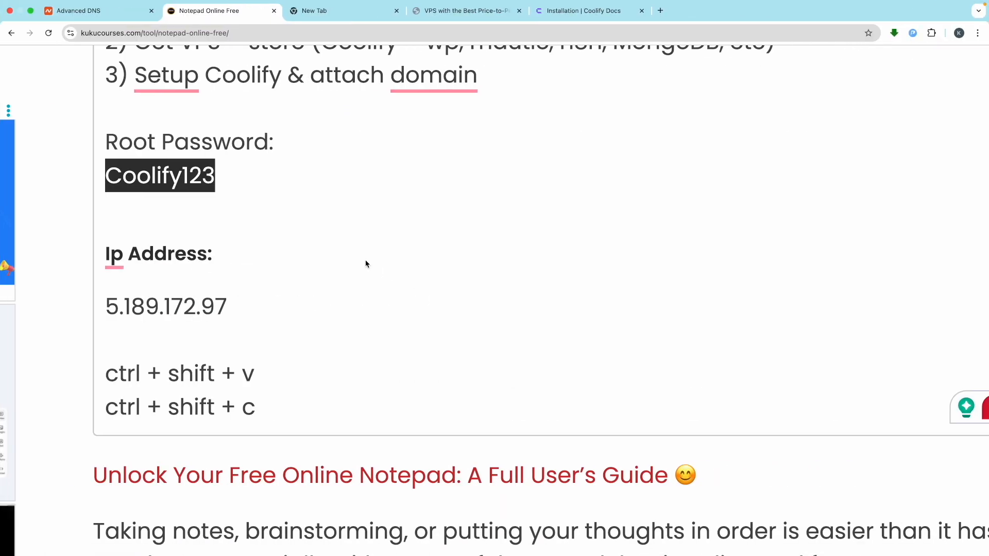
pyautogui.click(222, 176)
pyautogui.press('Return')
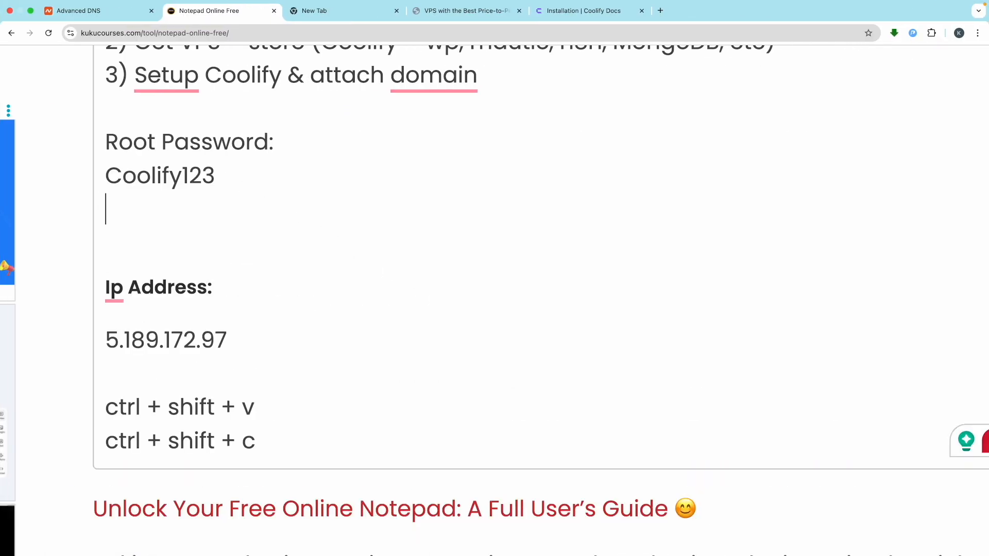
pyautogui.write('Coolify123')
pyautogui.write('@')
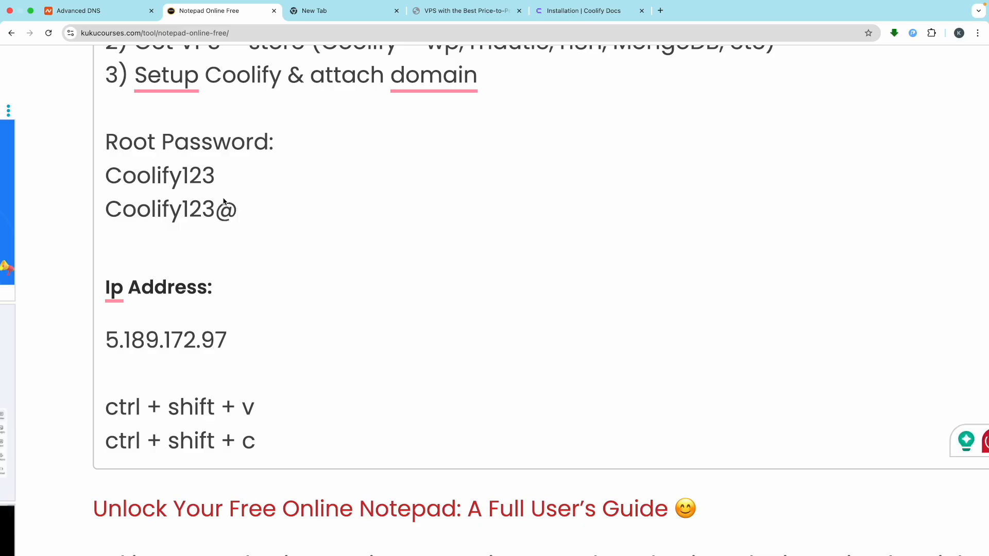
# - Label the new password line 'Coolify Password:' in the notes
pyautogui.moveTo(277, 148); pyautogui.dragTo(106, 144)
pyautogui.press('super+c')
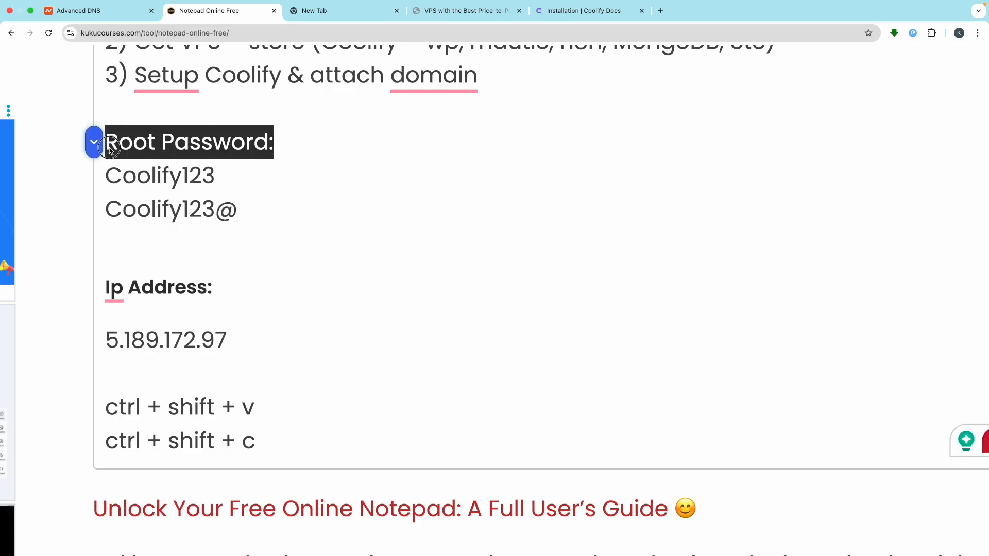
pyautogui.click(223, 175)
pyautogui.press('Return')
pyautogui.press('super+v')
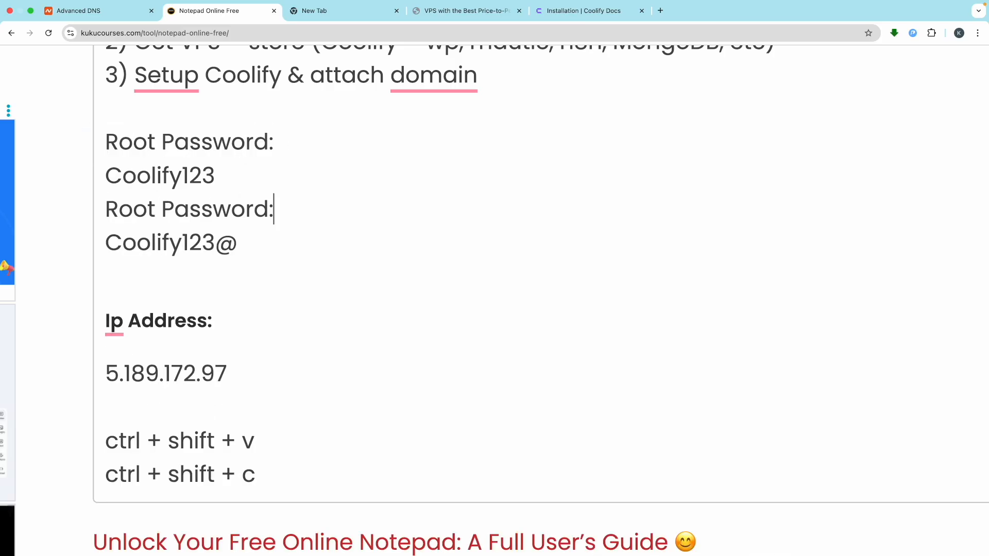
pyautogui.doubleClick(117, 208)
pyautogui.write('C')
pyautogui.write('oolify')
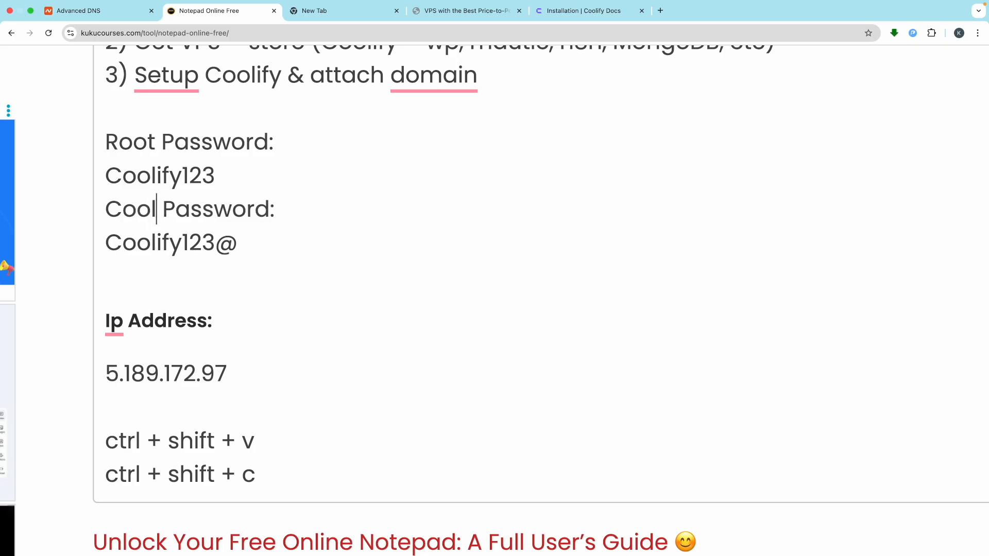
# - Copy the symbol-containing password into both Password and Password again fields
pyautogui.tripleClick(135, 242)
pyautogui.hotkey('ctrl', 'Left')
pyautogui.hotkey('ctrl', 'v')
pyautogui.click(429, 347)
pyautogui.hotkey('ctrl', 'v')
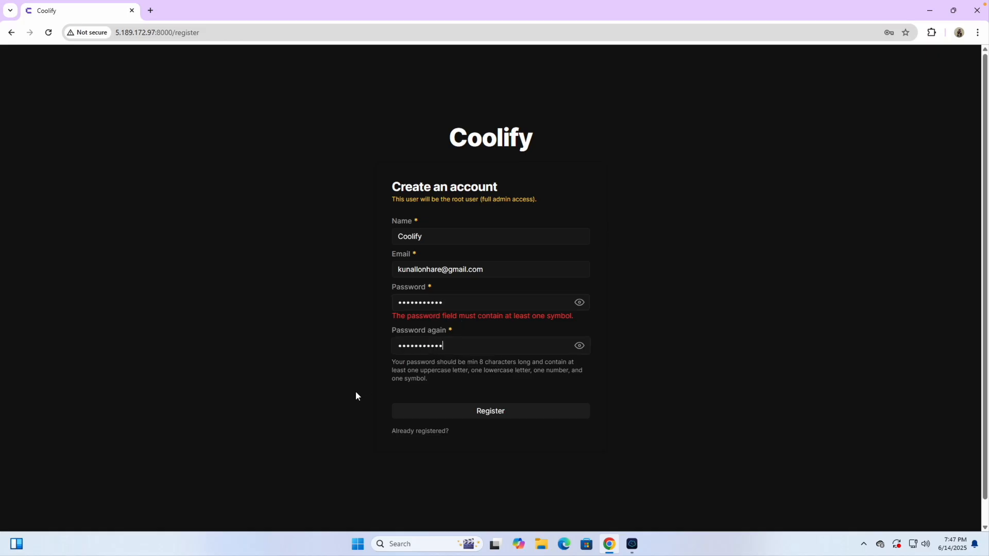
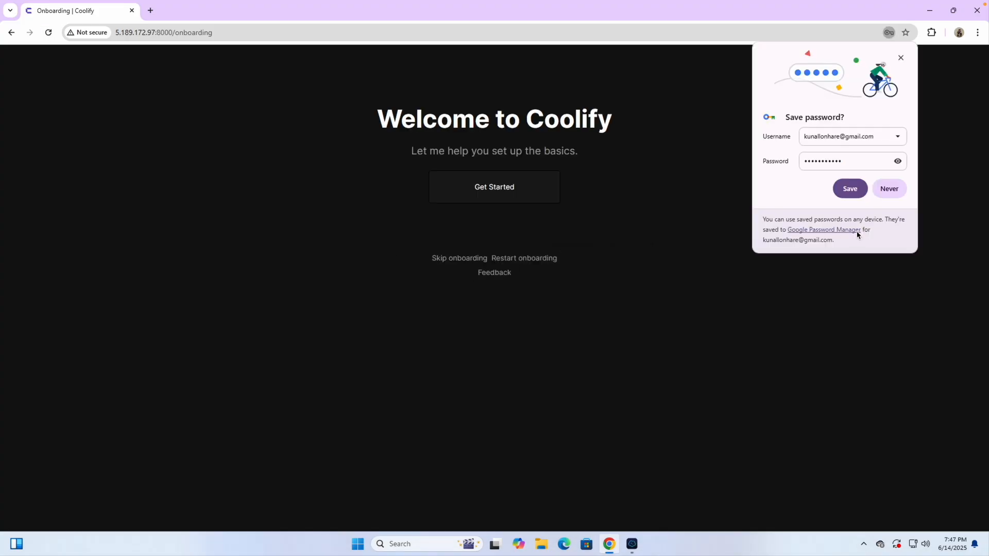
# - Decline saving the password, then finish Coolify onboarding with localhost as the server and a new project
pyautogui.click(882, 190)
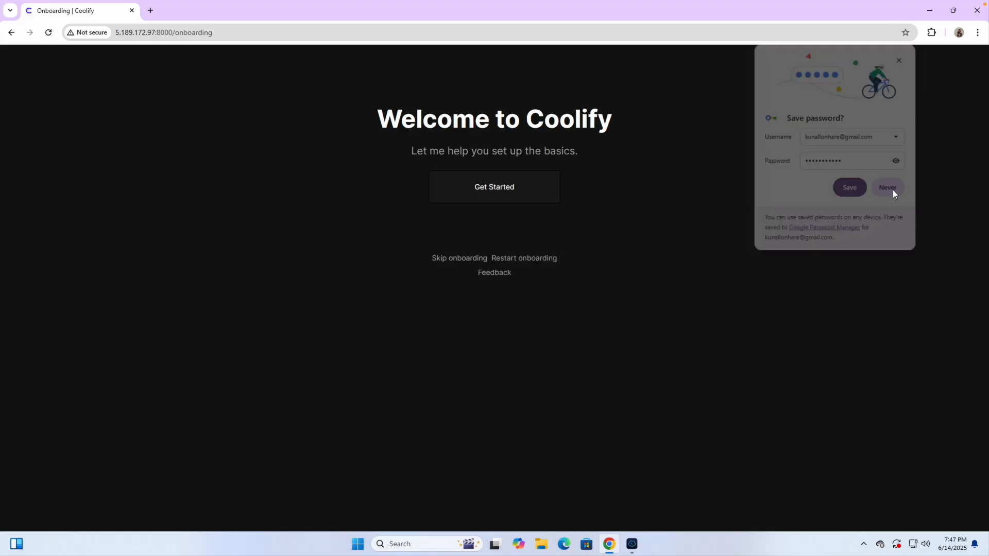
pyautogui.click(468, 193)
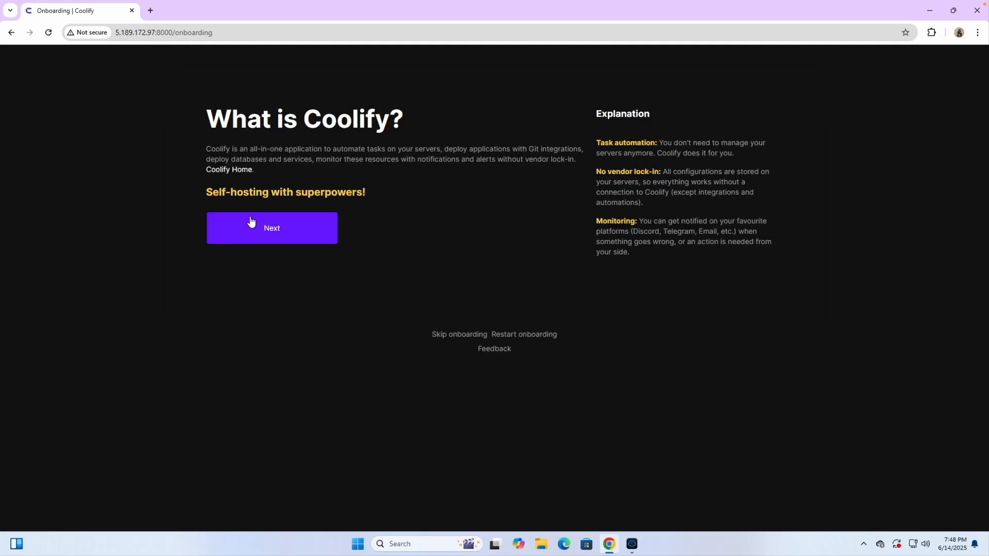
pyautogui.click(267, 232)
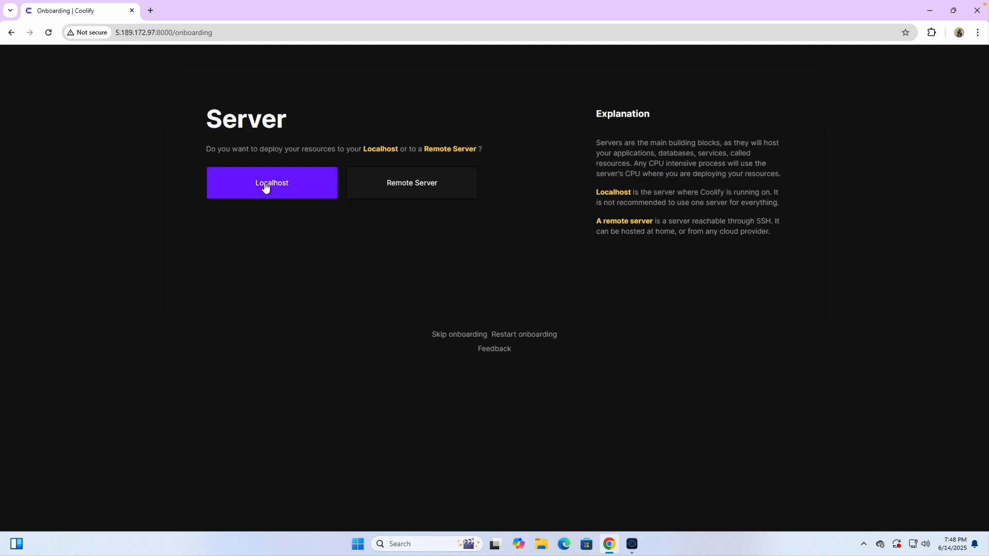
pyautogui.click(274, 187)
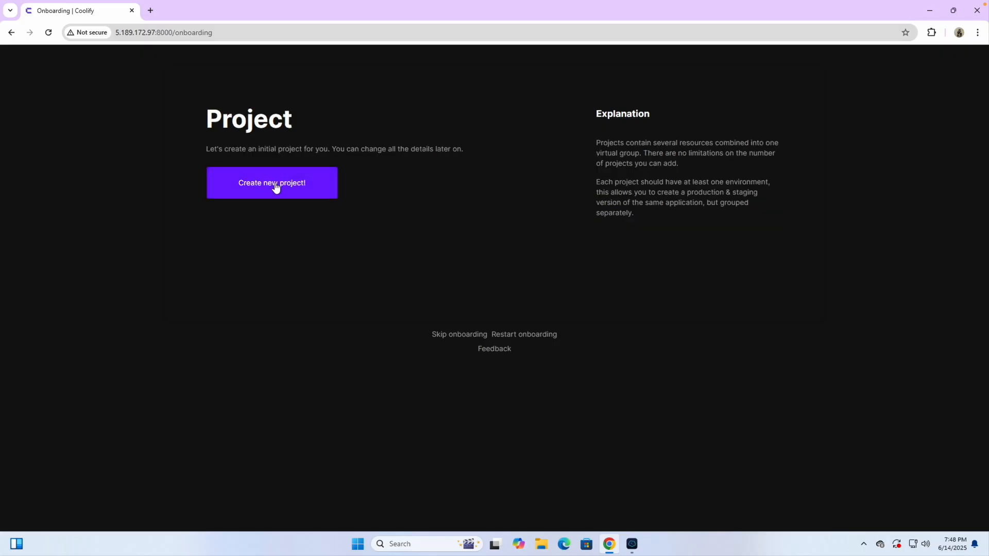
pyautogui.click(281, 193)
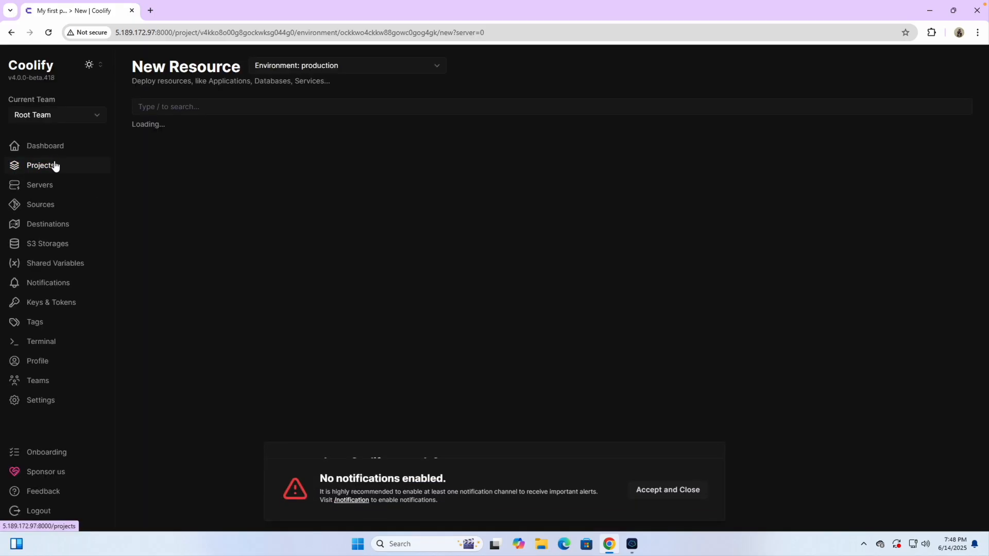
# - Open the Projects page and dismiss the notifications warning and follow-up banner
pyautogui.click(54, 164)
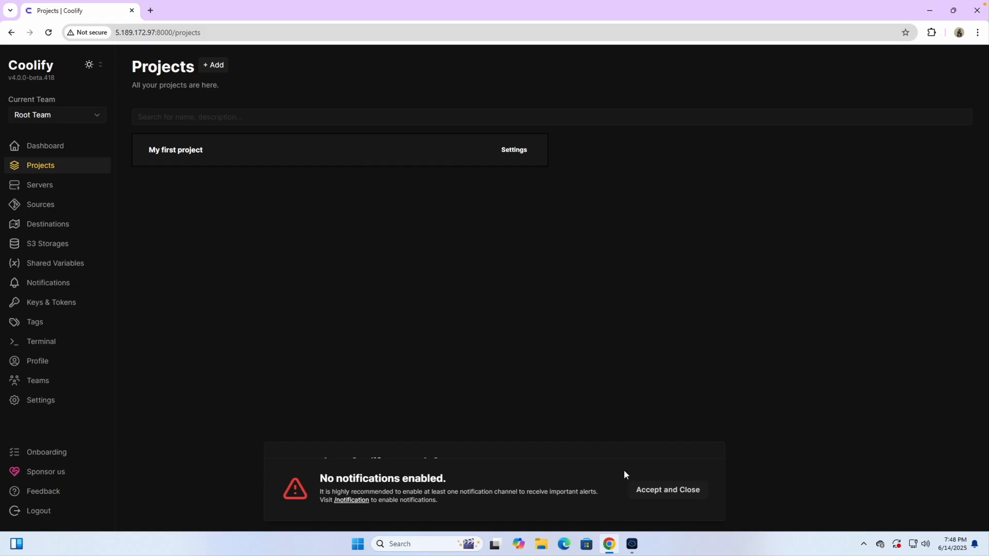
pyautogui.click(687, 495)
pyautogui.click(671, 487)
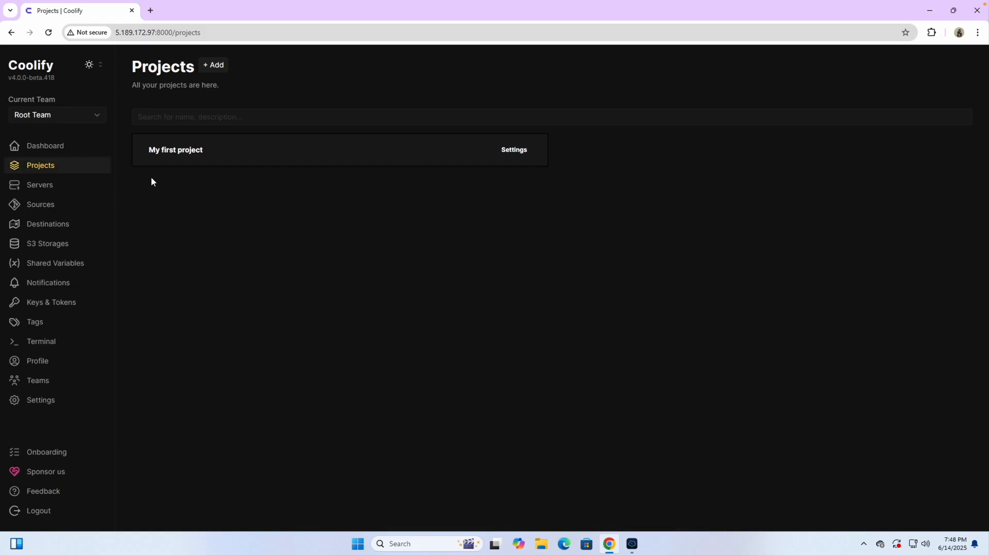
# - In the setup notes, highlight step 3's 'Setup Coolify' and 'attach domain' items
pyautogui.hotkey('ctrl', 'Right')
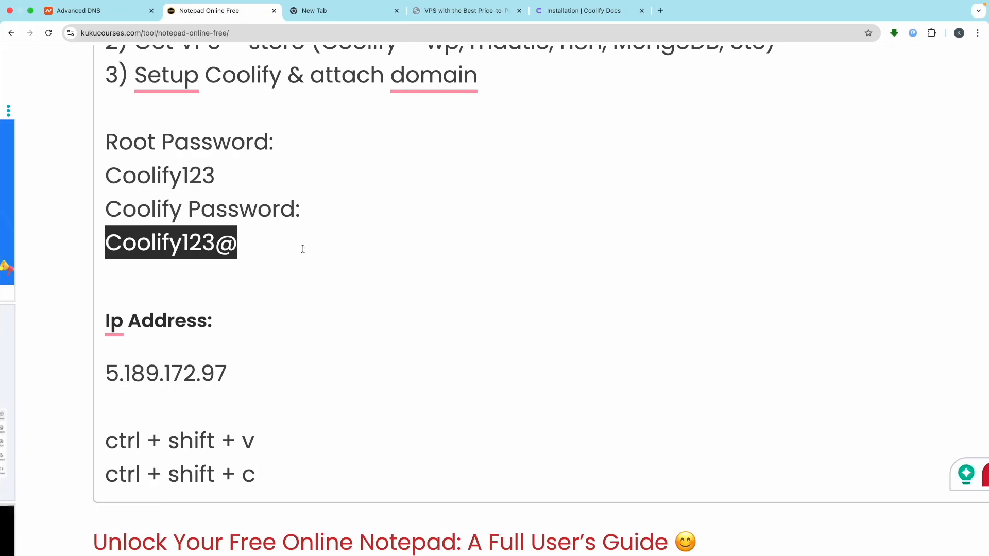
pyautogui.scroll(3, 303, 249)
pyautogui.scroll(1, 302, 248)
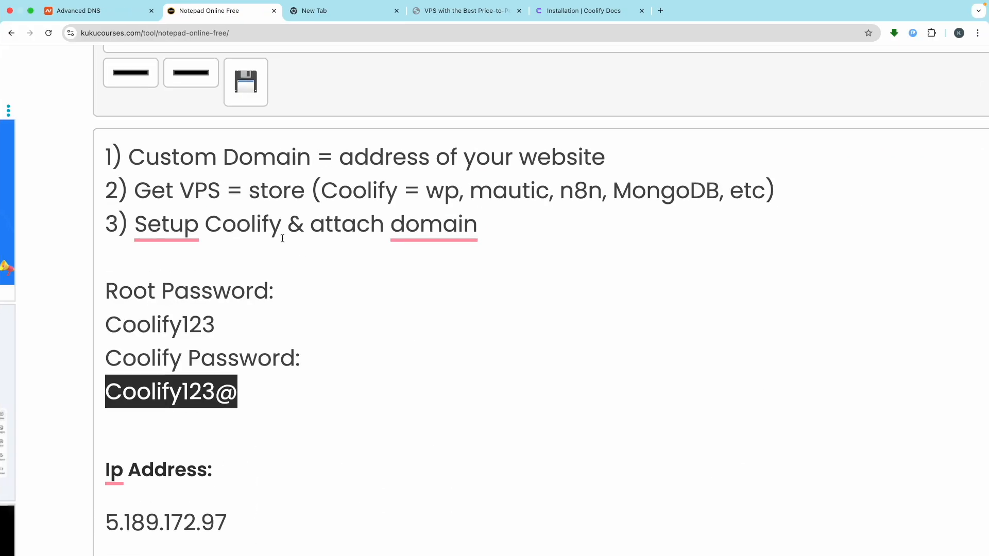
pyautogui.moveTo(281, 232); pyautogui.dragTo(150, 232)
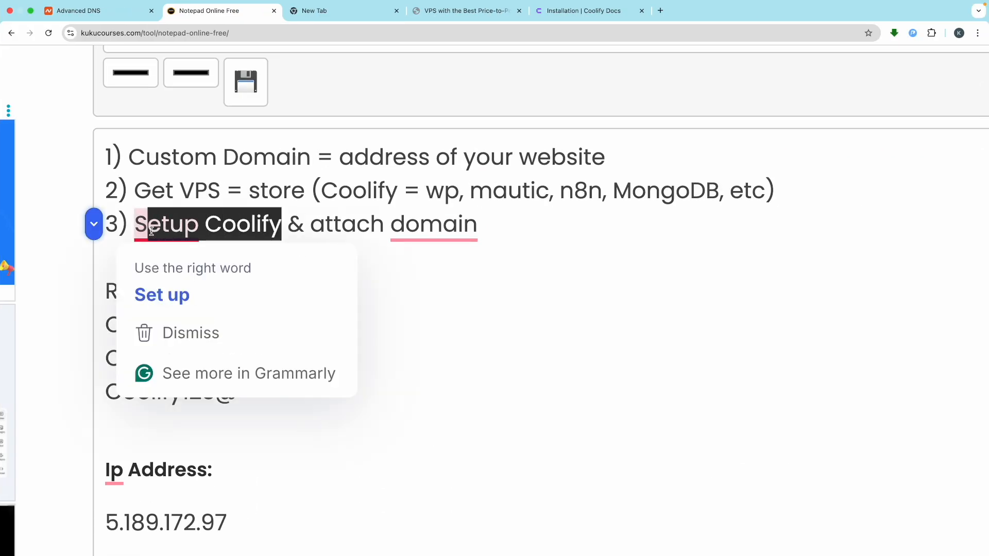
pyautogui.click(333, 235)
pyautogui.hotkey('ctrl', 'Left')
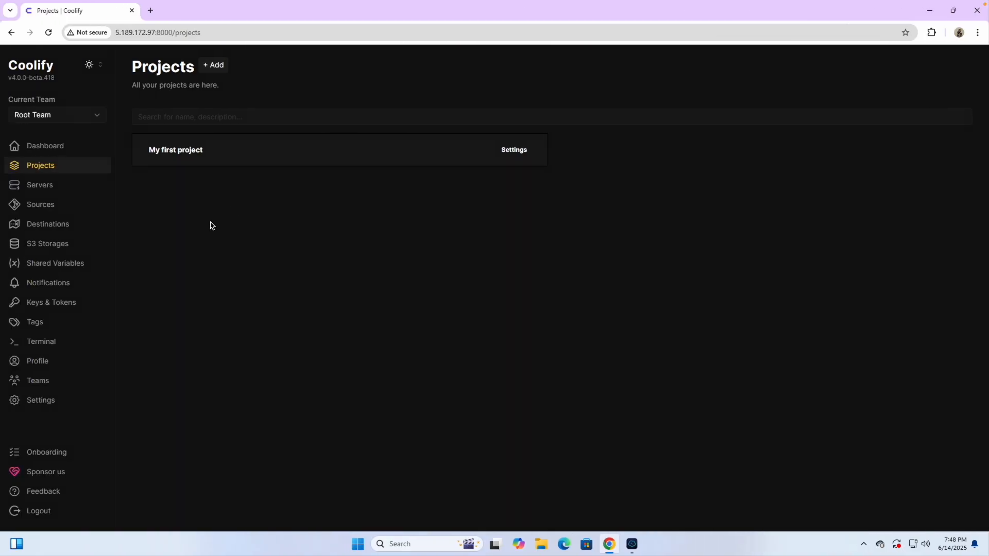
pyautogui.hotkey('ctrl', 'Right')
pyautogui.moveTo(281, 225); pyautogui.dragTo(170, 225)
pyautogui.moveTo(489, 236); pyautogui.dragTo(330, 236)
# - Go through Namecheap's Domain List to open the Advanced DNS settings for kukubackend.com
pyautogui.click(330, 236)
pyautogui.click(77, 10)
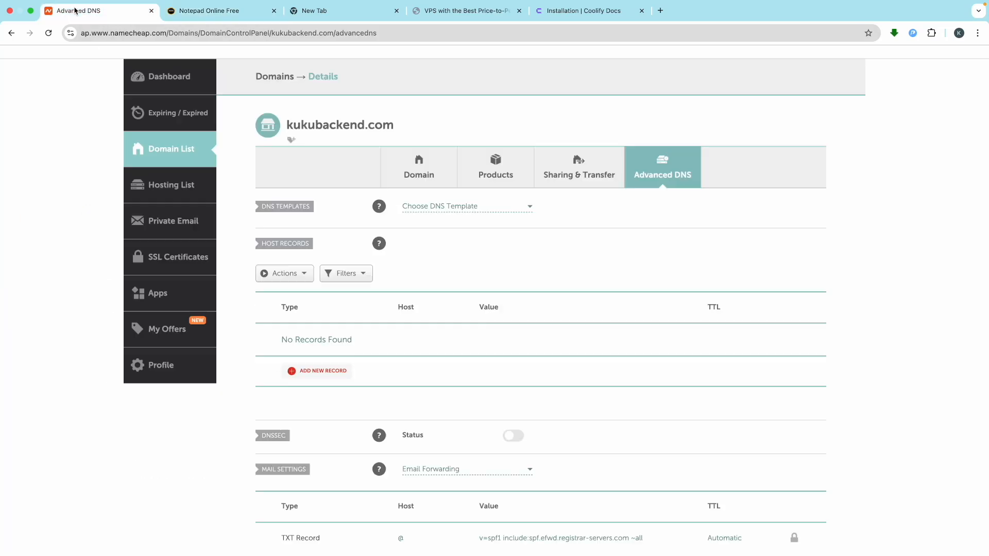
pyautogui.scroll(2, 411, 265)
pyautogui.moveTo(805, 89)
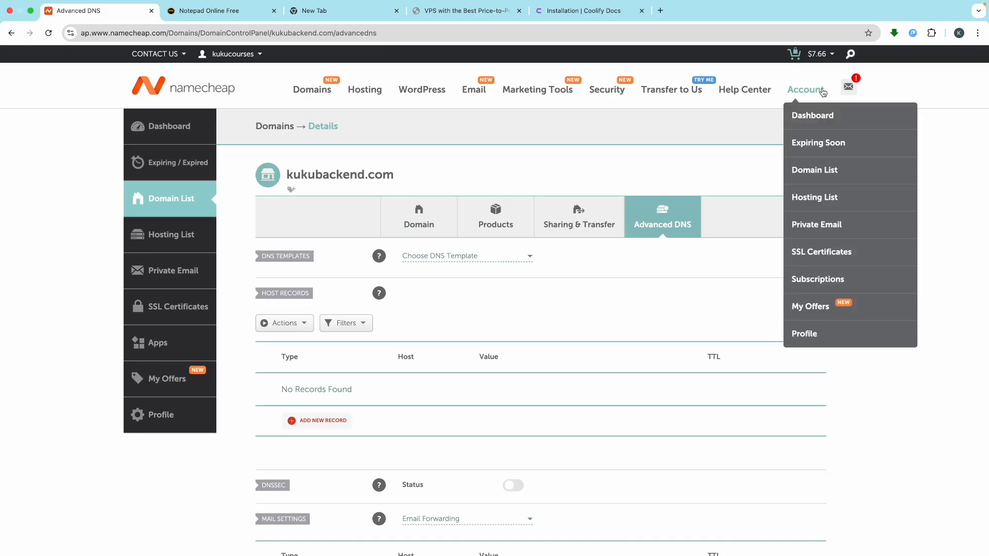
pyautogui.click(822, 172)
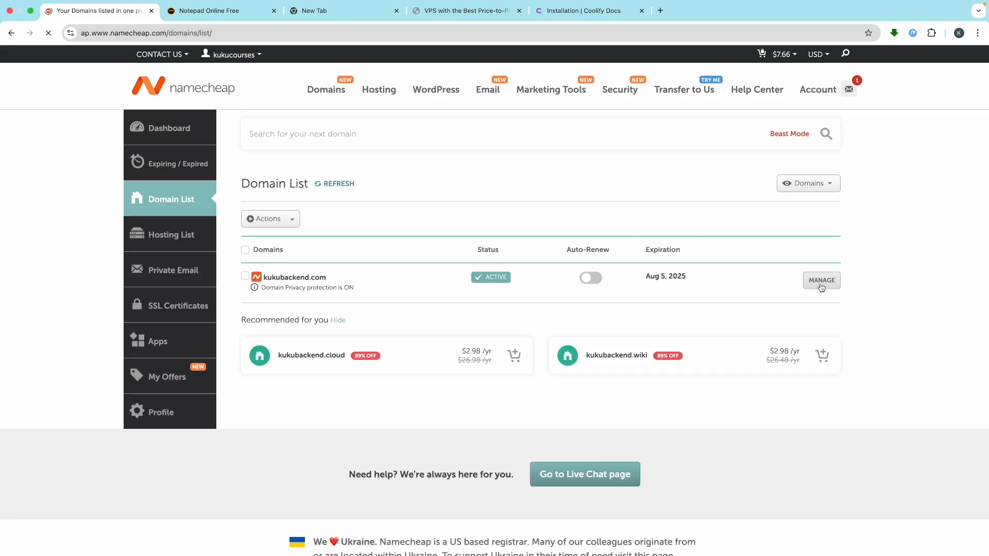
pyautogui.click(821, 287)
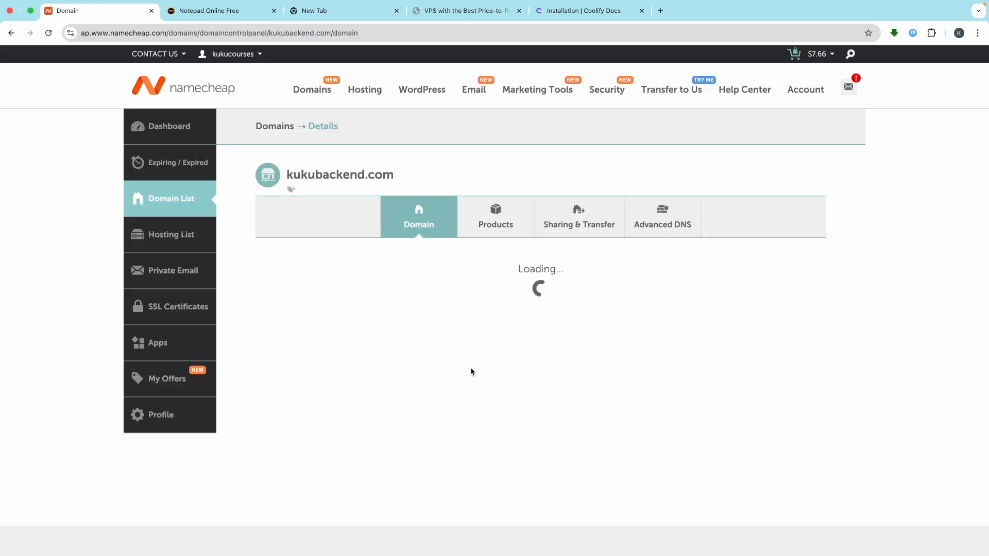
pyautogui.scroll(-1, 470, 369)
pyautogui.click(677, 184)
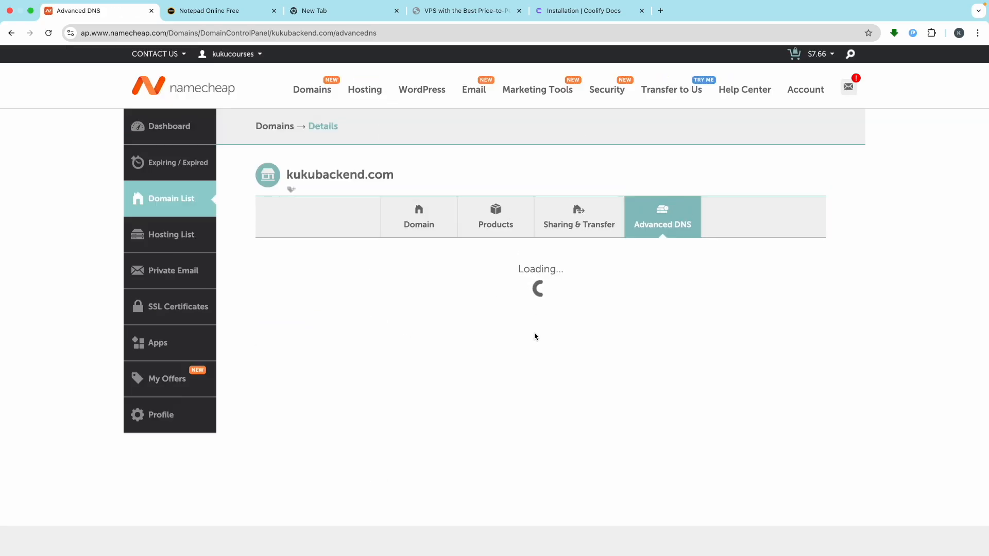
pyautogui.scroll(-1, 533, 332)
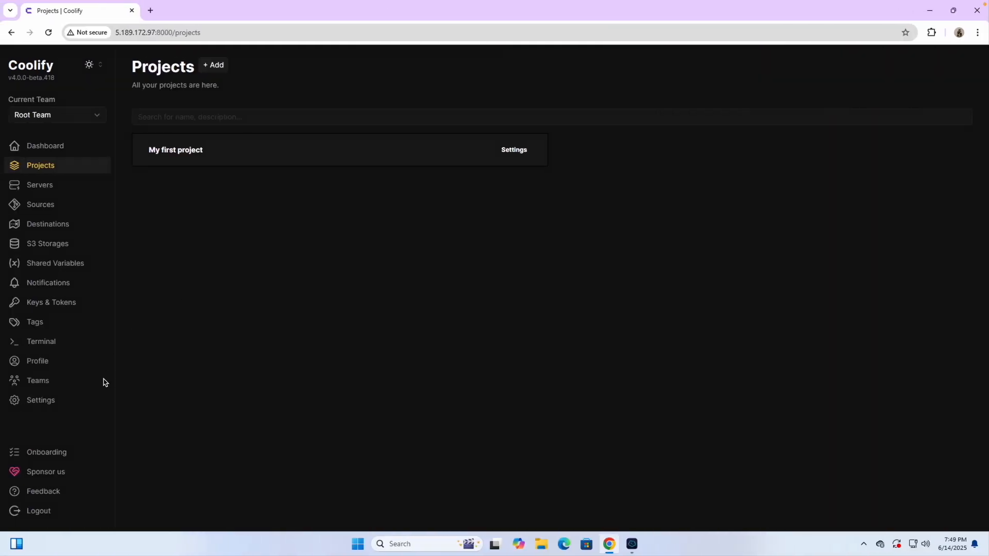
pyautogui.click(39, 403)
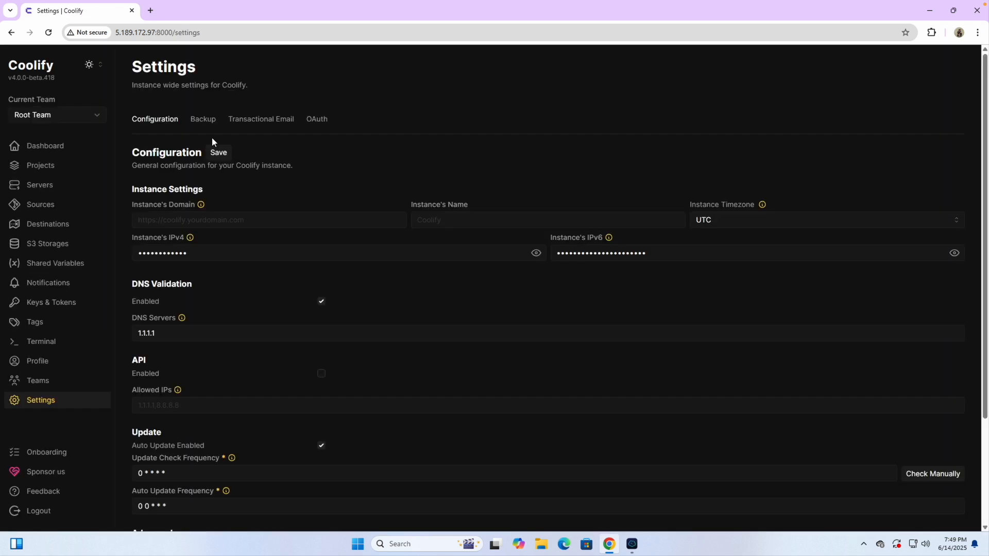
pyautogui.scroll(5, 172, 221)
pyautogui.click(171, 221)
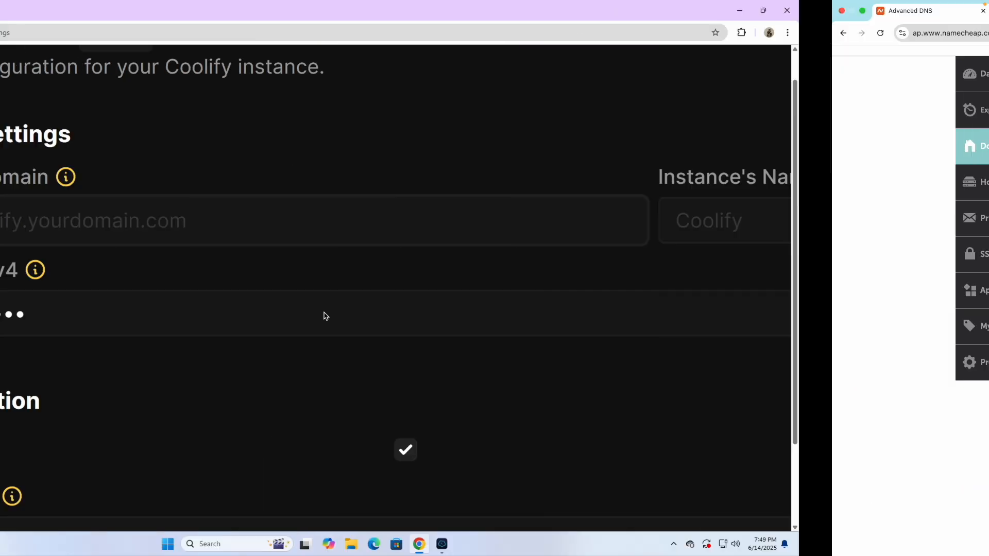
pyautogui.click(126, 229)
pyautogui.write('ht')
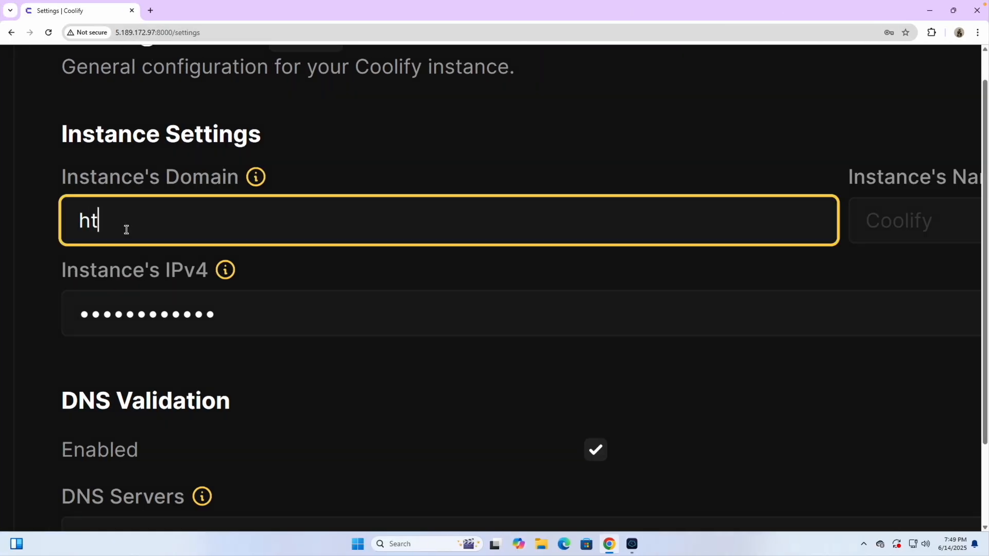
pyautogui.write('tps://')
pyautogui.hotkey('ctrl', 'Right')
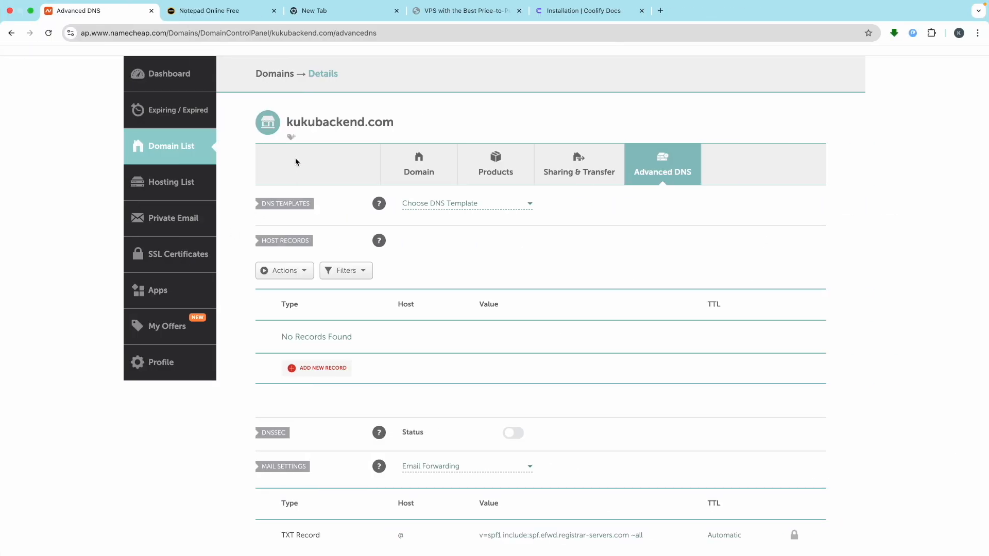
pyautogui.doubleClick(312, 125)
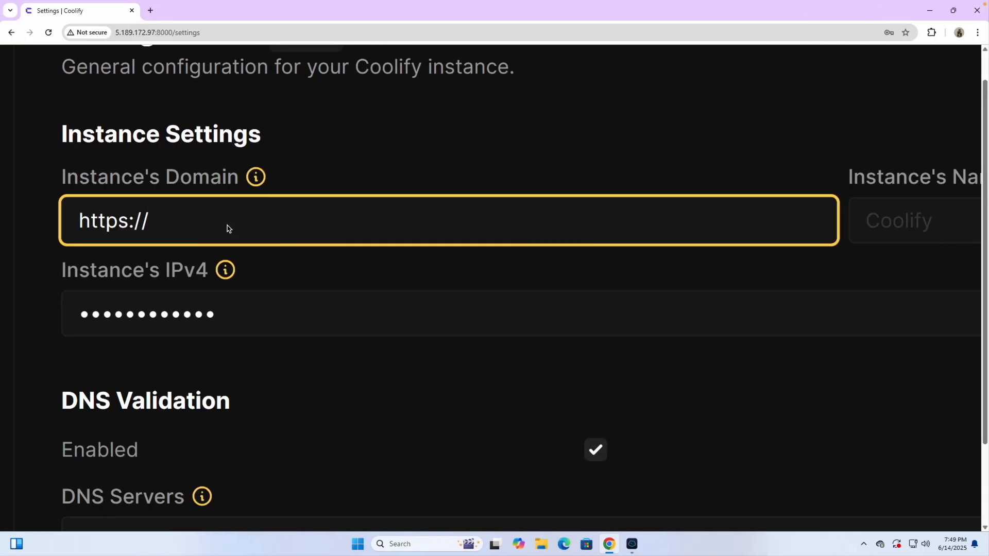
pyautogui.write('kukubackend.com')
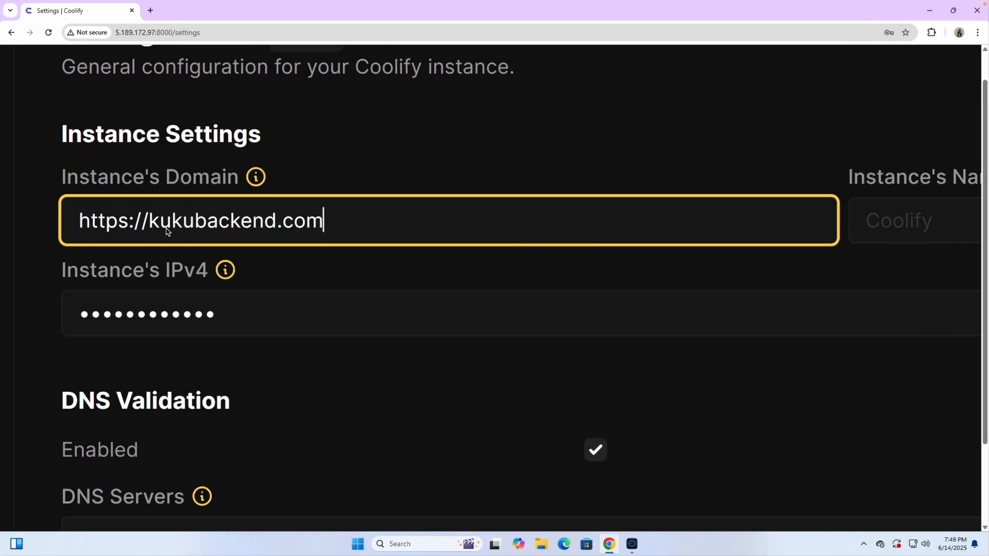
pyautogui.click(148, 225)
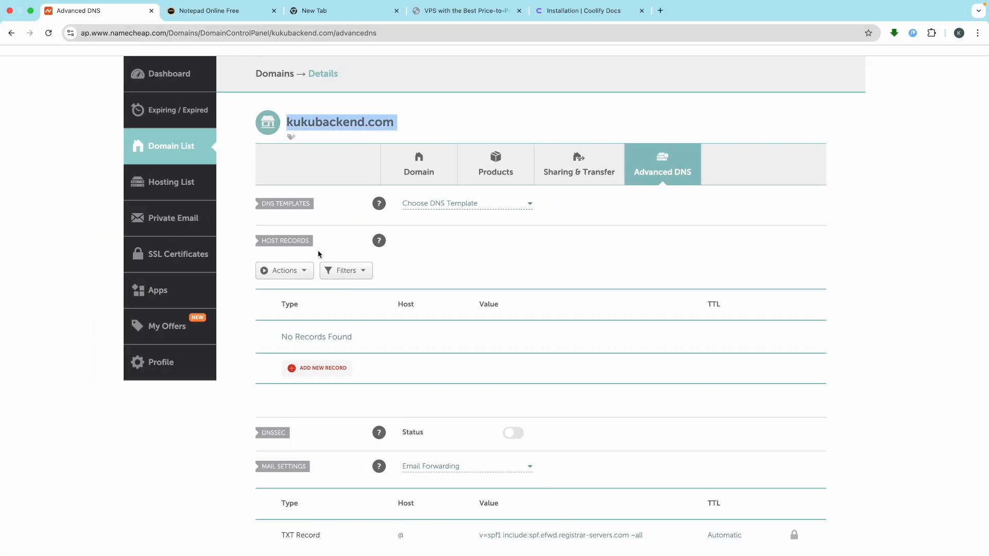
# - Add a new A Record in Namecheap with host coolify
pyautogui.click(309, 370)
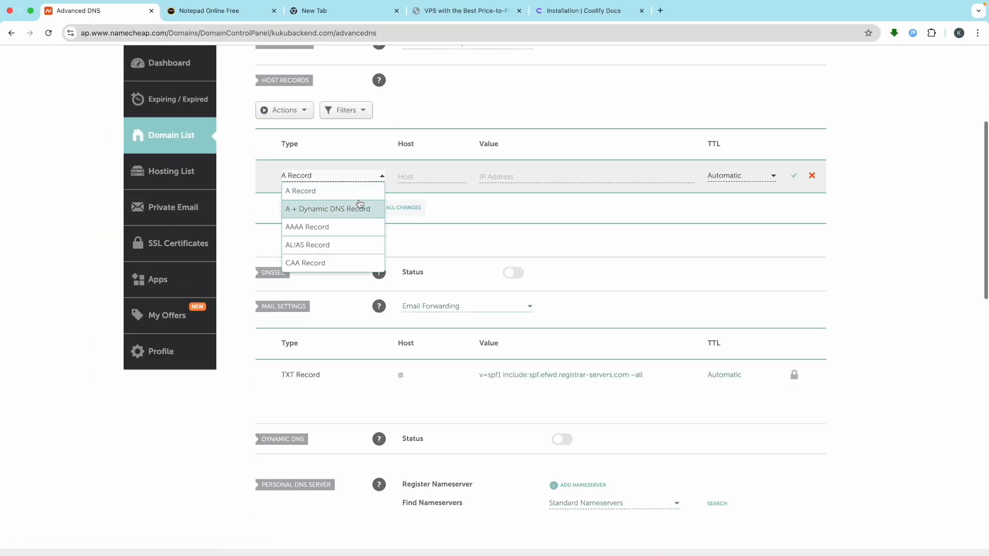
pyautogui.click(310, 191)
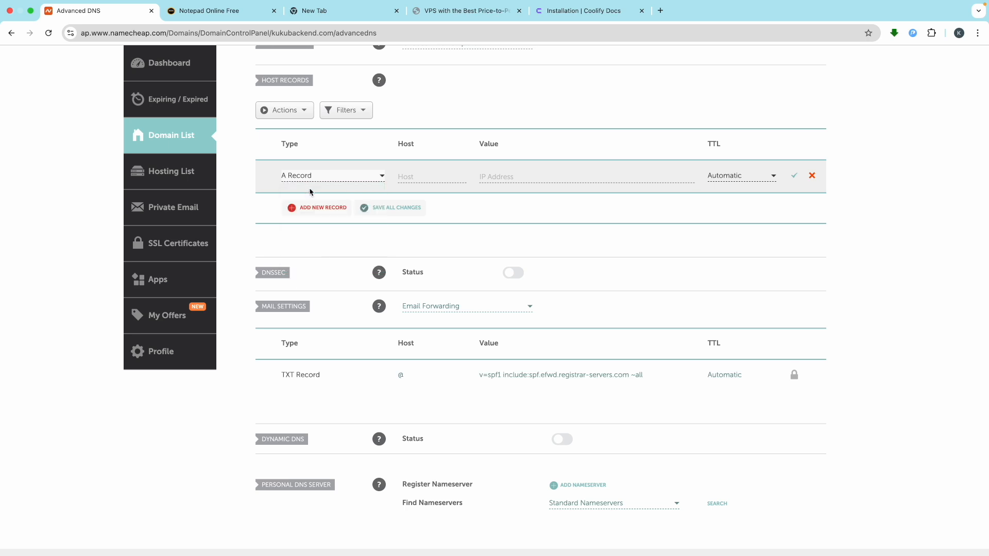
pyautogui.click(427, 175)
pyautogui.scroll(3, 429, 177)
pyautogui.write('coolify')
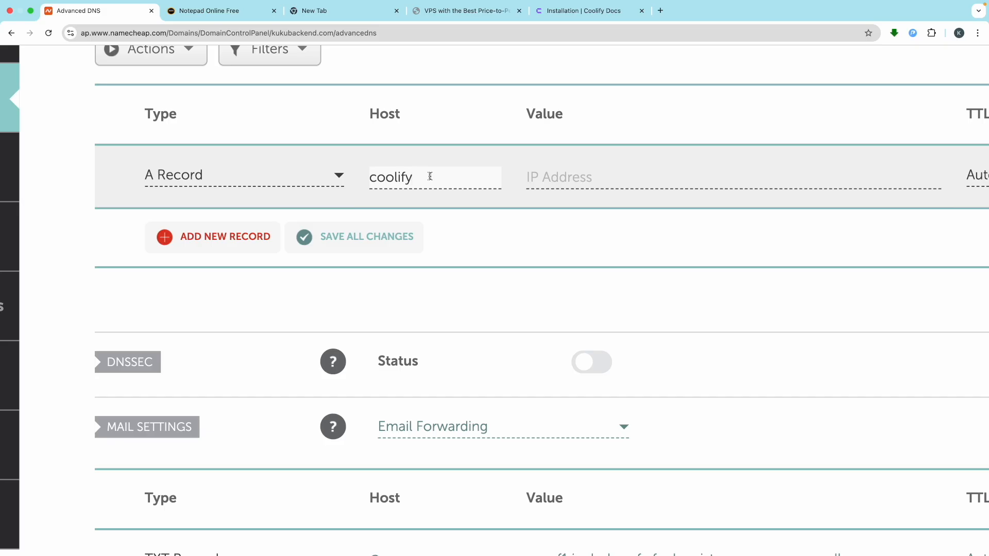
pyautogui.click(598, 174)
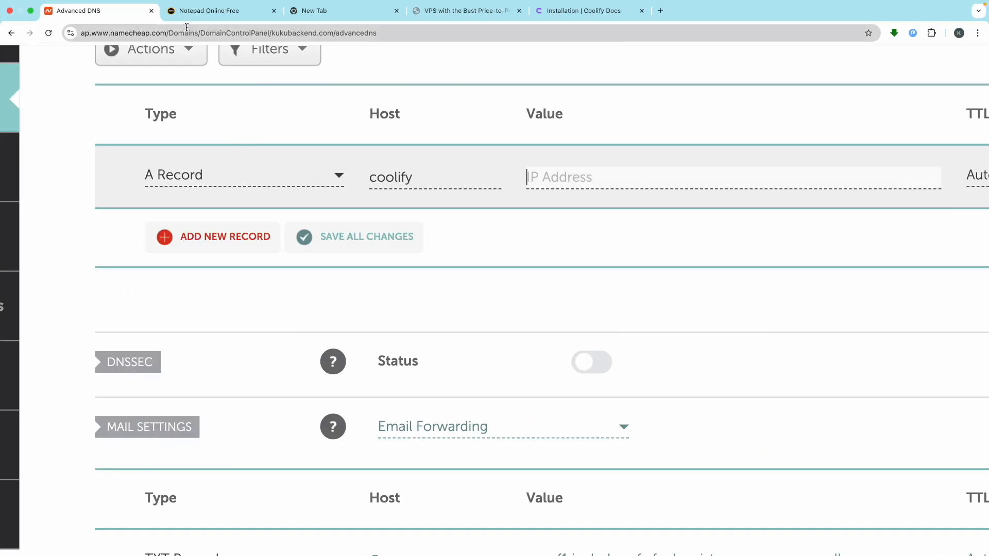
# - Copy the server IP 5.189.172.97 from the notes into the record value and save it
pyautogui.click(220, 11)
pyautogui.scroll(-3, 224, 407)
pyautogui.moveTo(229, 384); pyautogui.dragTo(101, 384)
pyautogui.press('super+c')
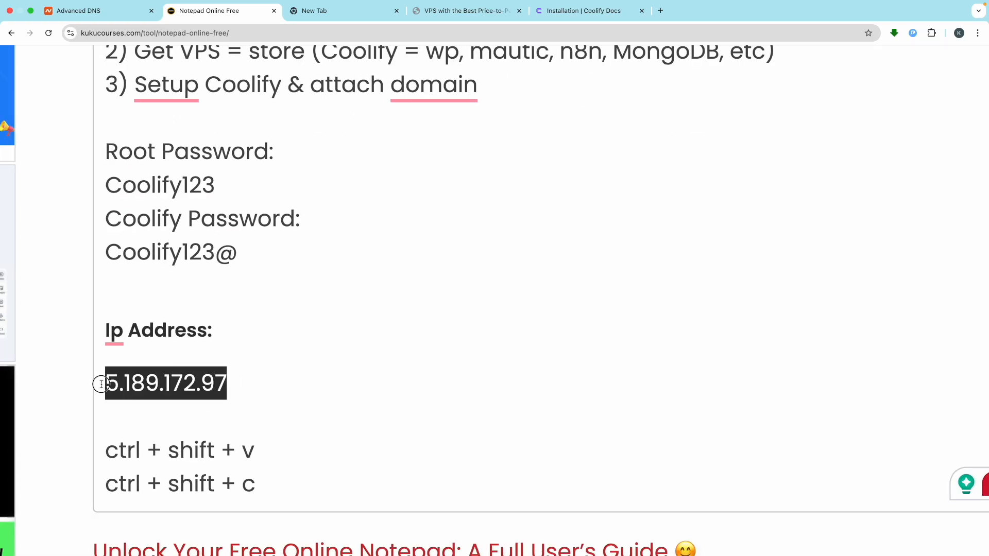
pyautogui.click(77, 6)
pyautogui.press('super+v')
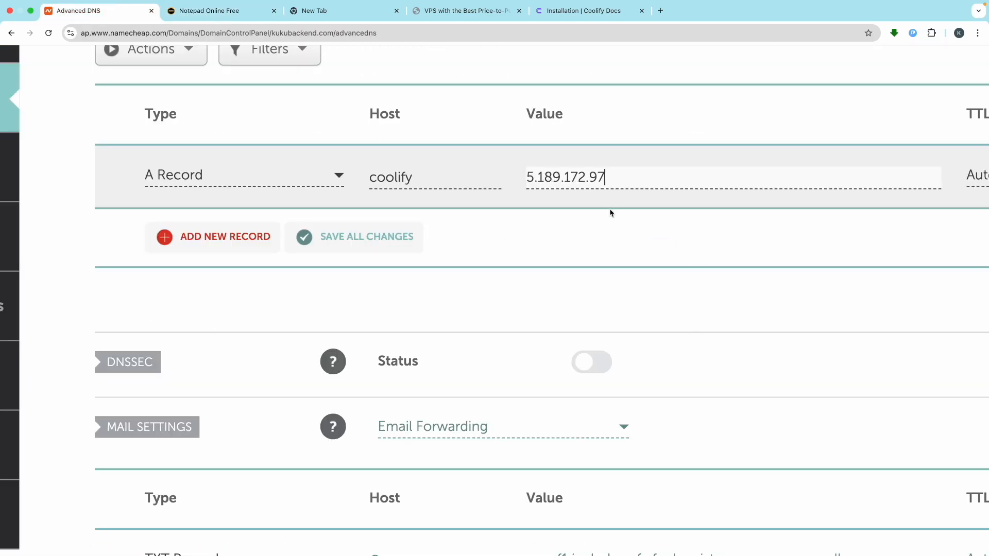
pyautogui.hscroll(3, 869, 230)
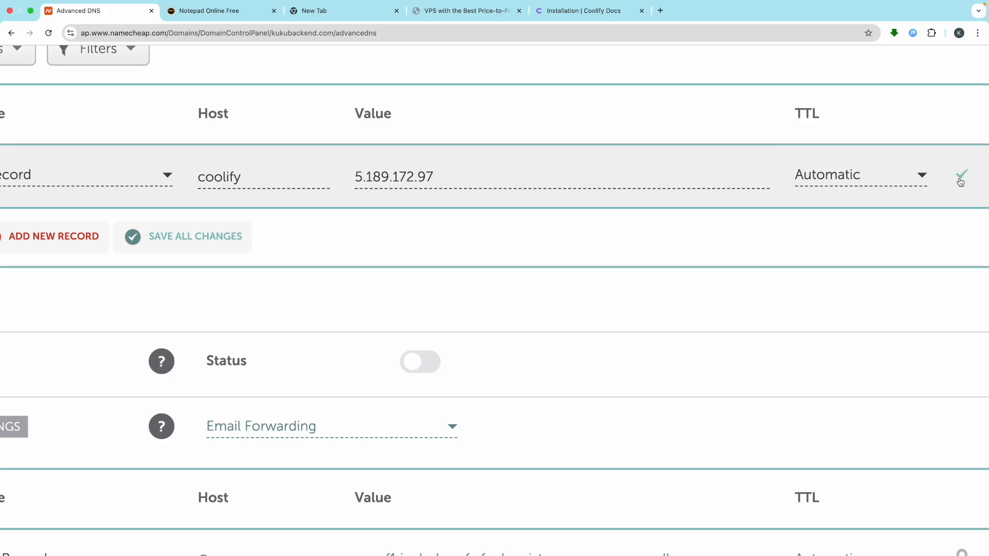
pyautogui.hscroll(3, 960, 176)
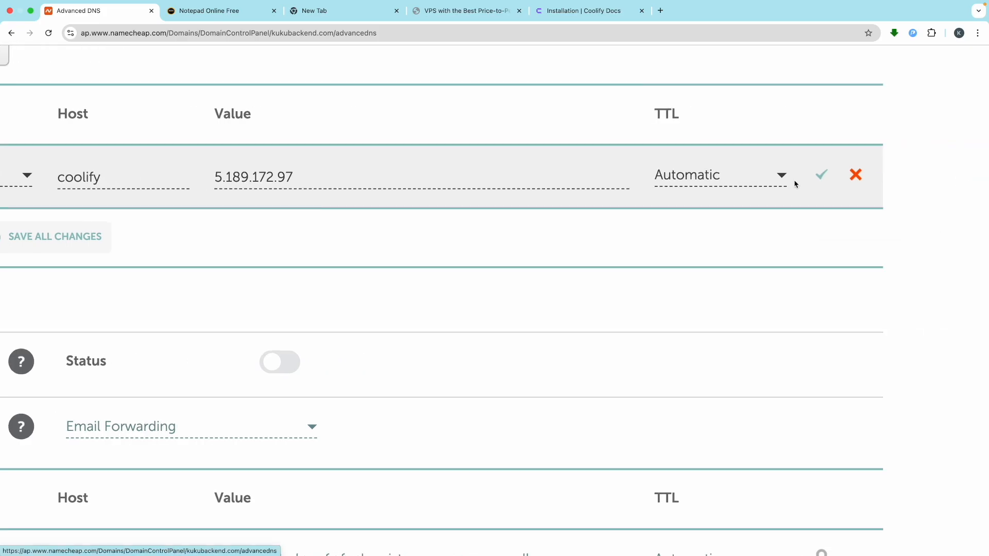
pyautogui.click(822, 177)
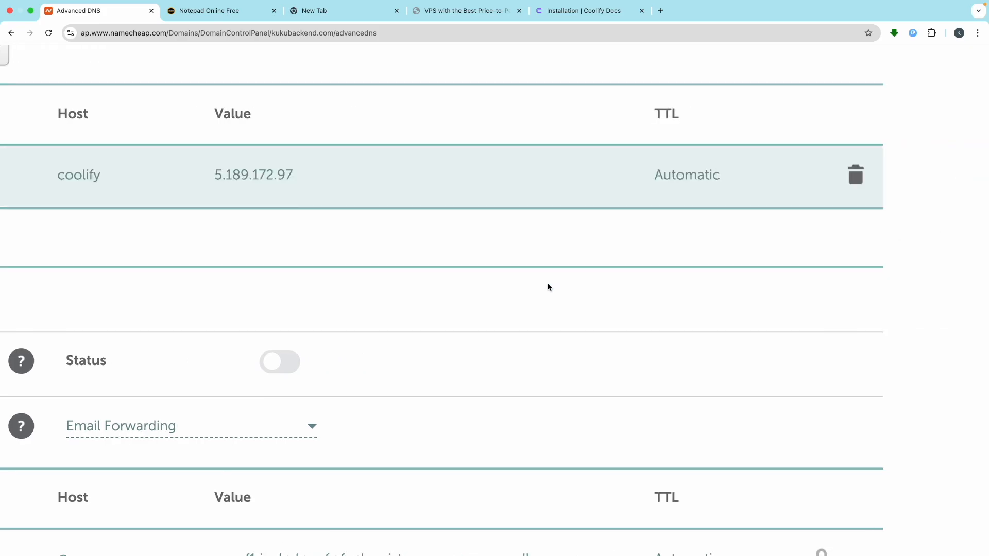
pyautogui.scroll(-5, 549, 287)
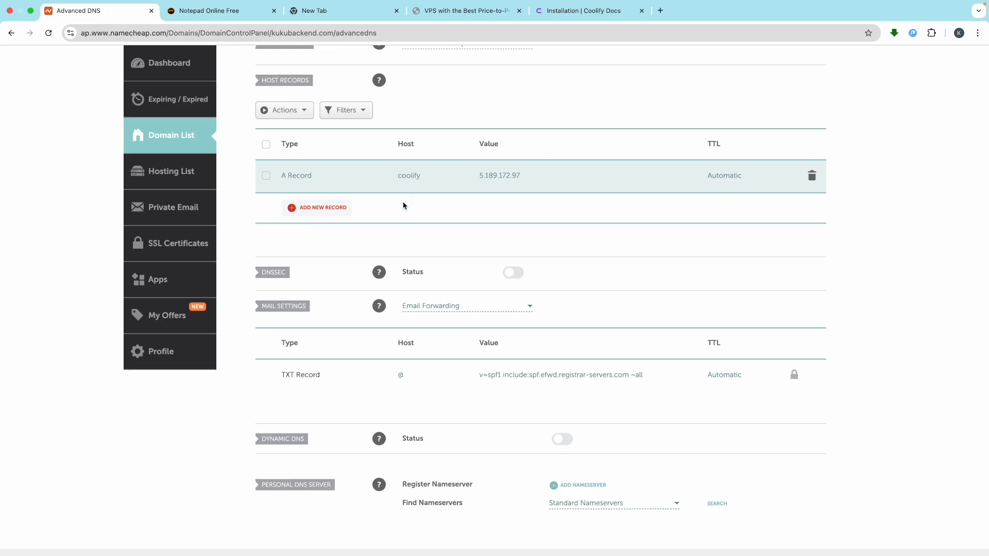
pyautogui.scroll(5, 342, 176)
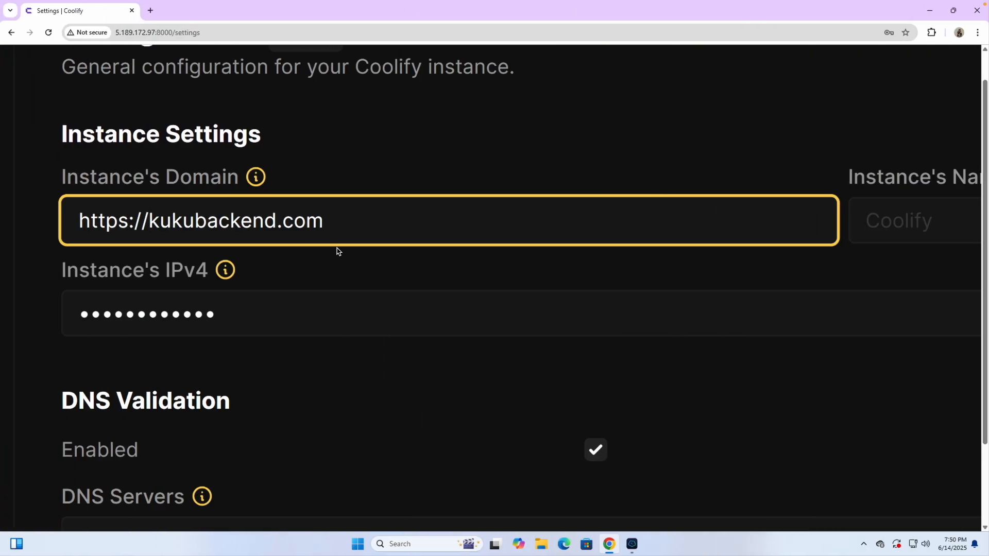
pyautogui.write('coo')
pyautogui.write('lify')
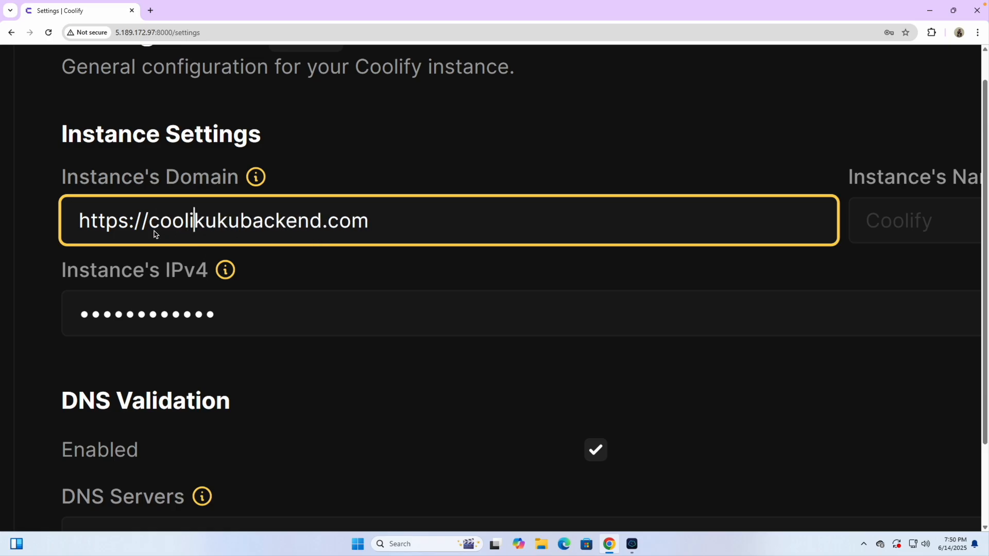
pyautogui.write('.')
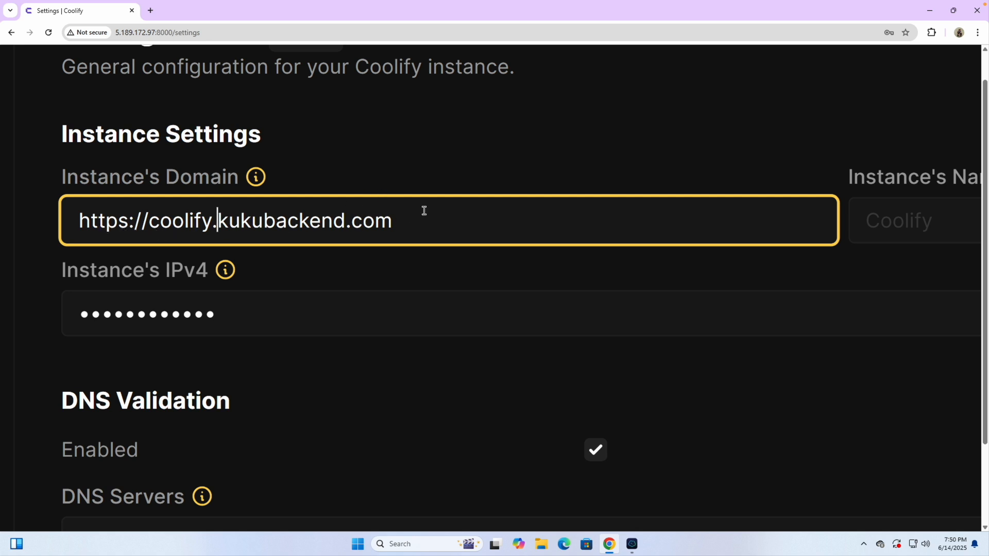
pyautogui.hotkey('ctrl', '0')
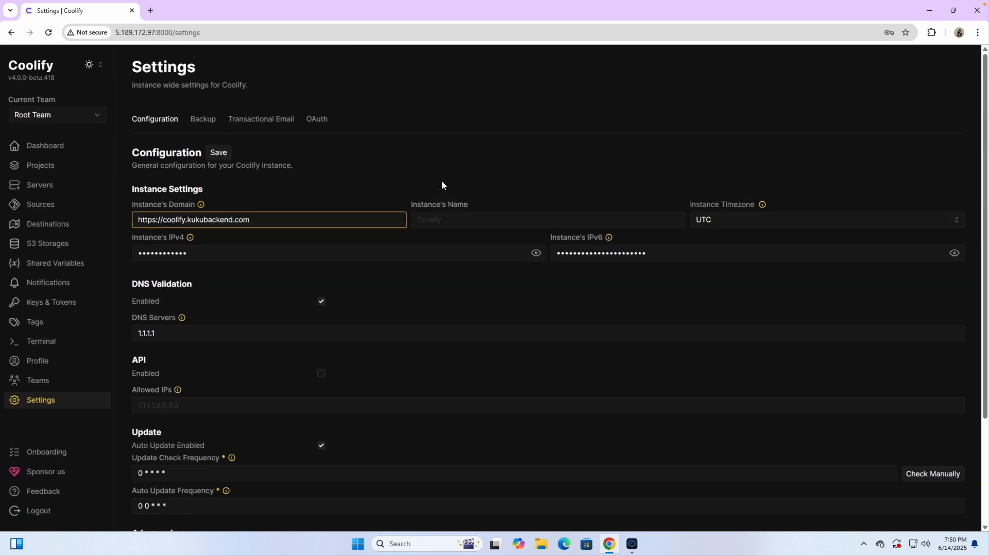
pyautogui.scroll(3, 442, 216)
pyautogui.click(441, 217)
pyautogui.write('Coolify')
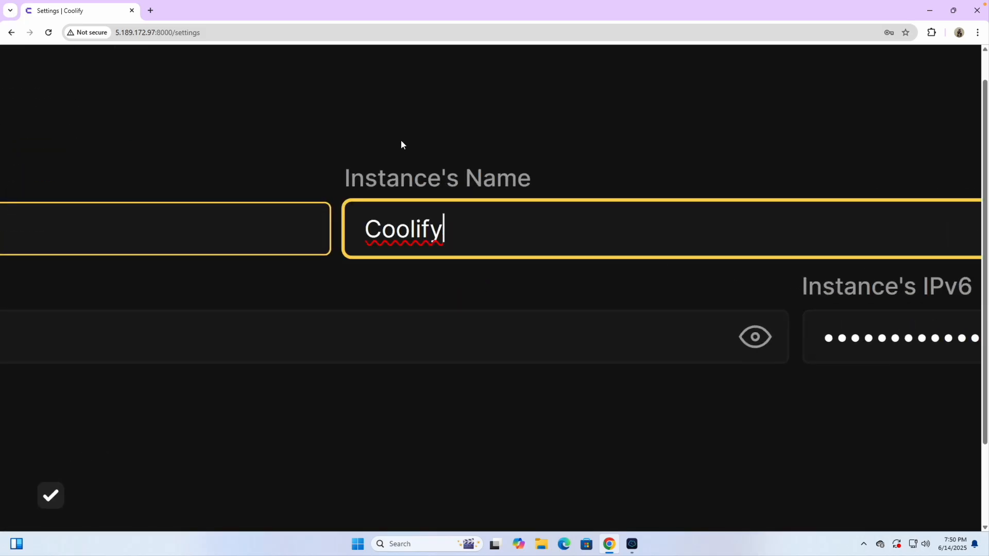
pyautogui.hotkey('ctrl', '0')
pyautogui.click(222, 154)
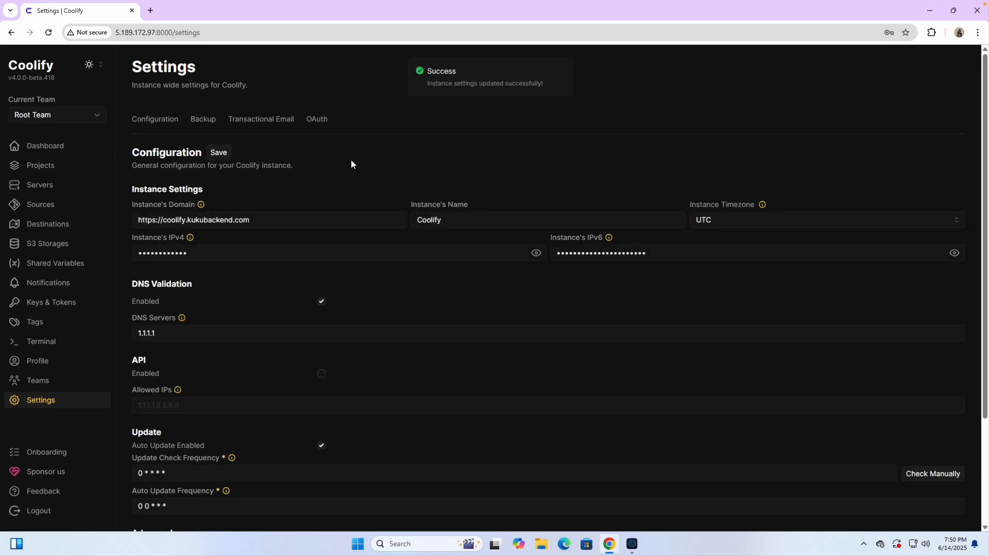
# - Check the timezone value, then load the copied instance domain in a new browser tab
pyautogui.click(720, 218)
pyautogui.click(627, 192)
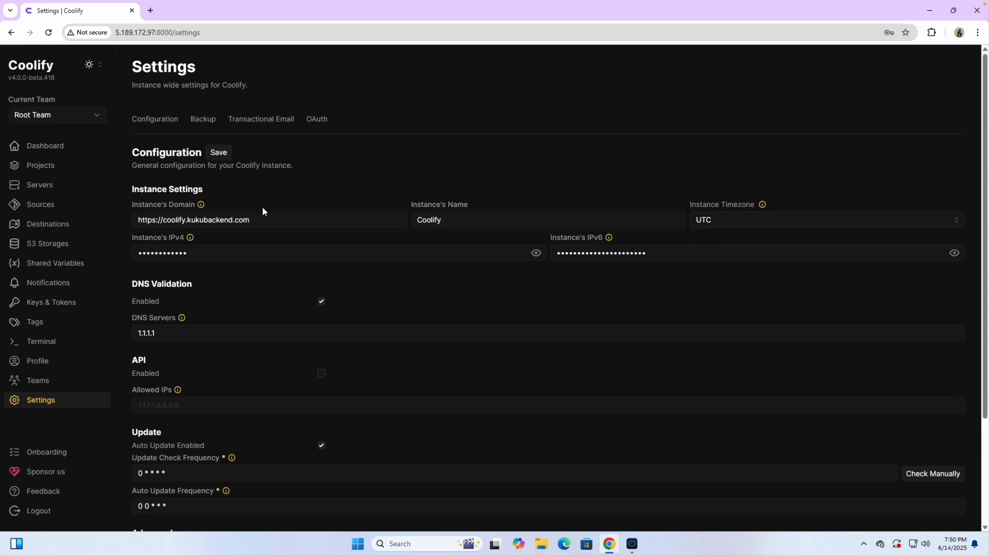
pyautogui.tripleClick(265, 228)
pyautogui.hotkey('ctrl', 'c')
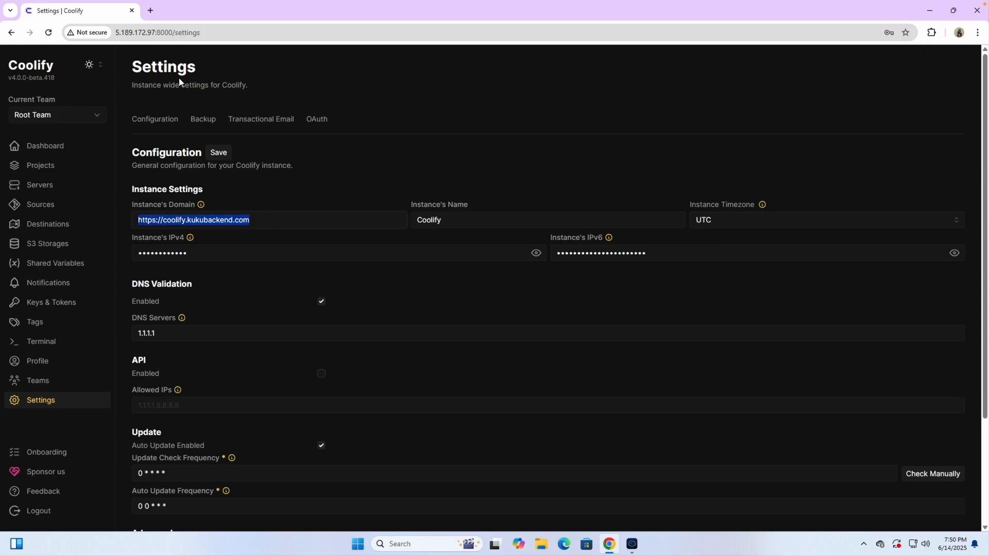
pyautogui.click(150, 10)
pyautogui.hotkey('ctrl', 'v')
pyautogui.press('Return')
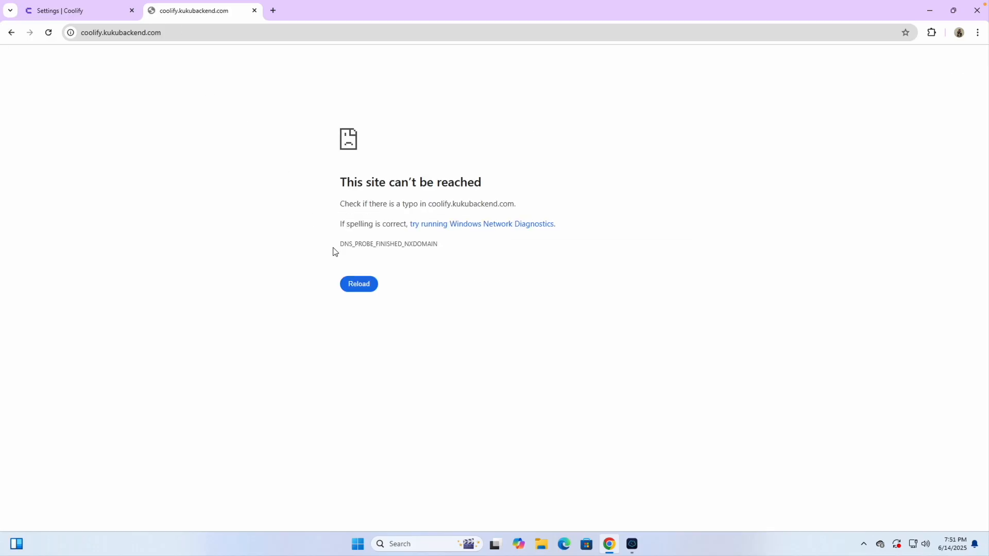
# - Retry the failing coolify.kukubackend.com page, then close its tab and return to Coolify settings
pyautogui.click(369, 292)
pyautogui.click(92, 15)
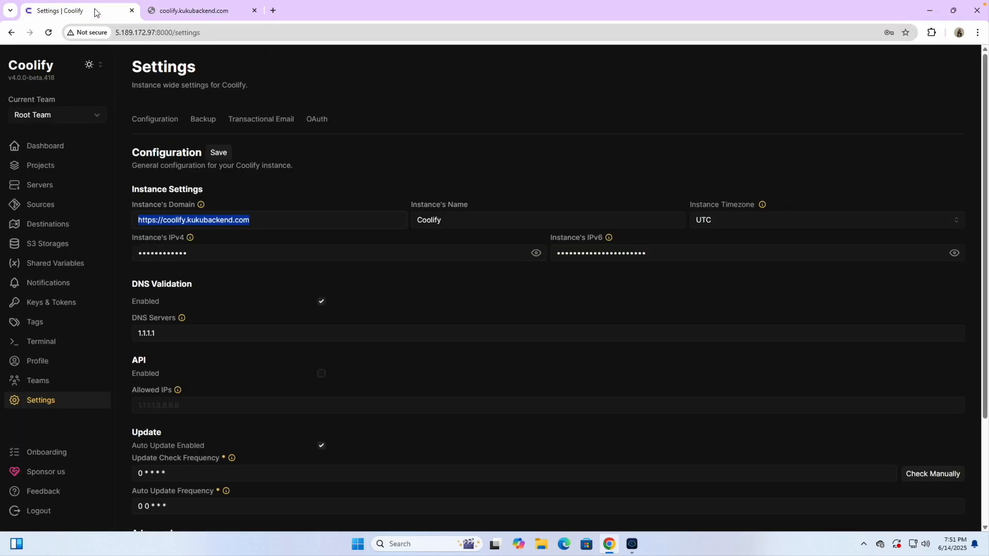
pyautogui.click(254, 11)
pyautogui.click(354, 162)
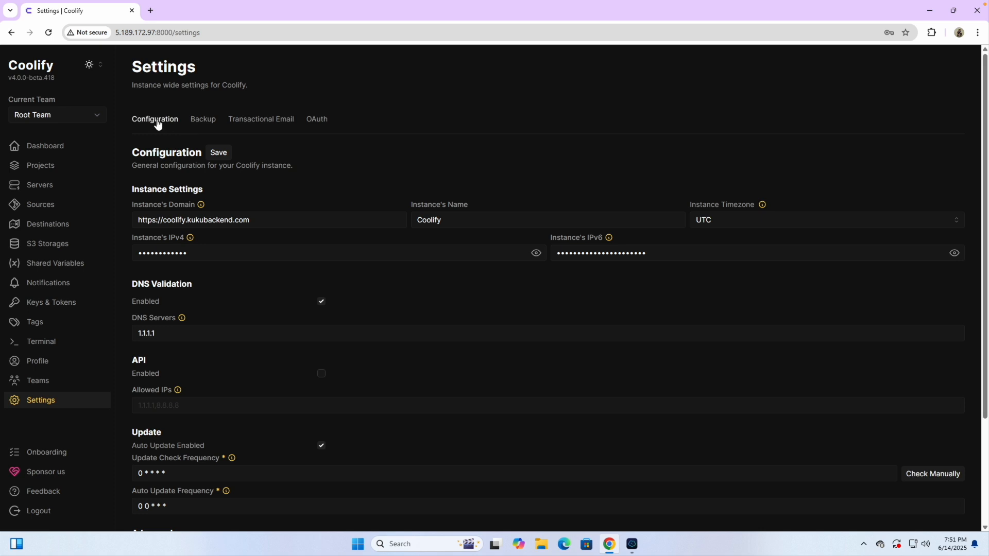
pyautogui.click(208, 126)
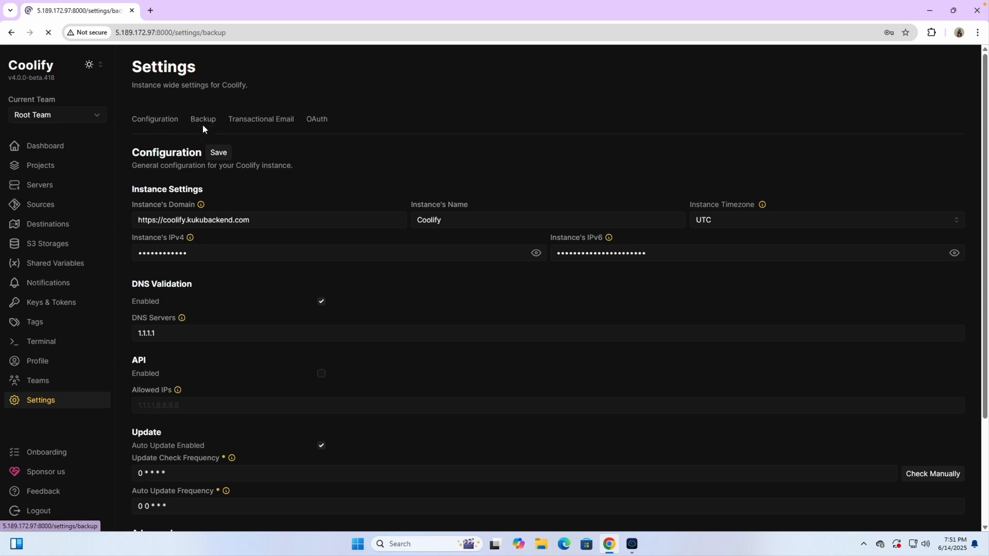
pyautogui.click(261, 120)
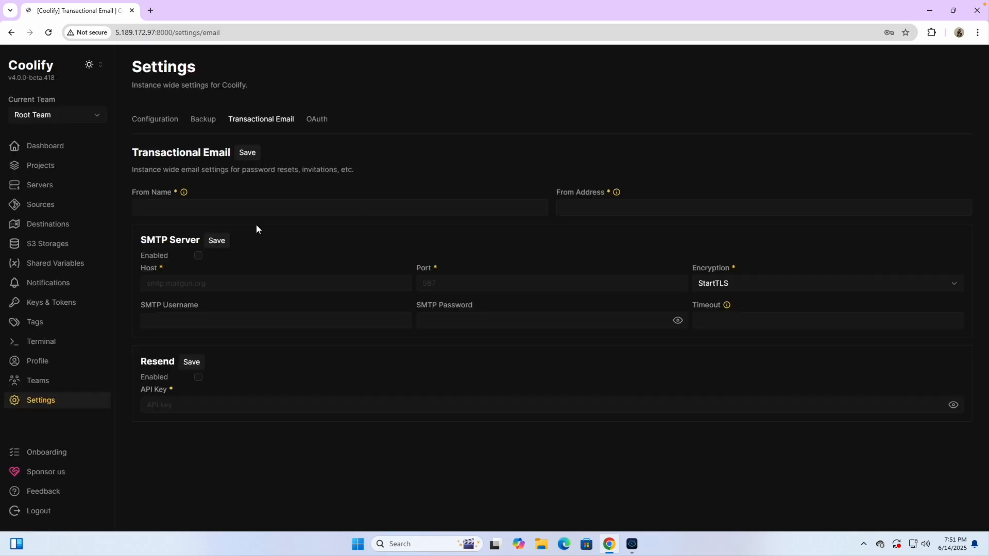
pyautogui.click(316, 120)
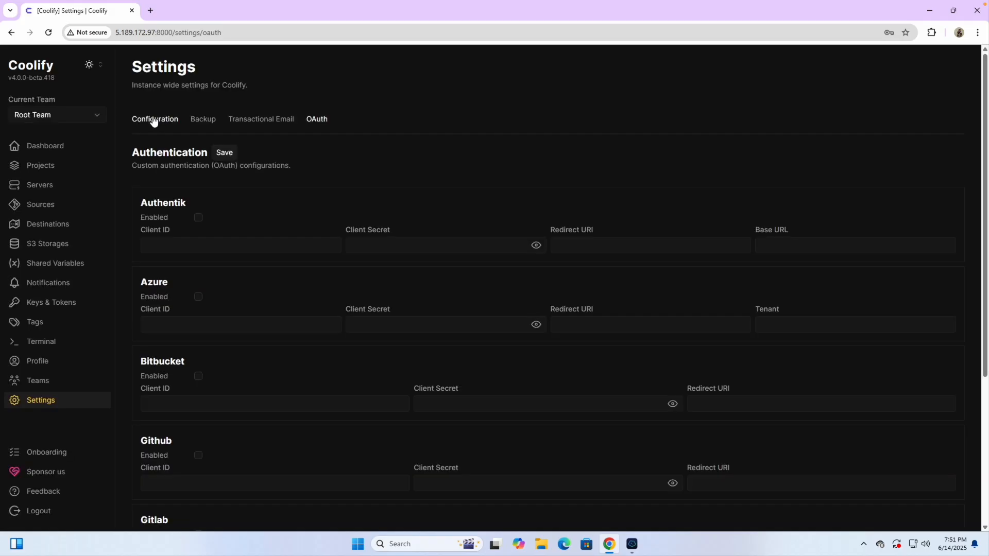
pyautogui.click(155, 123)
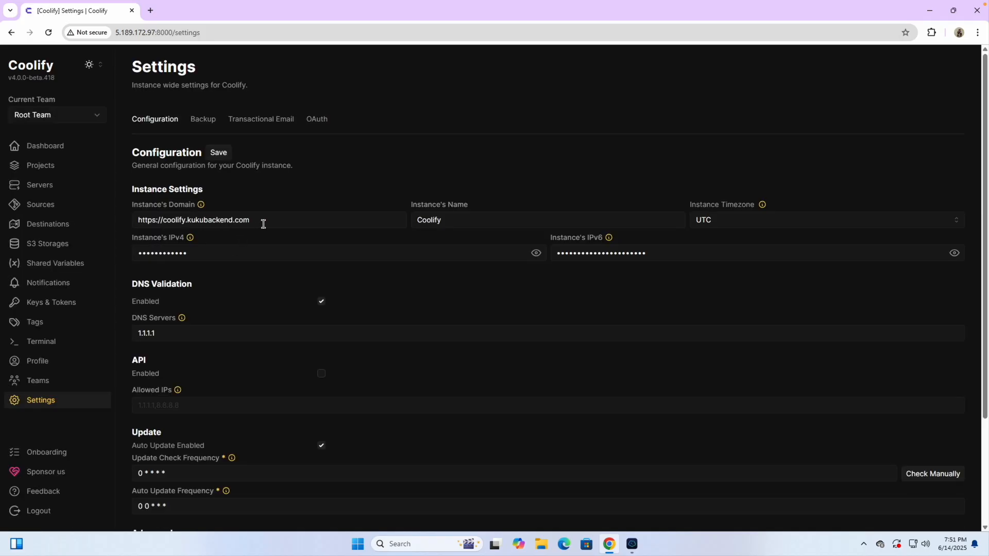
pyautogui.tripleClick(264, 224)
pyautogui.hotkey('ctrl', 'c')
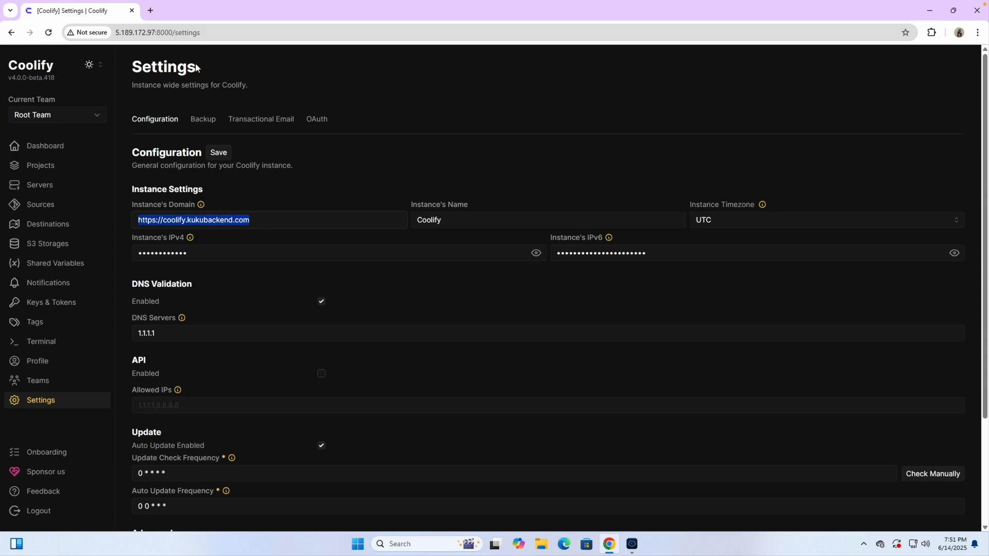
pyautogui.click(150, 11)
pyautogui.hotkey('ctrl', 'v')
pyautogui.press('Return')
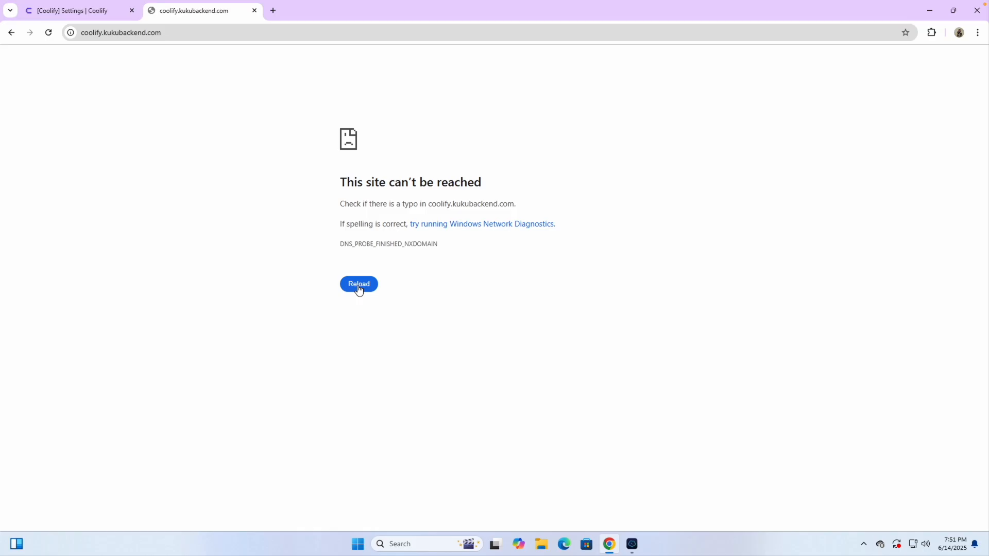
pyautogui.click(255, 10)
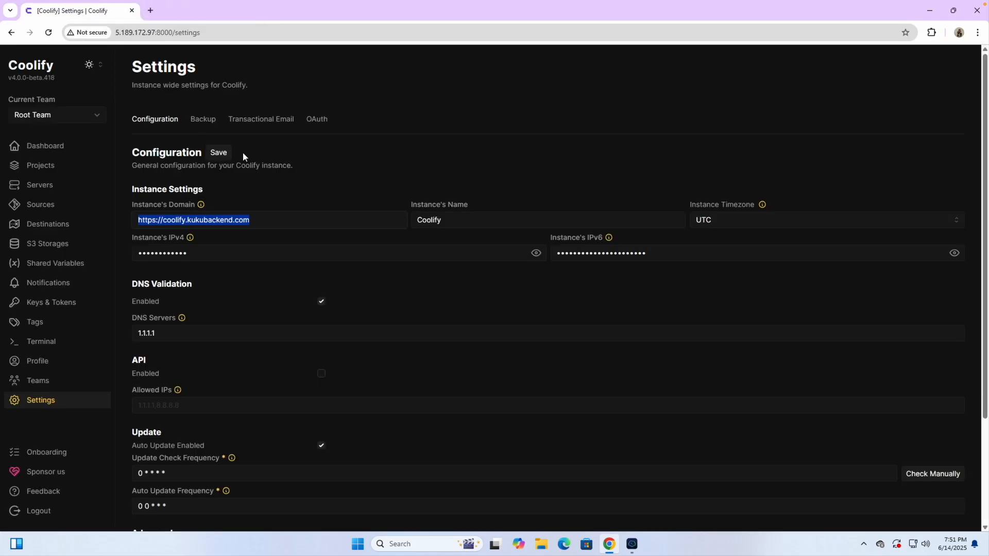
pyautogui.click(266, 186)
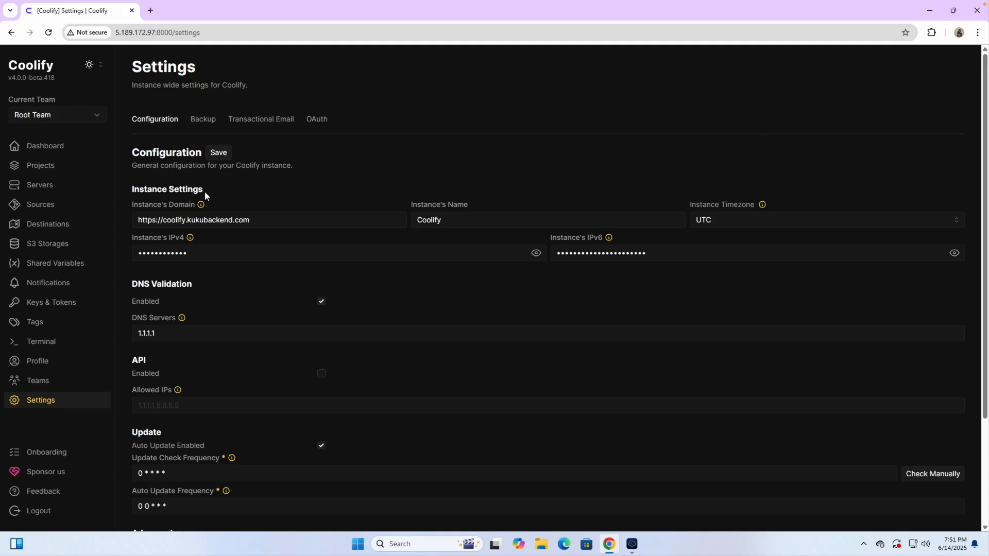
pyautogui.click(49, 148)
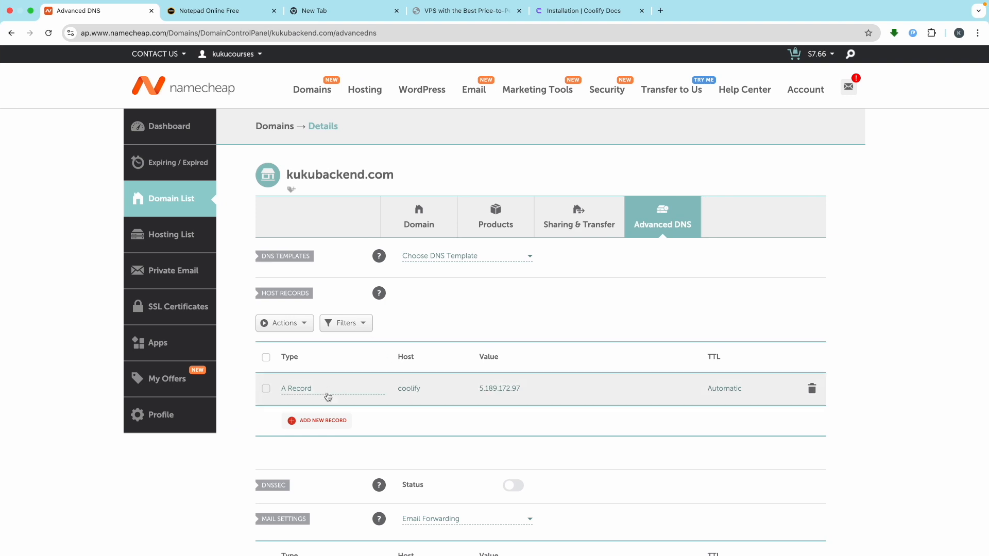
# - Add a second A Record with host @ pointing to 5.189.172.97 and save it
pyautogui.click(309, 420)
pyautogui.scroll(-4, 329, 423)
pyautogui.click(309, 224)
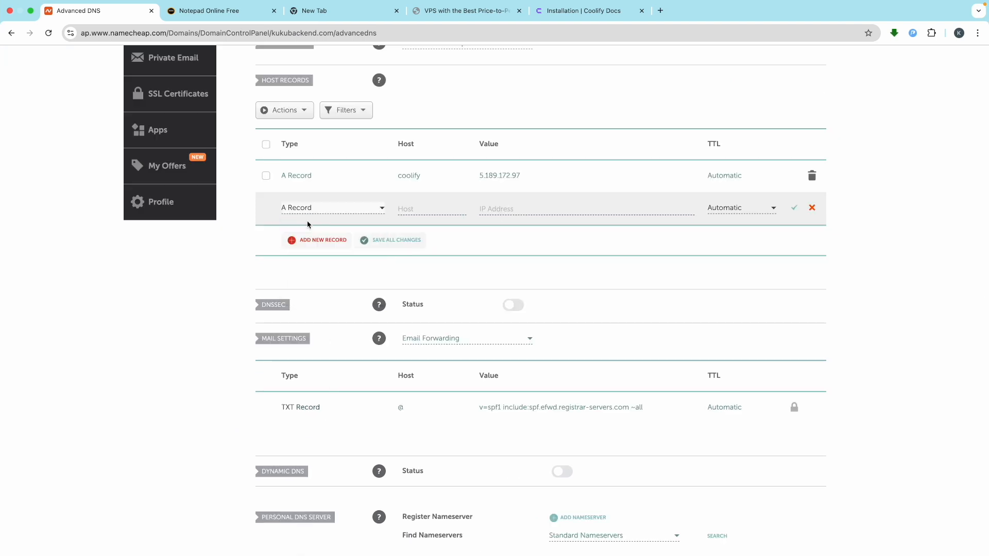
pyautogui.click(420, 212)
pyautogui.scroll(5, 421, 212)
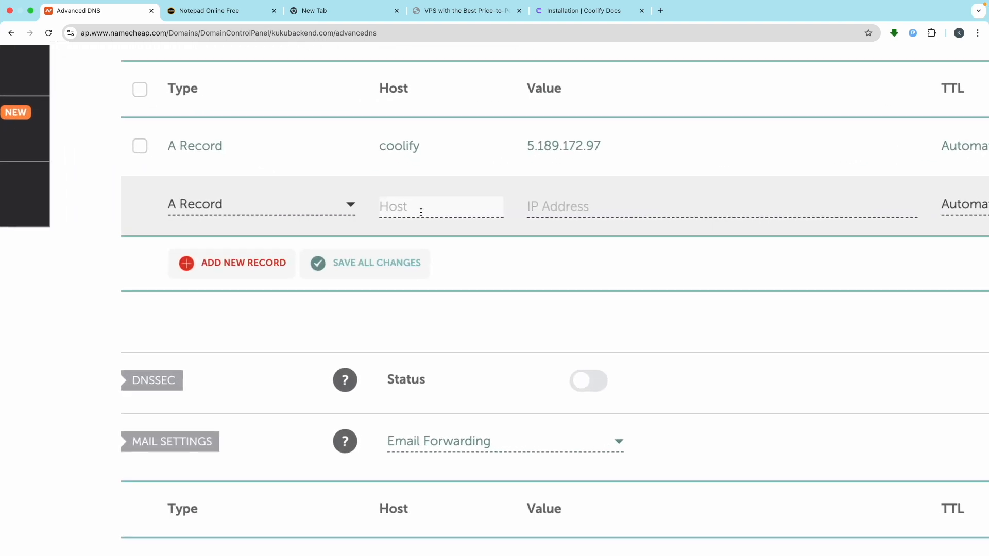
pyautogui.write('@')
pyautogui.click(579, 208)
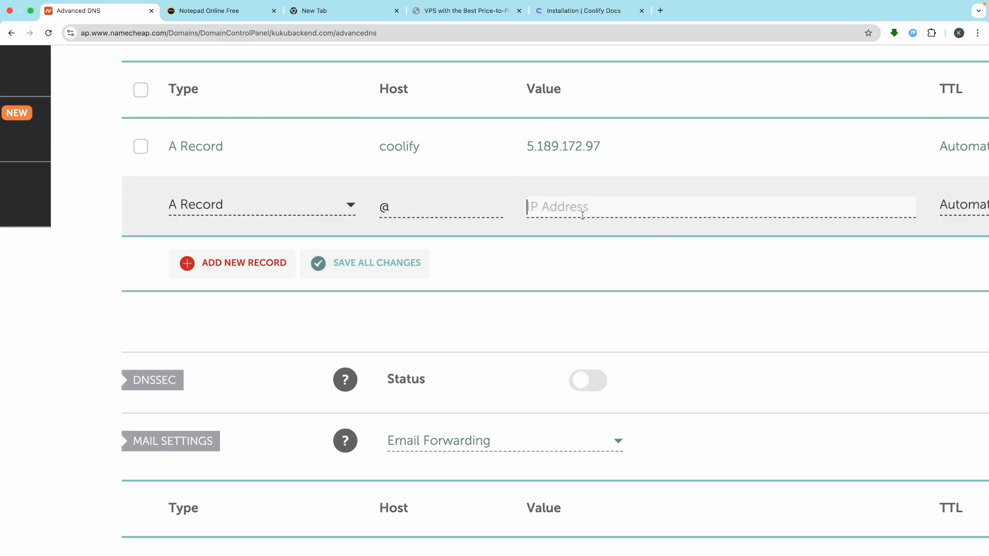
pyautogui.click(605, 270)
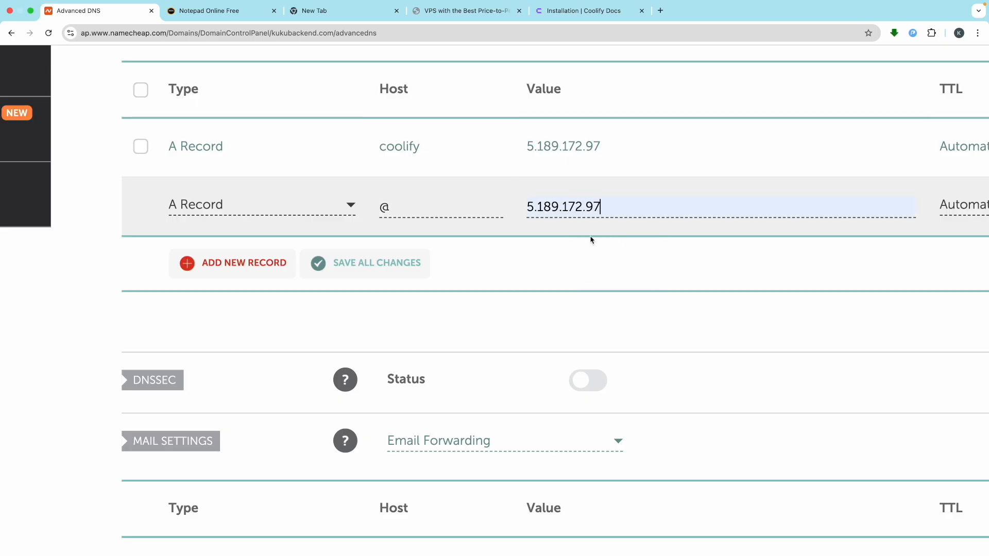
pyautogui.scroll(-5, 577, 256)
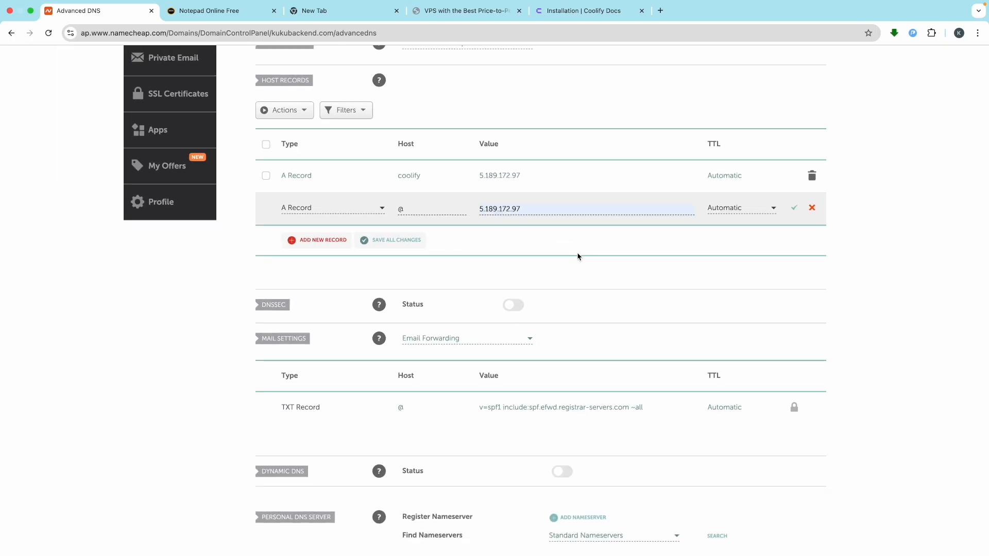
pyautogui.click(792, 209)
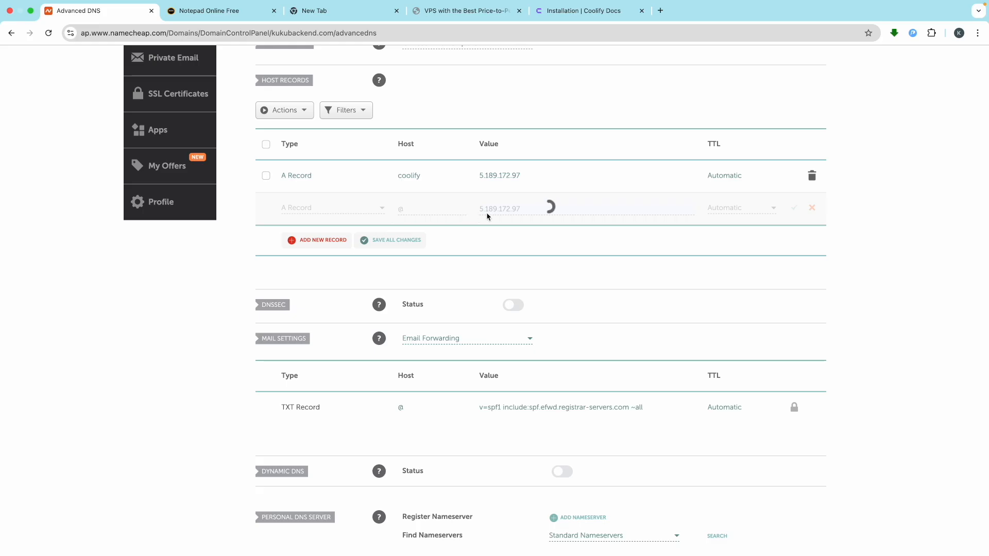
pyautogui.scroll(3, 503, 216)
pyautogui.scroll(-3, 503, 217)
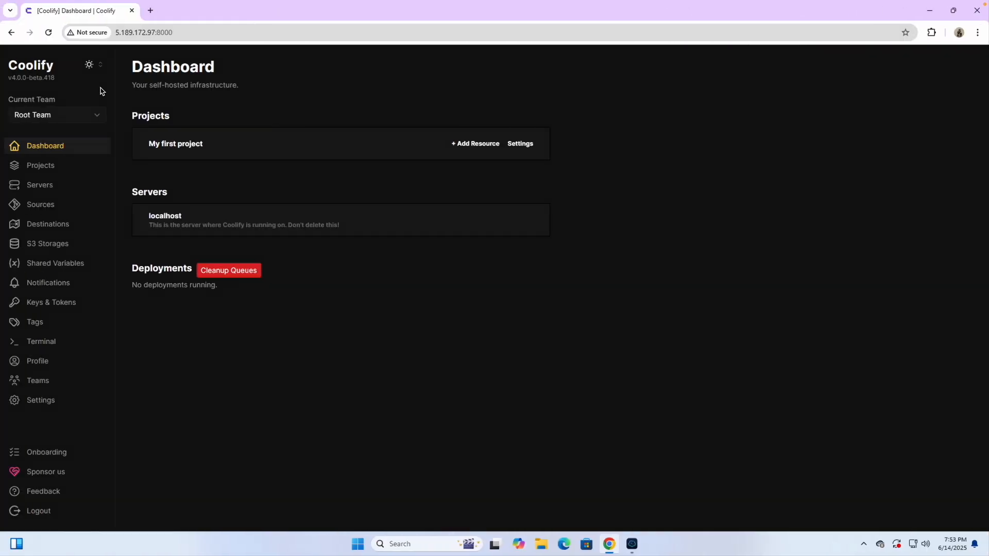
# - Try loading coolify.kukubackend.com in a new tab and close it when it stays unreachable
pyautogui.click(150, 10)
pyautogui.hotkey('ctrl', 'v')
pyautogui.press('Return')
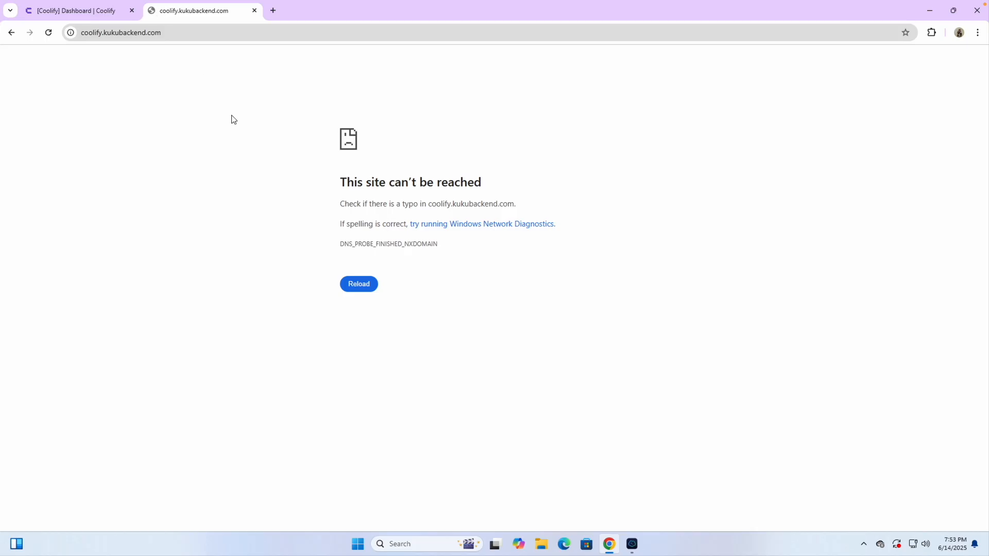
pyautogui.click(353, 285)
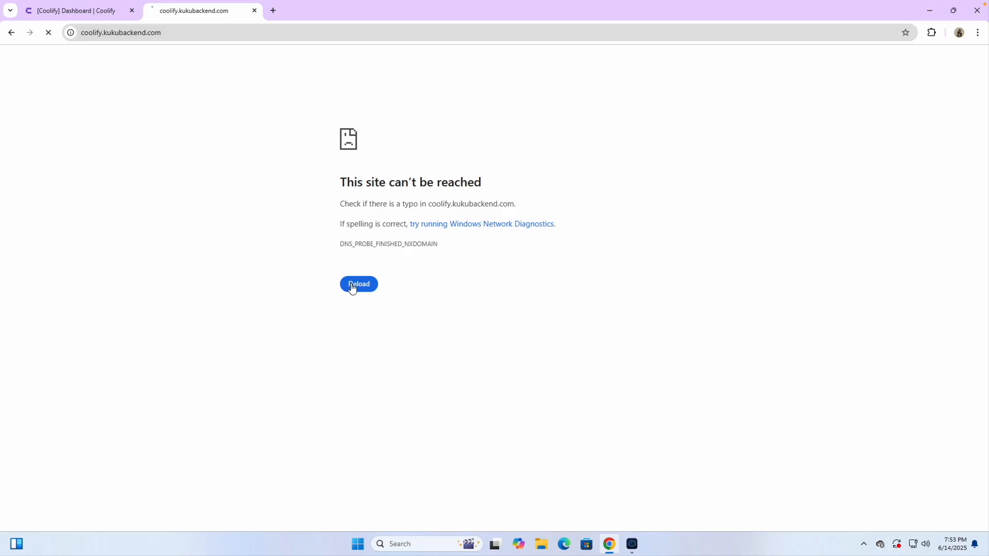
pyautogui.click(255, 11)
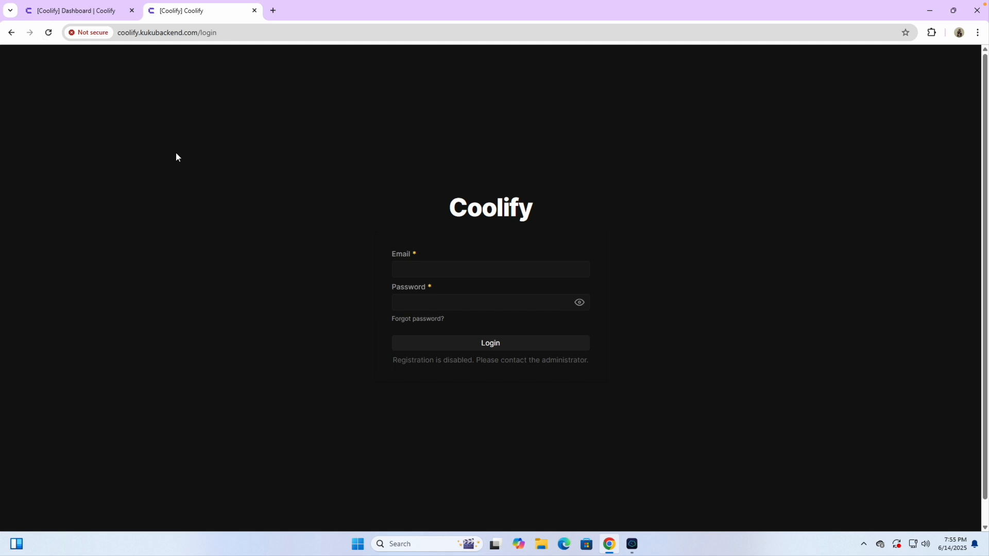
# - Sign in to Coolify with the saved account e-mail and the password copied from the notes
pyautogui.click(404, 265)
pyautogui.click(479, 292)
pyautogui.click(452, 309)
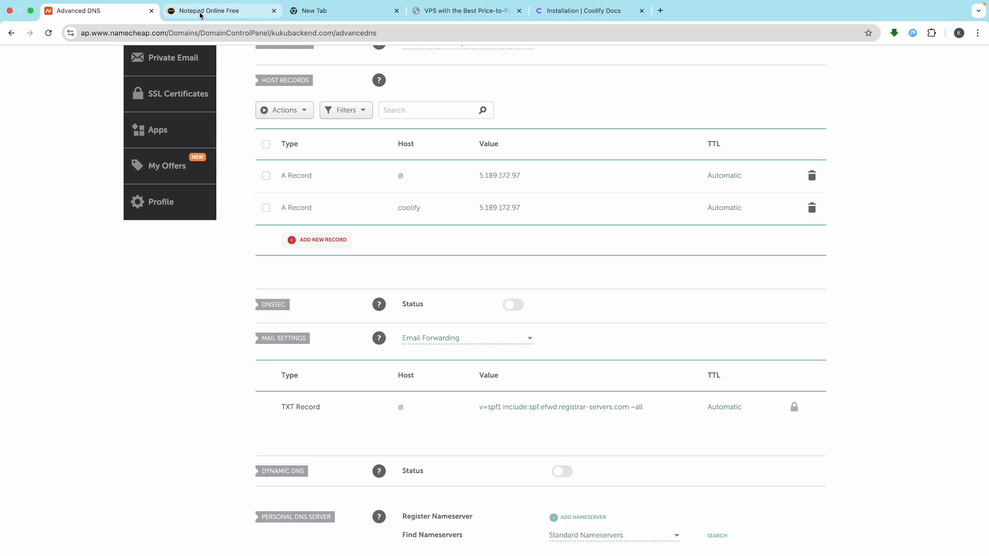
pyautogui.click(200, 14)
pyautogui.click(253, 268)
pyautogui.moveTo(238, 255); pyautogui.dragTo(111, 257)
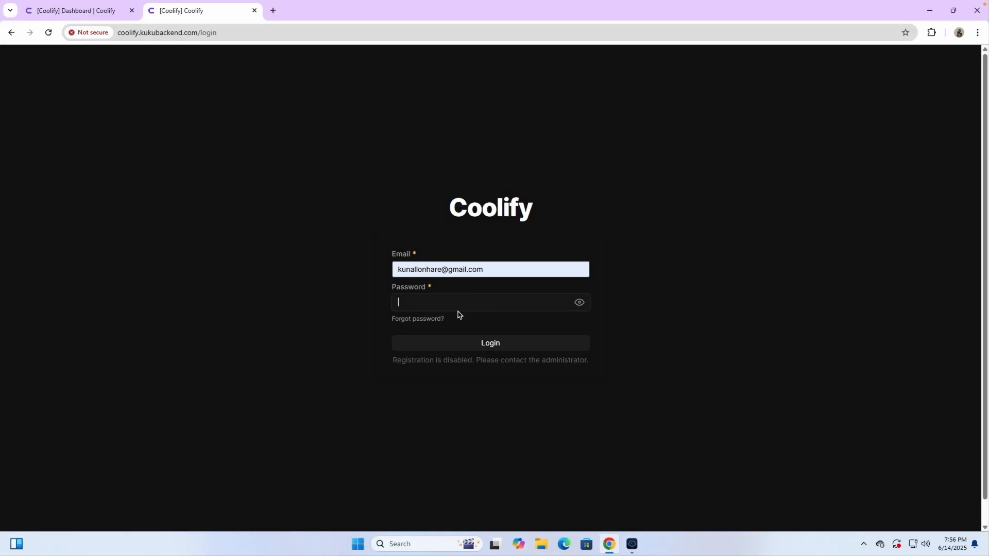
pyautogui.hotkey('ctrl', 'v')
pyautogui.click(467, 343)
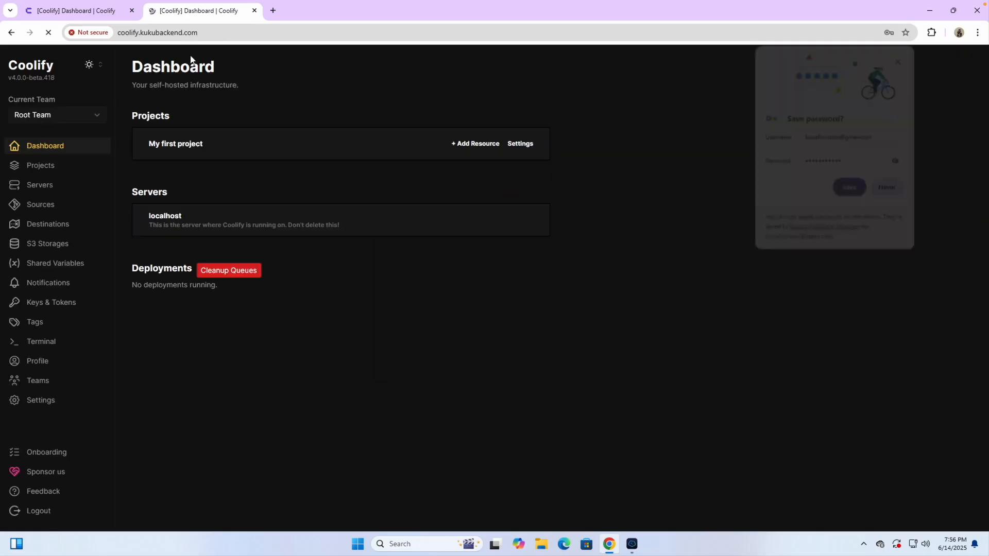
# - Decline saving the password, close duplicate dashboard tabs, dismiss both popups, and open Projects
pyautogui.click(182, 37)
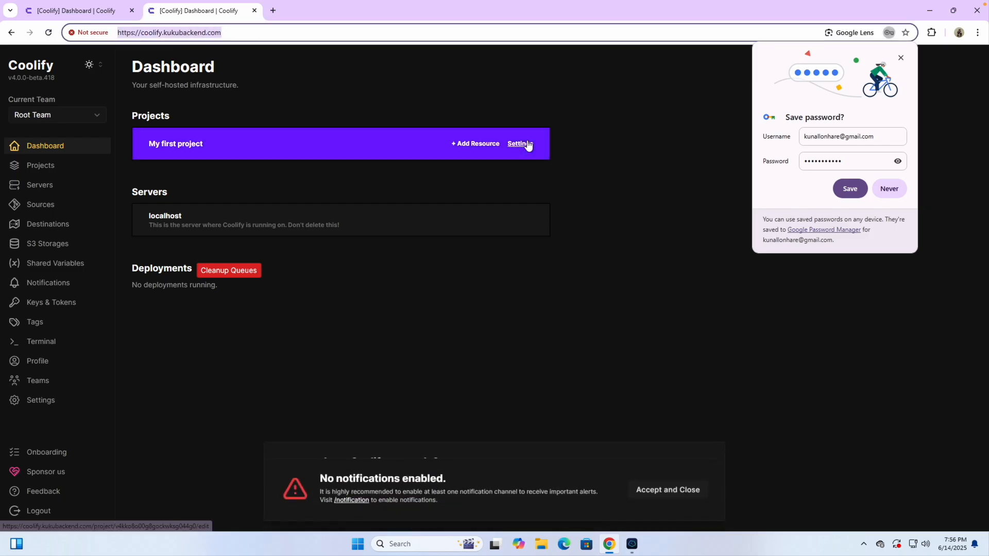
pyautogui.click(852, 189)
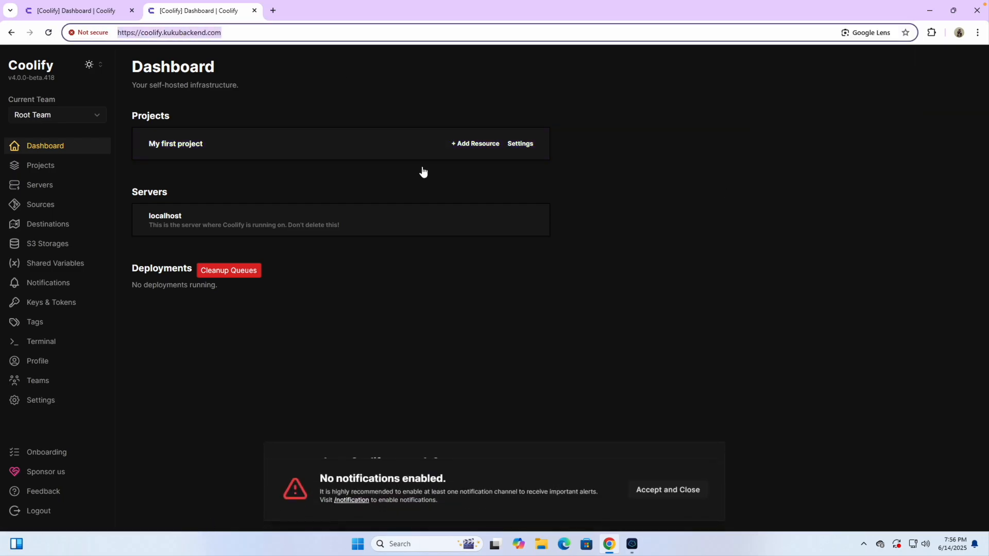
pyautogui.click(186, 88)
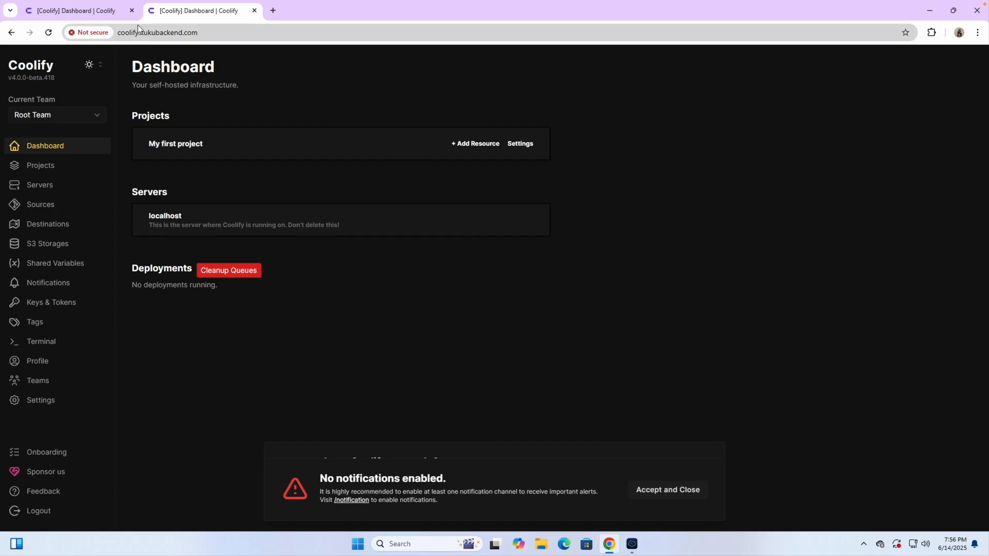
pyautogui.click(132, 10)
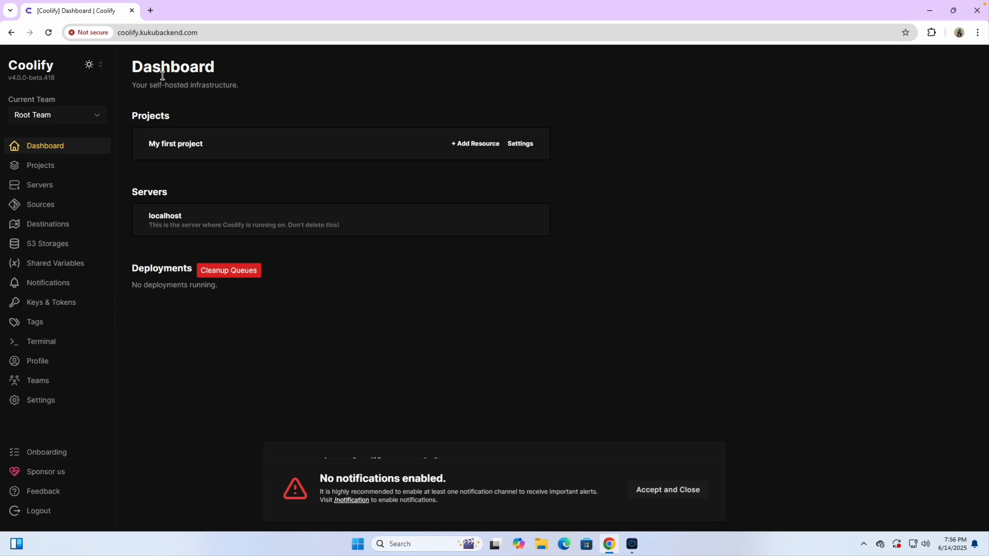
pyautogui.click(663, 493)
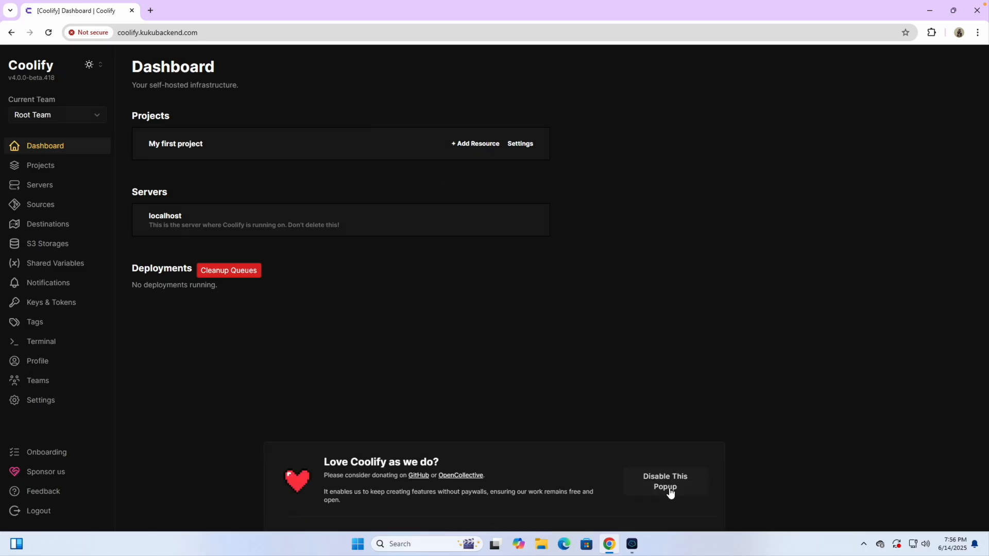
pyautogui.click(678, 480)
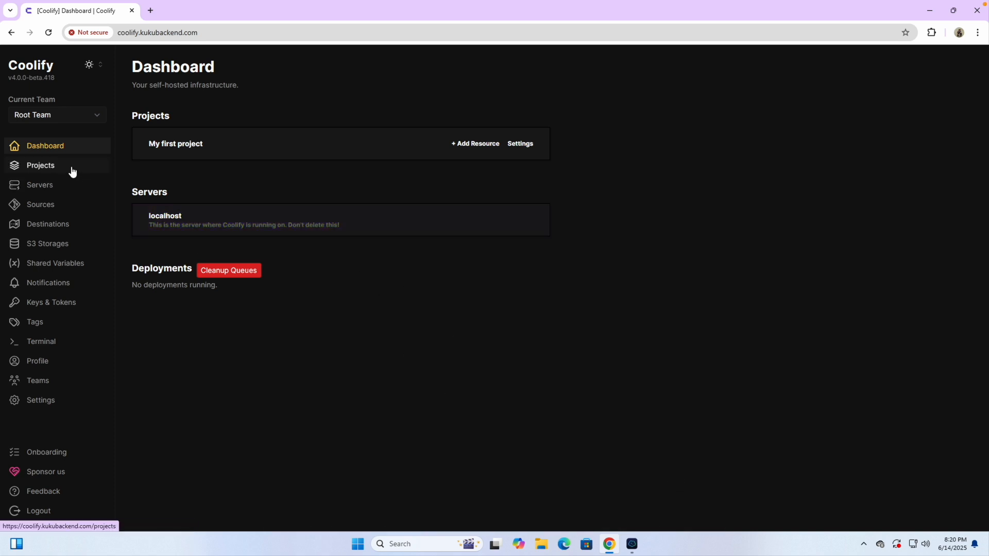
pyautogui.click(66, 165)
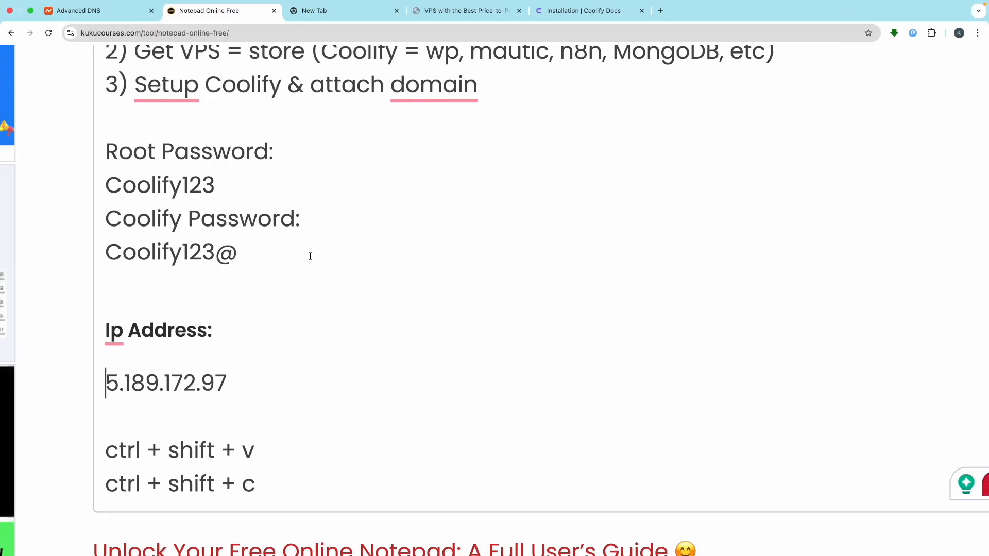
# - Below the shortcut notes, start a new line reading 'projects - websites()'
pyautogui.scroll(-5, 309, 254)
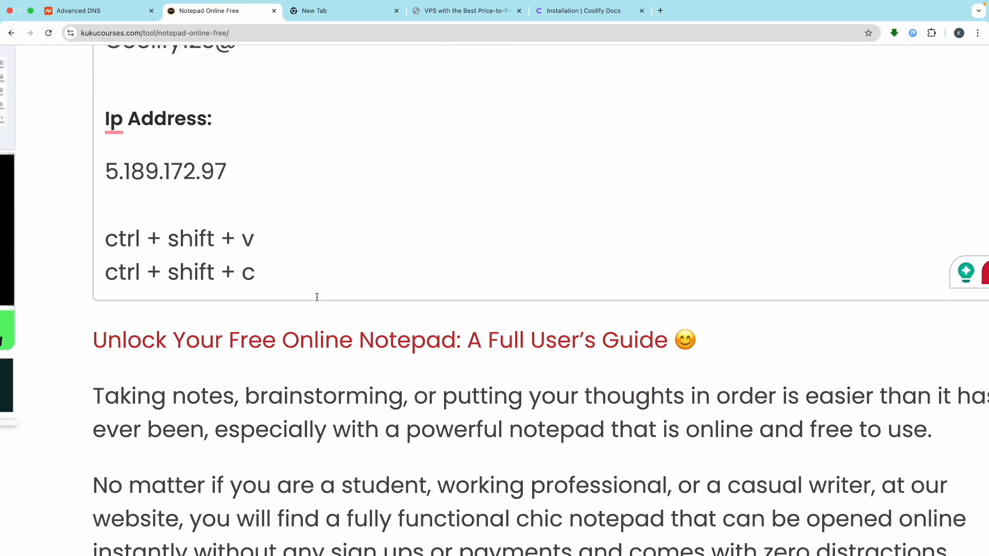
pyautogui.click(282, 284)
pyautogui.press('Return')
pyautogui.press('Return')
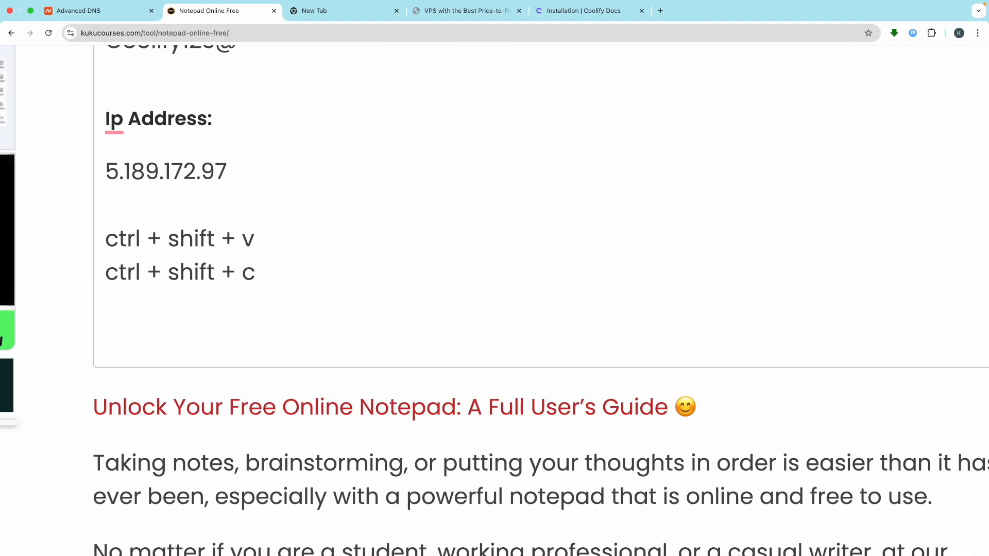
pyautogui.write('projects')
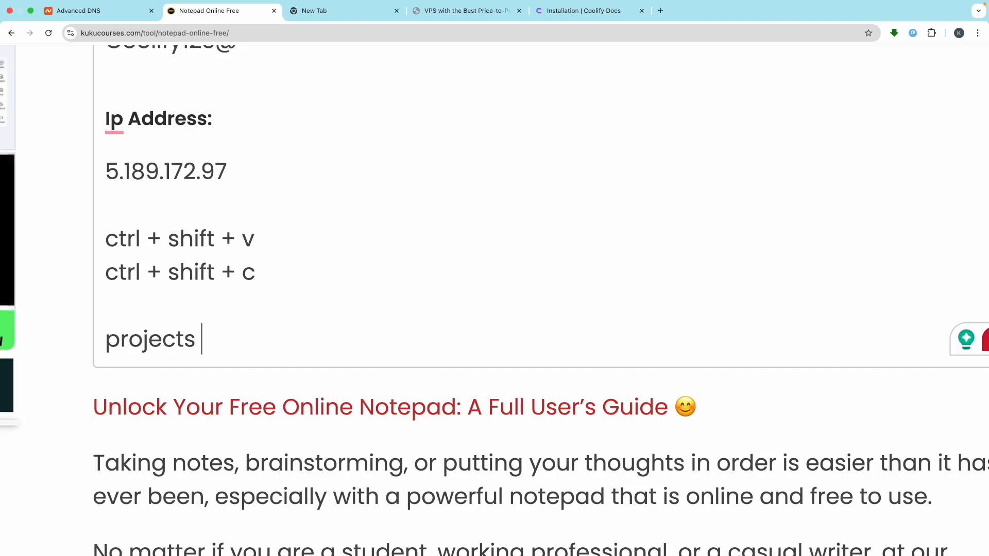
pyautogui.write(' ()')
pyautogui.click(201, 339)
pyautogui.write('(websites')
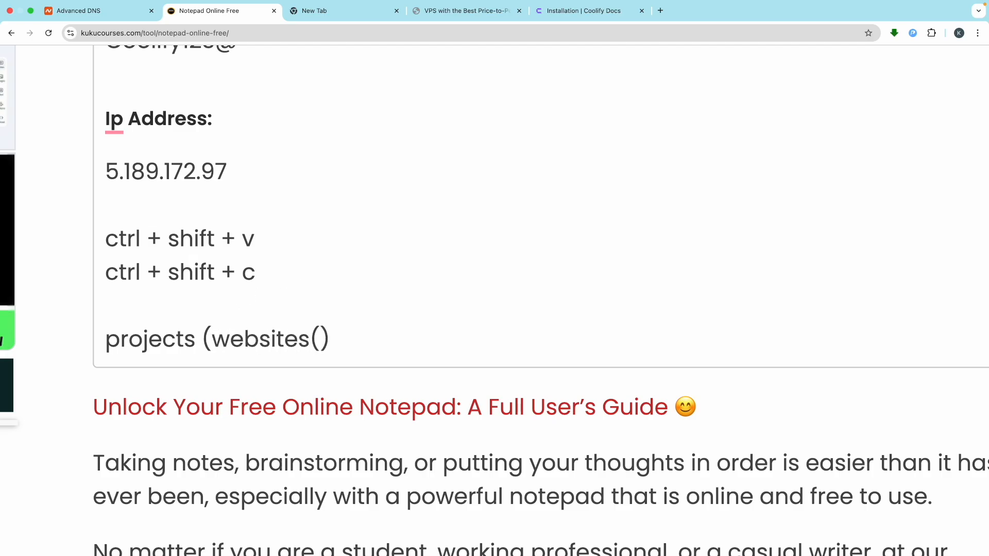
pyautogui.write(')')
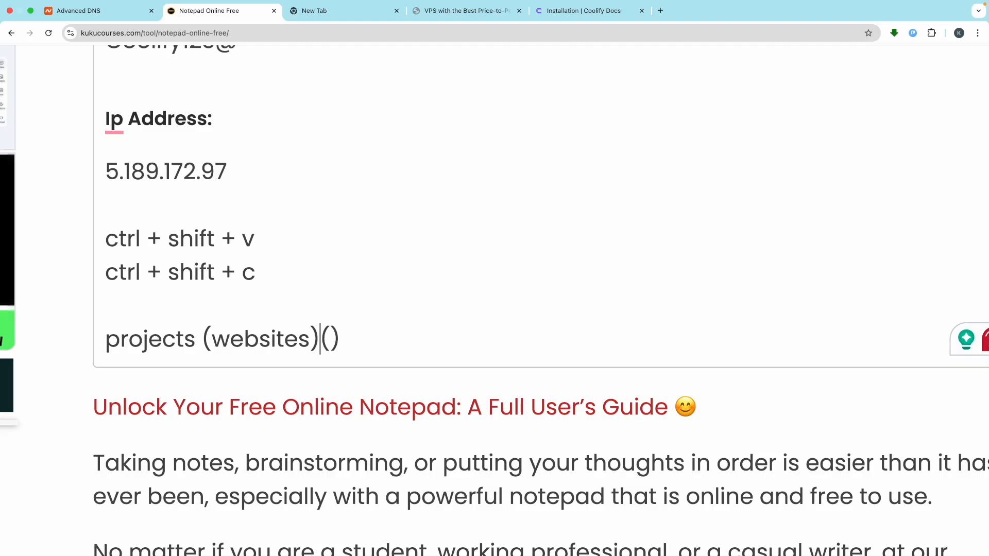
pyautogui.press('BackSpace')
pyautogui.press('Left')
pyautogui.press('Left')
pyautogui.press('Left')
pyautogui.press('Left')
pyautogui.press('Left')
pyautogui.press('Left')
pyautogui.press('Left')
pyautogui.press('Left')
pyautogui.press('Left')
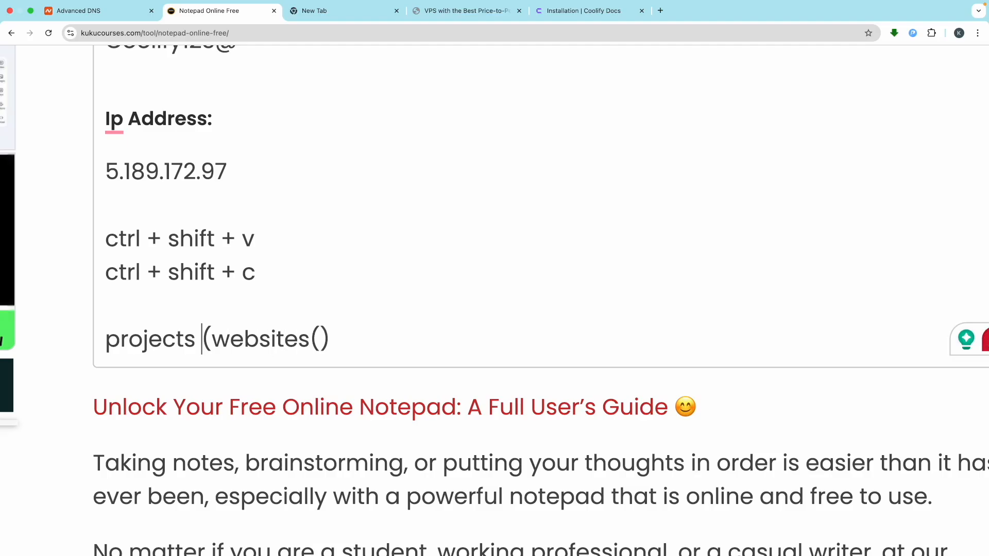
pyautogui.press('Delete')
pyautogui.write('-')
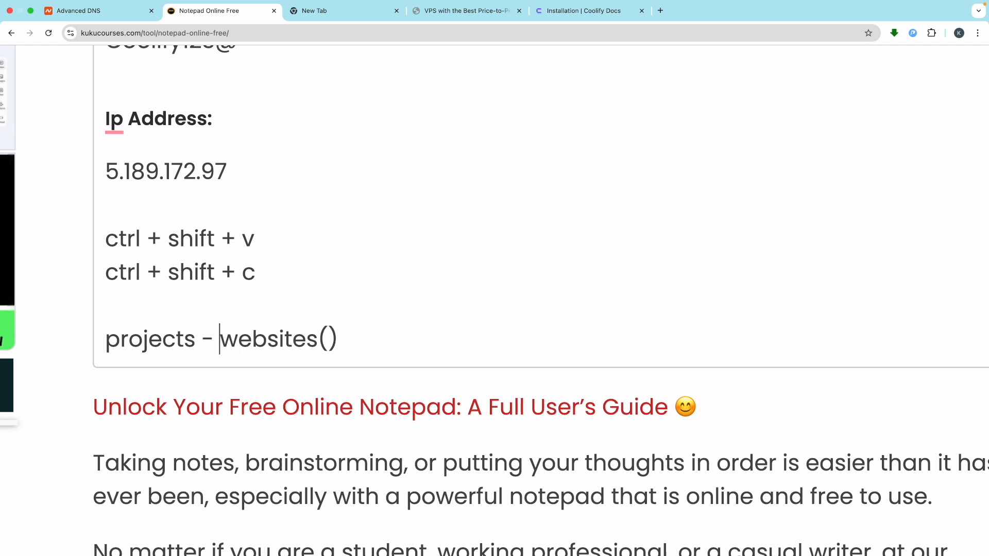
# - Fill the parentheses with 'e-commerce, blog, etc' and begin a fresh line
pyautogui.click(328, 341)
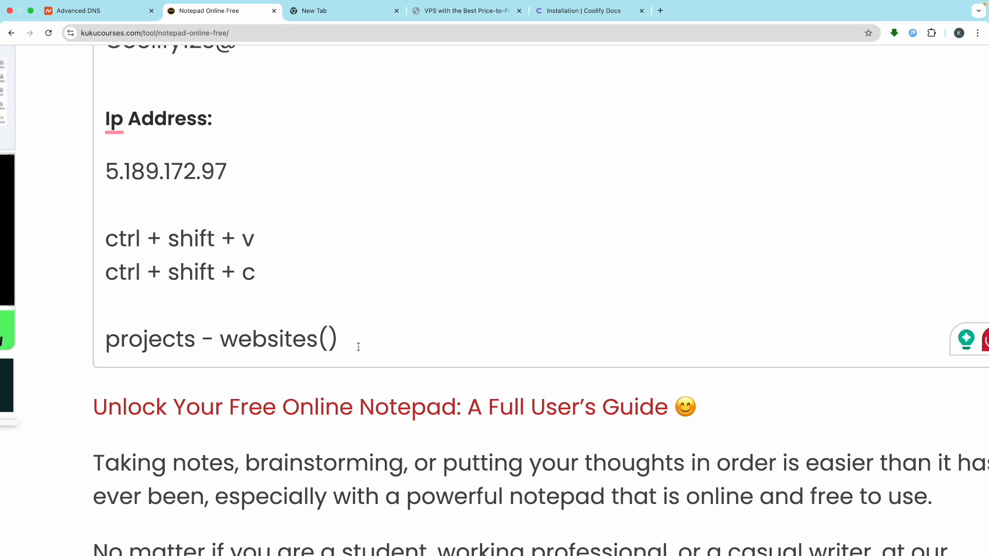
pyautogui.write('wp')
pyautogui.press('BackSpace')
pyautogui.press('BackSpace')
pyautogui.write('e-com')
pyautogui.write('merce, ')
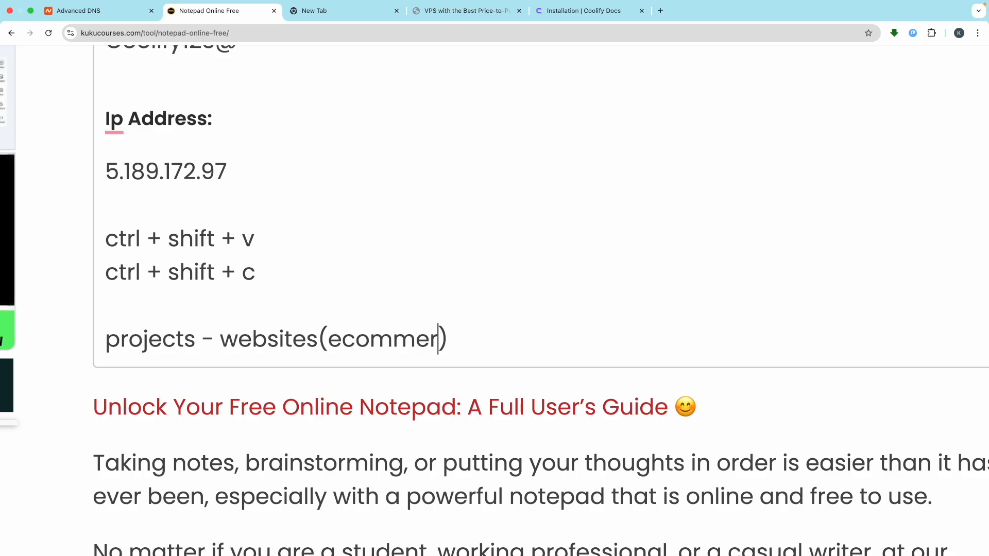
pyautogui.write('blog')
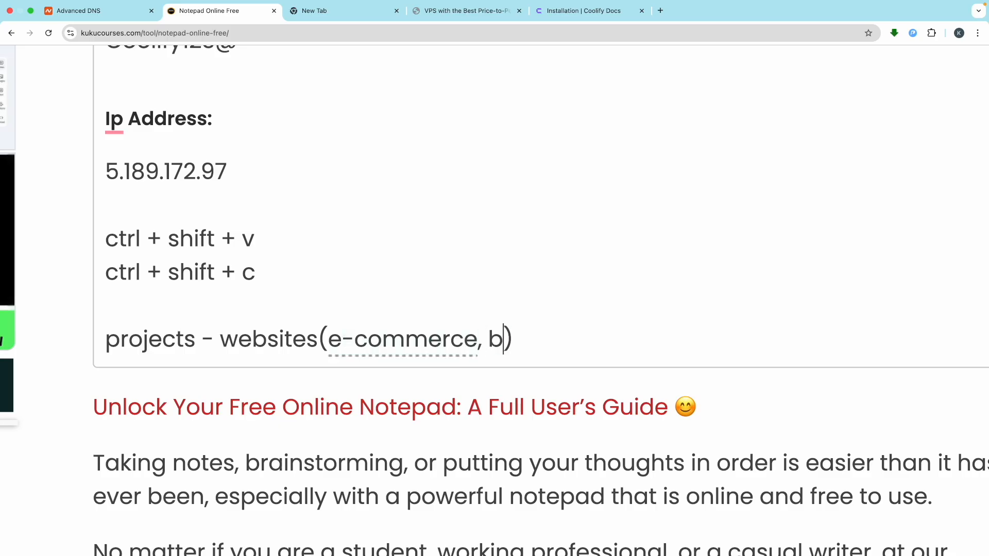
pyautogui.write(', etc')
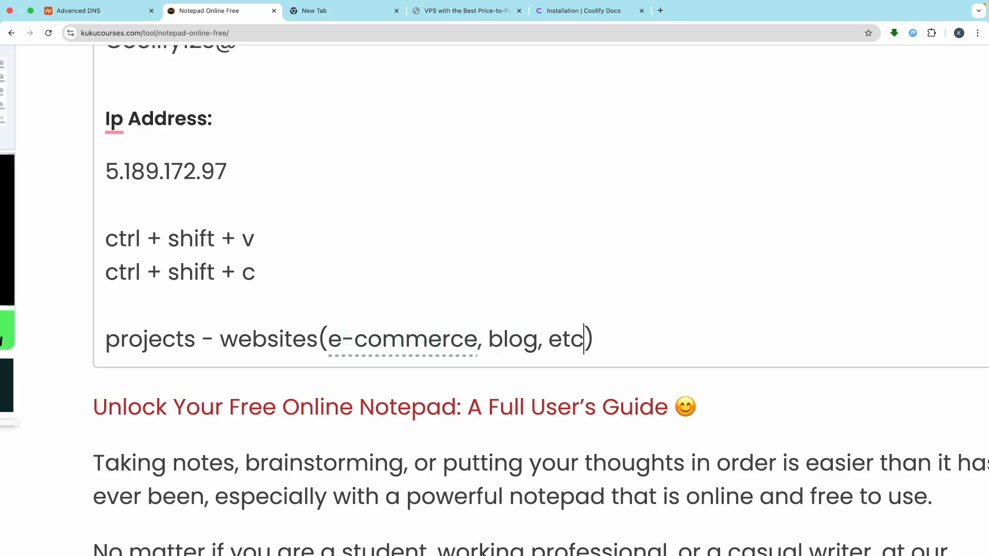
pyautogui.moveTo(330, 352)
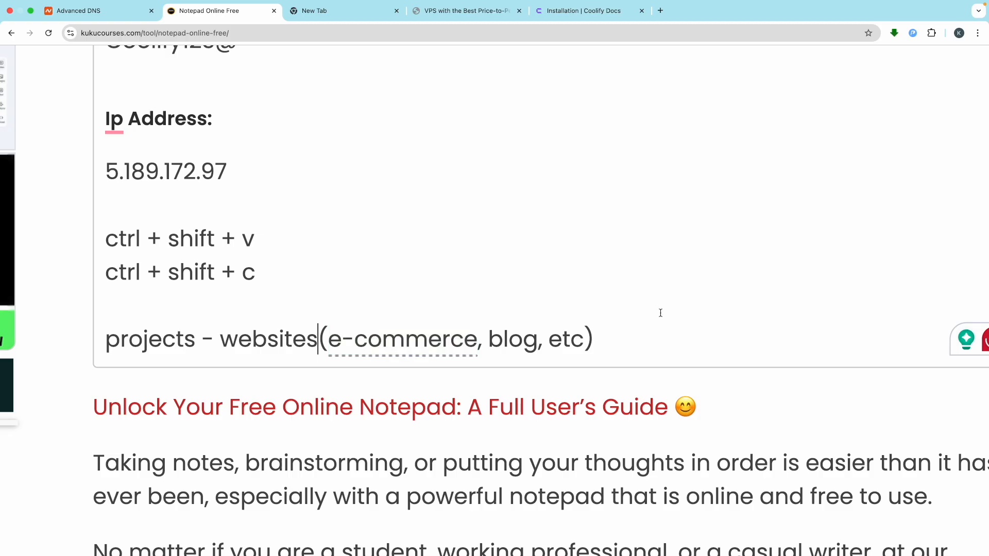
pyautogui.press('Return')
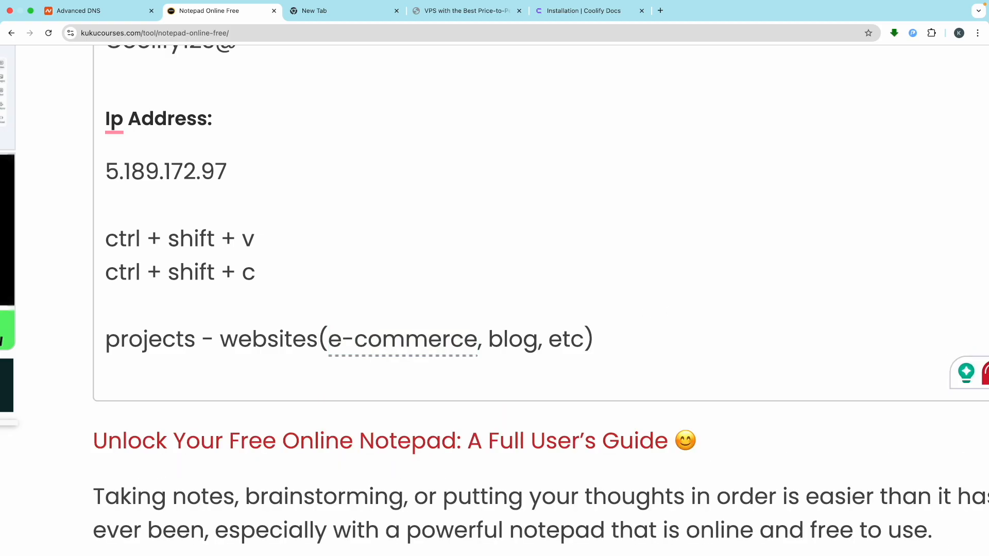
# - Type the line 'project - email marketing (mautic, etc)', fixing the misspelled 'matuic'
pyautogui.write('project - email marketing (matu')
pyautogui.write('ic')
pyautogui.press('BackSpace')
pyautogui.press('BackSpace')
pyautogui.press('BackSpace')
pyautogui.press('BackSpace')
pyautogui.write('utic,')
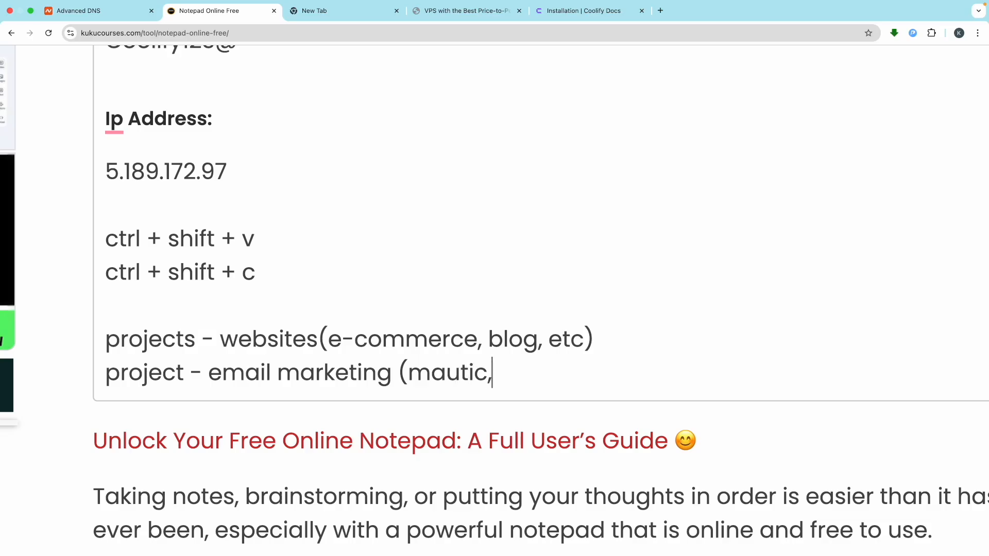
pyautogui.write(' etc)')
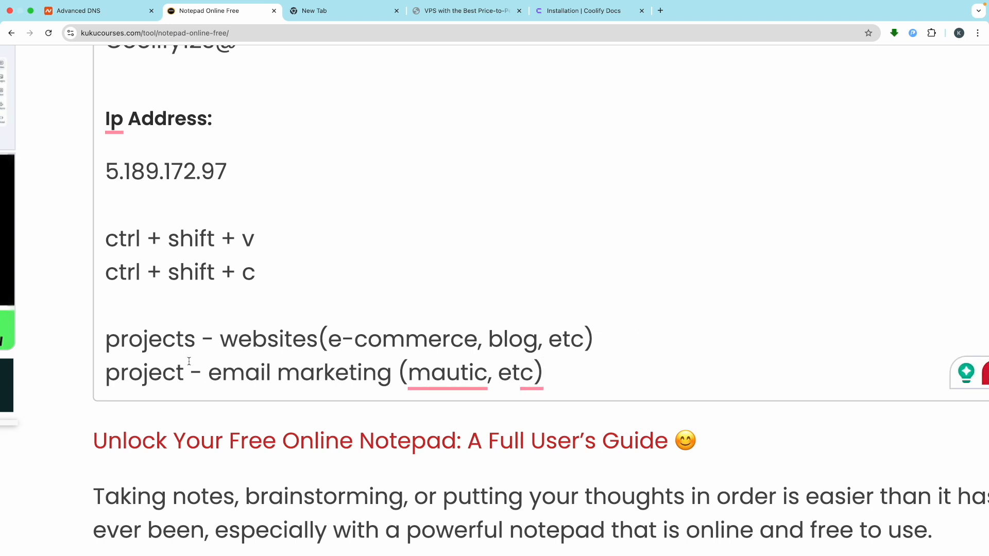
# - Change 'projects' to 'project' on the websites line and reselect the word 'project'
pyautogui.press('Delete')
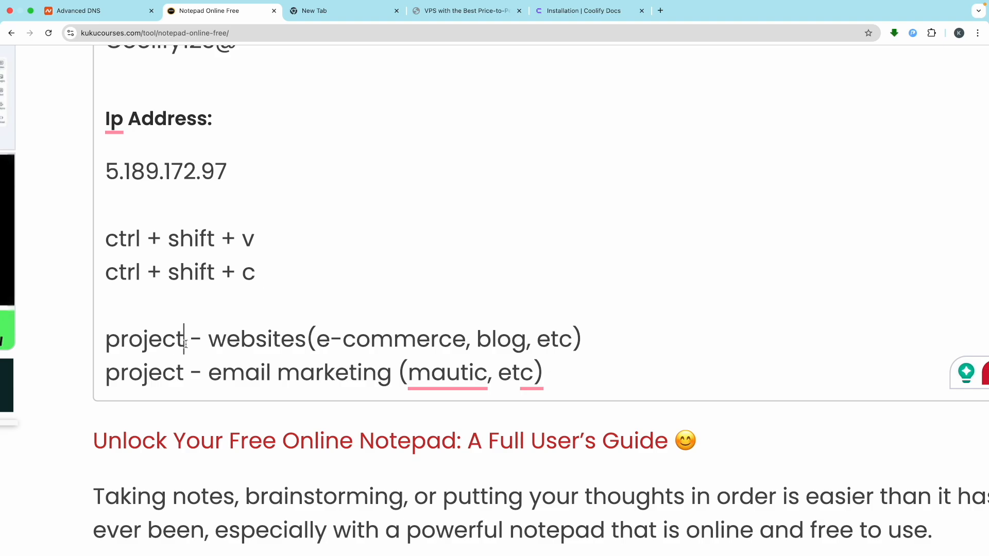
pyautogui.doubleClick(154, 350)
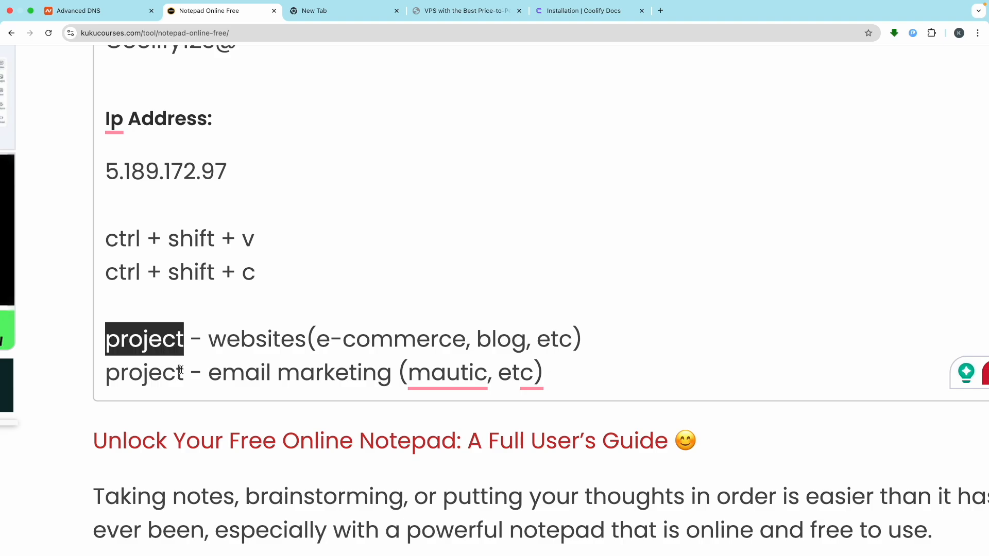
pyautogui.click(309, 335)
pyautogui.click(450, 332)
pyautogui.moveTo(461, 332); pyautogui.dragTo(421, 332)
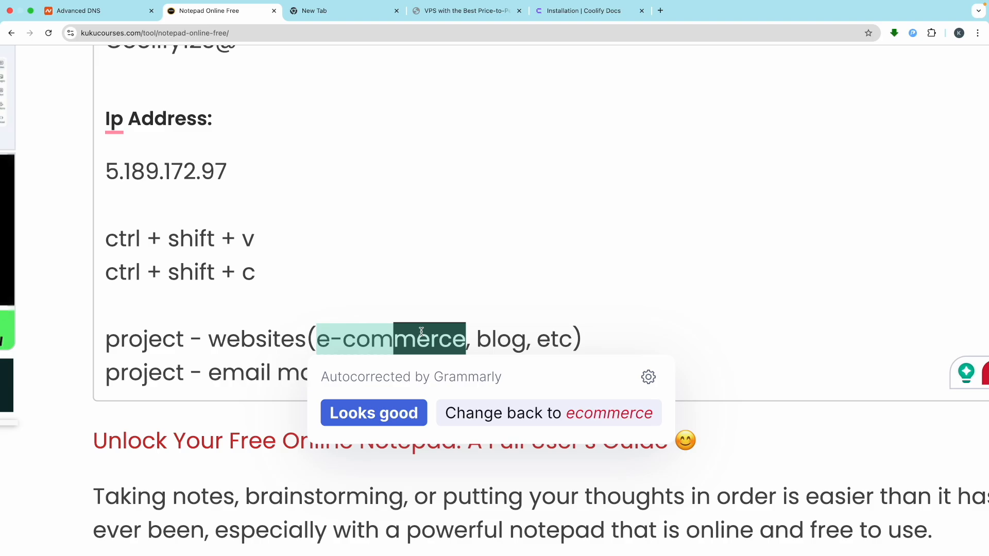
pyautogui.click(520, 335)
pyautogui.doubleClick(137, 350)
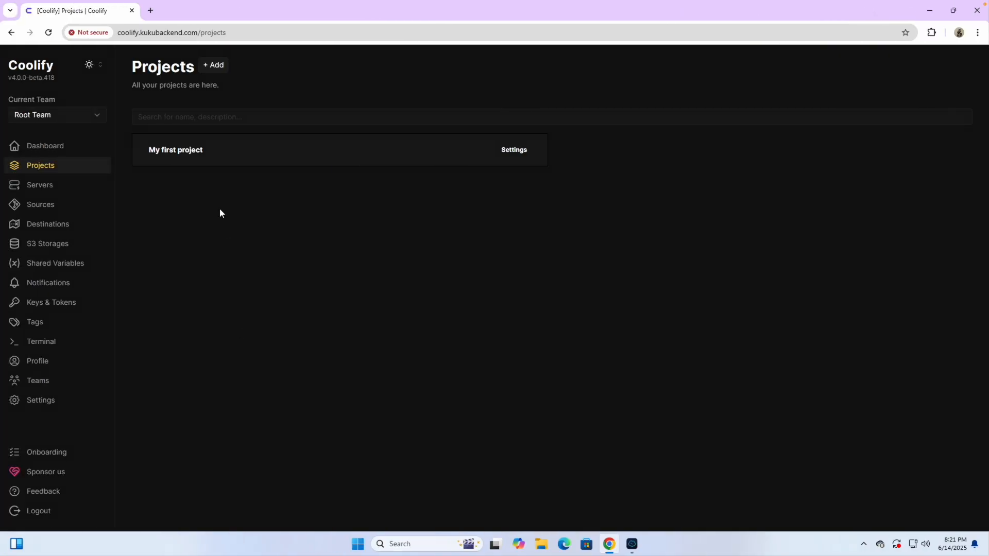
# - Create a new project named Websites and return to the Projects list
pyautogui.click(213, 65)
pyautogui.click(374, 256)
pyautogui.write('Websites')
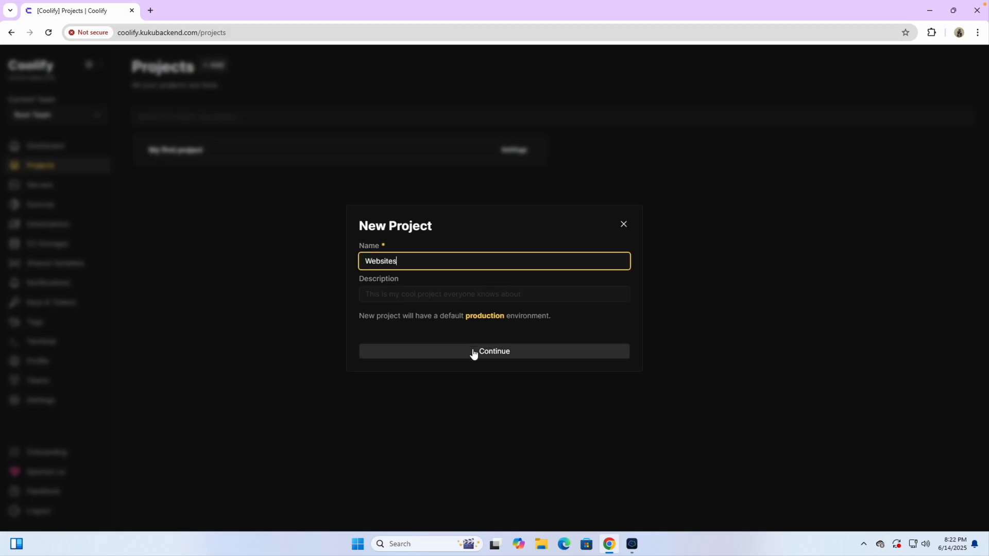
pyautogui.click(475, 357)
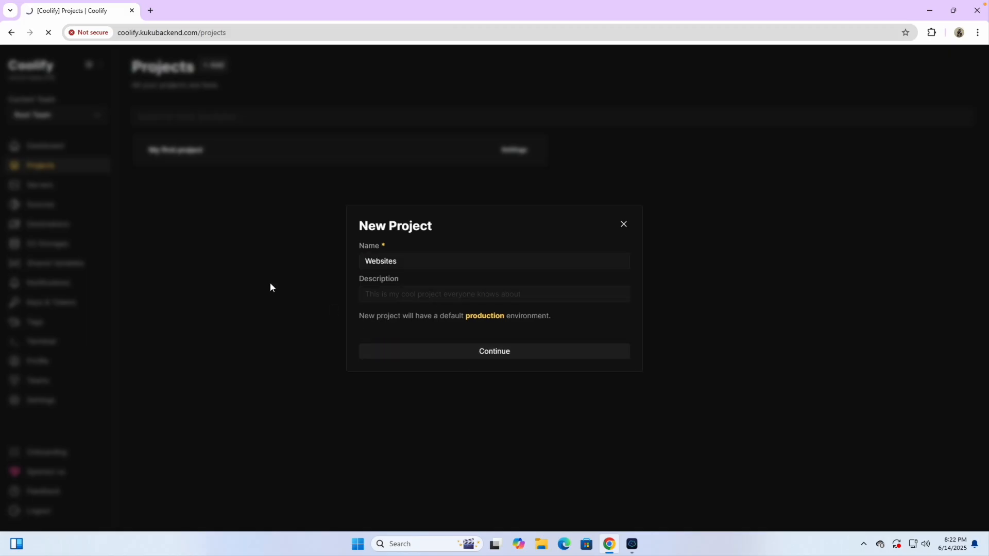
pyautogui.click(48, 167)
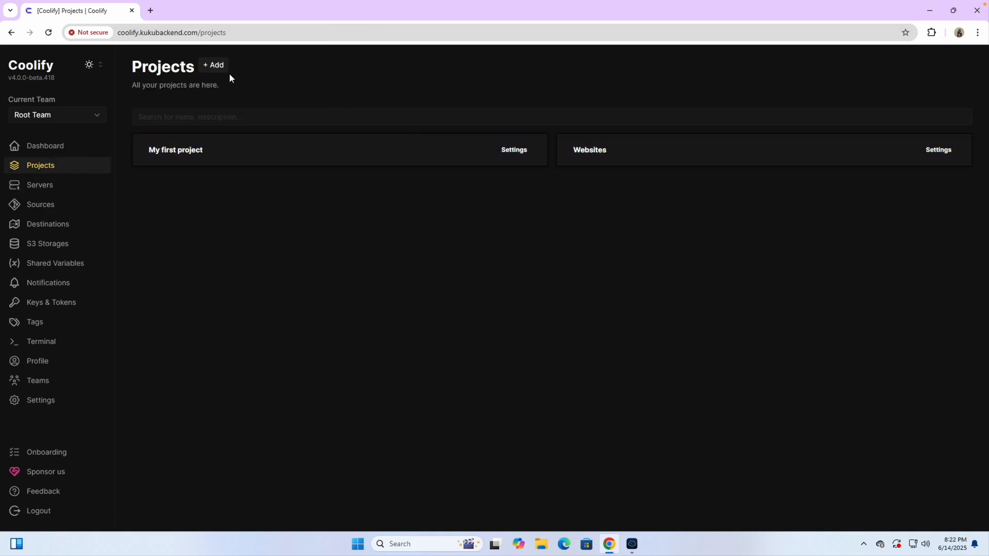
# - Create a second project named Automations and return to the Projects list
pyautogui.click(211, 66)
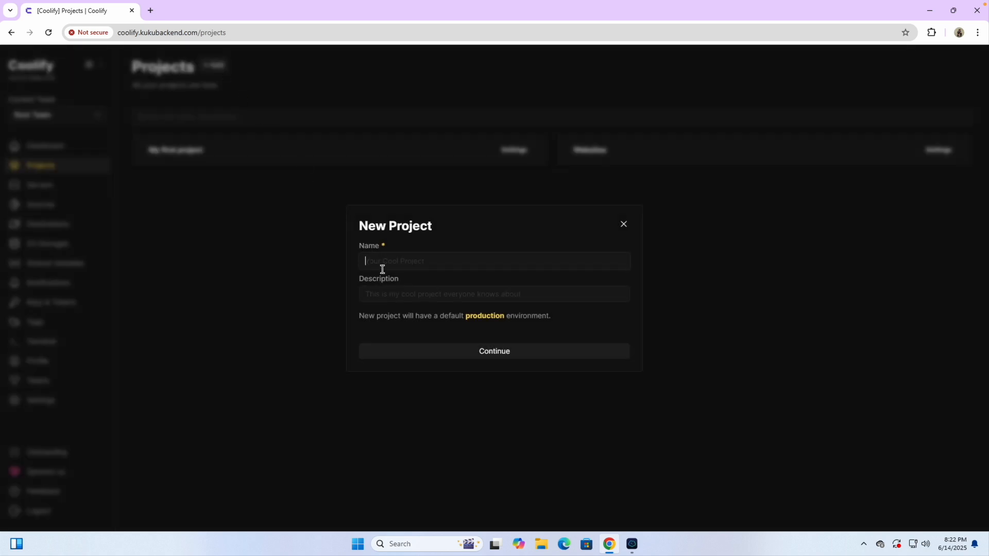
pyautogui.write('Automations')
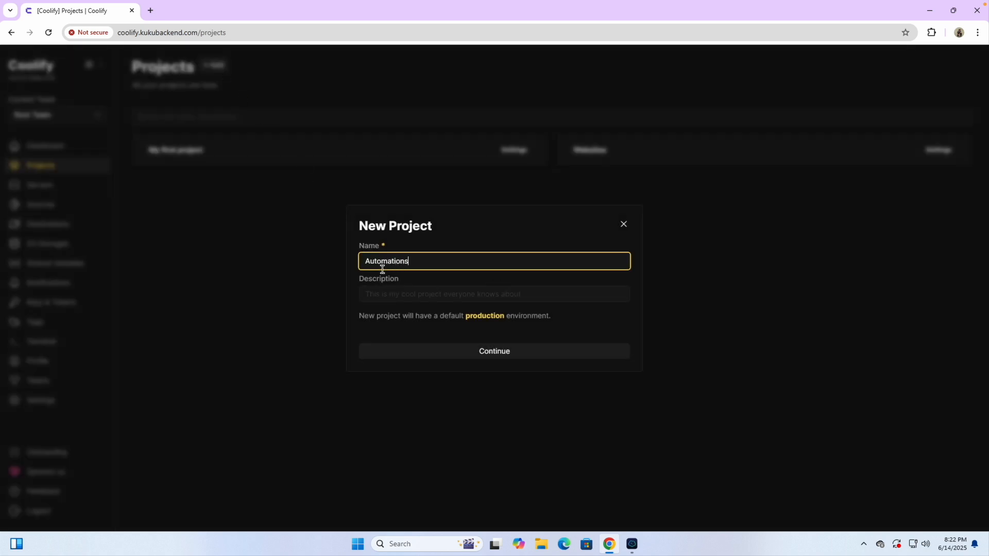
pyautogui.click(484, 355)
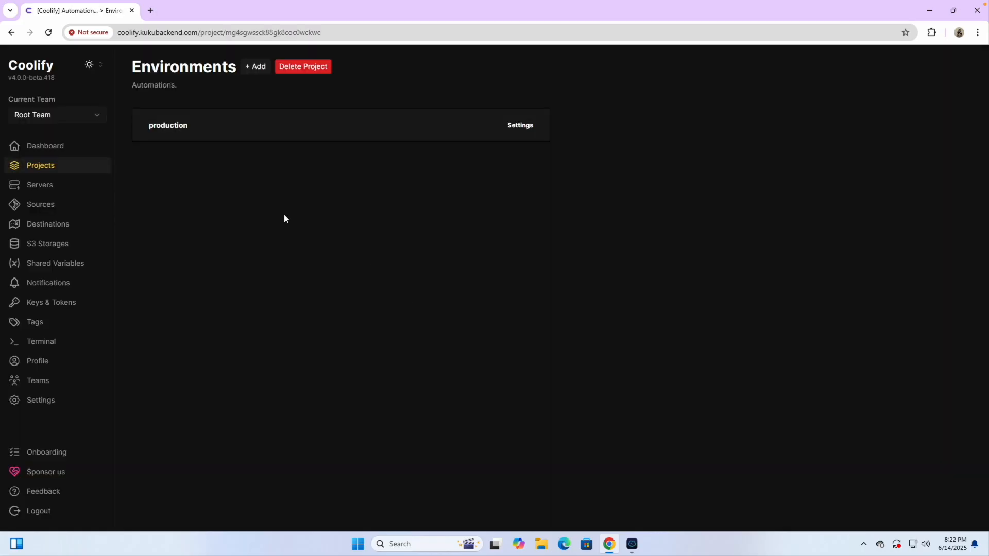
pyautogui.click(70, 170)
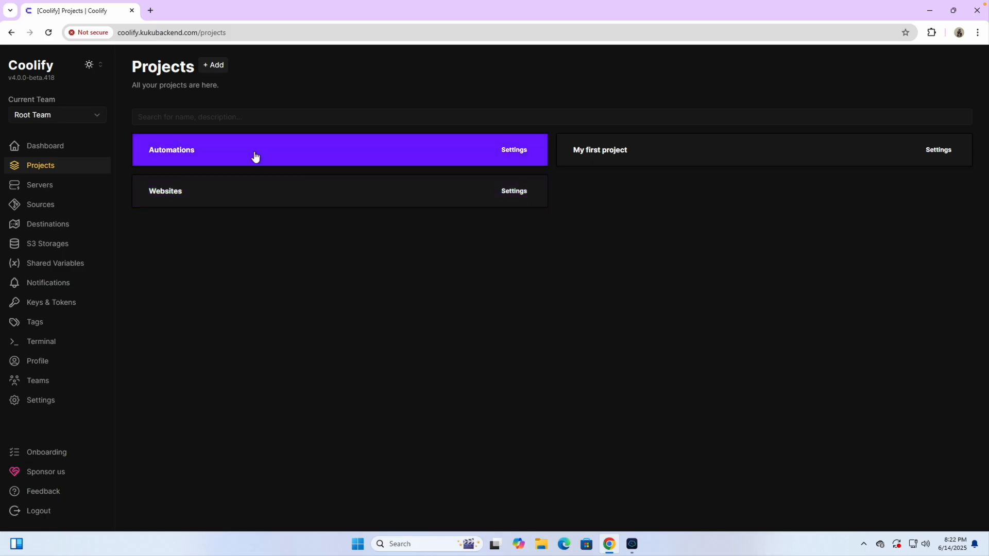
# - Create a new project named Database and return to the Projects list
pyautogui.click(219, 66)
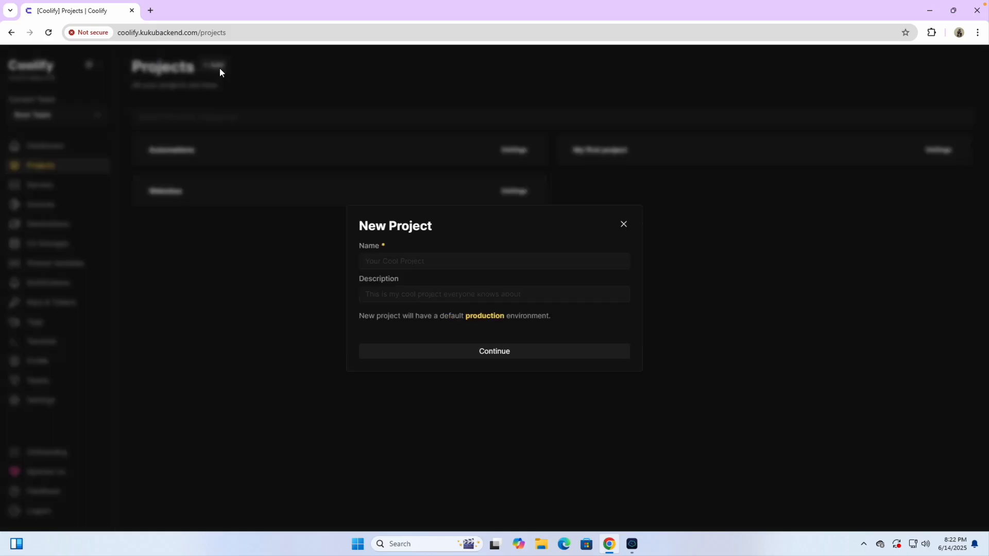
pyautogui.click(383, 264)
pyautogui.write('Database')
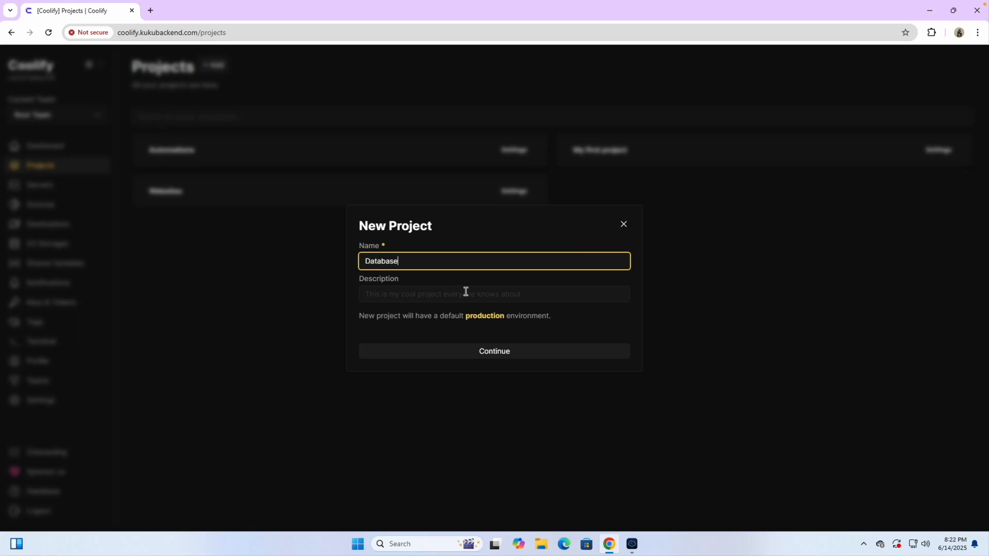
pyautogui.click(494, 355)
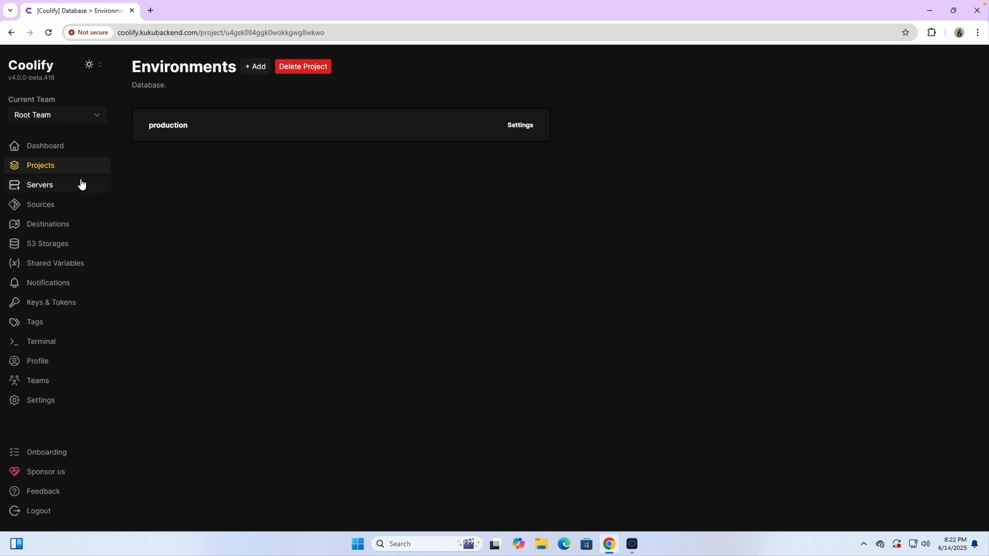
pyautogui.click(52, 166)
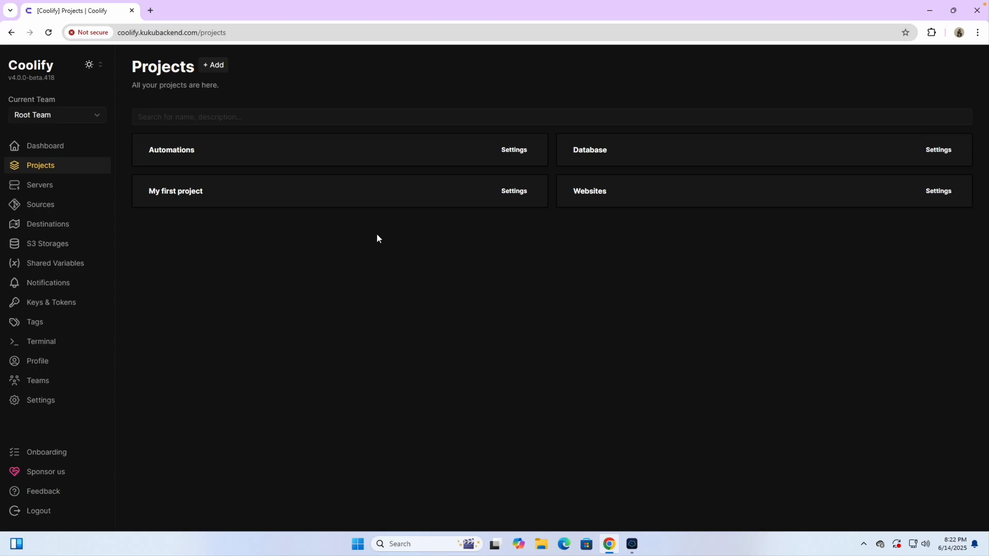
# - Create an Email Marketing project and return to the Projects list
pyautogui.click(216, 65)
pyautogui.write('Email Marketing')
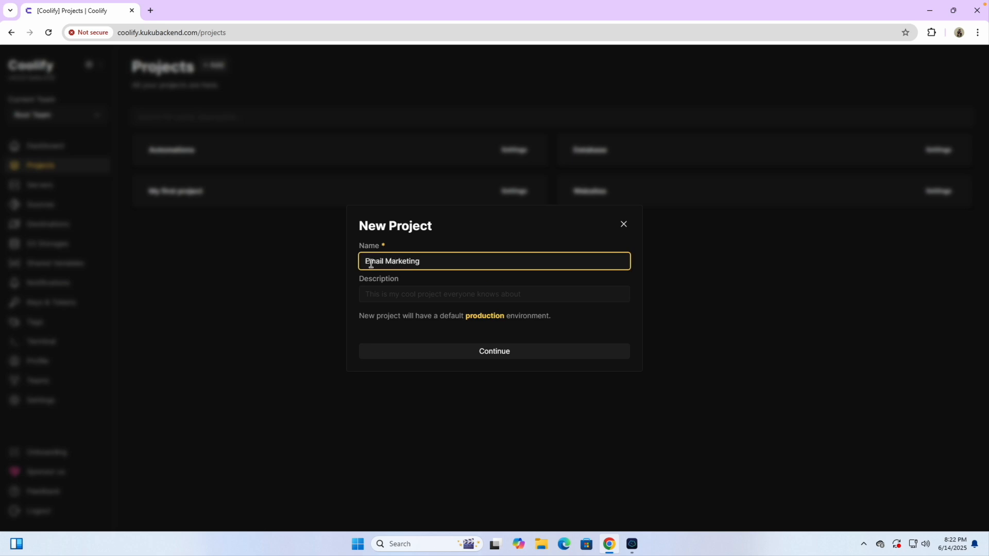
pyautogui.click(484, 351)
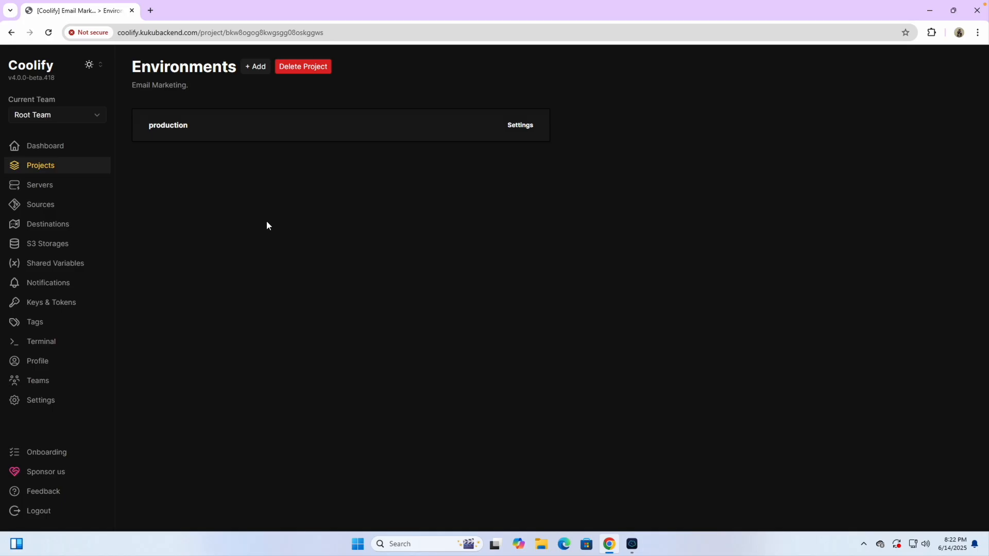
pyautogui.click(72, 167)
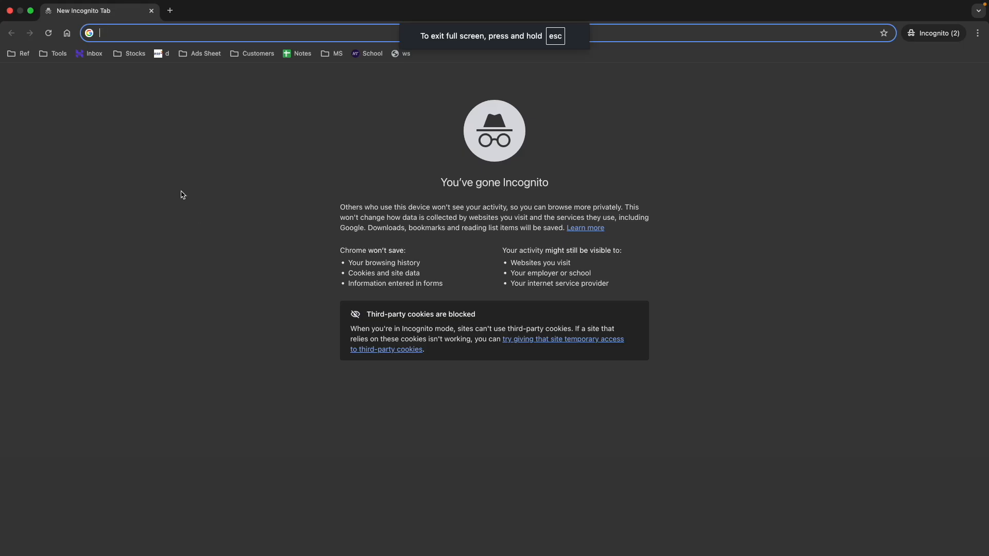
# - Search Google for 'kuku courses' and open the Kuku Courses home page
pyautogui.write('kuk')
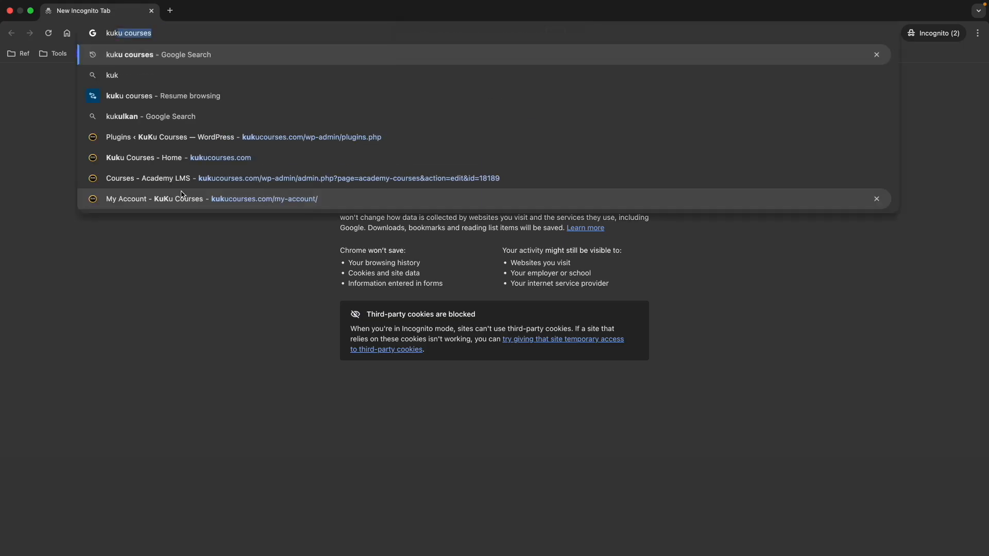
pyautogui.press('Right')
pyautogui.press('Return')
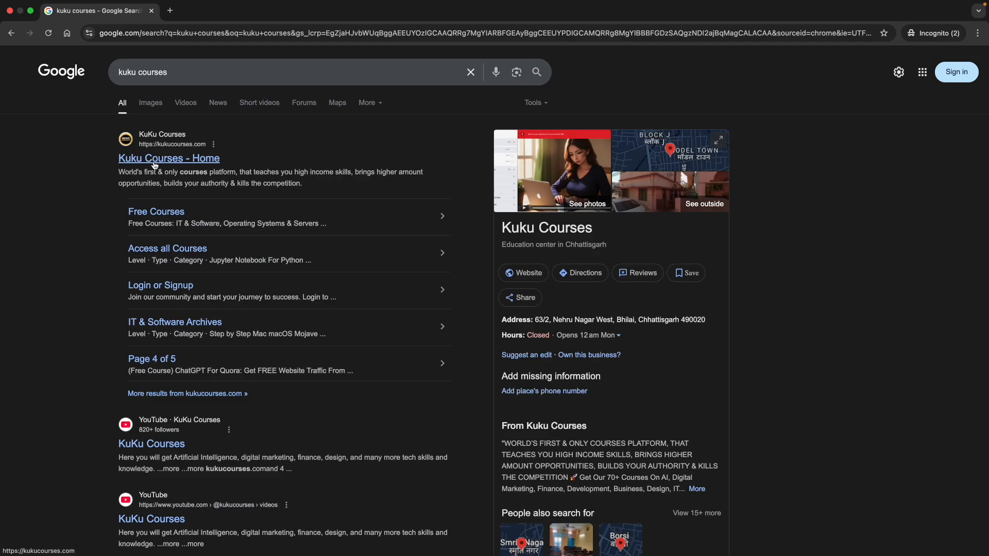
pyautogui.keyDown('ctrl'); pyautogui.scroll(5, 125, 140); pyautogui.keyUp('ctrl')
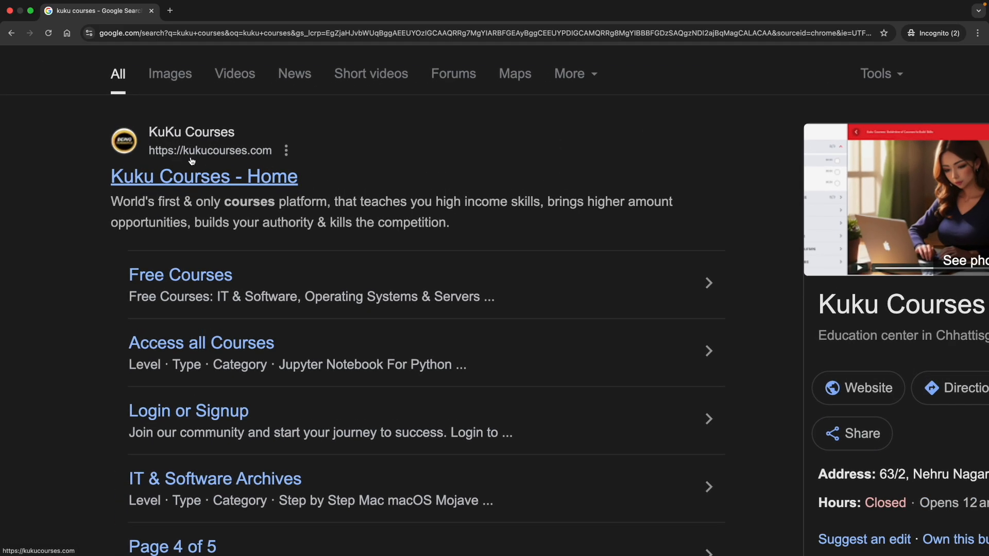
pyautogui.click(198, 177)
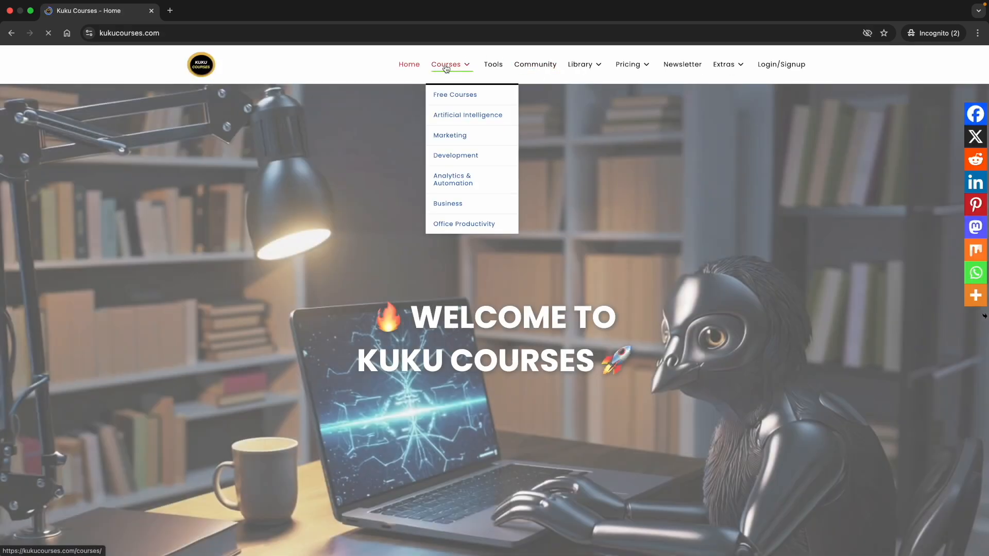
# - Search the course archive for 'coolify', leaving only the Coolify Self Managed Web Hosting course
pyautogui.click(444, 66)
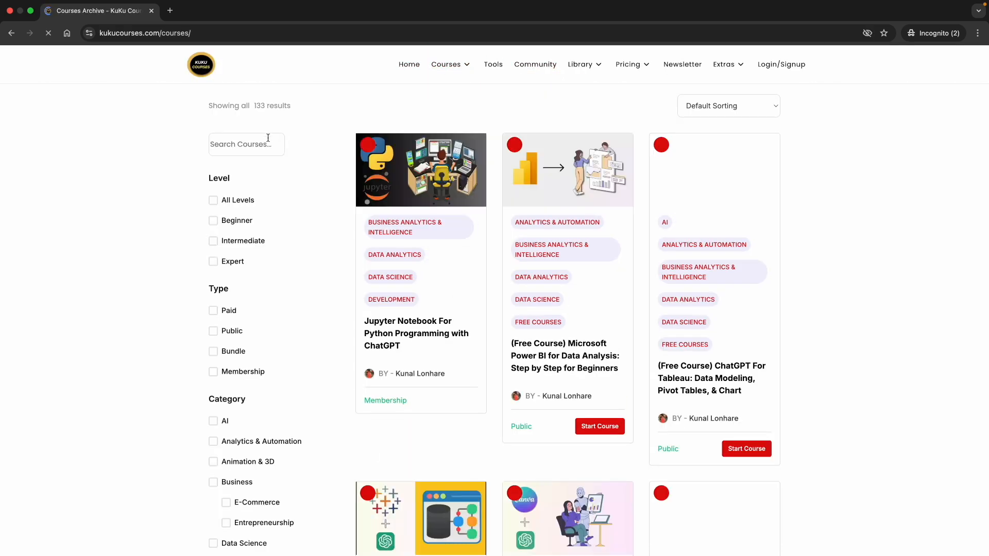
pyautogui.click(231, 146)
pyautogui.scroll(5, 231, 147)
pyautogui.write('coolify')
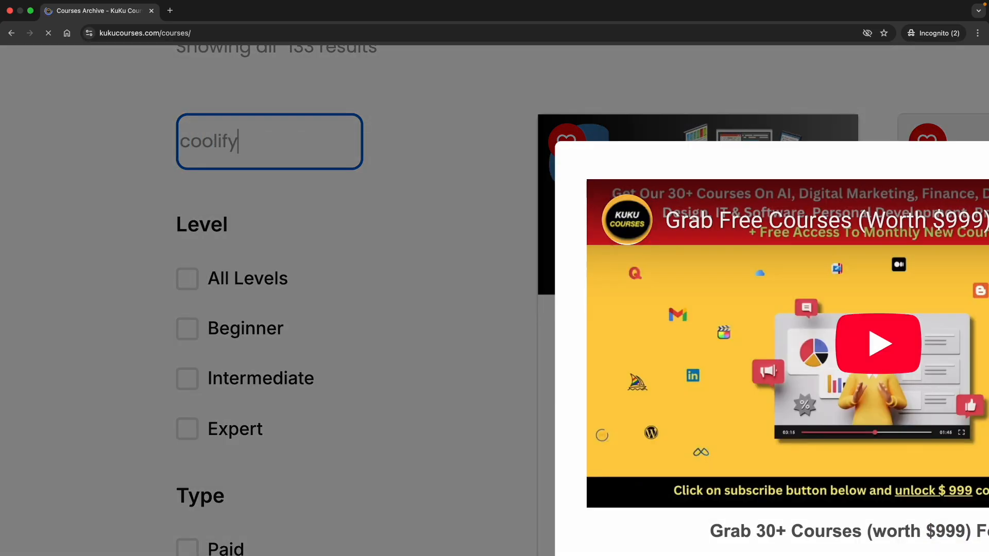
pyautogui.press('Return')
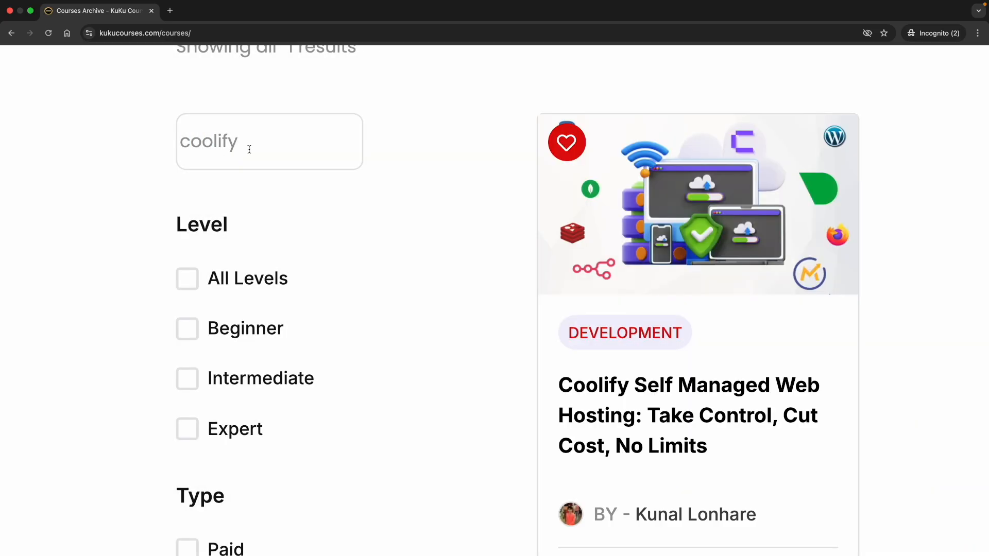
pyautogui.scroll(-5, 367, 165)
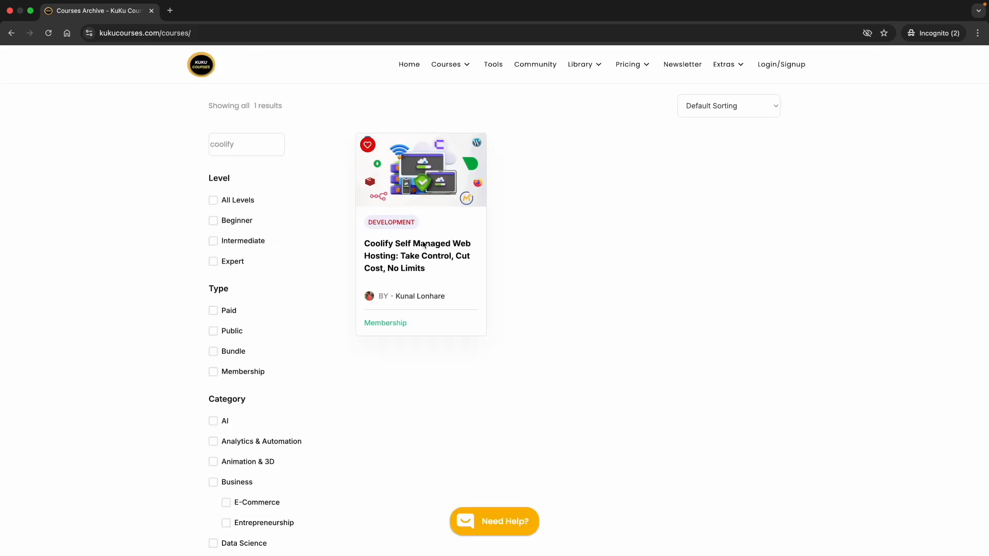
pyautogui.scroll(5, 416, 262)
pyautogui.scroll(2, 391, 248)
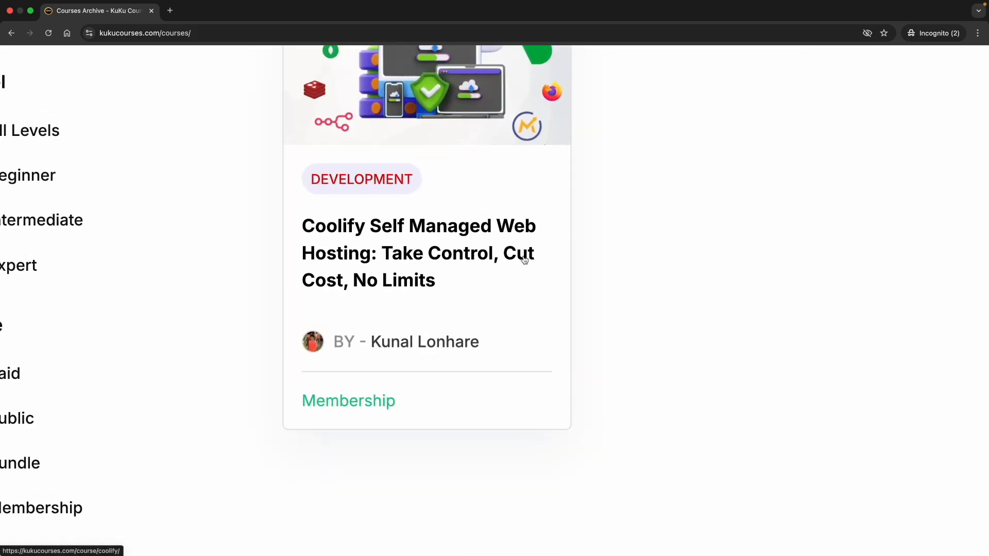
pyautogui.scroll(-5, 427, 262)
# - Open the Coolify Self Managed Web Hosting course, close the subscribe popup, and browse its page
pyautogui.click(411, 260)
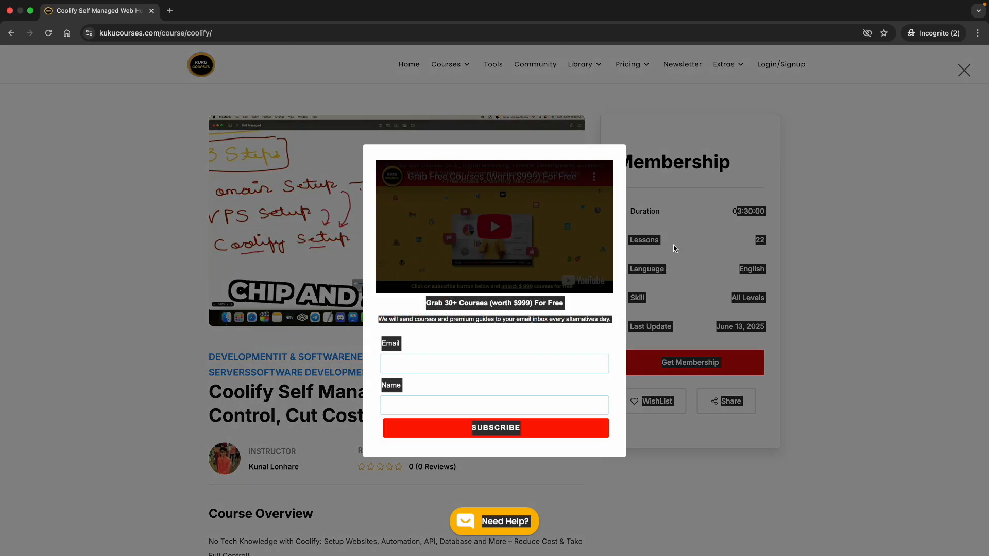
pyautogui.click(674, 249)
pyautogui.scroll(-3, 395, 423)
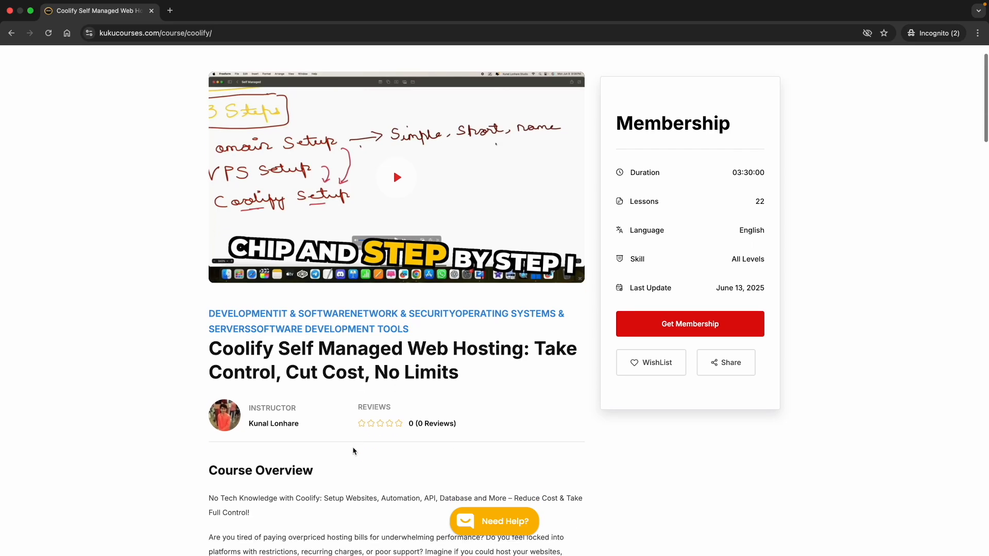
pyautogui.scroll(-10, 352, 447)
pyautogui.scroll(-10, 353, 447)
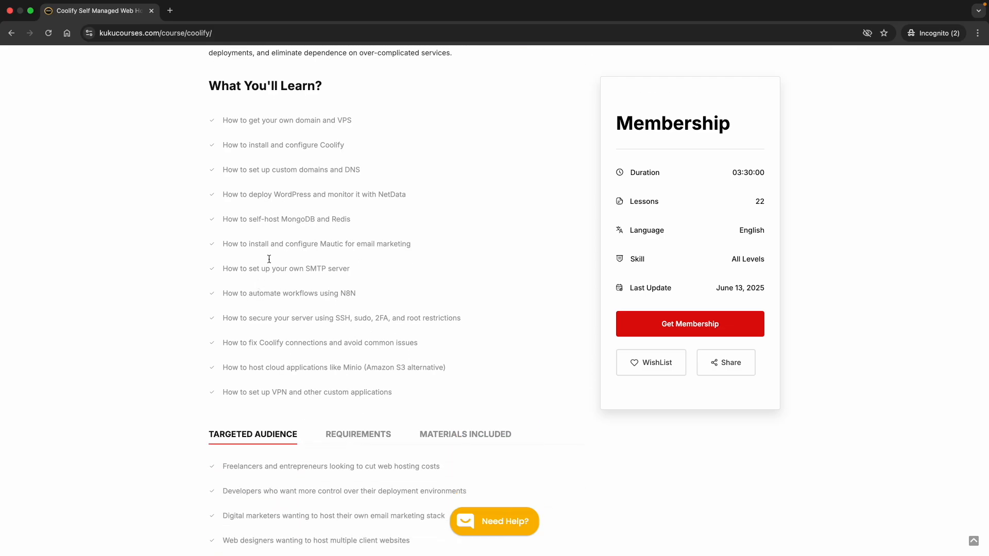
pyautogui.scroll(2, 282, 232)
pyautogui.scroll(-3, 279, 373)
pyautogui.scroll(-3, 280, 376)
pyautogui.scroll(2, 333, 338)
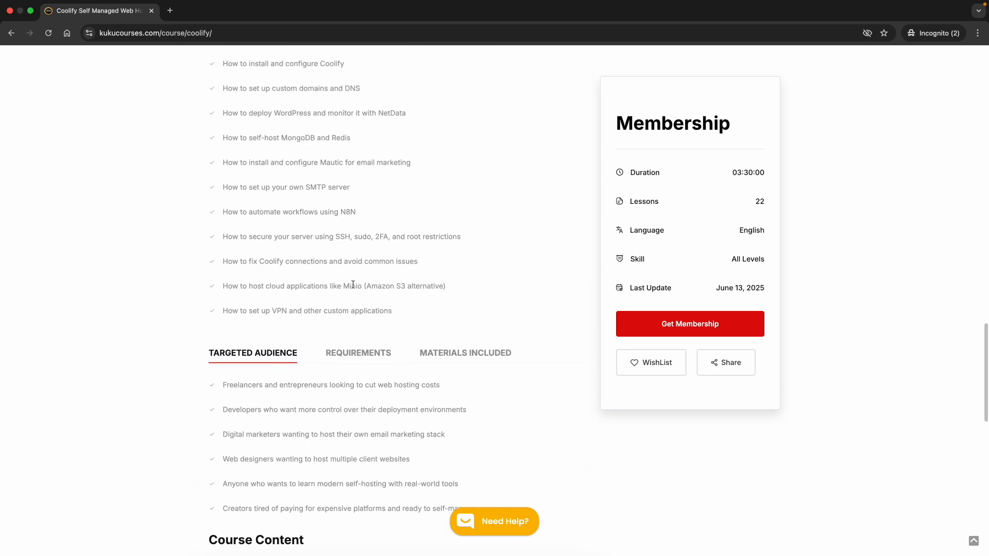
pyautogui.scroll(5, 357, 283)
pyautogui.scroll(2, 305, 239)
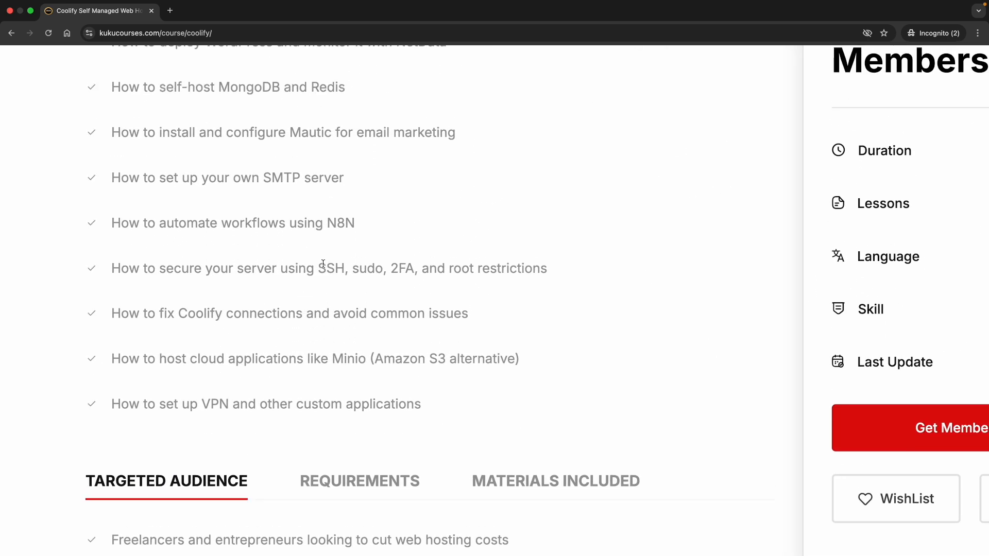
# - Expand the Core Security with Coolify section to list its six locked lessons
pyautogui.doubleClick(345, 269)
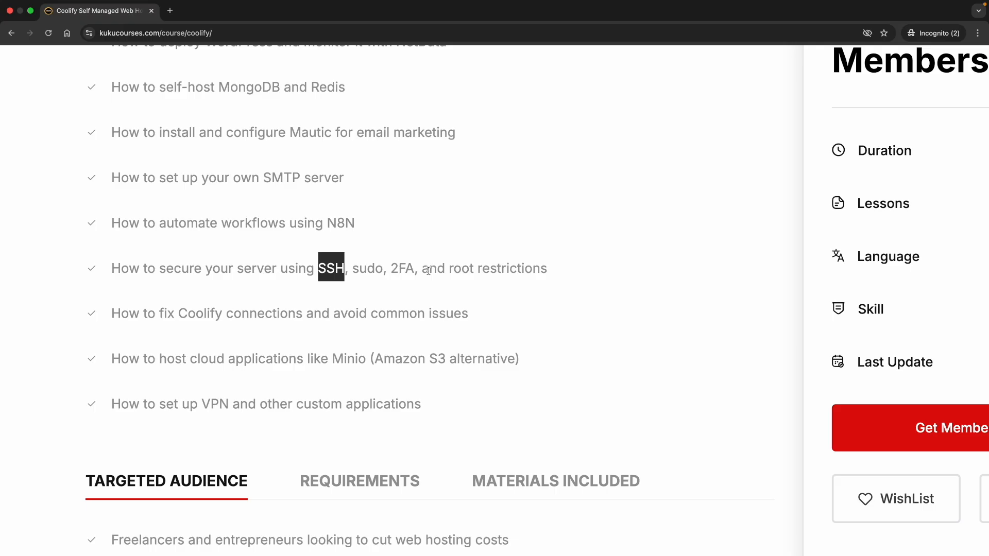
pyautogui.scroll(-5, 364, 283)
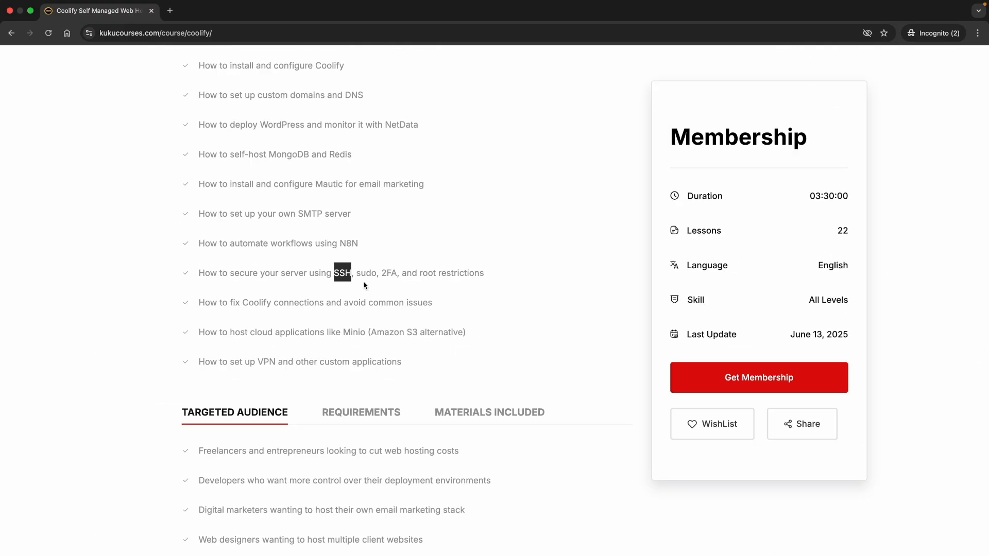
pyautogui.scroll(4, 305, 239)
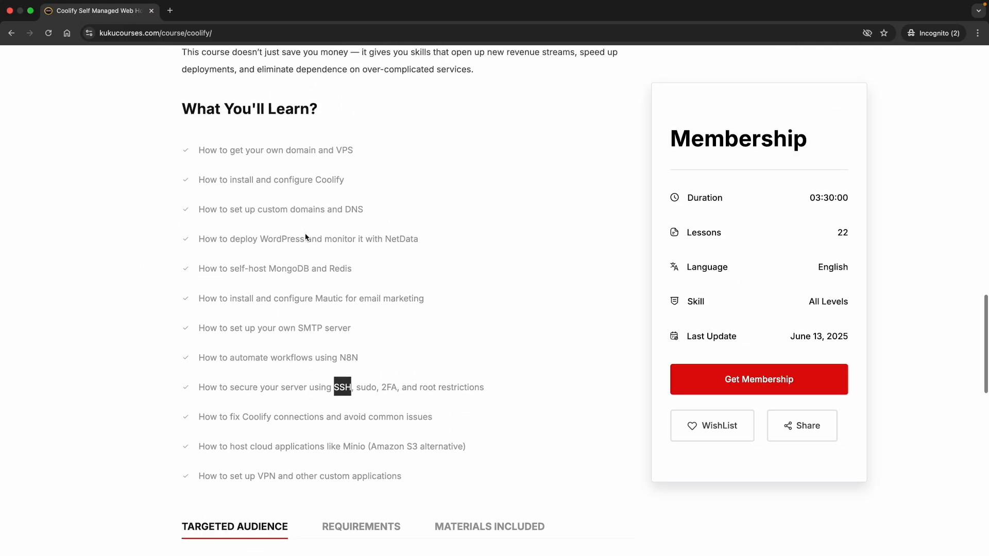
pyautogui.scroll(-2, 304, 242)
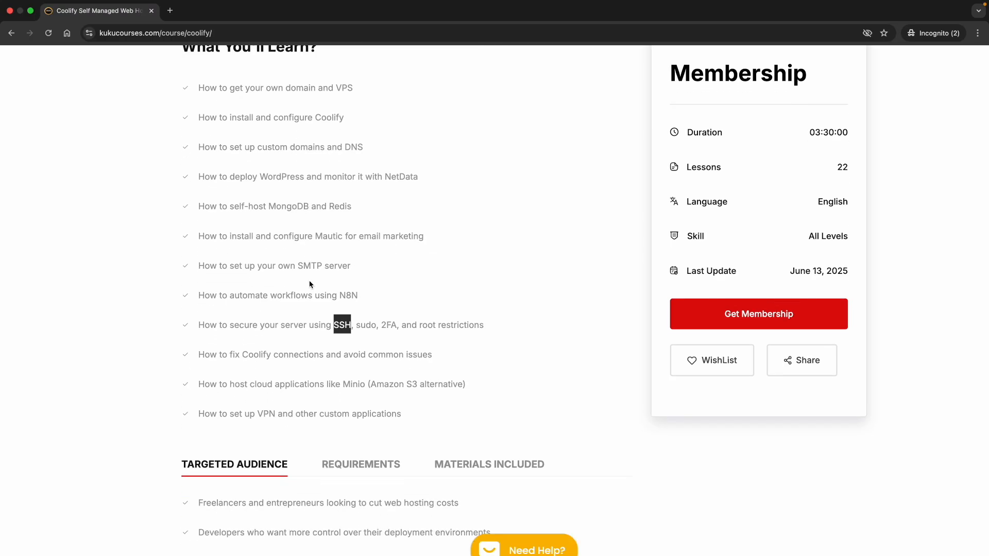
pyautogui.scroll(-2, 322, 294)
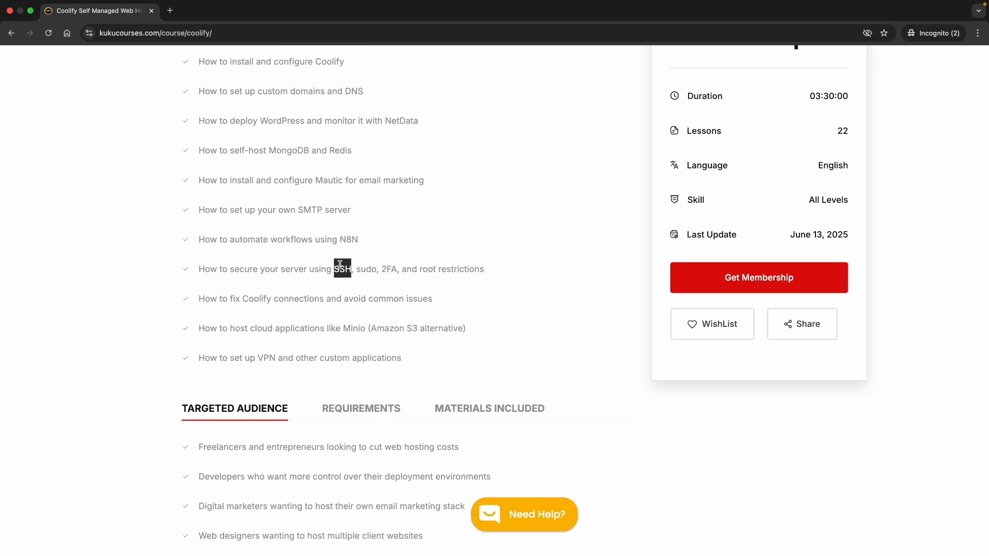
pyautogui.scroll(-1, 340, 265)
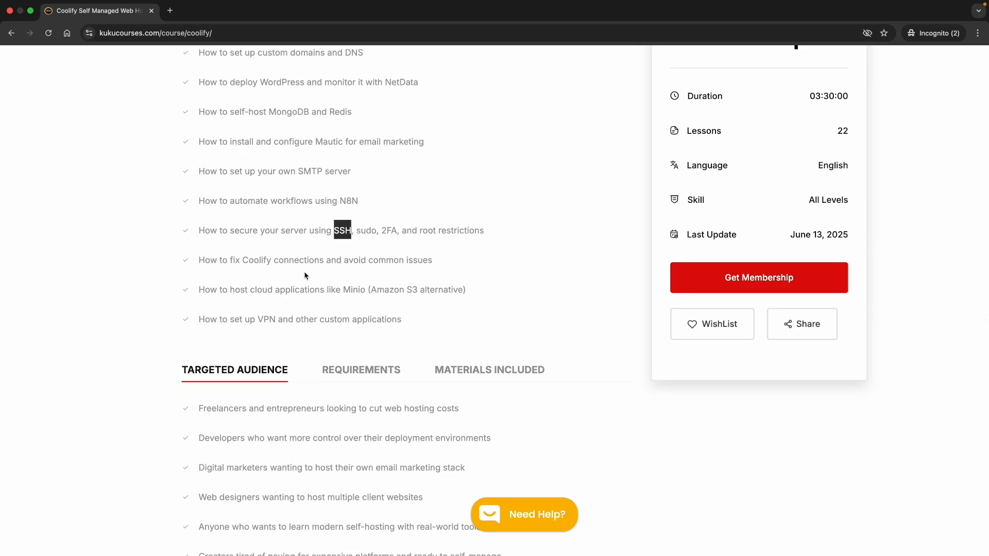
pyautogui.click(290, 317)
pyautogui.scroll(-10, 298, 371)
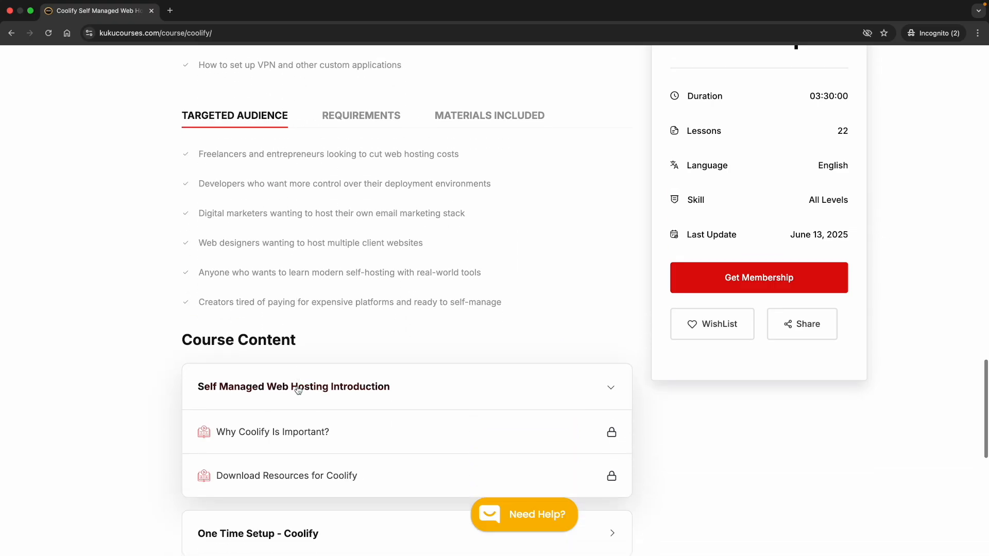
pyautogui.scroll(-3, 297, 390)
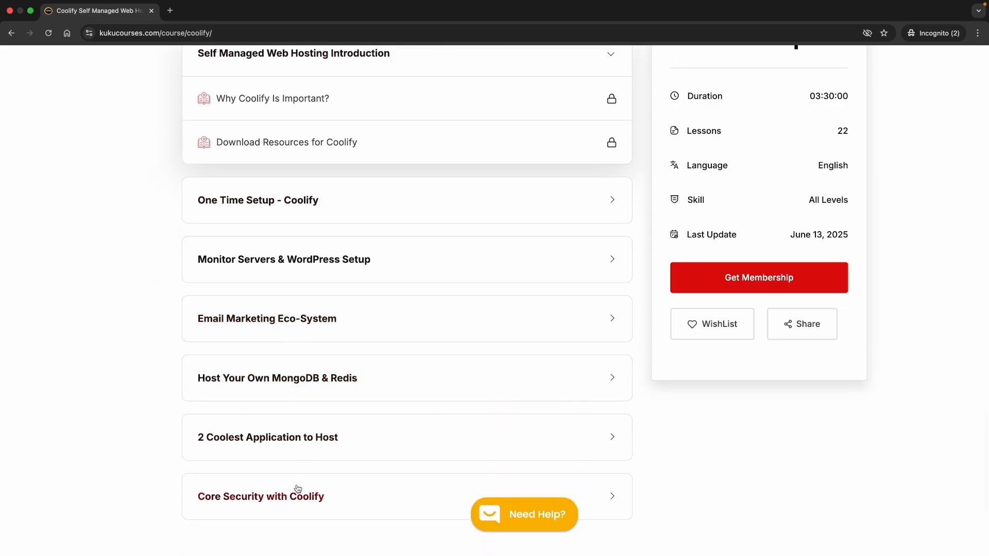
pyautogui.click(295, 494)
pyautogui.scroll(-4, 305, 481)
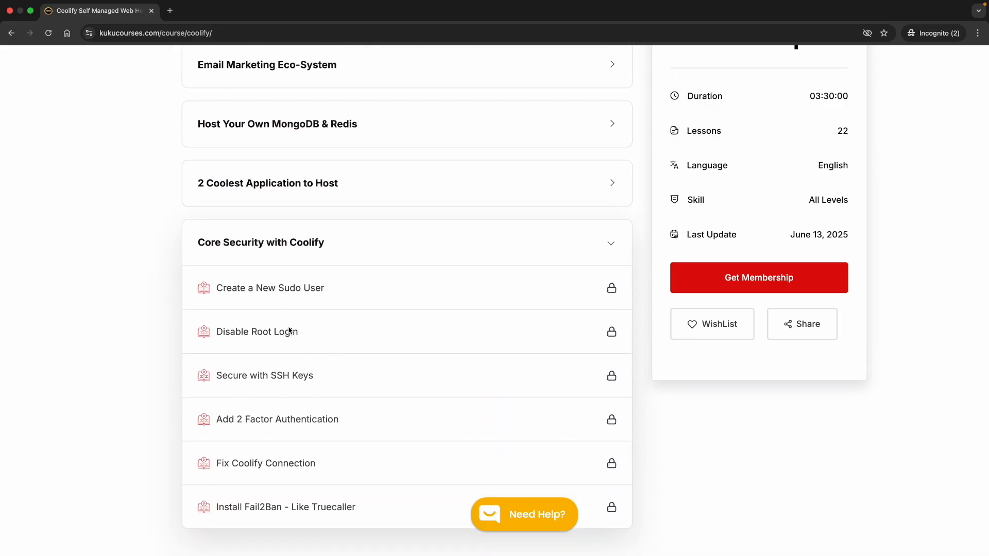
pyautogui.scroll(-2, 321, 446)
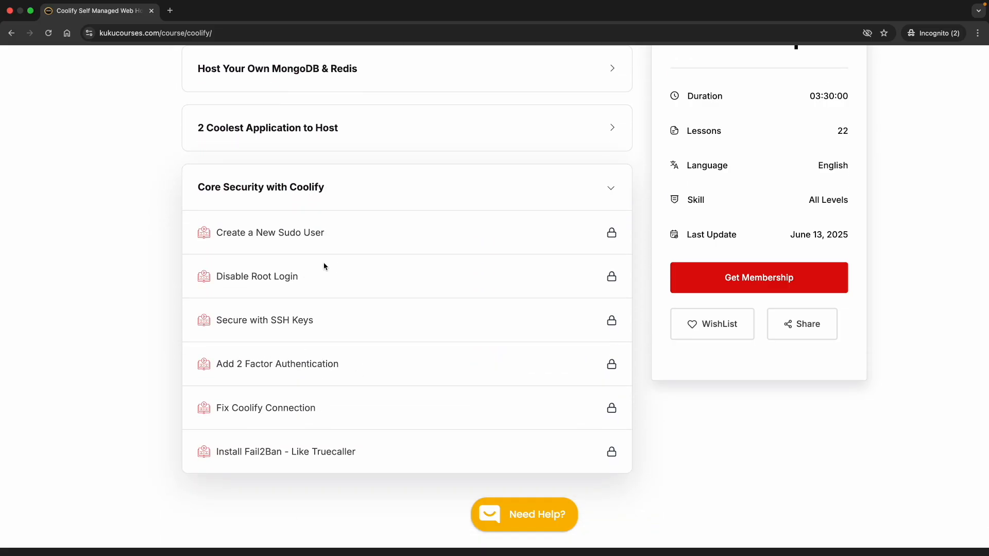
pyautogui.scroll(-3, 302, 440)
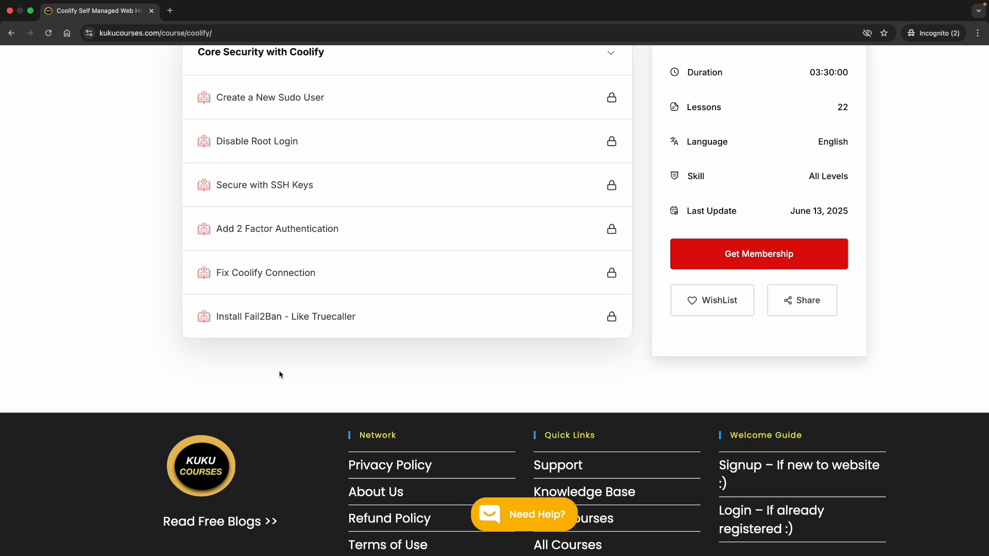
pyautogui.scroll(2, 280, 374)
# - Collapse Core Security with Coolify and briefly peek at the Email Marketing Eco-System lessons
pyautogui.click(339, 161)
pyautogui.scroll(4, 316, 197)
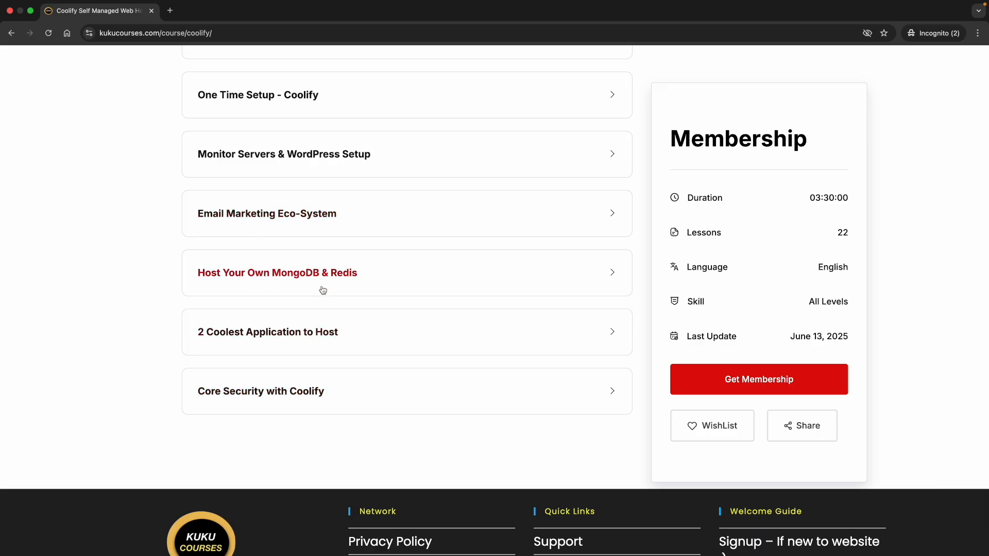
pyautogui.scroll(2, 313, 284)
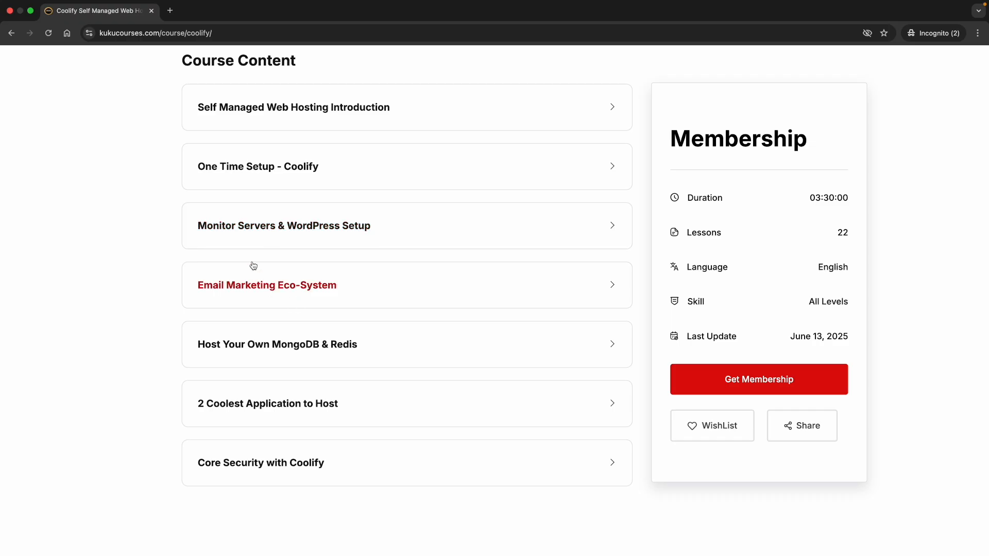
pyautogui.click(315, 300)
pyautogui.click(312, 300)
pyautogui.scroll(12, 314, 297)
pyautogui.scroll(15, 314, 296)
pyautogui.scroll(6, 314, 292)
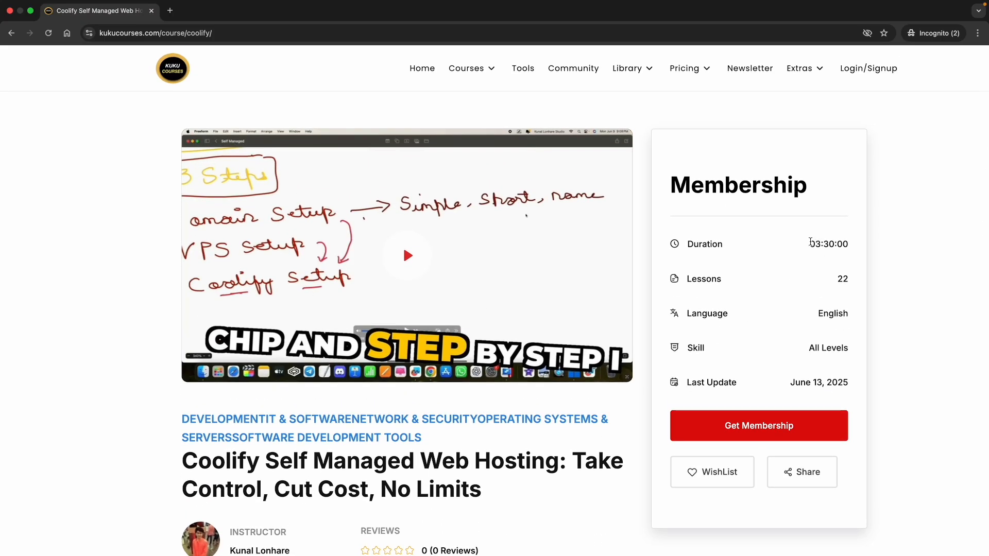
# - Visit Pricing > Get Membership, close the ad, browse the 133-course archive, and return Home
pyautogui.moveTo(687, 72)
pyautogui.click(692, 103)
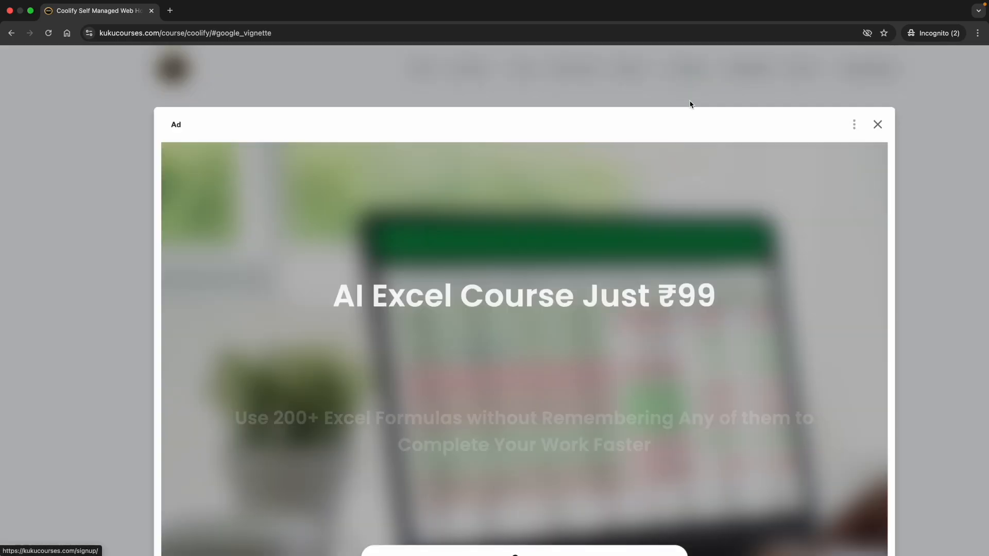
pyautogui.click(877, 124)
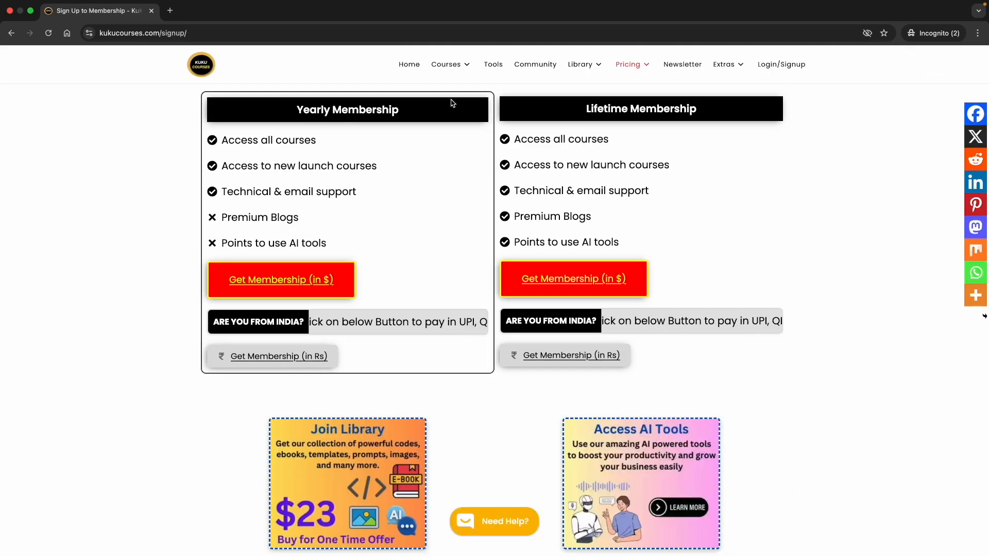
pyautogui.moveTo(435, 66)
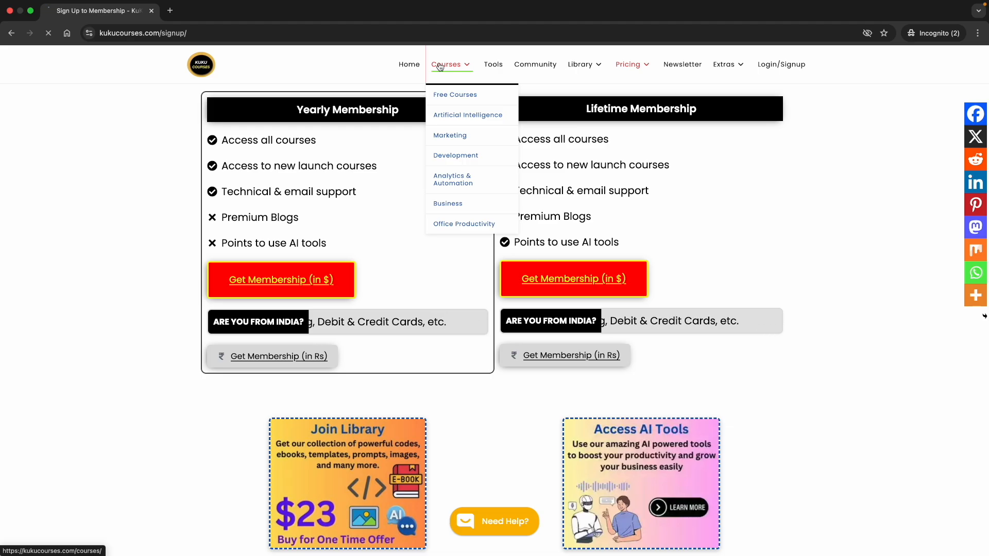
pyautogui.click(441, 66)
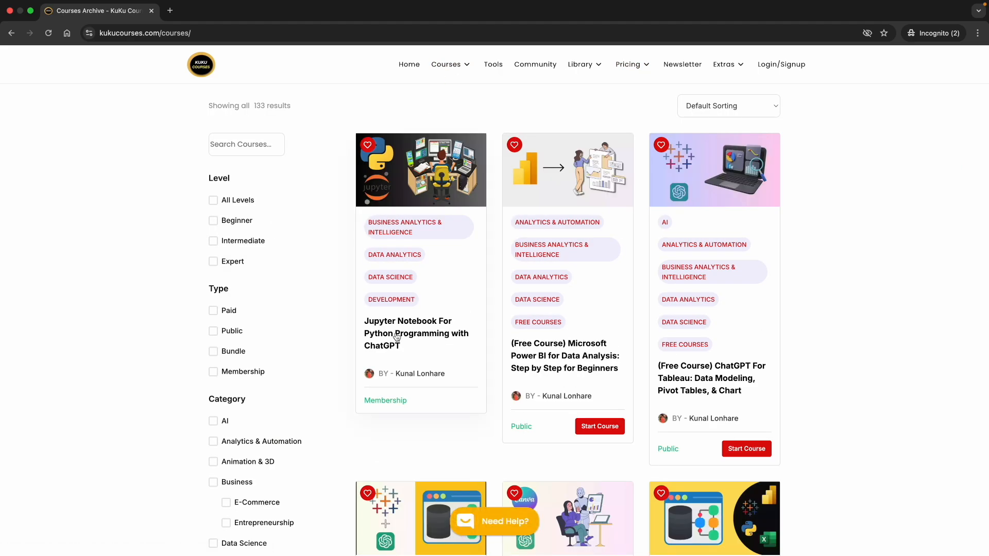
pyautogui.scroll(-15, 519, 367)
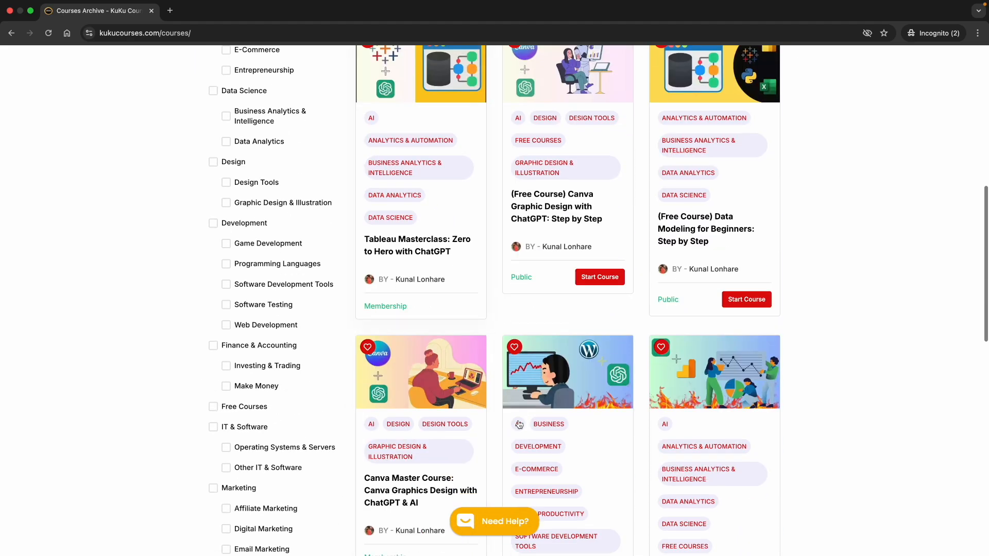
pyautogui.scroll(-4, 564, 390)
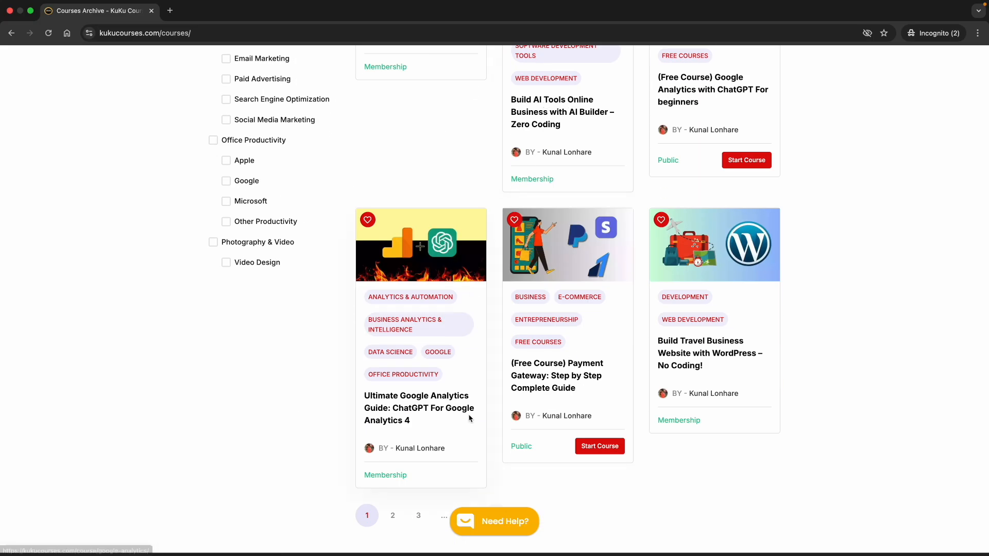
pyautogui.scroll(20, 353, 298)
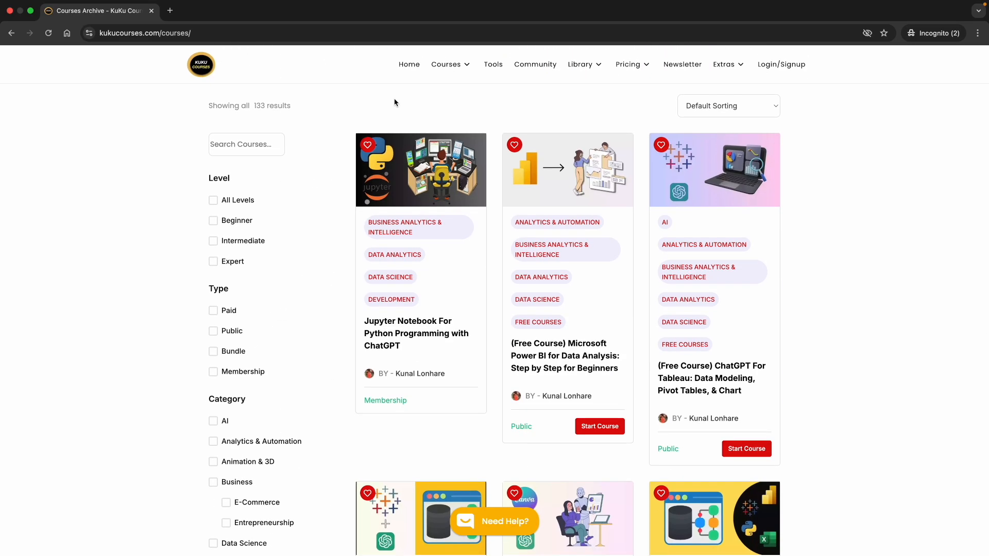
pyautogui.click(402, 72)
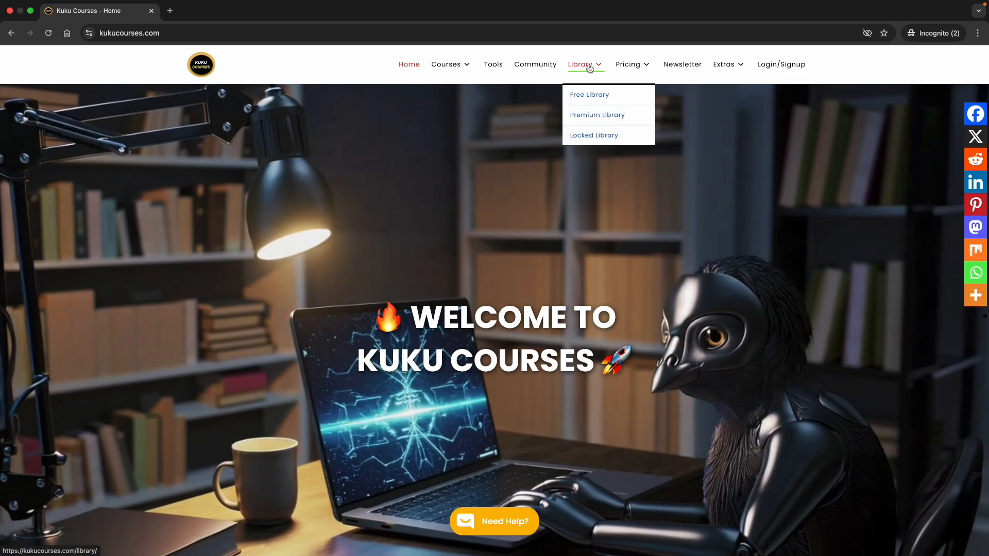
# - Browse the library page's Developer Kit files, like the Python interview PDF, then return home
pyautogui.click(571, 67)
pyautogui.scroll(-3, 383, 330)
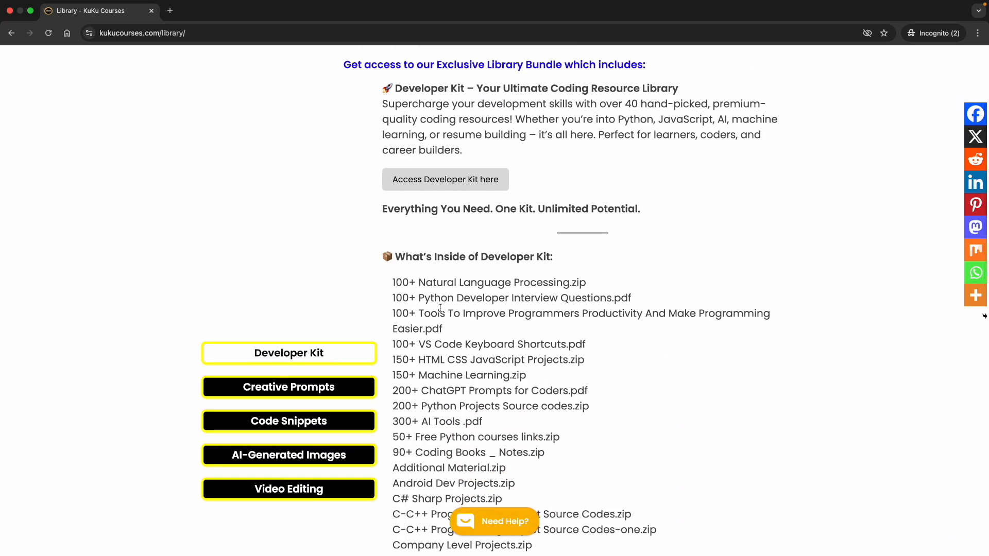
pyautogui.scroll(-1, 440, 308)
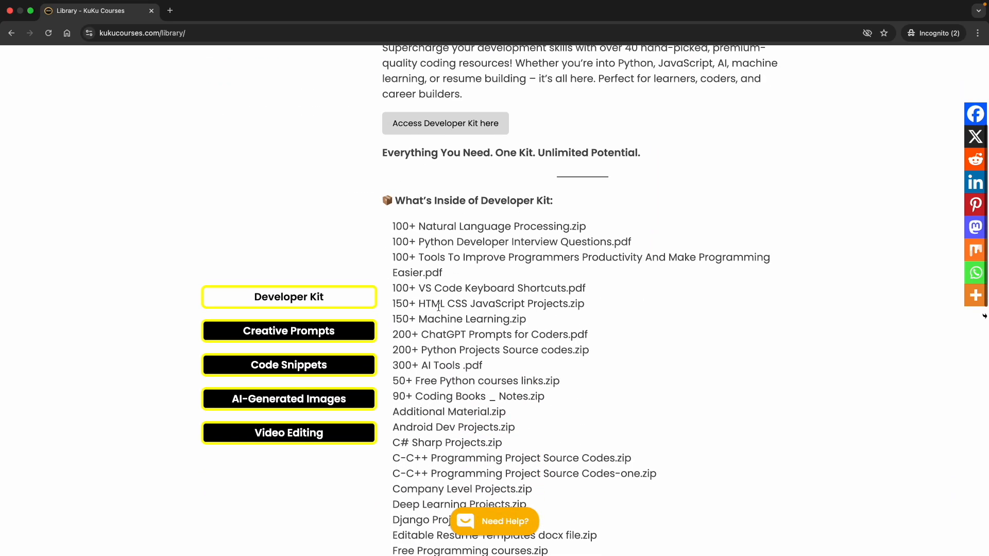
pyautogui.tripleClick(409, 249)
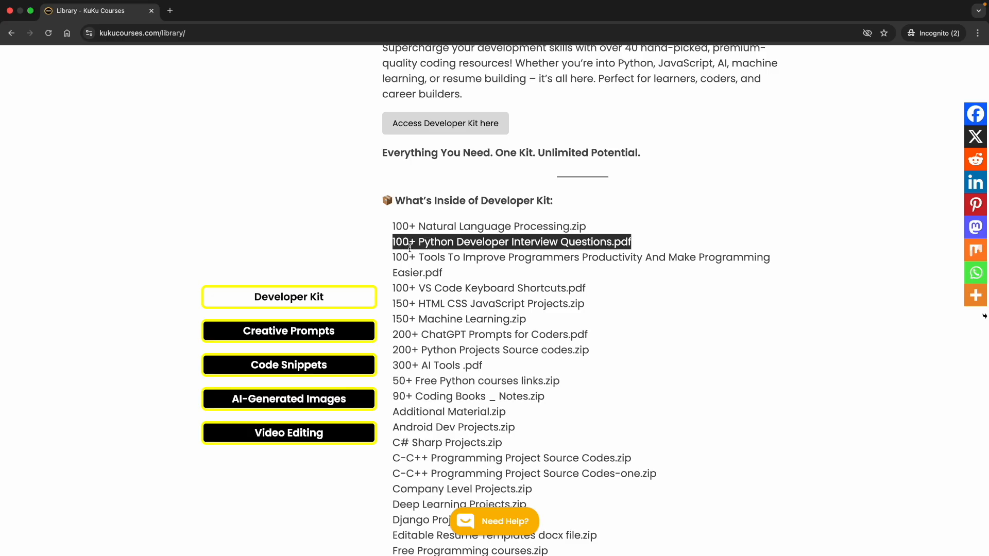
pyautogui.click(450, 304)
pyautogui.tripleClick(429, 352)
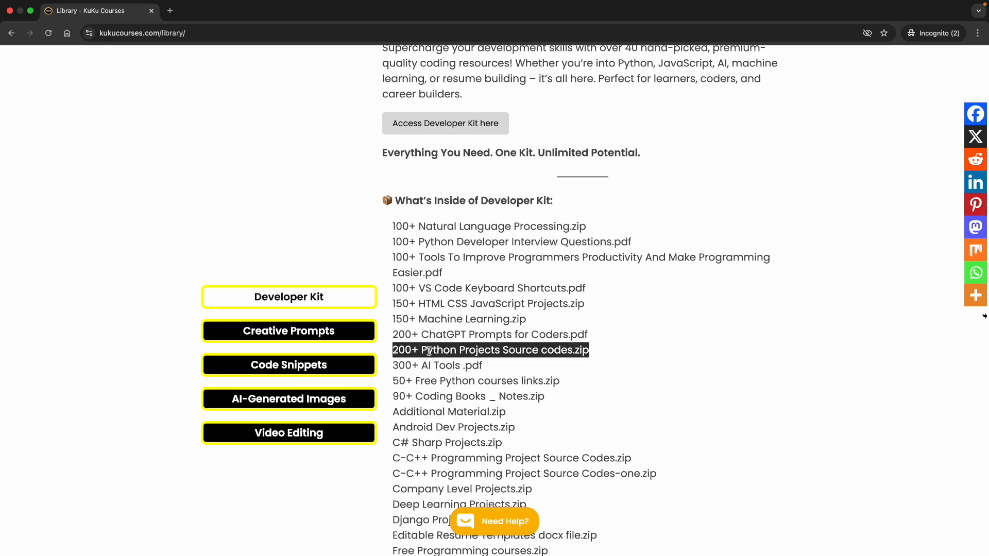
pyautogui.click(465, 368)
pyautogui.scroll(4, 448, 356)
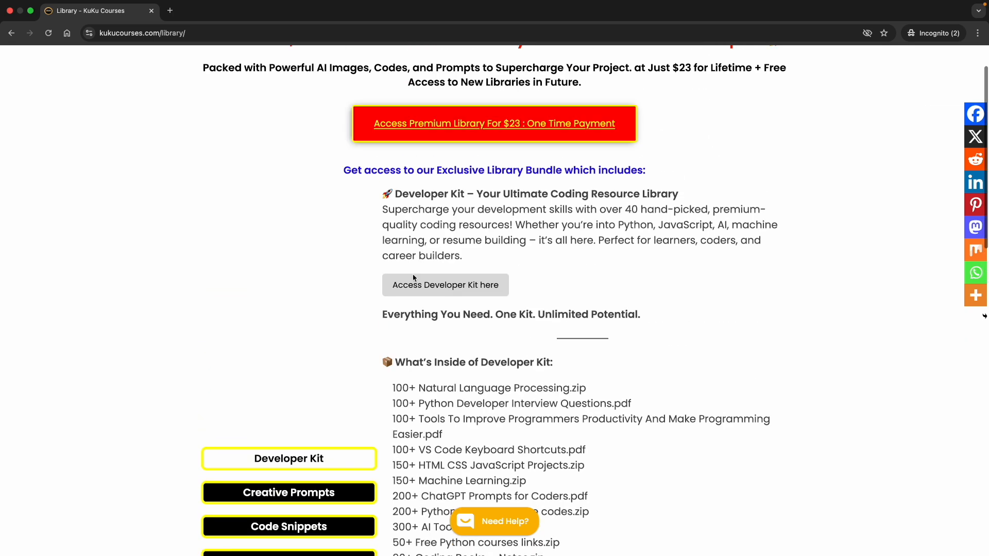
pyautogui.click(408, 62)
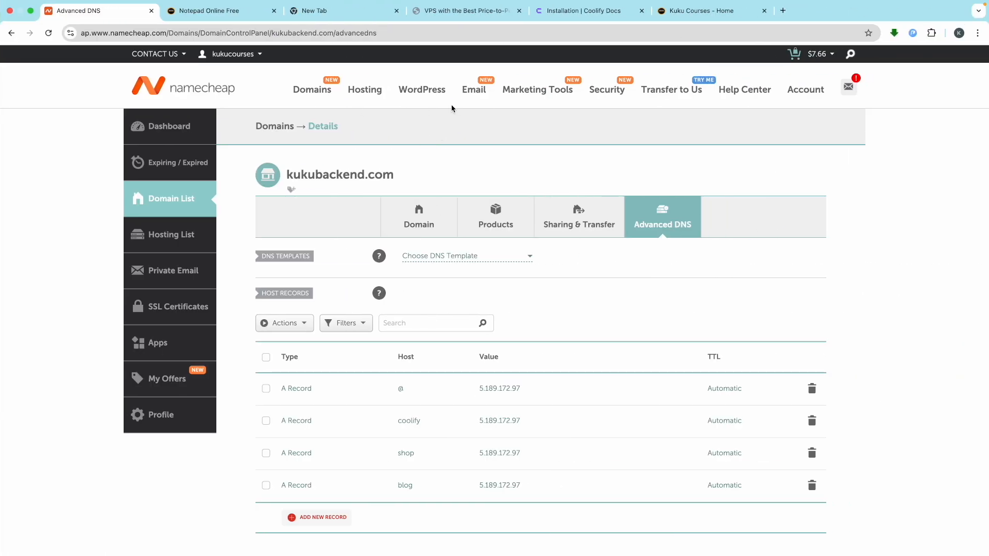
# - In a new tab, search Google for n8n and open the official n8n.io site
pyautogui.click(782, 10)
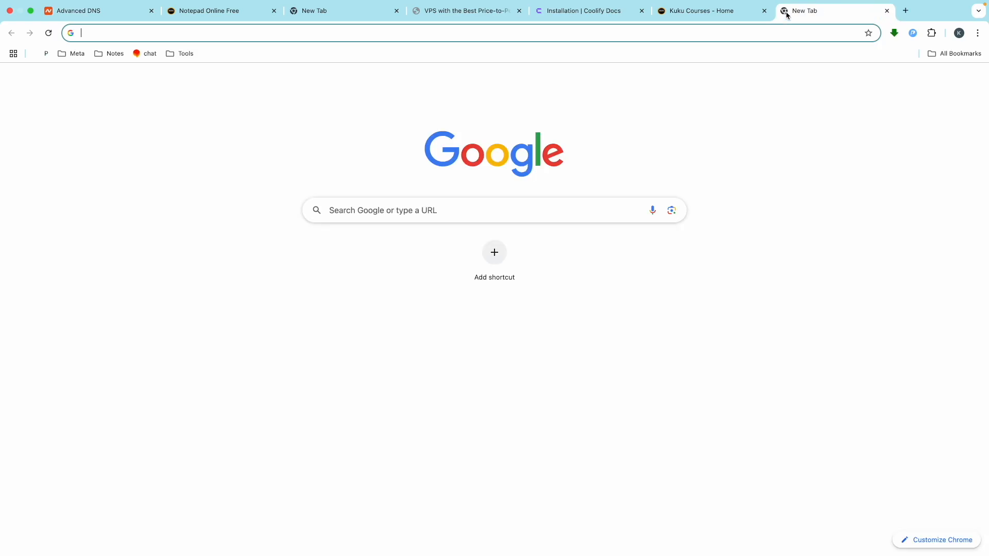
pyautogui.write('n8n')
pyautogui.press('Return')
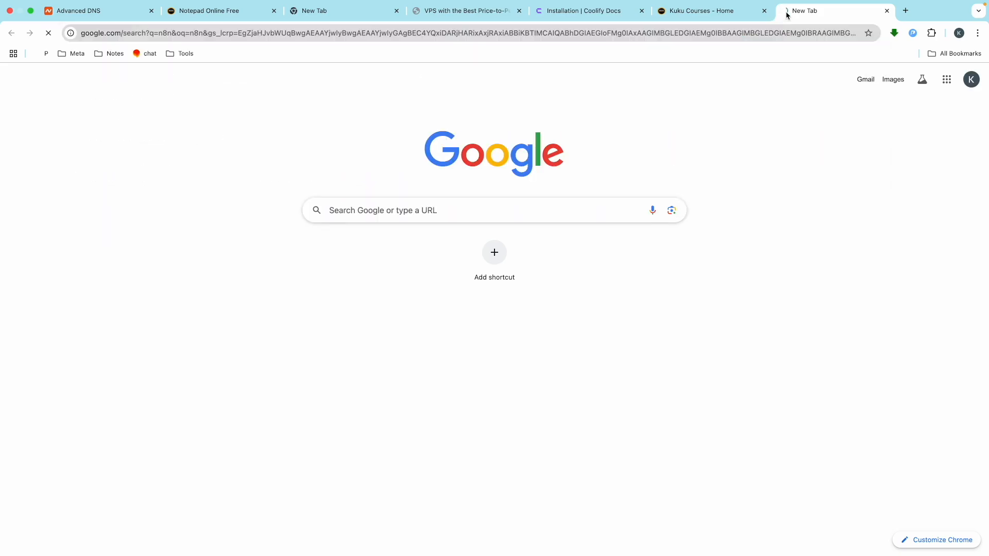
pyautogui.scroll(-3, 201, 488)
pyautogui.click(193, 313)
pyautogui.scroll(-10, 266, 272)
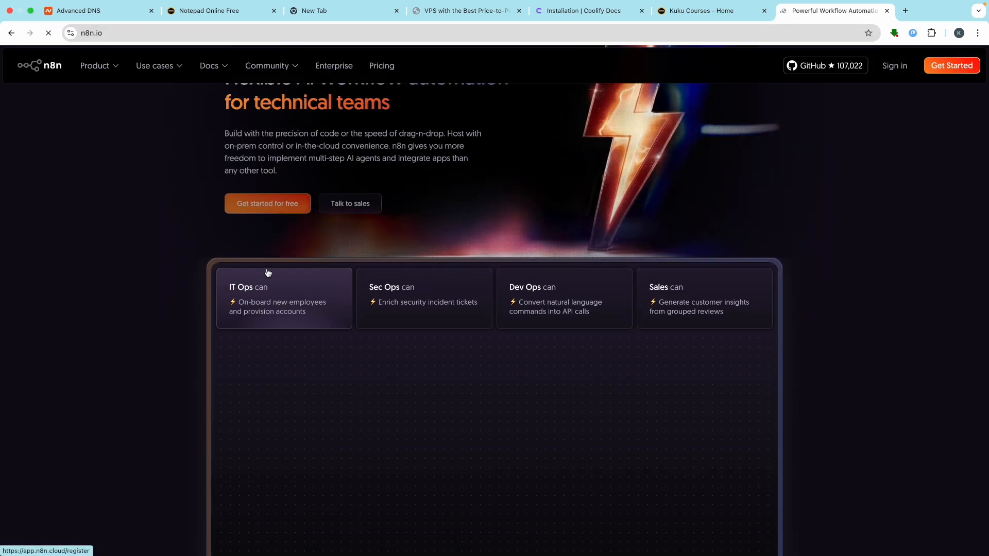
pyautogui.scroll(10, 266, 271)
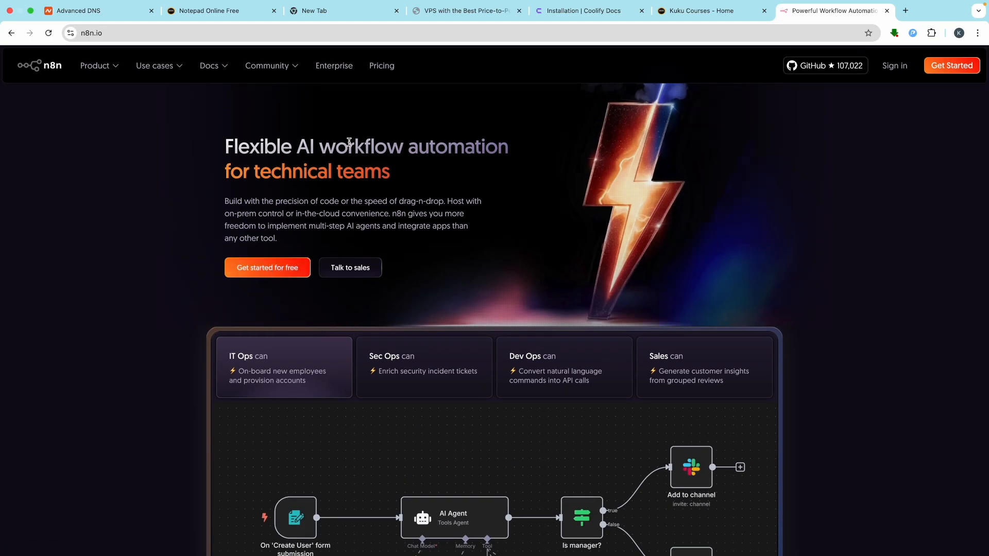
# - Review n8n's pricing plans, then go back to the n8n homepage
pyautogui.click(382, 66)
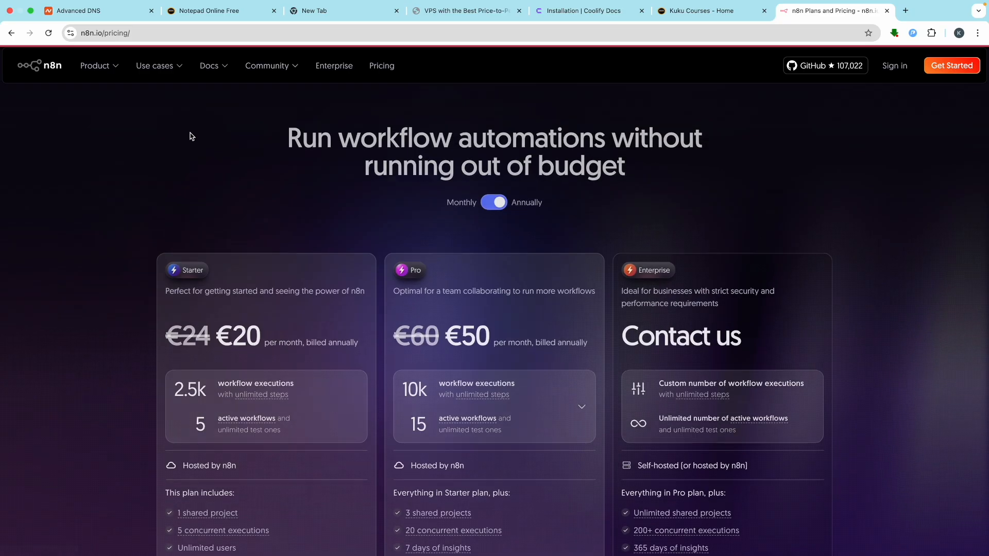
pyautogui.scroll(-3, 281, 242)
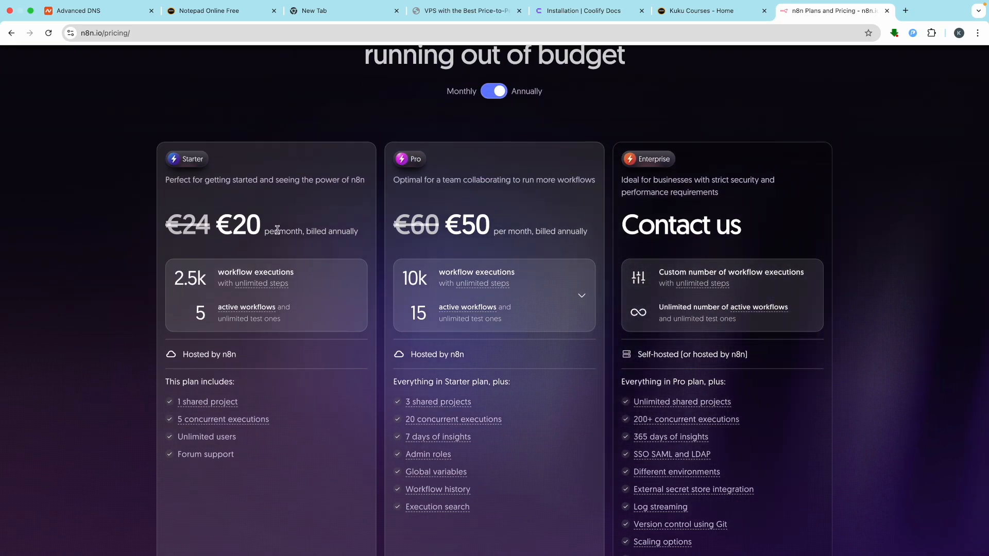
pyautogui.scroll(3, 275, 156)
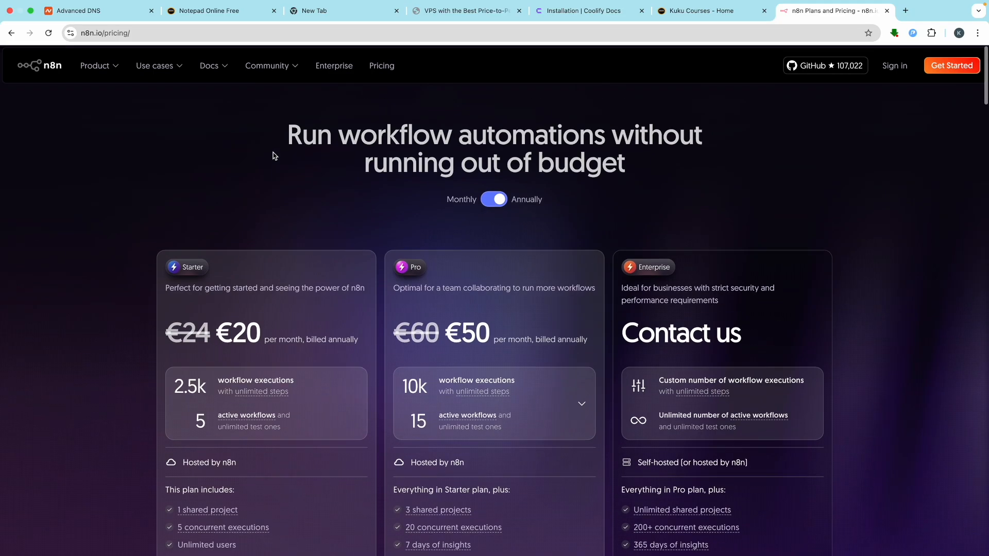
pyautogui.click(53, 69)
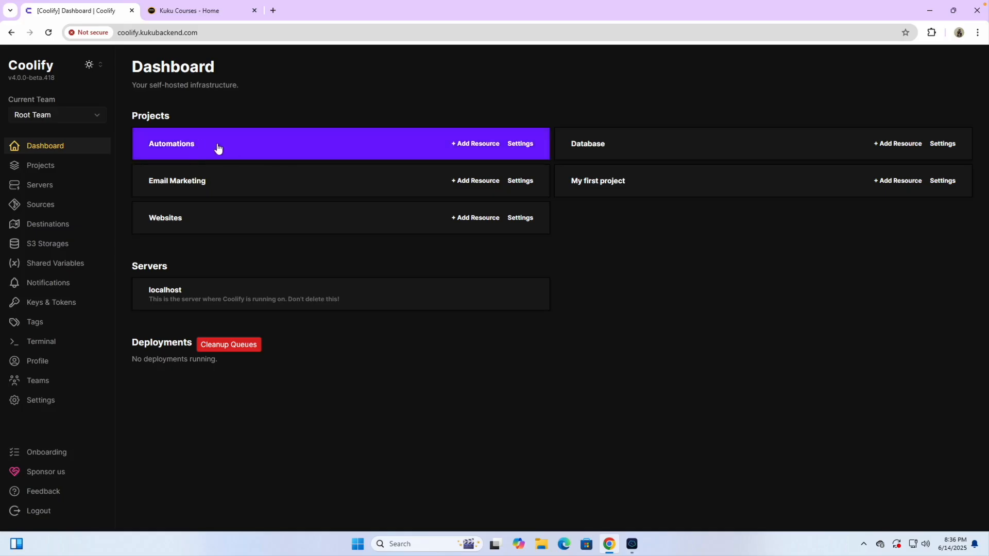
# - Add an N8N service as a new resource in the Automations project's production environment
pyautogui.click(52, 168)
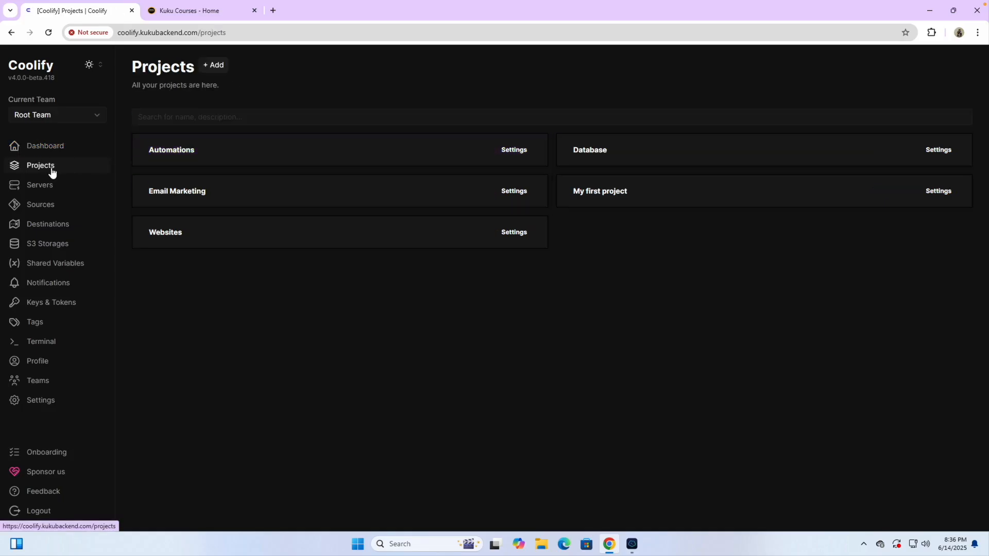
pyautogui.click(230, 156)
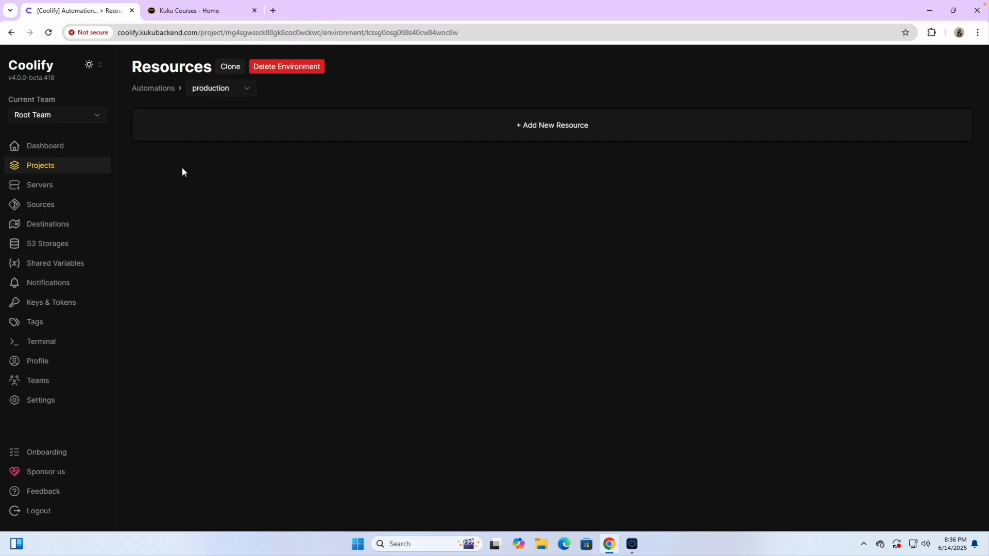
pyautogui.click(208, 90)
pyautogui.click(209, 103)
pyautogui.click(512, 131)
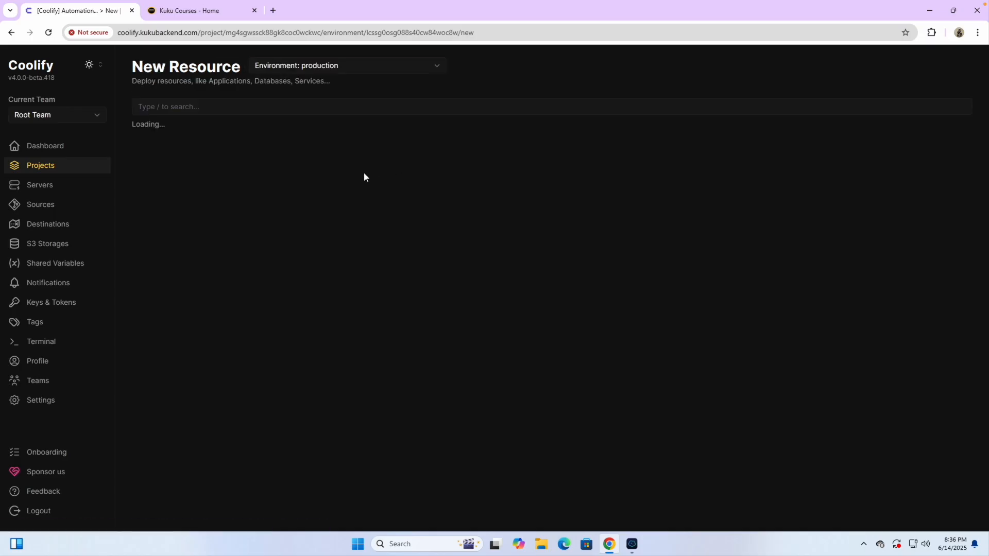
pyautogui.click(206, 101)
pyautogui.write('n8n')
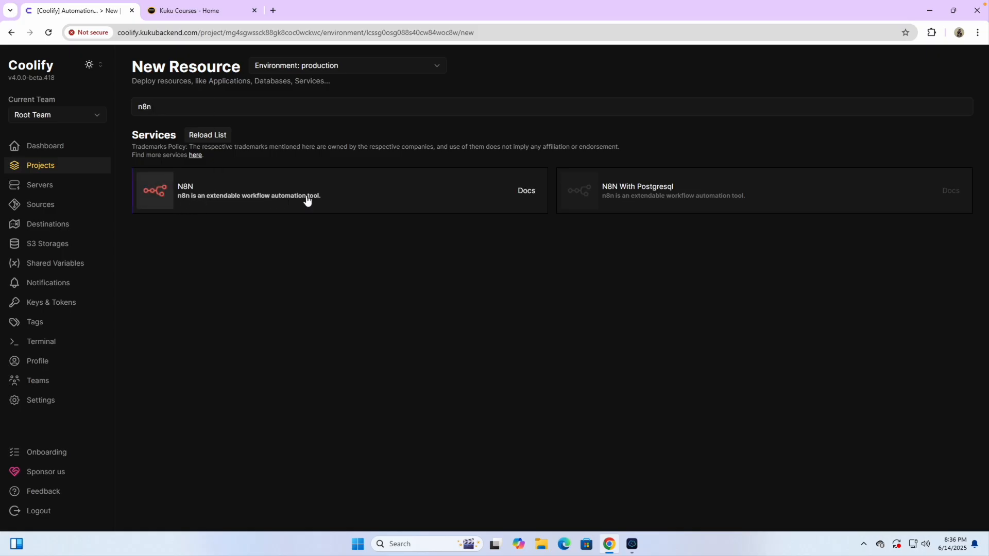
pyautogui.click(189, 191)
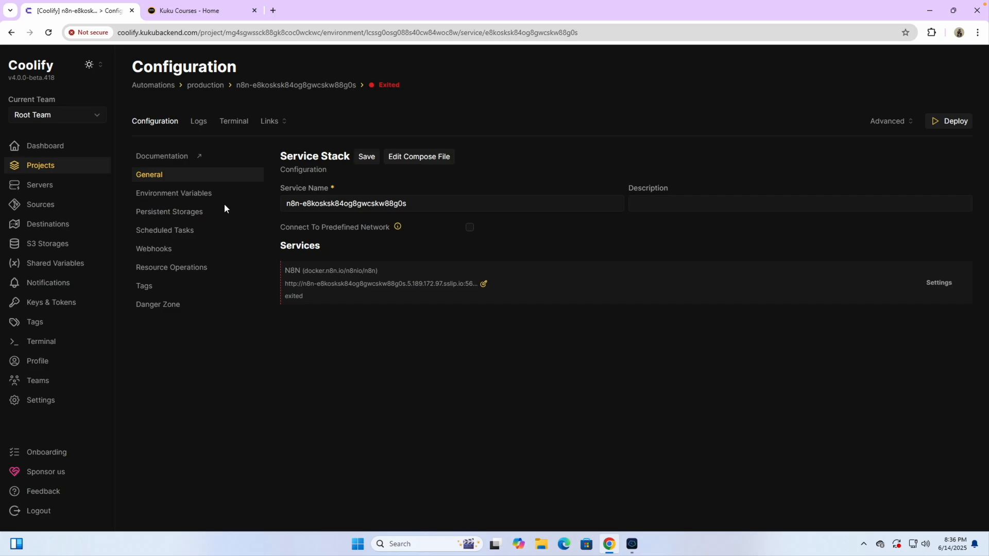
# - Rename the service to n8n, save it, and open the N8N service settings
pyautogui.tripleClick(306, 202)
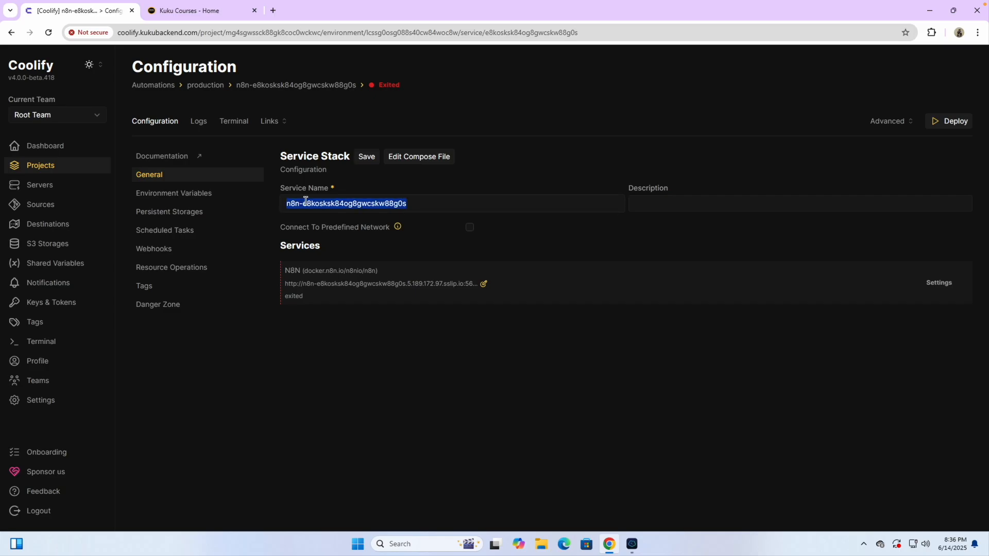
pyautogui.write('n8n')
pyautogui.click(373, 339)
pyautogui.click(367, 157)
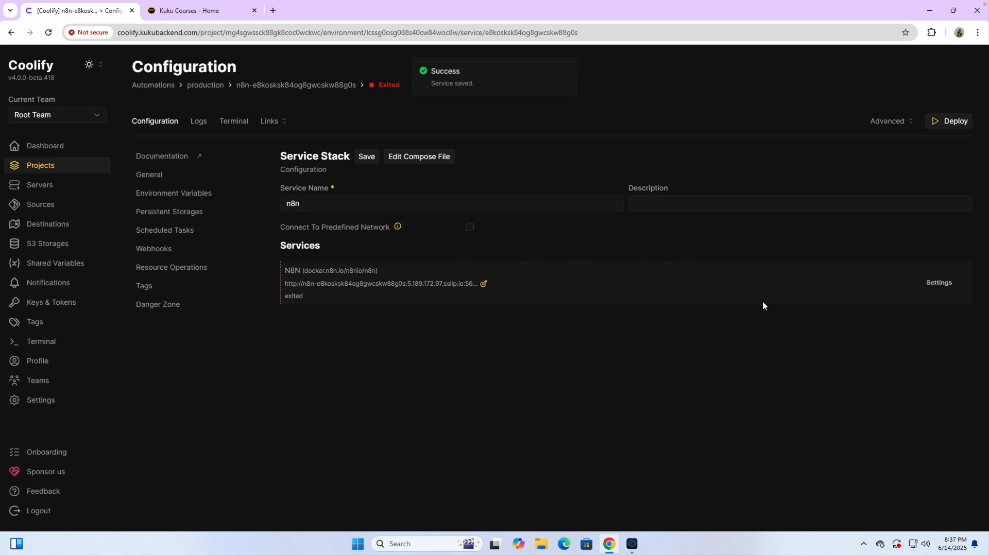
pyautogui.click(931, 283)
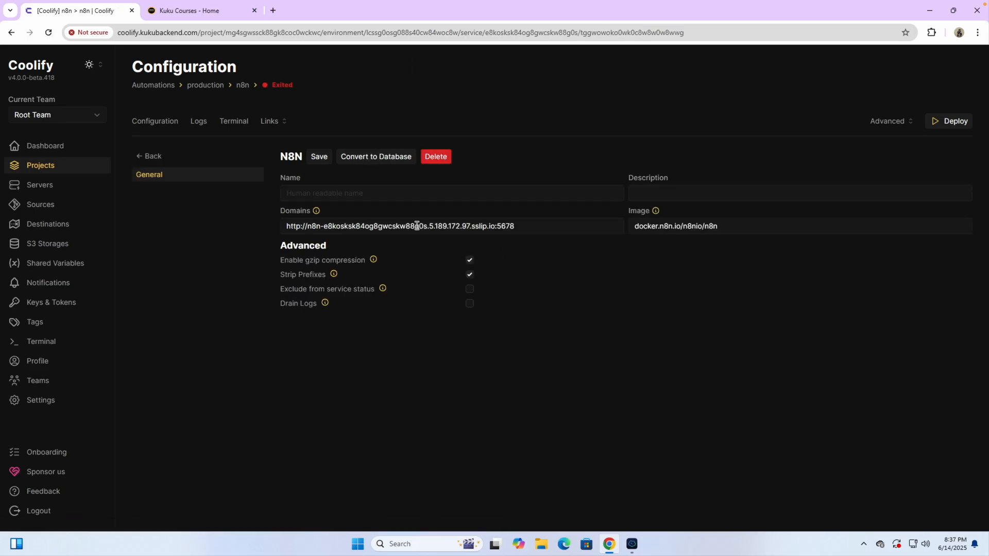
pyautogui.scroll(5, 424, 225)
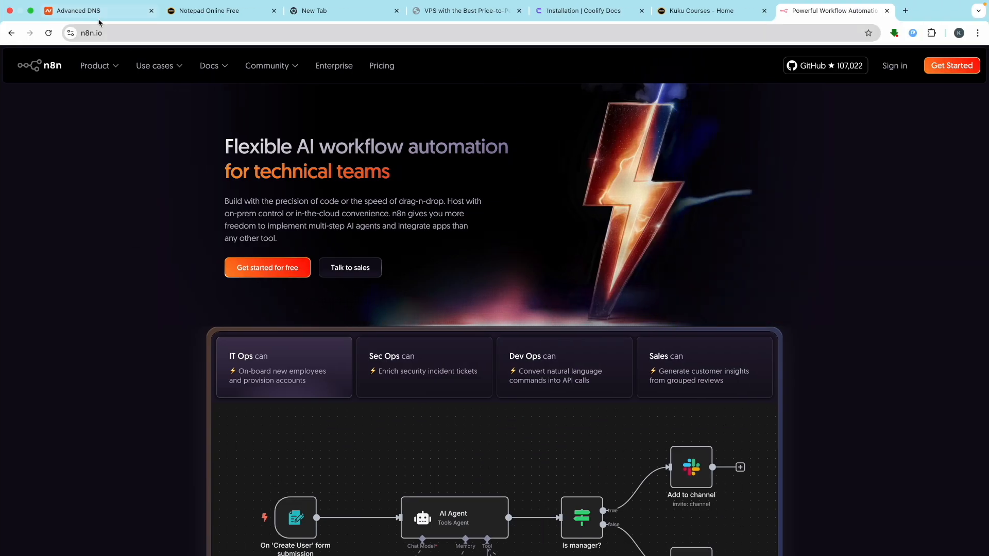
# - In Namecheap Advanced DNS, add a new A Record with host 'automation'
pyautogui.click(99, 11)
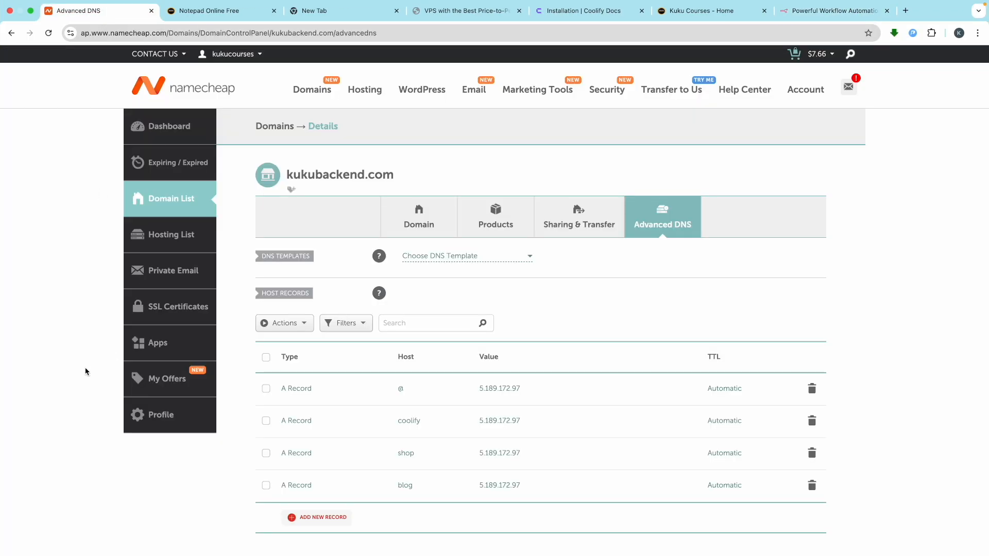
pyautogui.scroll(-5, 357, 471)
pyautogui.click(316, 309)
pyautogui.scroll(-2, 315, 309)
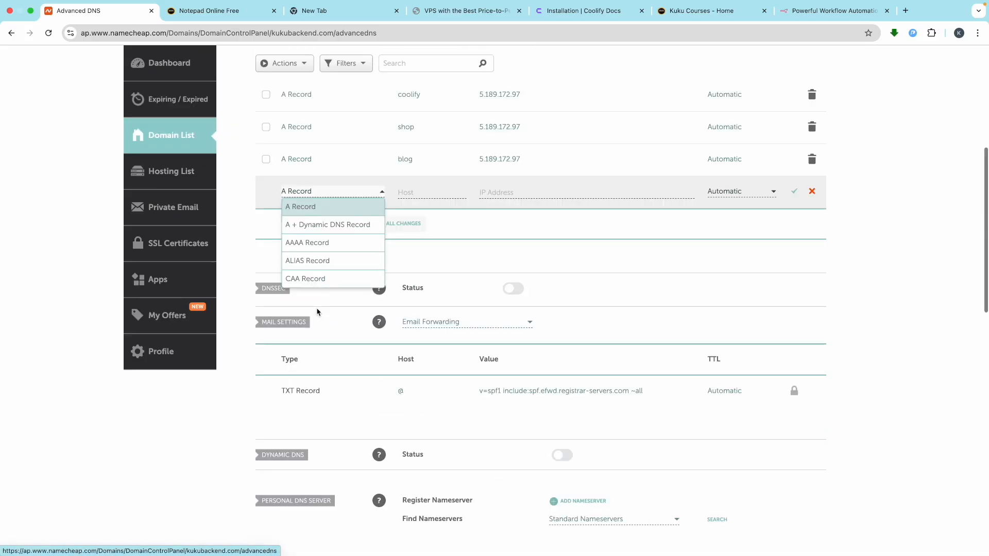
pyautogui.click(308, 210)
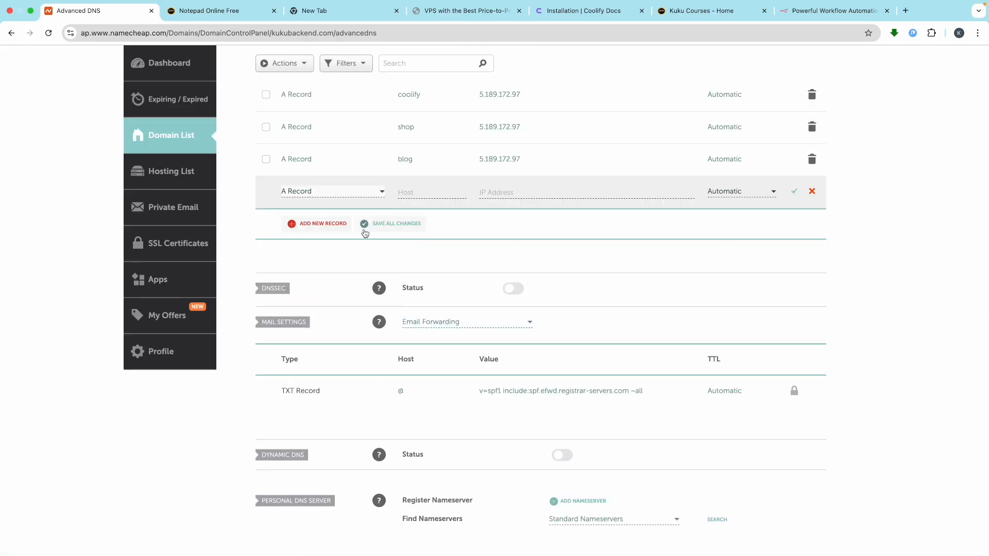
pyautogui.click(417, 233)
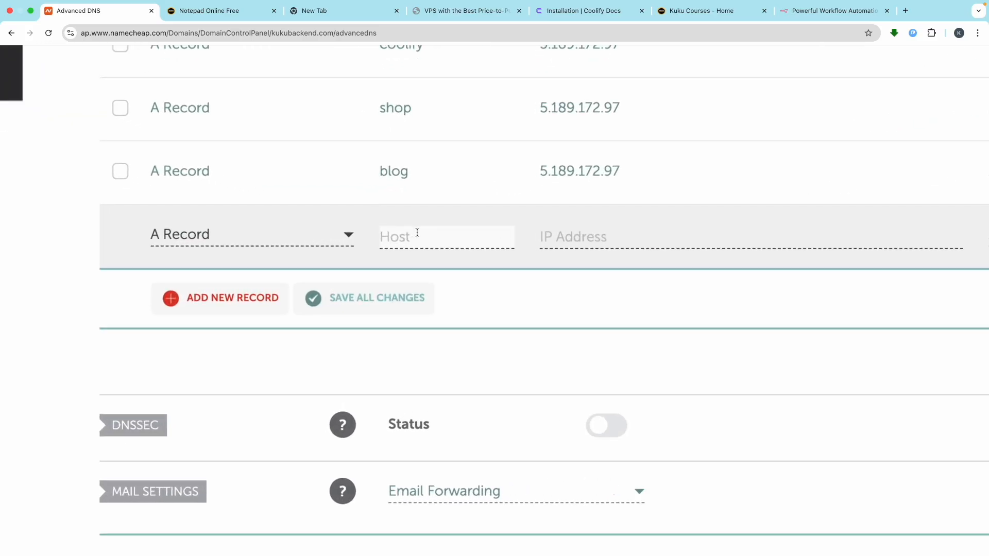
pyautogui.write('automation')
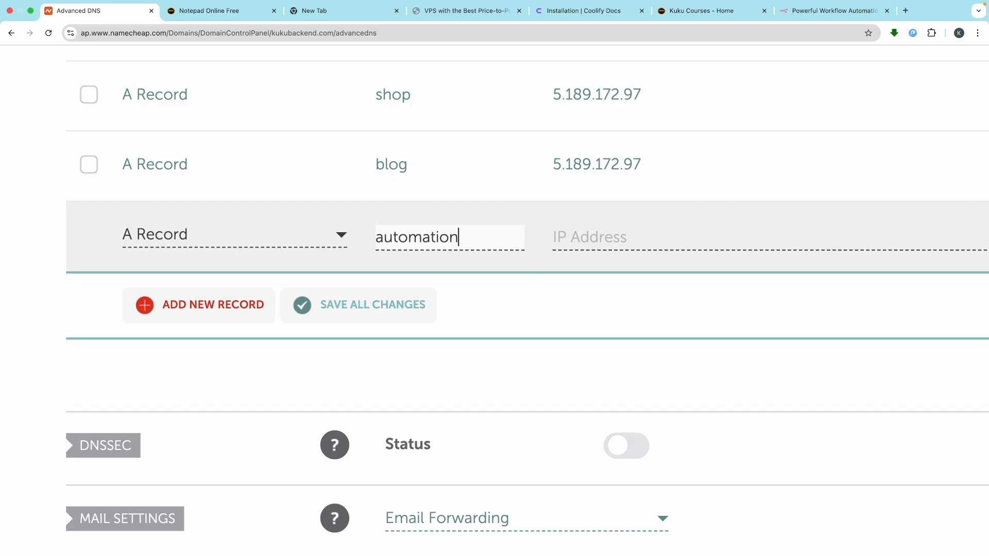
# - Paste the server IP 5.189.172.97 from the notes and save the automation record
pyautogui.click(624, 240)
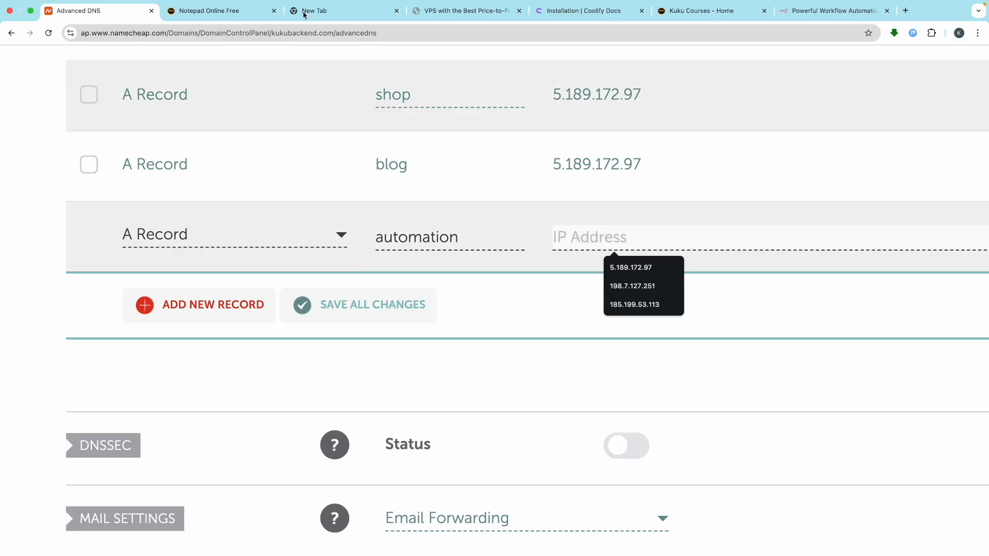
pyautogui.click(187, 18)
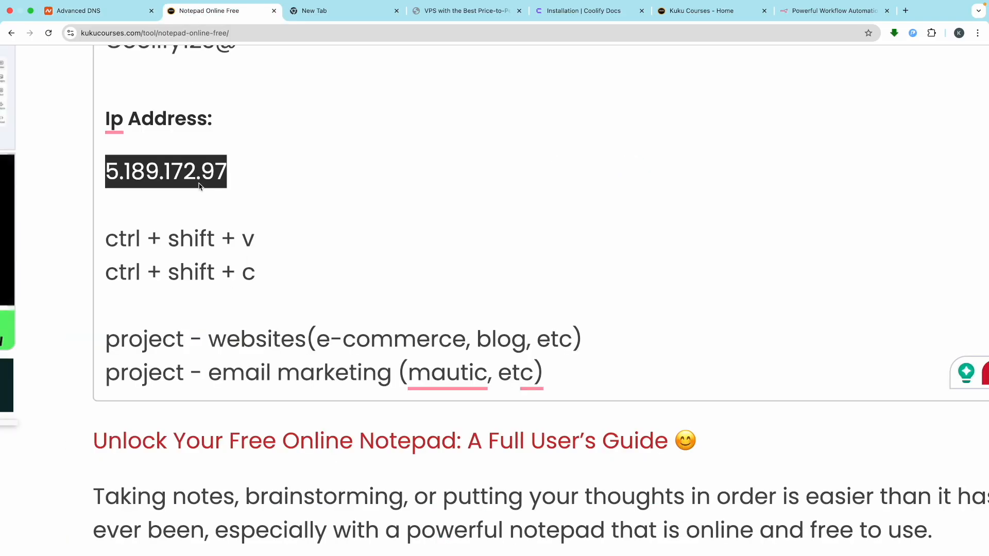
pyautogui.click(79, 10)
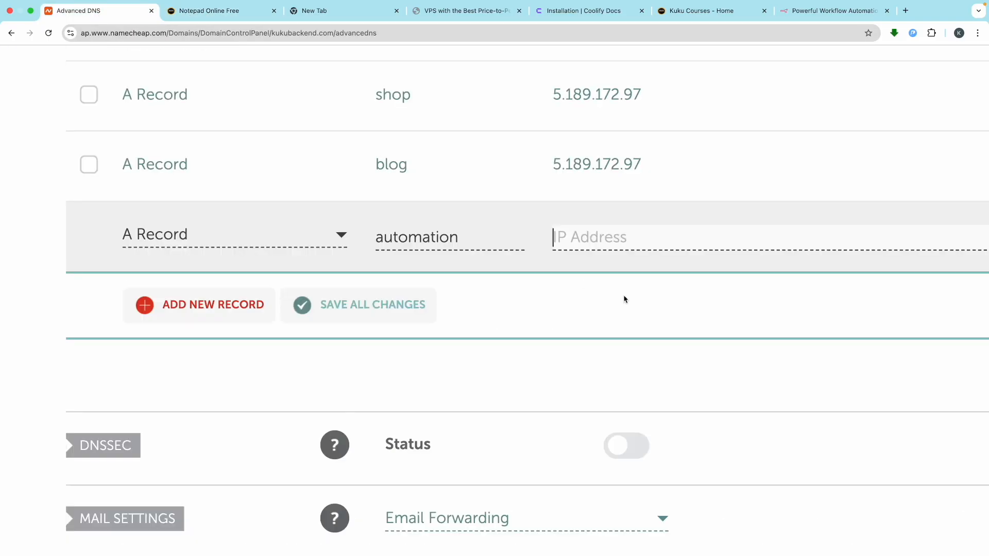
pyautogui.click(585, 241)
pyautogui.write('5.189.172.97')
pyautogui.click(621, 300)
pyautogui.scroll(-5, 649, 277)
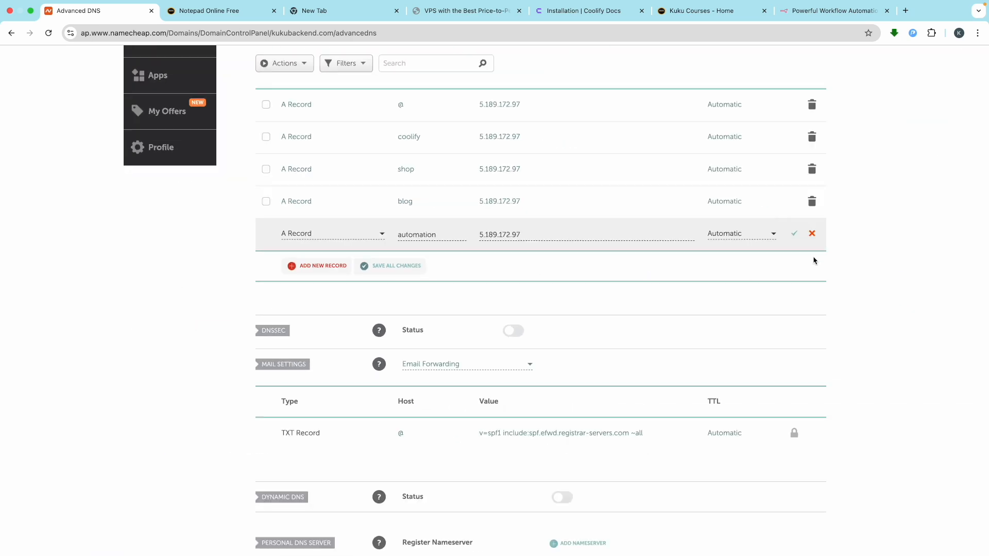
pyautogui.click(796, 235)
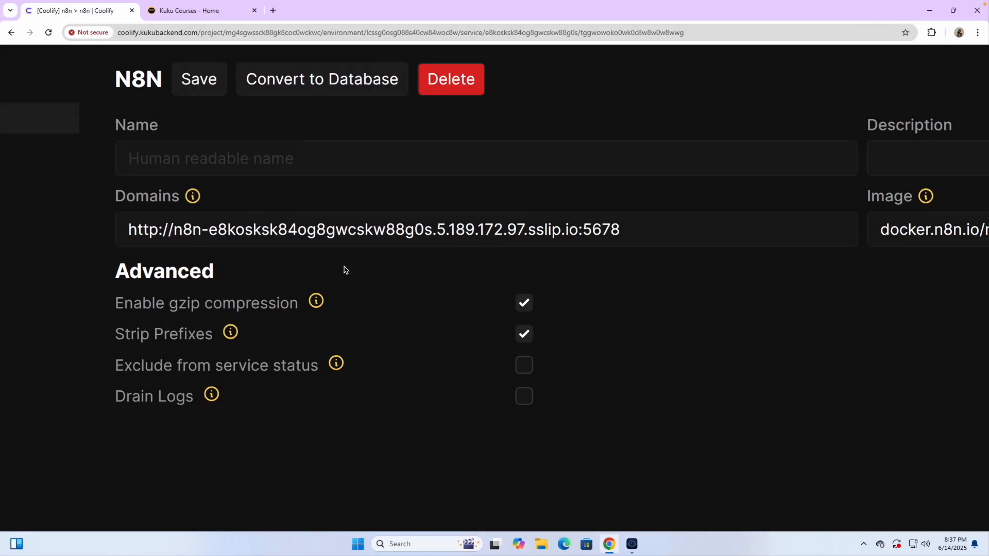
# - Delete the auto-generated domain and change its scheme from http to https
pyautogui.moveTo(636, 231); pyautogui.dragTo(173, 238)
pyautogui.press('BackSpace')
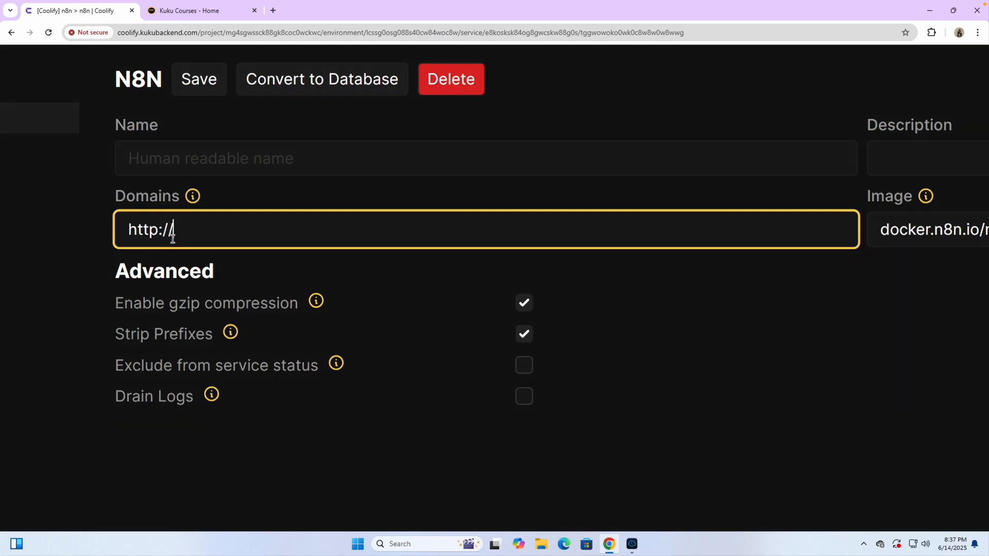
pyautogui.keyDown('ctrl'); pyautogui.scroll(5, 176, 239); pyautogui.keyUp('ctrl')
pyautogui.click(141, 228)
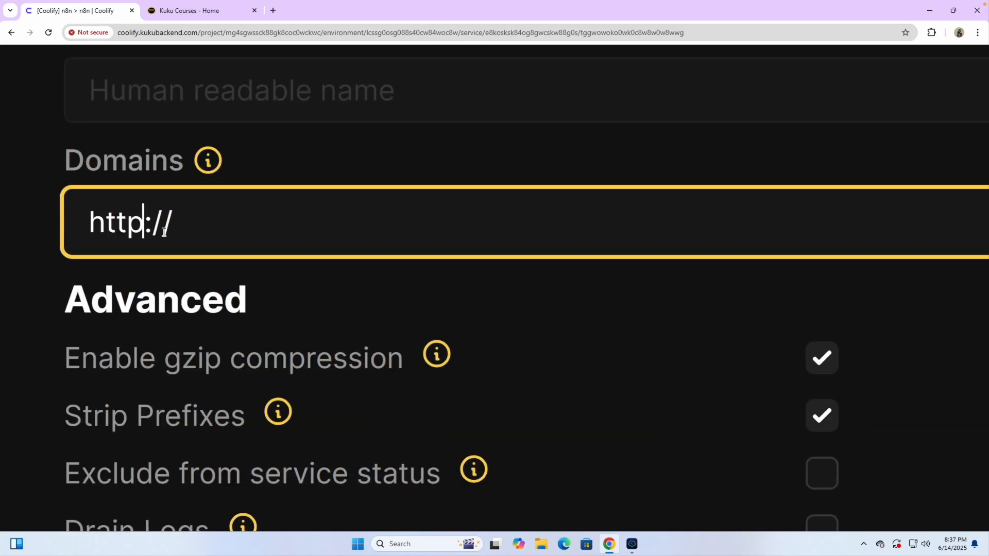
pyautogui.write('s')
pyautogui.click(220, 230)
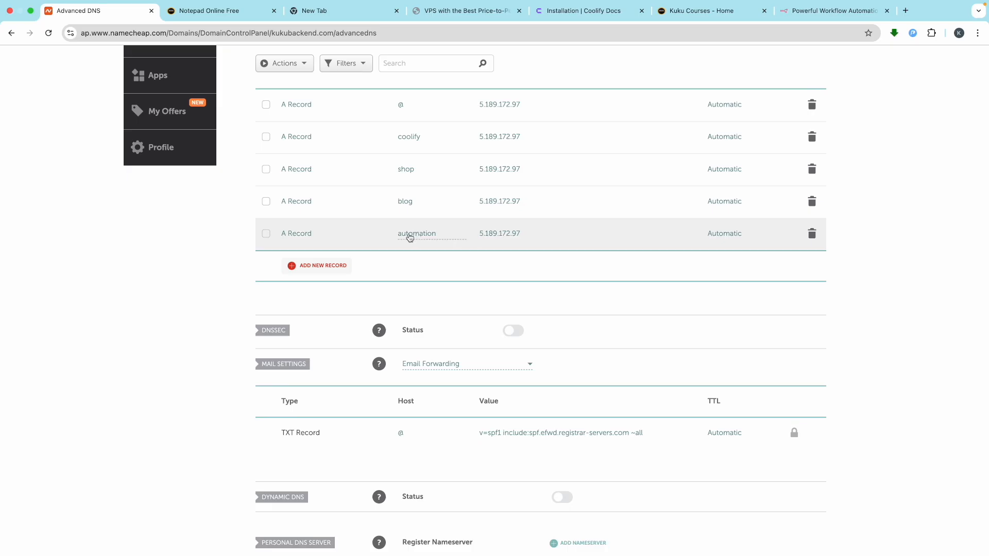
pyautogui.scroll(5, 473, 253)
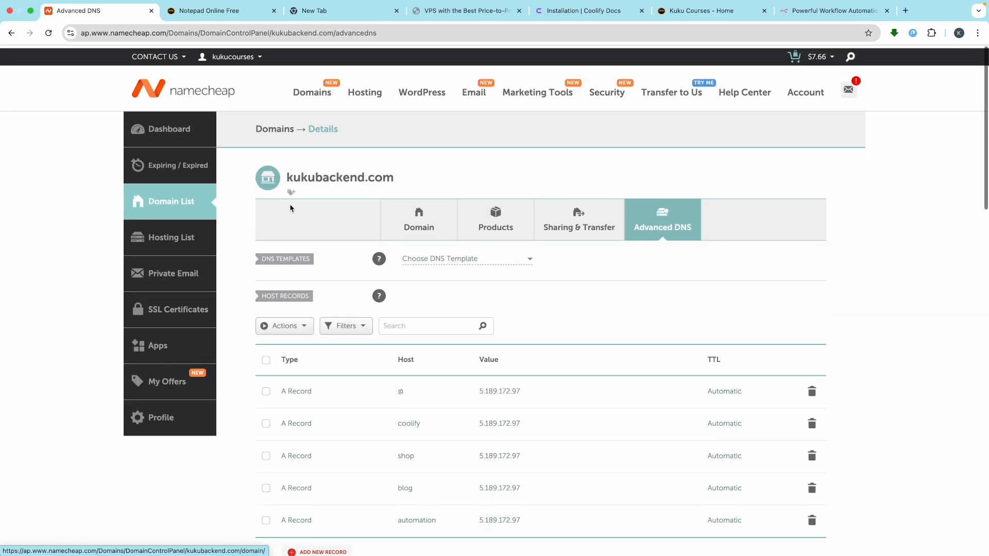
pyautogui.moveTo(287, 175); pyautogui.dragTo(397, 177)
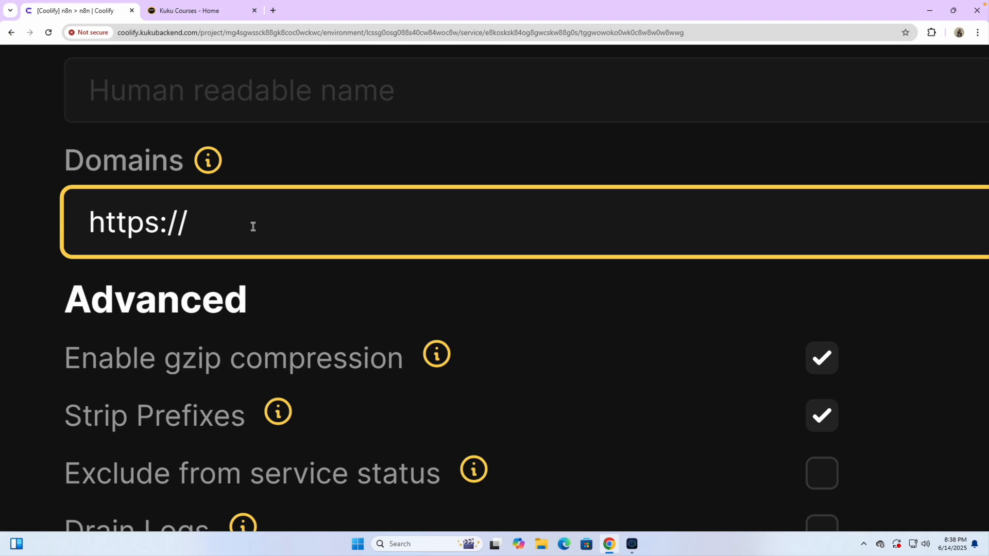
pyautogui.press('super')
pyautogui.write('aut')
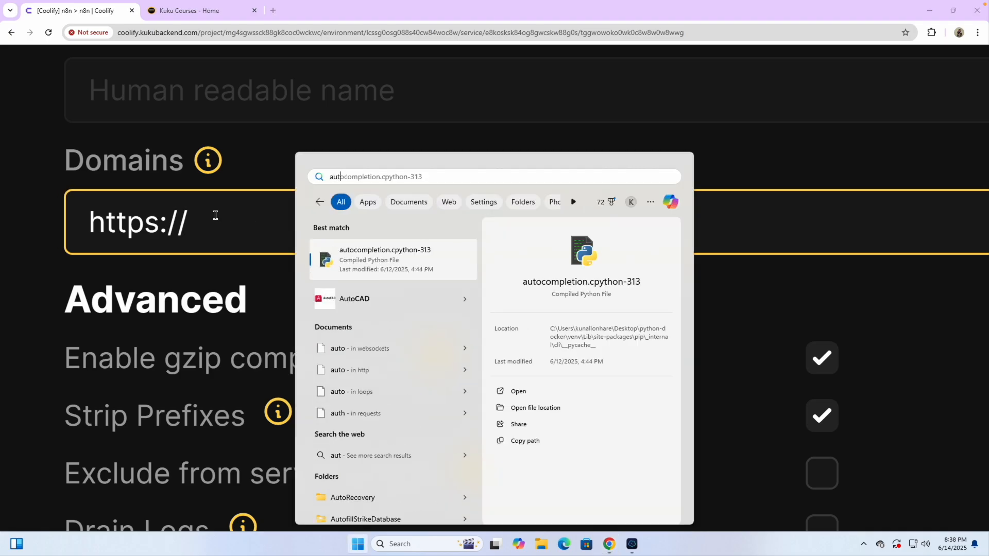
pyautogui.press('Escape')
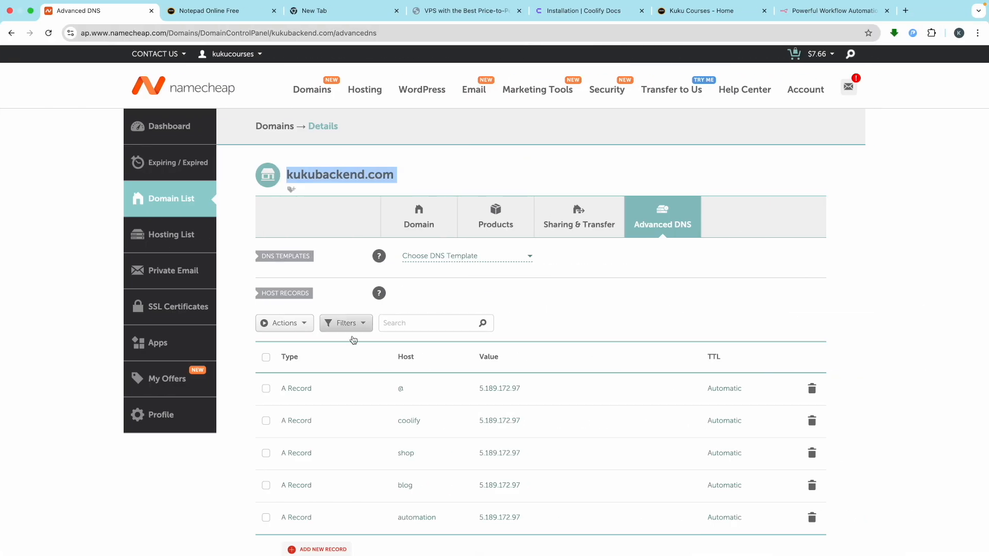
pyautogui.scroll(-2, 381, 355)
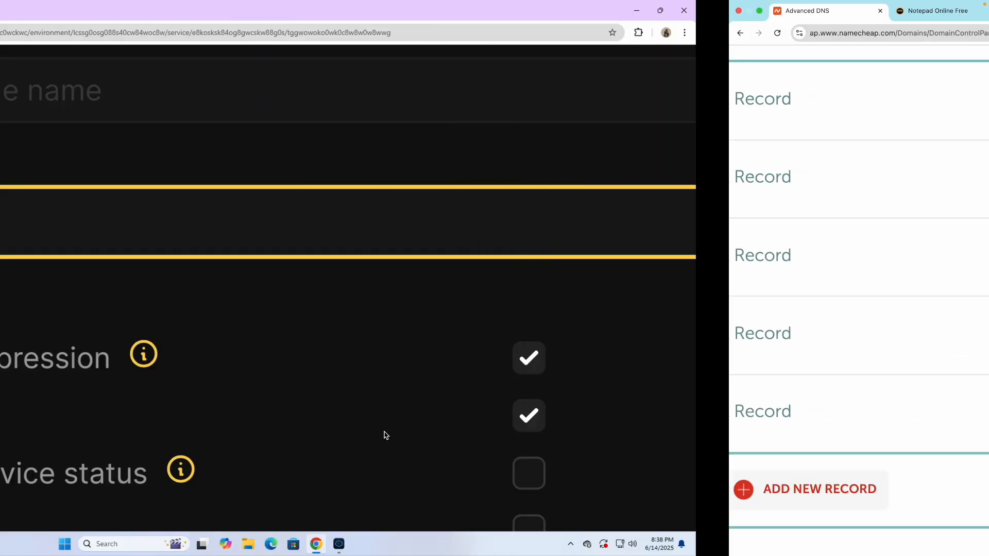
pyautogui.write('automation.')
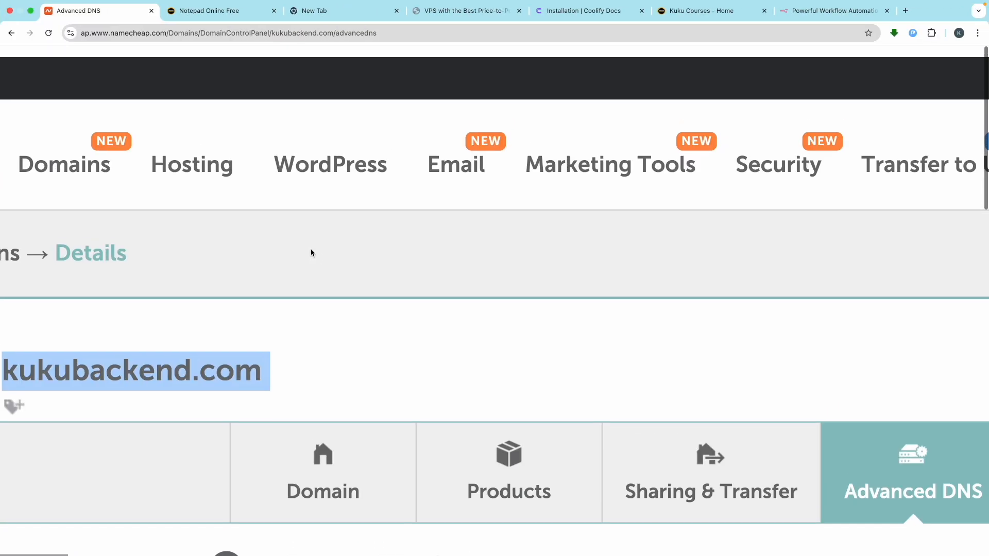
pyautogui.hscroll(-5, 311, 252)
pyautogui.doubleClick(235, 351)
pyautogui.hotkey('ctrl', 'c')
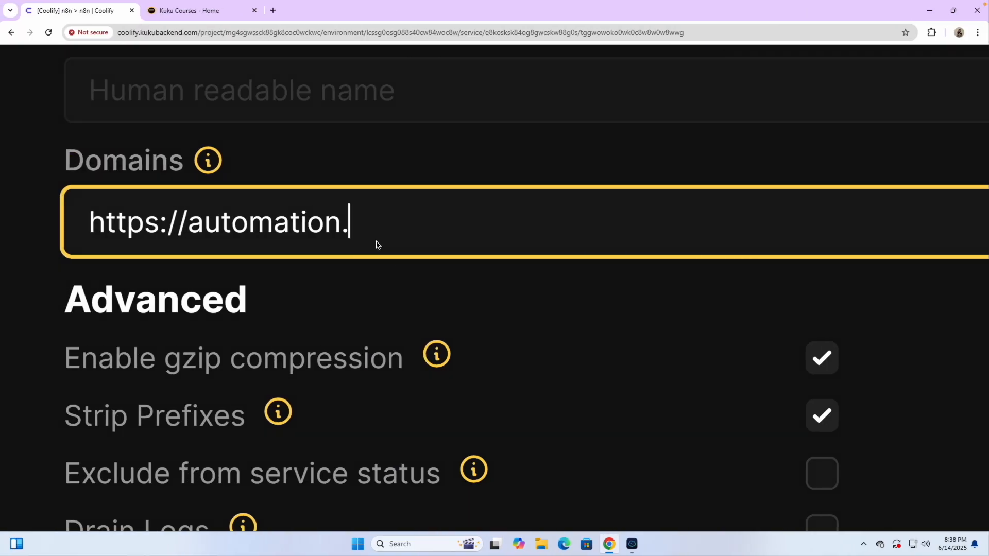
pyautogui.hotkey('ctrl', 'v')
pyautogui.write('.com')
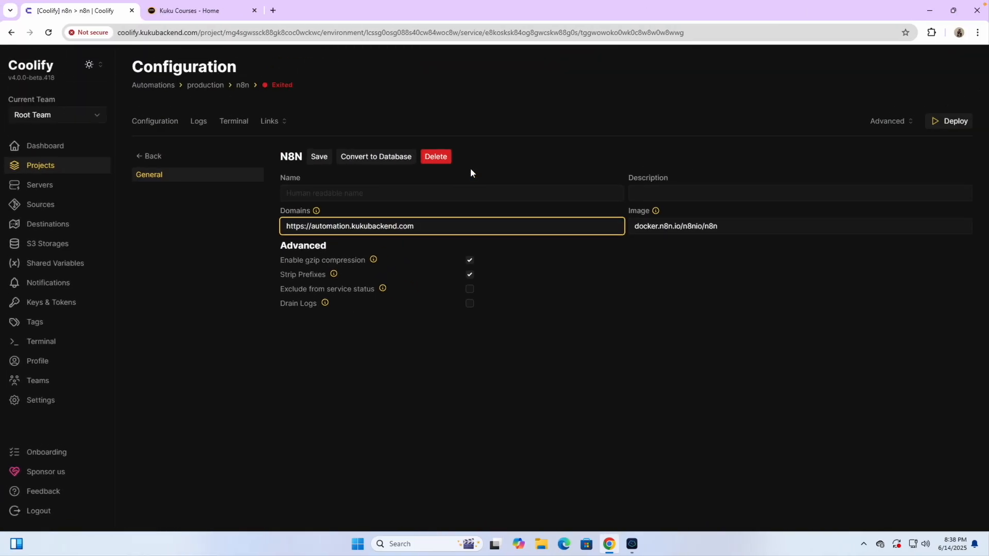
# - Save the new domain and return to the n8n service stack configuration
pyautogui.click(316, 161)
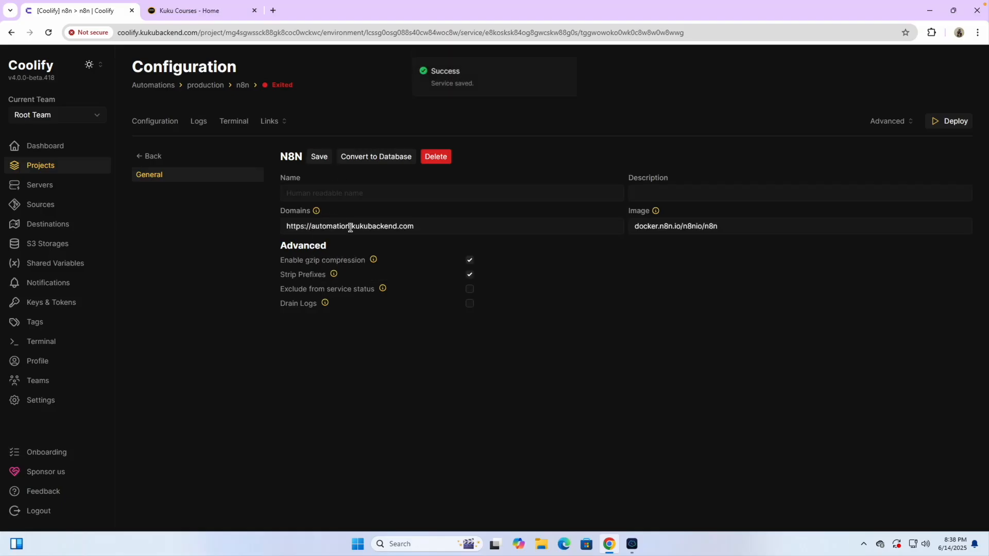
pyautogui.moveTo(316, 211)
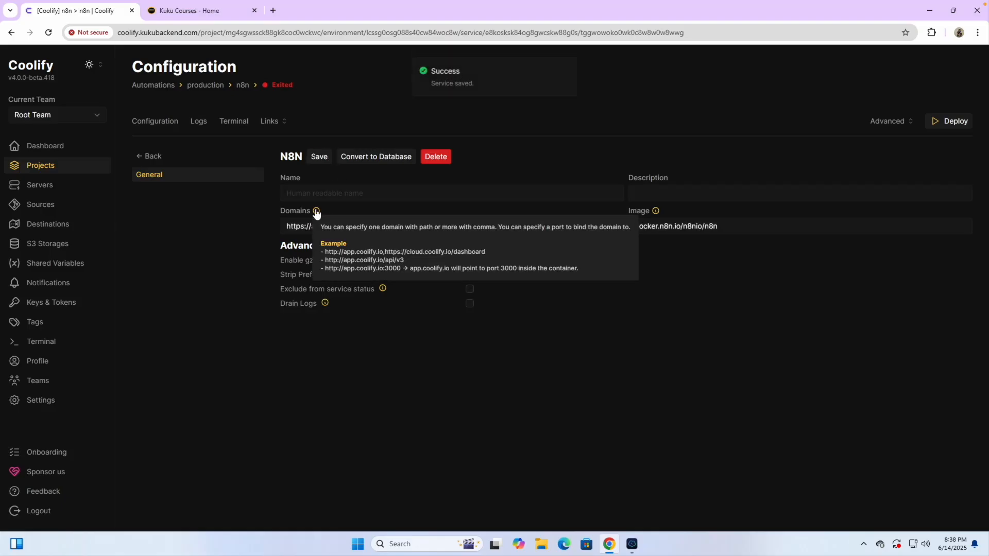
pyautogui.click(162, 126)
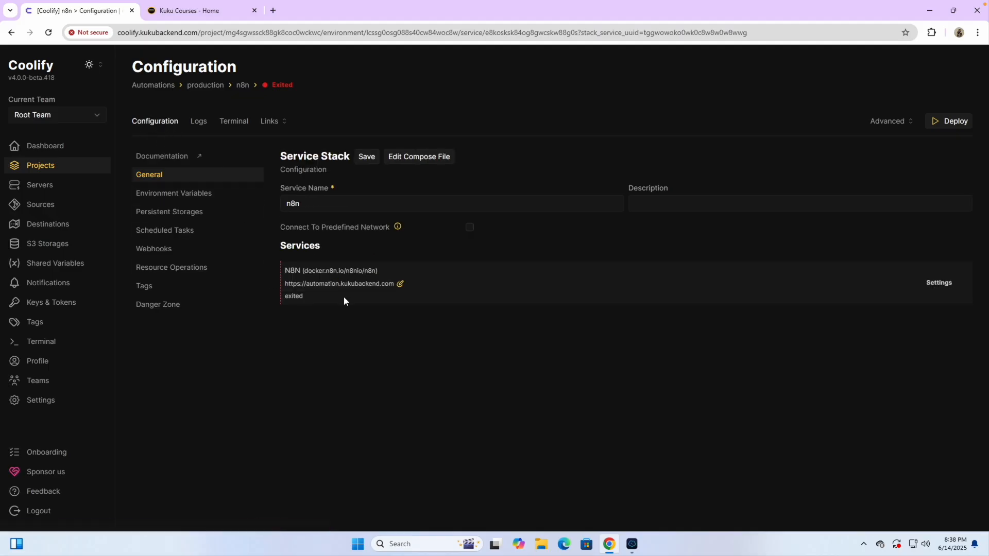
# - Check the new automation.kukubackend.com address, then deploy the n8n service
pyautogui.scroll(5, 344, 295)
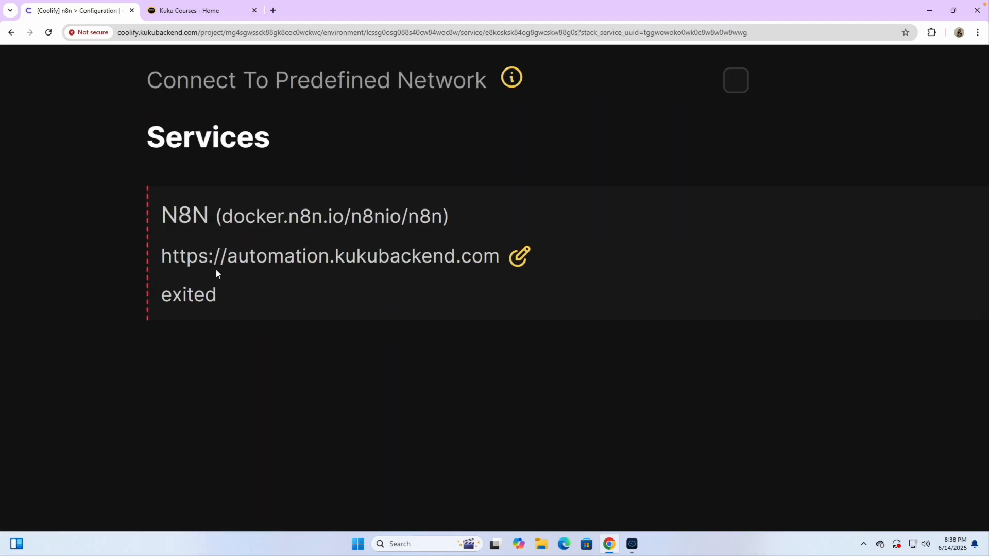
pyautogui.moveTo(240, 256); pyautogui.dragTo(501, 256)
pyautogui.click(416, 325)
pyautogui.scroll(-5, 416, 326)
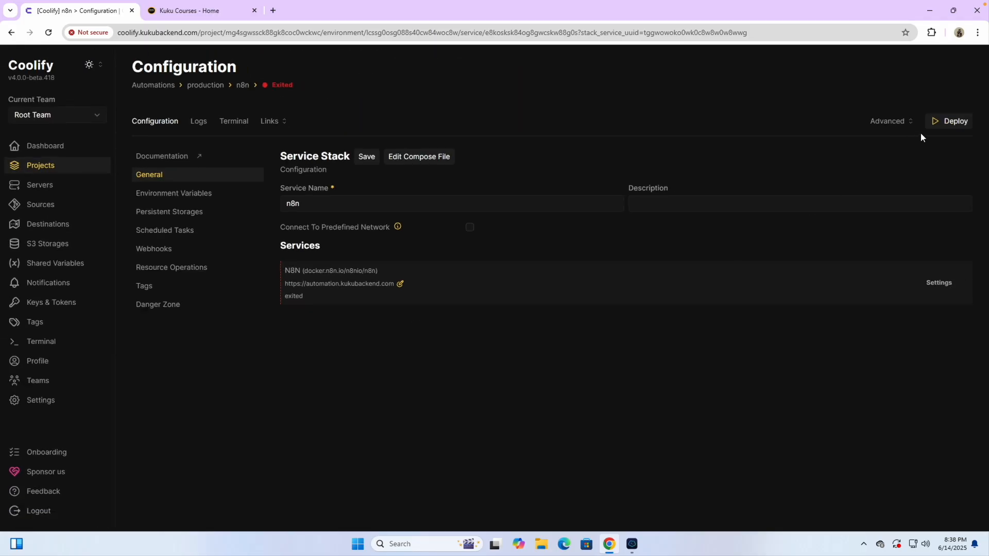
pyautogui.click(956, 122)
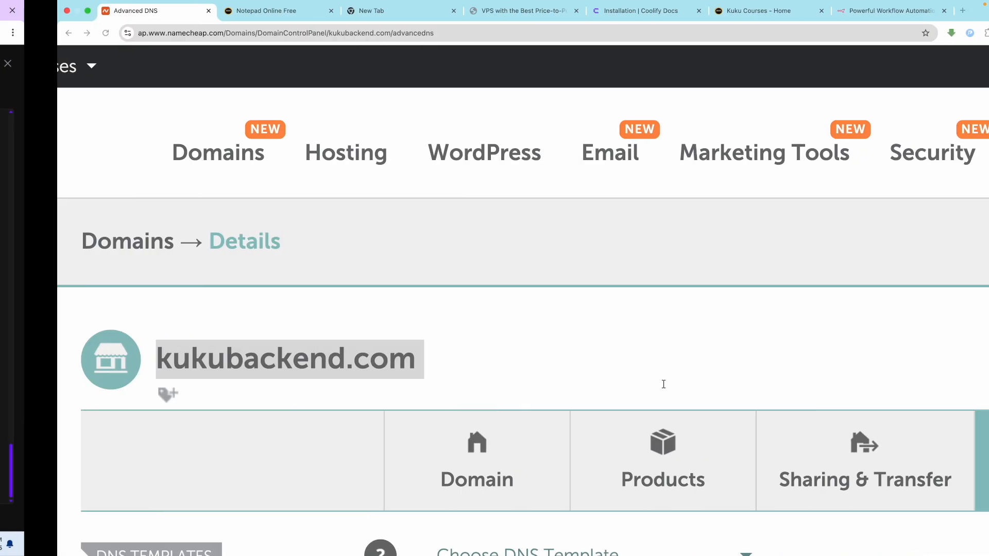
pyautogui.click(834, 11)
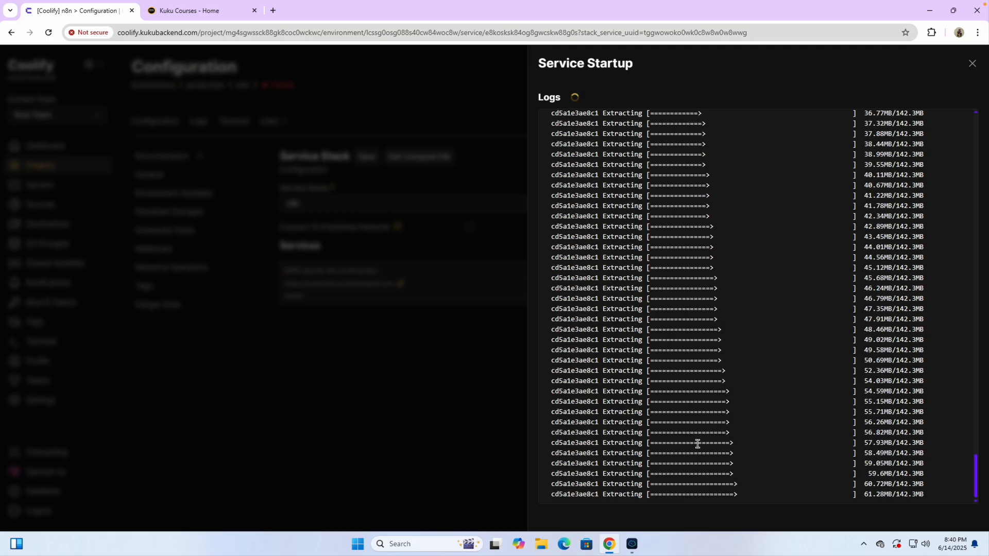
# - Close the startup log once the container has started, and refresh the service status
pyautogui.moveTo(707, 496); pyautogui.dragTo(744, 497)
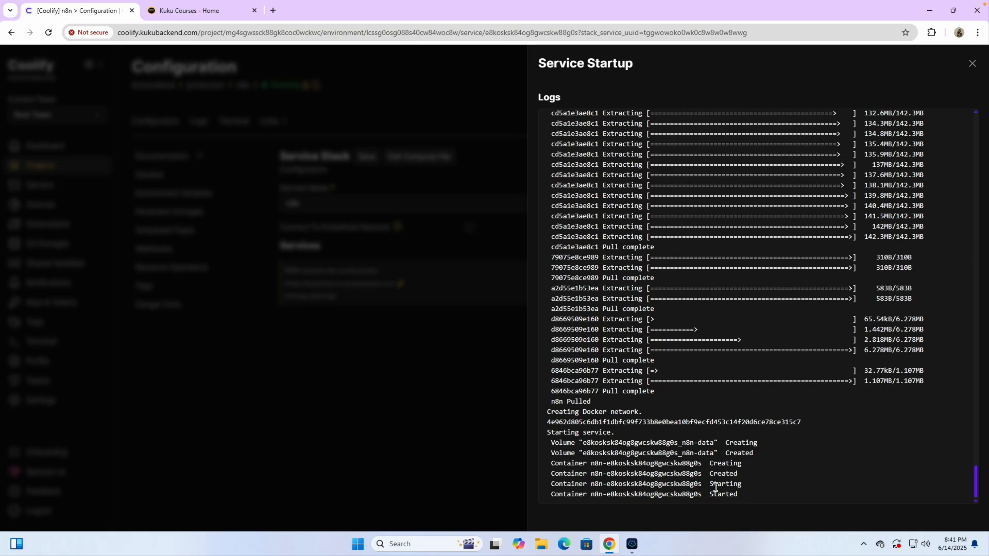
pyautogui.click(972, 62)
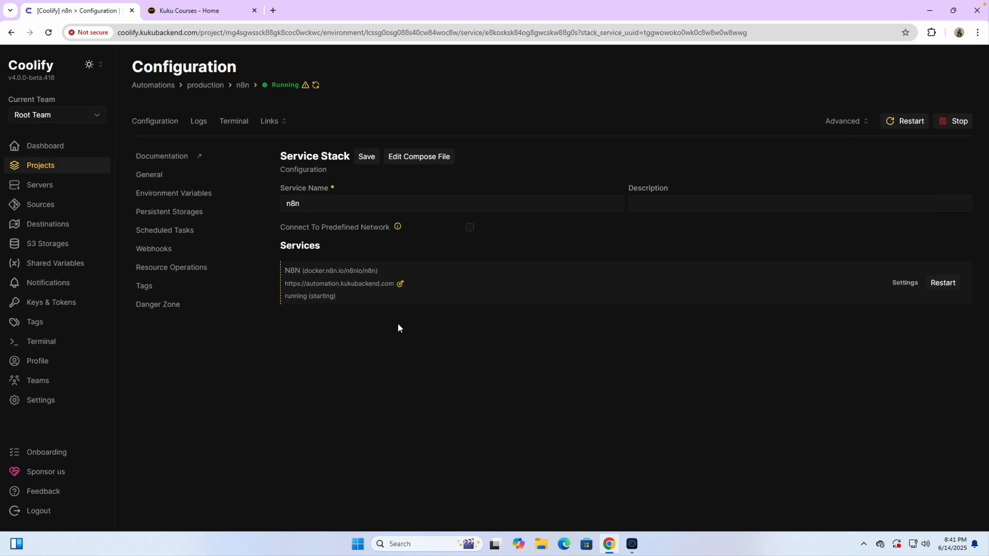
pyautogui.scroll(5, 341, 318)
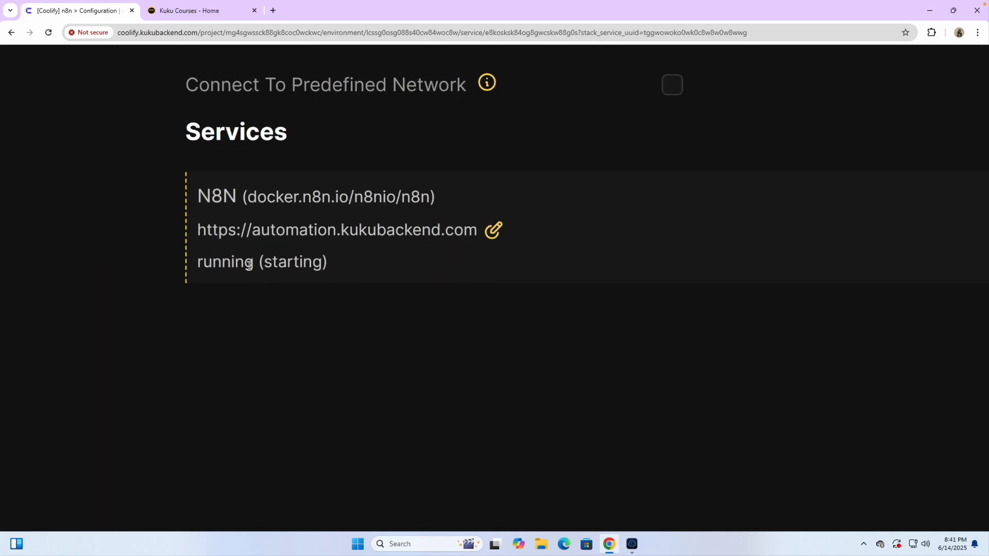
pyautogui.scroll(-5, 318, 311)
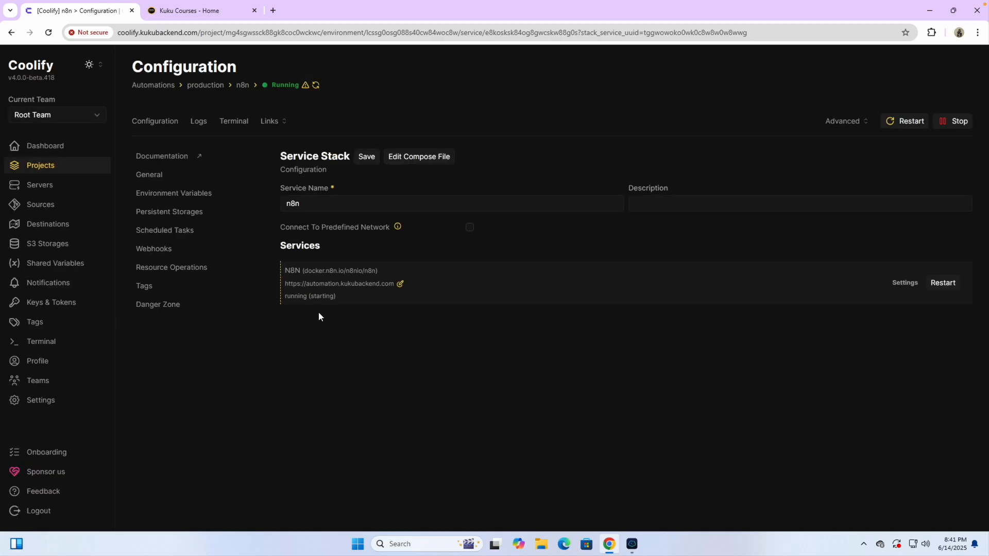
pyautogui.click(315, 86)
pyautogui.scroll(5, 314, 90)
pyautogui.scroll(-5, 313, 93)
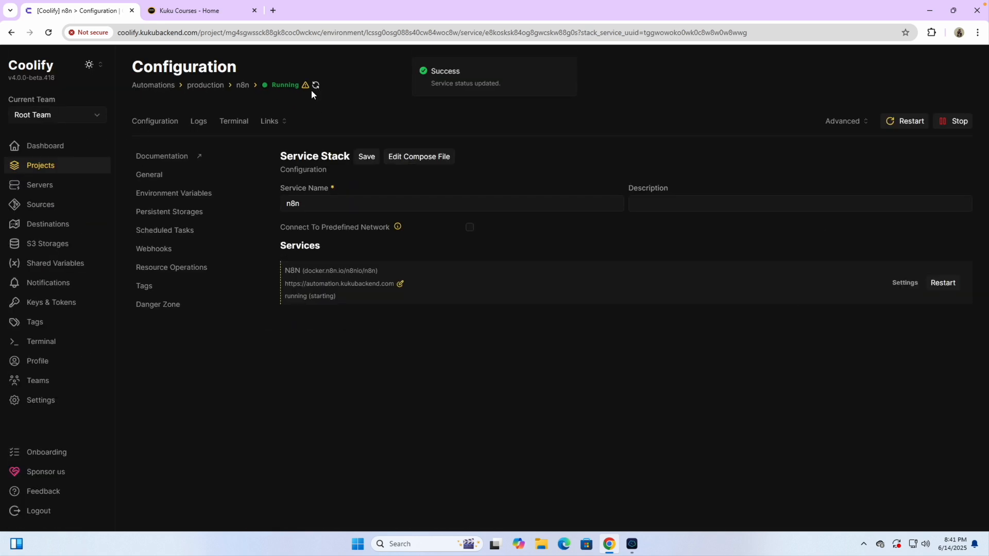
# - Reload the configuration page and watch the N8N status move from starting to healthy
pyautogui.click(48, 32)
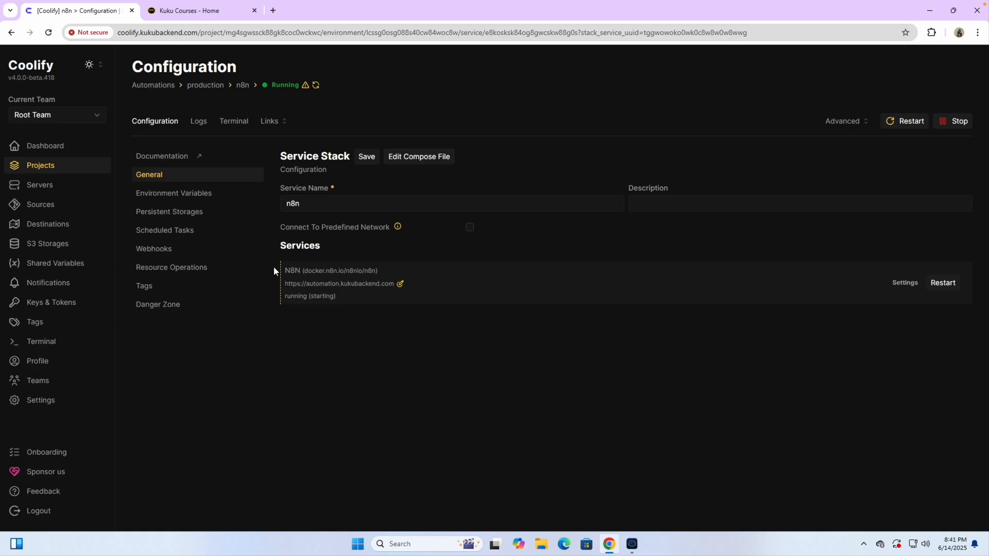
pyautogui.scroll(5, 332, 313)
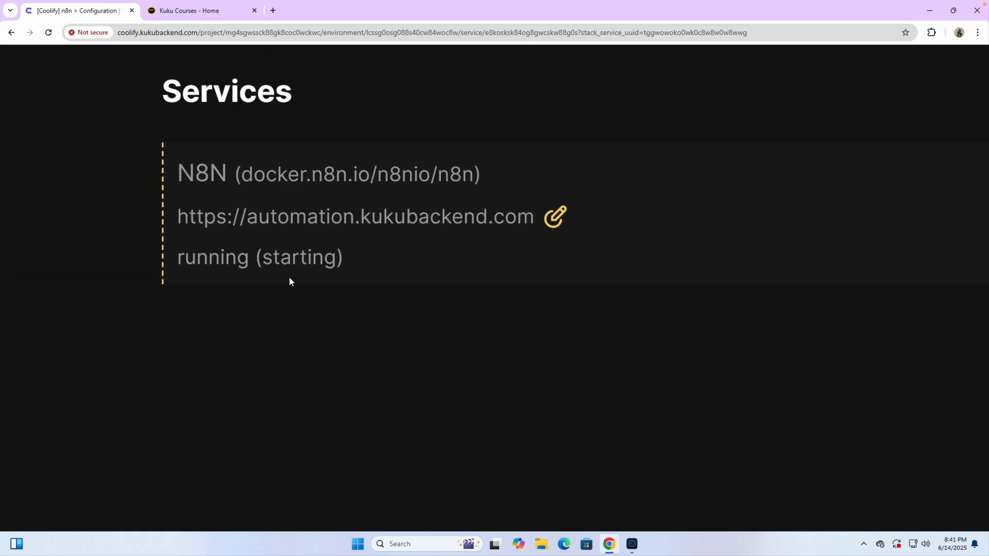
pyautogui.tripleClick(242, 264)
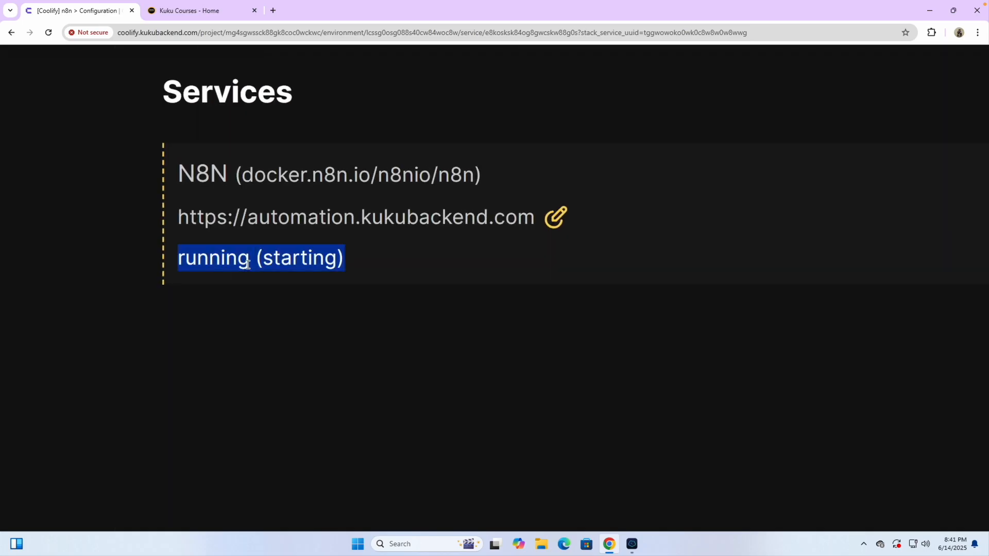
pyautogui.doubleClick(278, 263)
pyautogui.click(290, 359)
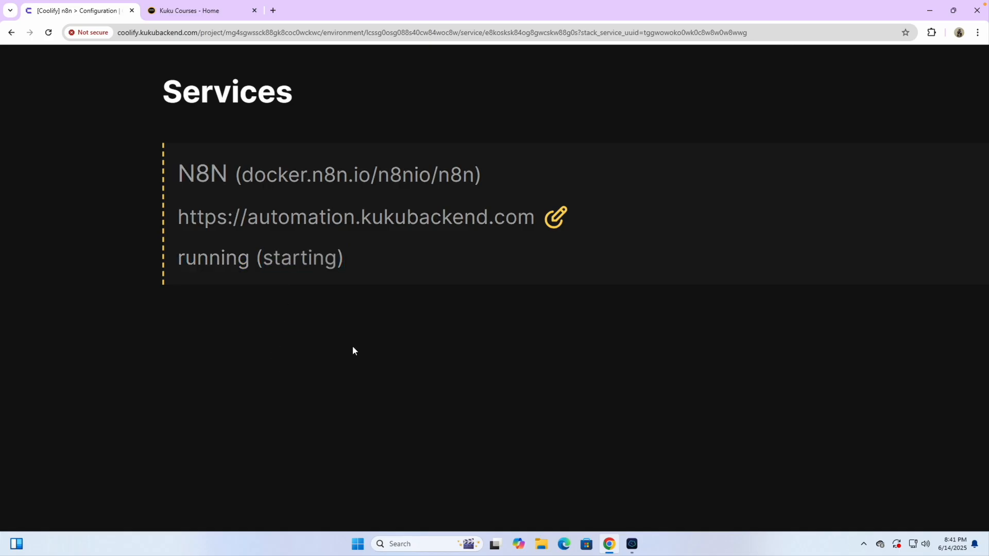
pyautogui.scroll(-7, 352, 350)
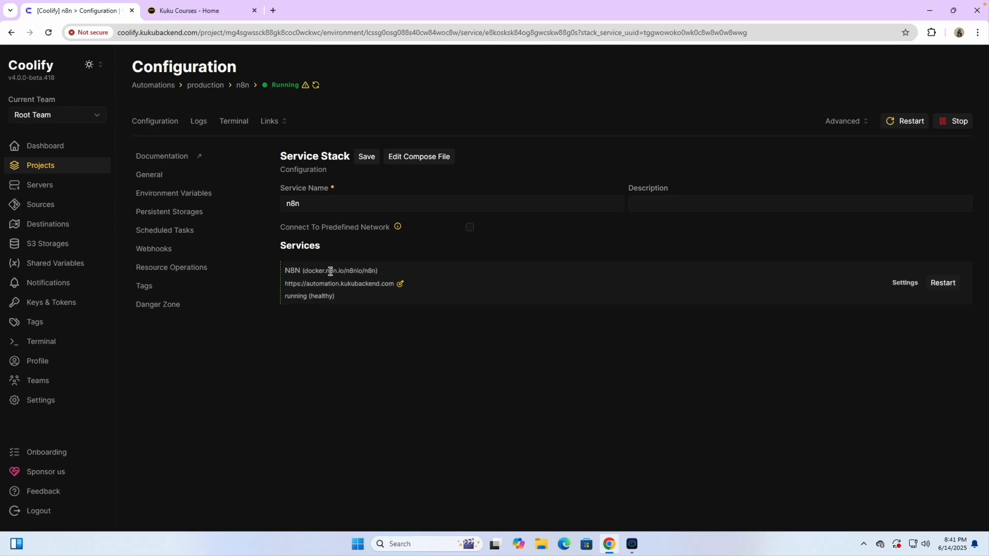
pyautogui.scroll(5, 306, 293)
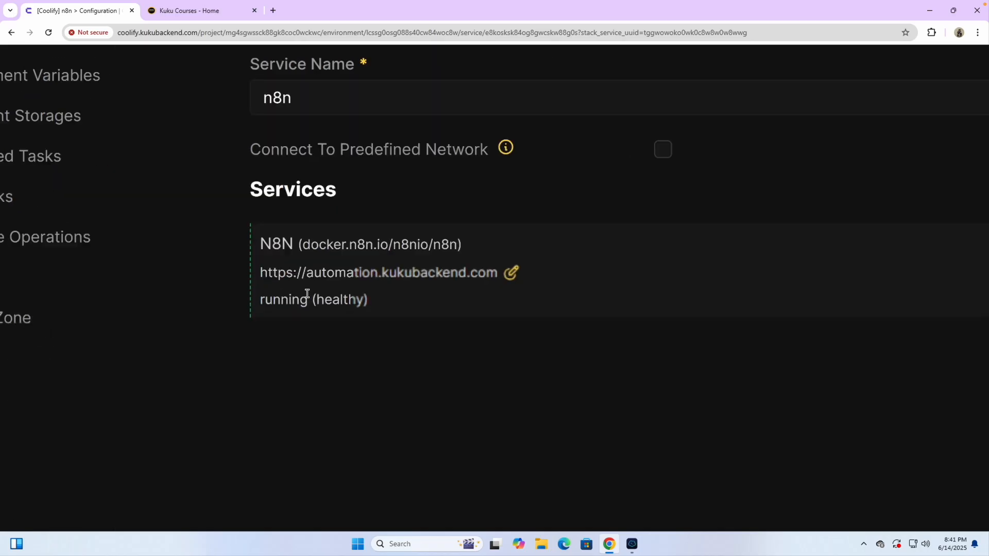
pyautogui.scroll(-5, 356, 306)
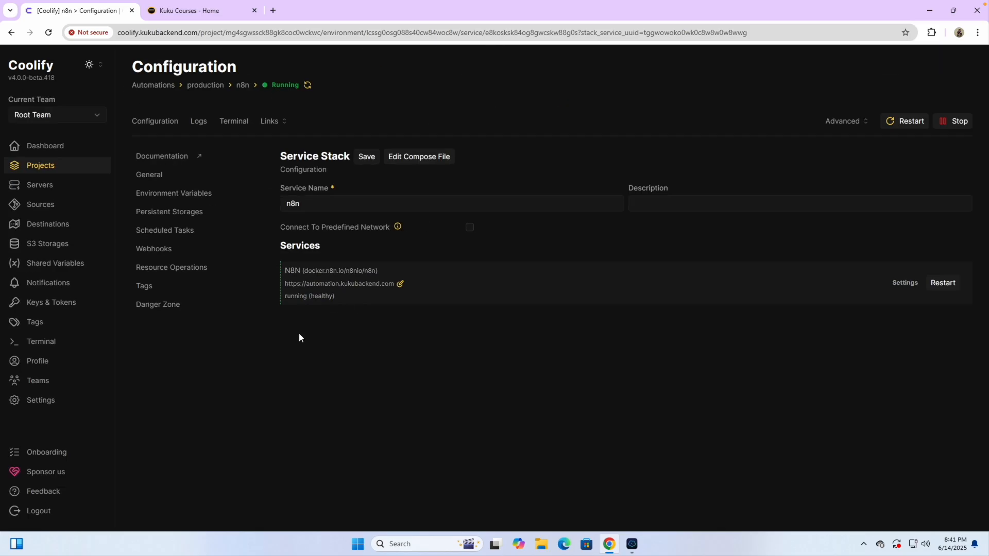
pyautogui.click(273, 125)
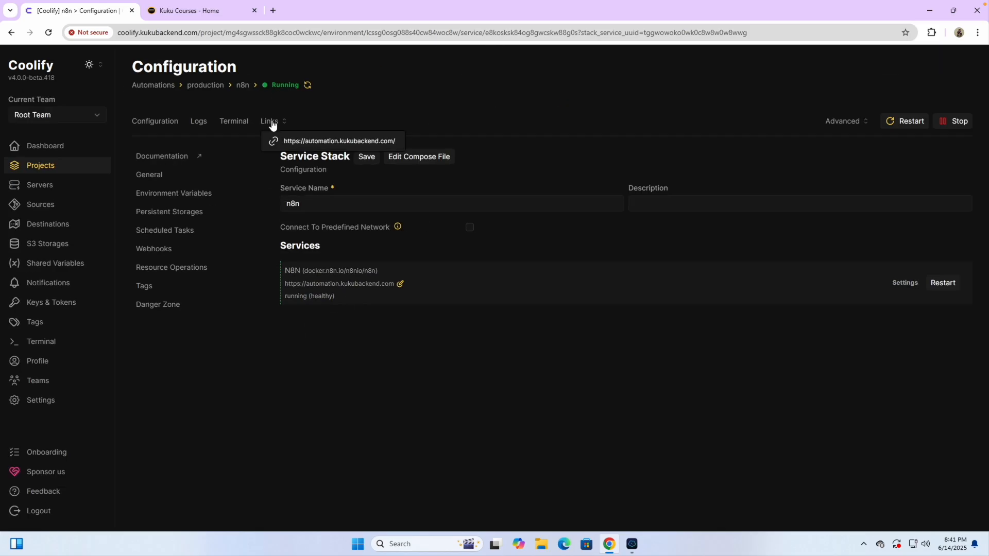
pyautogui.click(309, 143)
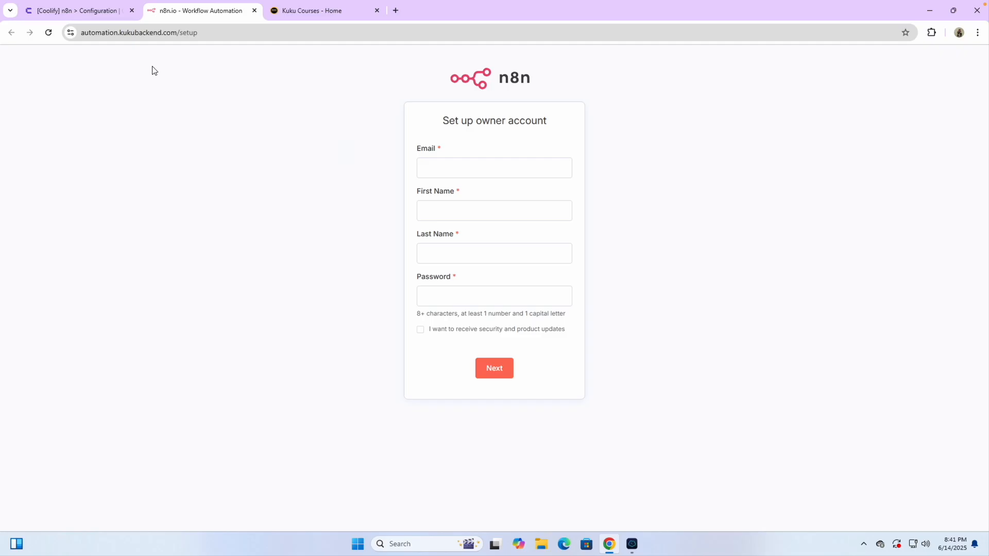
pyautogui.click(118, 34)
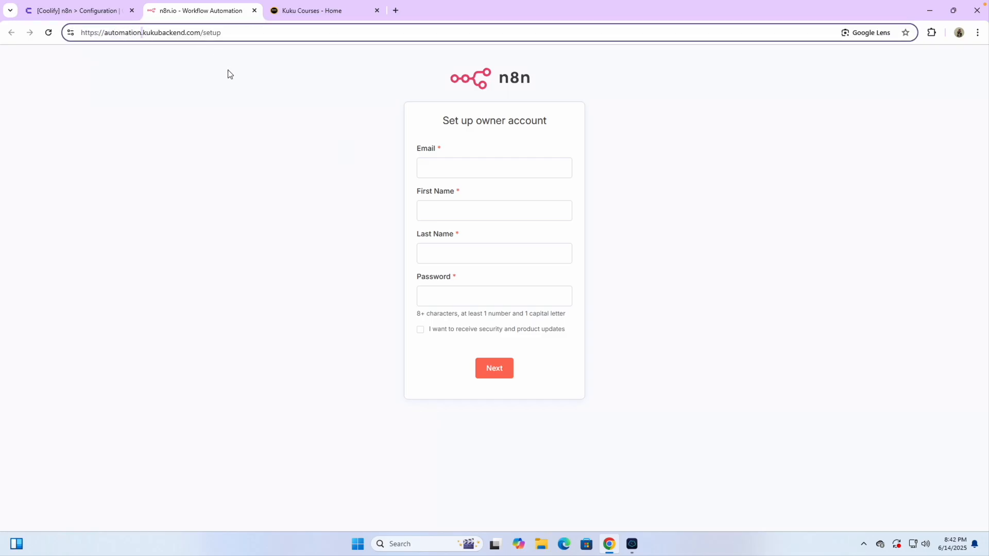
pyautogui.click(252, 167)
# - Autofill the owner's email and names, paste the saved password, and submit the account
pyautogui.click(440, 172)
pyautogui.click(509, 203)
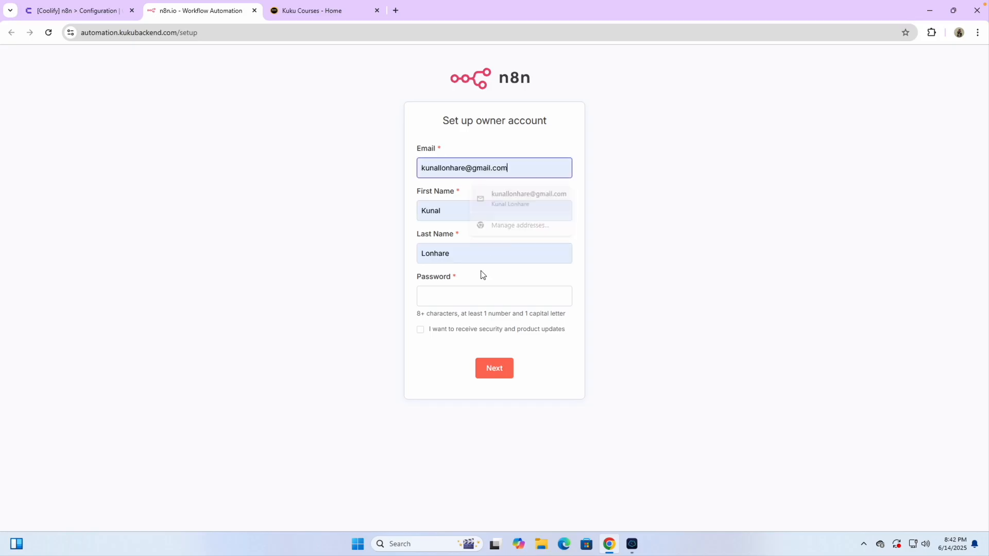
pyautogui.click(443, 289)
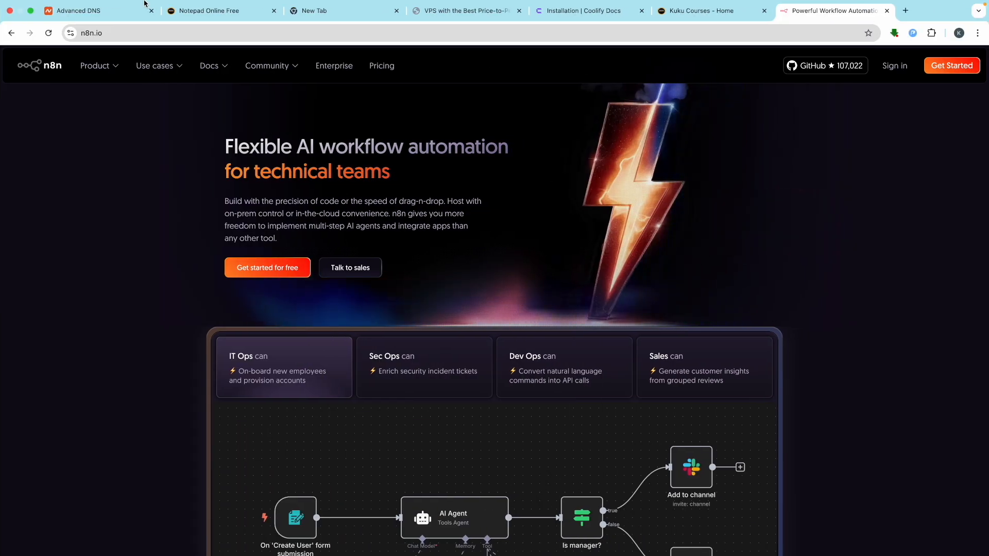
pyautogui.click(209, 11)
pyautogui.scroll(5, 209, 247)
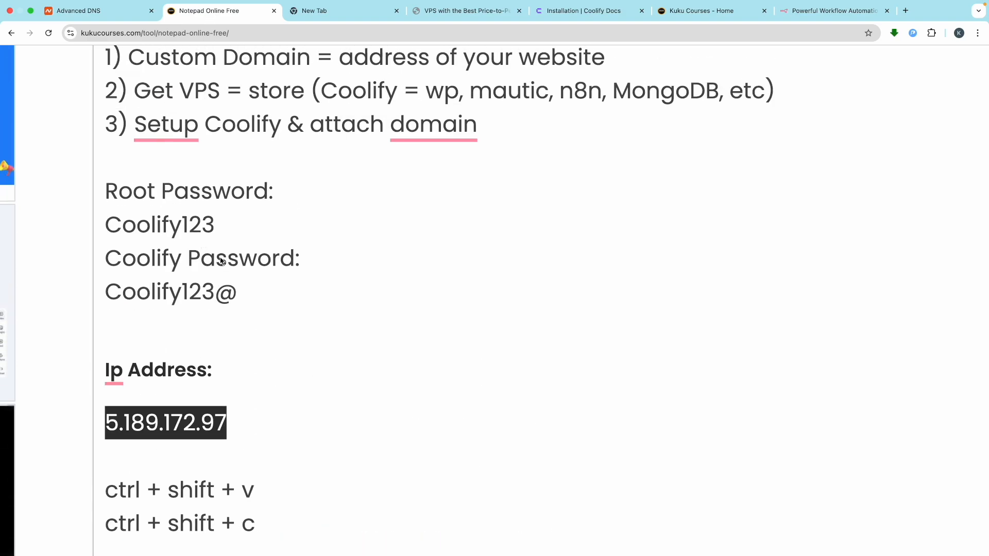
pyautogui.moveTo(241, 295); pyautogui.dragTo(104, 292)
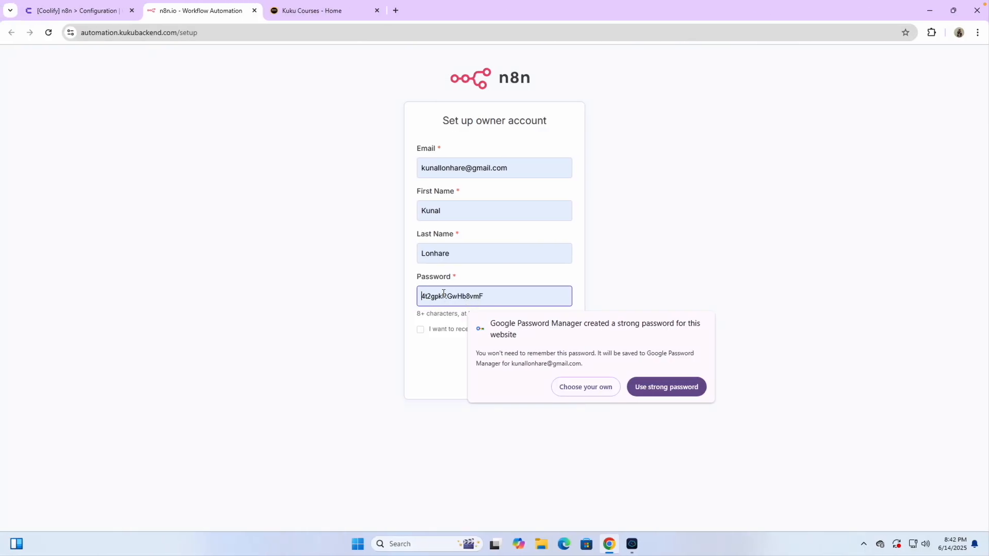
pyautogui.hotkey('ctrl', 'v')
pyautogui.click(410, 335)
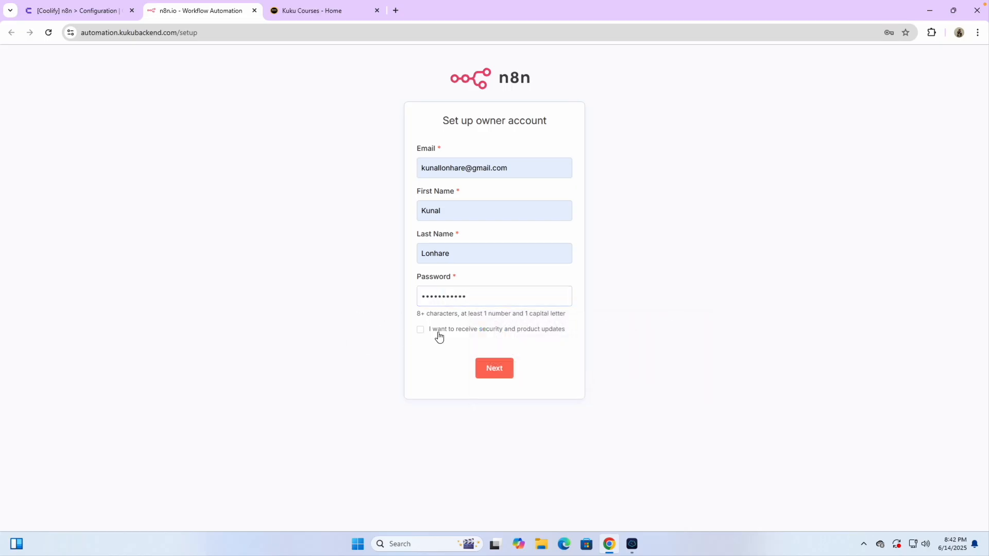
pyautogui.click(492, 375)
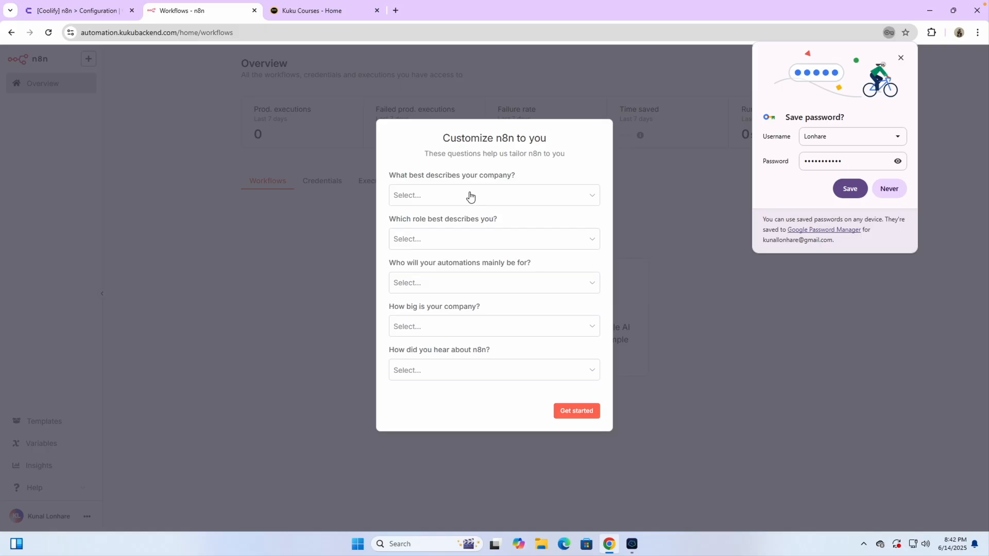
# - Decline the browser password save; answer Ecommerce, Business Owner, and automations for Myself
pyautogui.click(453, 199)
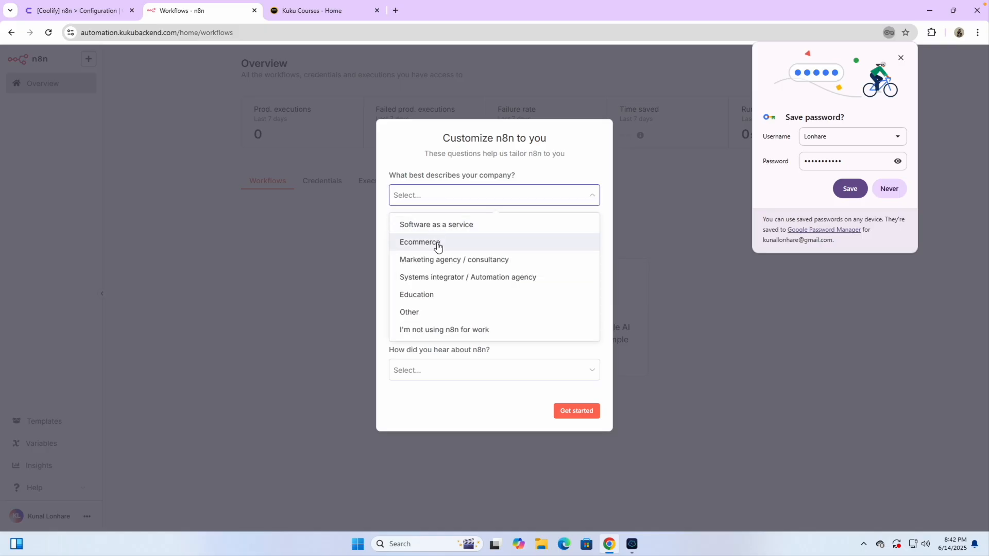
pyautogui.click(890, 188)
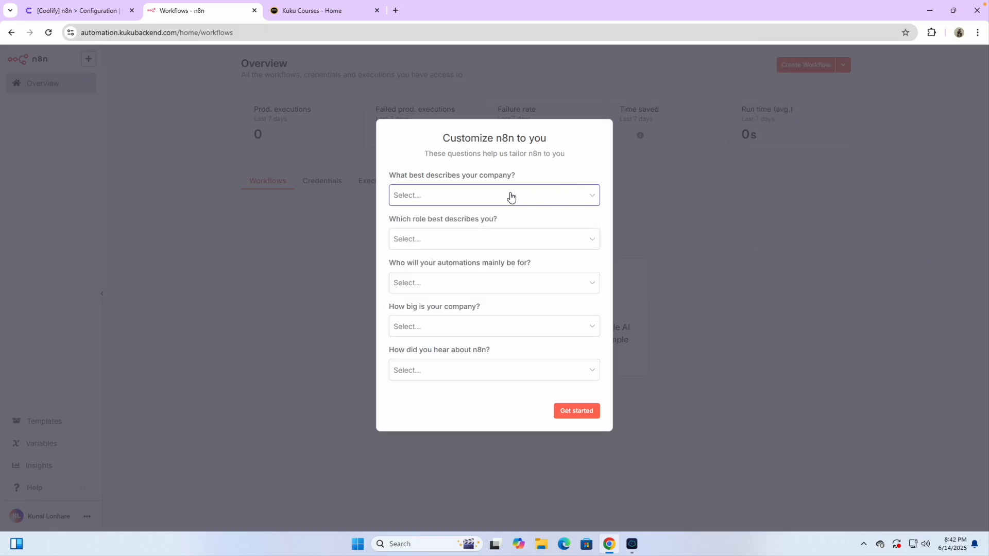
pyautogui.click(461, 205)
pyautogui.click(440, 242)
pyautogui.click(439, 242)
pyautogui.click(432, 275)
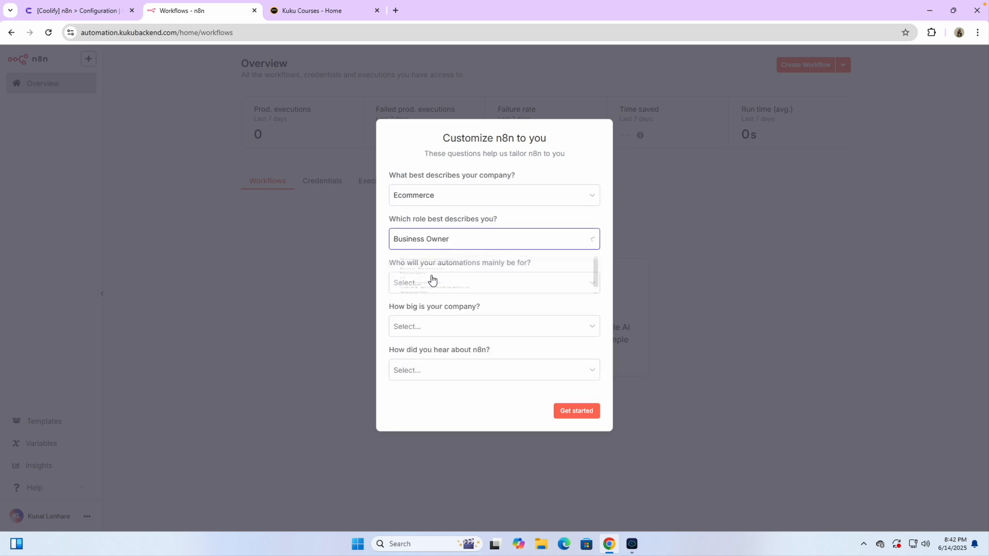
pyautogui.click(419, 286)
pyautogui.click(426, 313)
# - Answer Less than 20 people and YouTube, finish the survey, and skip the license offer
pyautogui.click(416, 321)
pyautogui.click(428, 360)
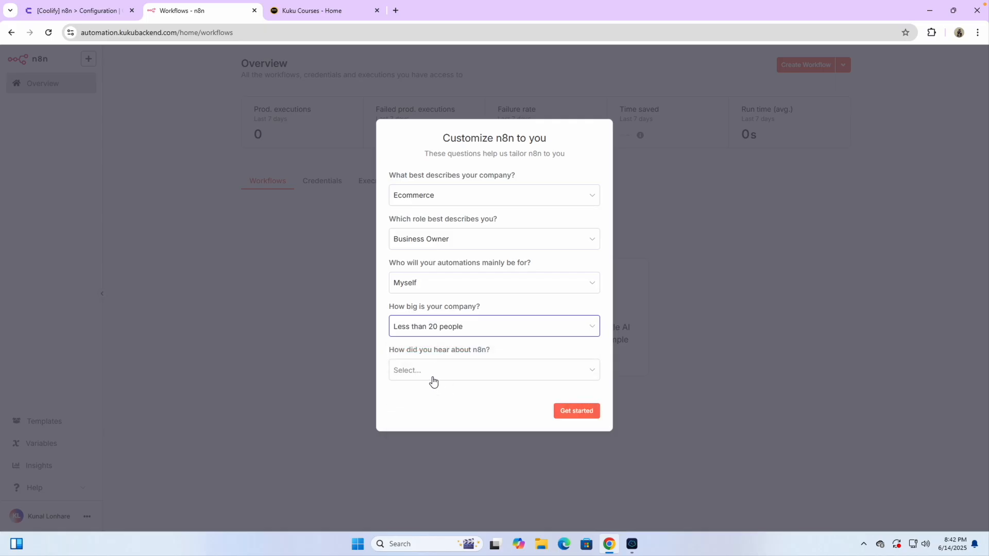
pyautogui.click(432, 380)
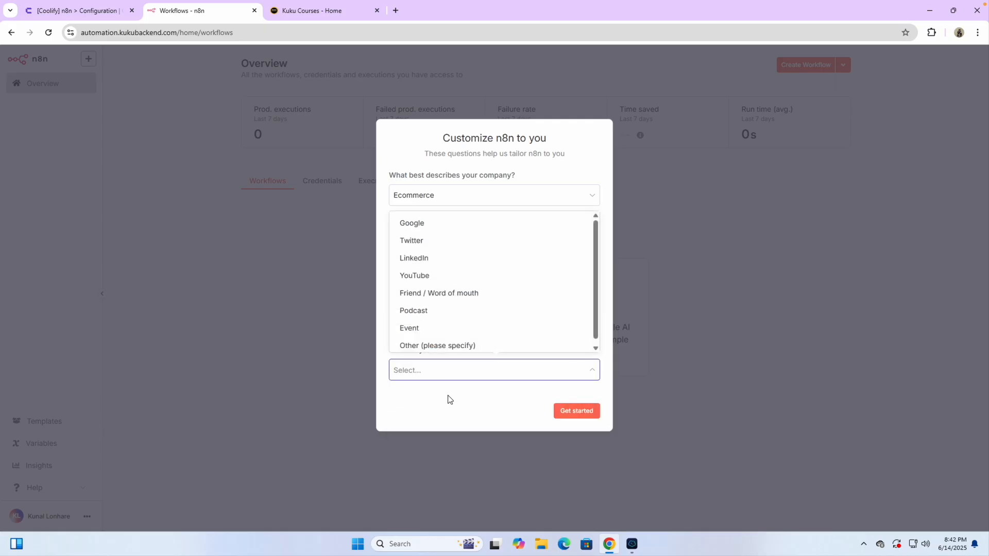
pyautogui.click(417, 277)
pyautogui.click(576, 411)
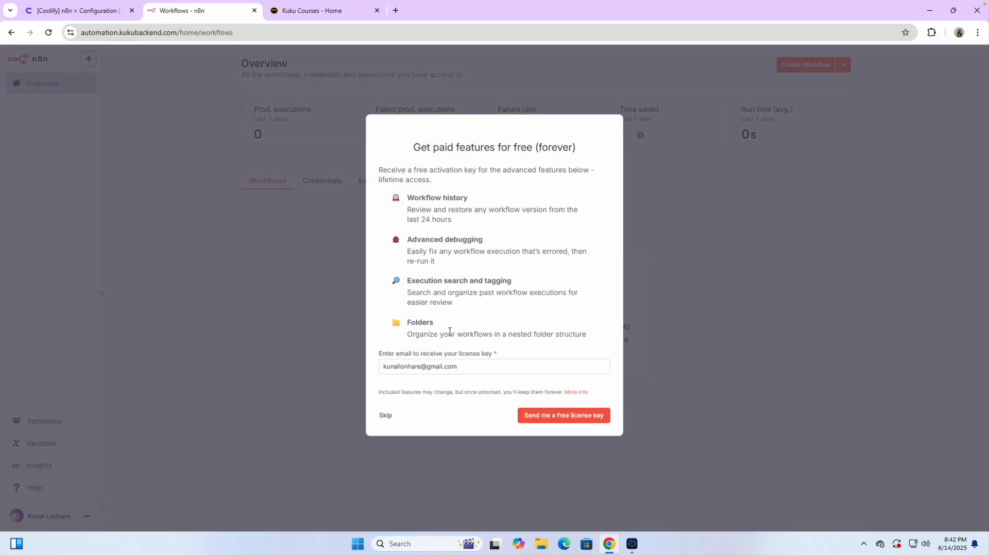
pyautogui.click(385, 415)
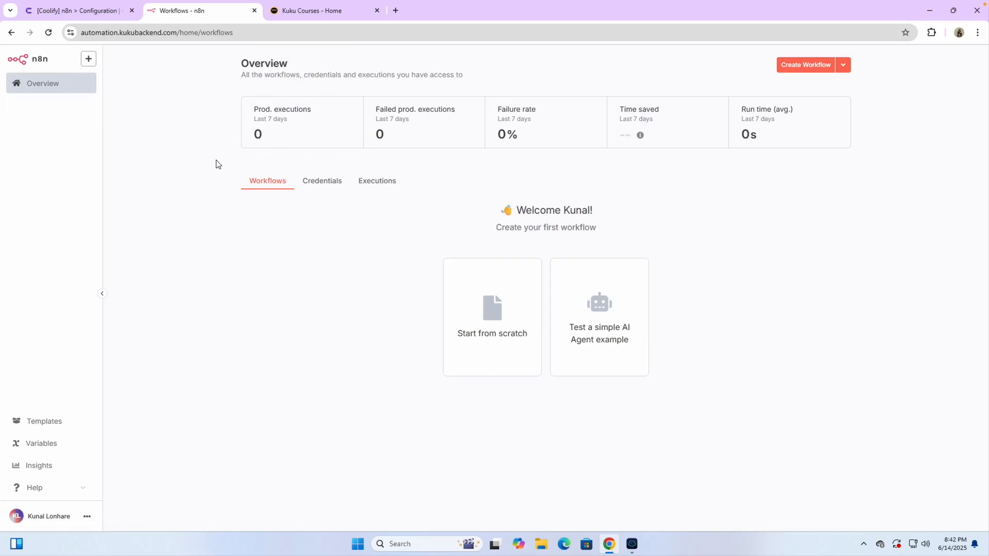
# - Browse the n8n template gallery, then close both n8n tabs and return to Coolify's configuration
pyautogui.click(46, 421)
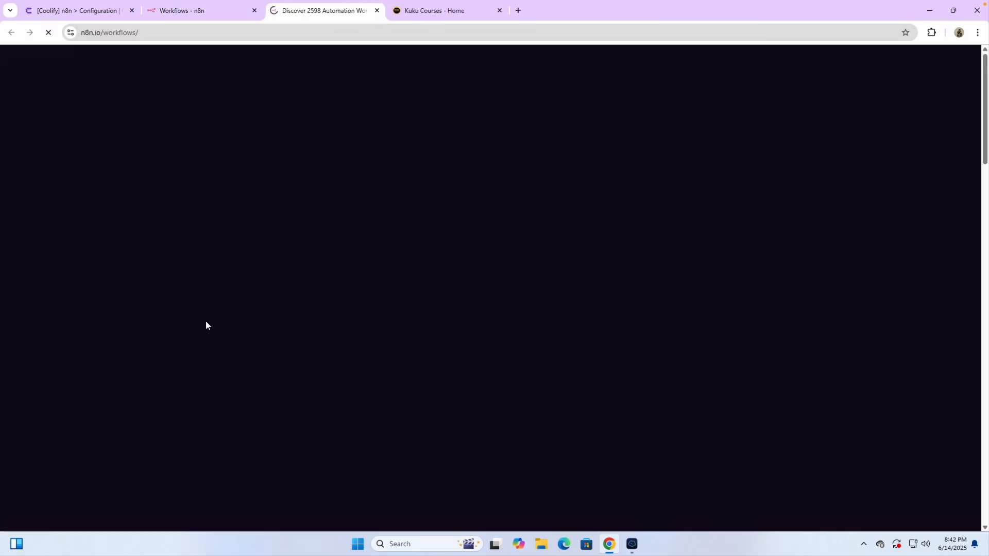
pyautogui.scroll(-8, 325, 325)
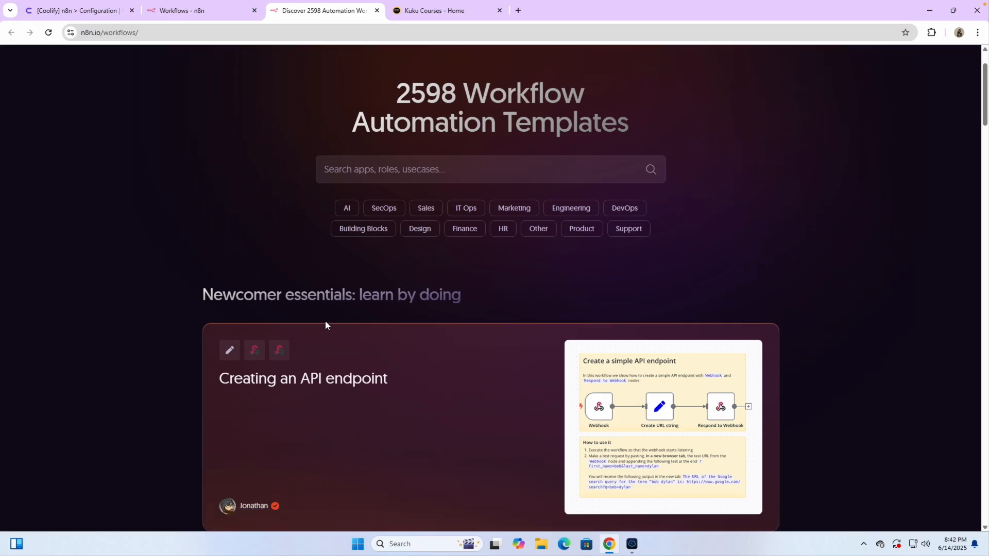
pyautogui.scroll(-1, 326, 325)
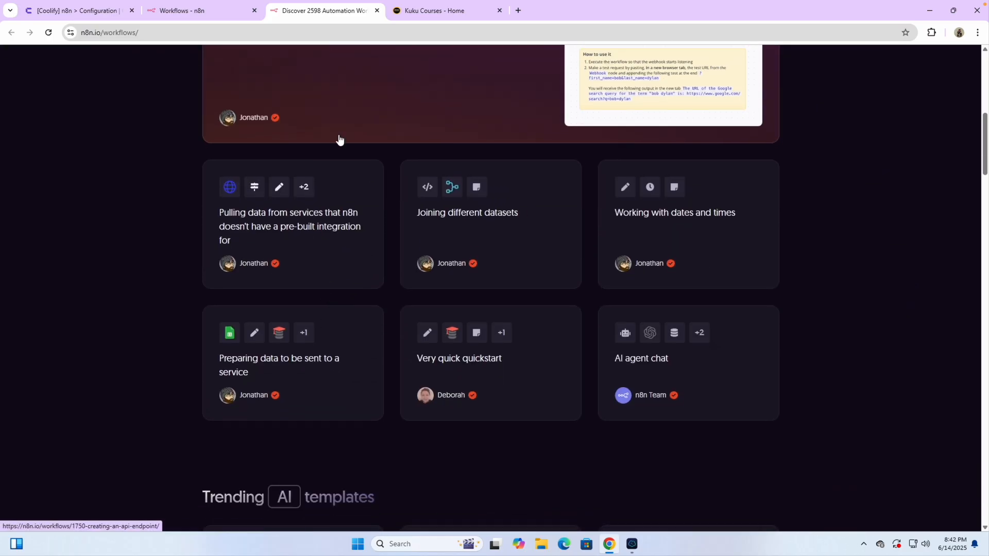
pyautogui.click(215, 11)
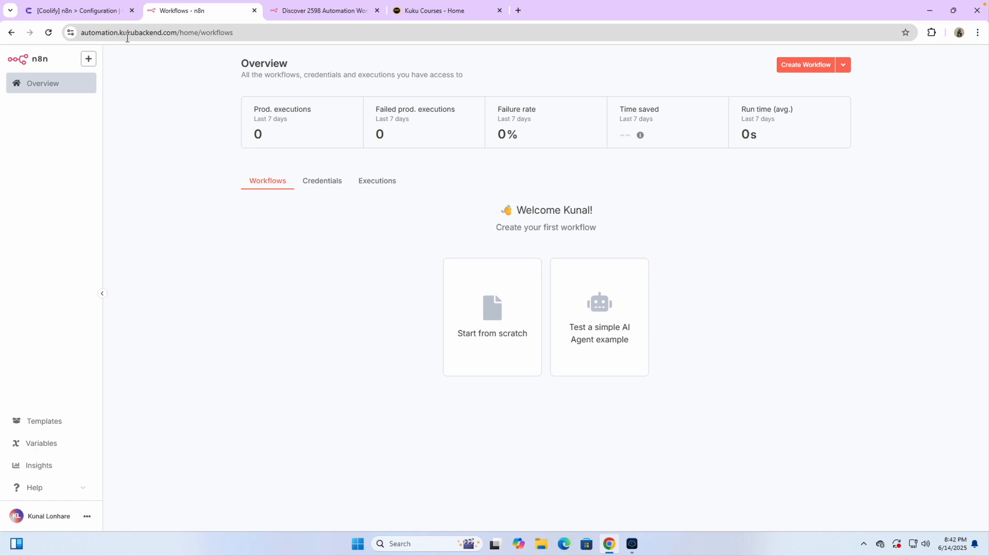
pyautogui.click(253, 11)
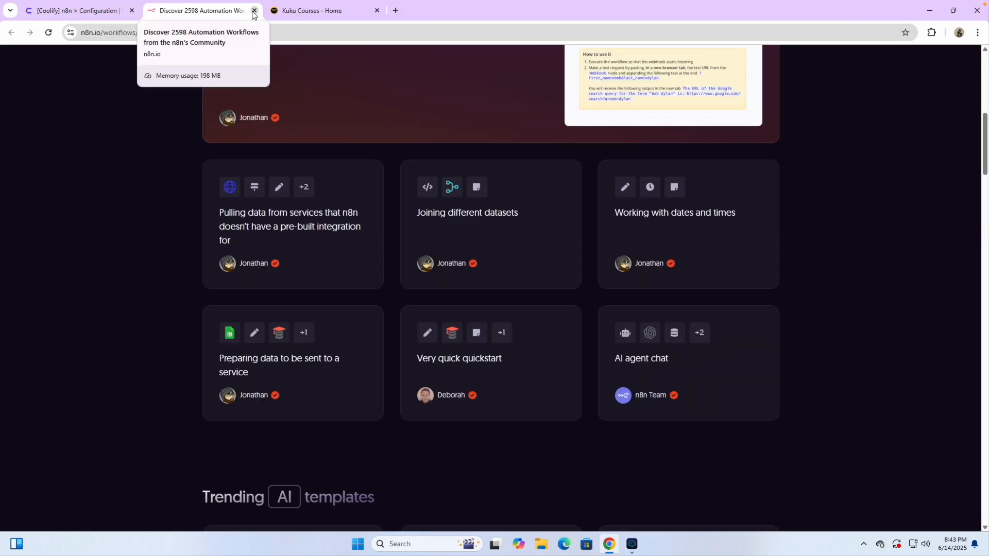
pyautogui.click(253, 10)
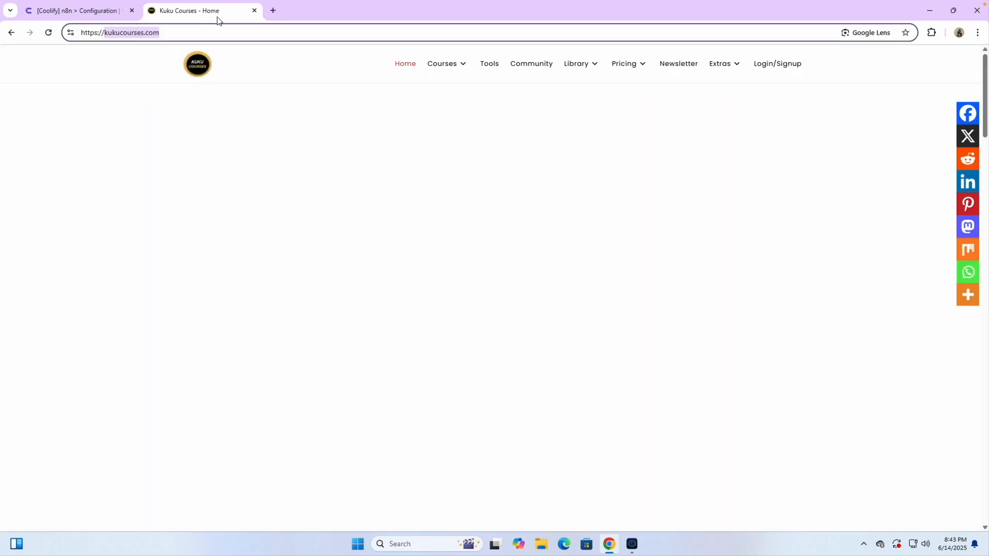
pyautogui.click(98, 16)
pyautogui.click(208, 370)
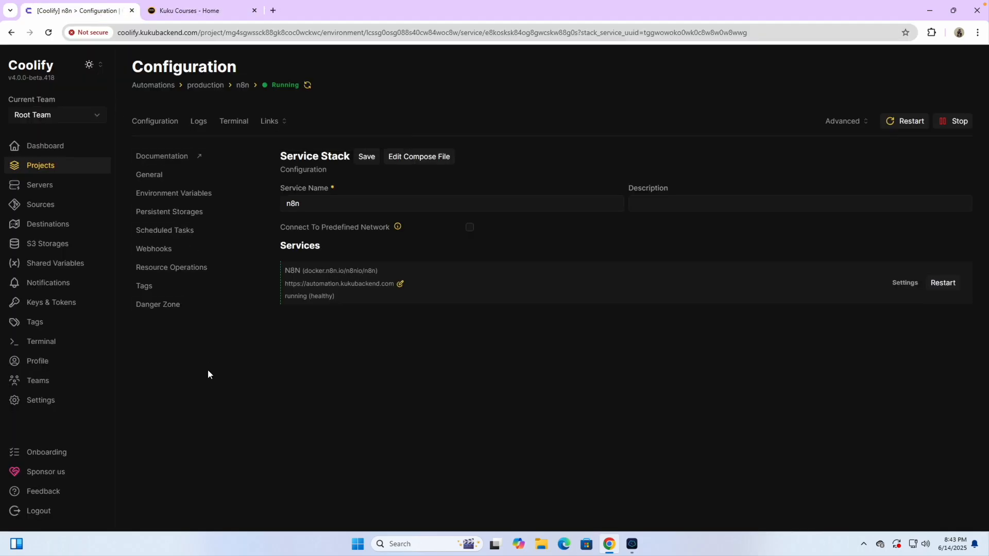
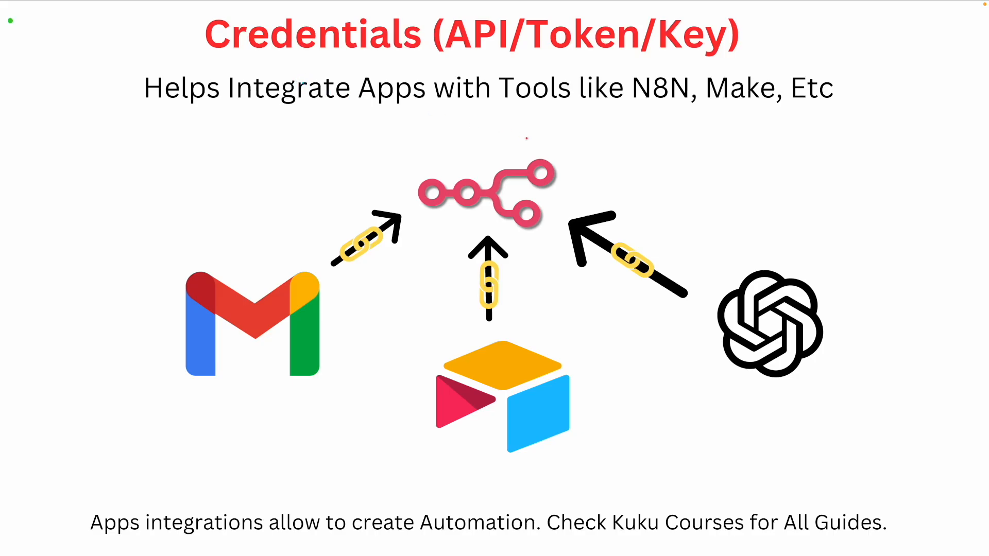
# - Mark up the Credentials slide in red: underline Credentials, circle N8N, arrow to Apps, underline Gmail and OpenAI logos
pyautogui.moveTo(283, 51); pyautogui.dragTo(346, 52)
pyautogui.moveTo(657, 70)
pyautogui.mouseDown()
pyautogui.moveTo(624, 103)
pyautogui.moveTo(695, 117)
pyautogui.moveTo(692, 71)
pyautogui.moveTo(674, 71)
pyautogui.mouseUp()
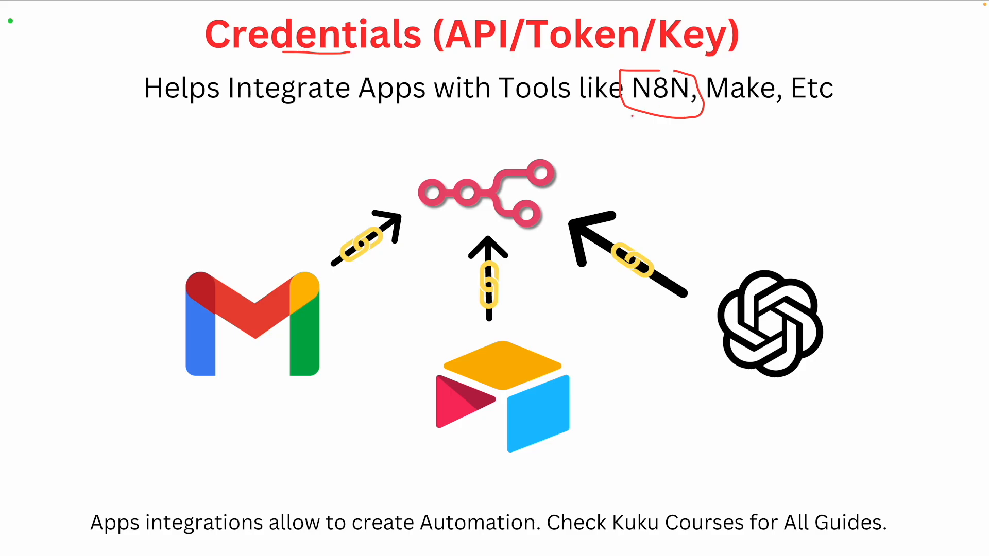
pyautogui.moveTo(627, 110)
pyautogui.mouseDown()
pyautogui.moveTo(545, 134)
pyautogui.moveTo(435, 135)
pyautogui.moveTo(412, 109)
pyautogui.moveTo(406, 119)
pyautogui.moveTo(424, 111)
pyautogui.mouseUp()
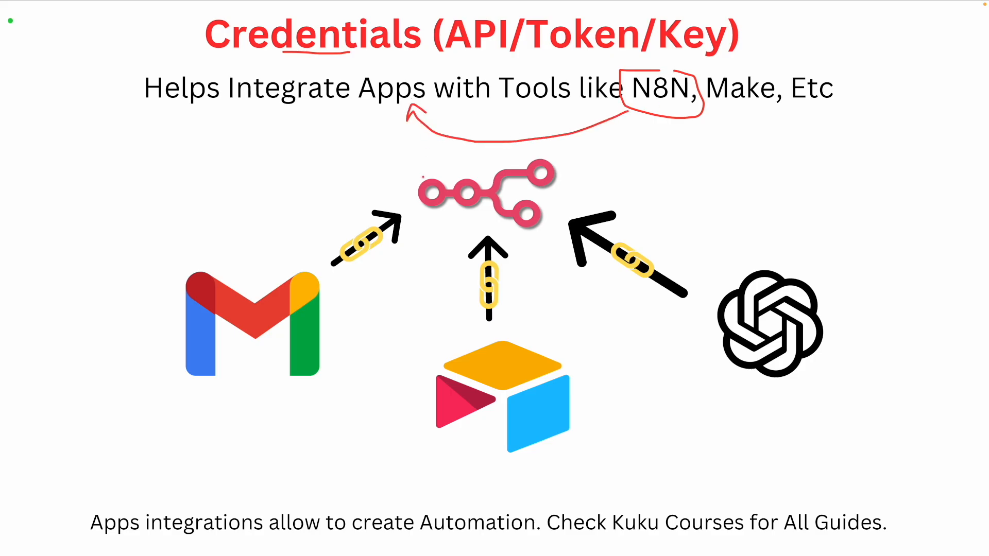
pyautogui.moveTo(208, 403); pyautogui.dragTo(271, 398)
pyautogui.moveTo(740, 382); pyautogui.dragTo(803, 384)
# - Underline Apps, then clear all annotations and switch to the n8n browser desktop
pyautogui.moveTo(365, 103); pyautogui.dragTo(408, 104)
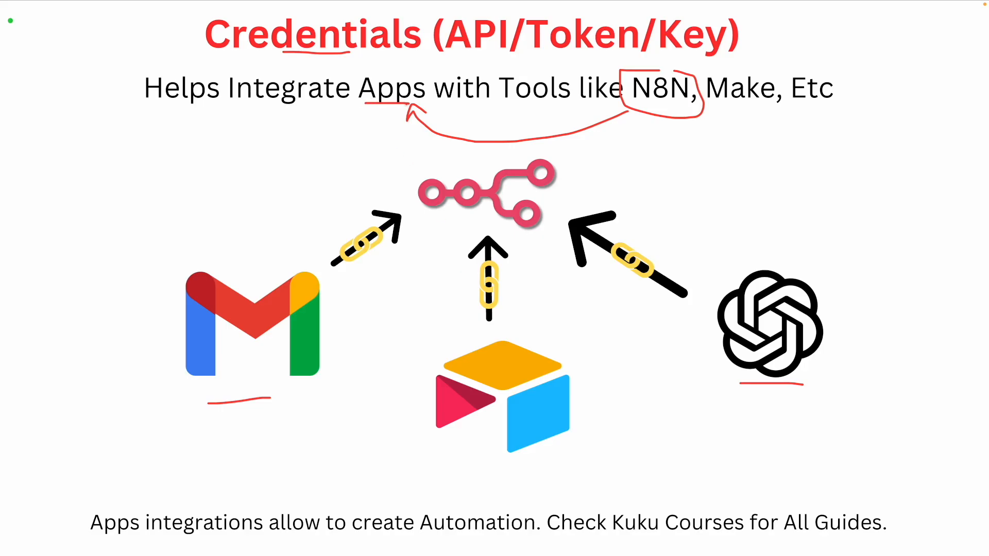
pyautogui.press('e')
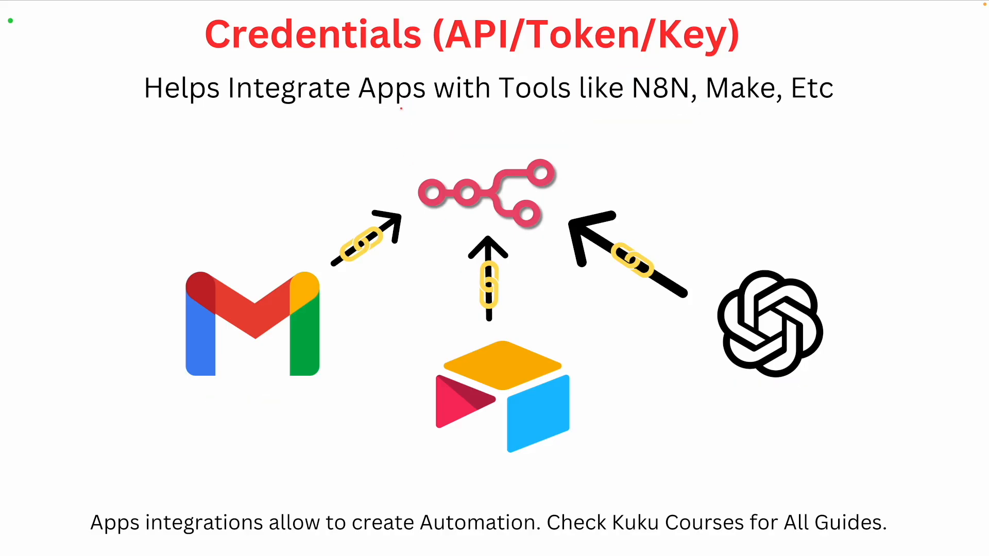
pyautogui.hotkey('ctrl', 'Right')
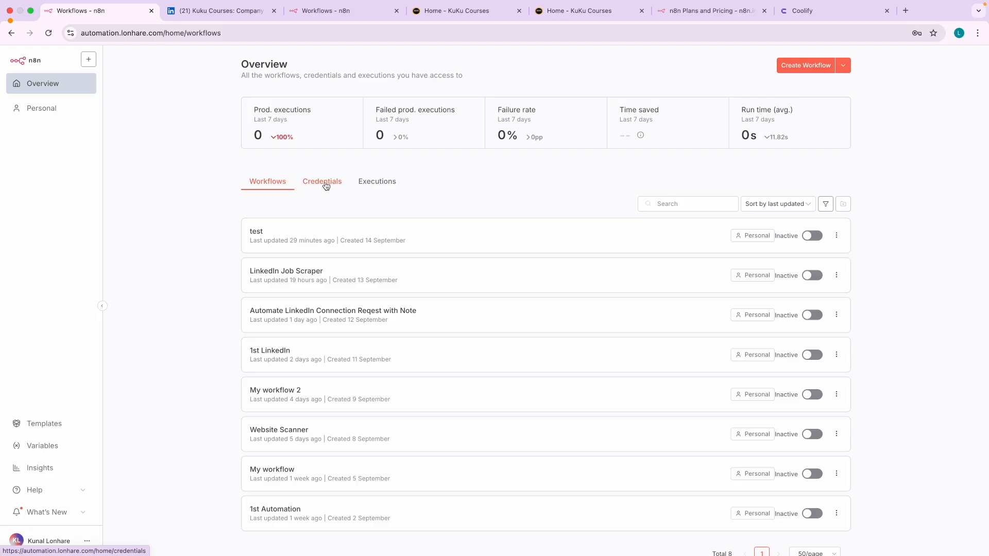
# - On the other n8n account's tab, go to Credentials and start adding a new credential
pyautogui.click(329, 11)
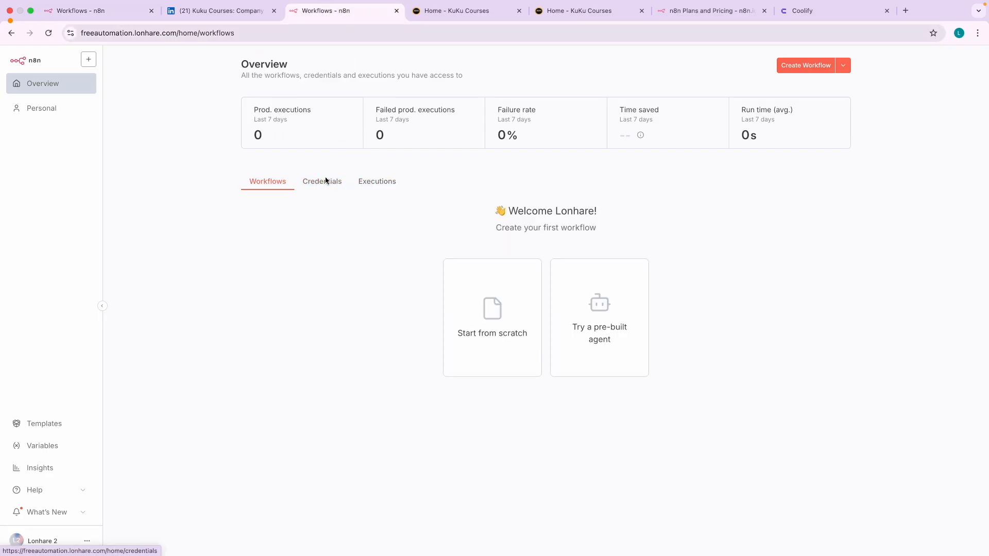
pyautogui.click(321, 185)
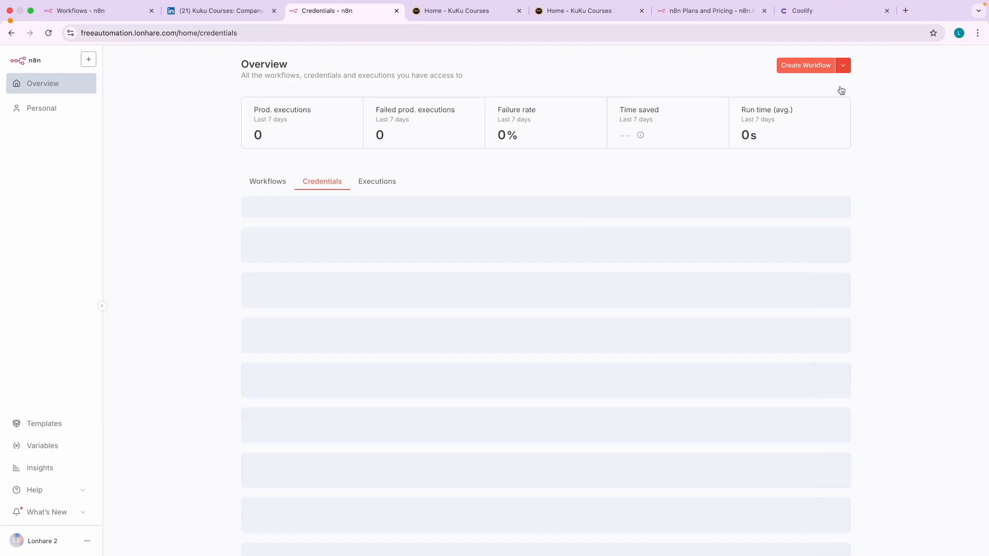
pyautogui.click(844, 97)
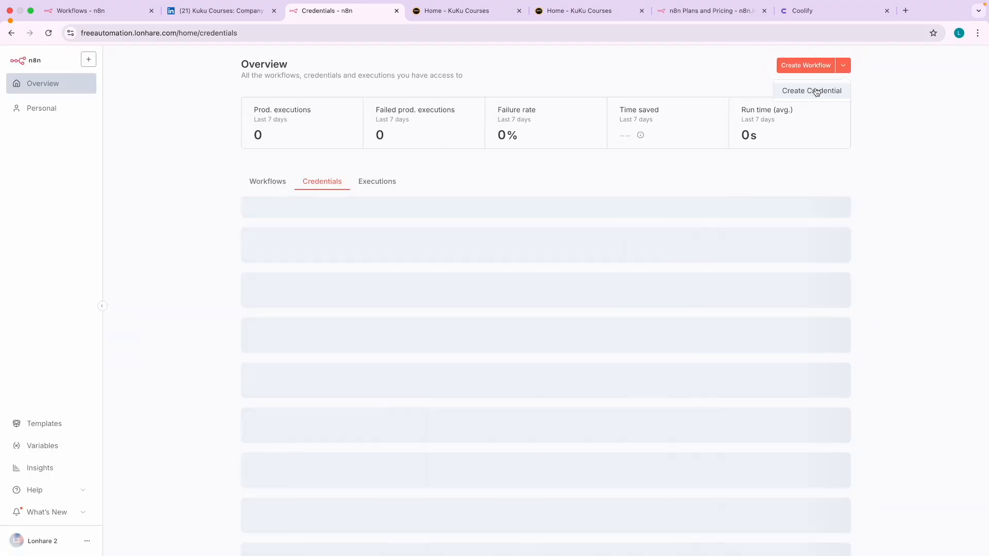
pyautogui.click(816, 92)
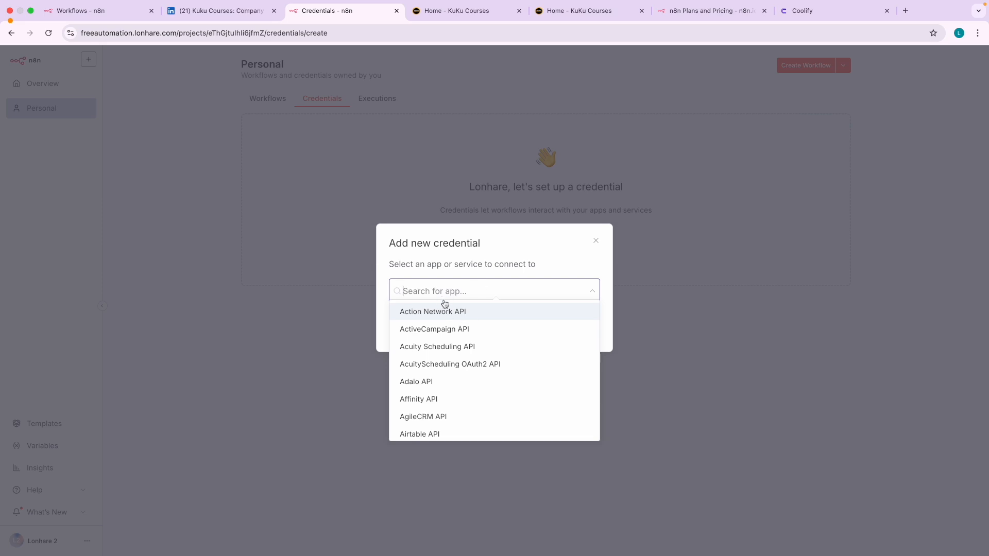
# - Browse the available apps, trying a 'mailc' search and clearing it, then return to the slides
pyautogui.scroll(-2, 459, 367)
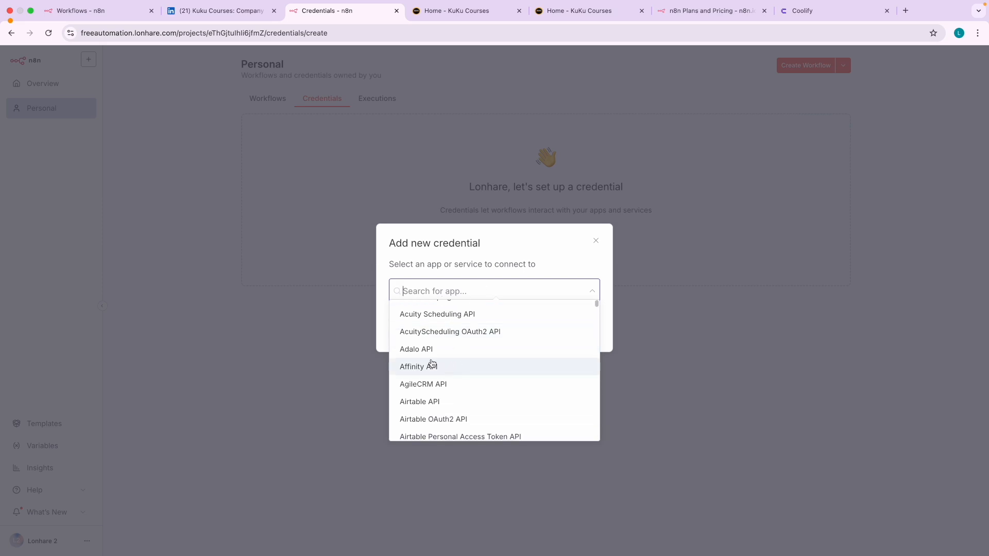
pyautogui.scroll(-5, 428, 389)
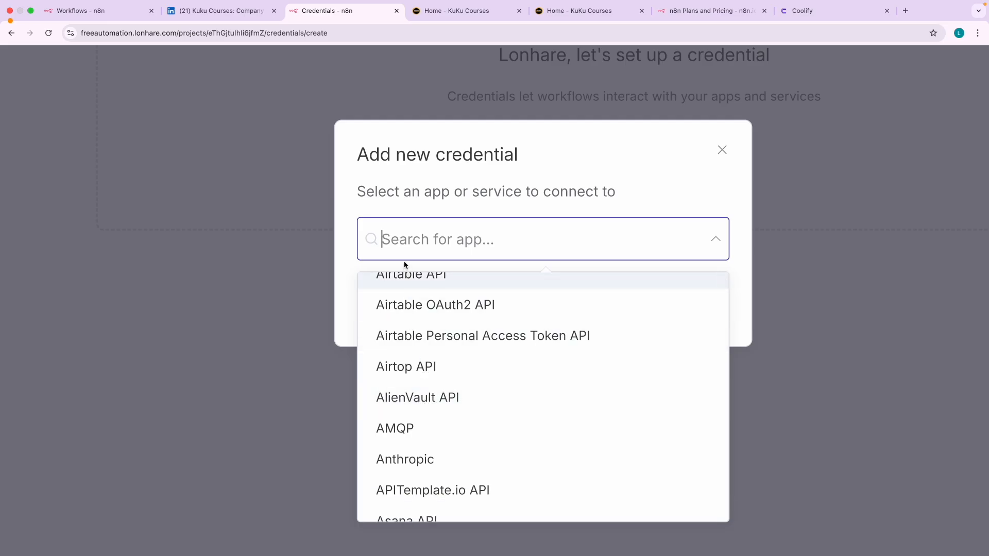
pyautogui.write('mailc')
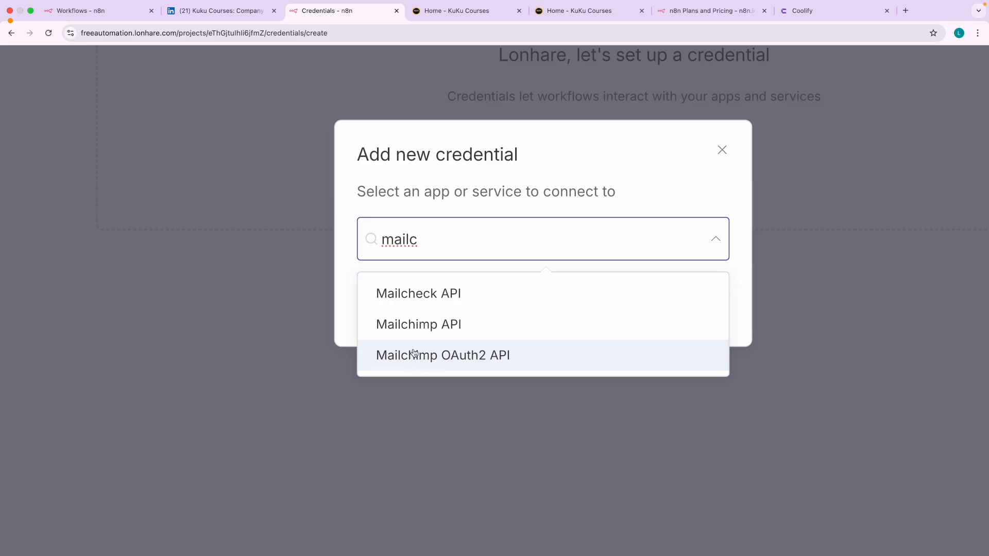
pyautogui.press('super+a')
pyautogui.press('BackSpace')
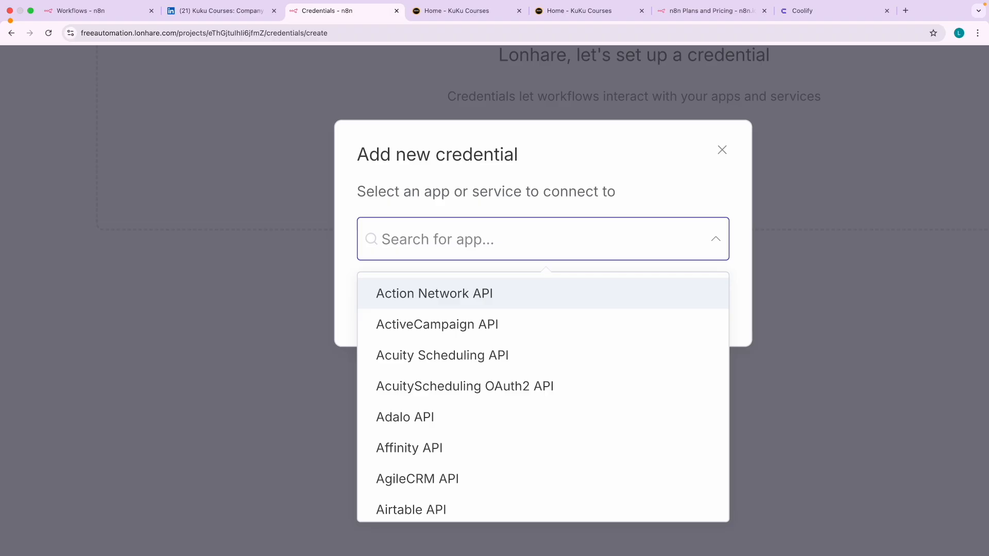
pyautogui.scroll(-10, 481, 333)
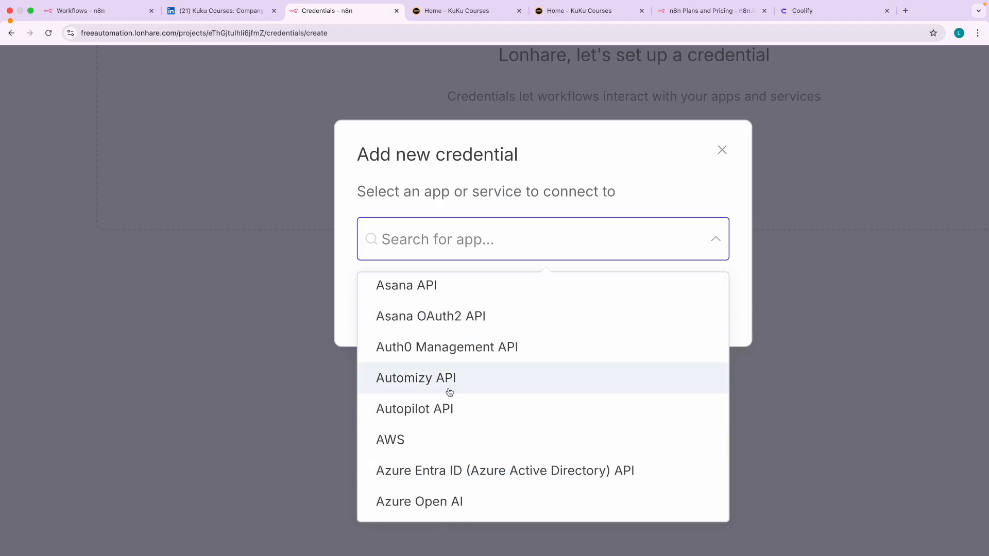
pyautogui.hotkey('ctrl', 'Left')
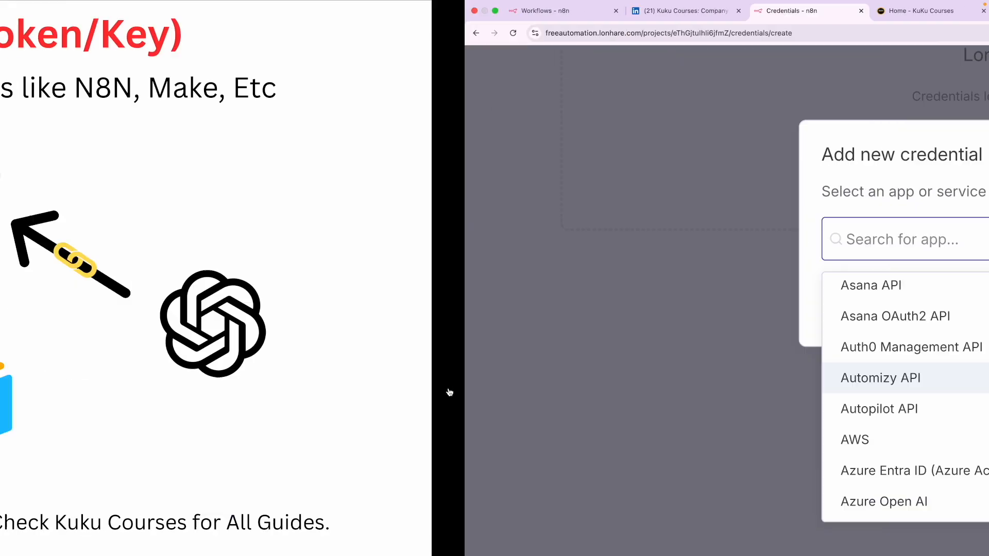
# - Step forward to the LinkedIn workflow diagram slide, then go back one slide
pyautogui.hotkey('ctrl', 'Right')
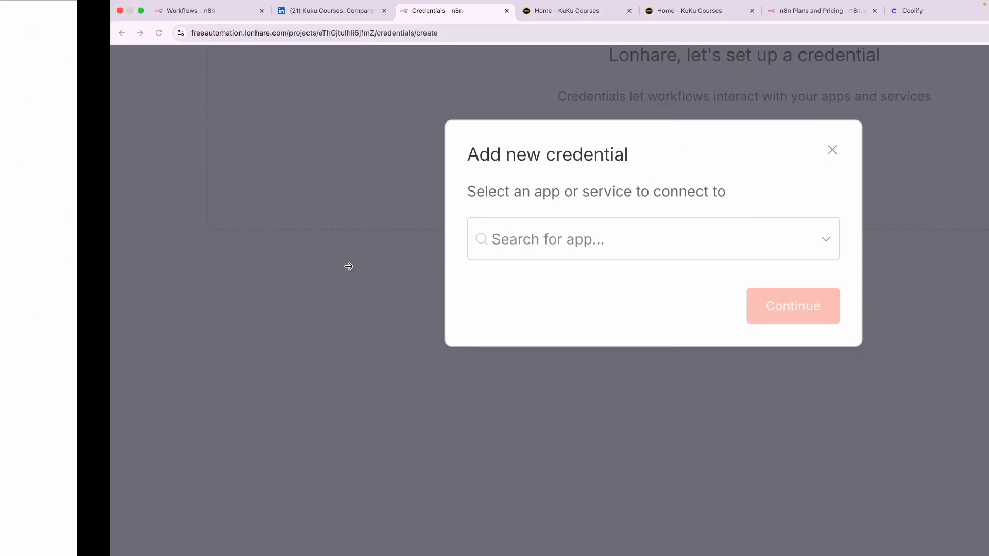
pyautogui.hotkey('ctrl', 'Left')
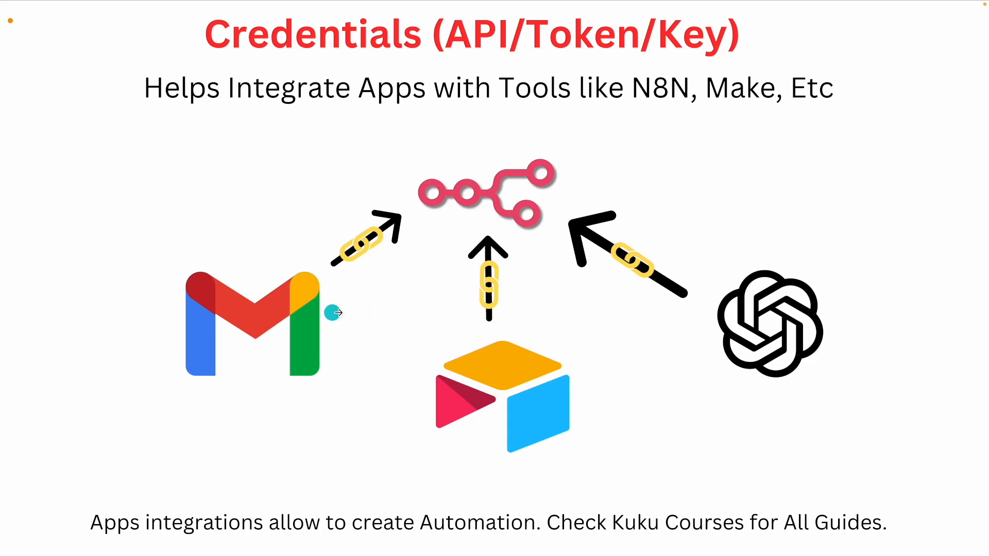
pyautogui.click(880, 368)
pyautogui.click(871, 346)
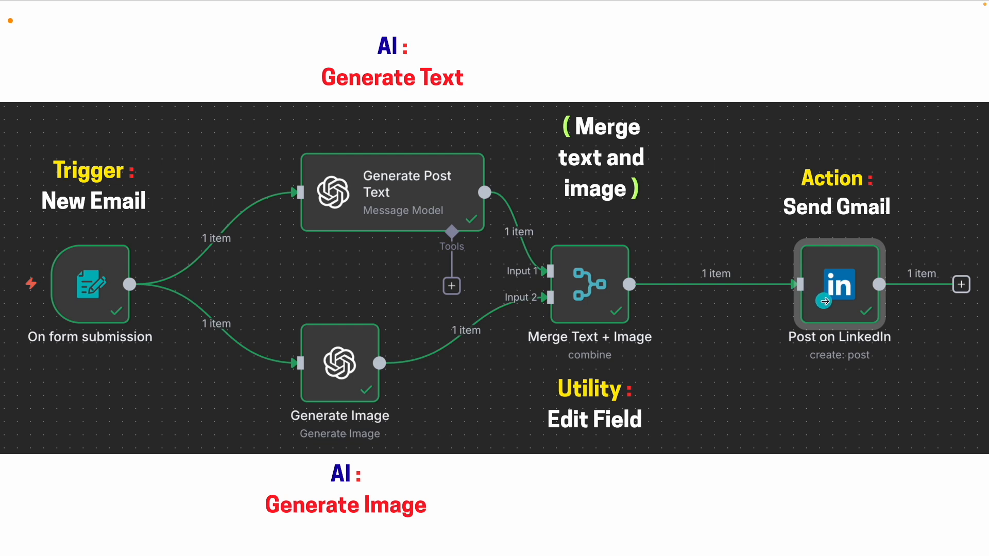
pyautogui.click(75, 354)
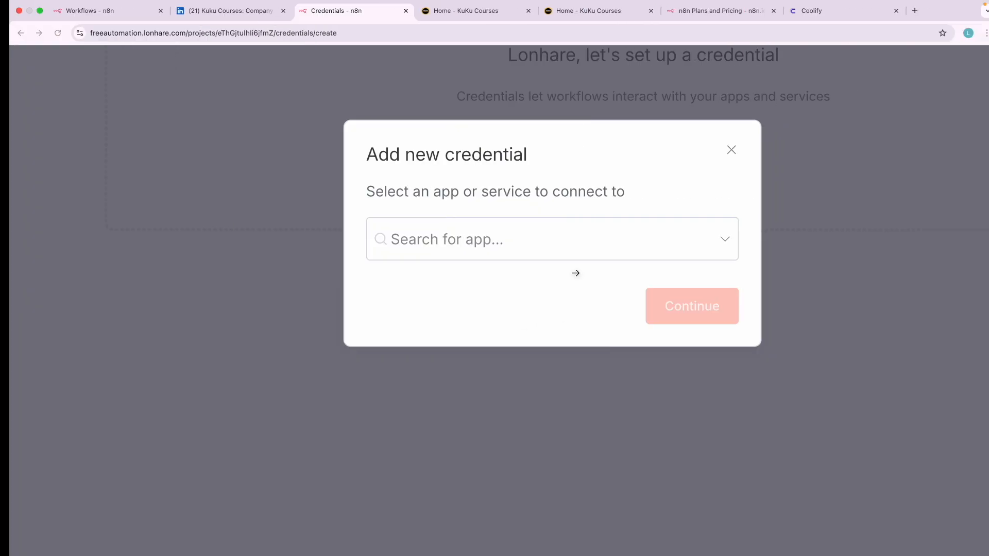
# - Search 'linked' and open the LinkedIn OAuth2 API credential form
pyautogui.click(451, 242)
pyautogui.write('linked')
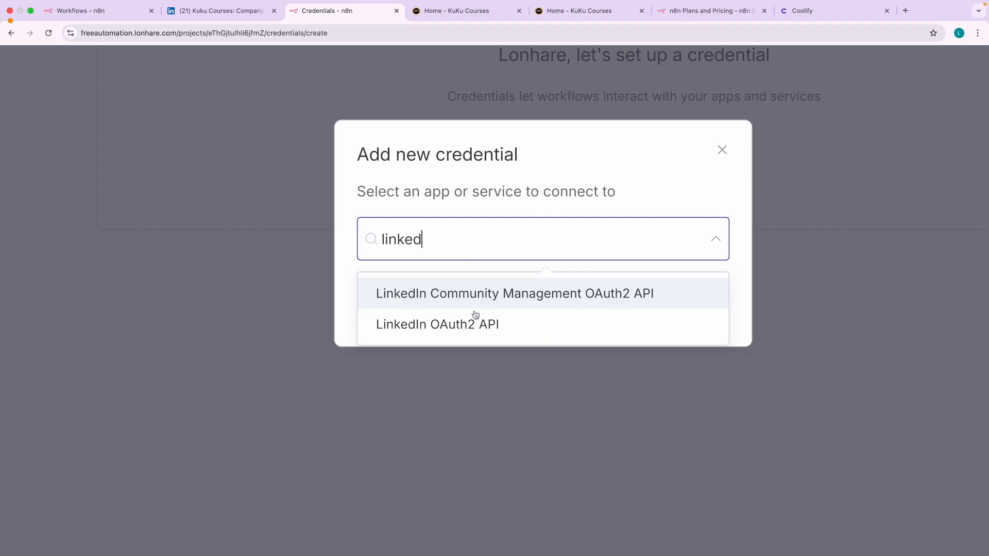
pyautogui.click(462, 326)
pyautogui.scroll(-5, 490, 315)
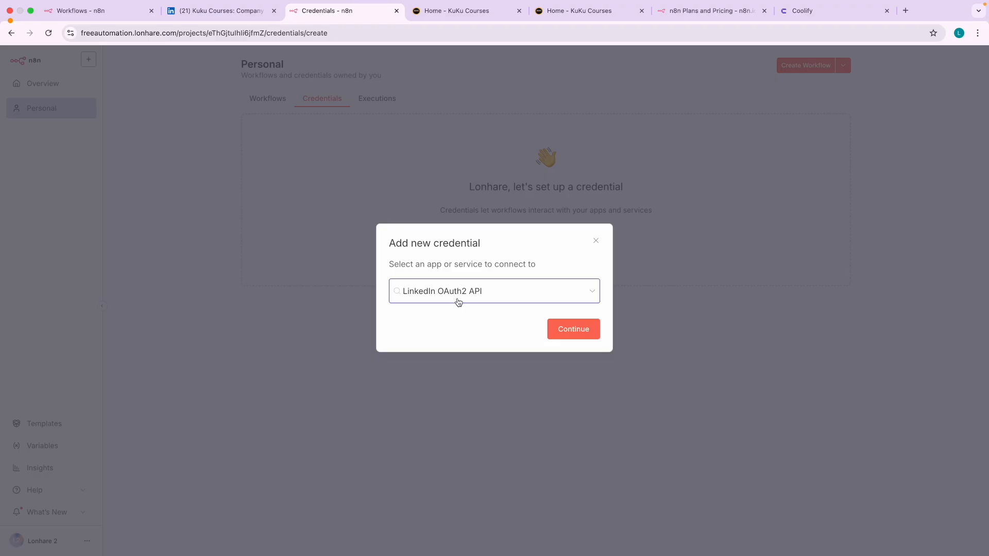
pyautogui.click(571, 335)
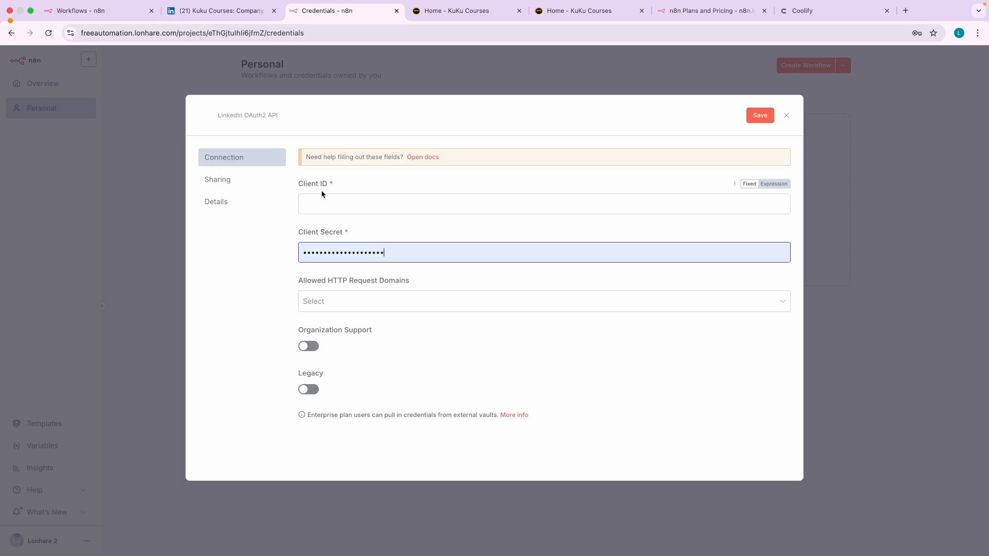
# - Review the LinkedIn OAuth2 API form fields, then close the form
pyautogui.scroll(5, 320, 193)
pyautogui.moveTo(320, 176); pyautogui.dragTo(354, 221)
pyautogui.click(304, 306)
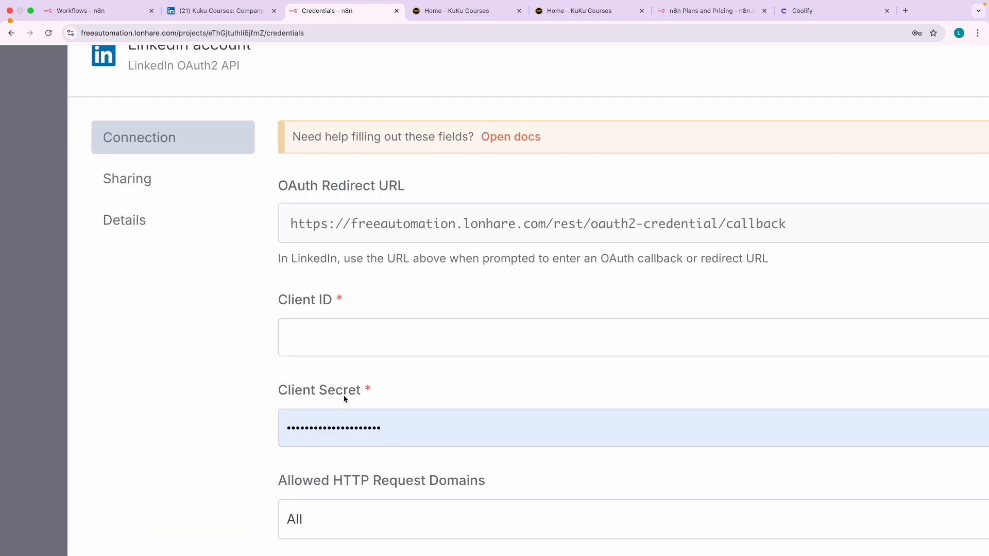
pyautogui.scroll(-3, 349, 397)
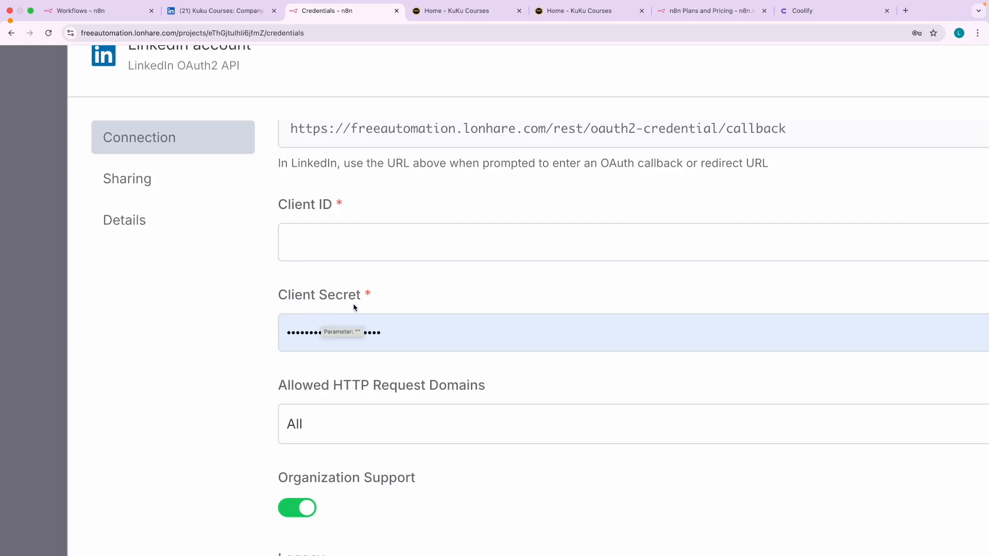
pyautogui.scroll(-5, 278, 214)
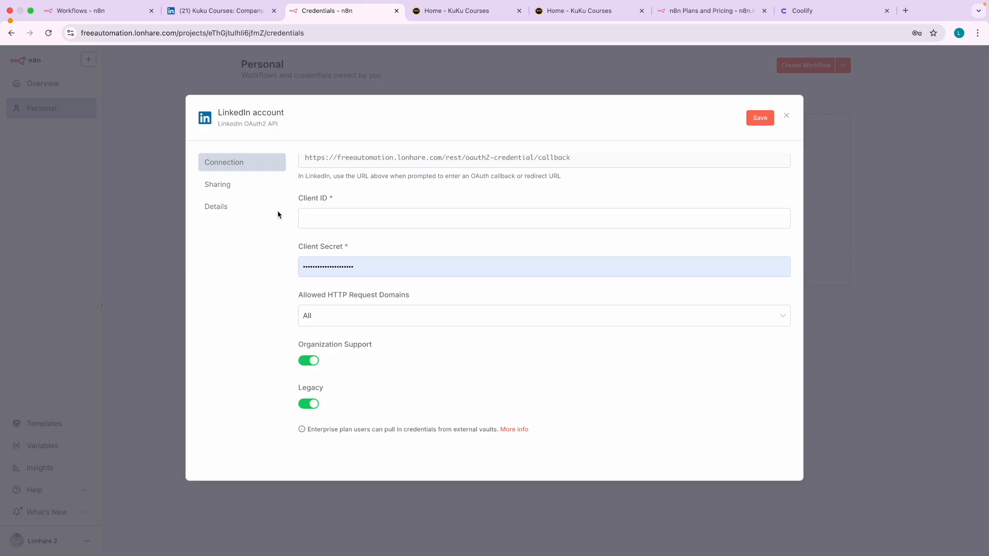
pyautogui.click(787, 117)
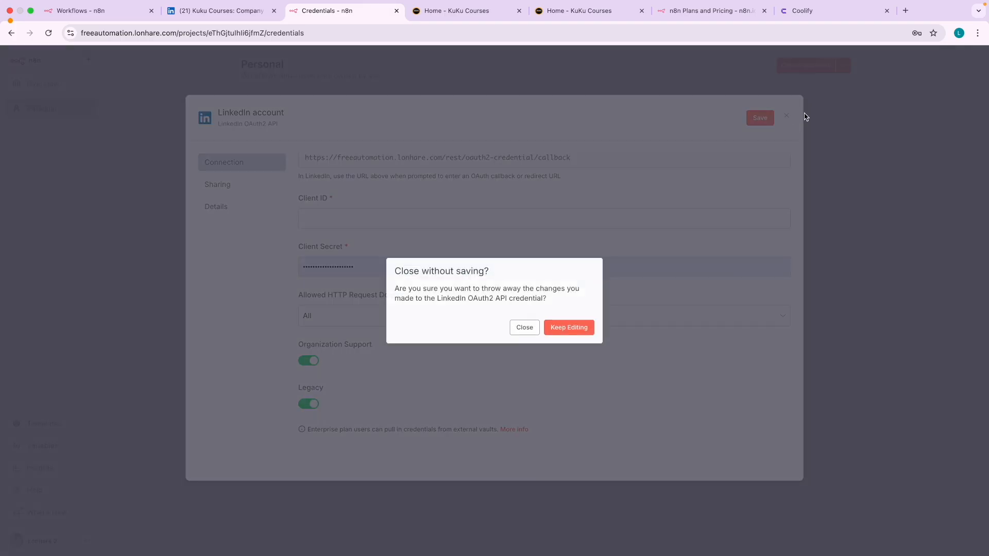
# - Discard the LinkedIn credential and pick Mailchimp OAuth2 API from a 'mailch' search
pyautogui.click(524, 328)
pyautogui.click(835, 89)
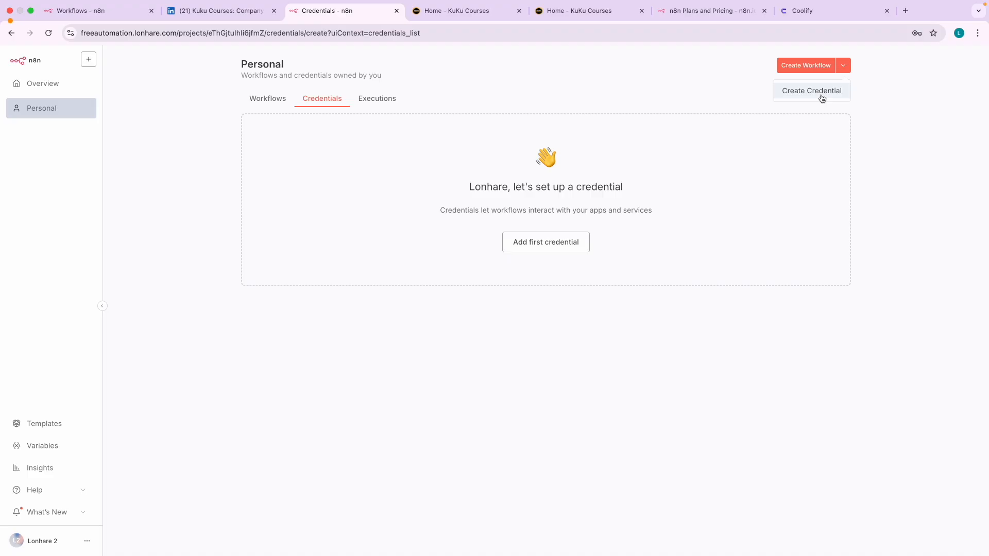
pyautogui.write('mailch')
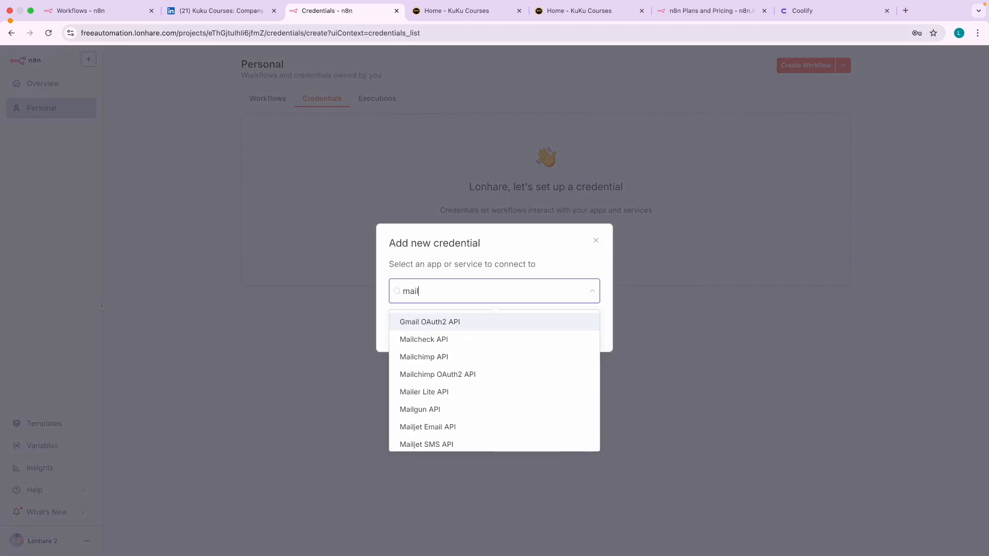
pyautogui.click(453, 358)
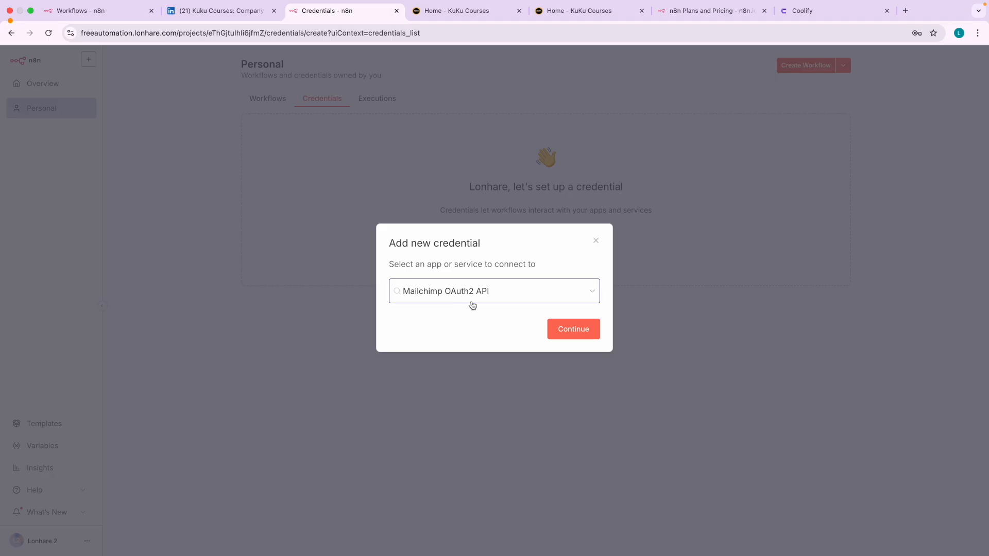
# - Open the Mailchimp credential form, then close it without saving
pyautogui.click(549, 330)
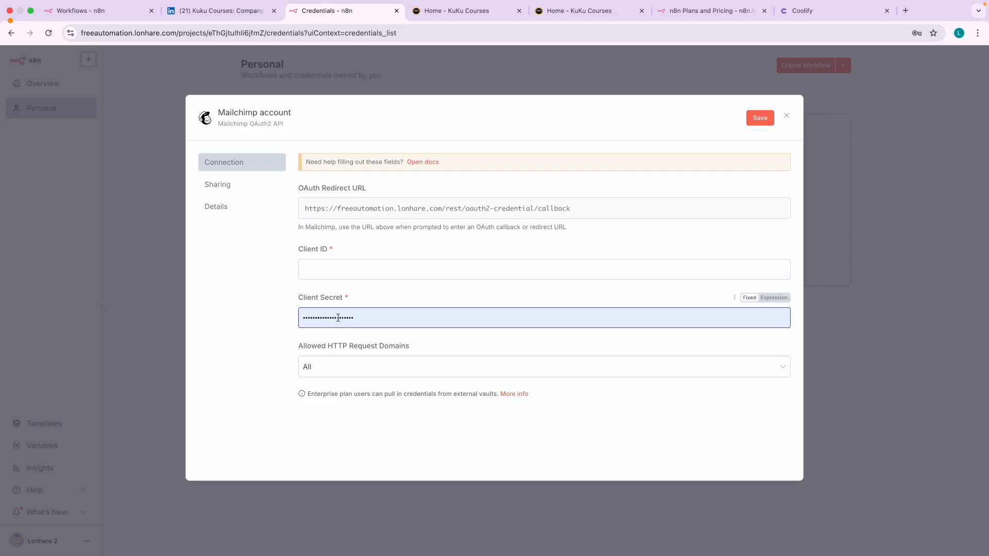
pyautogui.click(788, 115)
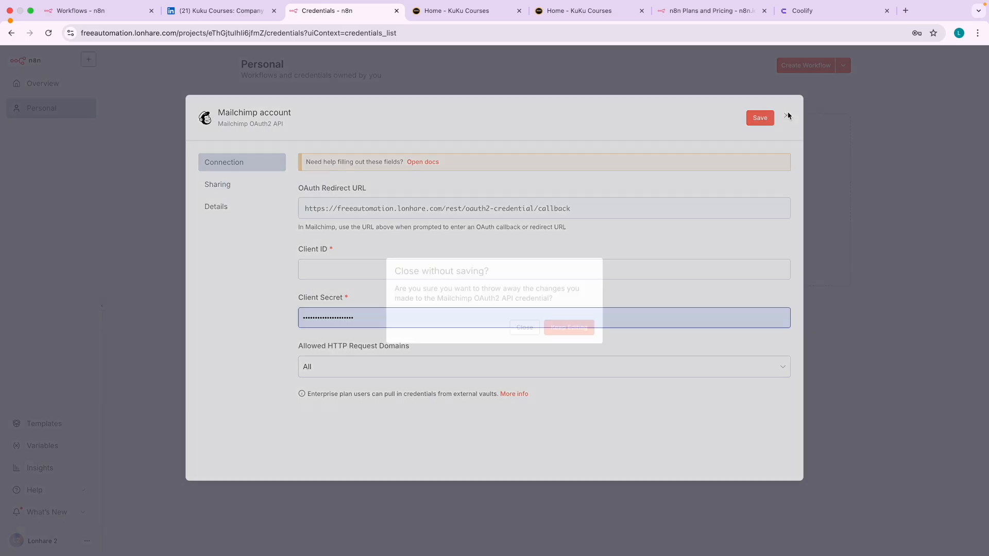
pyautogui.click(524, 329)
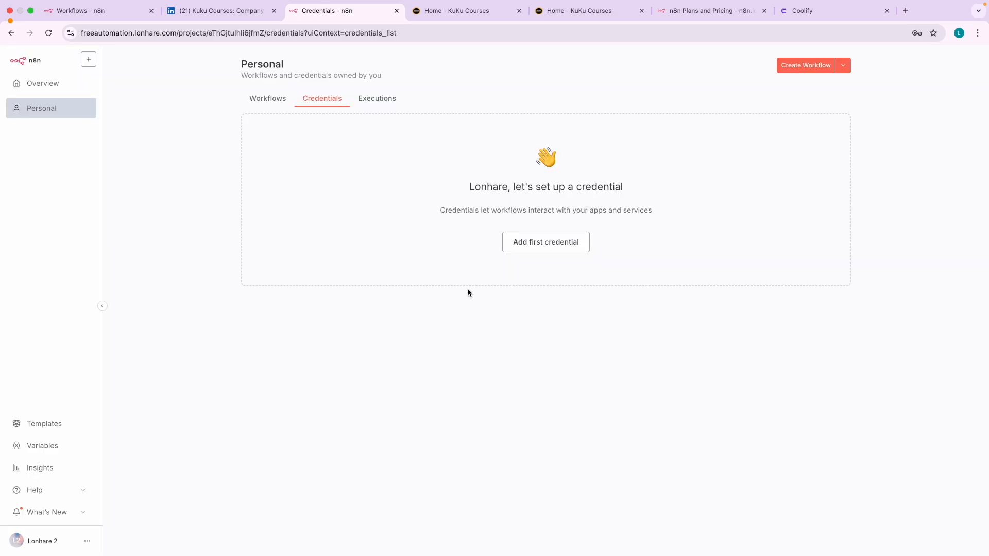
# - Start a new credential and select OpenAi from an 'openai' search
pyautogui.click(844, 68)
pyautogui.click(829, 88)
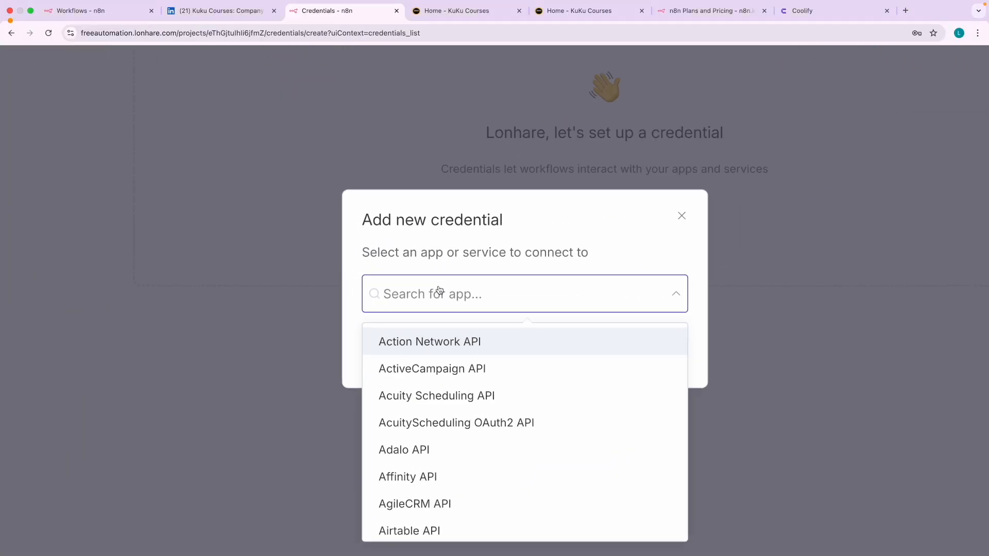
pyautogui.write('openai')
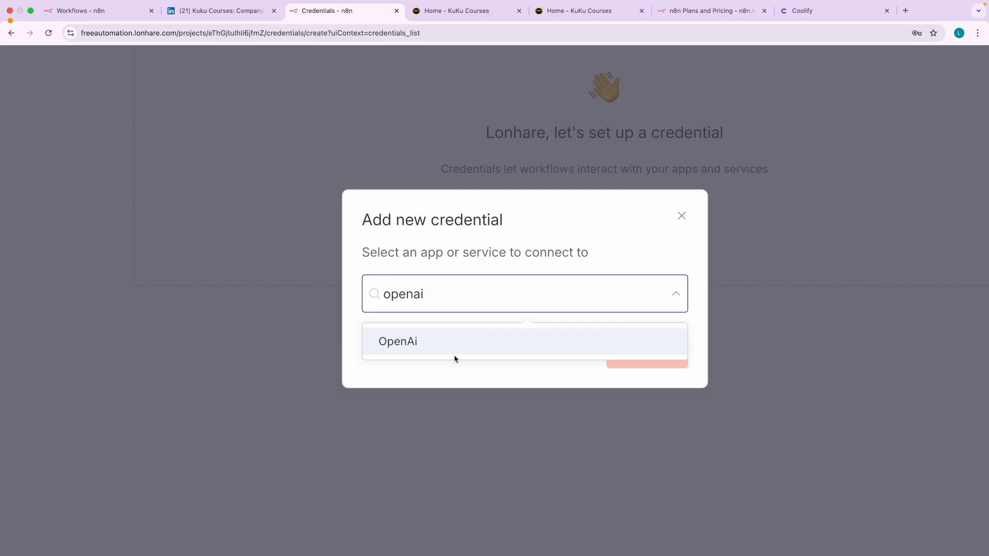
pyautogui.click(454, 355)
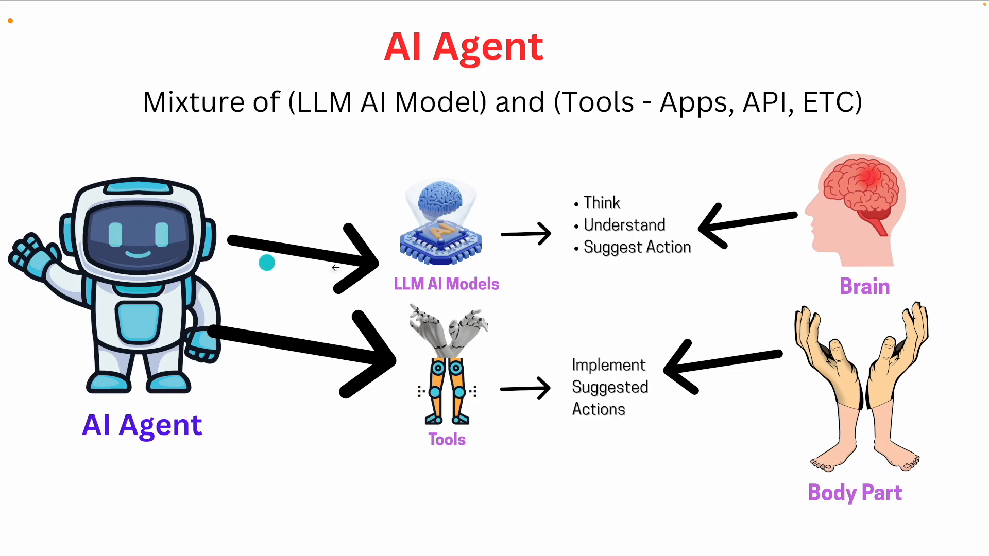
# - Scroll the AI Agent slide showing LLM AI Models and Tools
pyautogui.scroll(2, 389, 250)
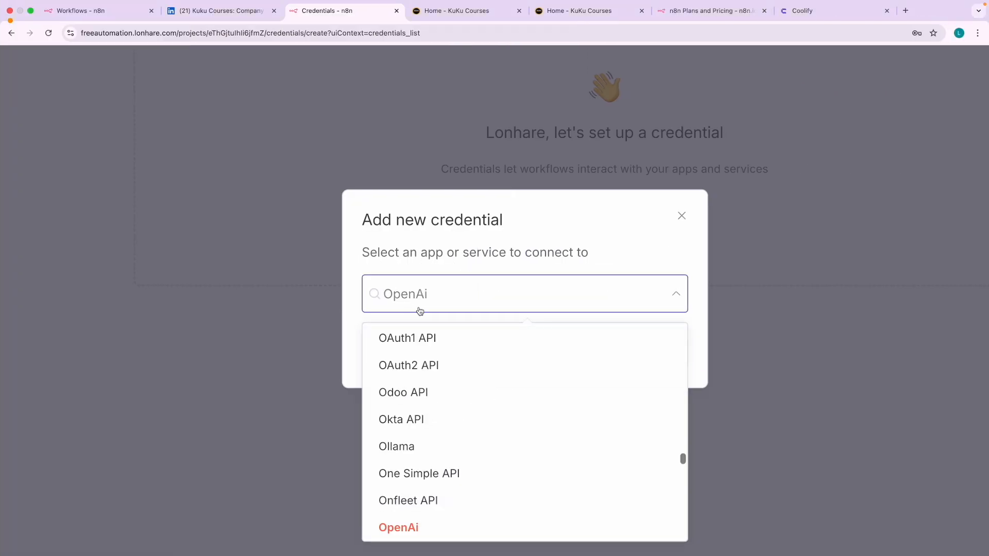
# - Select OpenAi, continue to its credential form, and paste the API key into the API Key field
pyautogui.click(405, 529)
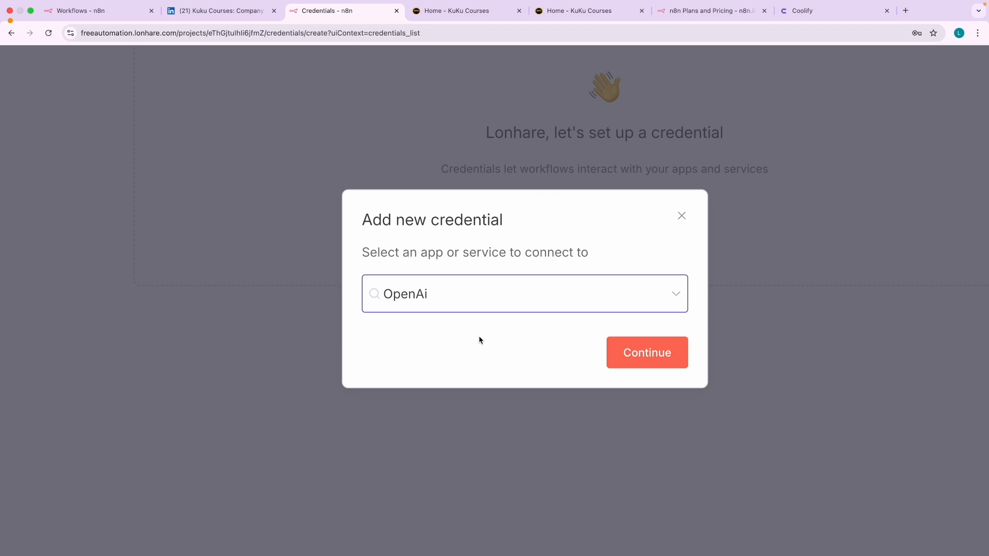
pyautogui.click(649, 352)
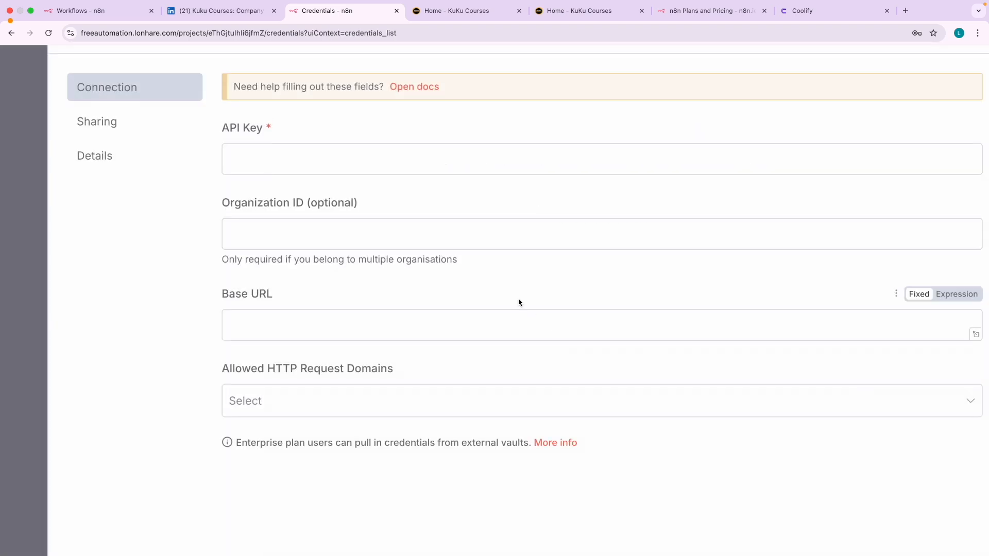
pyautogui.press('super+v')
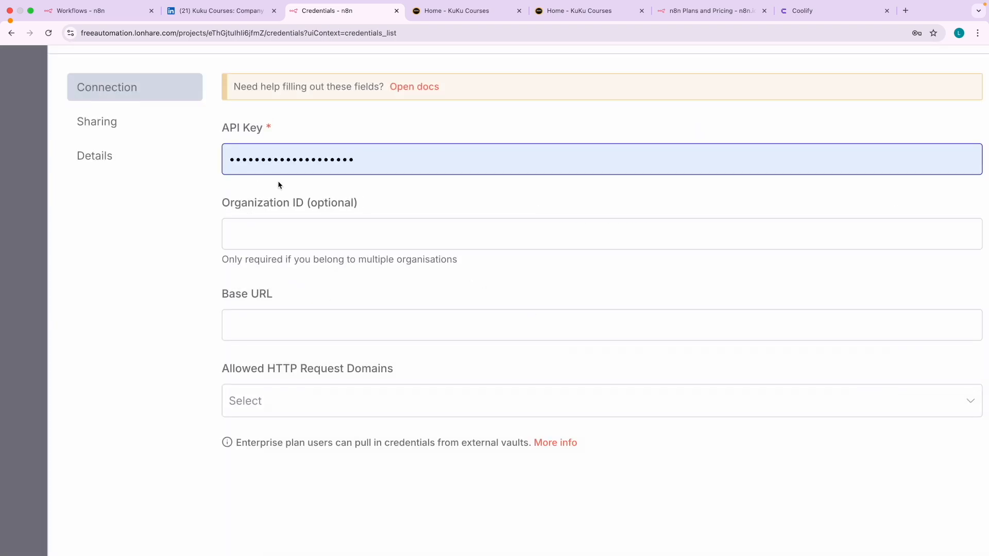
pyautogui.scroll(2, 278, 184)
pyautogui.scroll(1, 278, 184)
pyautogui.scroll(3, 270, 217)
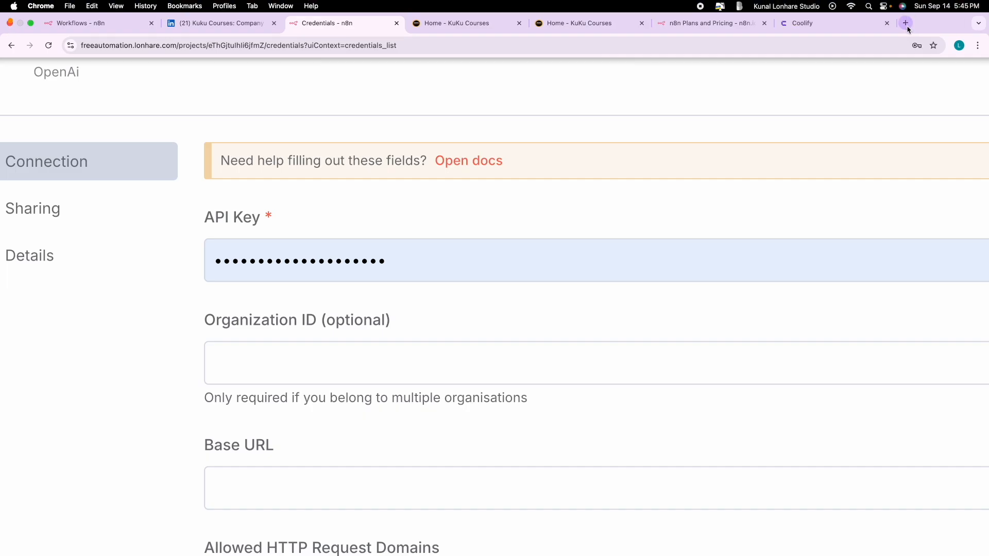
pyautogui.click(906, 23)
# - Search Google for 'kuku courses', close four extra tabs, and open the KuKu Courses home page
pyautogui.write('kuk')
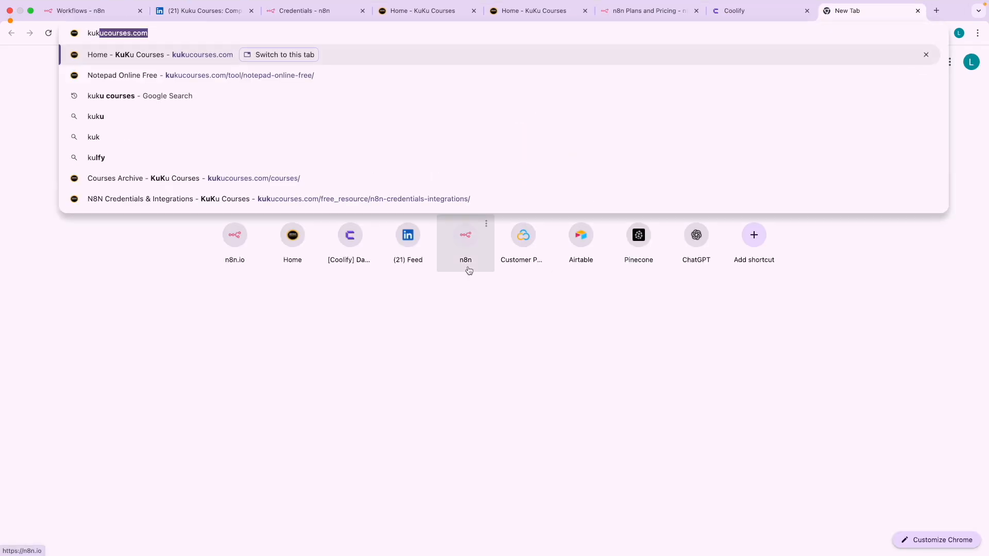
pyautogui.write('u courses')
pyautogui.press('Return')
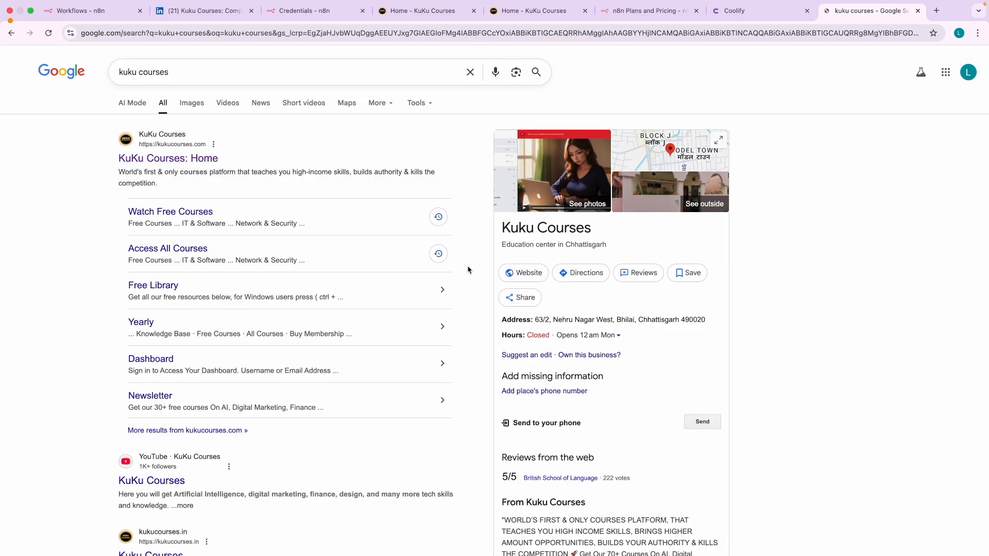
pyautogui.click(473, 11)
pyautogui.click(473, 11)
pyautogui.click(473, 11)
pyautogui.click(473, 11)
pyautogui.scroll(5, 147, 158)
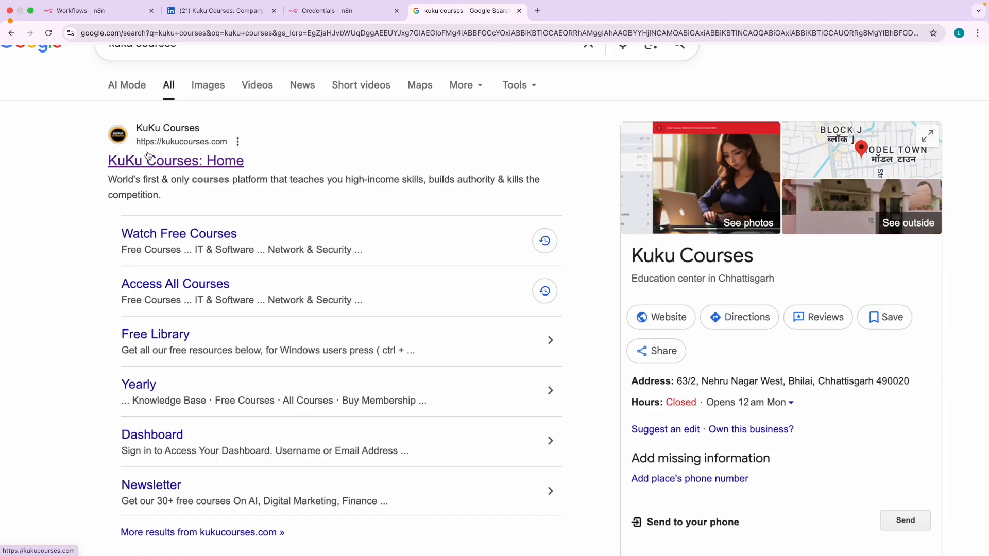
pyautogui.click(150, 165)
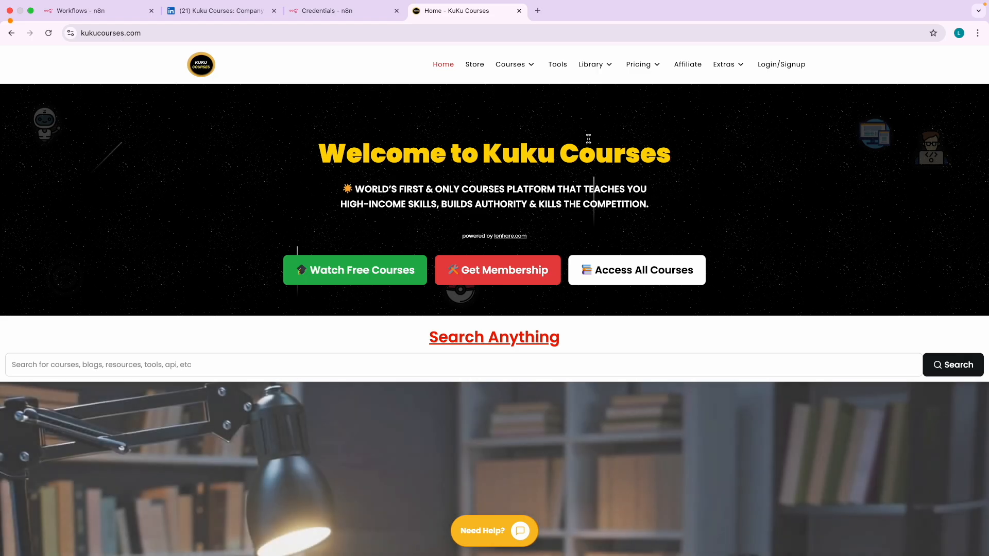
# - Open the Free Library page from the site's Library menu
pyautogui.moveTo(605, 69)
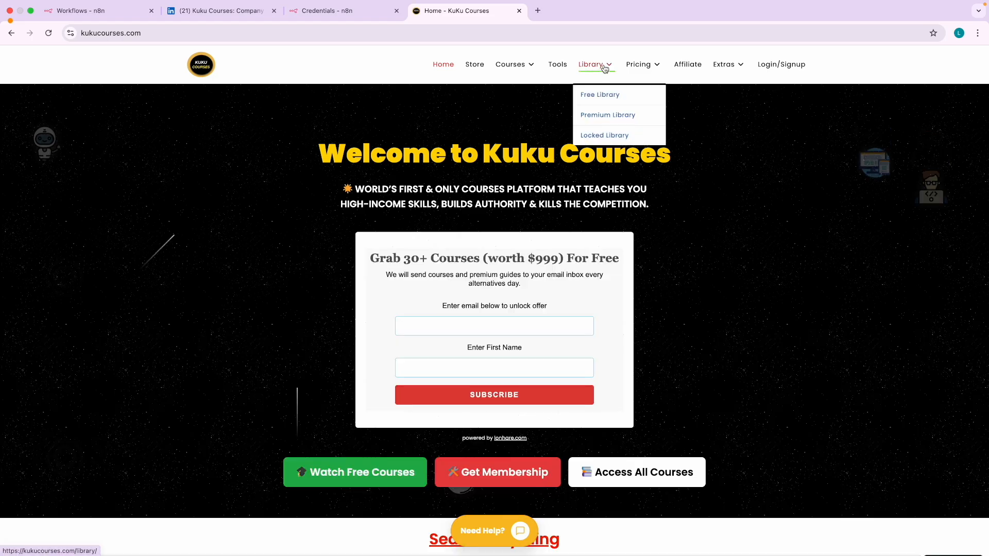
pyautogui.scroll(5, 605, 69)
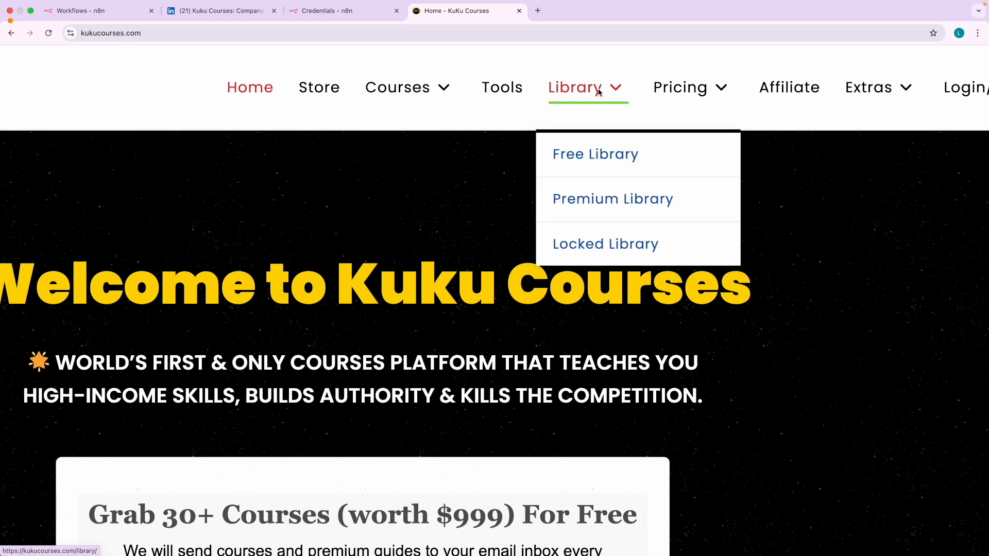
pyautogui.click(579, 157)
# - Scroll the Free Resources Library table and highlight the N8N Credentials & Integrations row
pyautogui.scroll(-3, 221, 309)
pyautogui.scroll(2, 220, 320)
pyautogui.scroll(5, 220, 319)
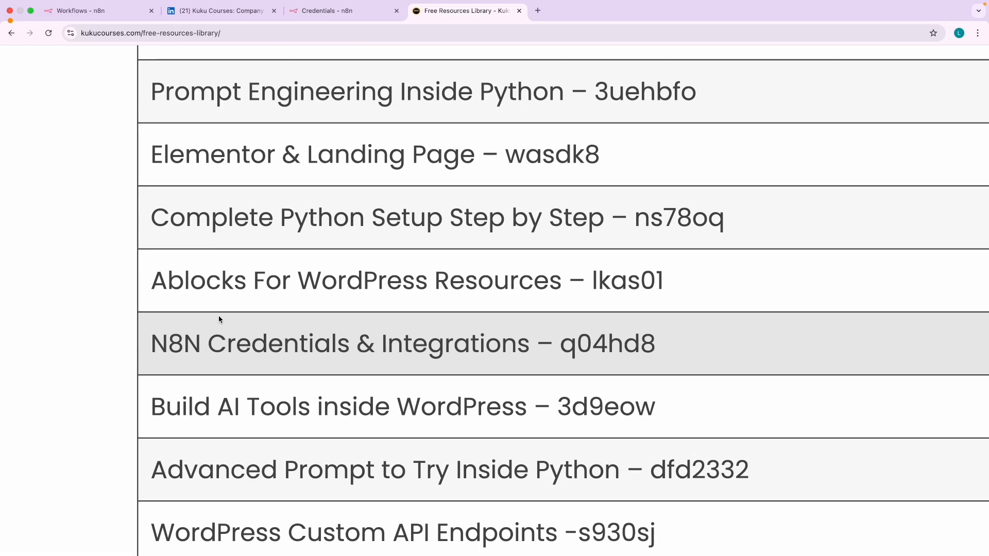
pyautogui.tripleClick(166, 340)
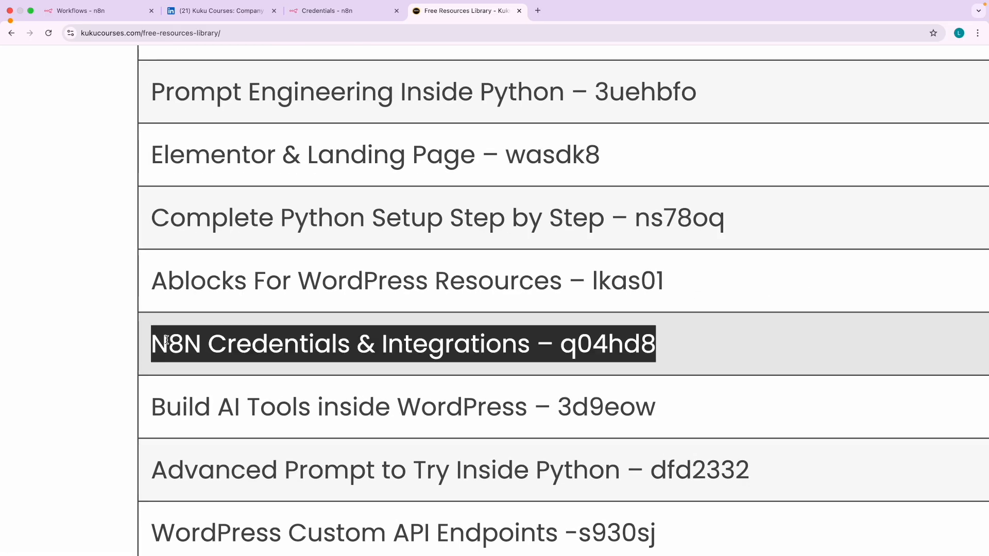
pyautogui.click(438, 337)
pyautogui.scroll(-5, 437, 337)
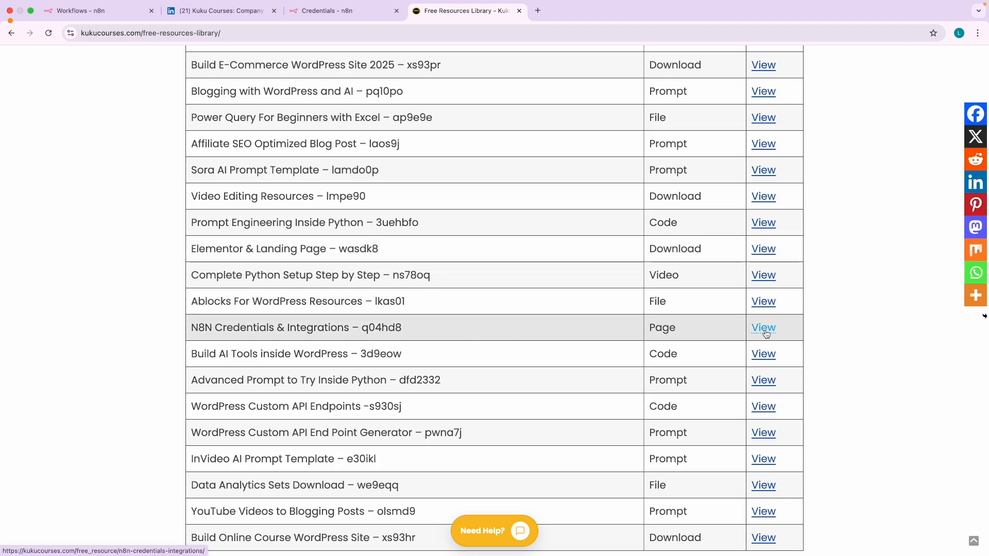
pyautogui.scroll(5, 762, 327)
pyautogui.scroll(-5, 251, 328)
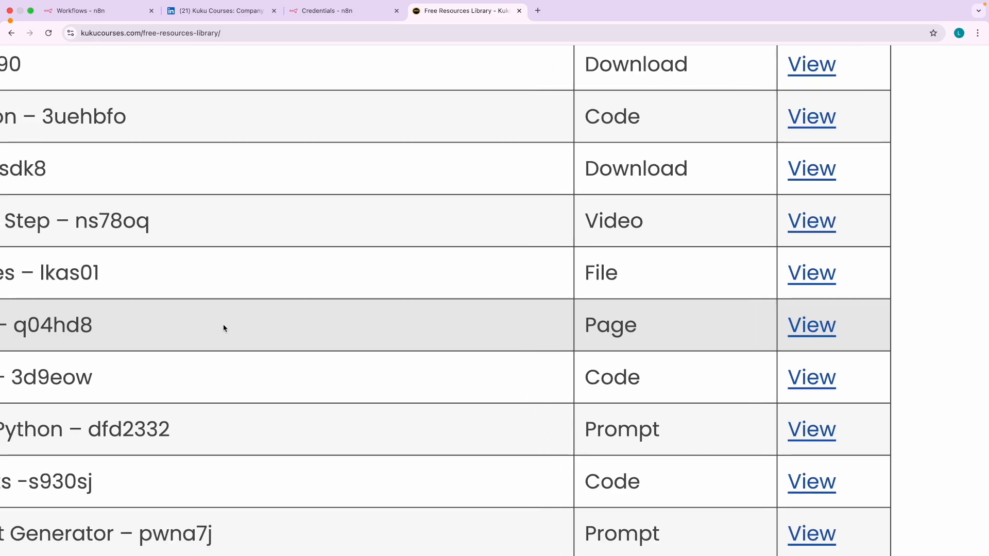
# - Open the N8N Credentials & Integrations guide and highlight its Google, Gmail and Slides entries
pyautogui.click(812, 325)
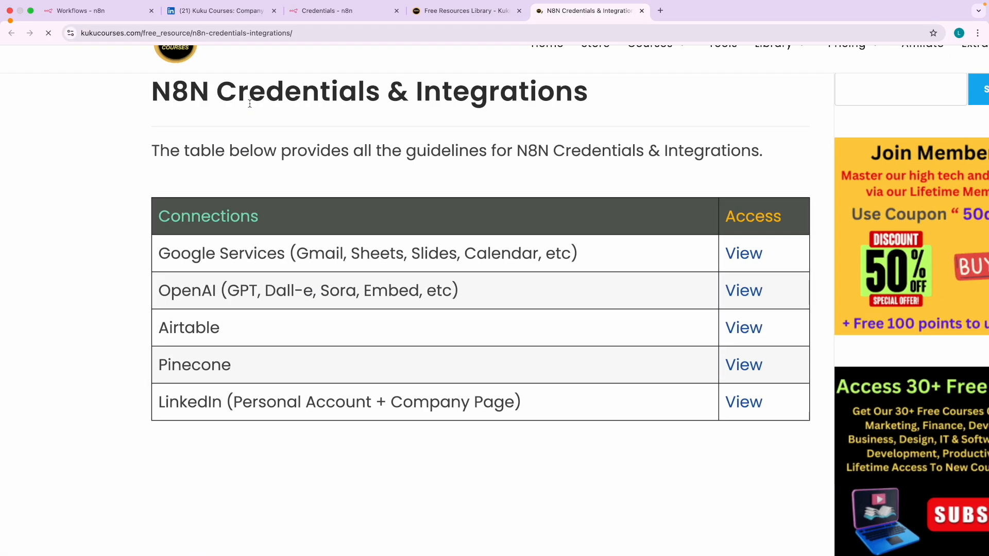
pyautogui.scroll(5, 250, 103)
pyautogui.moveTo(153, 89); pyautogui.dragTo(288, 91)
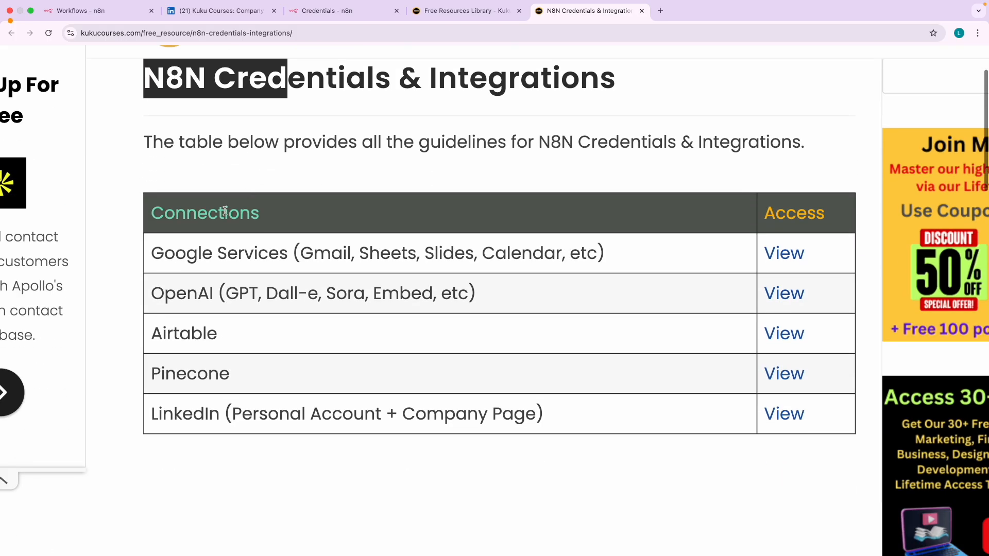
pyautogui.doubleClick(196, 249)
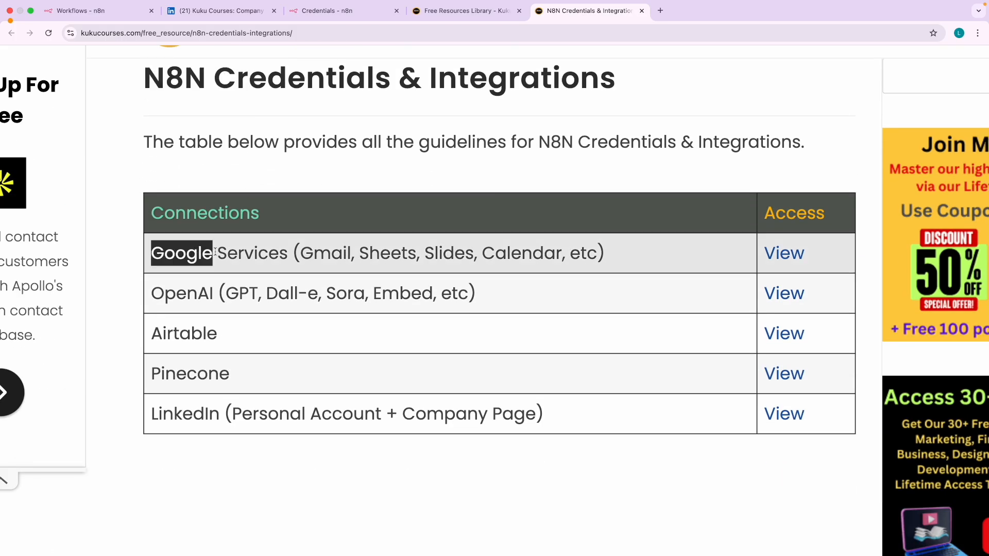
pyautogui.doubleClick(329, 246)
pyautogui.click(387, 246)
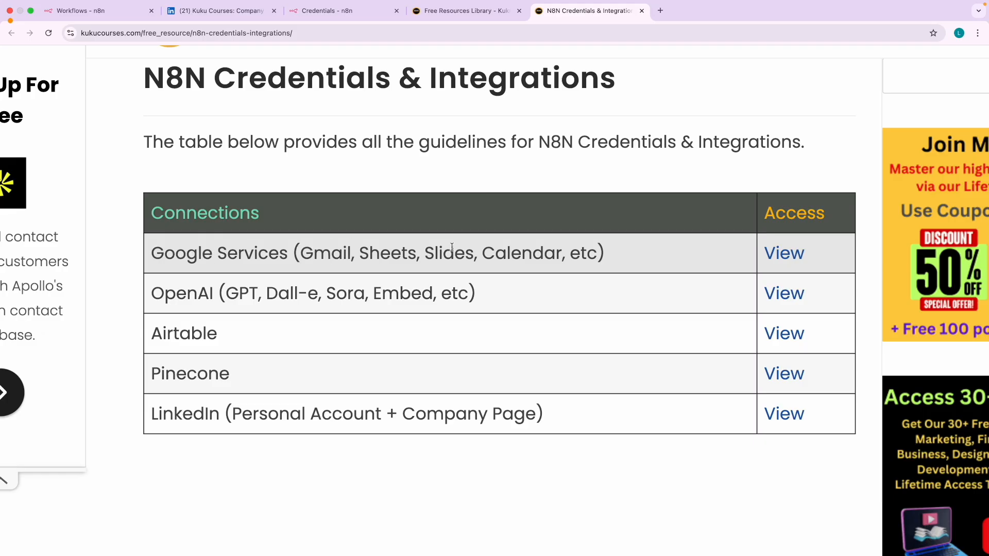
pyautogui.doubleClick(451, 247)
pyautogui.click(532, 255)
pyautogui.doubleClick(160, 255)
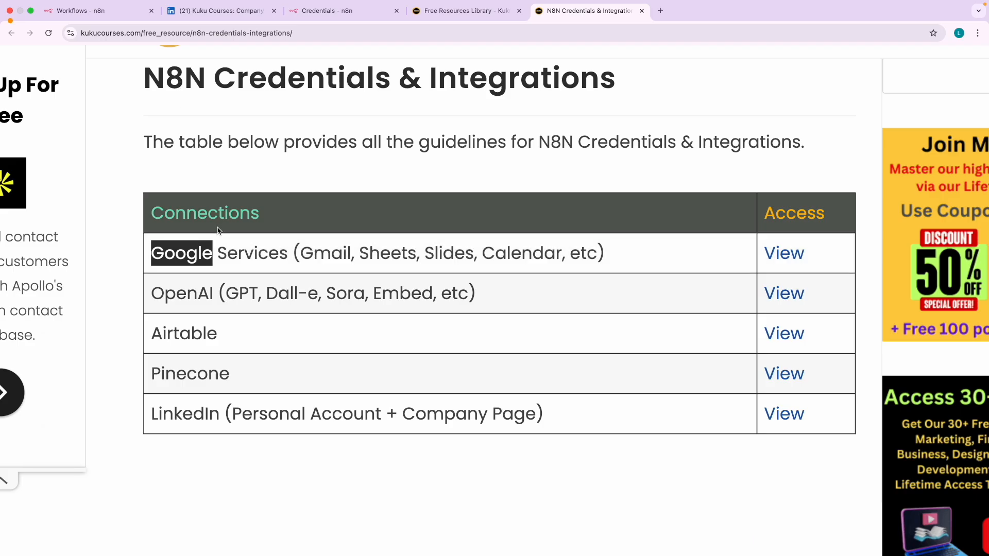
pyautogui.click(208, 243)
# - Open the Google Services integration guide, then return to the credentials guide and dismiss the ad
pyautogui.click(784, 252)
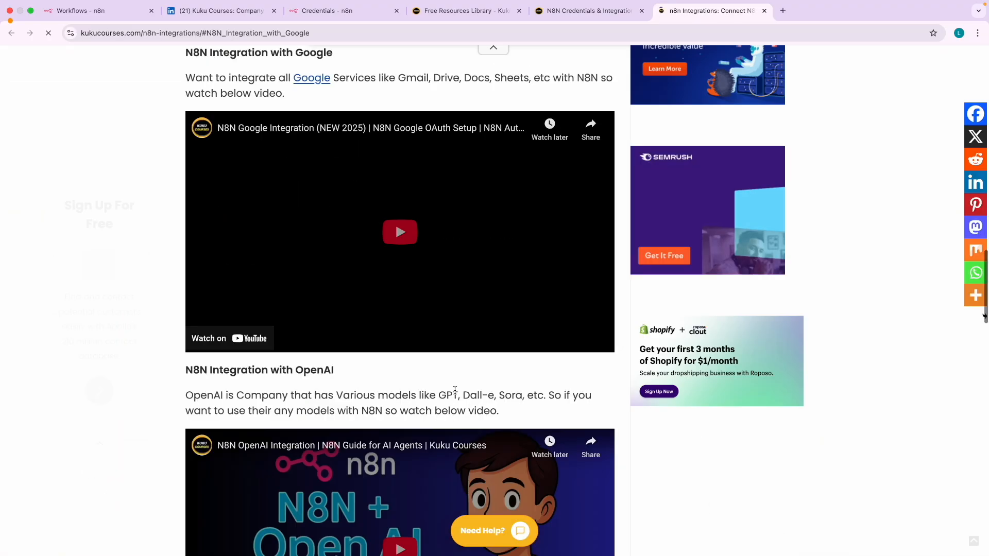
pyautogui.scroll(5, 315, 225)
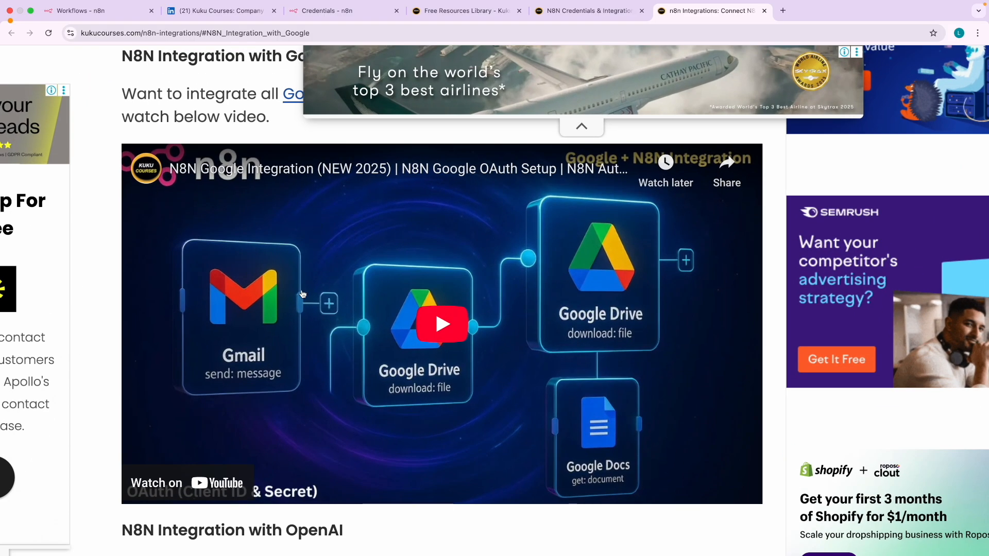
pyautogui.scroll(-1, 302, 294)
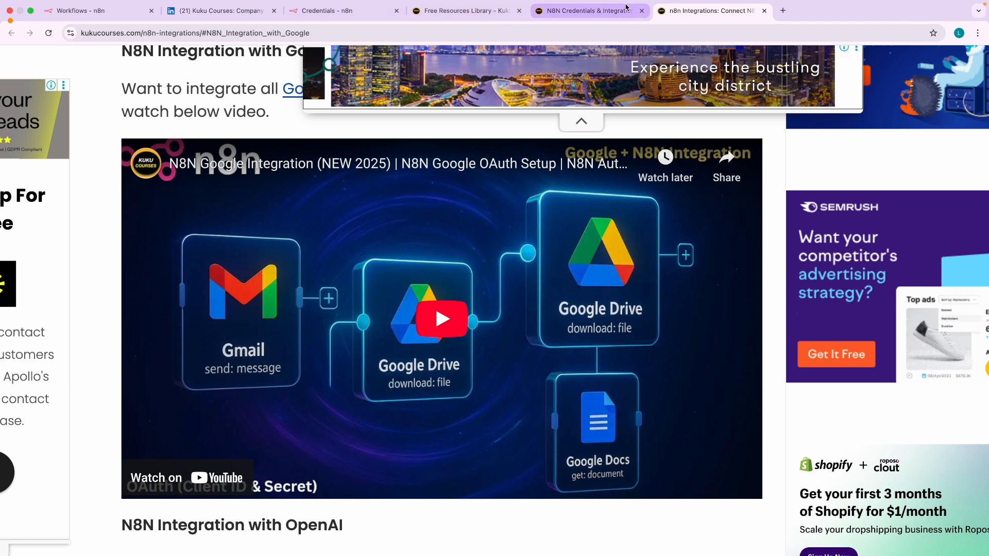
pyautogui.click(569, 10)
pyautogui.click(690, 409)
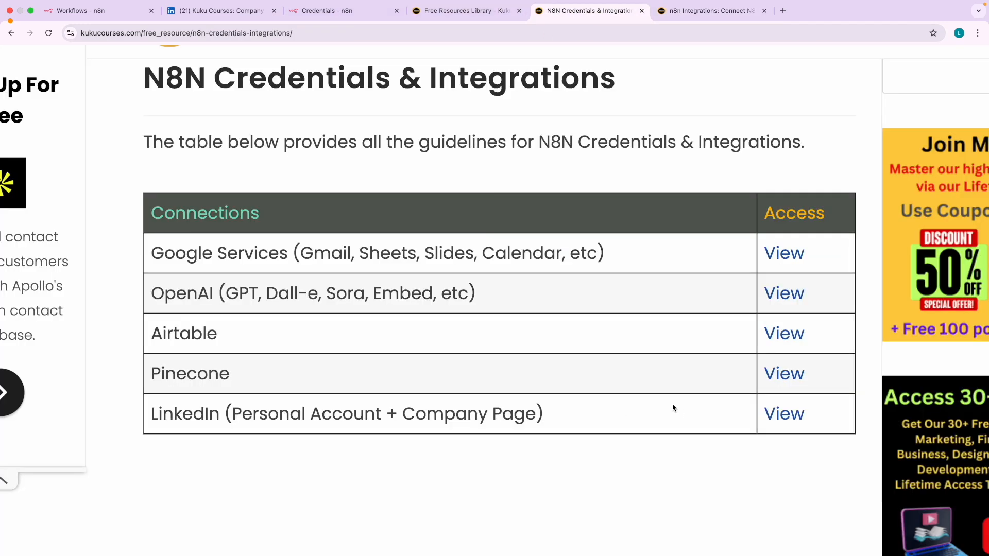
pyautogui.doubleClick(180, 294)
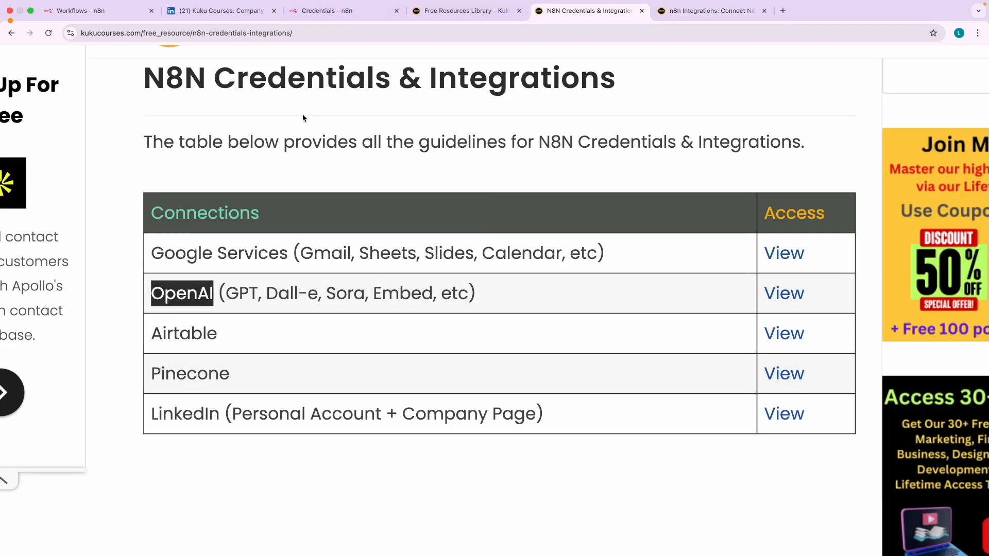
pyautogui.click(315, 18)
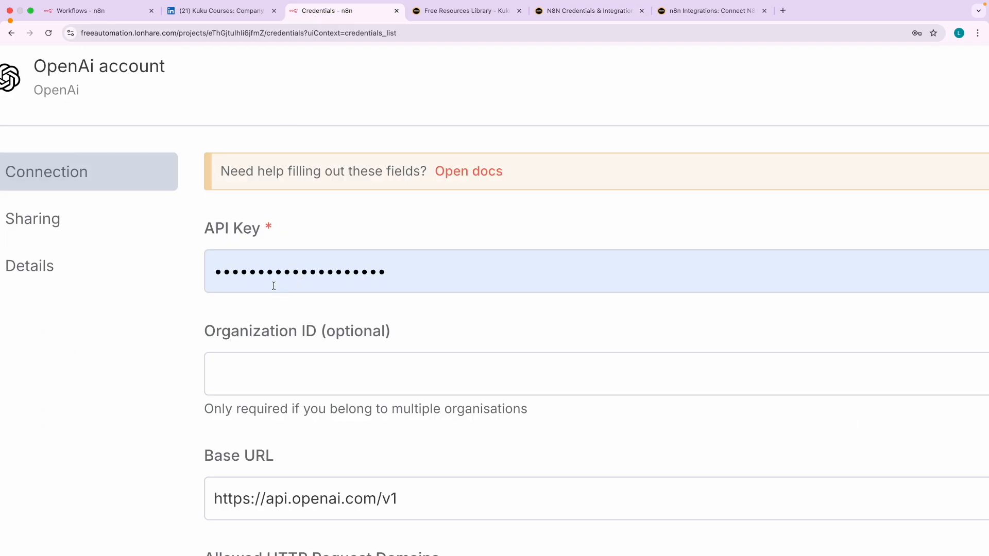
pyautogui.hscroll(-2, 170, 221)
pyautogui.scroll(1, 157, 73)
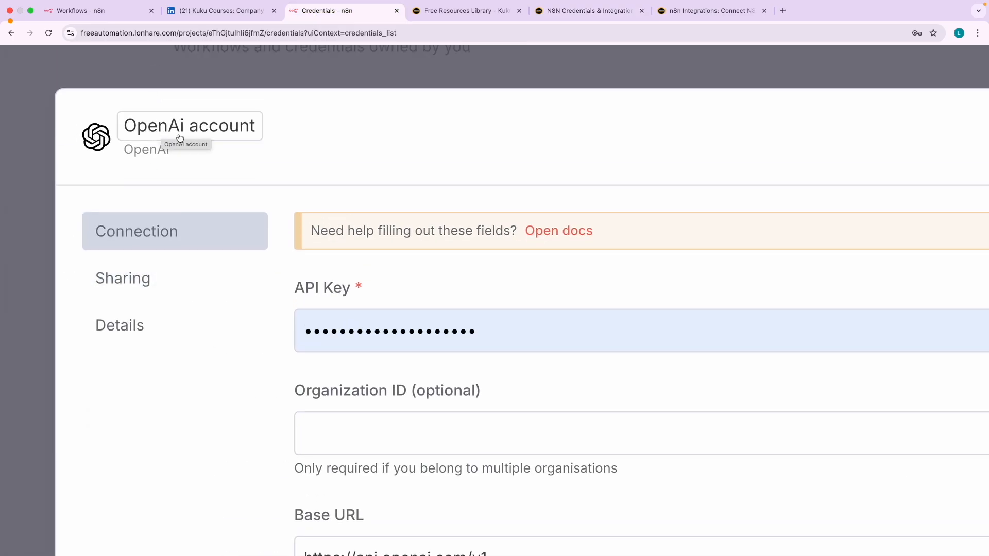
pyautogui.scroll(-3, 353, 214)
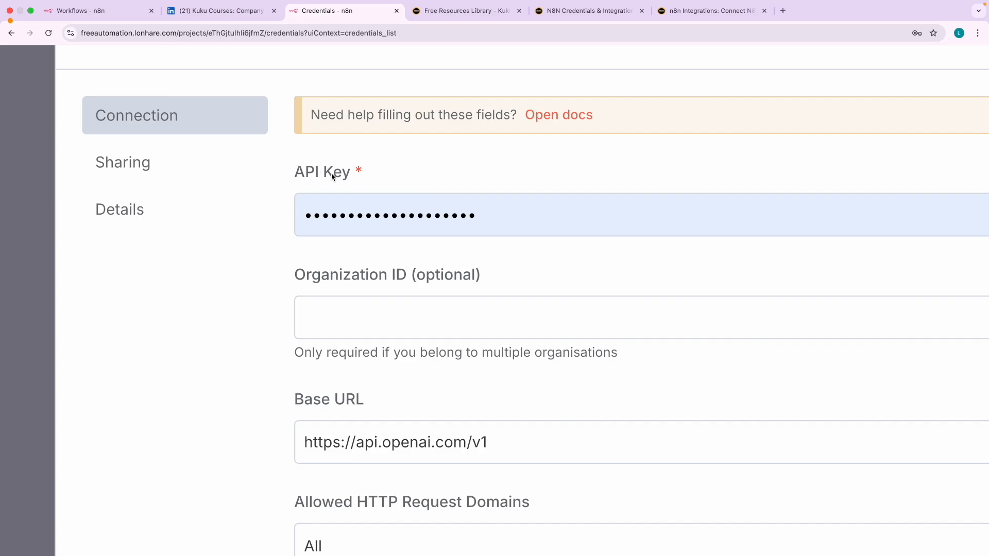
# - Open the OpenAI integration guide in a new tab from the credentials table
pyautogui.click(715, 11)
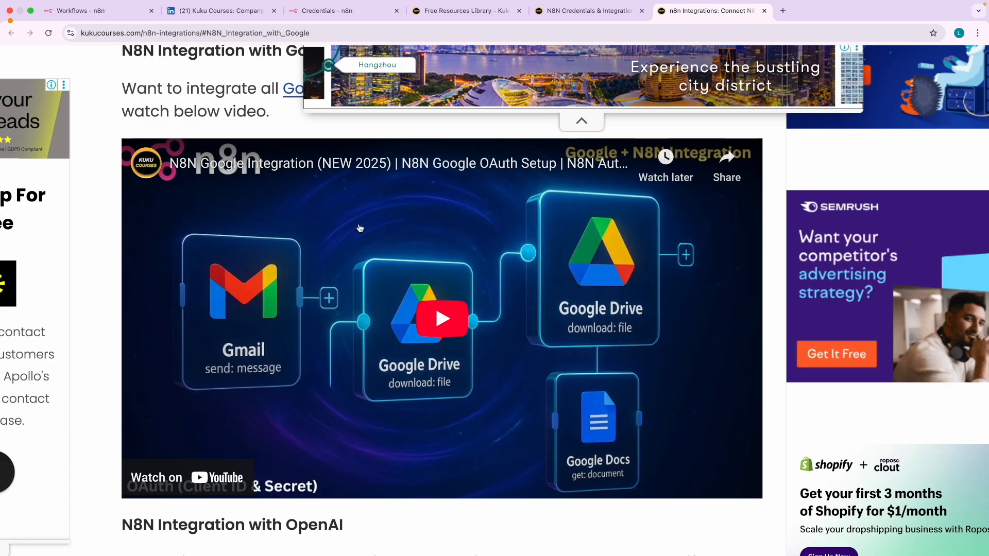
pyautogui.click(569, 14)
pyautogui.click(178, 297)
pyautogui.doubleClick(178, 297)
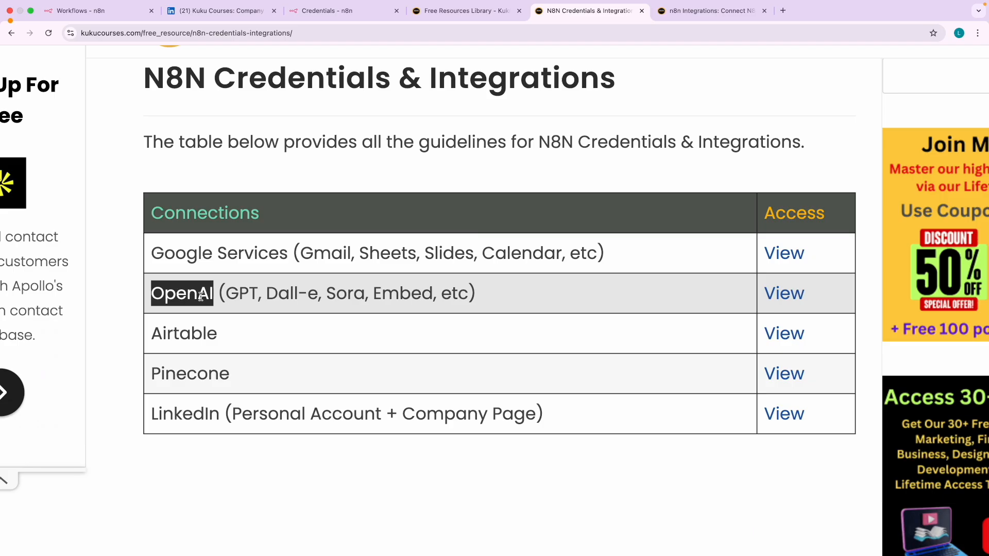
pyautogui.click(786, 298)
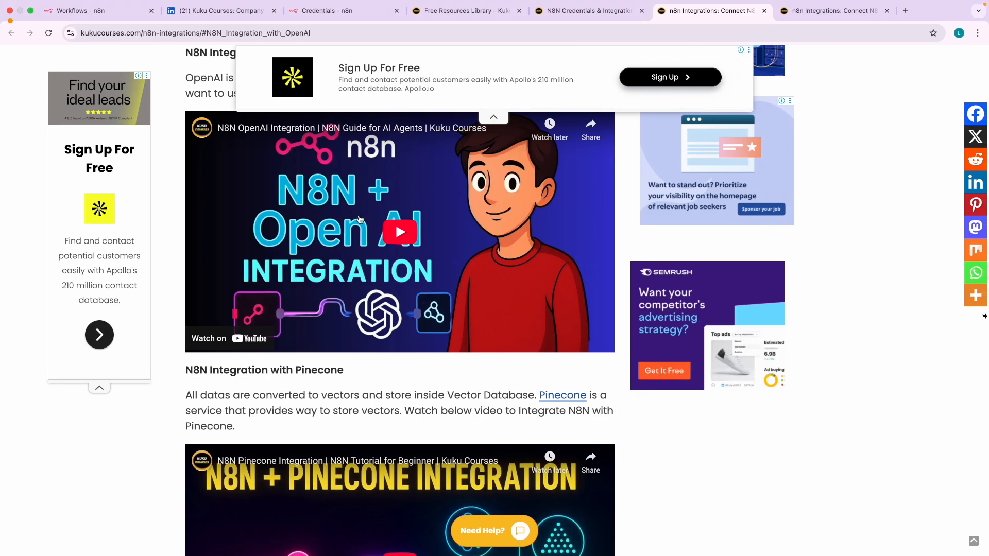
pyautogui.scroll(4, 360, 220)
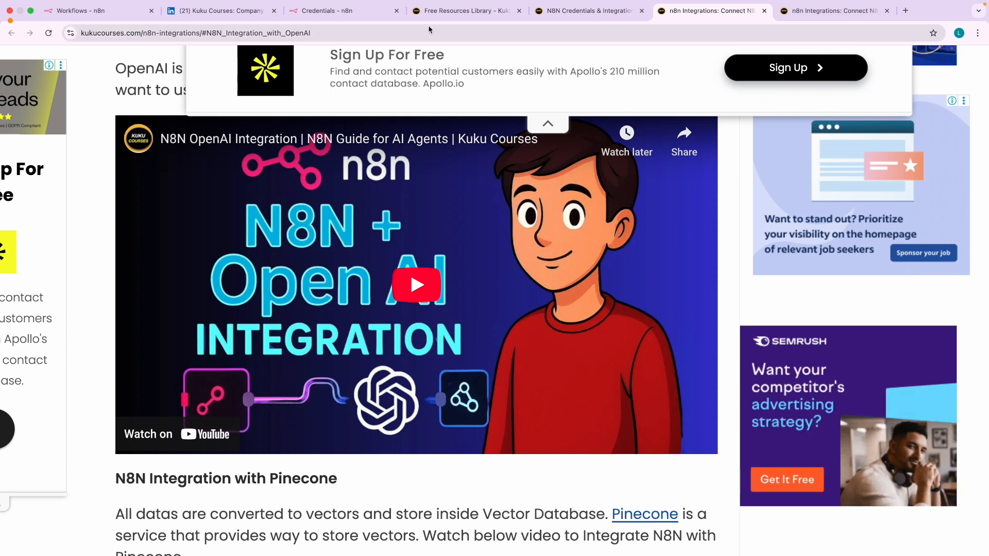
# - Back on the credentials table, highlight the Airtable, Pinecone and LinkedIn Personal Account entries
pyautogui.click(345, 11)
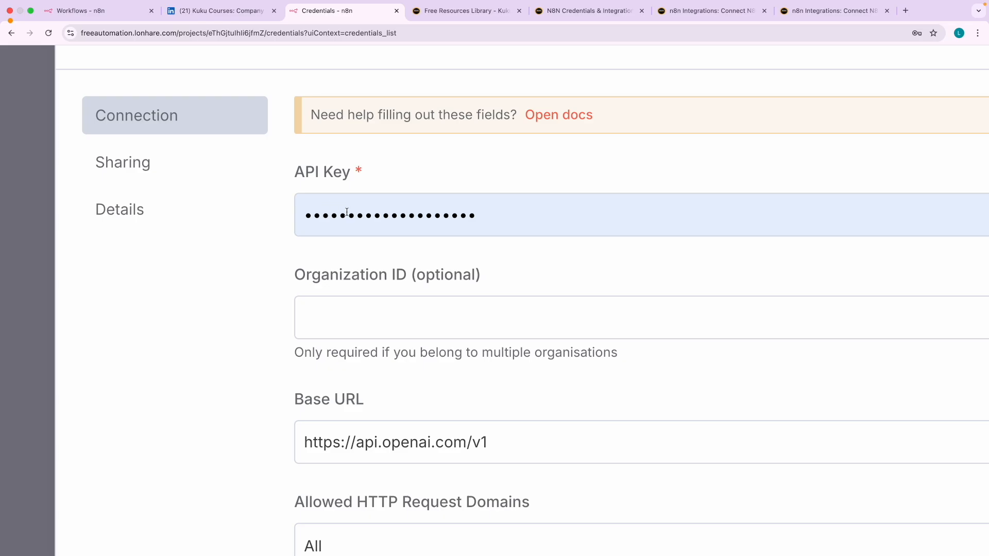
pyautogui.click(821, 12)
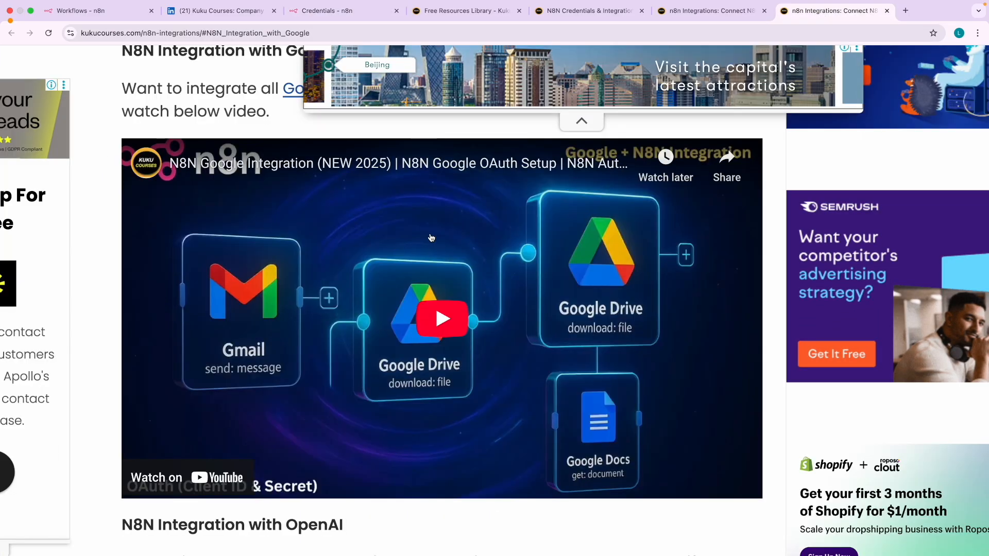
pyautogui.click(573, 10)
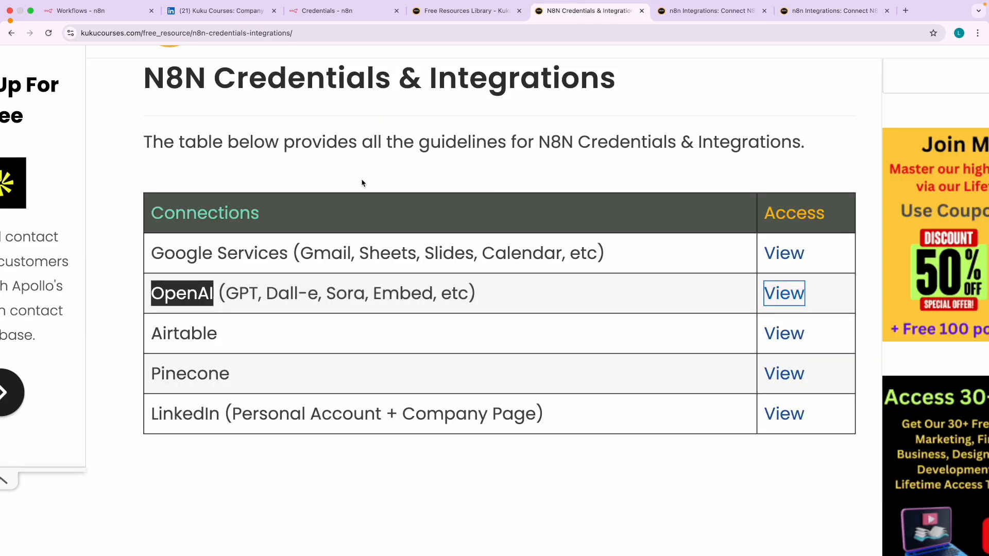
pyautogui.scroll(-2, 181, 318)
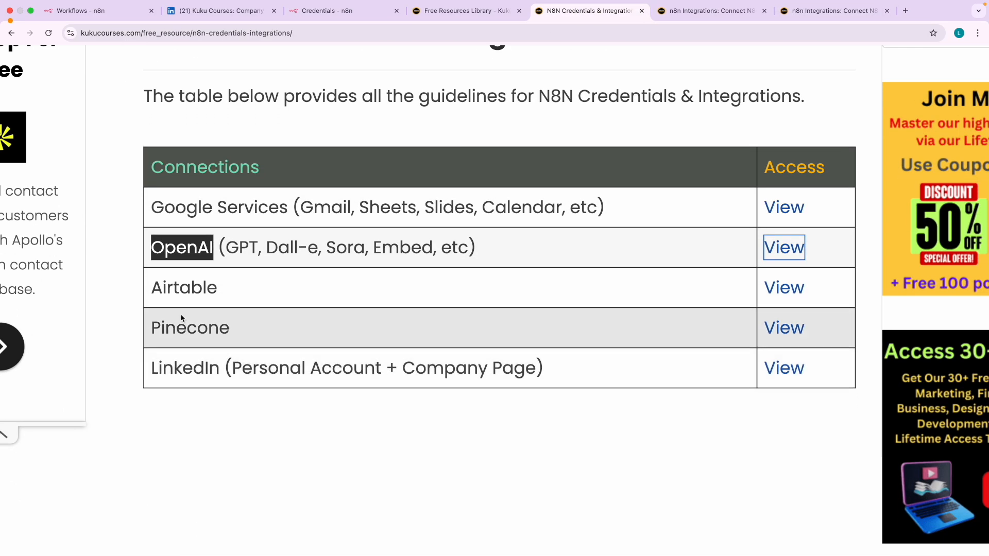
pyautogui.doubleClick(184, 287)
pyautogui.doubleClick(190, 328)
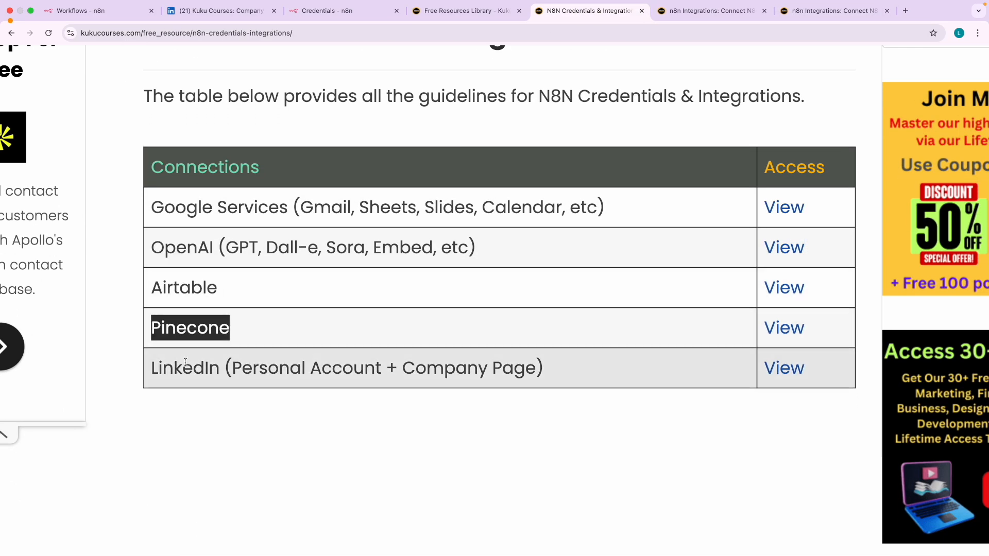
pyautogui.doubleClick(185, 365)
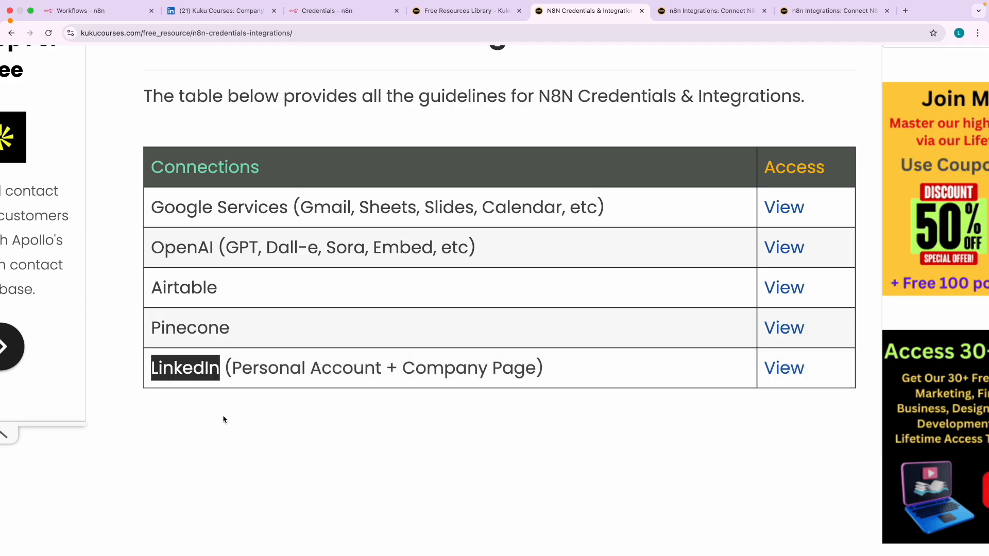
pyautogui.moveTo(233, 368); pyautogui.dragTo(504, 369)
# - Go from the Kuku Courses LinkedIn company page to the LinkedIn home feed
pyautogui.click(222, 12)
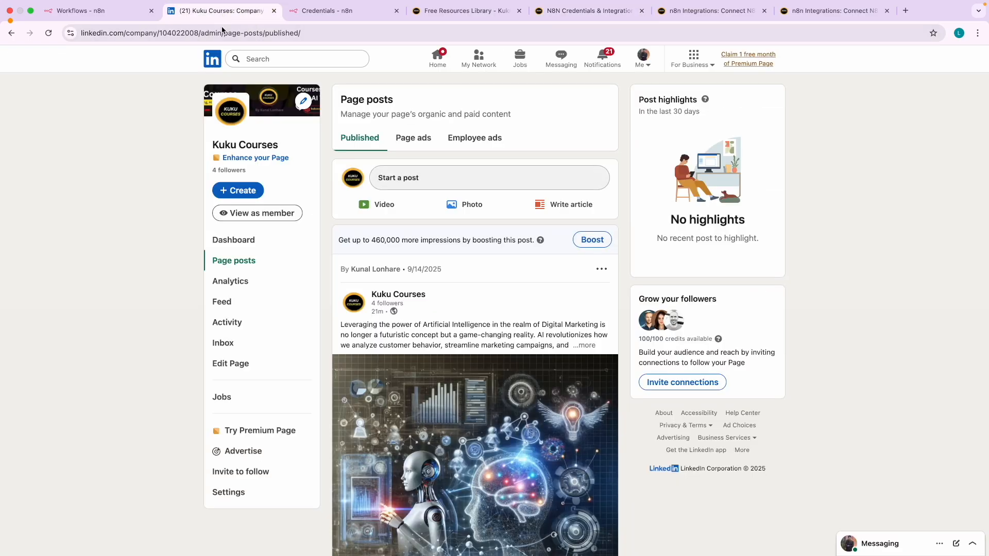
pyautogui.click(216, 56)
pyautogui.scroll(5, 257, 139)
pyautogui.scroll(2, 257, 139)
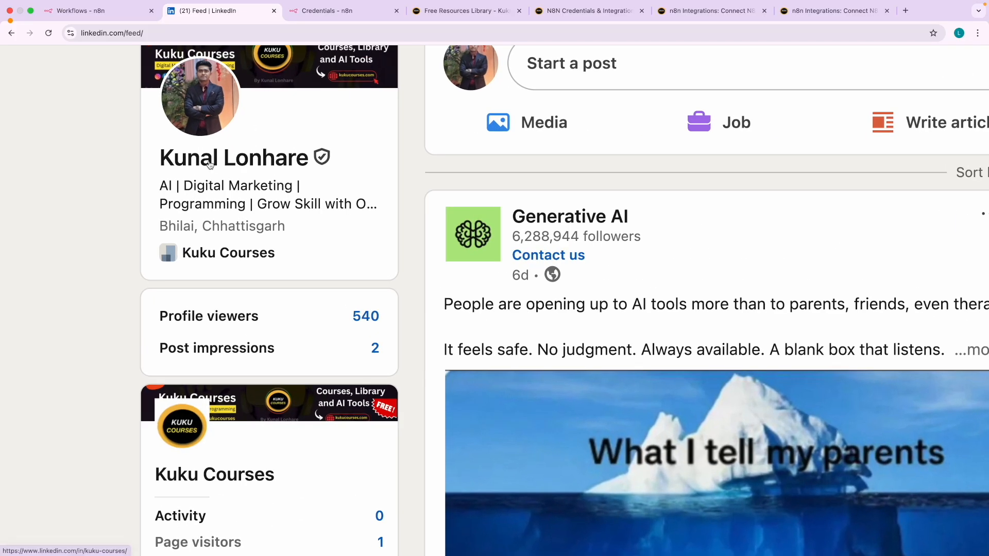
pyautogui.scroll(-3, 252, 251)
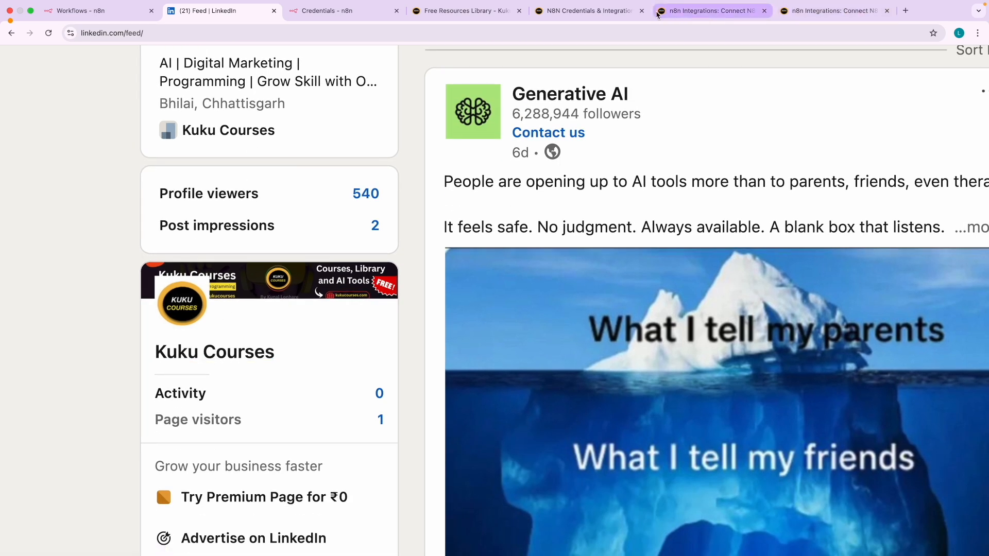
pyautogui.click(719, 17)
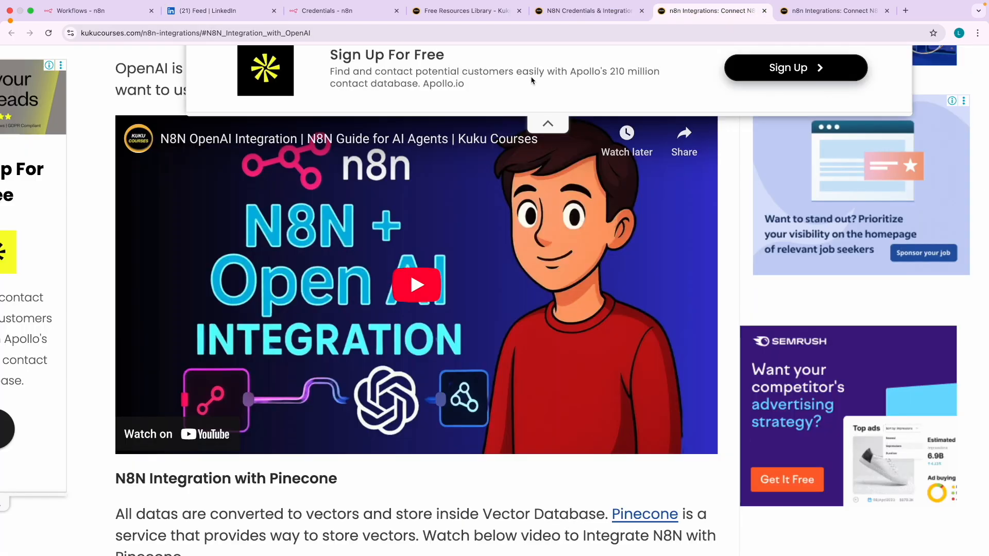
# - Open the LinkedIn integration guide in a new tab, then return to the credentials table
pyautogui.click(581, 14)
pyautogui.moveTo(156, 372); pyautogui.dragTo(529, 367)
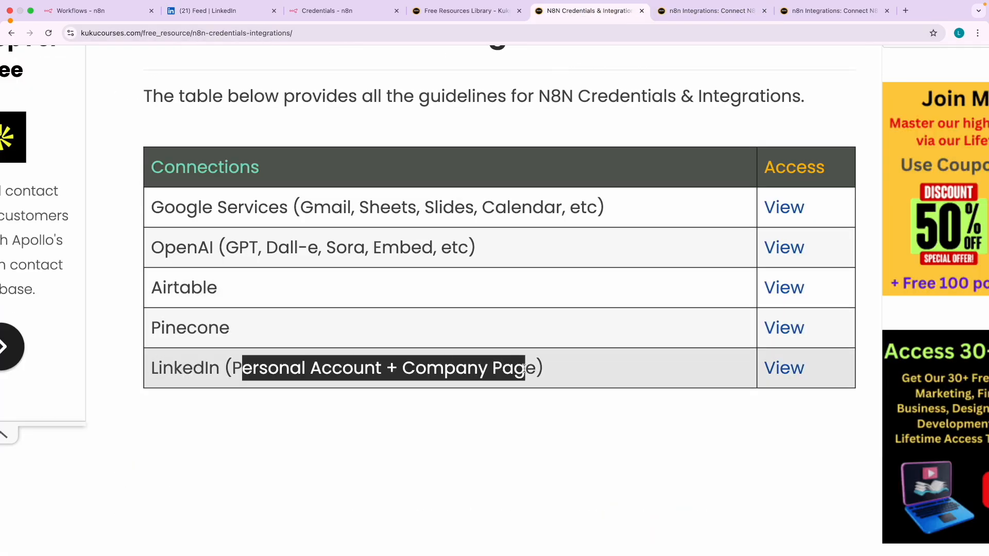
pyautogui.click(612, 378)
pyautogui.click(785, 369)
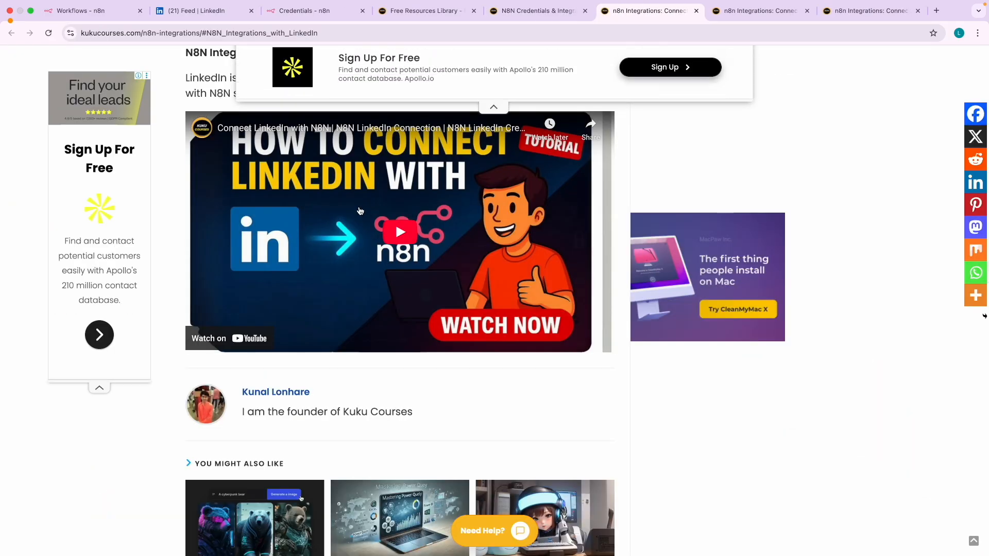
pyautogui.scroll(5, 383, 204)
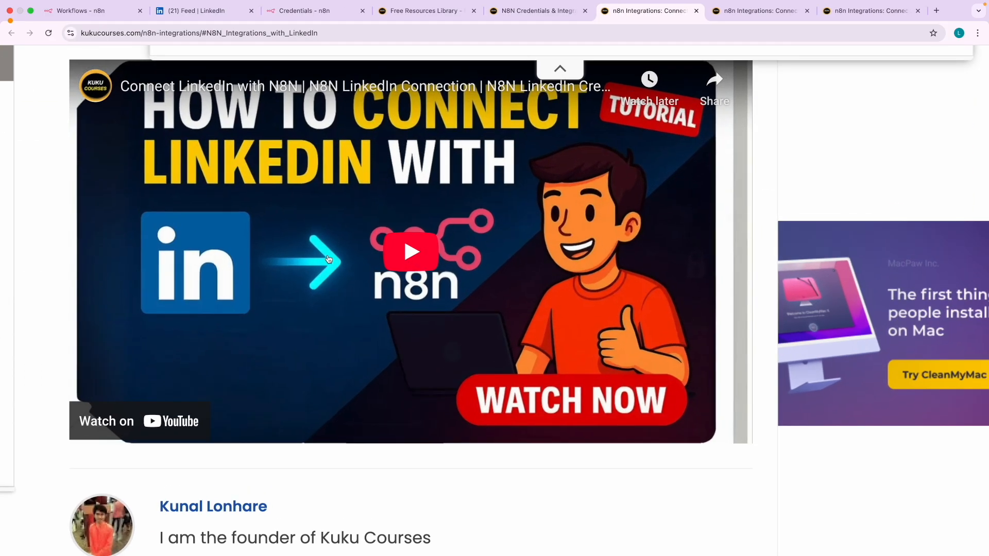
pyautogui.click(304, 16)
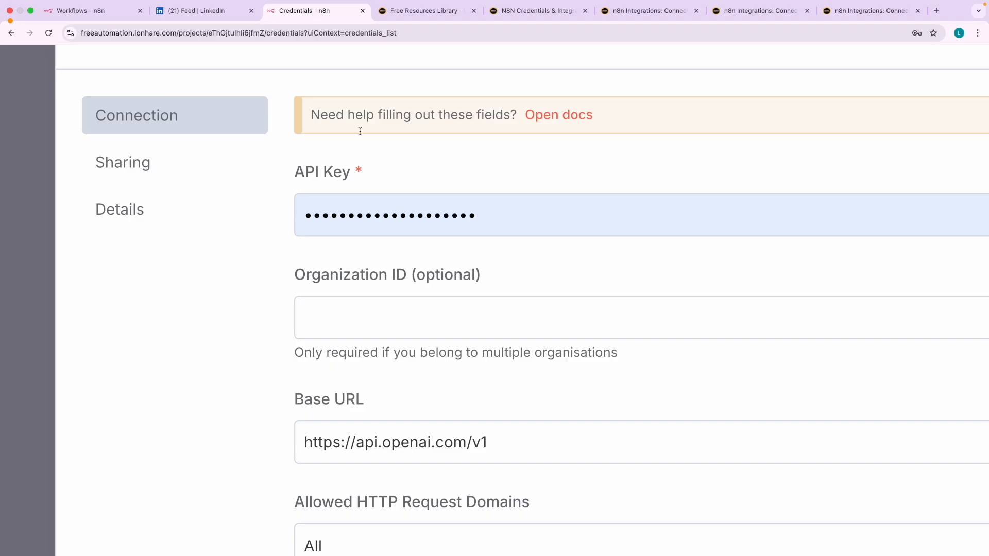
pyautogui.scroll(-5, 433, 226)
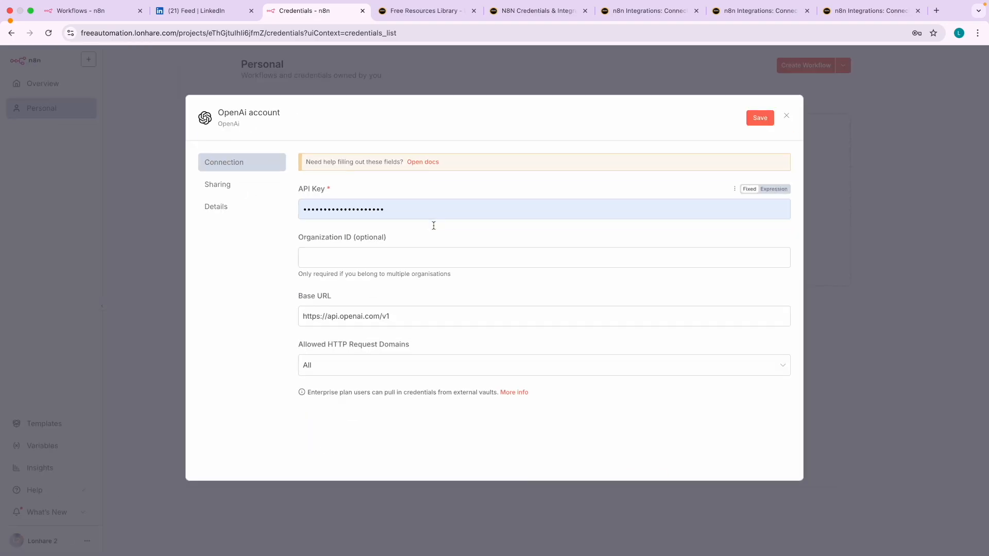
pyautogui.click(530, 11)
# - Highlight the OpenAI and LinkedIn rows in the table, then switch to the n8n workflows overview
pyautogui.doubleClick(175, 246)
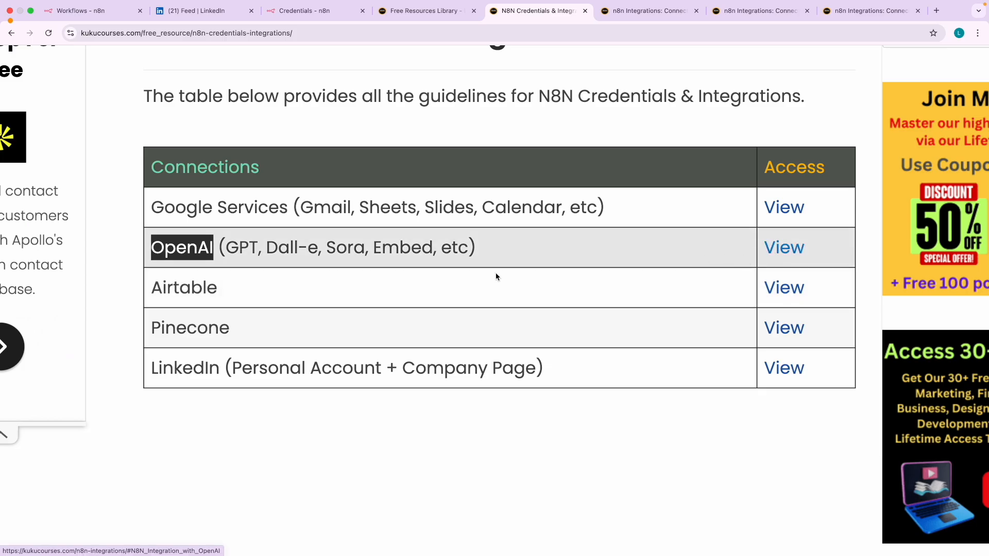
pyautogui.doubleClick(178, 366)
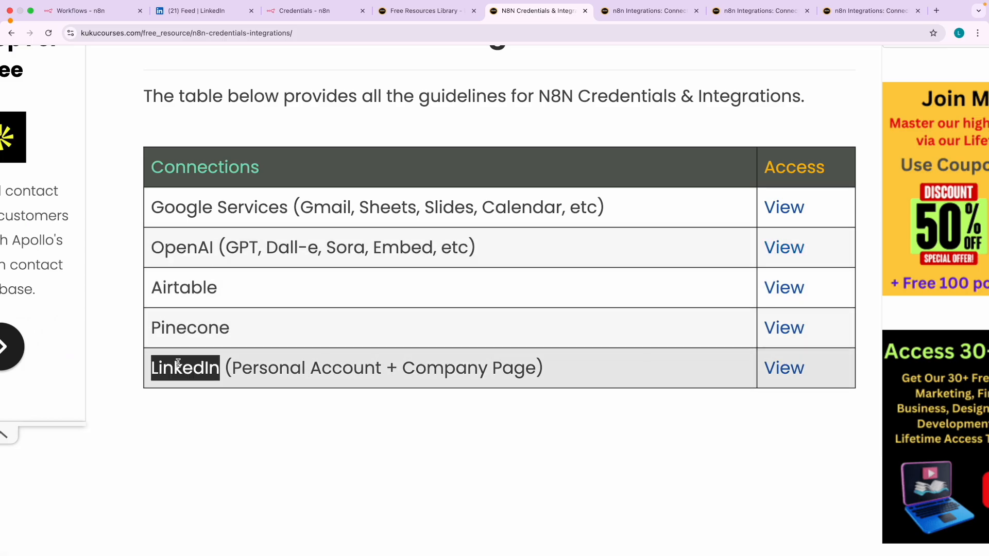
pyautogui.tripleClick(178, 363)
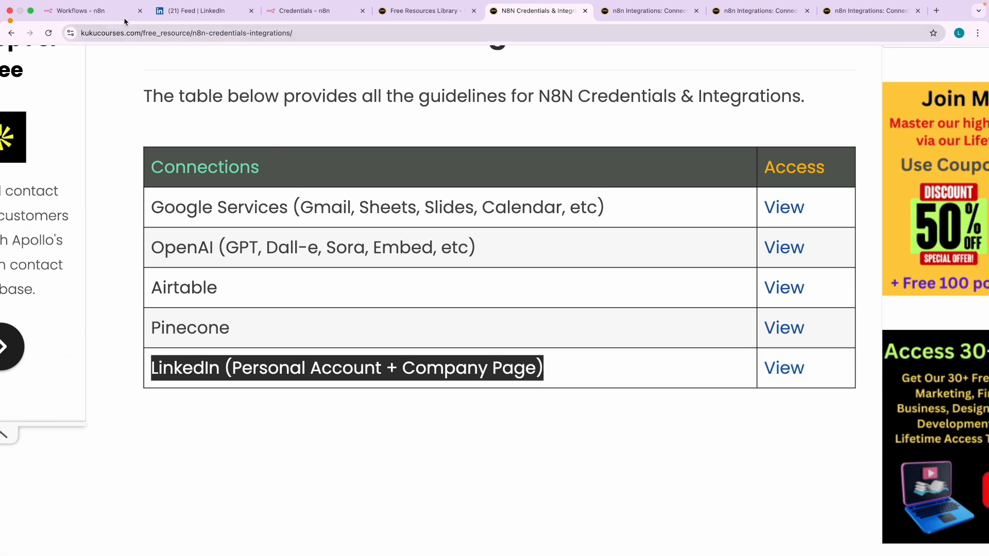
pyautogui.click(109, 12)
# - Show the Credentials tab on the n8n Overview and scroll through the seven saved credentials
pyautogui.click(322, 181)
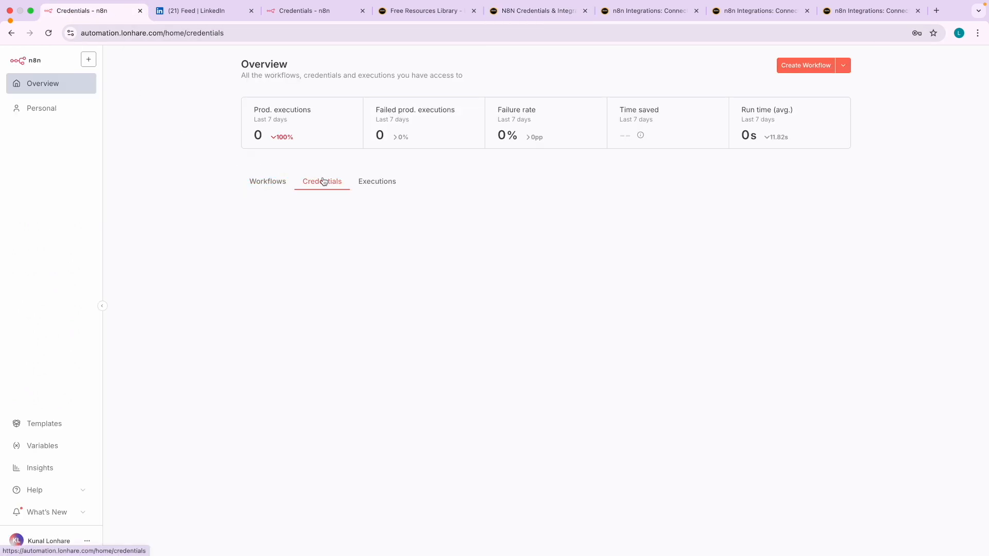
pyautogui.scroll(5, 331, 204)
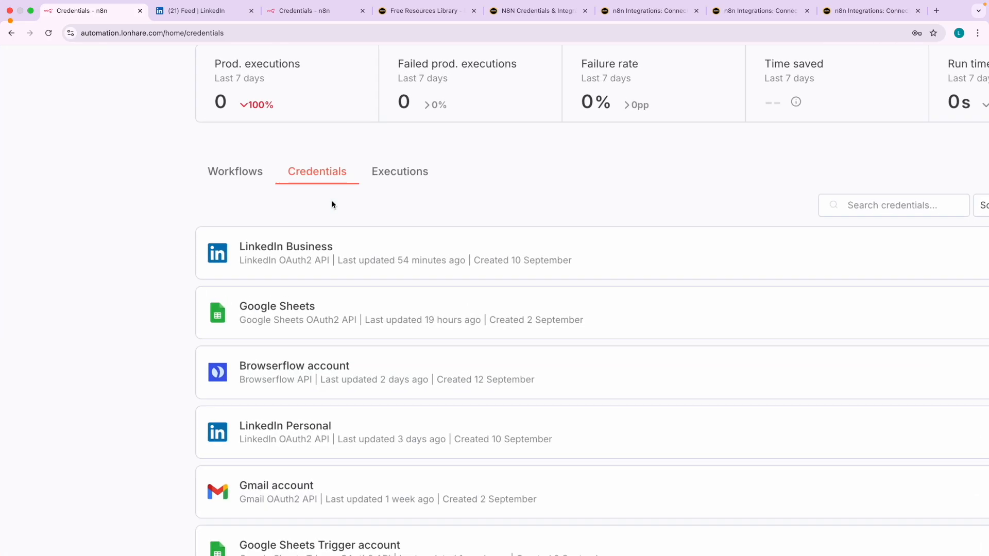
pyautogui.scroll(-2, 331, 203)
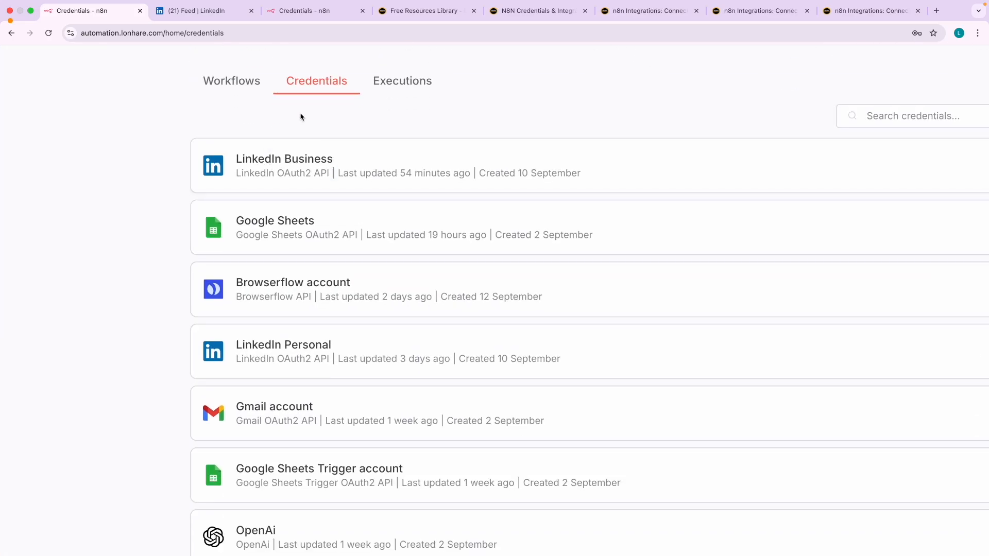
pyautogui.scroll(-1, 271, 221)
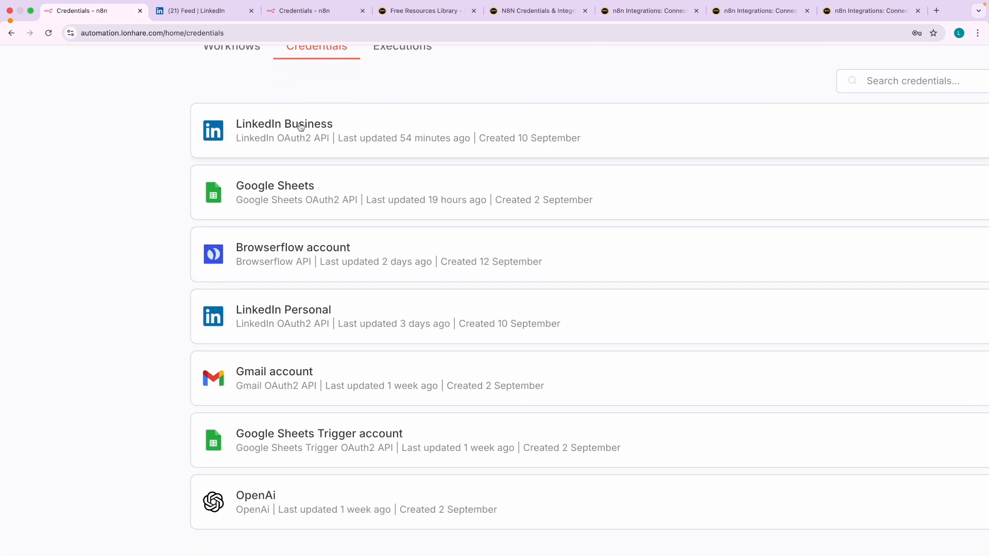
pyautogui.scroll(-2, 172, 270)
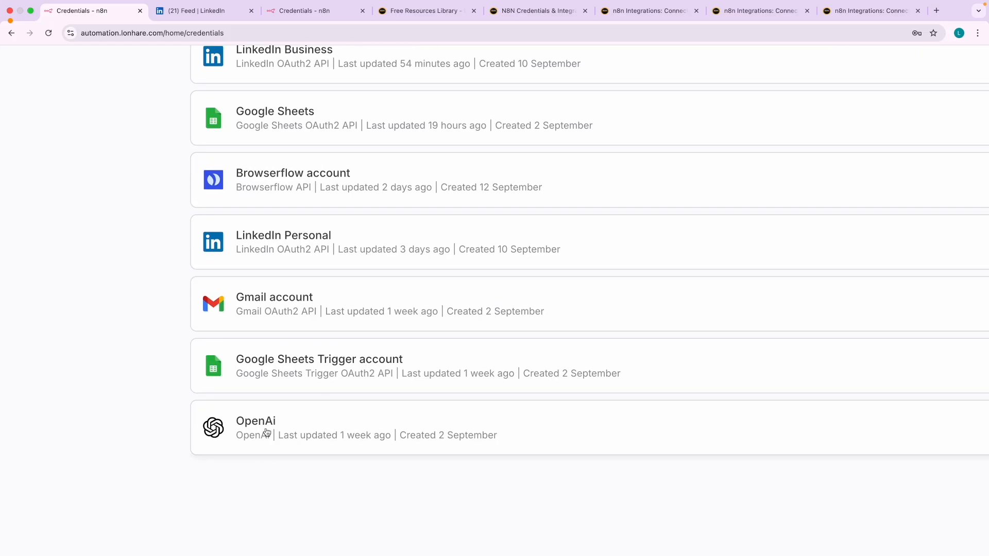
pyautogui.scroll(2, 266, 432)
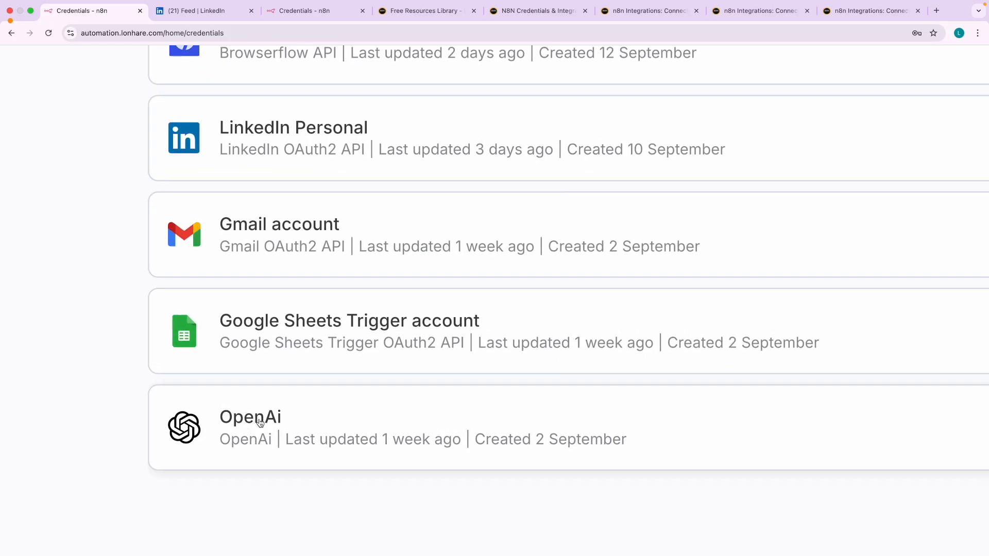
pyautogui.scroll(-3, 260, 422)
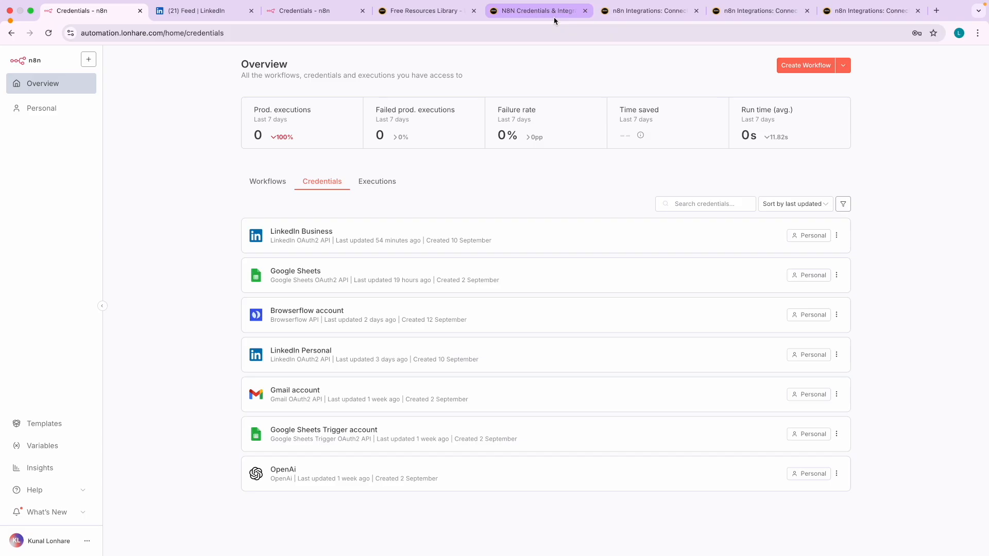
# - Review the N8N OpenAI integration guide section, then return to the n8n OpenAi account credential form
pyautogui.click(641, 19)
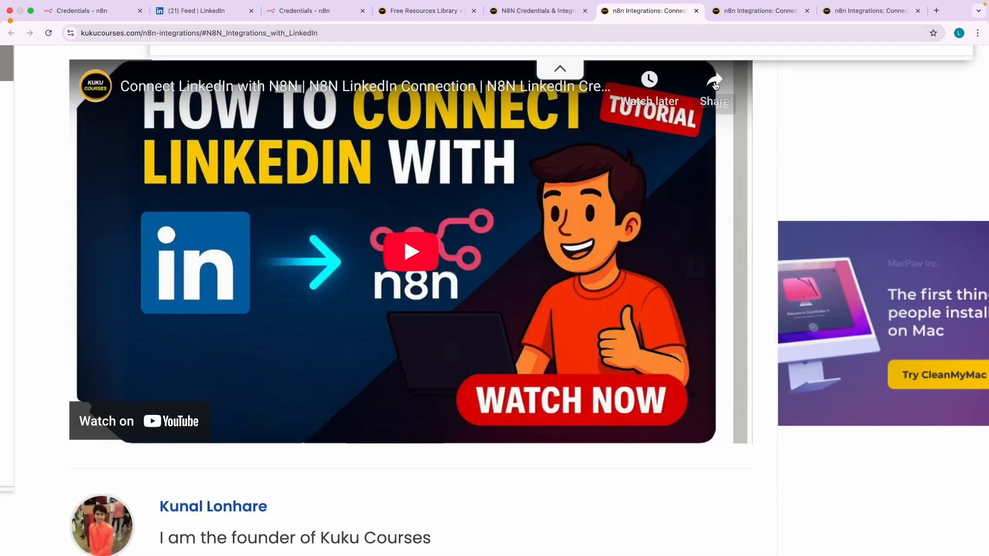
pyautogui.click(769, 15)
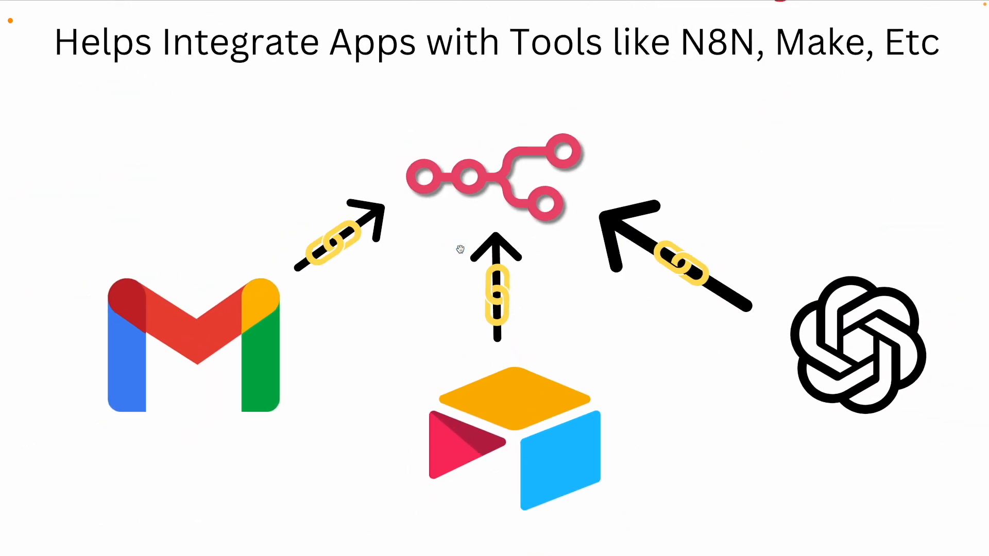
pyautogui.click(838, 355)
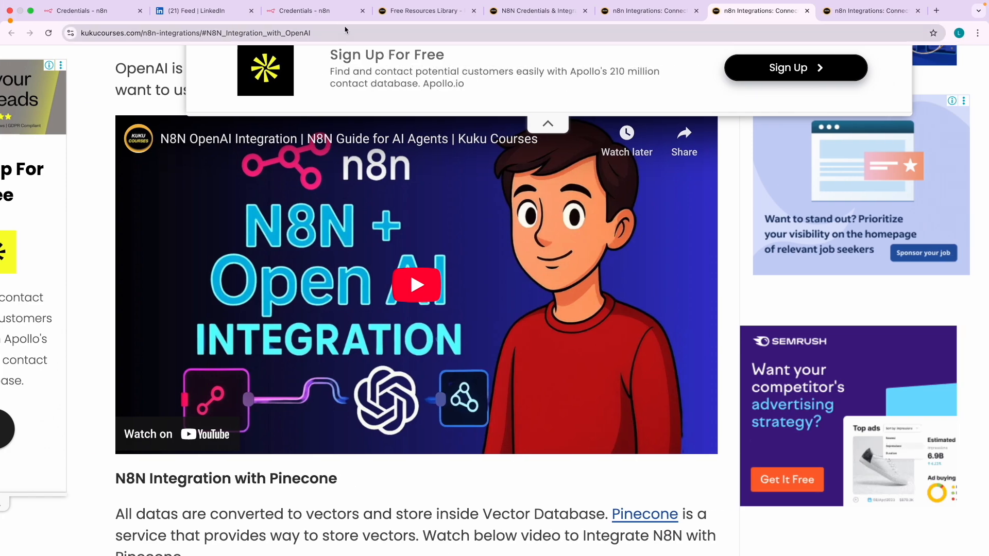
pyautogui.click(317, 11)
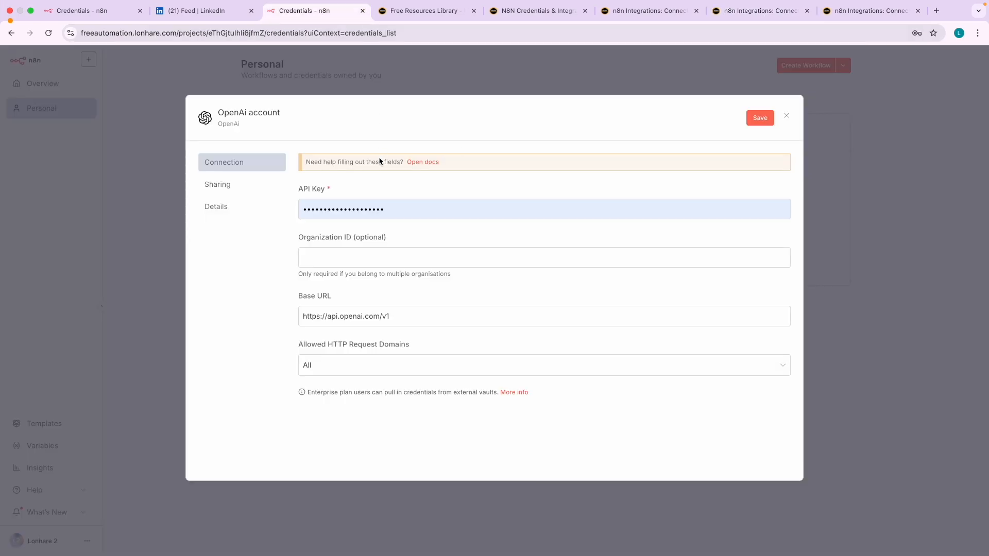
# - Close the OpenAi account credential form and discard the unsaved changes
pyautogui.click(787, 117)
pyautogui.click(524, 327)
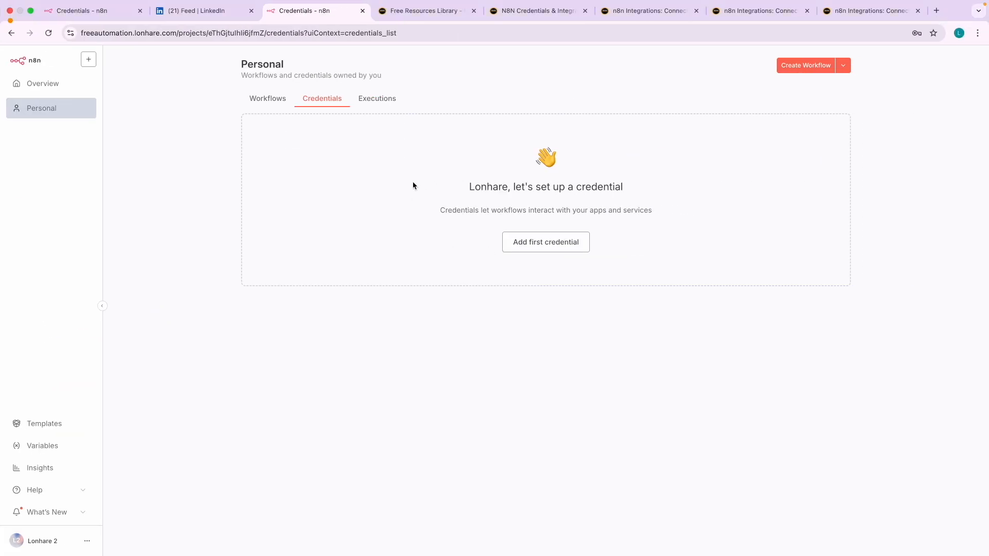
# - Step back and forth through the slides to the Nodes slide, then return to the browser
pyautogui.scroll(3, 332, 174)
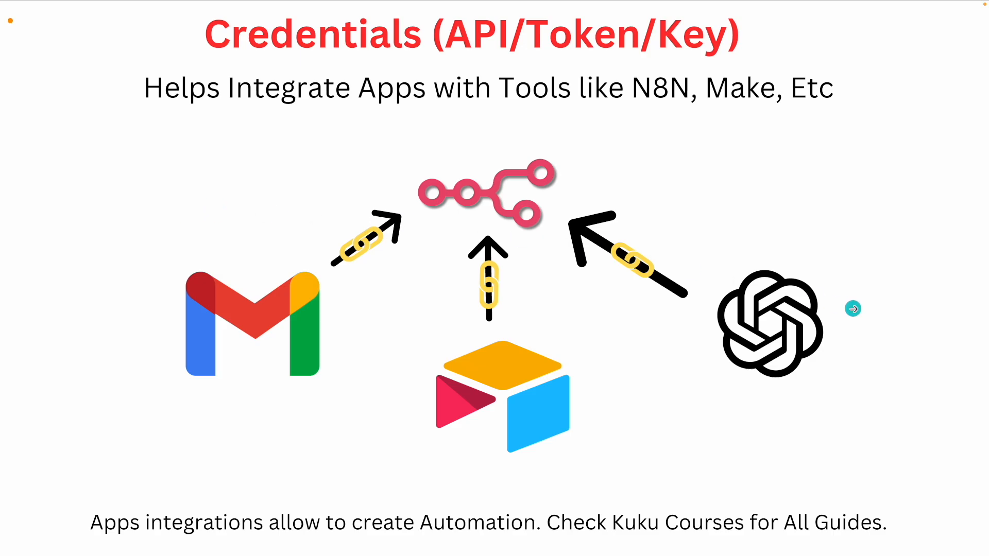
pyautogui.click(844, 306)
pyautogui.click(931, 366)
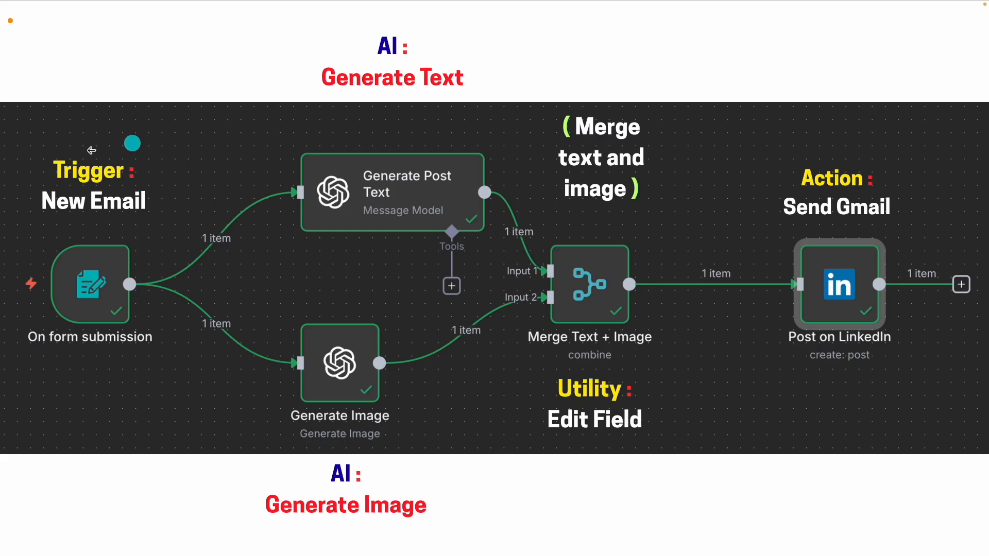
pyautogui.click(54, 158)
pyautogui.click(54, 158)
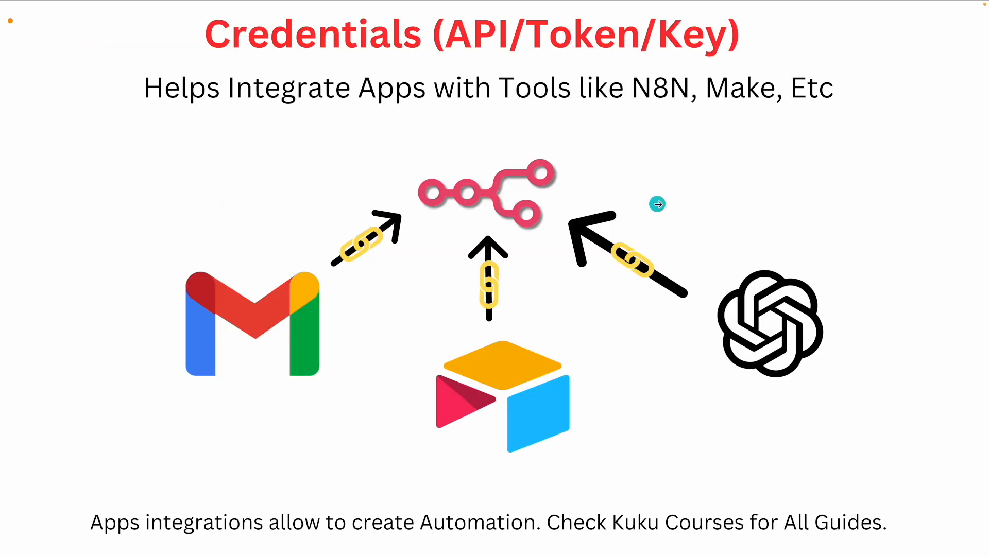
pyautogui.click(657, 204)
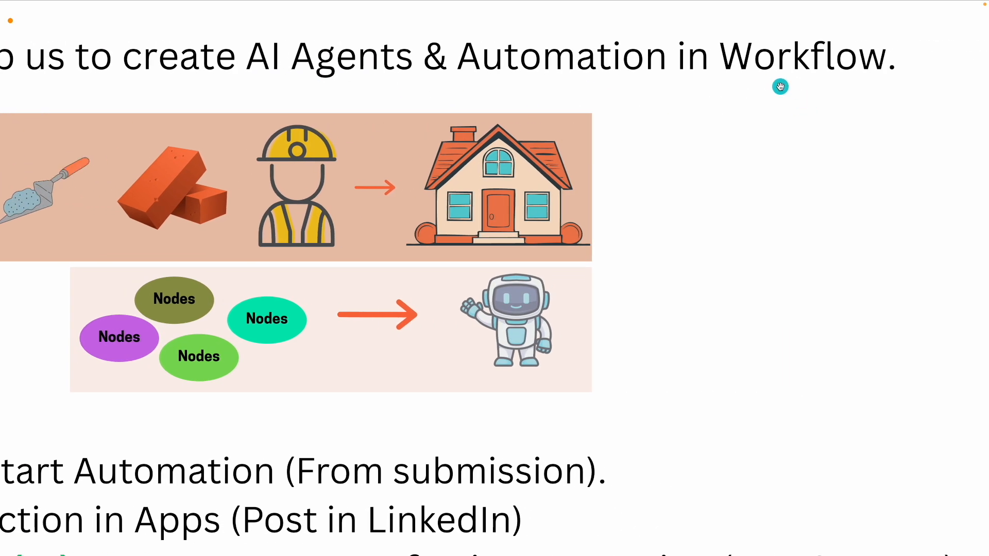
pyautogui.hotkey('ctrl', 'Right')
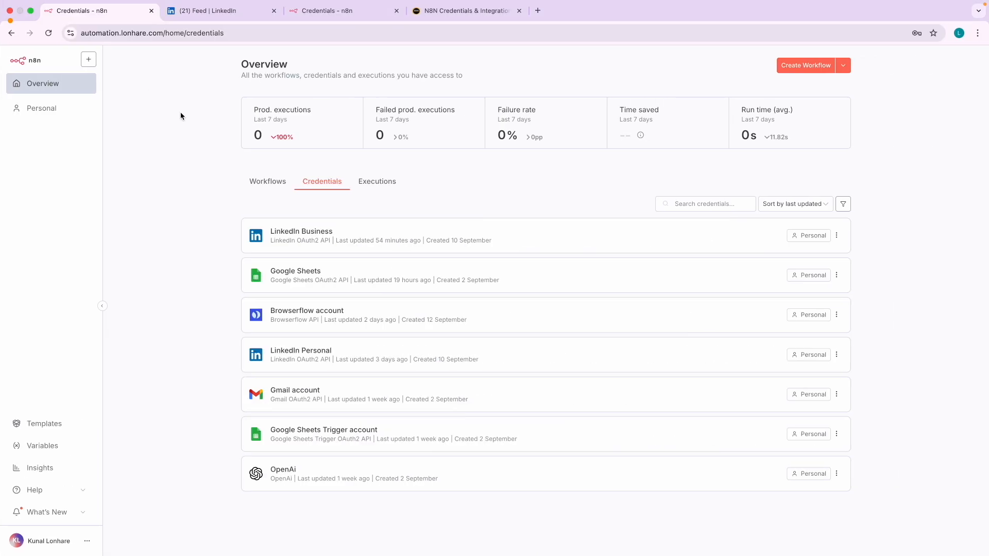
# - Toggle between the Workflows and Credentials lists and glance at the credentials guide tab
pyautogui.click(269, 181)
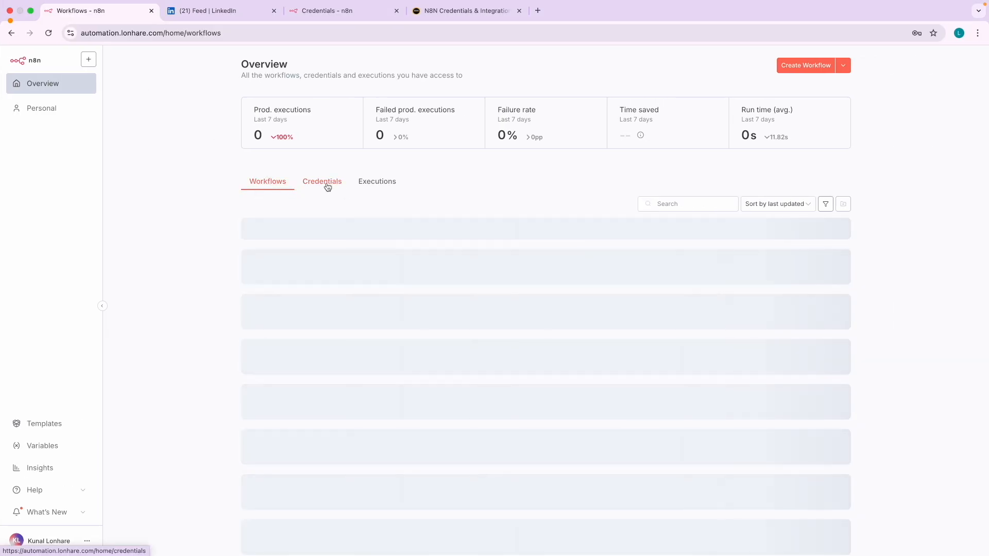
pyautogui.click(327, 187)
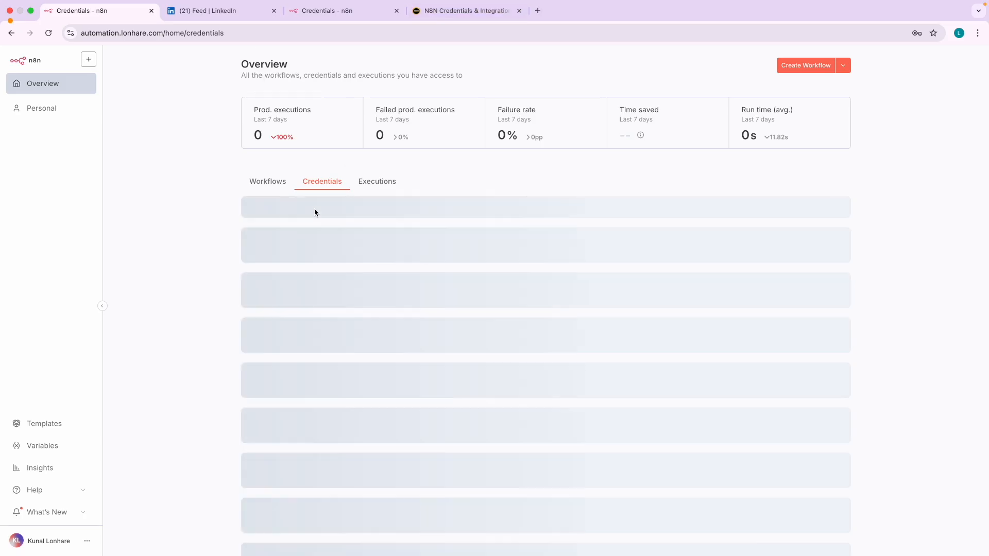
pyautogui.click(445, 19)
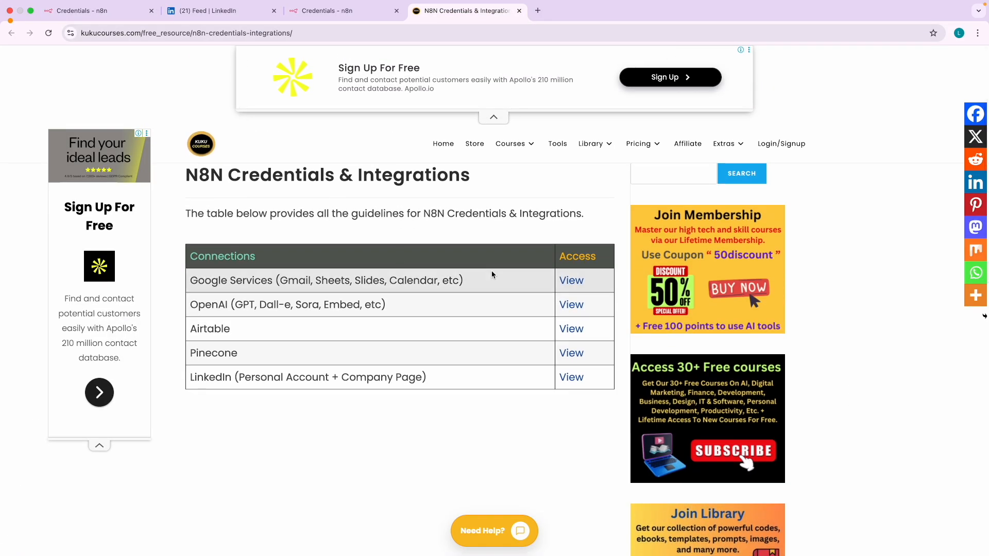
pyautogui.click(84, 14)
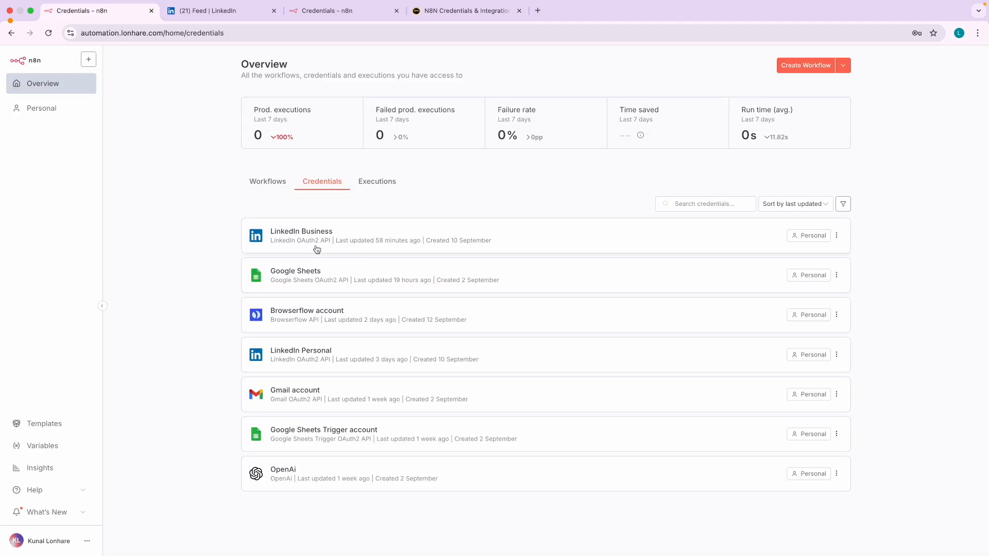
# - Show the Workflows list with eight inactive workflows such as test and LinkedIn Job Scraper
pyautogui.scroll(5, 317, 249)
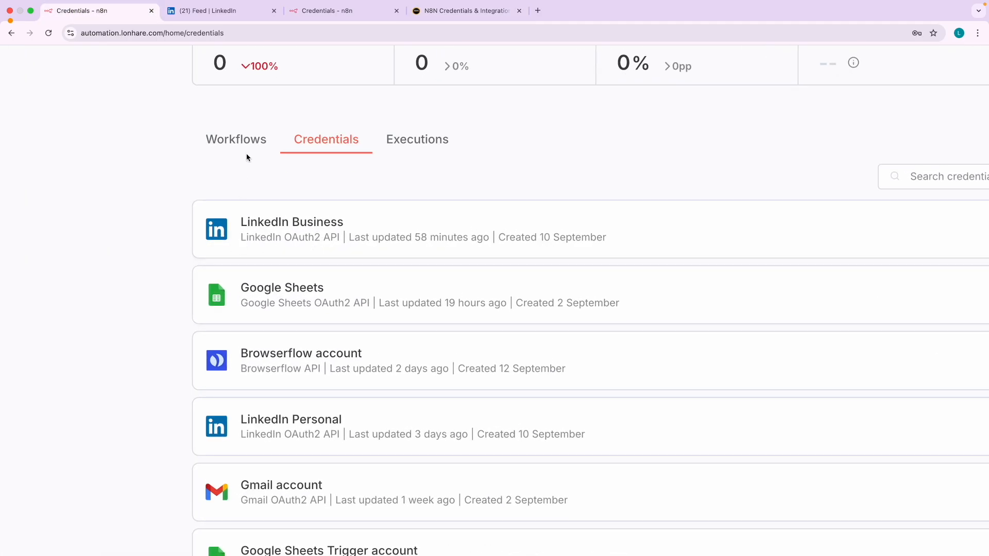
pyautogui.scroll(-5, 245, 163)
pyautogui.click(273, 183)
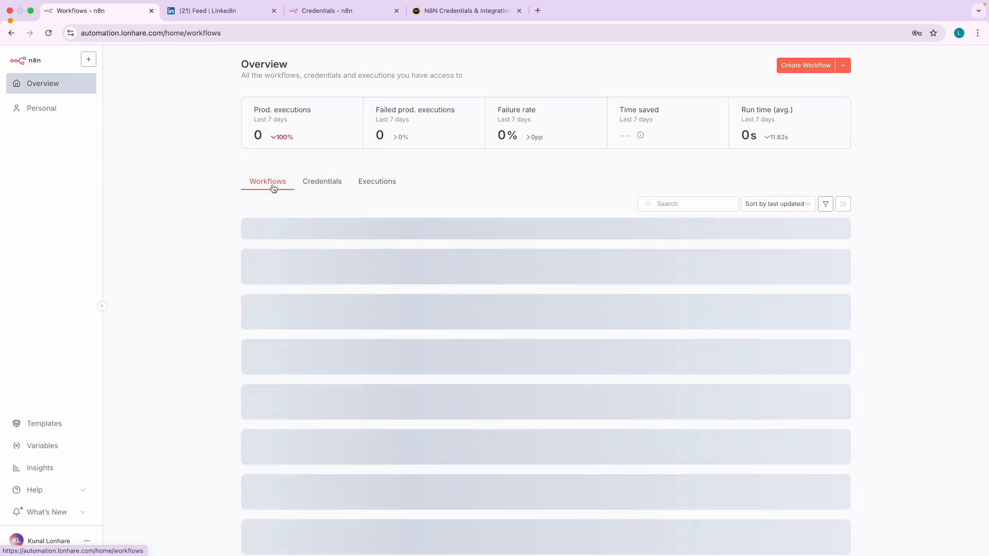
pyautogui.scroll(5, 273, 188)
pyautogui.scroll(-5, 272, 189)
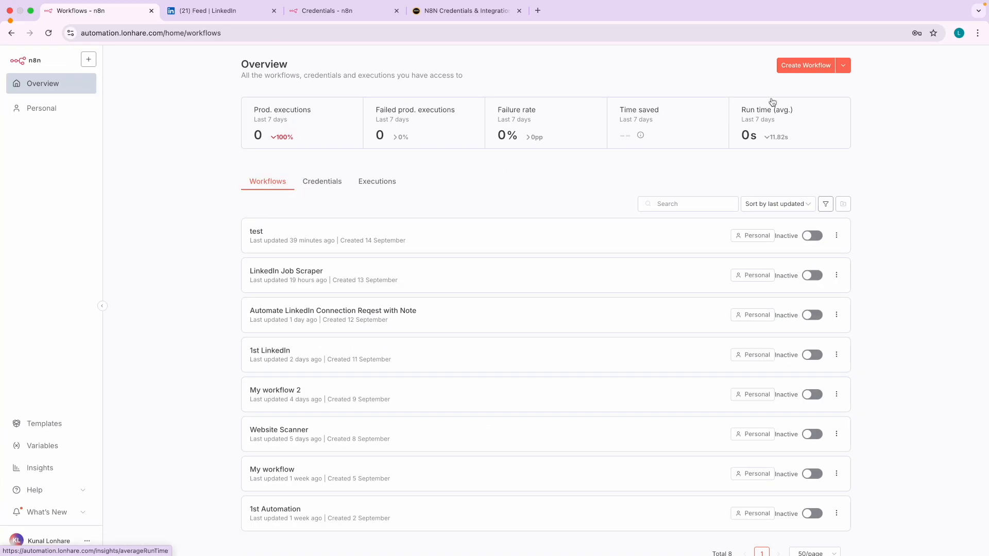
pyautogui.scroll(7, 821, 68)
pyautogui.scroll(-7, 821, 70)
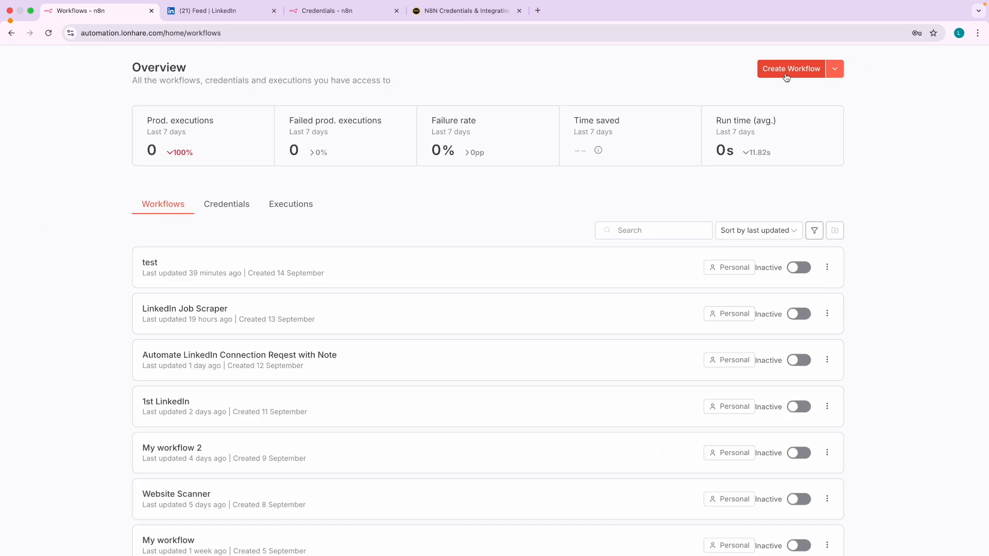
# - Create a new empty workflow and rename it 'Automate LinkedIn Post with AI'
pyautogui.click(807, 65)
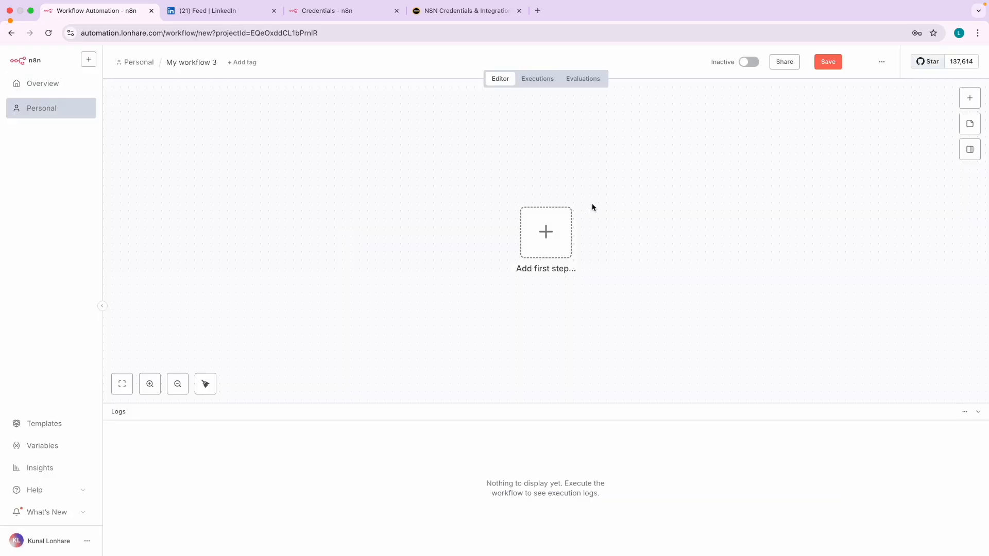
pyautogui.scroll(5, 181, 69)
pyautogui.click(182, 78)
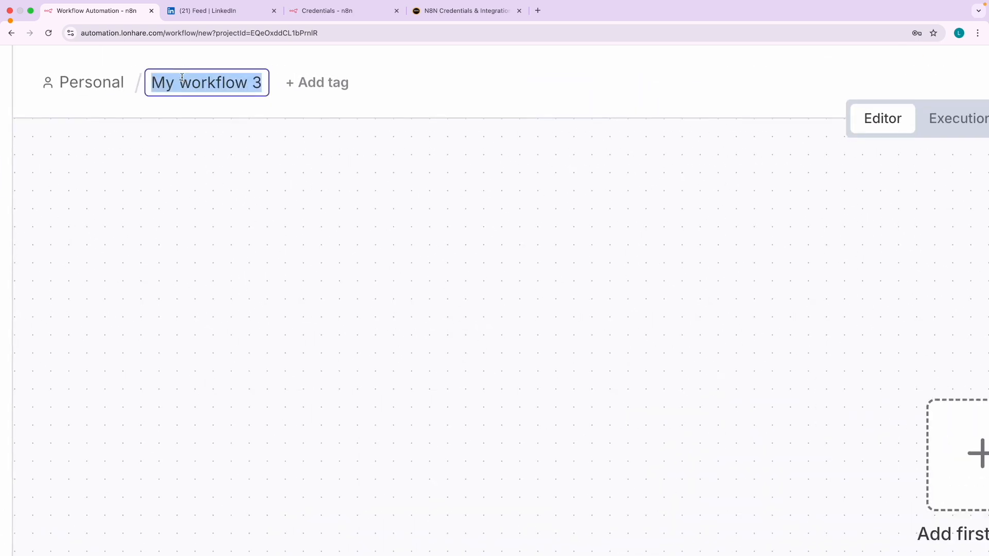
pyautogui.write('Automate ')
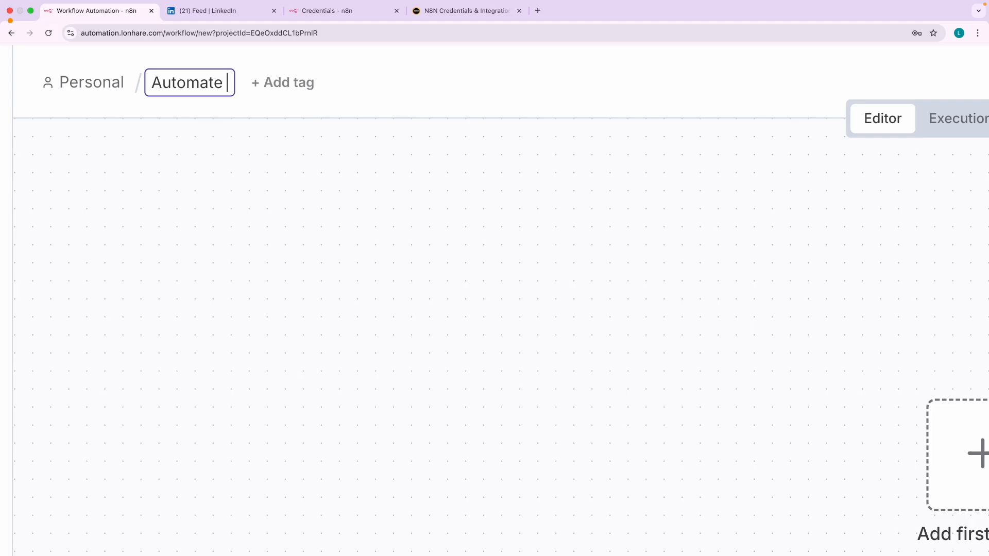
pyautogui.write('LinkedIn ')
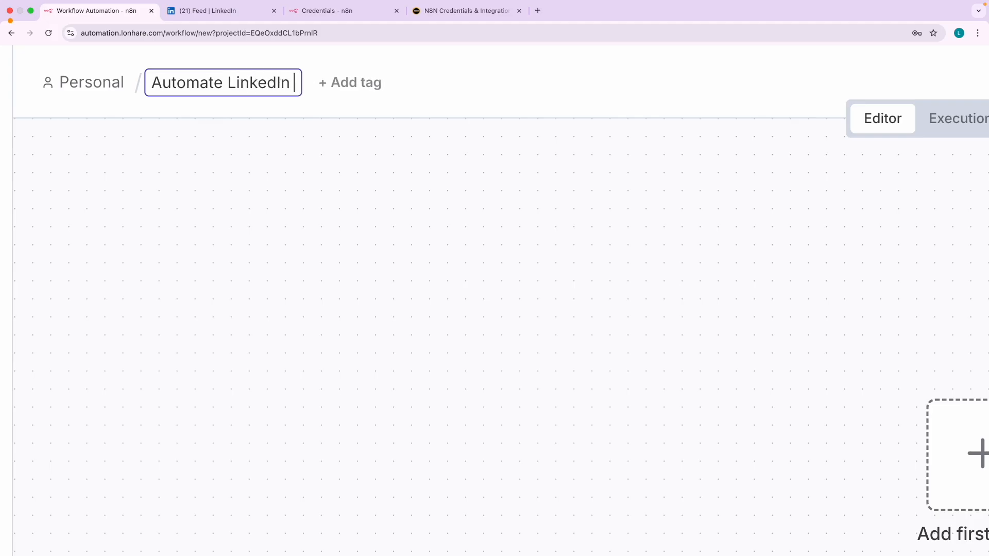
pyautogui.write('Post with AI')
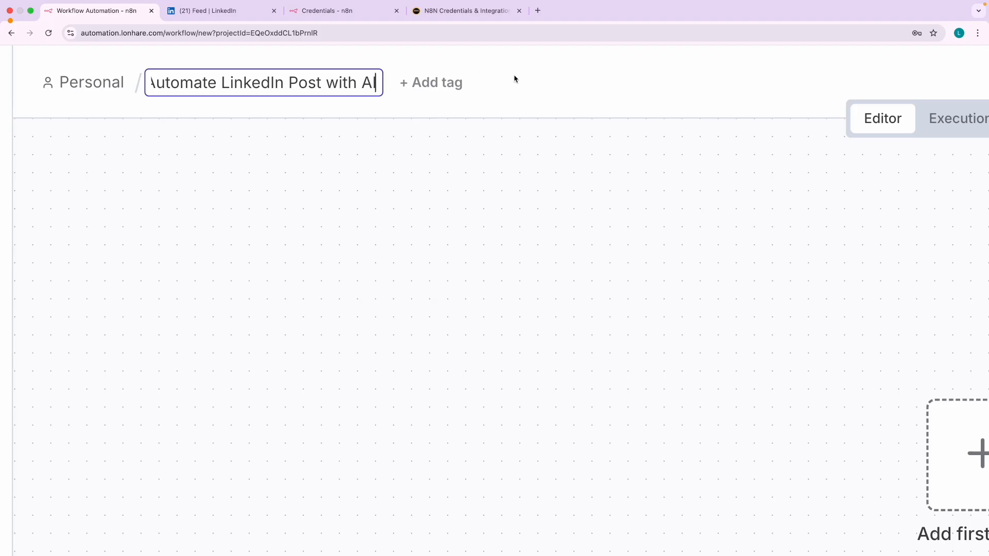
pyautogui.press('Return')
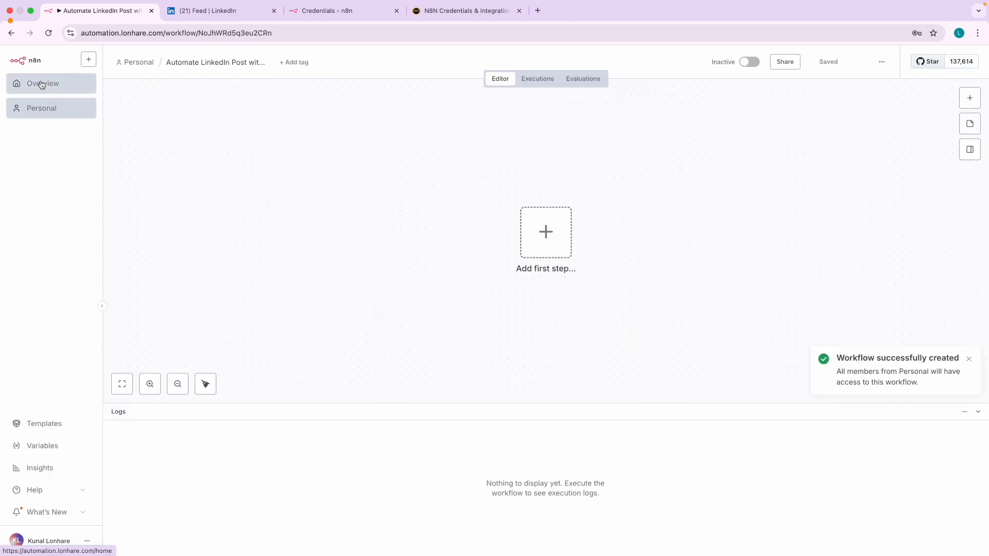
# - Go back to the Overview and find the new workflow in the list
pyautogui.click(61, 85)
pyautogui.scroll(5, 279, 194)
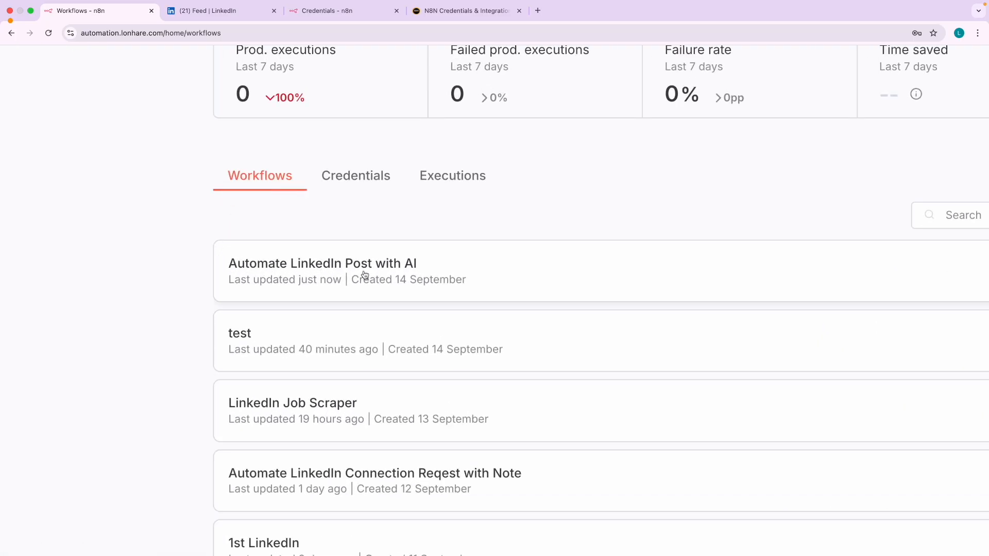
pyautogui.scroll(-5, 393, 272)
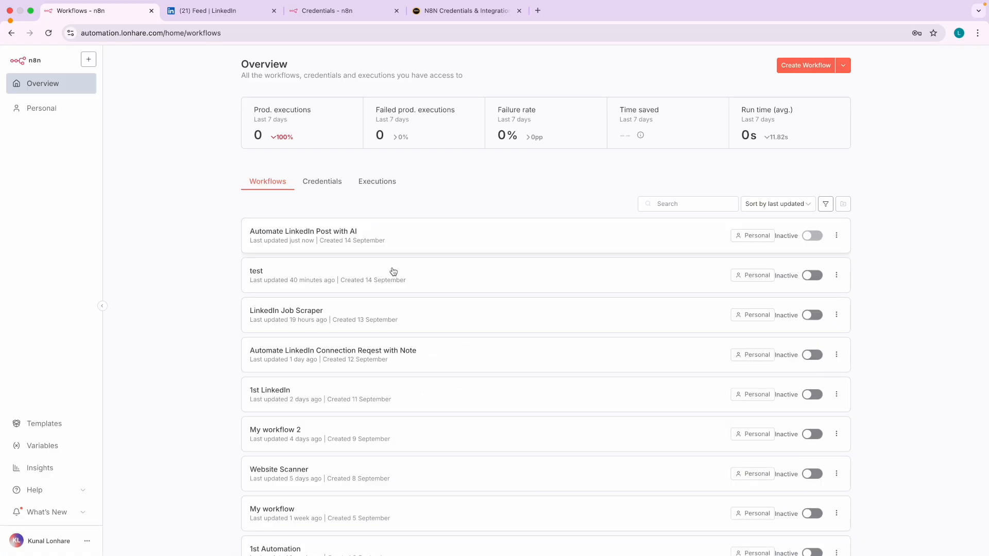
# - Open the 'Automate LinkedIn Post with AI' workflow, then pan the presentation's Nodes slide to its left edge
pyautogui.click(382, 239)
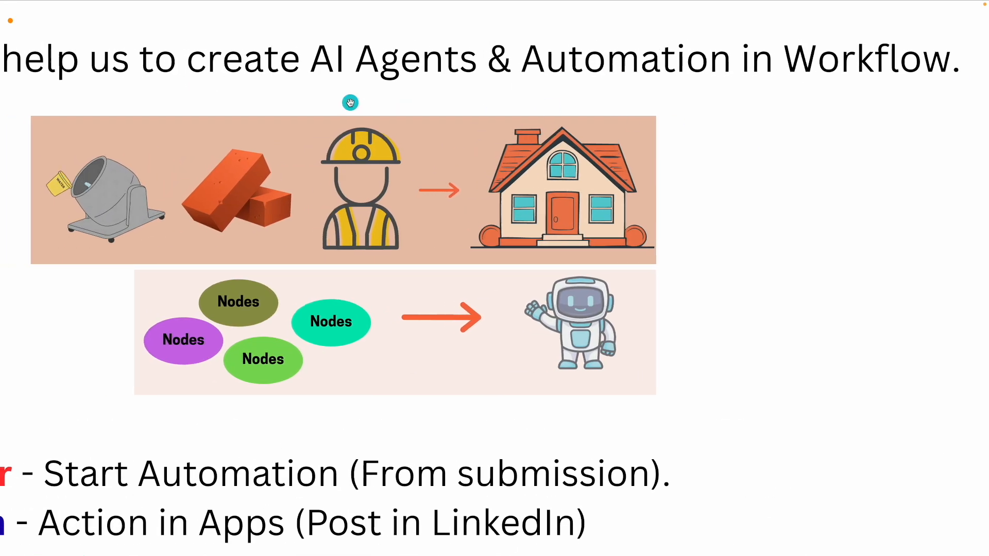
pyautogui.hscroll(-2, 289, 102)
pyautogui.moveTo(75, 98); pyautogui.dragTo(451, 102)
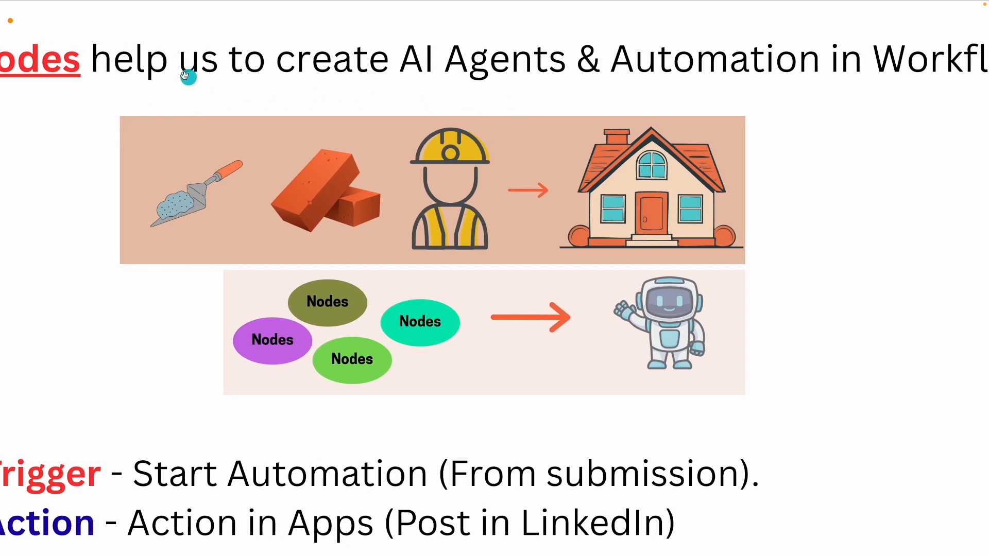
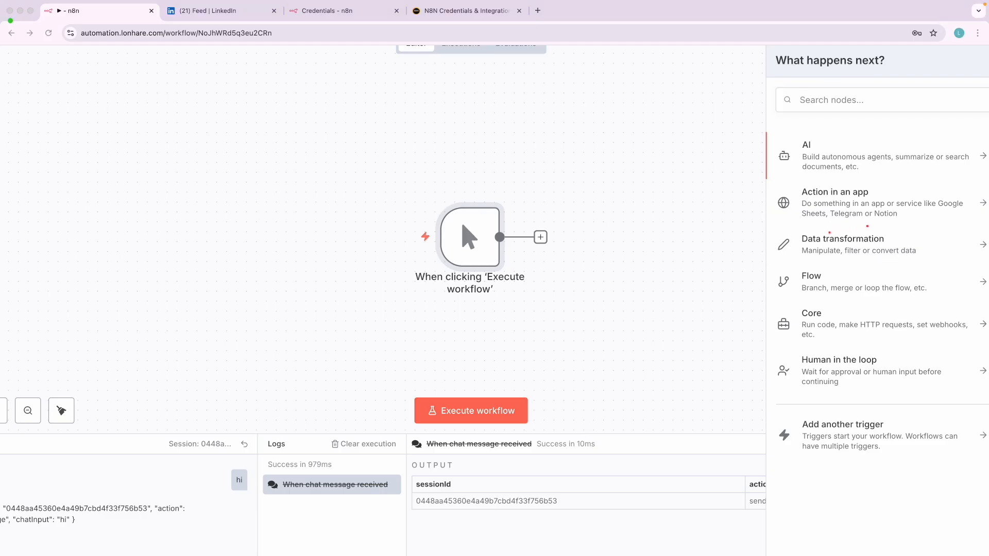
# - Mark the Data transformation, Flow and Core categories with an arrow and 'Data' label, then clear the annotations
pyautogui.moveTo(835, 232)
pyautogui.mouseDown()
pyautogui.moveTo(762, 231)
pyautogui.moveTo(764, 342)
pyautogui.moveTo(973, 343)
pyautogui.moveTo(956, 255)
pyautogui.moveTo(824, 230)
pyautogui.mouseUp()
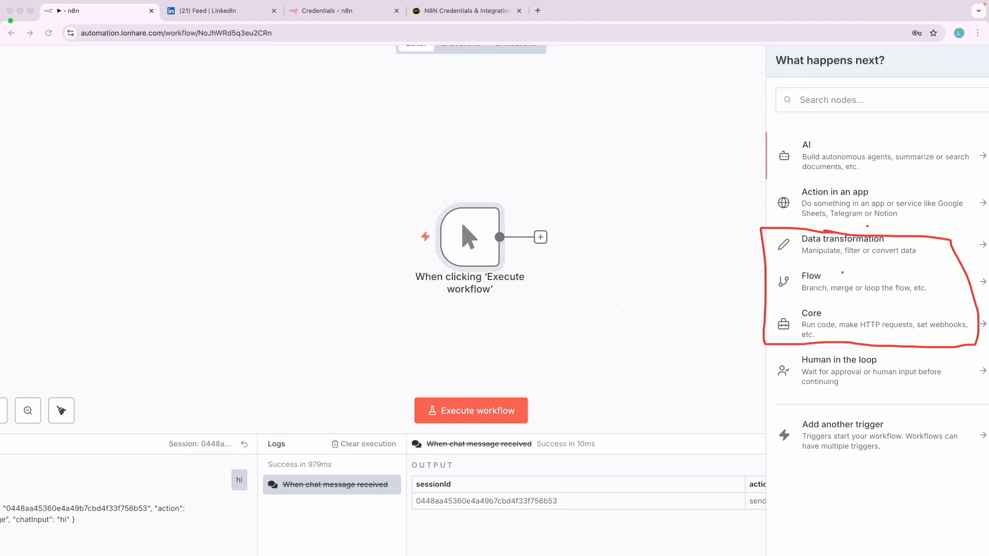
pyautogui.moveTo(642, 232); pyautogui.dragTo(722, 260)
pyautogui.moveTo(576, 170)
pyautogui.mouseDown()
pyautogui.moveTo(586, 199)
pyautogui.moveTo(632, 171)
pyautogui.moveTo(661, 191)
pyautogui.mouseUp()
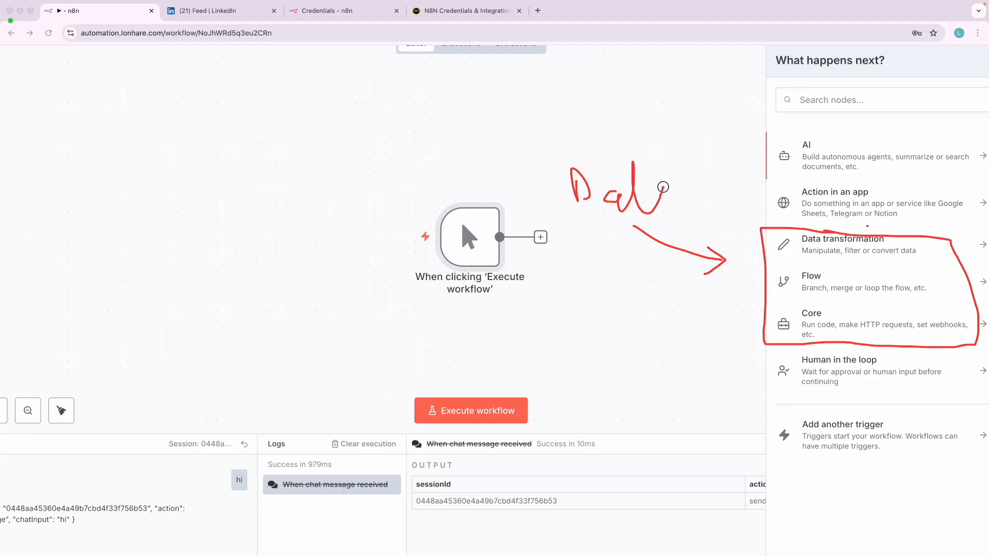
pyautogui.moveTo(620, 179); pyautogui.dragTo(659, 180)
pyautogui.press('Escape')
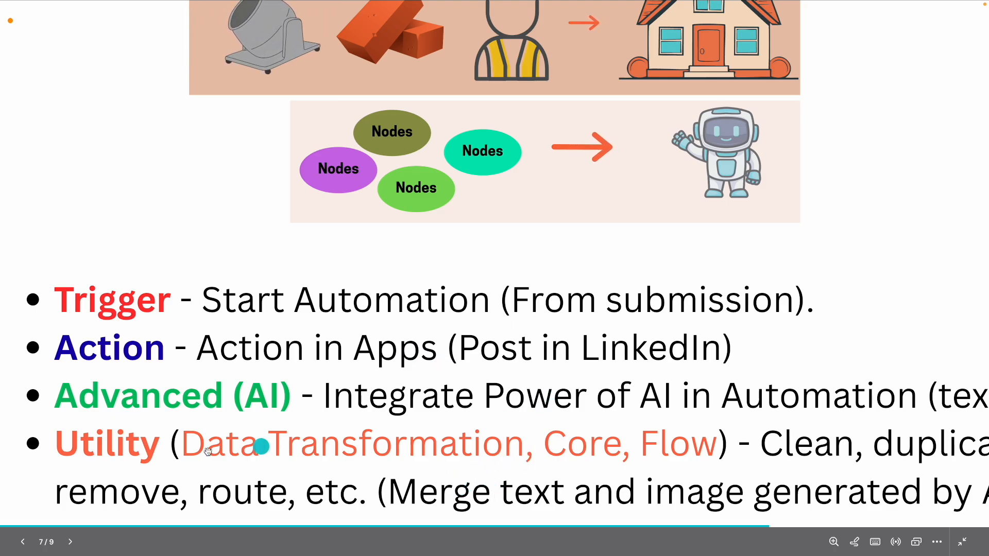
# - Delete the 'When clicking Execute workflow' manual trigger from the canvas
pyautogui.scroll(1, 149, 463)
pyautogui.scroll(1, 151, 466)
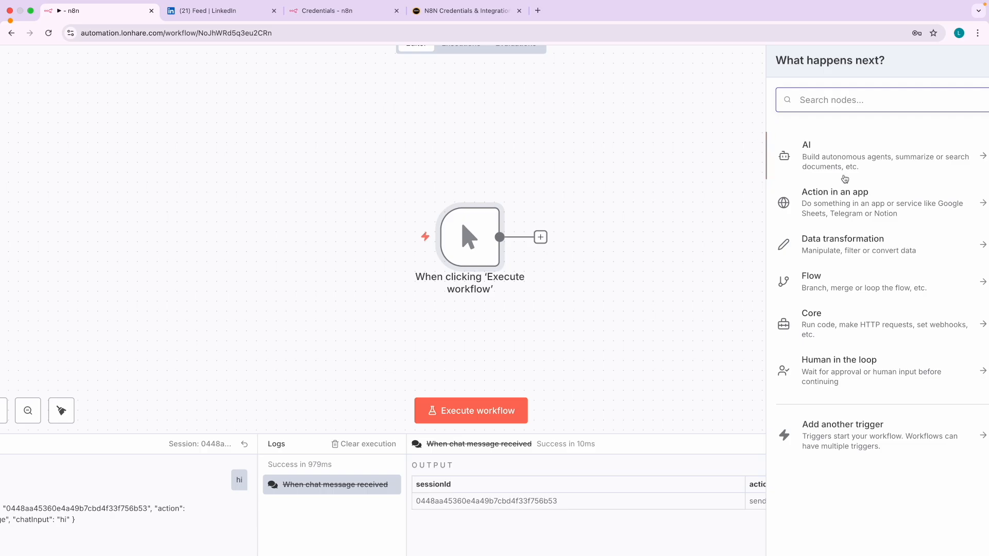
pyautogui.click(493, 211)
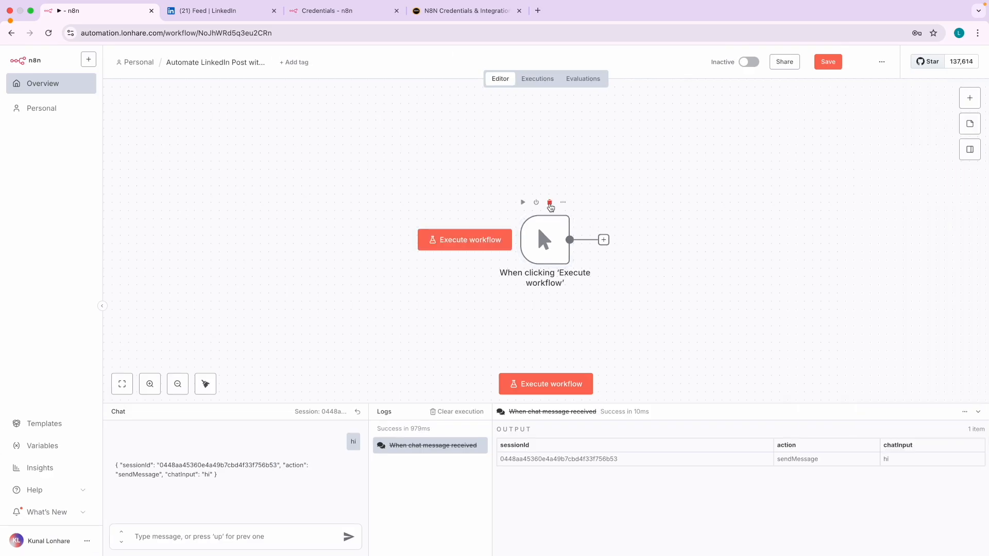
pyautogui.click(550, 203)
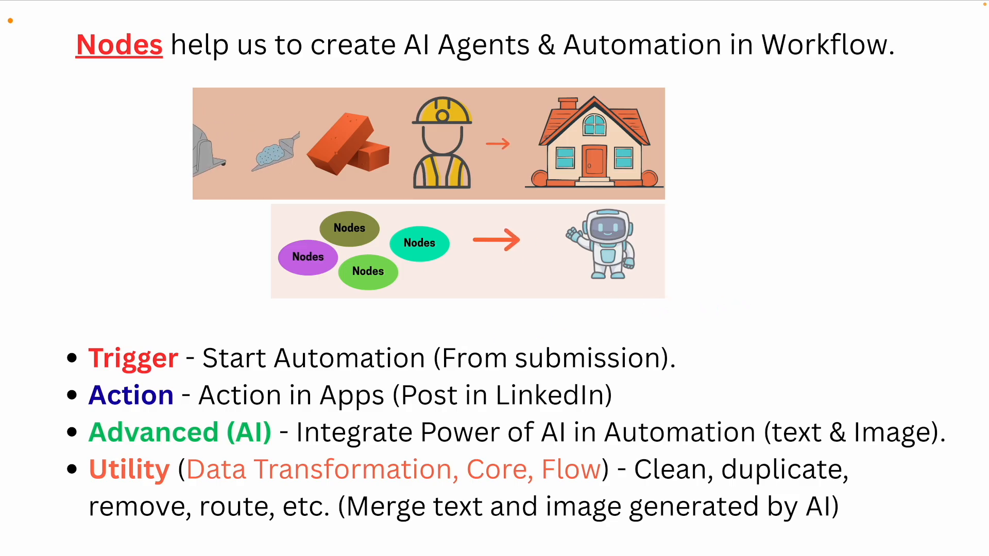
# - Flip to the example workflow diagram slide, back to the Nodes slide, then forward again
pyautogui.press('Right')
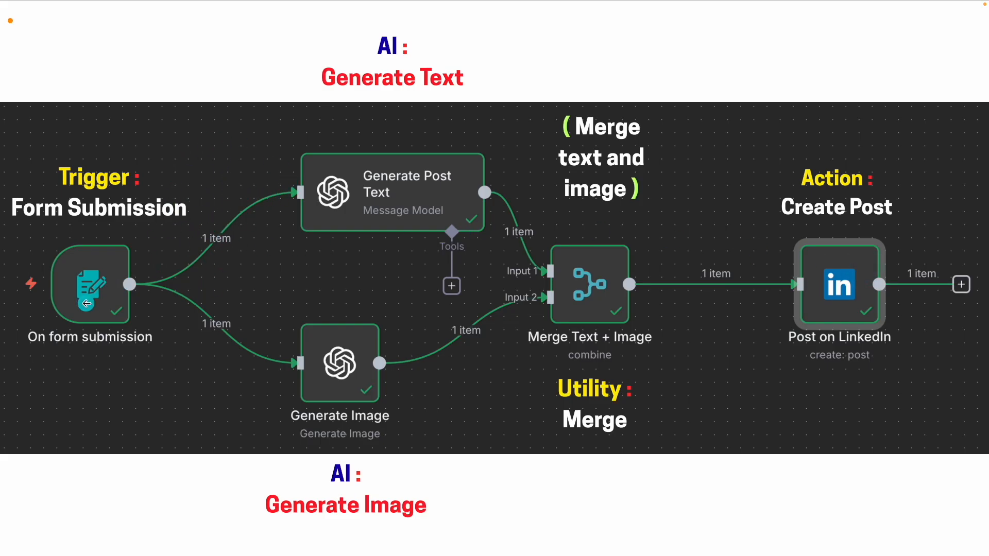
pyautogui.press('Left')
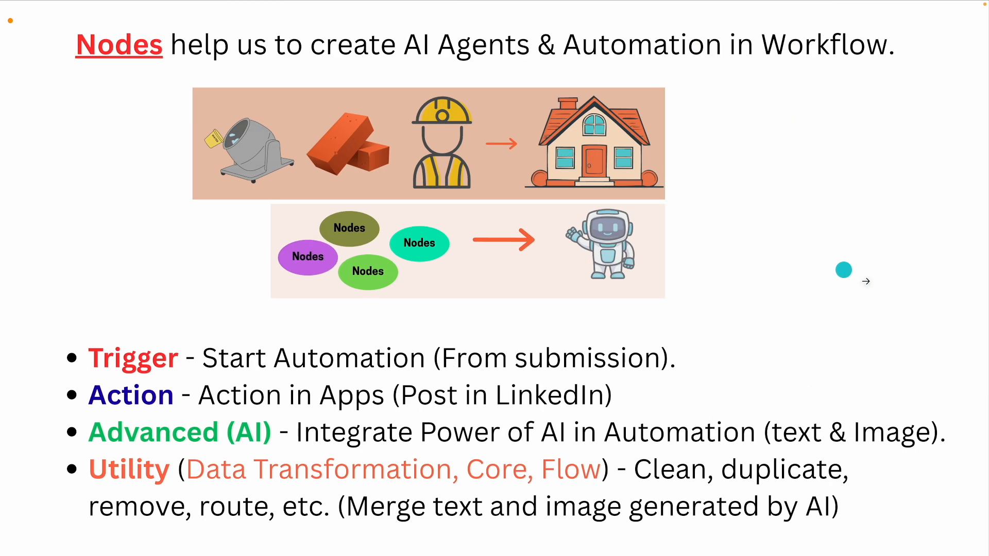
pyautogui.press('Right')
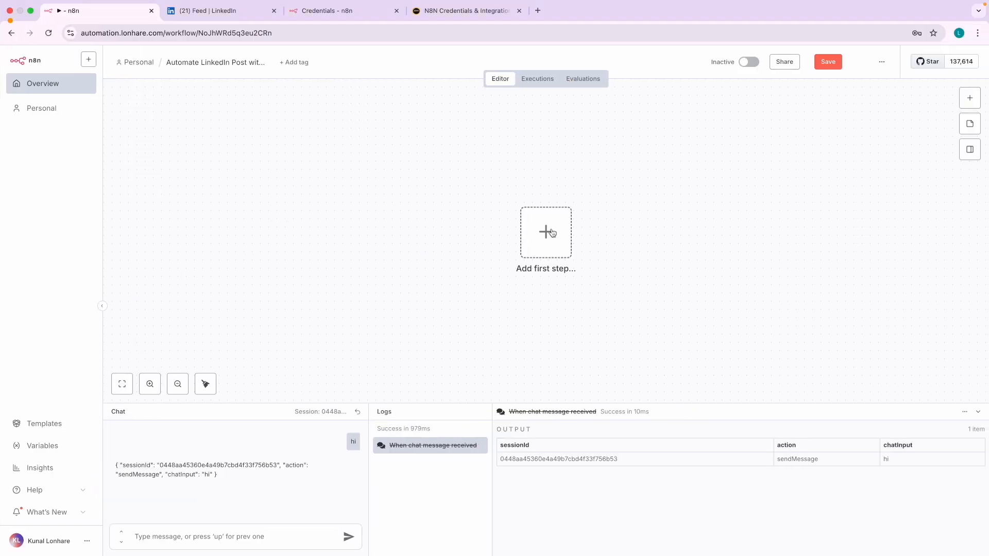
# - Add an On form submission trigger with Form Title and Form Description both 'LinkedIn Topic'
pyautogui.click(552, 235)
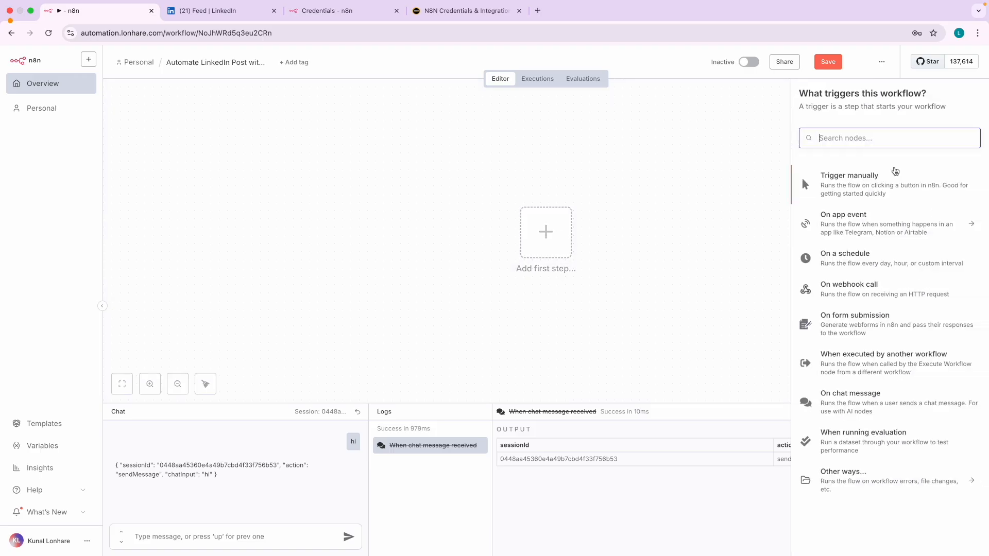
pyautogui.click(855, 323)
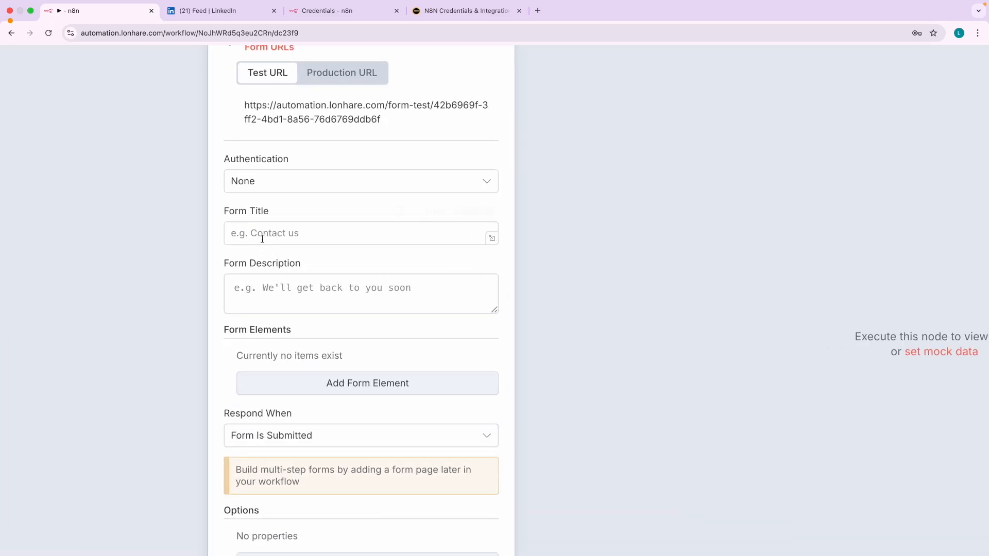
pyautogui.click(252, 233)
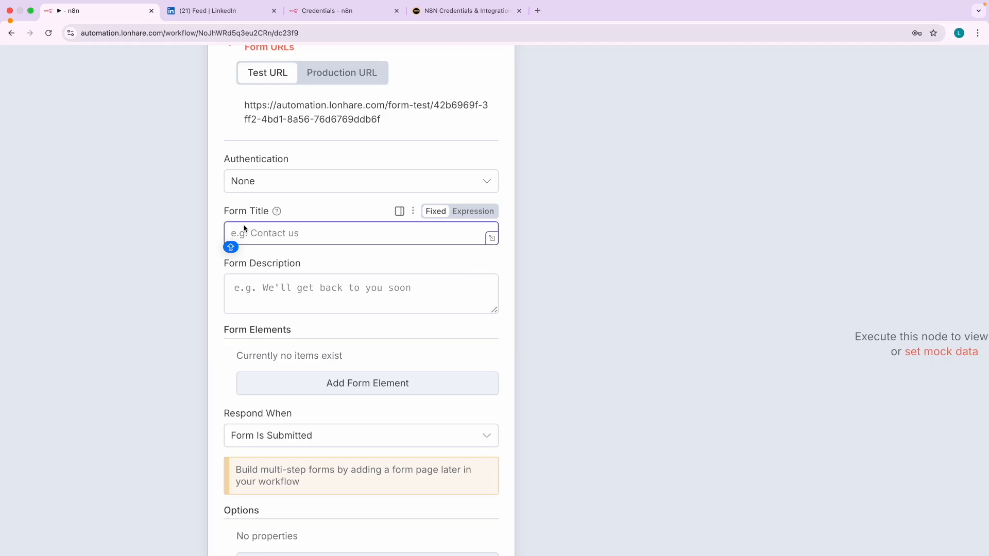
pyautogui.write('Linked')
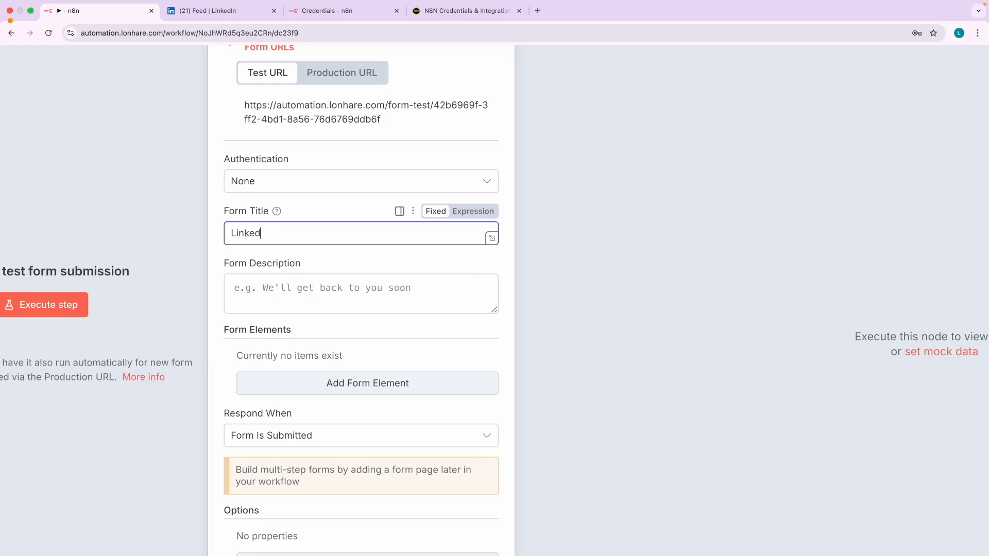
pyautogui.write('In Topic')
pyautogui.hotkey('ctrl', 'a')
pyautogui.hotkey('ctrl', 'c')
pyautogui.click(270, 287)
pyautogui.hotkey('ctrl', 'v')
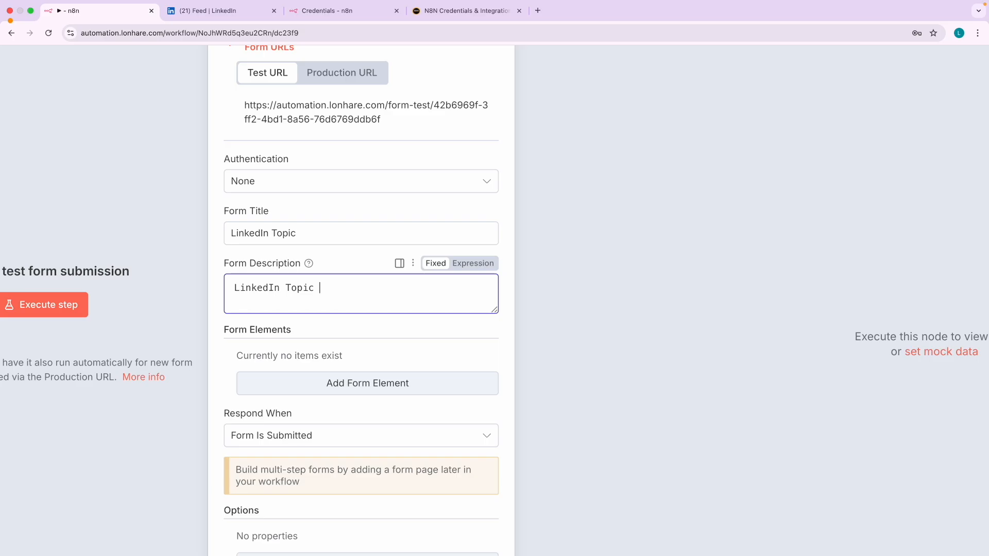
pyautogui.click(341, 260)
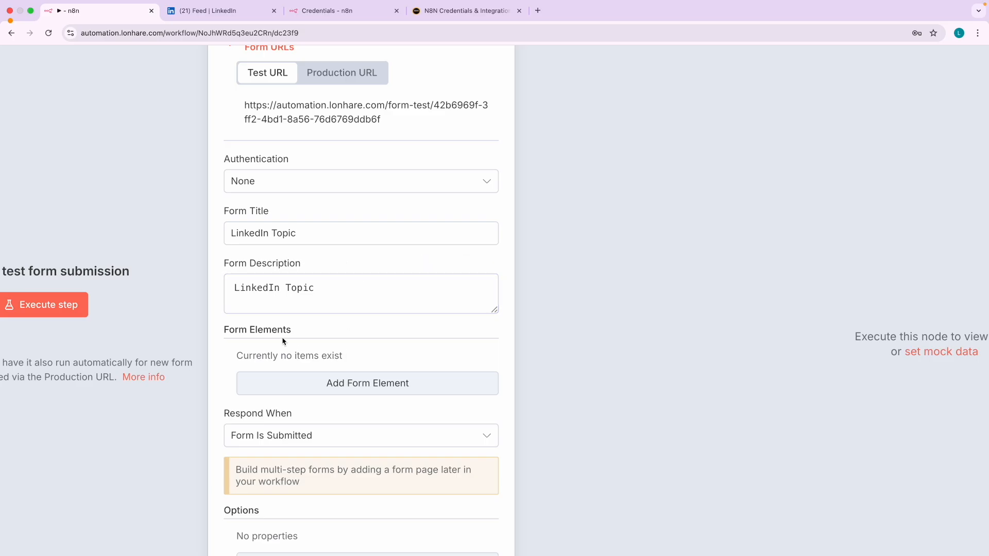
pyautogui.scroll(-2, 339, 379)
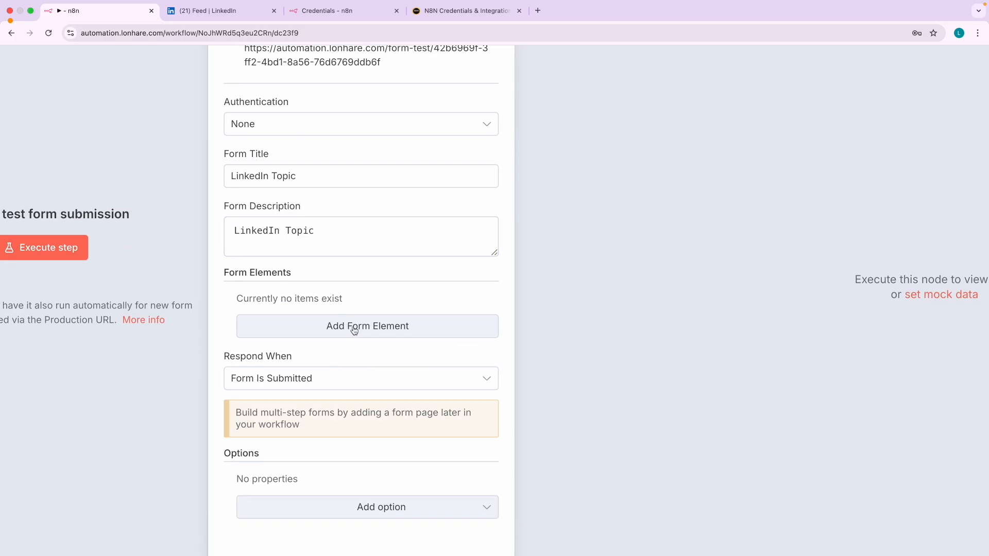
# - Add a form field named 'Enter Topic' and set the form description to 'Enter Topic for LinkedIN Post'
pyautogui.click(354, 330)
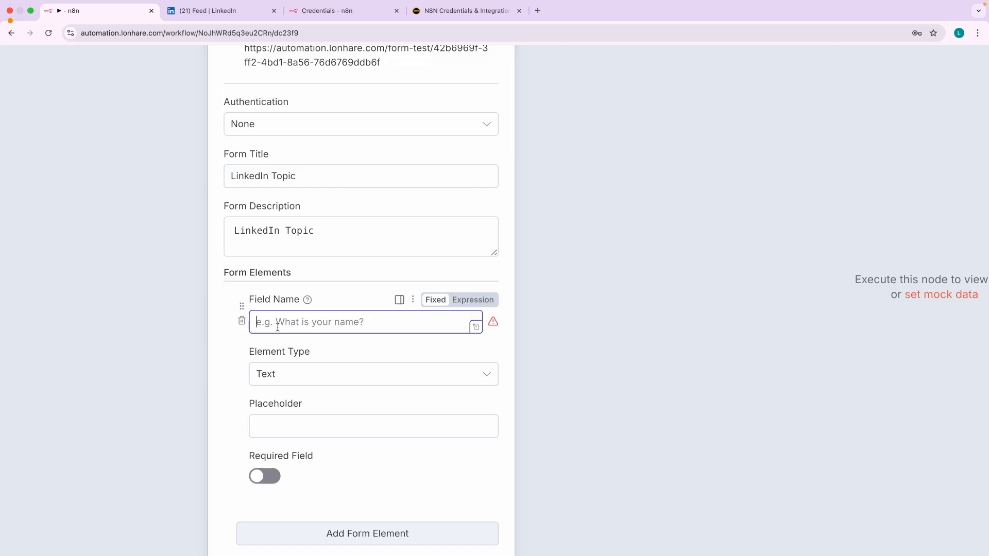
pyautogui.write('En')
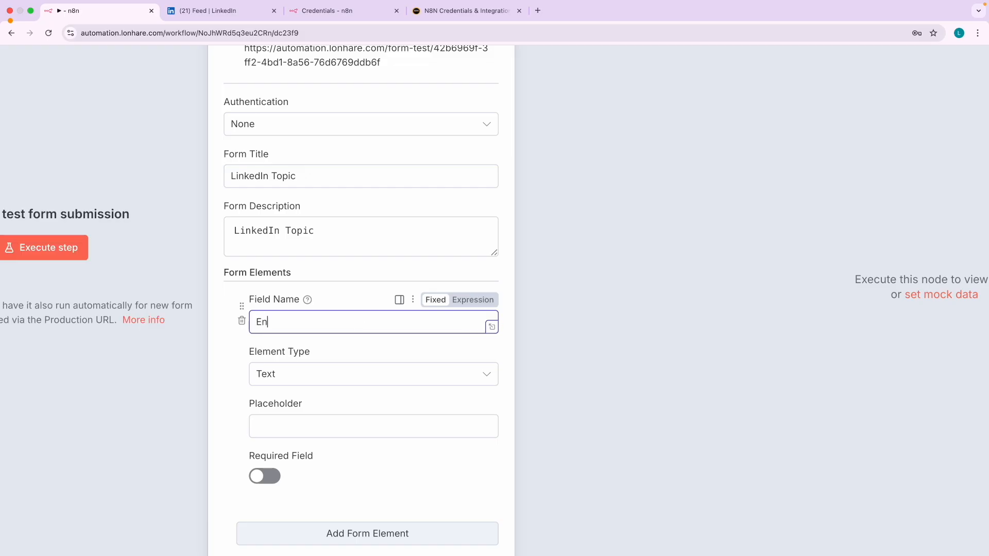
pyautogui.write('ter Topic for LinkedIN Post')
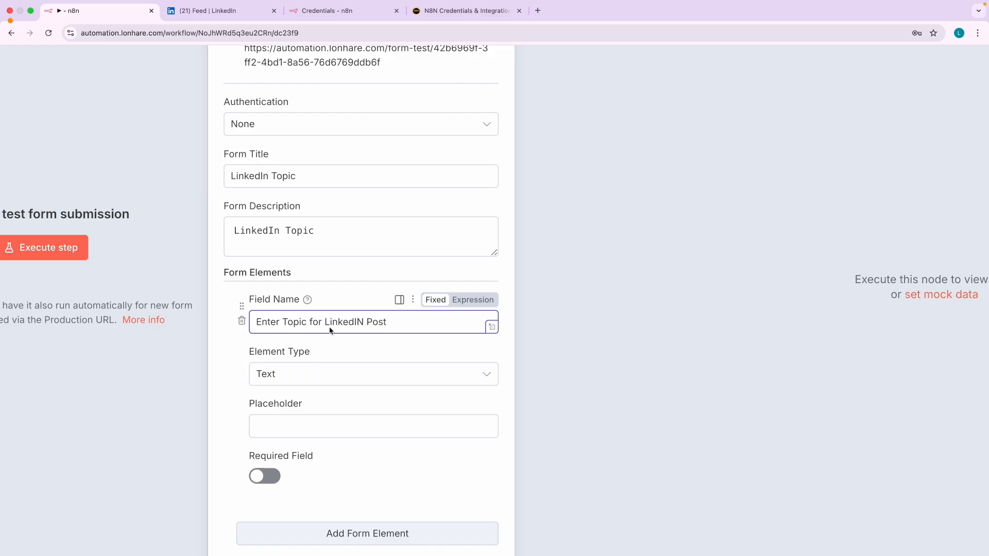
pyautogui.press('super+a')
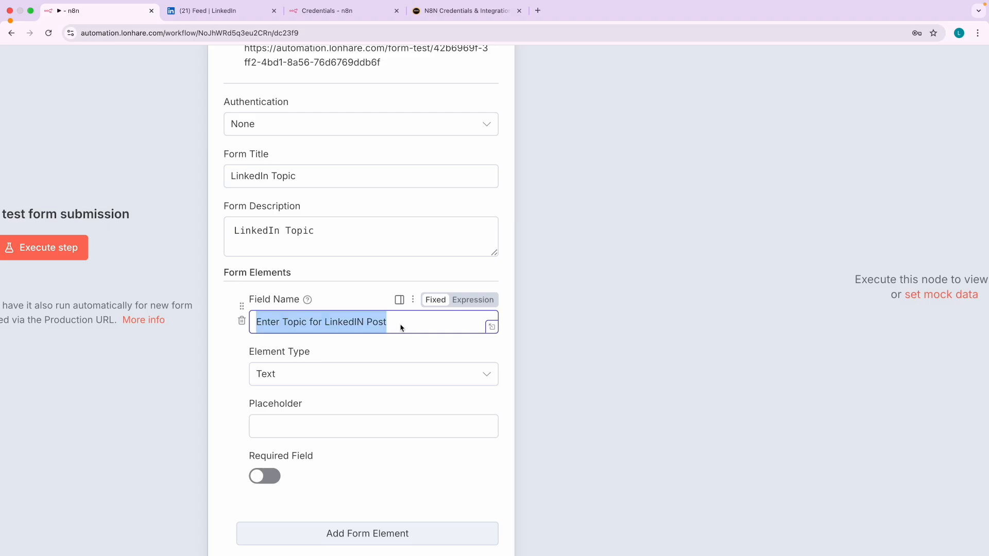
pyautogui.click(329, 235)
pyautogui.press('super+a')
pyautogui.press('super+v')
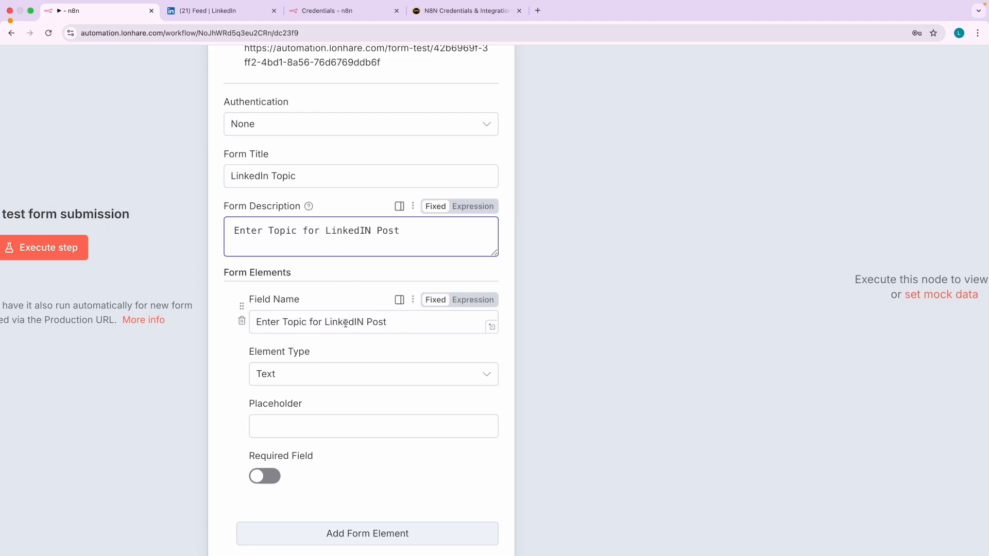
pyautogui.moveTo(403, 323); pyautogui.dragTo(310, 325)
pyautogui.press('BackSpace')
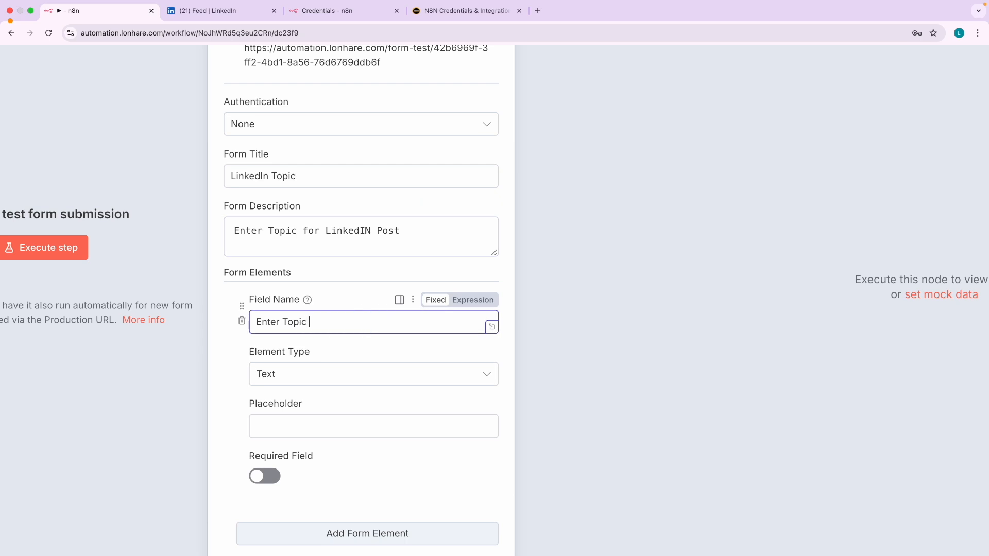
pyautogui.click(232, 382)
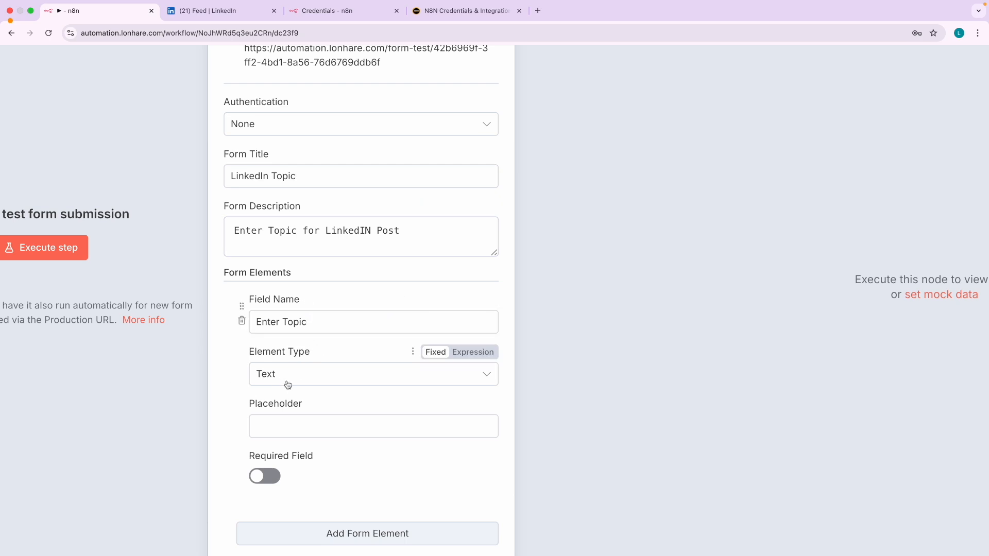
# - Keep the field's element type as Text and make it required
pyautogui.click(288, 384)
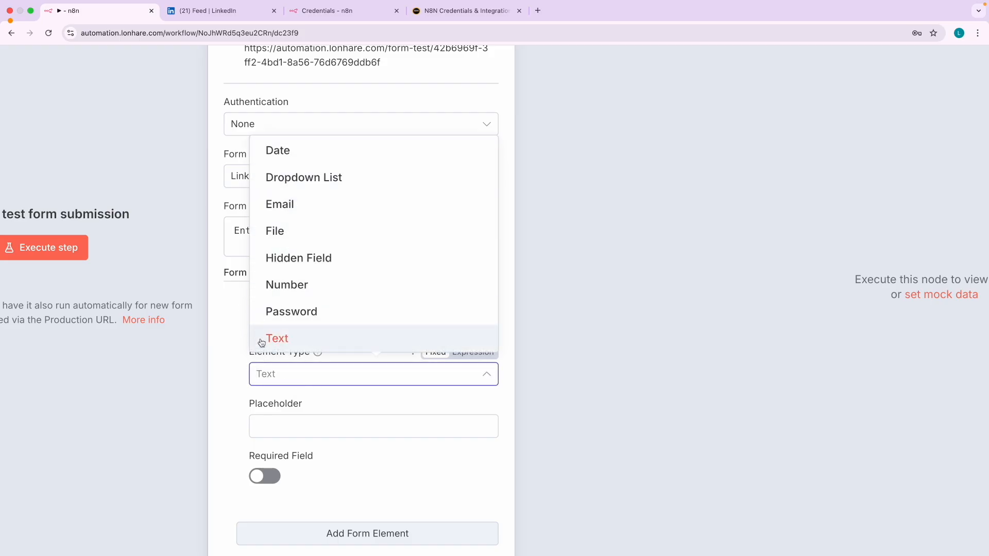
pyautogui.click(243, 372)
pyautogui.scroll(-2, 307, 346)
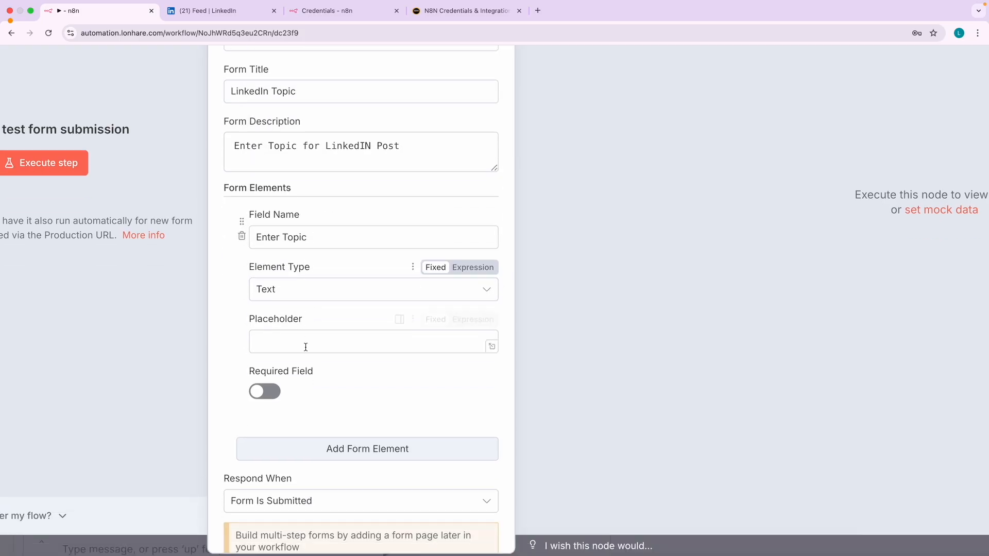
pyautogui.click(261, 394)
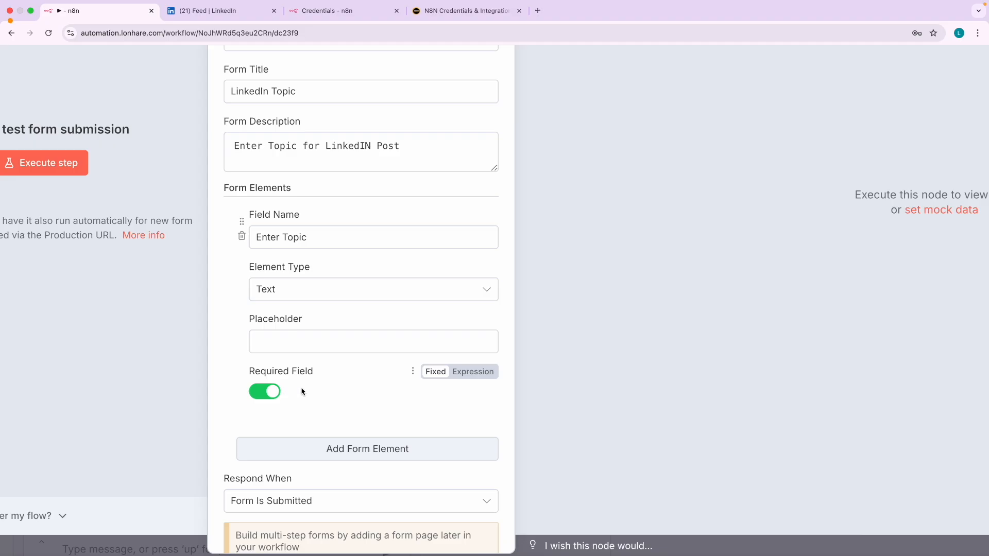
# - Execute the workflow from the canvas and highlight the test form's LinkedIn Topic heading and description
pyautogui.click(52, 58)
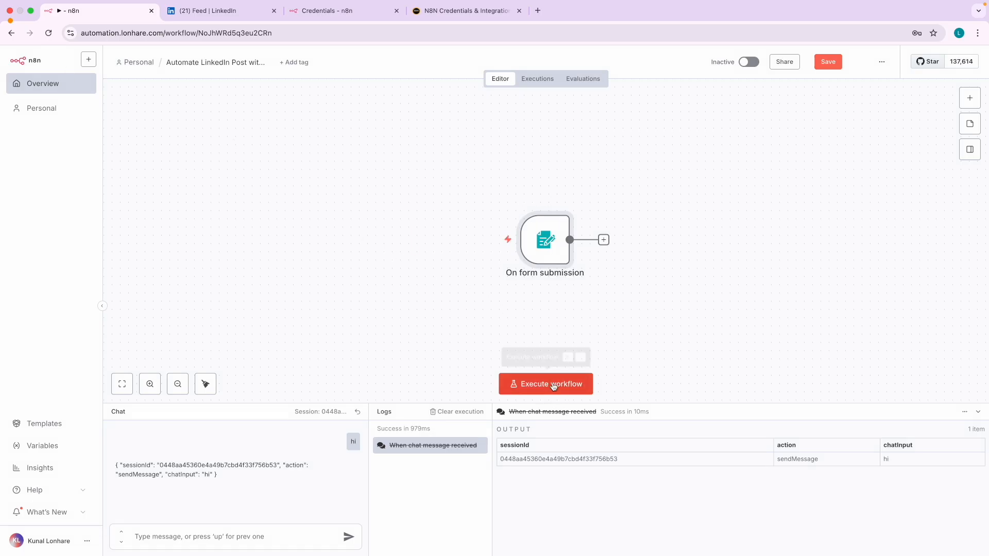
pyautogui.click(552, 386)
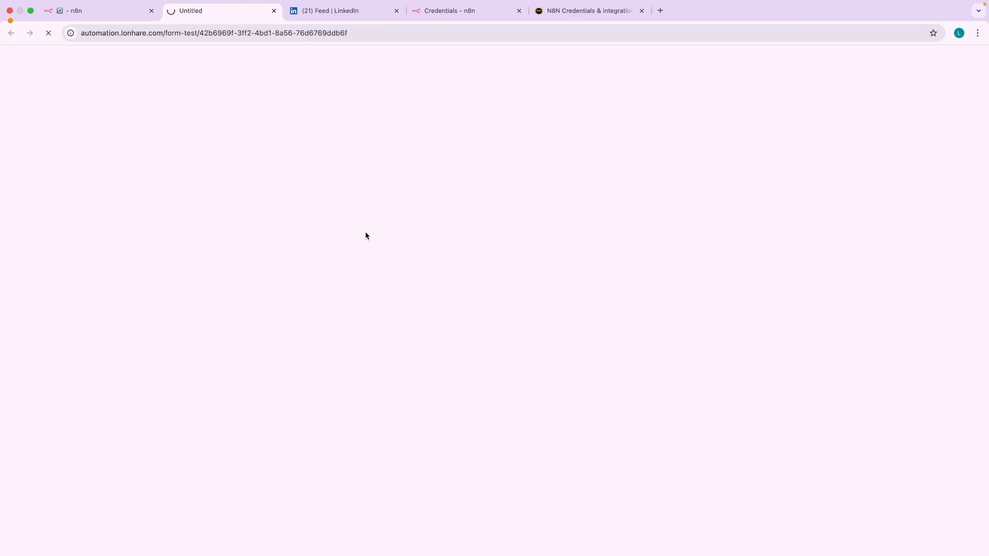
pyautogui.scroll(5, 544, 143)
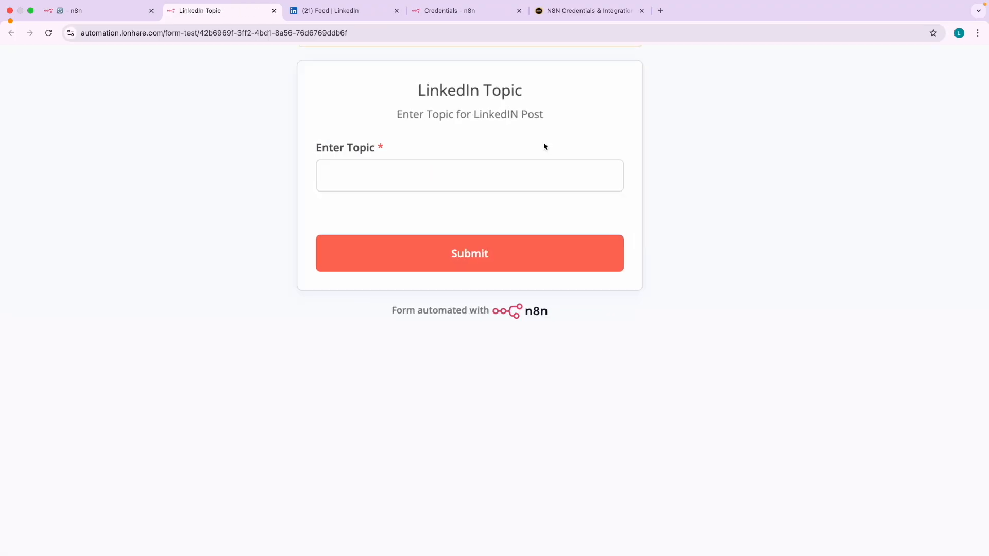
pyautogui.moveTo(392, 78); pyautogui.dragTo(560, 94)
pyautogui.moveTo(411, 114); pyautogui.dragTo(544, 110)
# - Enter the topic 'Email Marketing 3 tips' in the test form's Enter Topic field and submit it
pyautogui.click(536, 127)
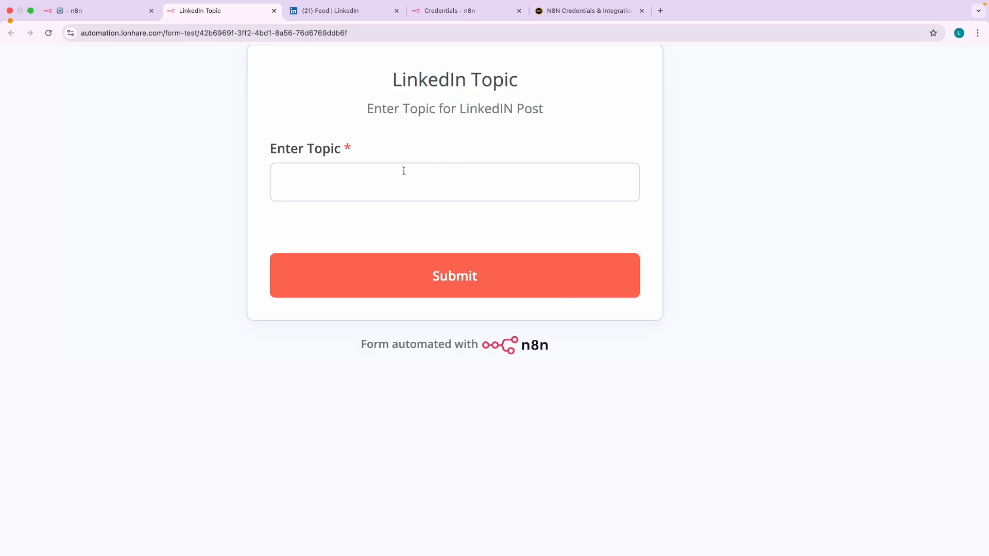
pyautogui.moveTo(288, 154); pyautogui.dragTo(334, 156)
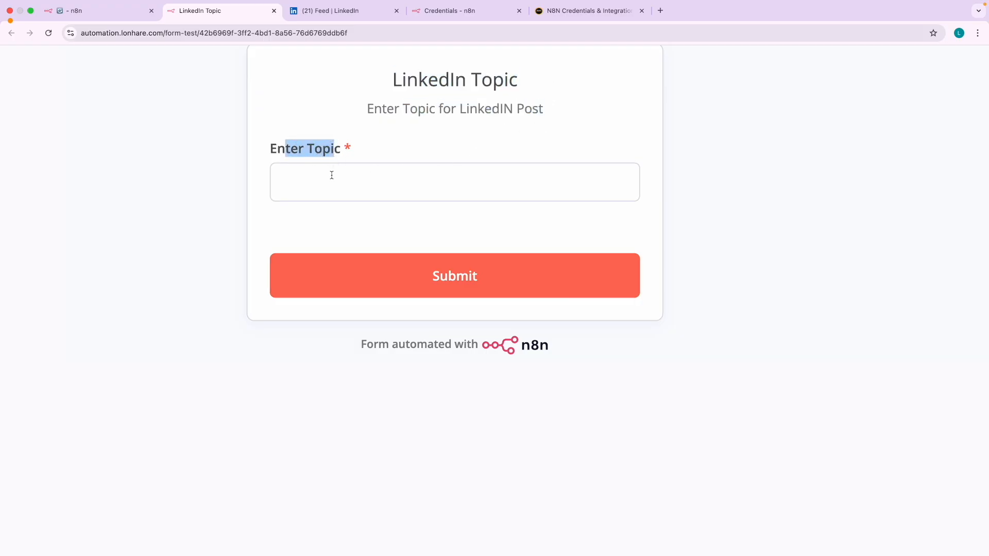
pyautogui.click(331, 175)
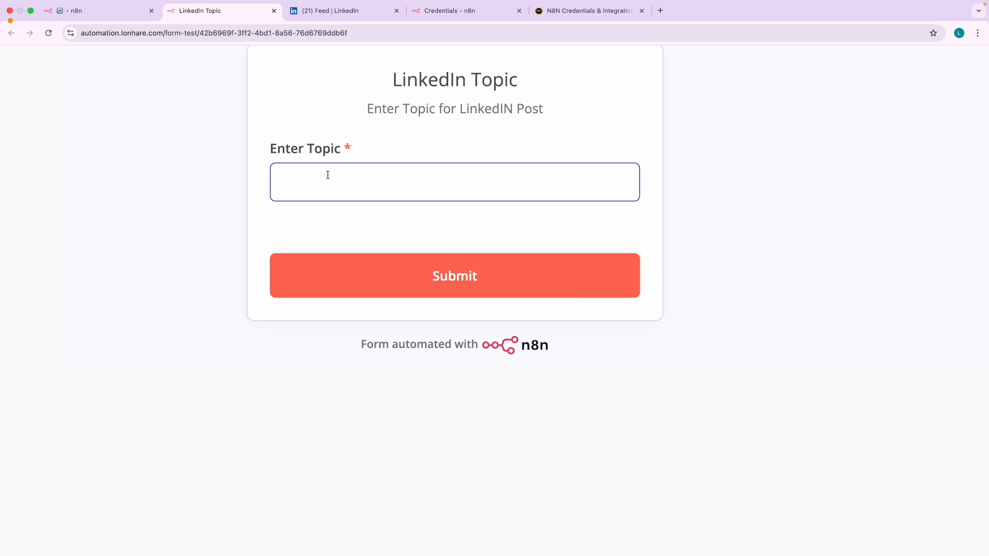
pyautogui.write('Email Marketing')
pyautogui.press('BackSpace')
pyautogui.write('3')
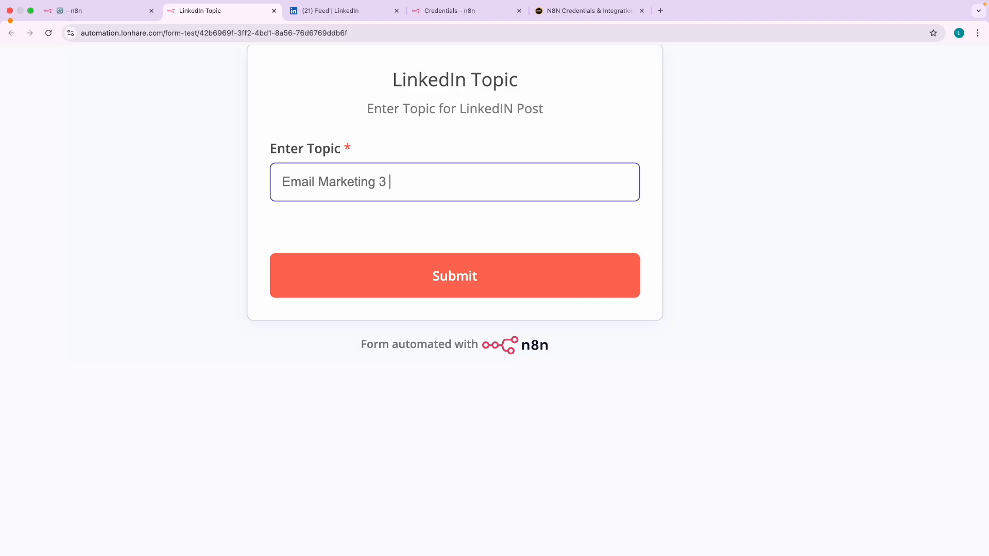
pyautogui.write(' tipcs')
pyautogui.click(322, 135)
pyautogui.scroll(-2, 318, 131)
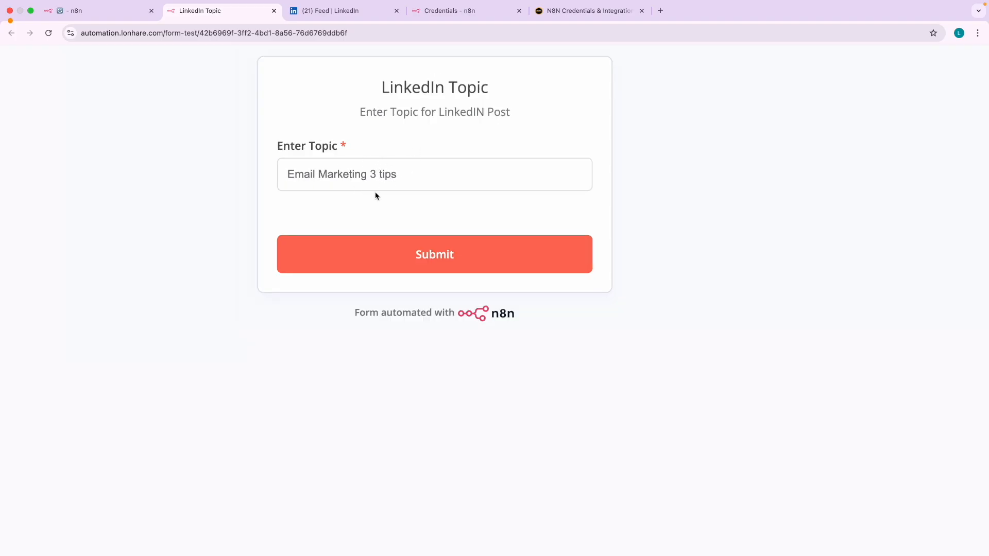
pyautogui.scroll(-2, 376, 195)
pyautogui.click(499, 223)
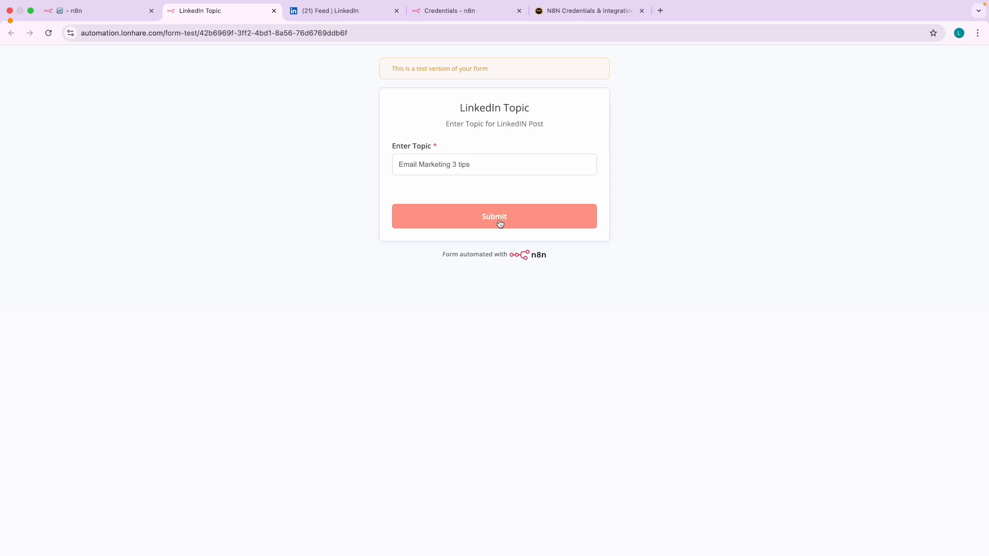
# - Switch between the workflow editor and the LinkedIn Topic form tabs to check the waiting execution
pyautogui.click(86, 18)
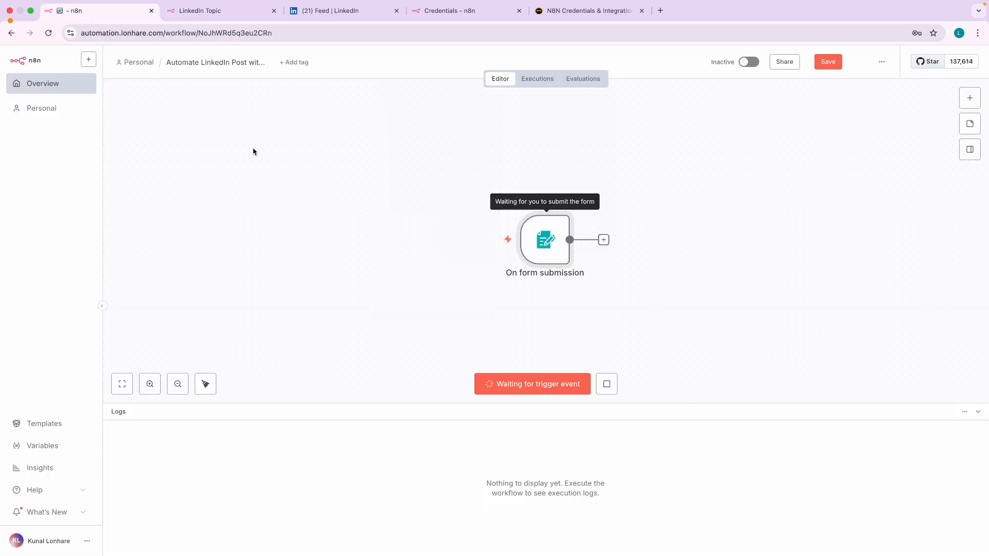
pyautogui.moveTo(568, 282)
pyautogui.scroll(5, 554, 244)
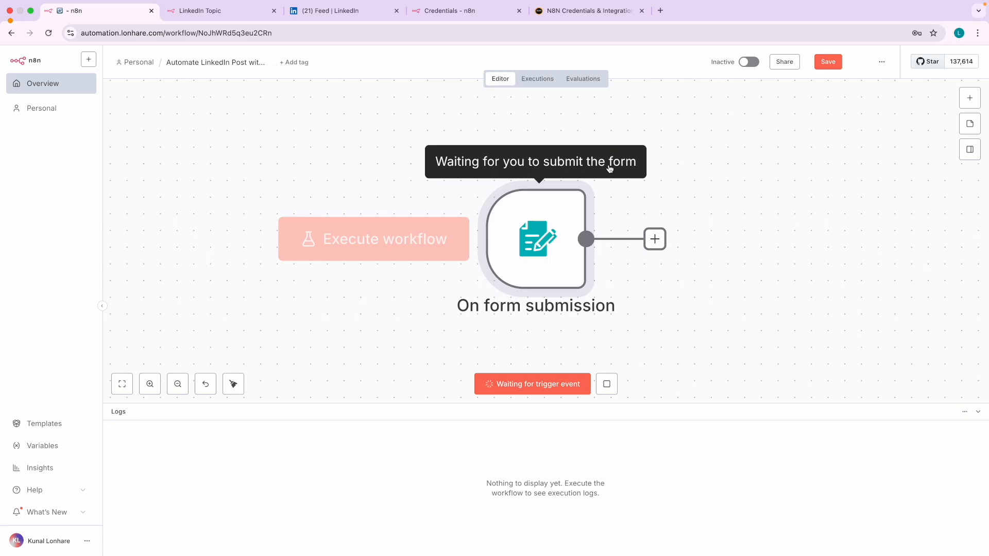
pyautogui.click(212, 19)
pyautogui.click(60, 9)
pyautogui.click(181, 13)
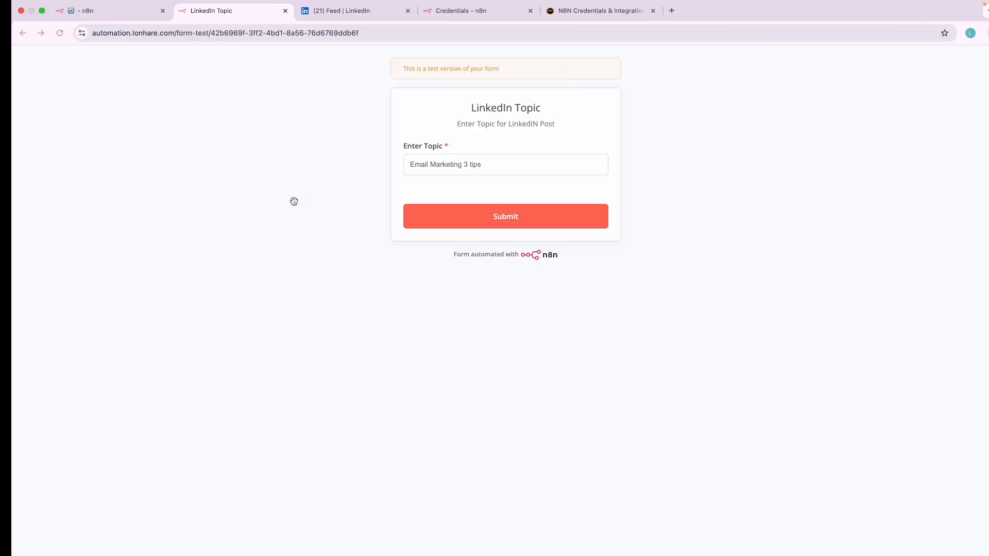
pyautogui.click(102, 20)
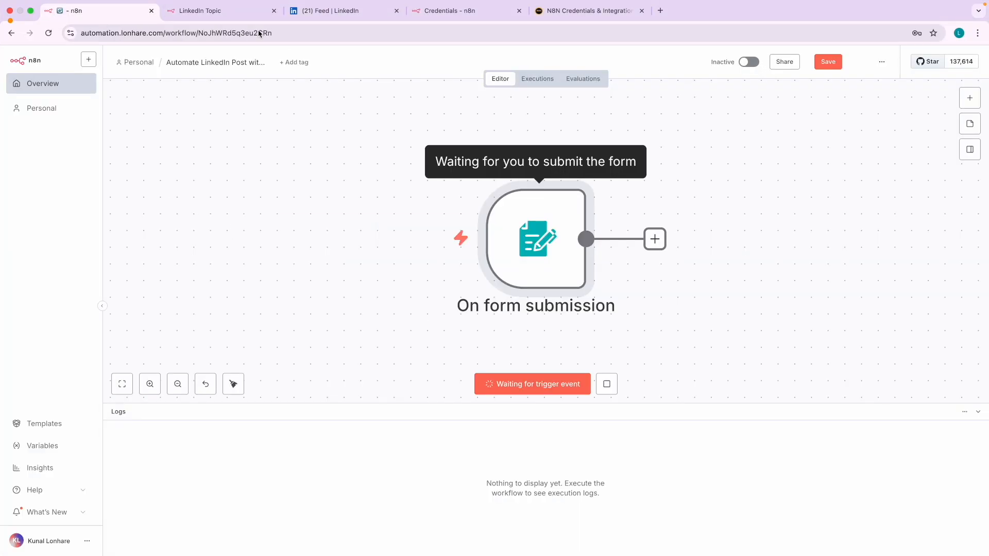
# - Resubmit the form and check the run output 'Email Marketing 3 tips' on the zoomed-out canvas
pyautogui.click(186, 11)
pyautogui.click(426, 227)
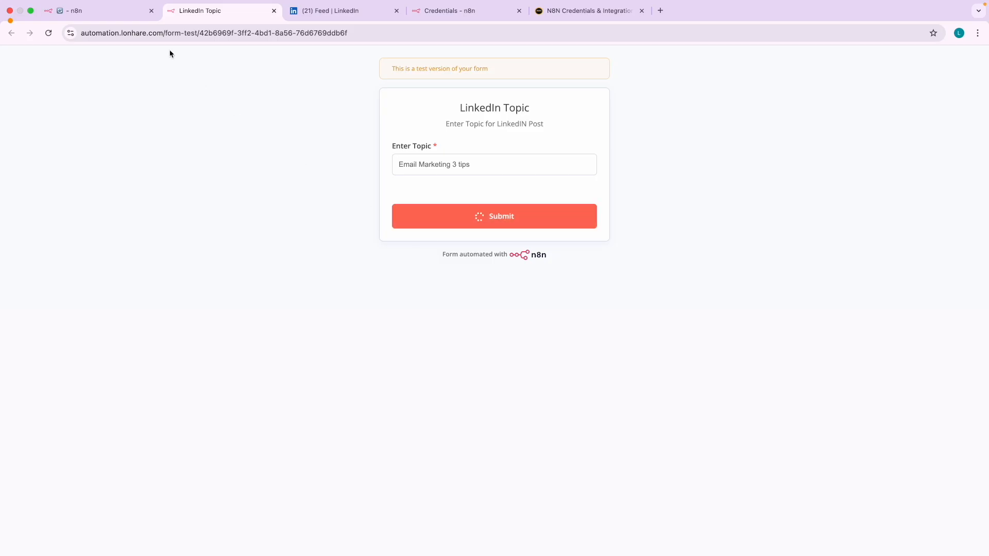
pyautogui.click(77, 10)
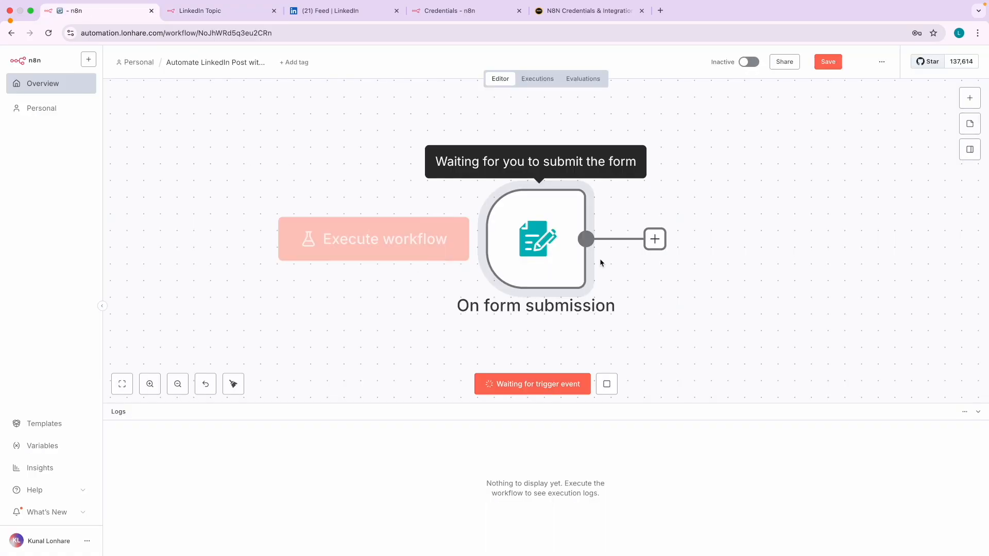
pyautogui.press('-')
pyautogui.press('-')
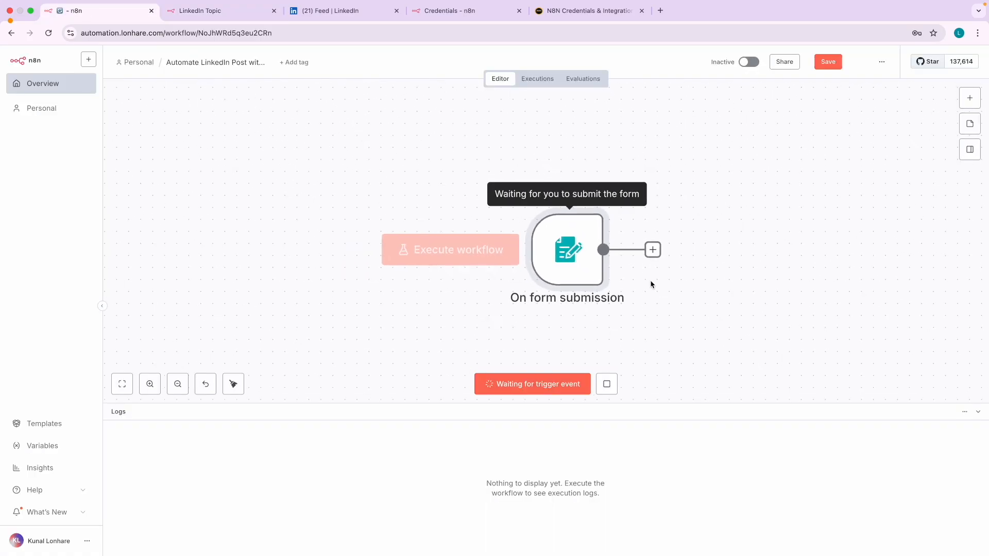
pyautogui.hscroll(1, 656, 292)
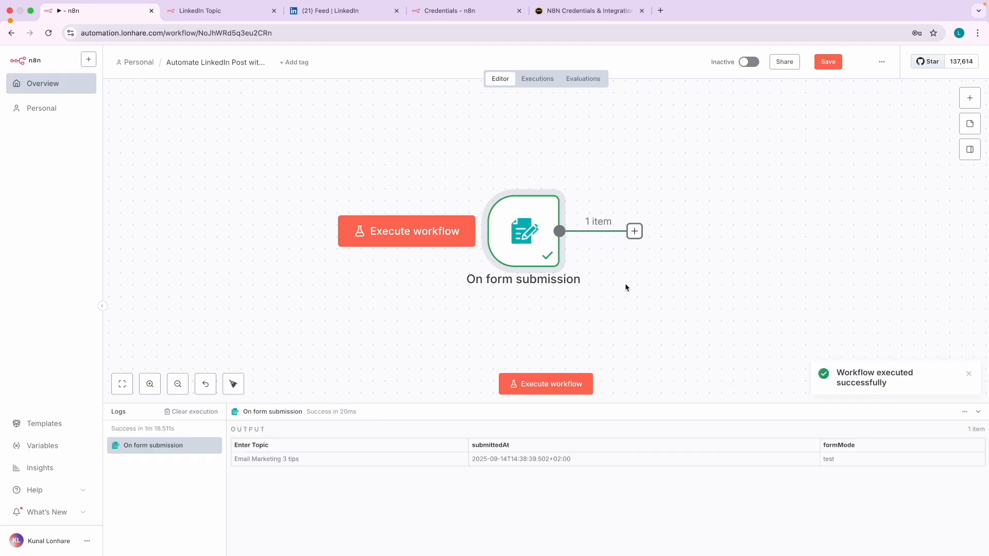
pyautogui.scroll(5, 885, 382)
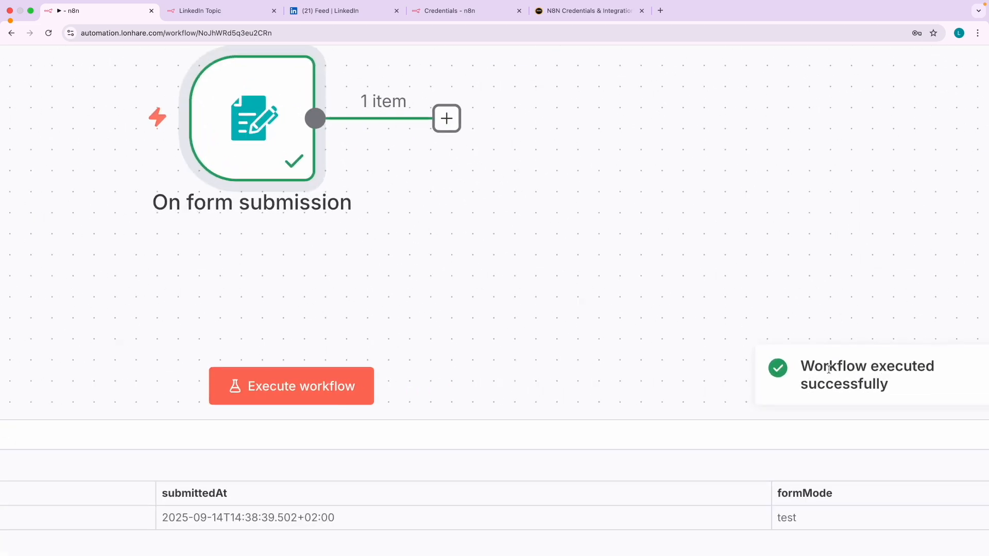
pyautogui.moveTo(816, 367); pyautogui.dragTo(909, 383)
pyautogui.click(910, 383)
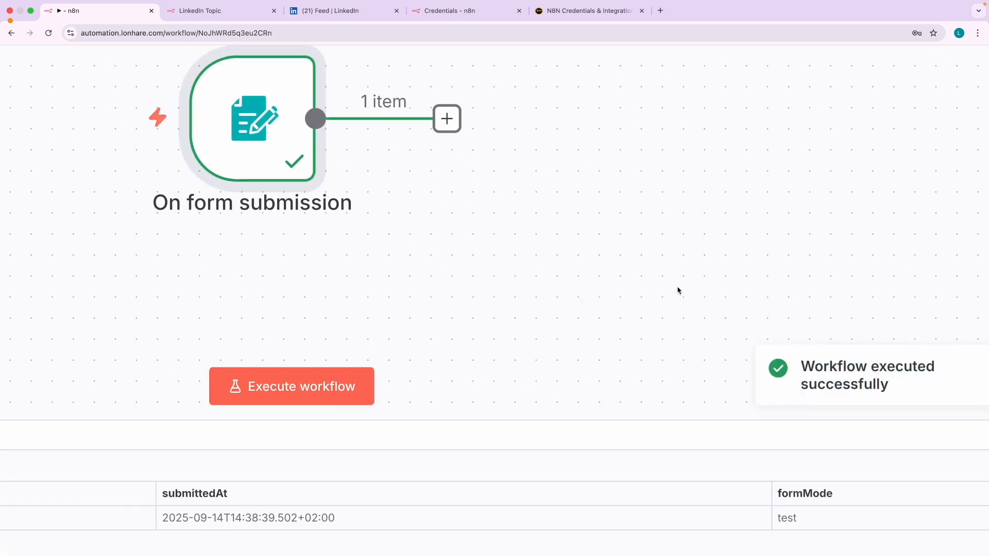
pyautogui.scroll(-3, 678, 288)
pyautogui.scroll(-5, 688, 473)
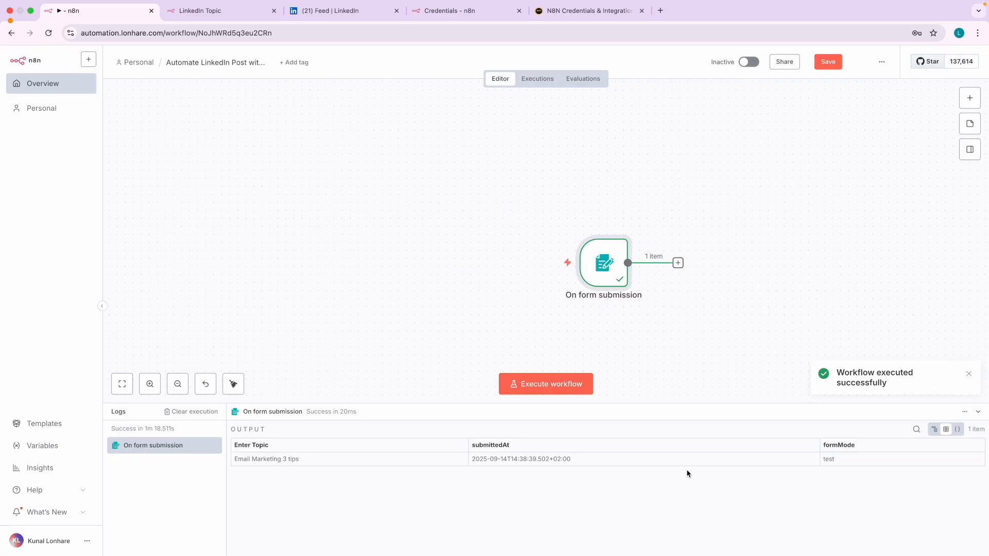
pyautogui.scroll(3, 675, 287)
pyautogui.hscroll(2, 676, 287)
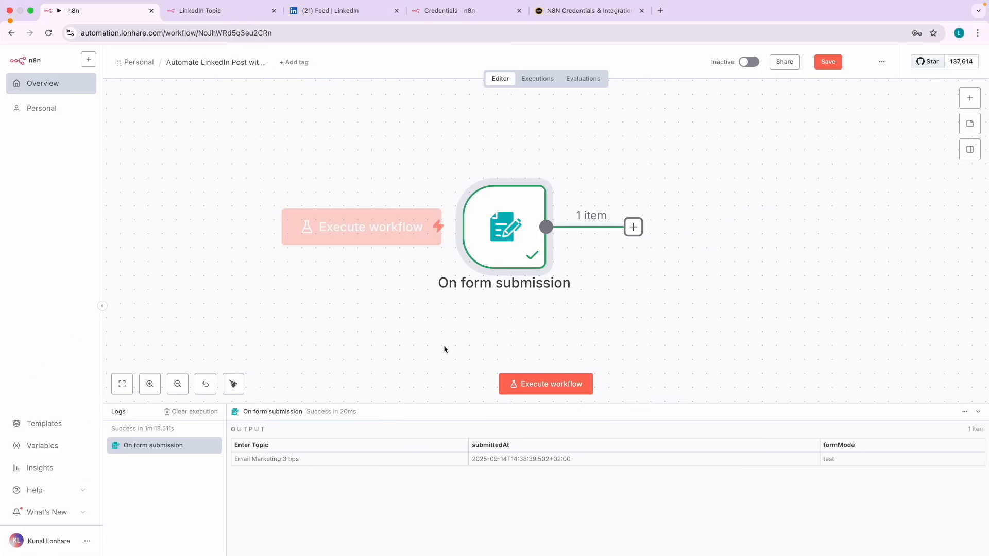
pyautogui.doubleClick(513, 230)
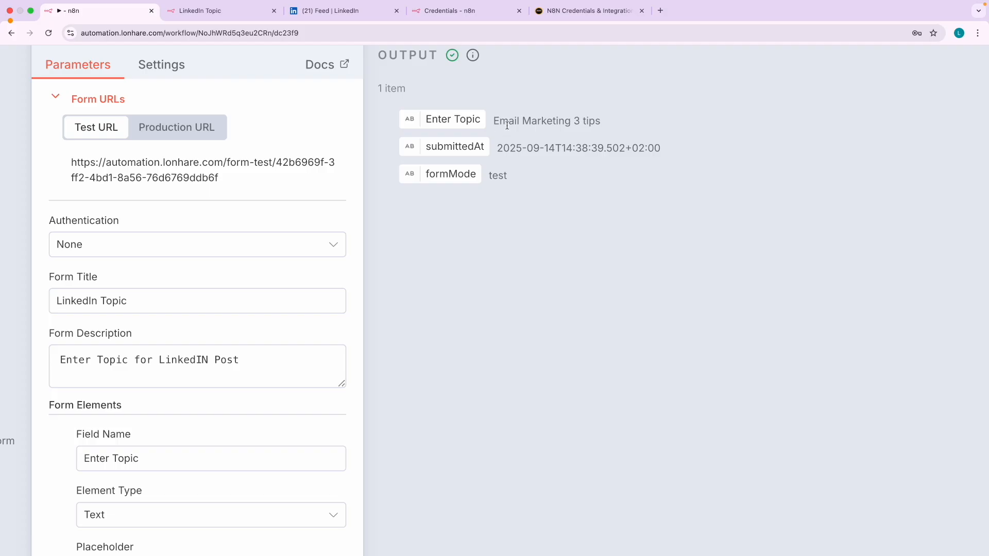
pyautogui.moveTo(493, 120); pyautogui.dragTo(609, 131)
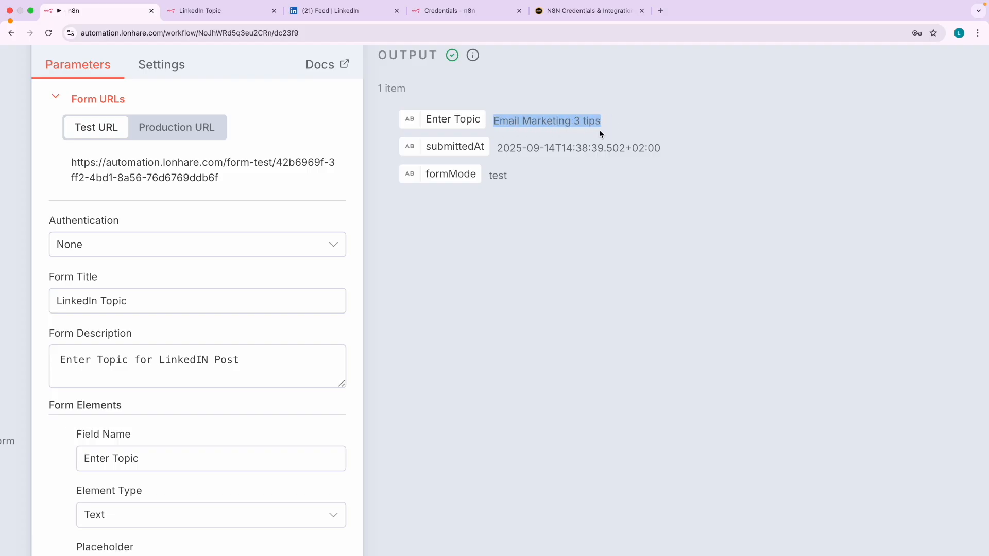
pyautogui.click(473, 237)
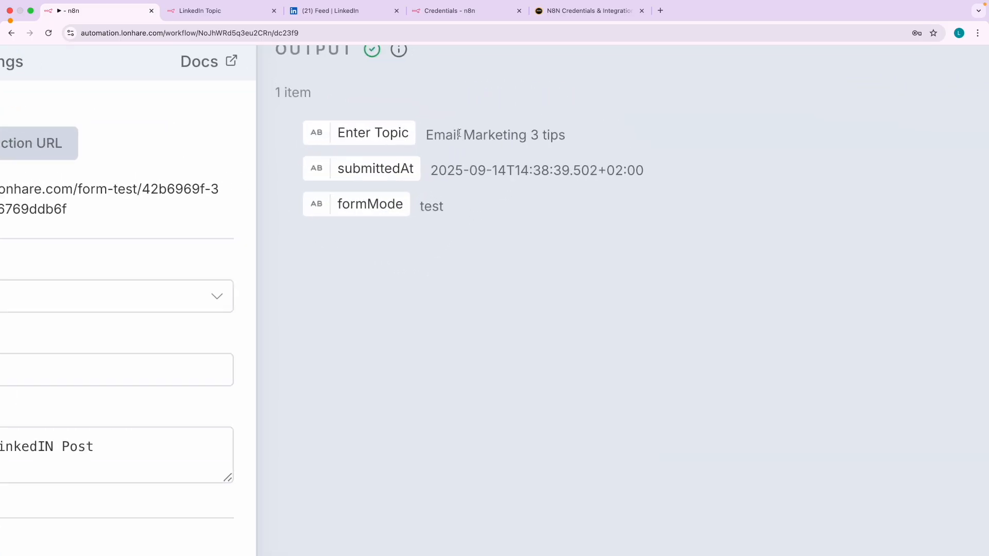
pyautogui.moveTo(432, 133); pyautogui.dragTo(596, 139)
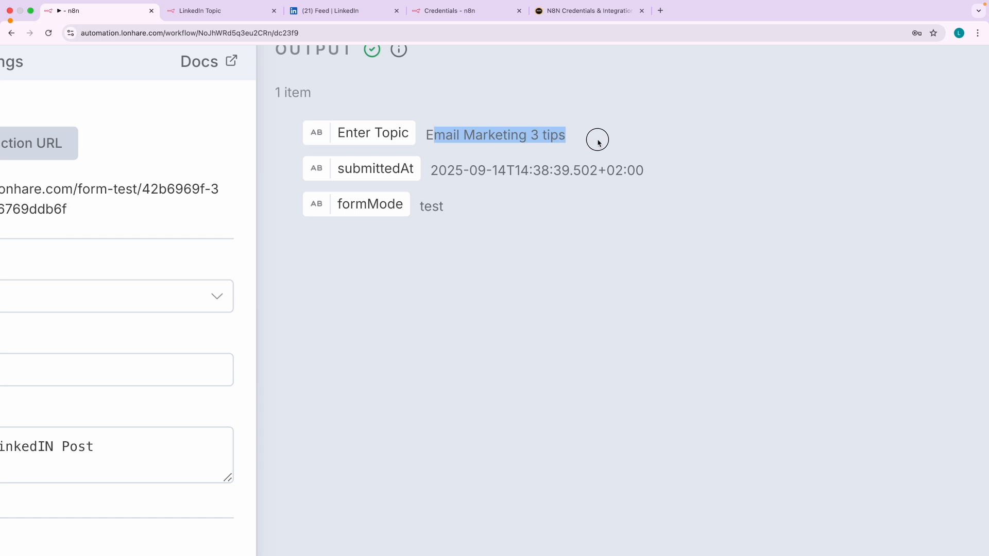
pyautogui.click(363, 333)
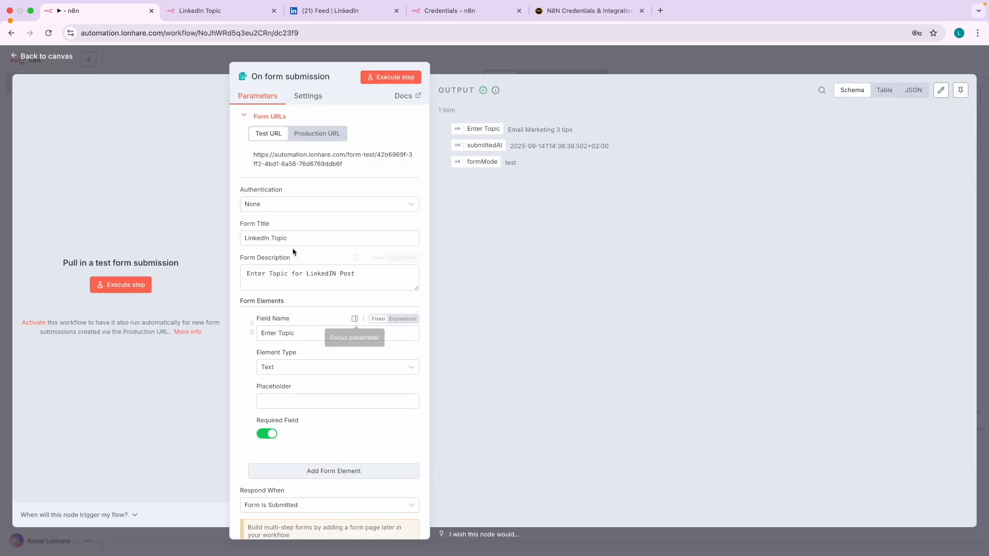
pyautogui.click(53, 56)
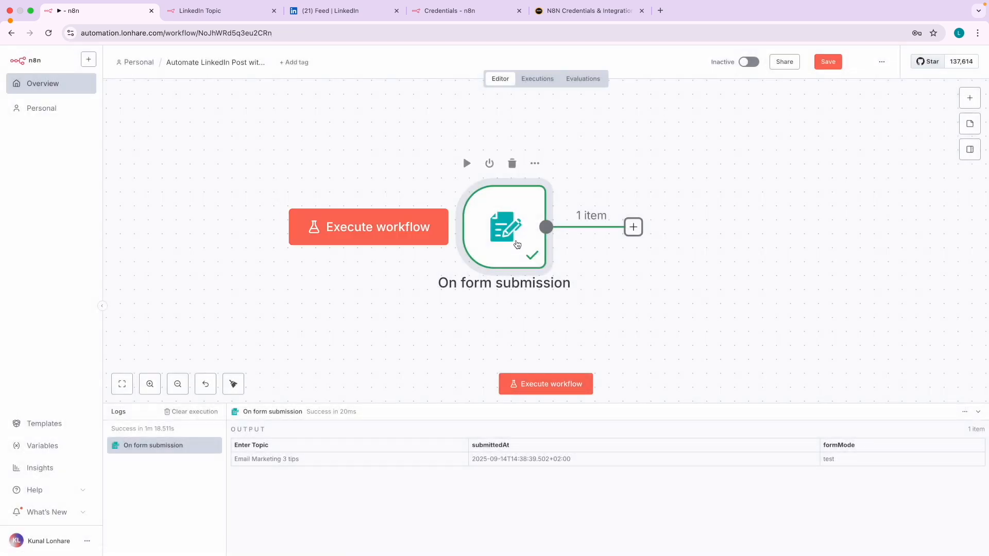
pyautogui.doubleClick(509, 234)
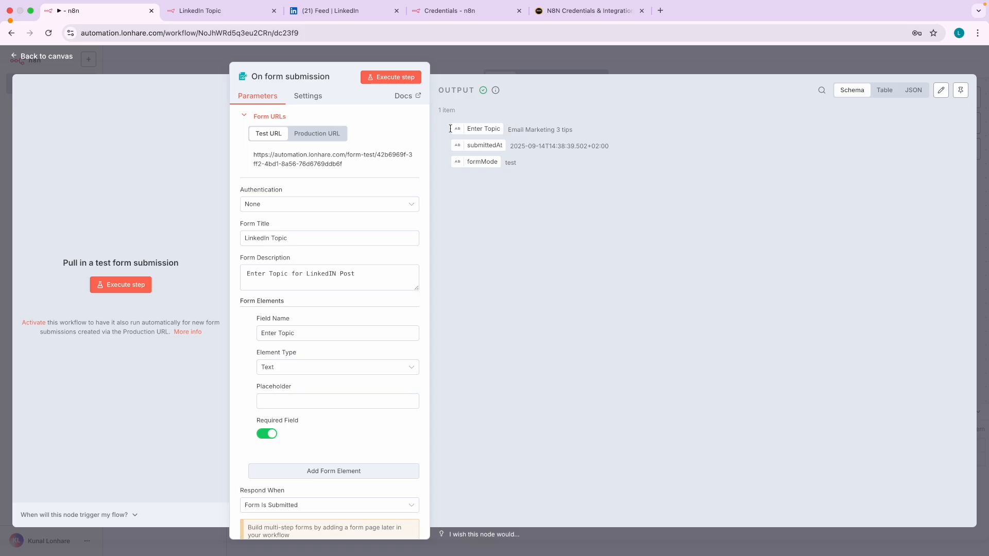
pyautogui.click(70, 58)
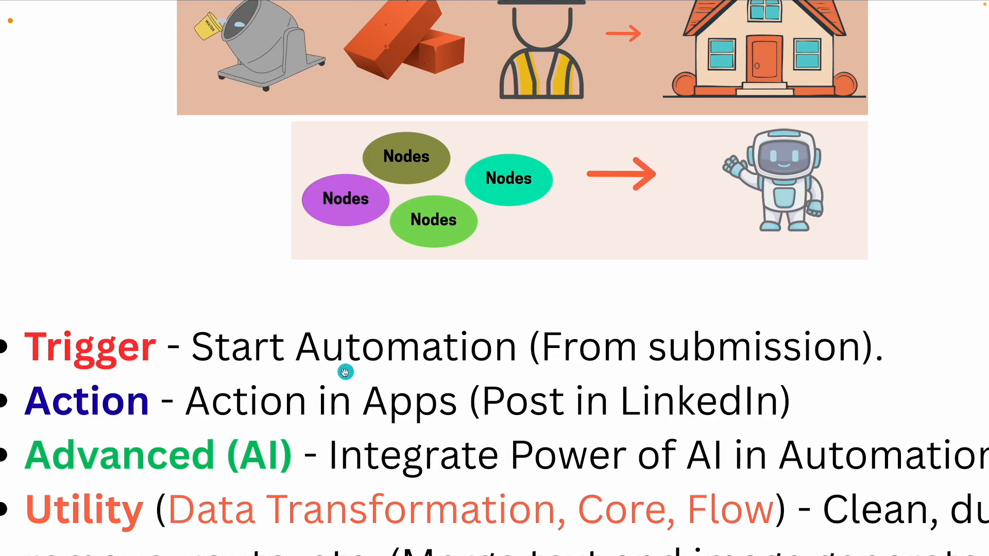
# - Scroll the presentation down to the next workflow diagram slide
pyautogui.scroll(-2, 348, 369)
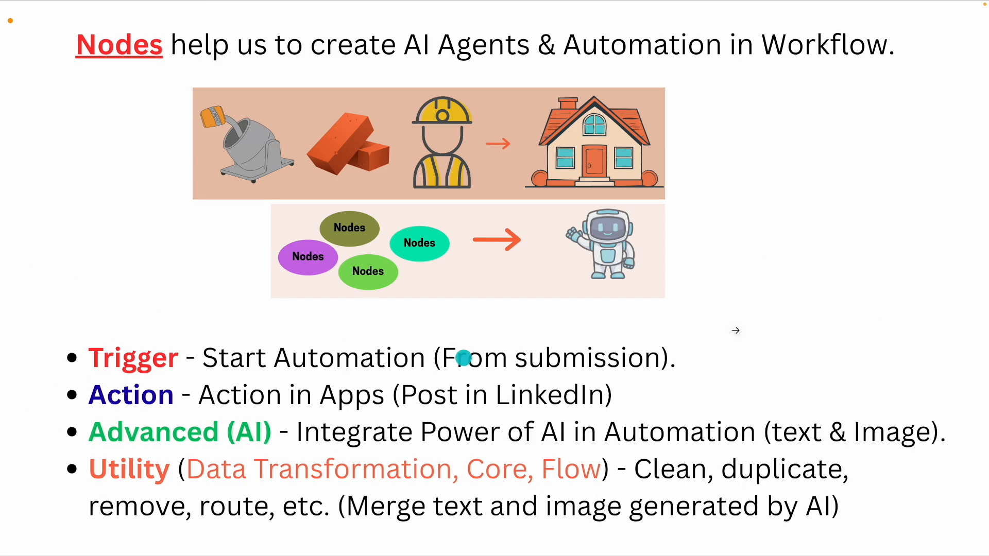
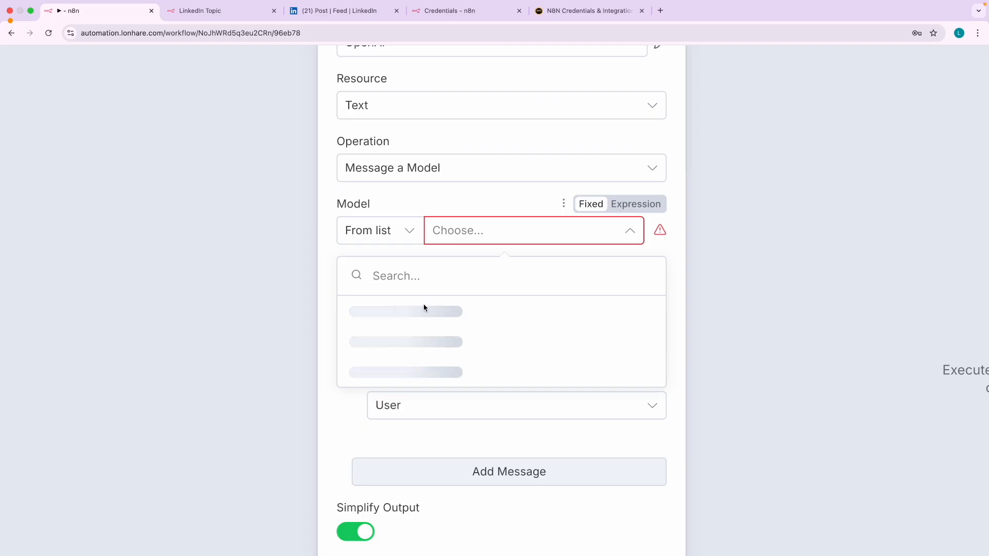
# - Choose GPT-4 from the Model list in the Message a Model node
pyautogui.click(470, 230)
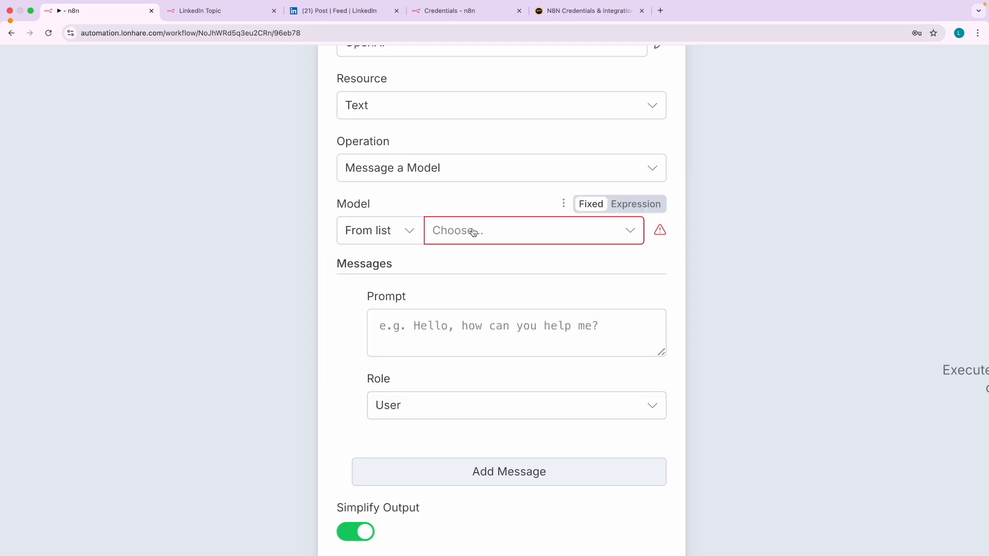
pyautogui.click(470, 230)
pyautogui.scroll(-3, 443, 412)
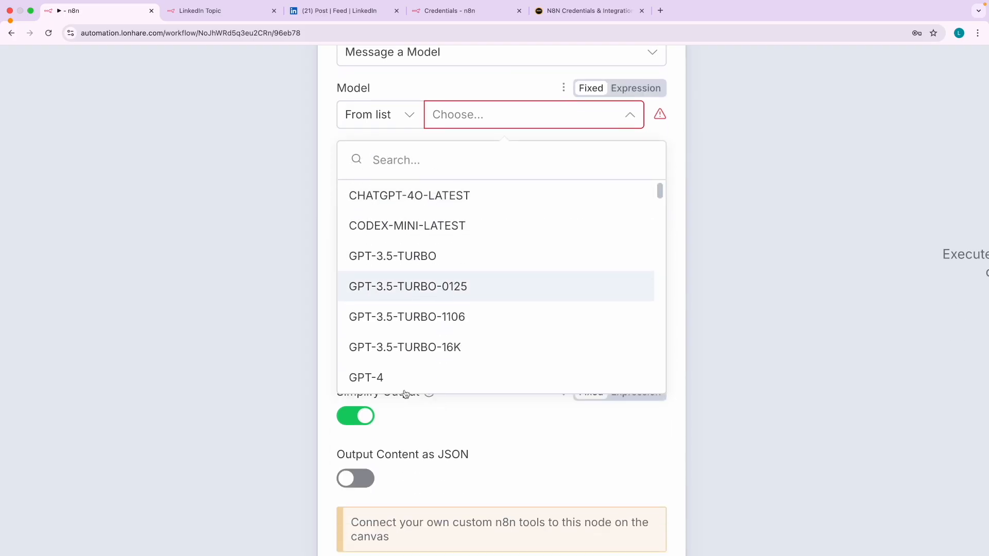
pyautogui.click(379, 376)
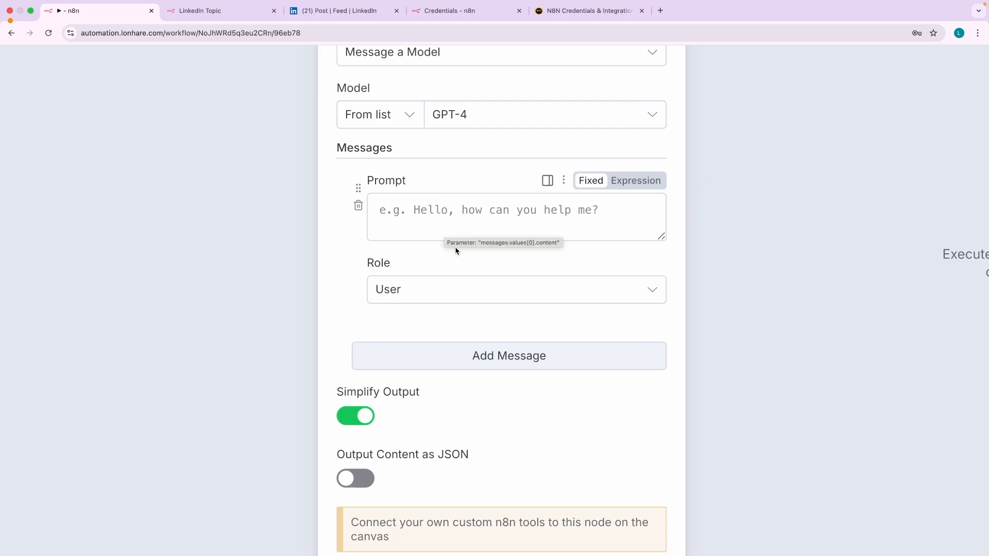
pyautogui.scroll(-5, 456, 250)
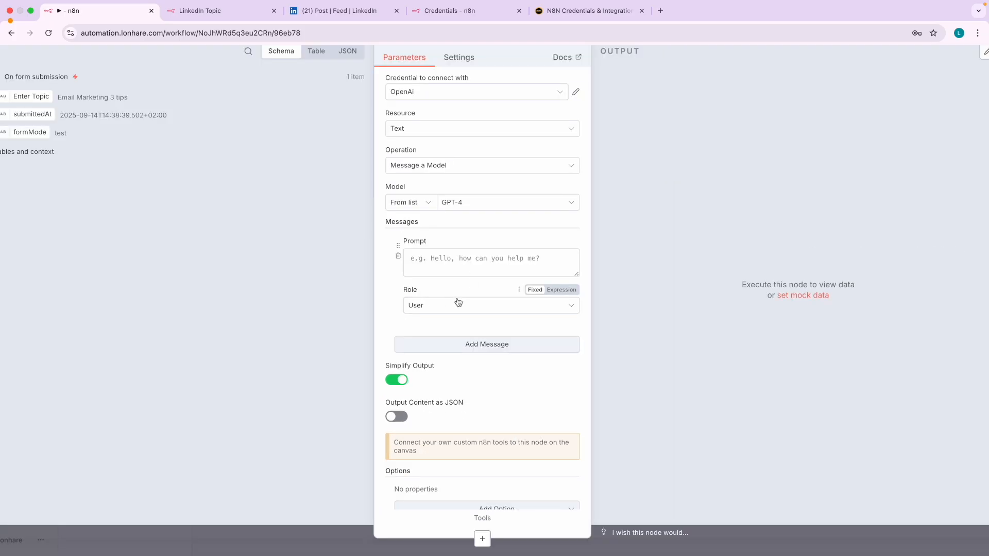
pyautogui.scroll(-1, 461, 303)
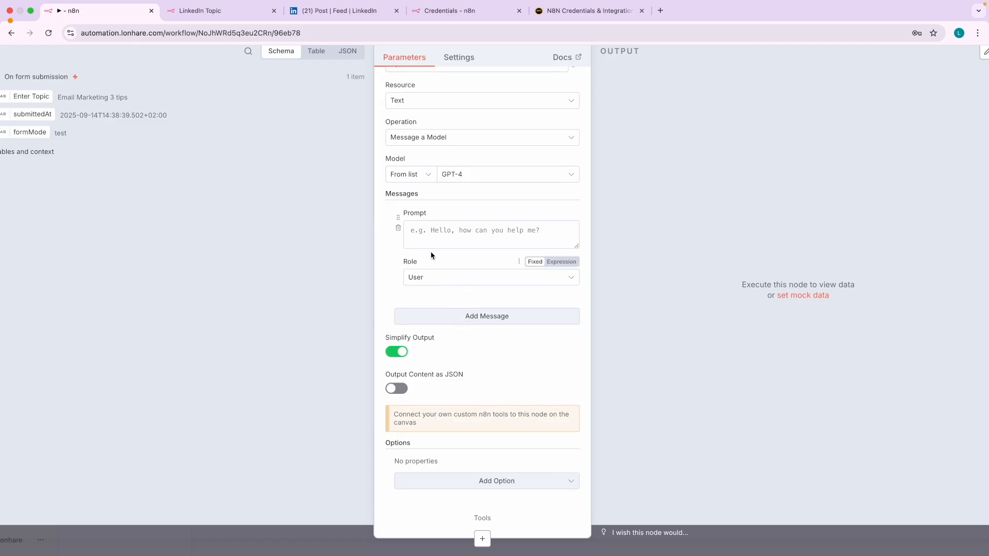
# - Click into the prompt and check the submitted test form before returning to the node
pyautogui.click(412, 232)
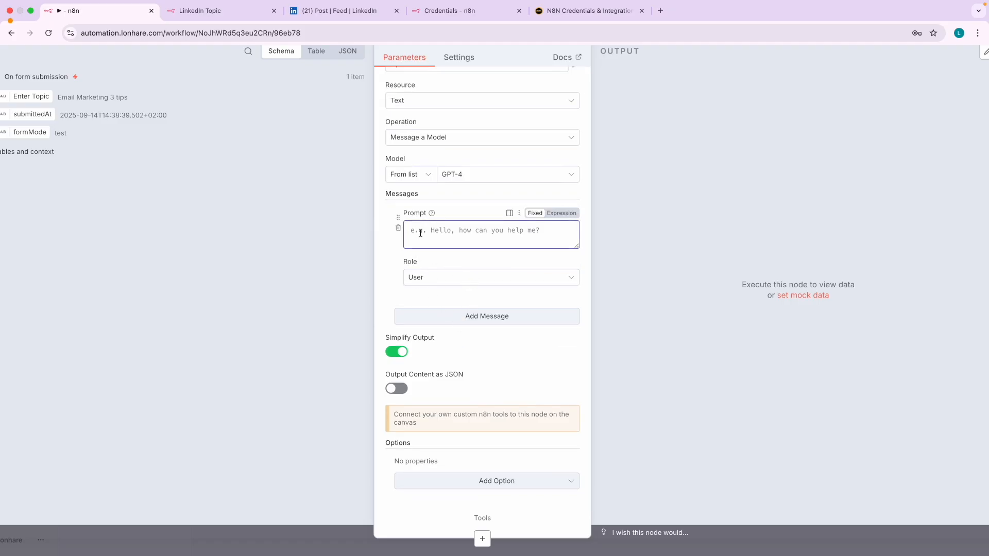
pyautogui.scroll(5, 420, 233)
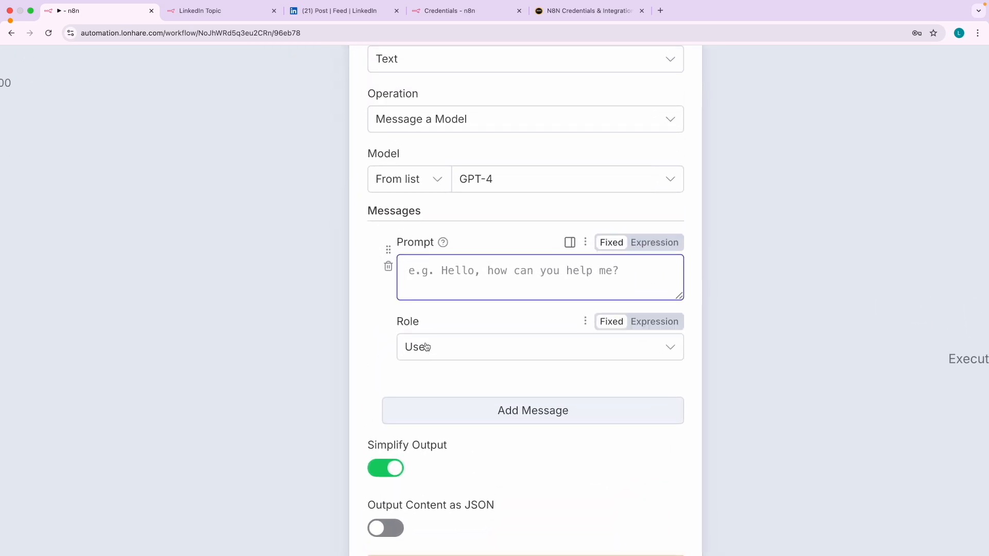
pyautogui.click(221, 11)
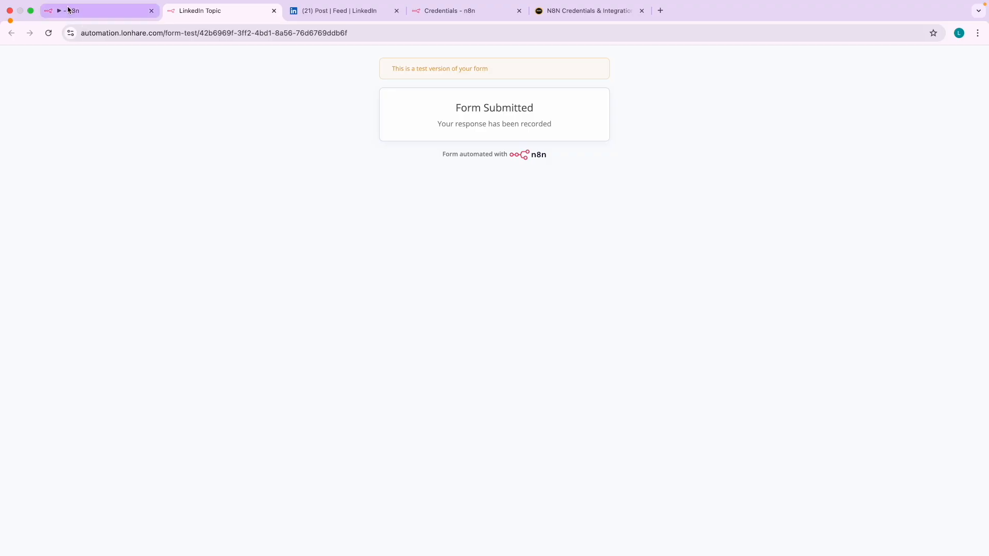
pyautogui.click(97, 11)
pyautogui.hscroll(-4, 418, 270)
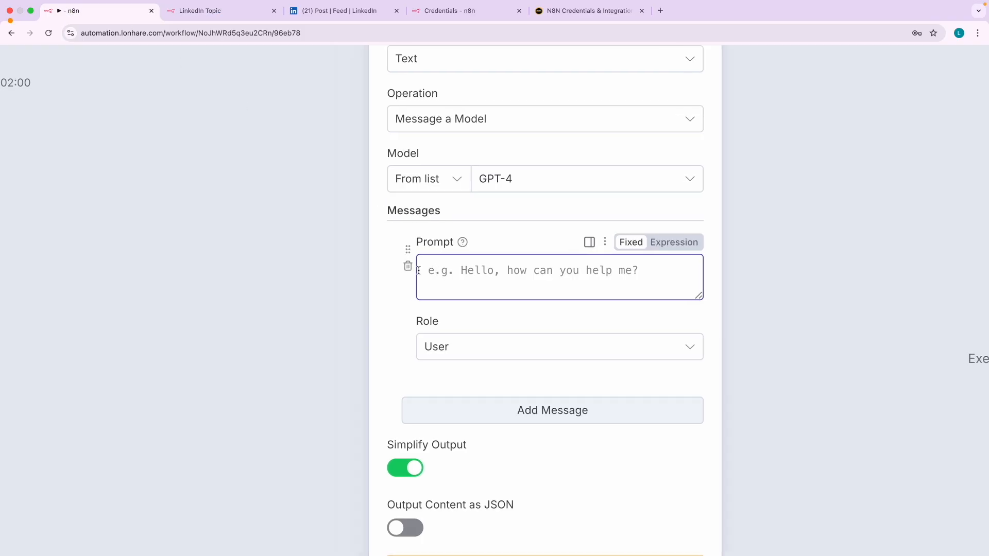
pyautogui.scroll(-5, 430, 297)
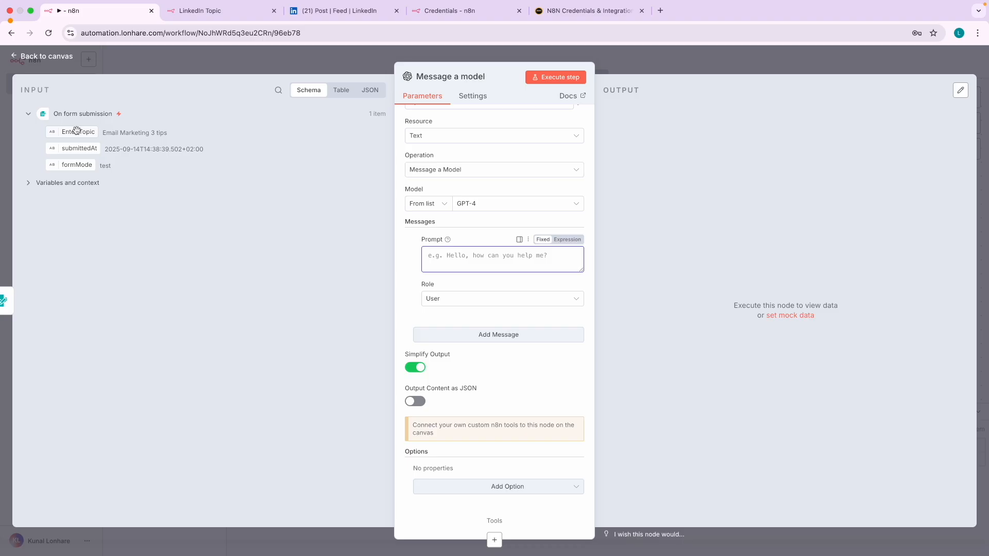
# - Make the prompt read 'Topic: ' followed by the form's Enter Topic value
pyautogui.scroll(5, 76, 130)
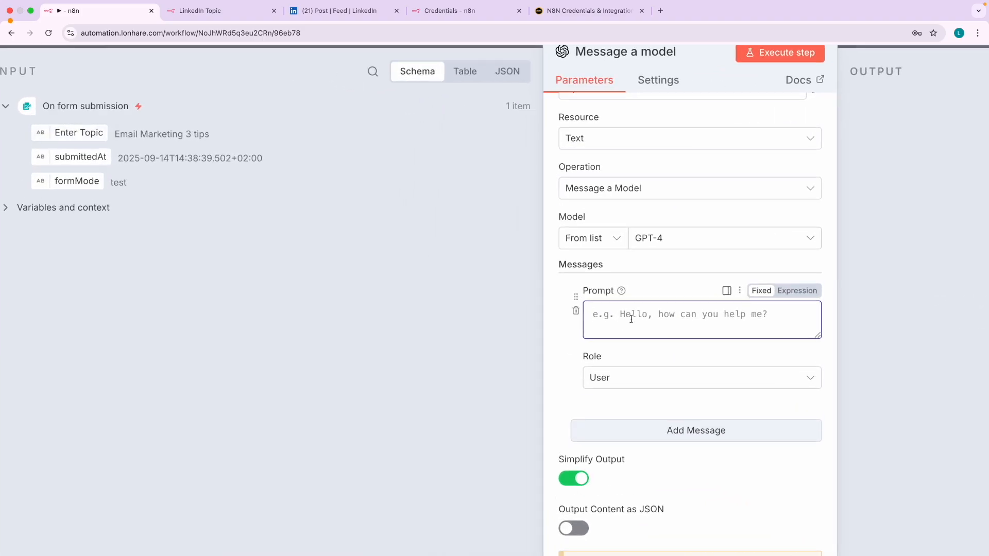
pyautogui.write('Topic')
pyautogui.scroll(5, 709, 326)
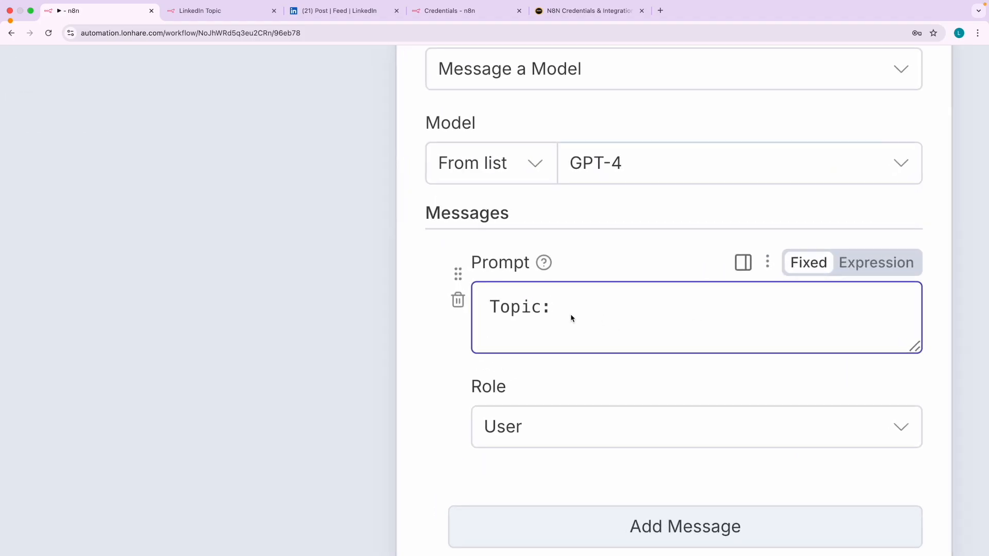
pyautogui.scroll(-10, 571, 318)
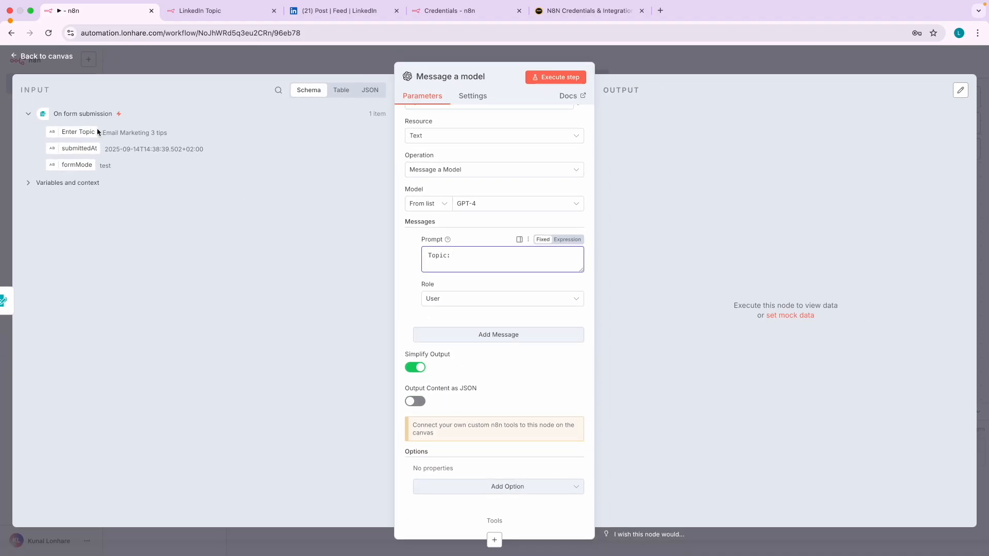
pyautogui.scroll(5, 81, 126)
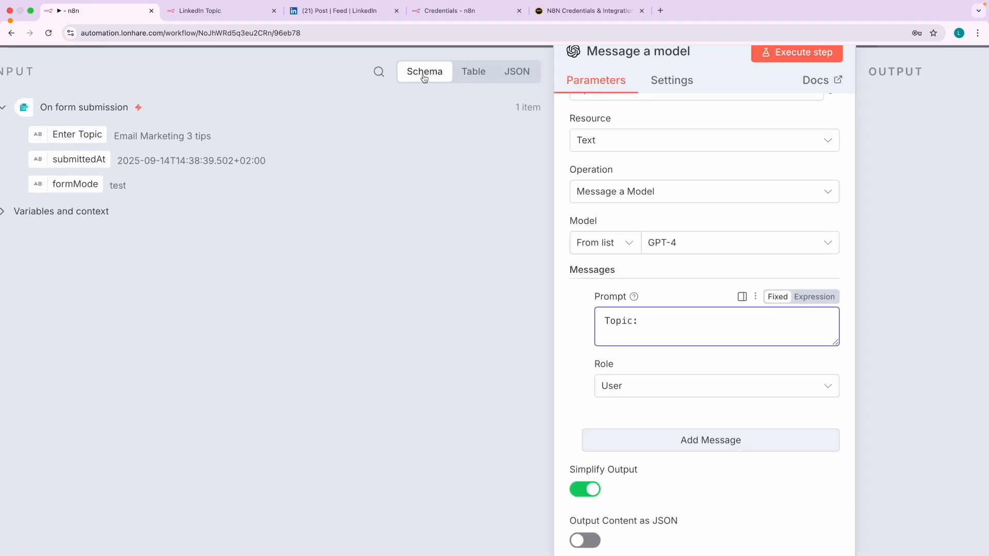
pyautogui.hscroll(-2, 99, 139)
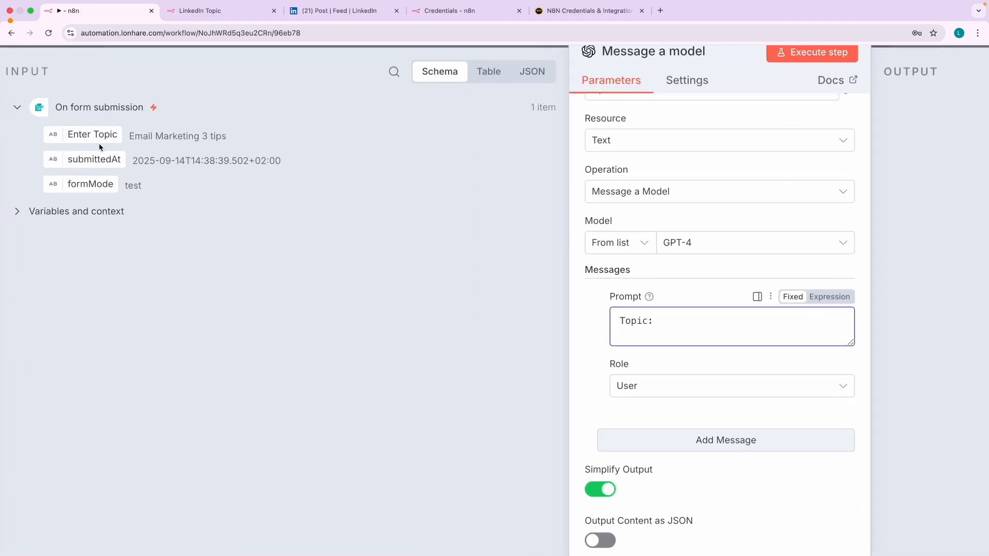
pyautogui.moveTo(100, 137); pyautogui.dragTo(669, 323)
pyautogui.click(603, 359)
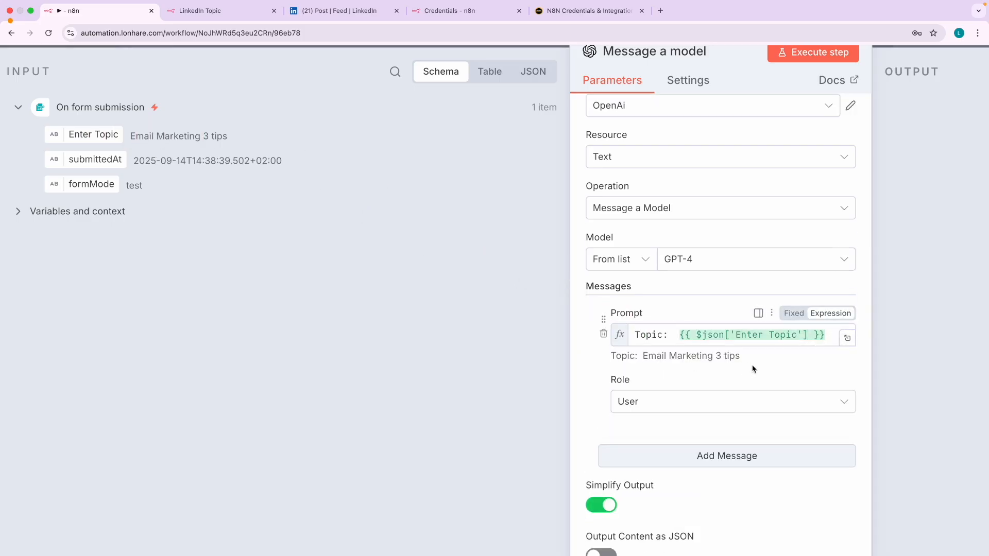
# - Check the prompt preview 'Email Marketing 3 tips', then open a new blank browser tab
pyautogui.hscroll(5, 721, 365)
pyautogui.scroll(5, 655, 353)
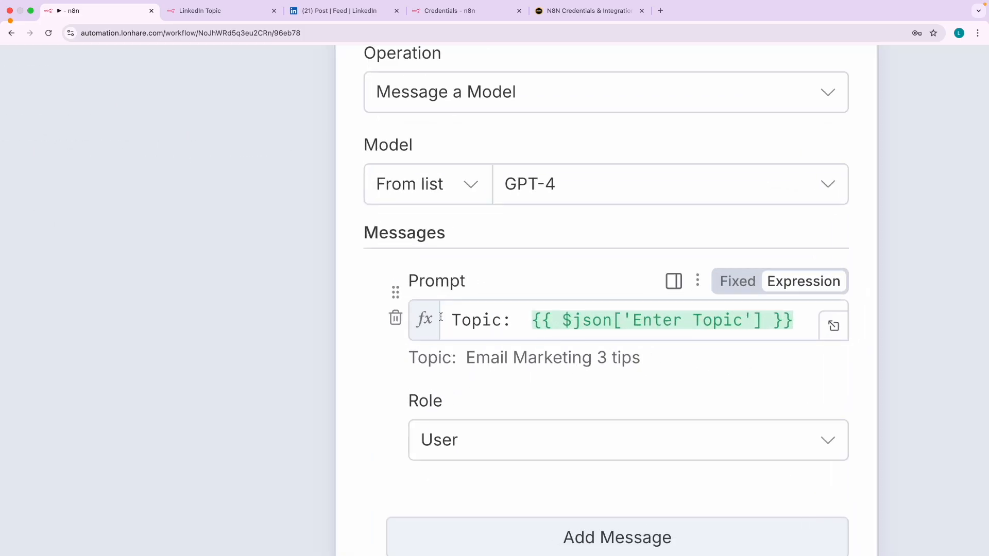
pyautogui.moveTo(462, 357); pyautogui.dragTo(647, 360)
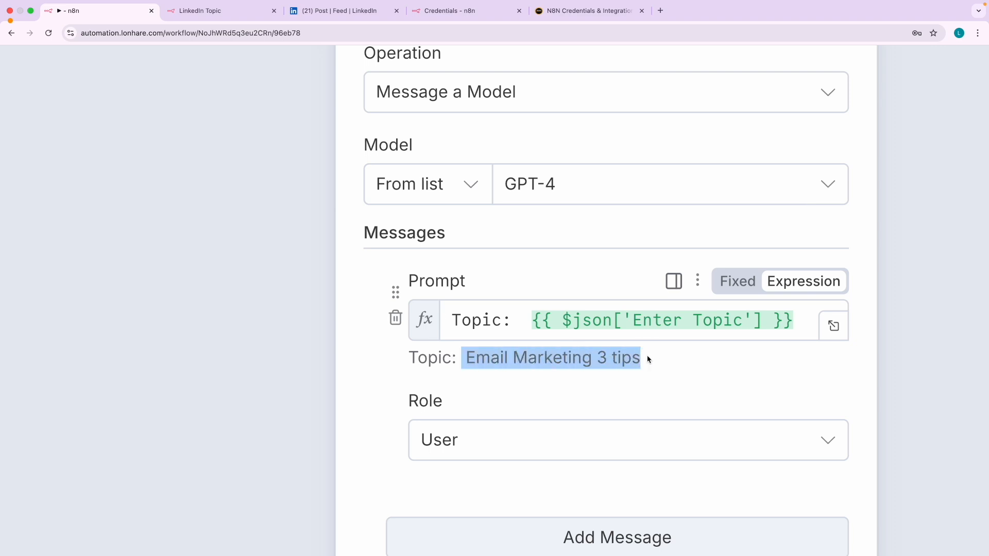
pyautogui.click(648, 359)
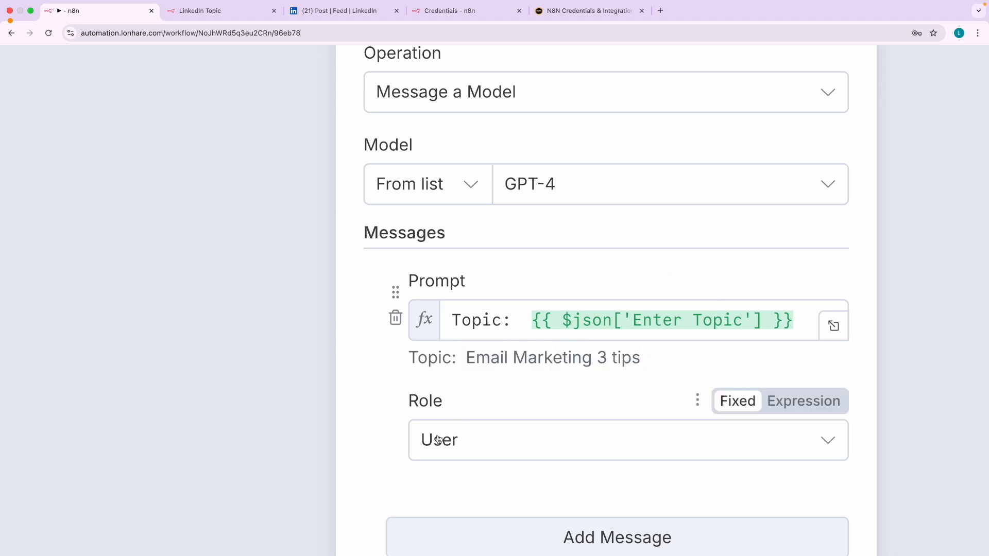
pyautogui.scroll(3, 412, 394)
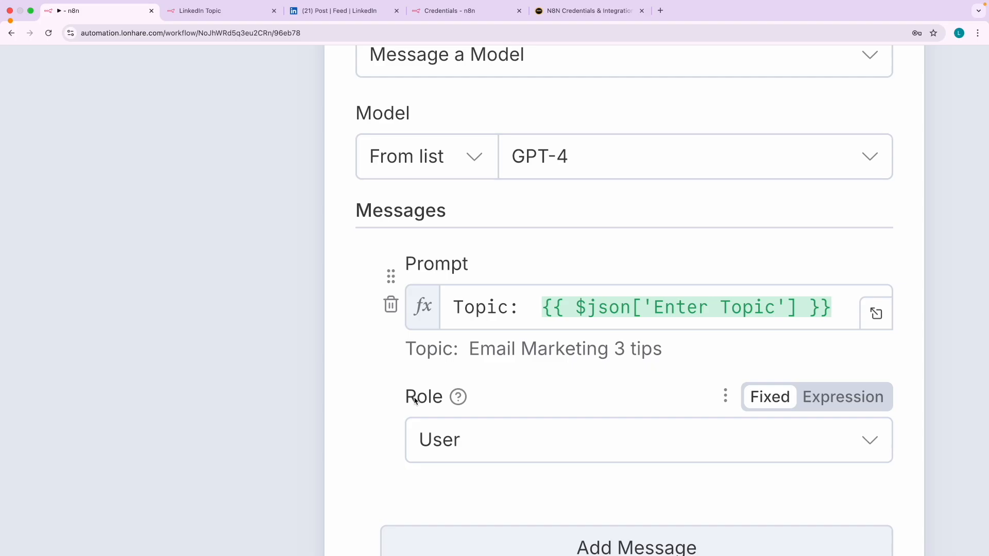
pyautogui.moveTo(436, 374)
pyautogui.mouseDown()
pyautogui.moveTo(375, 423)
pyautogui.moveTo(446, 481)
pyautogui.moveTo(438, 375)
pyautogui.mouseUp()
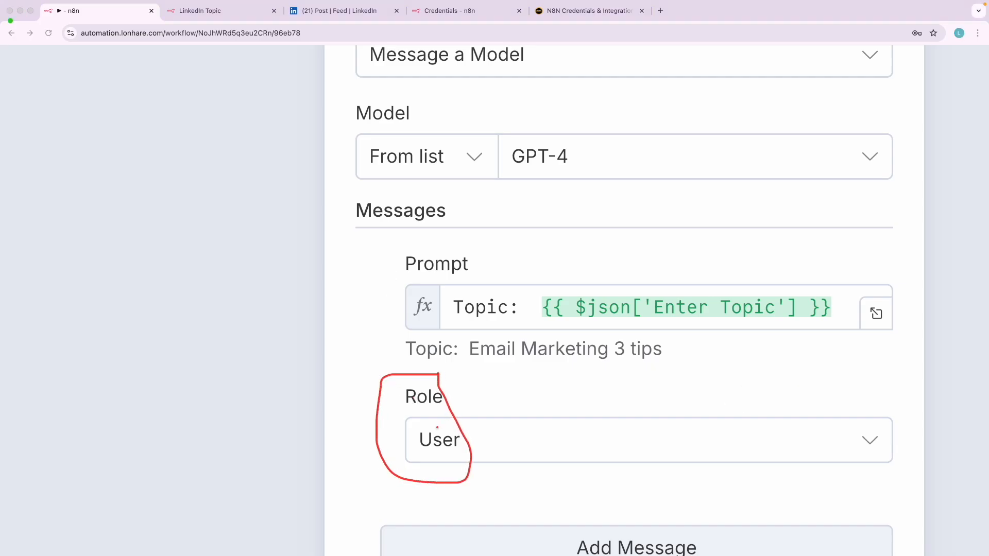
pyautogui.moveTo(502, 363); pyautogui.dragTo(666, 374)
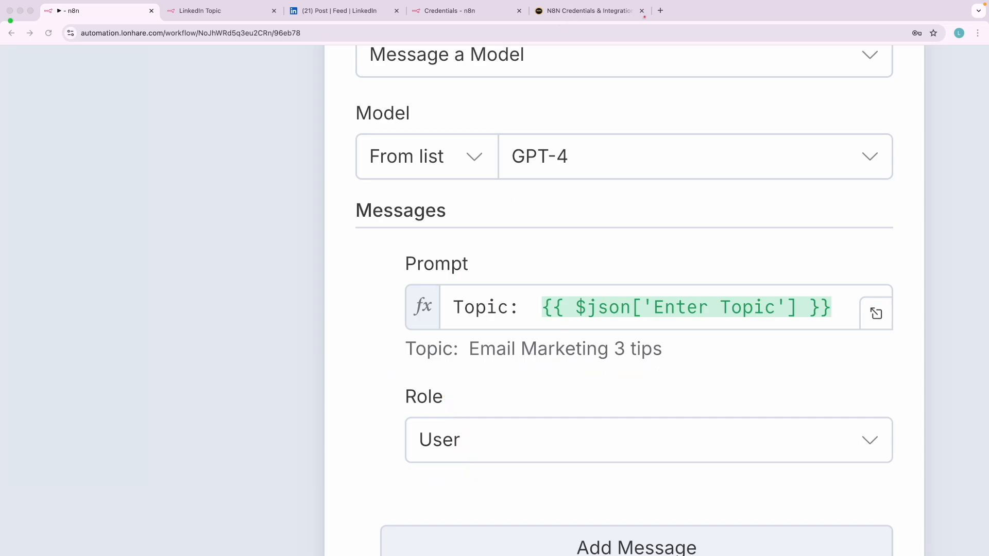
pyautogui.click(660, 11)
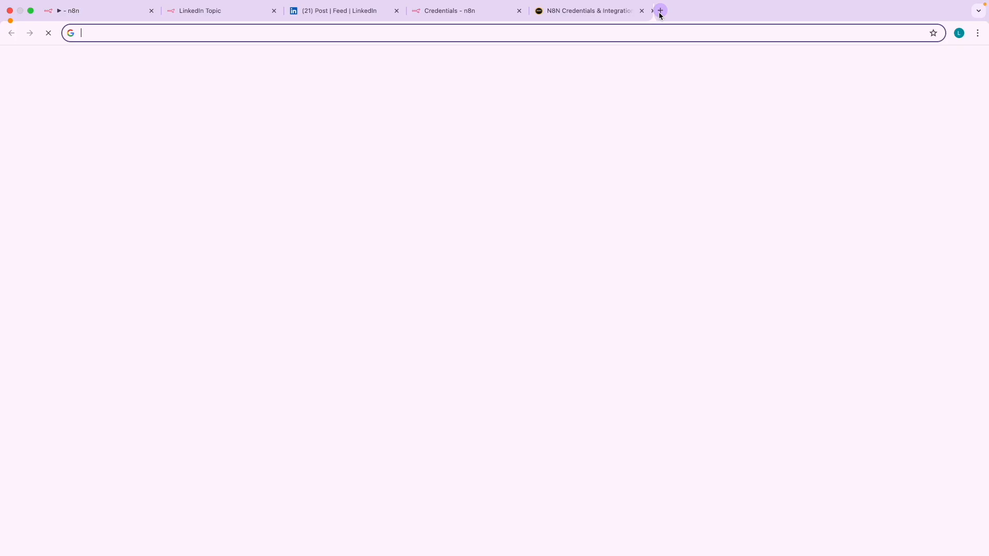
pyautogui.write('cha')
pyautogui.press('Return')
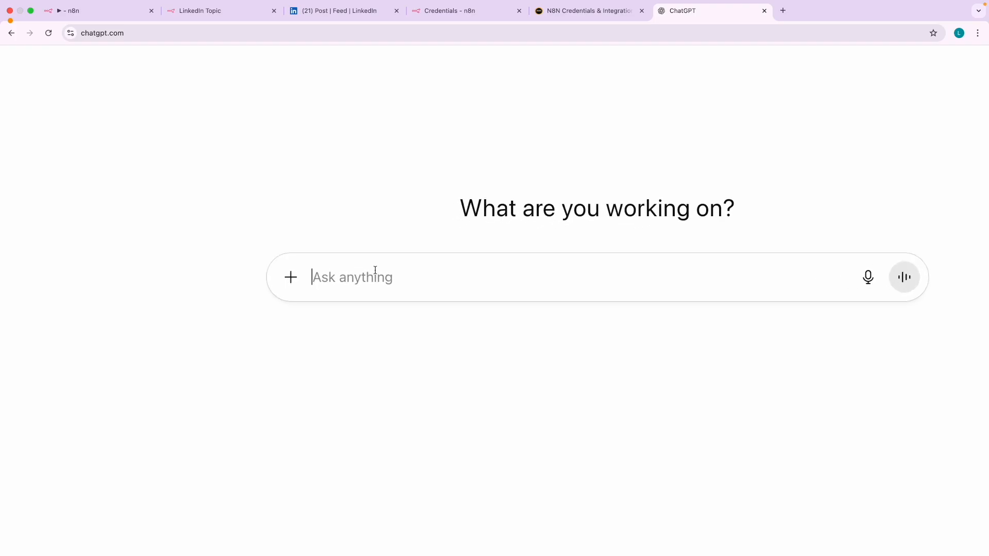
pyautogui.click(98, 13)
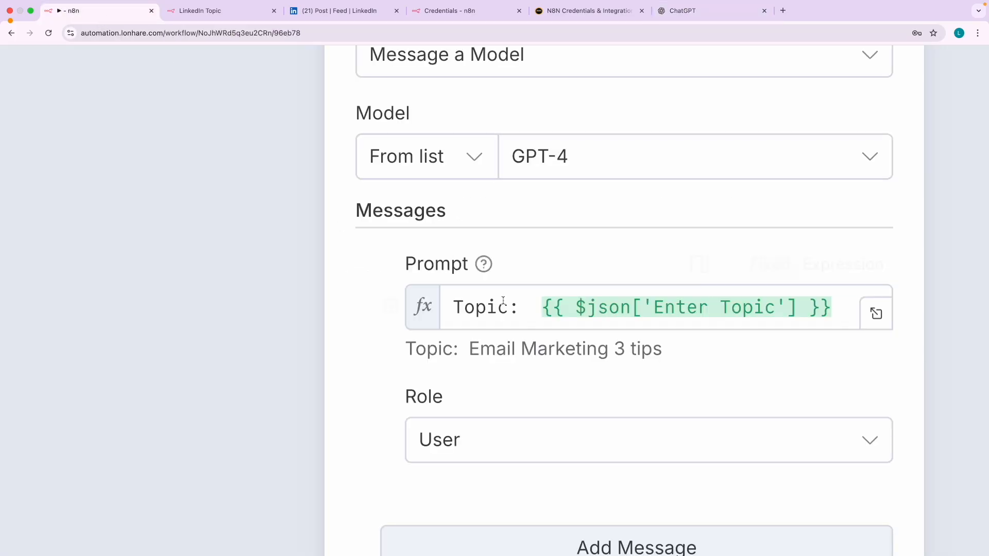
pyautogui.moveTo(469, 348); pyautogui.dragTo(664, 352)
pyautogui.press('super+c')
pyautogui.click(686, 12)
pyautogui.press('super+v')
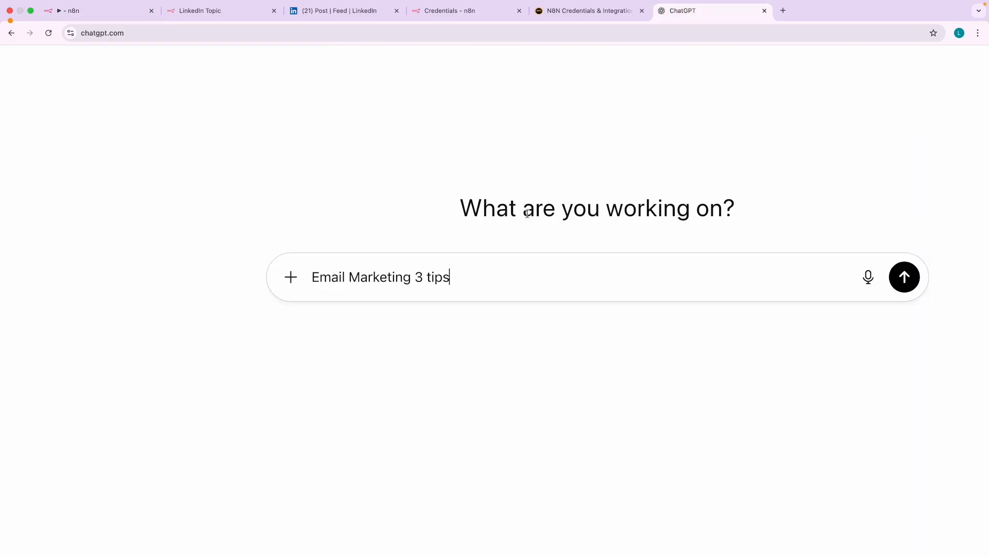
pyautogui.press('Return')
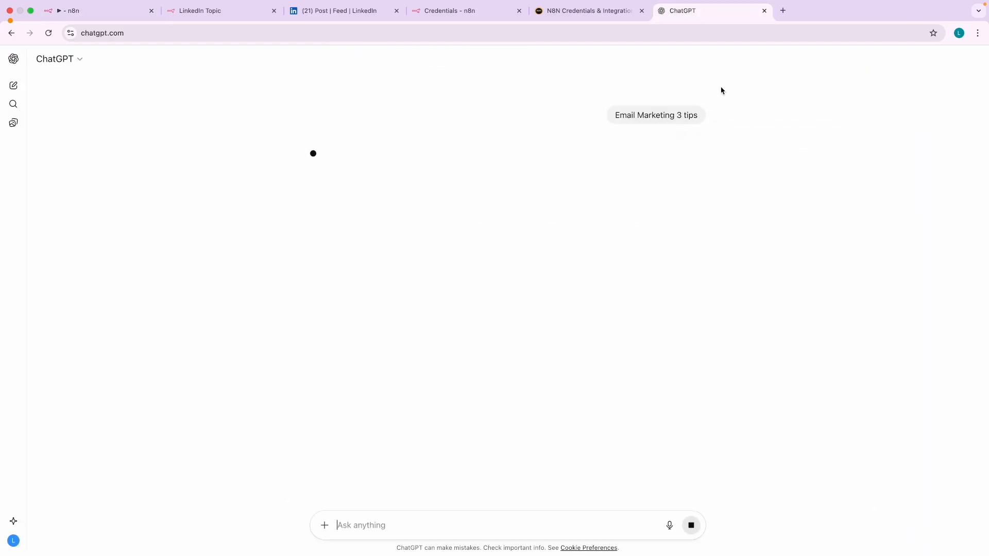
pyautogui.scroll(5, 635, 107)
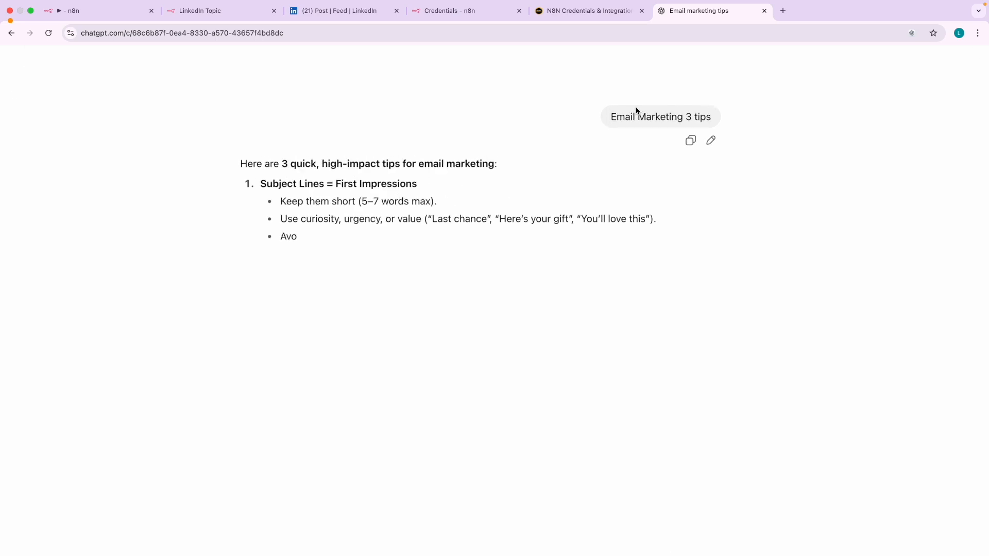
pyautogui.moveTo(614, 115); pyautogui.dragTo(770, 123)
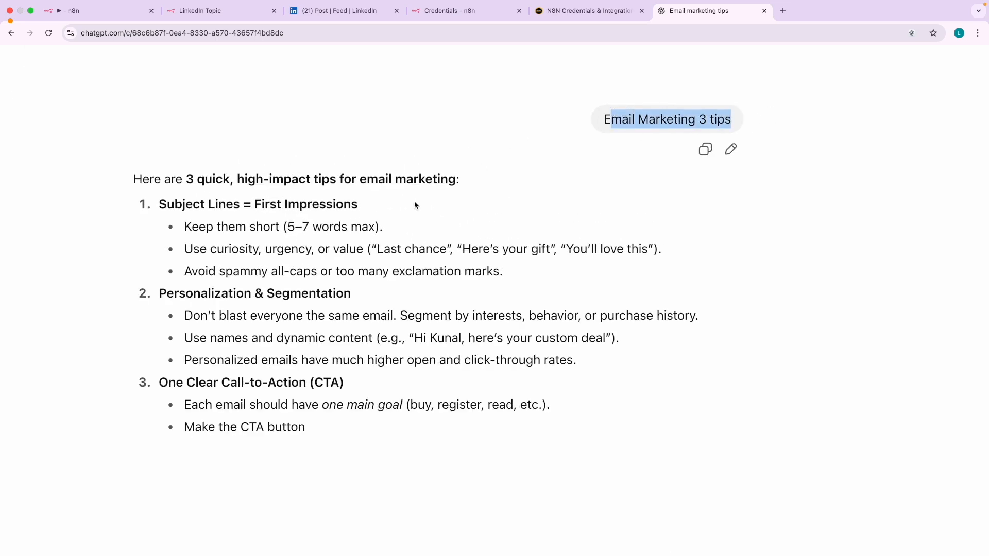
pyautogui.click(81, 11)
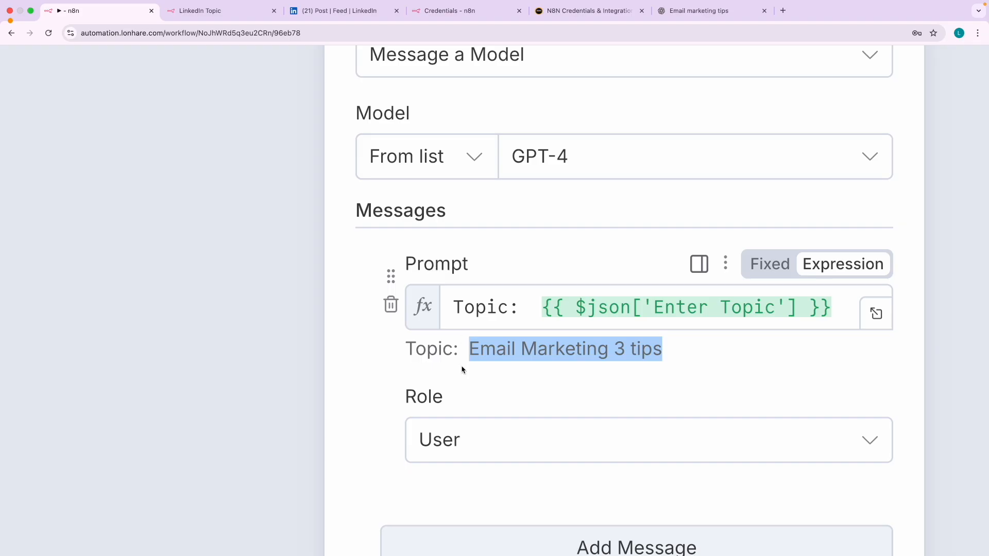
pyautogui.moveTo(479, 349); pyautogui.dragTo(661, 356)
pyautogui.scroll(-1, 533, 349)
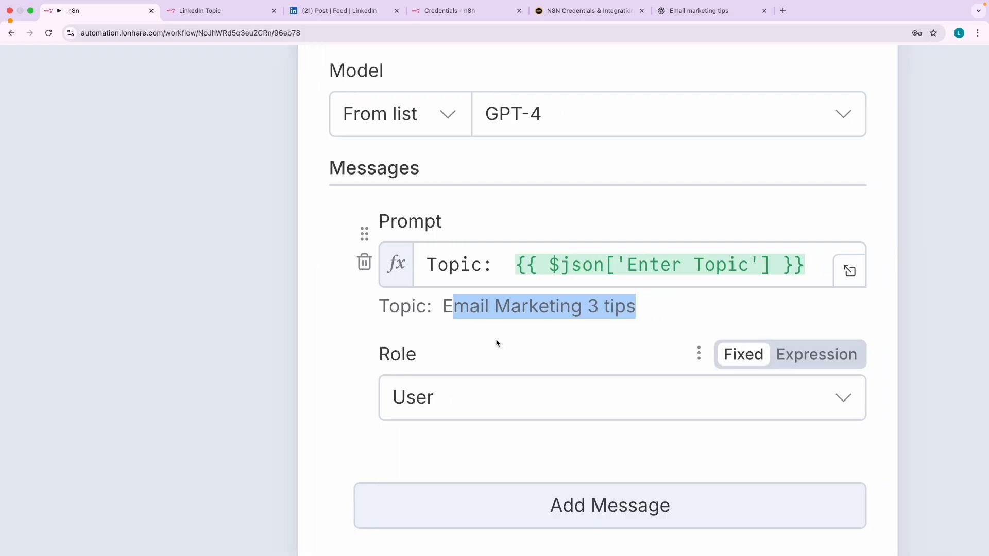
pyautogui.click(702, 11)
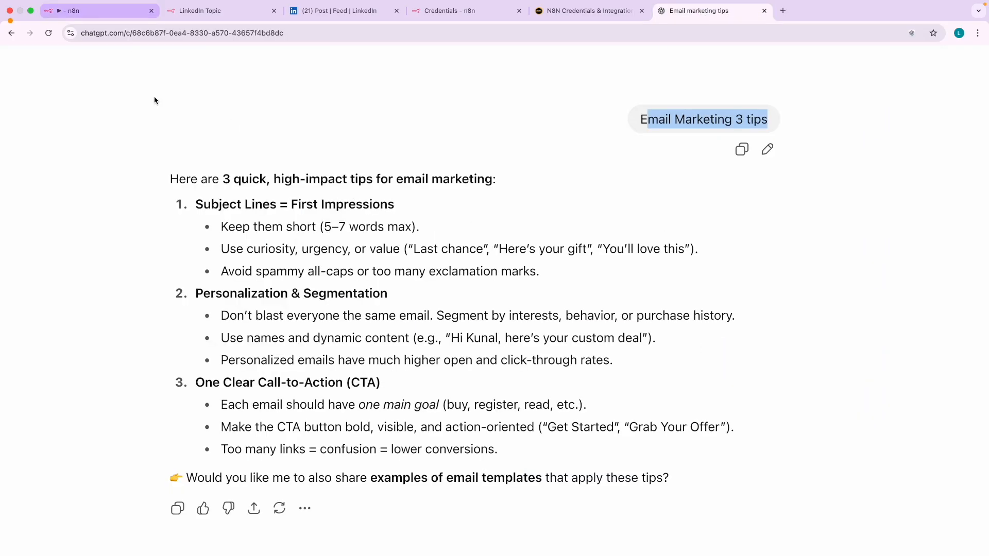
pyautogui.click(110, 11)
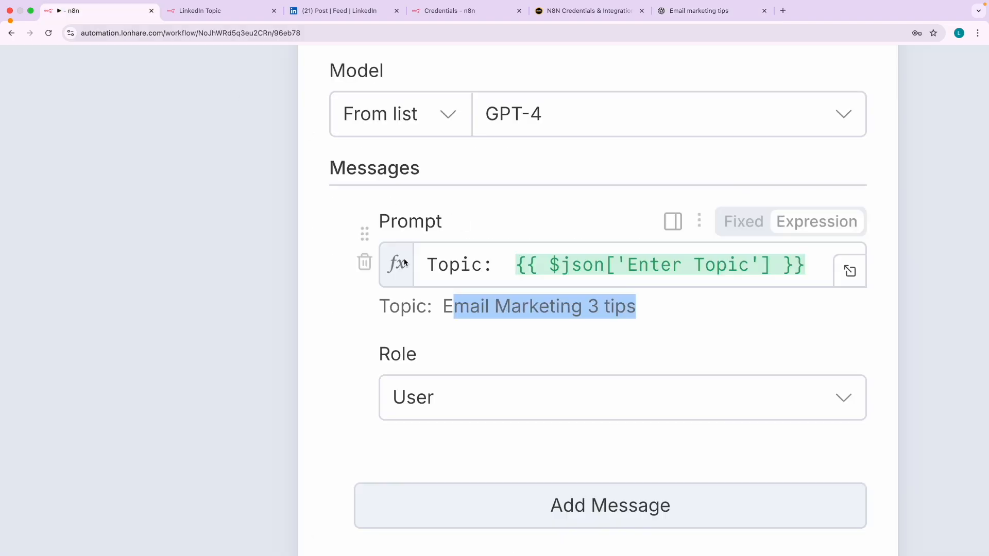
# - Add a second message to the node and set its role to System
pyautogui.click(555, 324)
pyautogui.scroll(3, 555, 325)
pyautogui.scroll(-3, 555, 328)
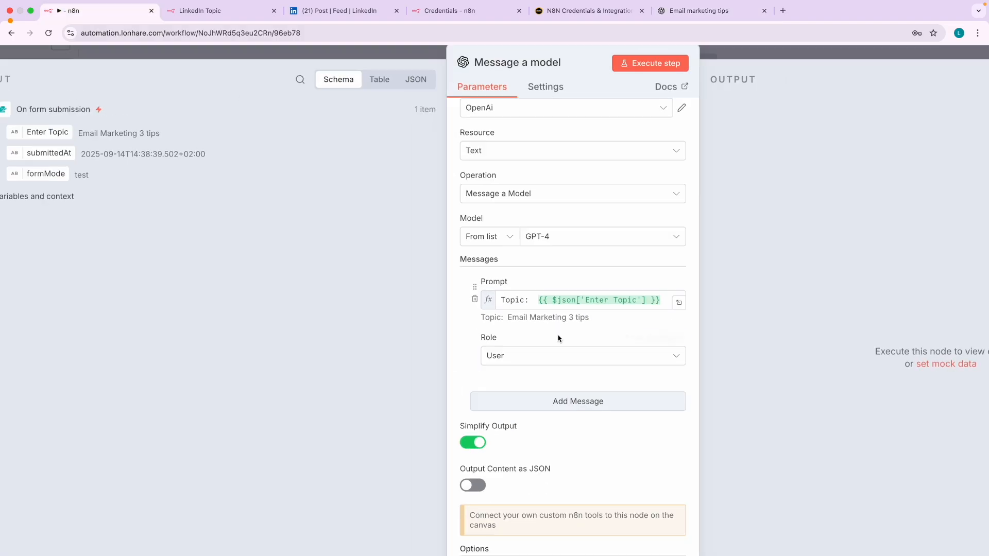
pyautogui.scroll(-1, 558, 337)
pyautogui.scroll(3, 587, 396)
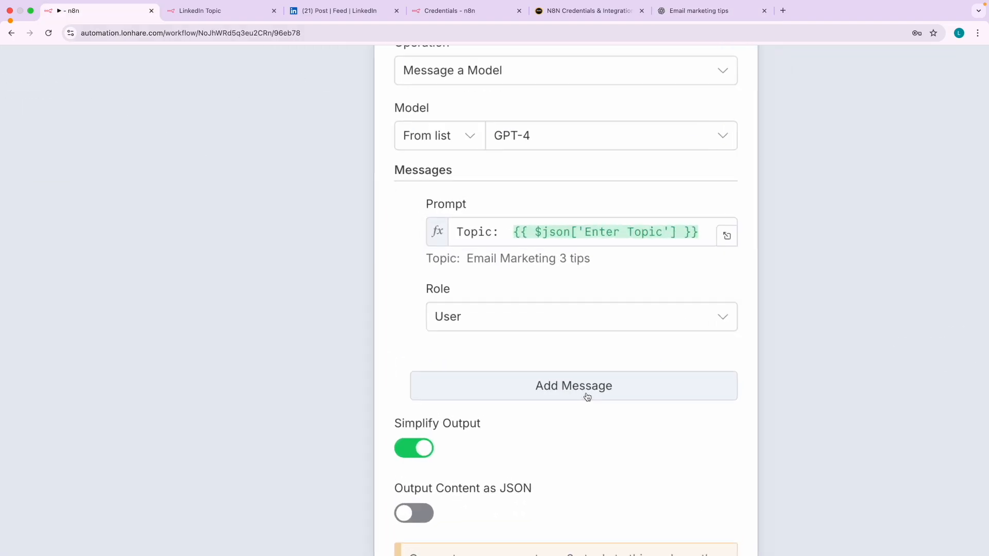
pyautogui.click(570, 384)
pyautogui.scroll(-1, 556, 355)
pyautogui.scroll(-2, 555, 355)
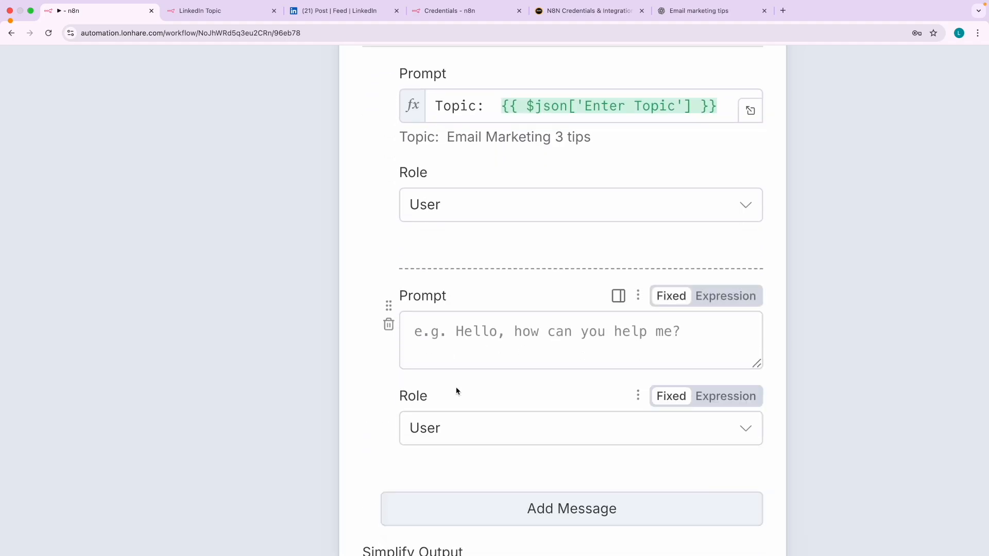
pyautogui.click(437, 392)
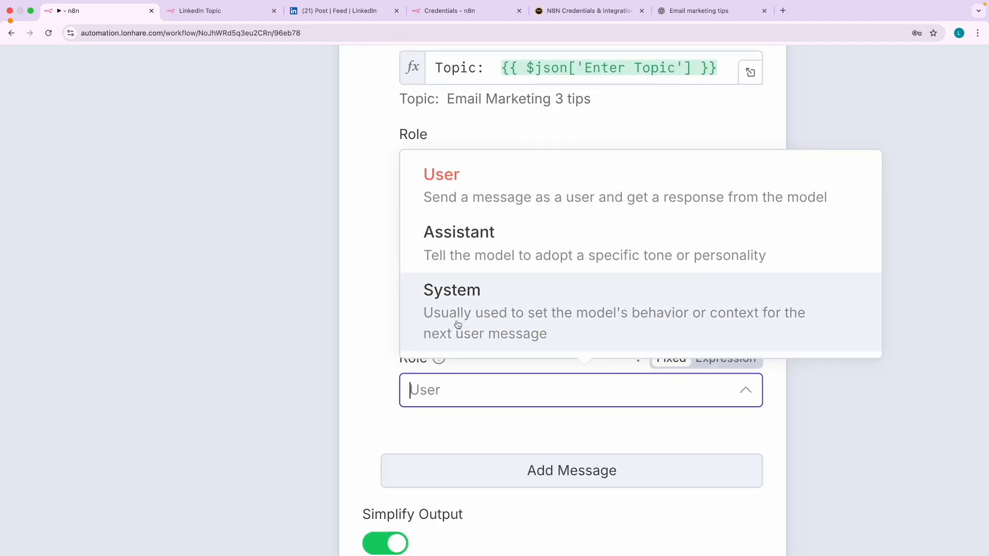
pyautogui.click(431, 323)
# - Write the System prompt 'write a short engaging Linkedin post (less than 1 paragraph) on user topic'
pyautogui.click(453, 303)
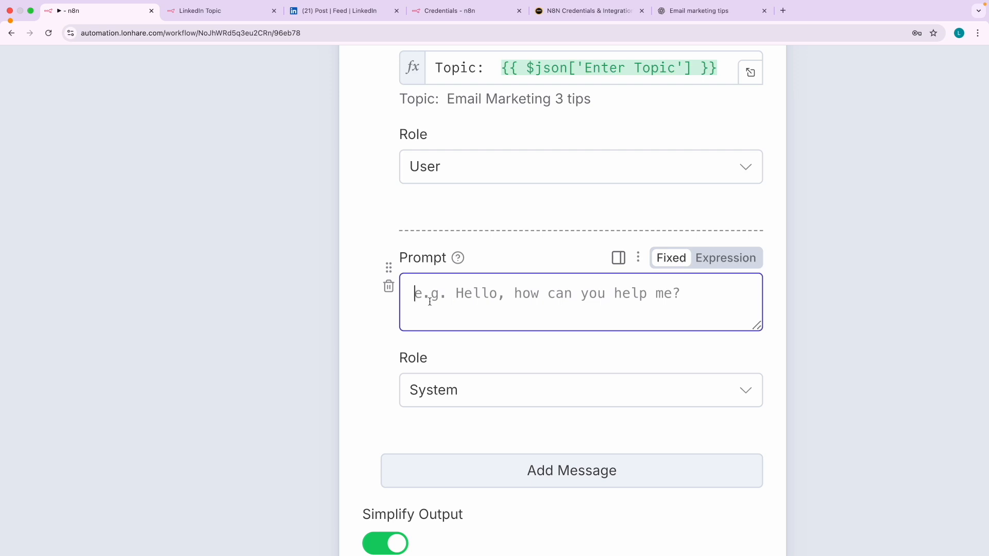
pyautogui.write('write a short engaging Linkedin ')
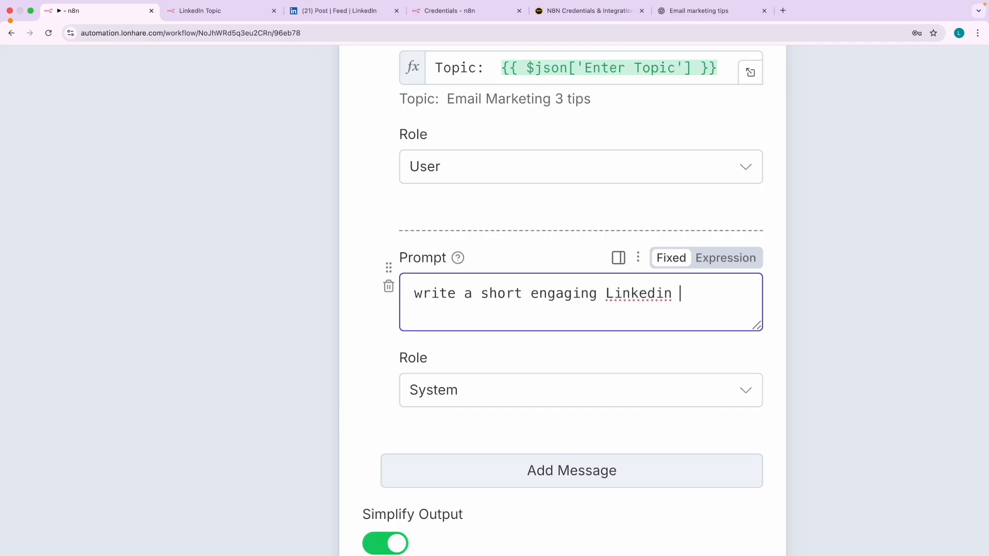
pyautogui.write('post')
pyautogui.write(' (1')
pyautogui.write('less than ')
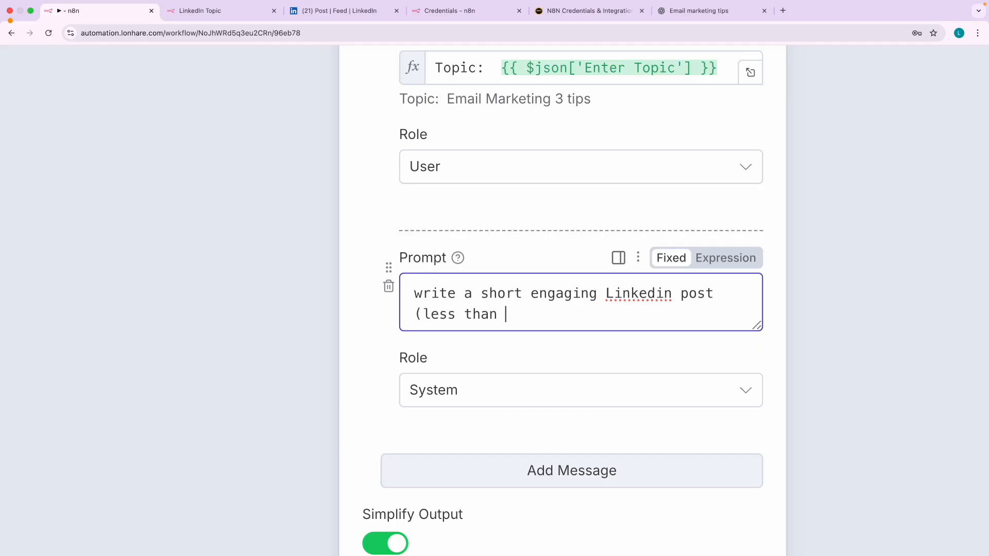
pyautogui.write('1 paragraph) abou tt the usee')
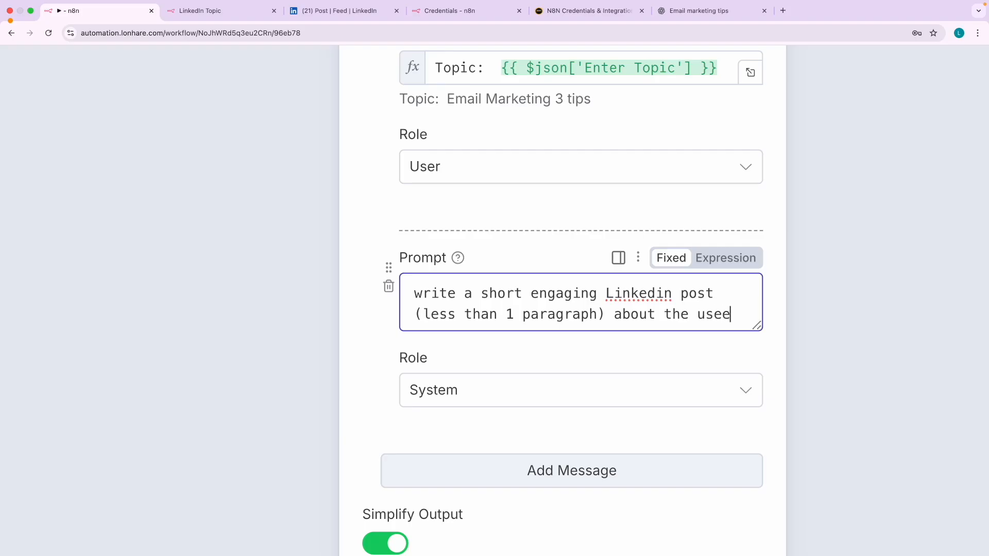
pyautogui.press('BackSpace')
pyautogui.press('BackSpace')
pyautogui.press('BackSpace')
pyautogui.press('BackSpace')
pyautogui.press('BackSpace')
pyautogui.press('BackSpace')
pyautogui.press('BackSpace')
pyautogui.press('BackSpace')
pyautogui.press('BackSpace')
pyautogui.press('BackSpace')
pyautogui.press('BackSpace')
pyautogui.write('on')
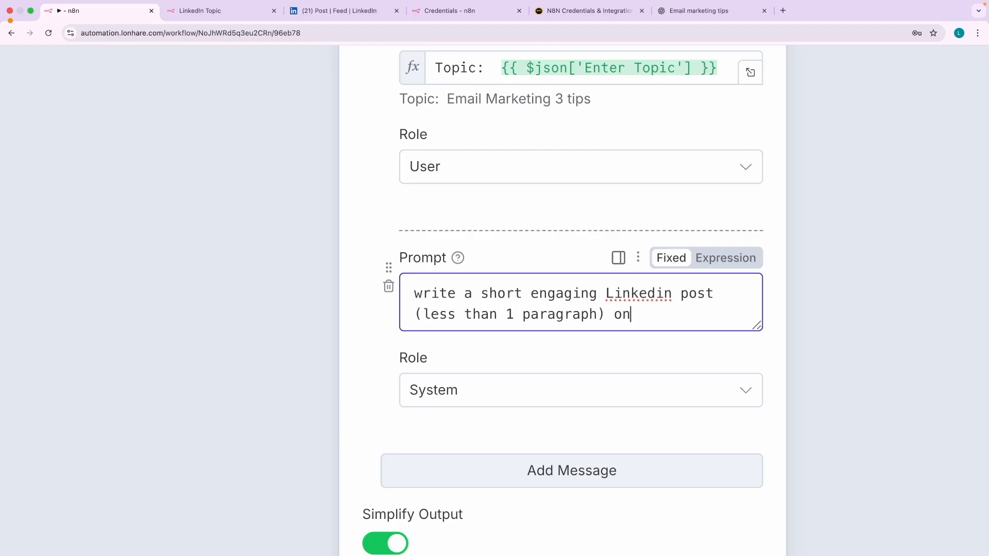
pyautogui.write(' user topic.')
pyautogui.click(508, 270)
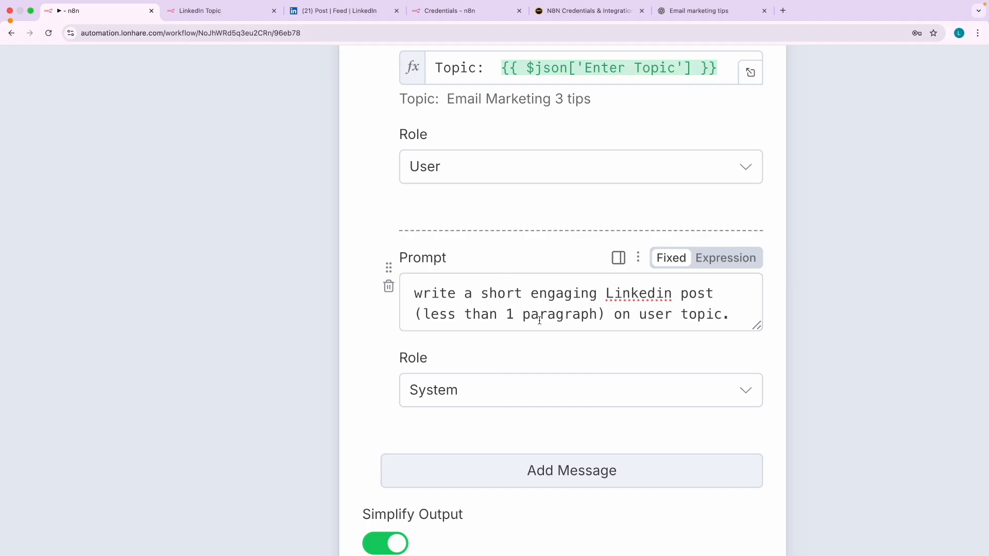
# - Review the System prompt wording by highlighting parts of it
pyautogui.scroll(3, 539, 320)
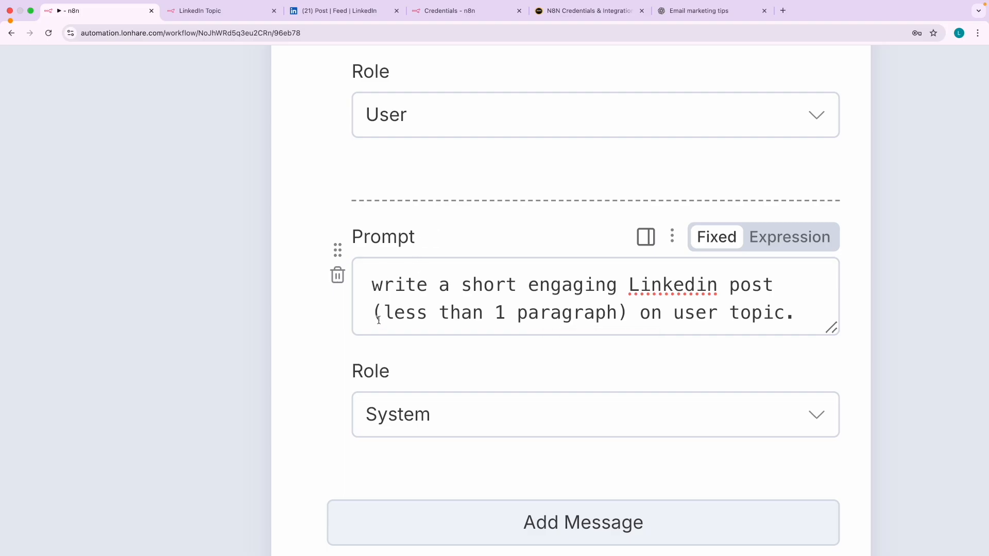
pyautogui.hscroll(2, 468, 294)
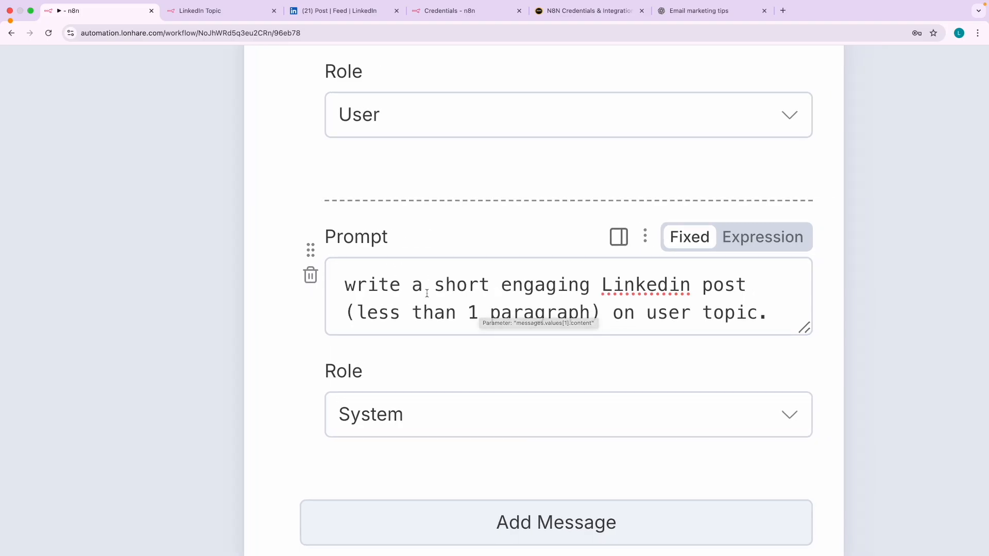
pyautogui.hscroll(3, 456, 306)
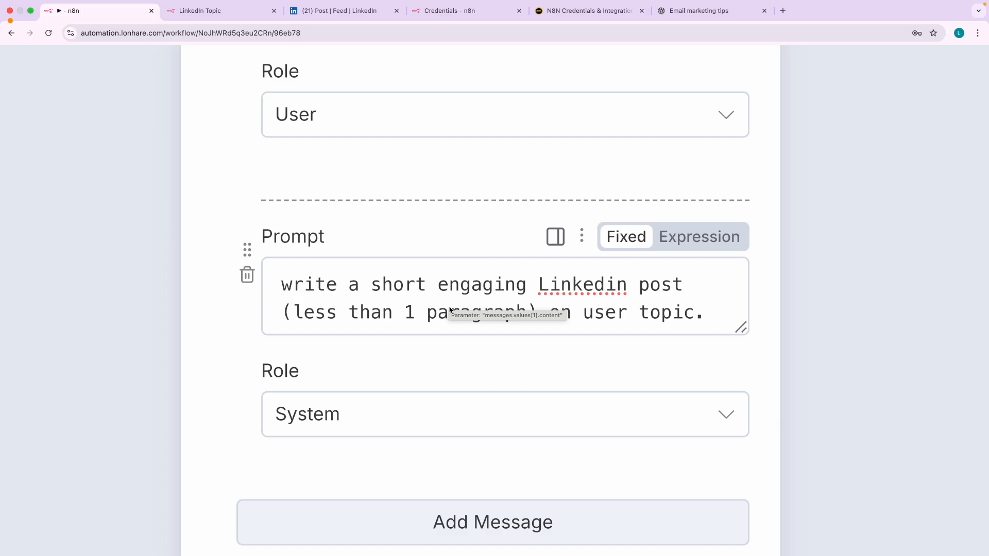
pyautogui.moveTo(382, 314); pyautogui.dragTo(688, 318)
pyautogui.click(581, 318)
pyautogui.scroll(5, 274, 249)
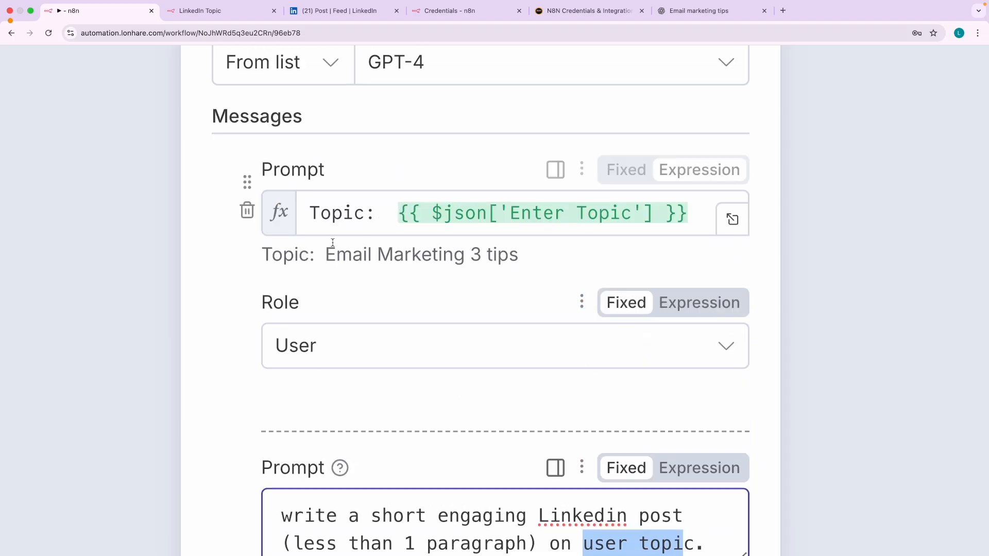
pyautogui.moveTo(274, 249); pyautogui.dragTo(314, 254)
pyautogui.scroll(-3, 419, 331)
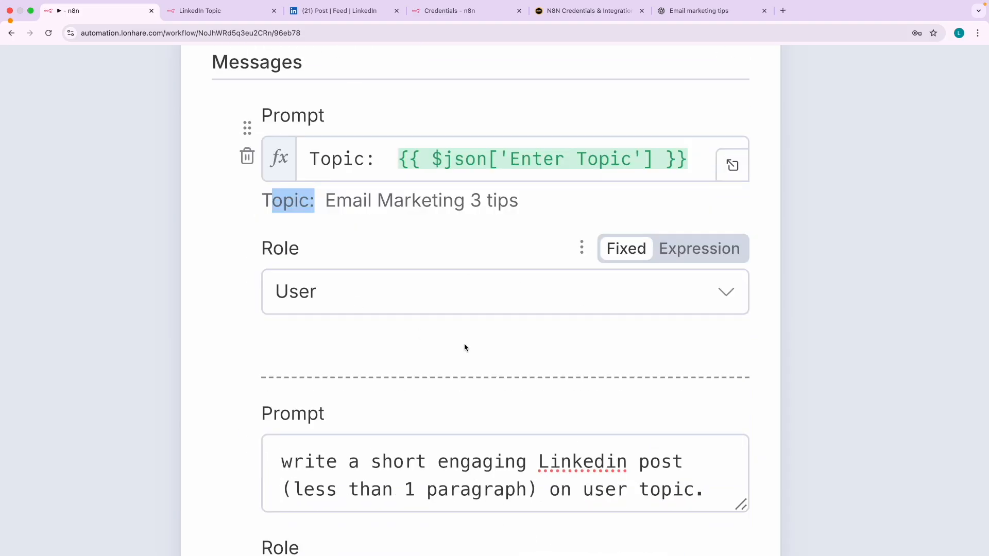
pyautogui.scroll(-3, 539, 395)
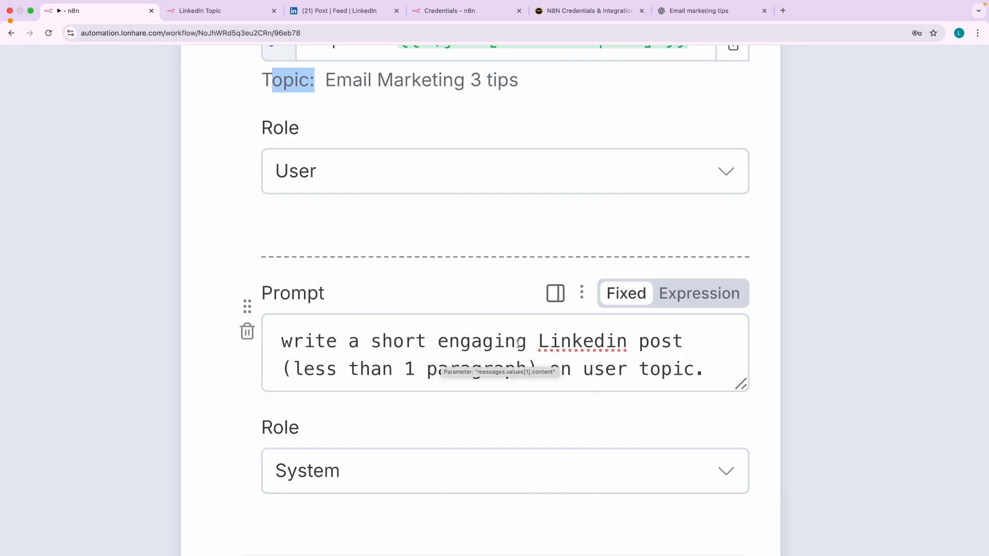
pyautogui.click(699, 343)
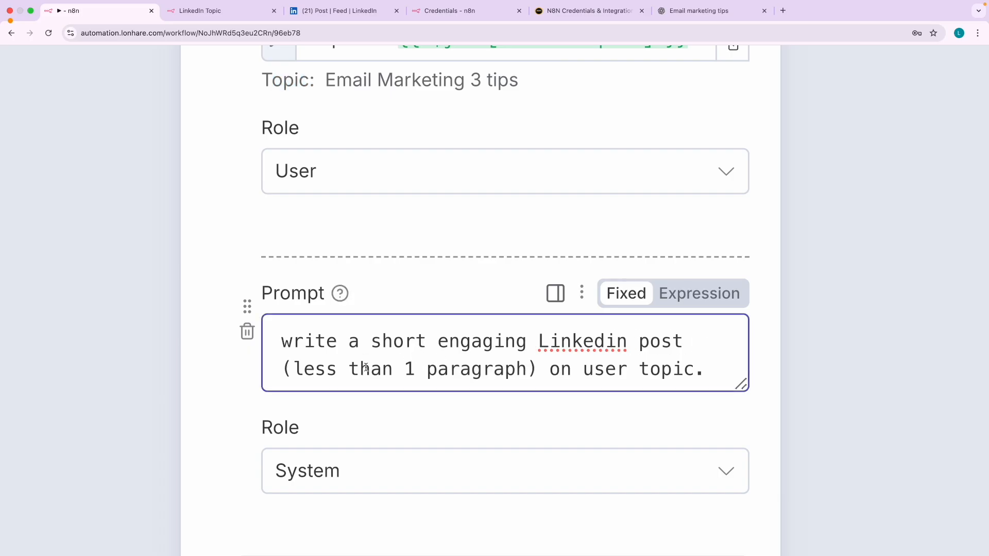
pyautogui.moveTo(367, 369); pyautogui.dragTo(489, 368)
pyautogui.click(267, 425)
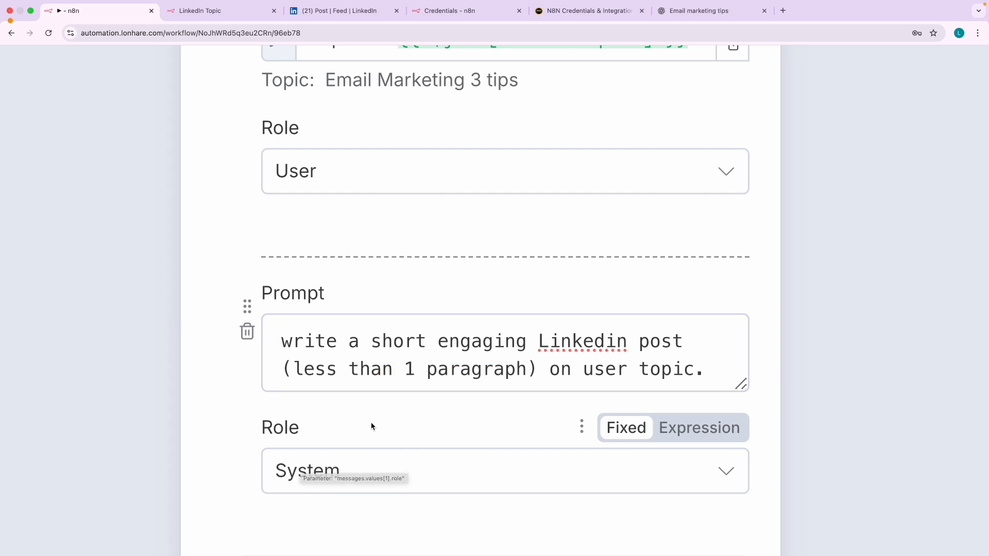
pyautogui.scroll(-5, 372, 427)
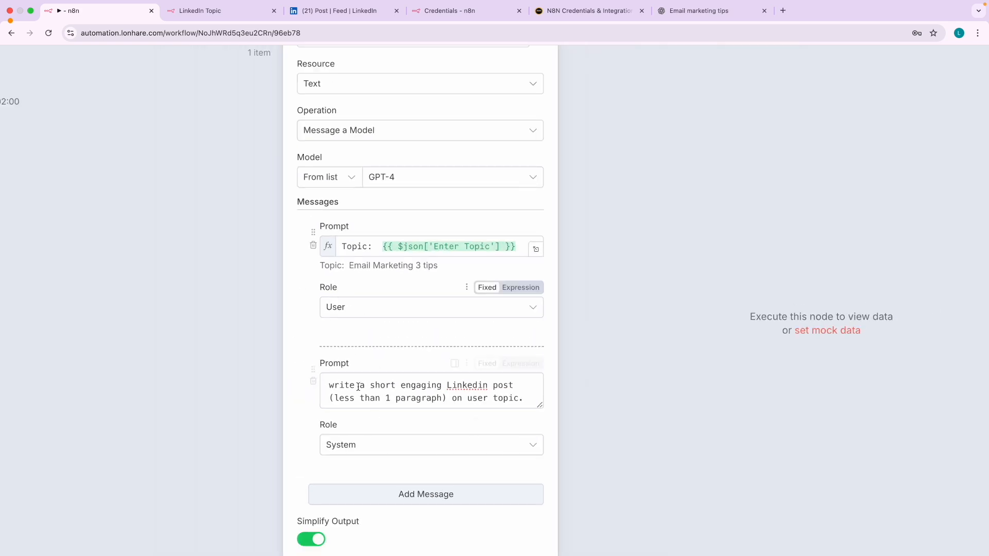
pyautogui.scroll(-3, 393, 331)
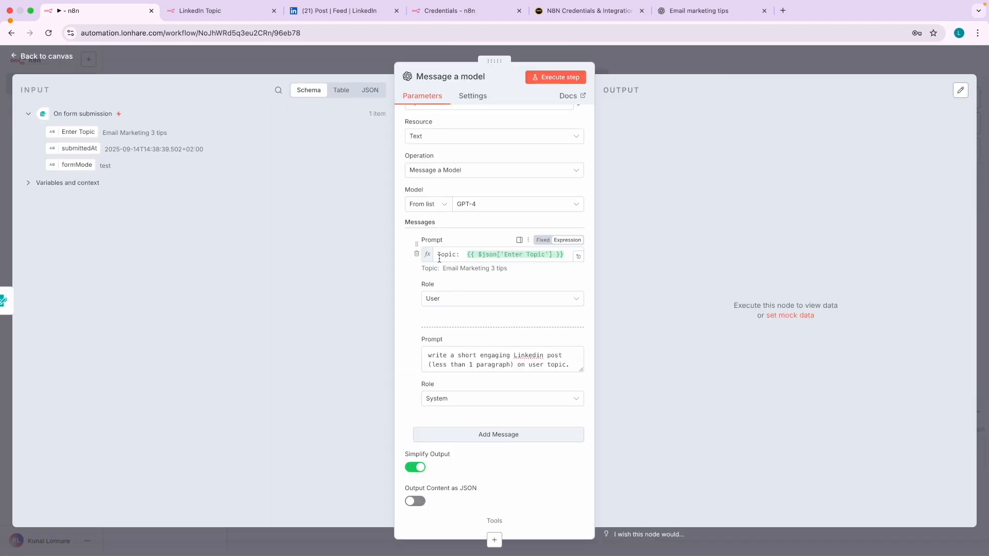
# - Close the node editor and advance the slides to the workflow diagram
pyautogui.click(60, 59)
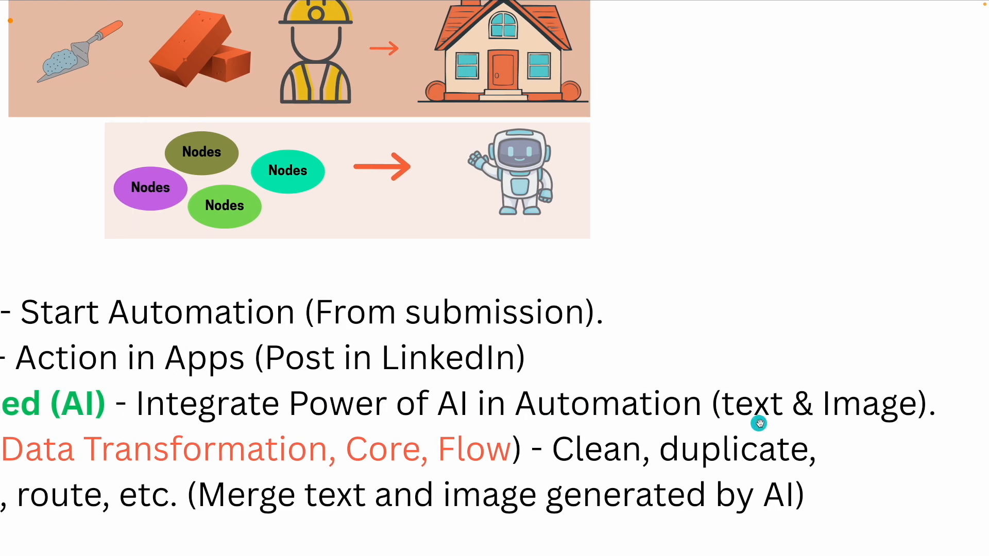
pyautogui.press('Right')
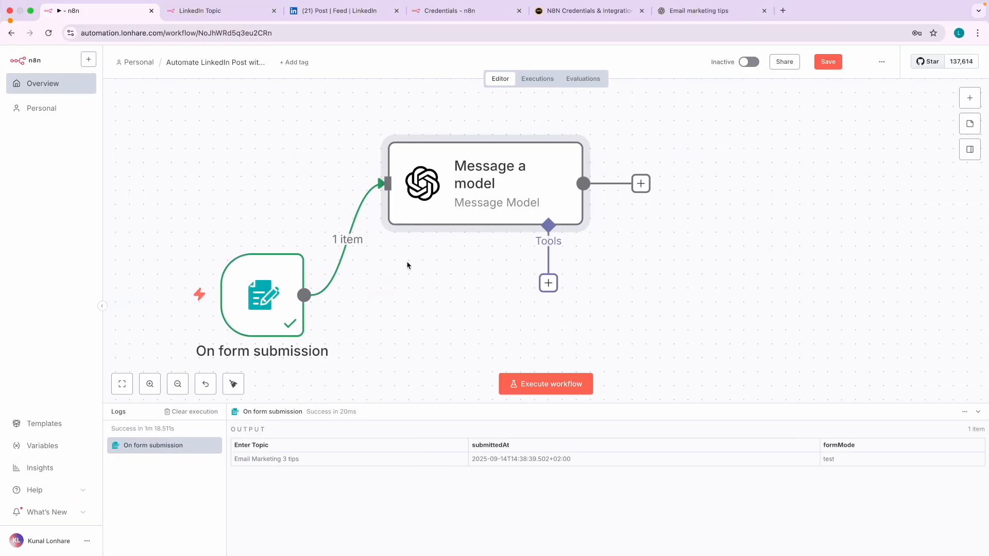
# - Run the Message a model step and open its details
pyautogui.moveTo(497, 137)
pyautogui.click(504, 120)
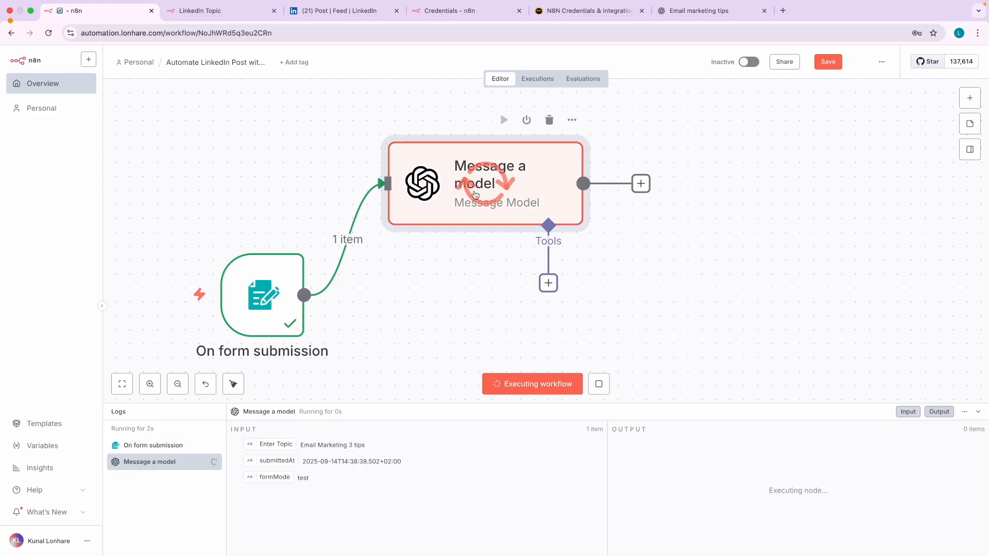
pyautogui.moveTo(289, 301)
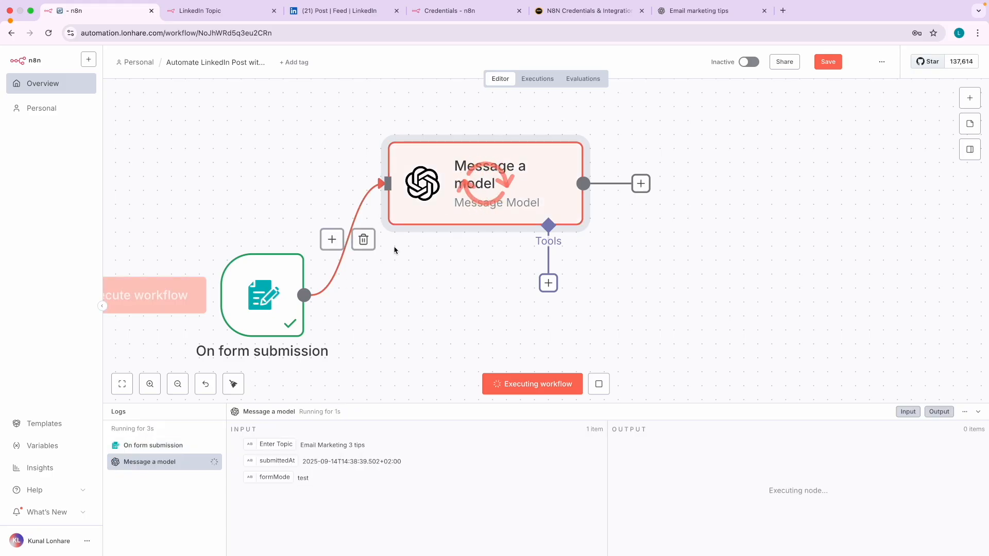
pyautogui.moveTo(483, 181)
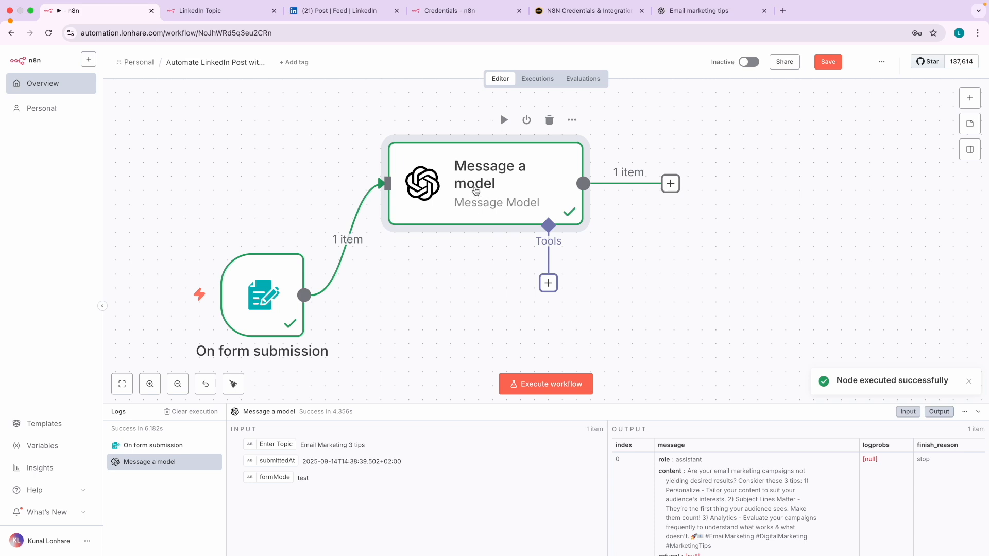
pyautogui.doubleClick(492, 187)
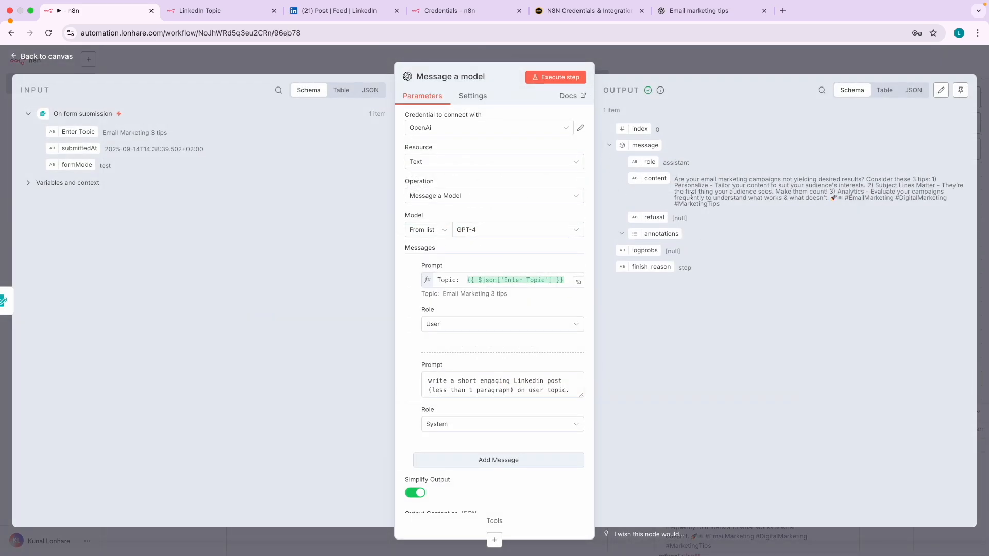
# - Read through the generated three-tip email marketing post, then go back to the canvas
pyautogui.scroll(5, 693, 195)
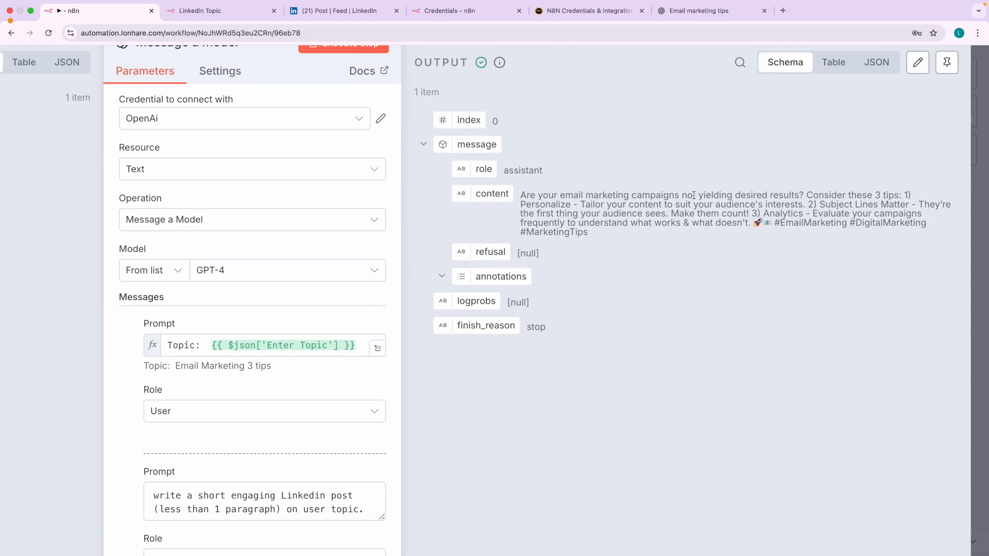
pyautogui.moveTo(523, 232); pyautogui.dragTo(590, 278)
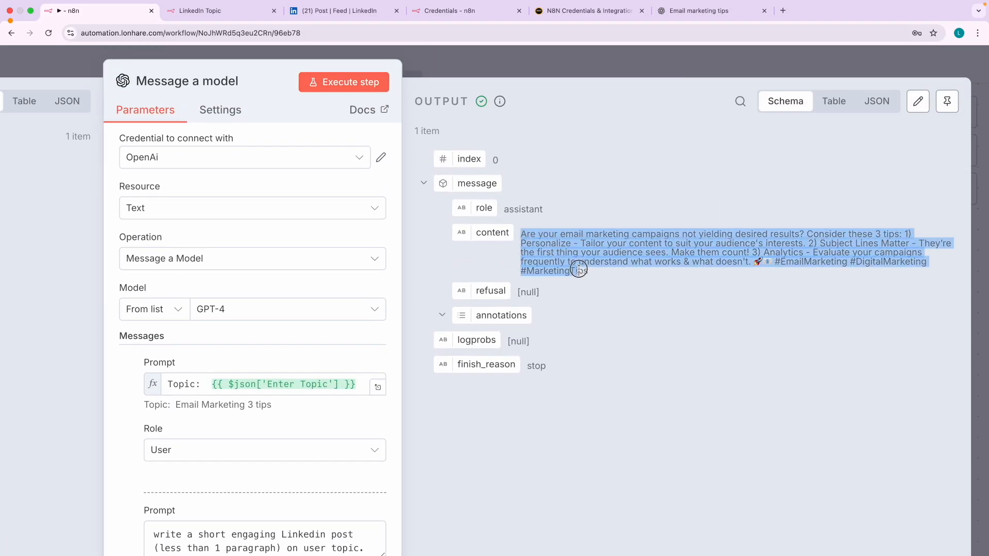
pyautogui.scroll(5, 639, 281)
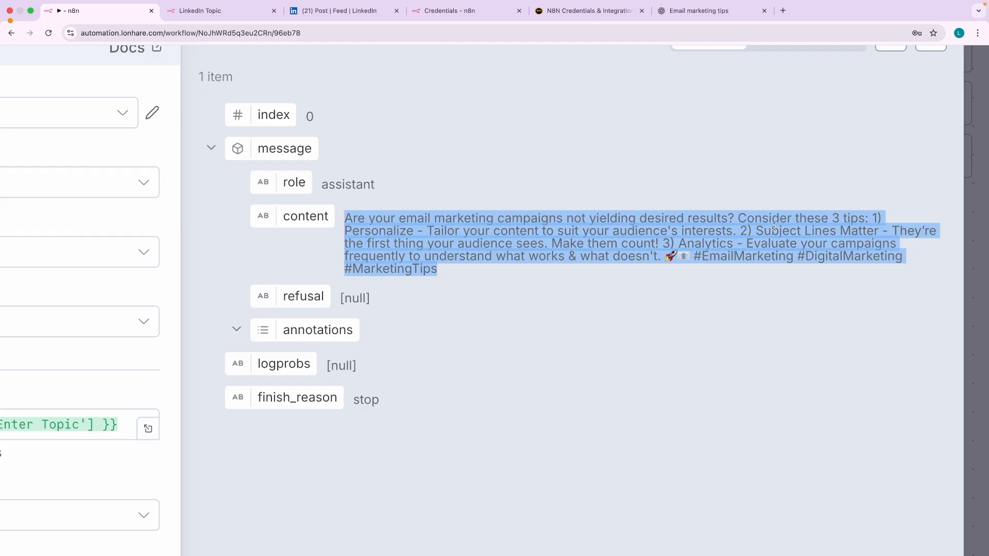
pyautogui.click(775, 259)
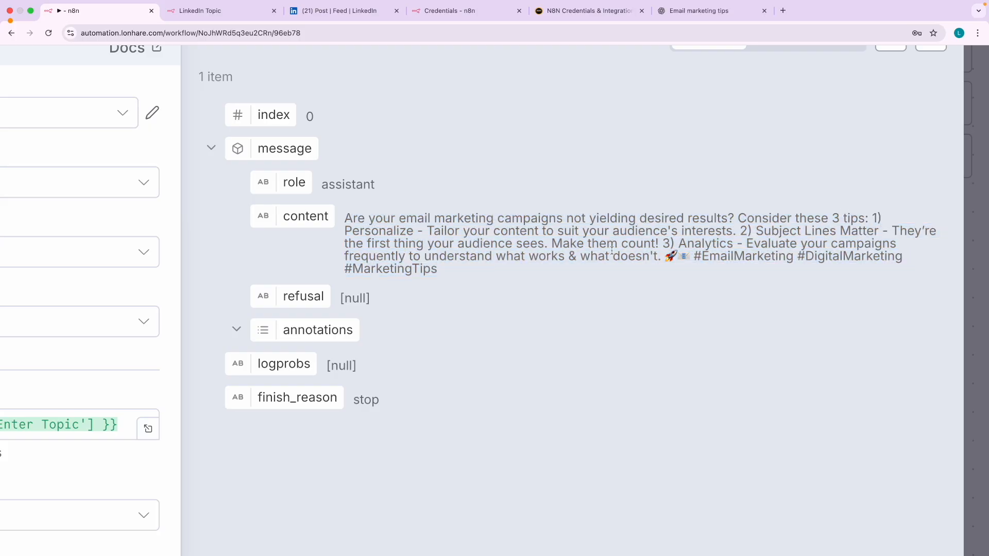
pyautogui.scroll(-5, 592, 252)
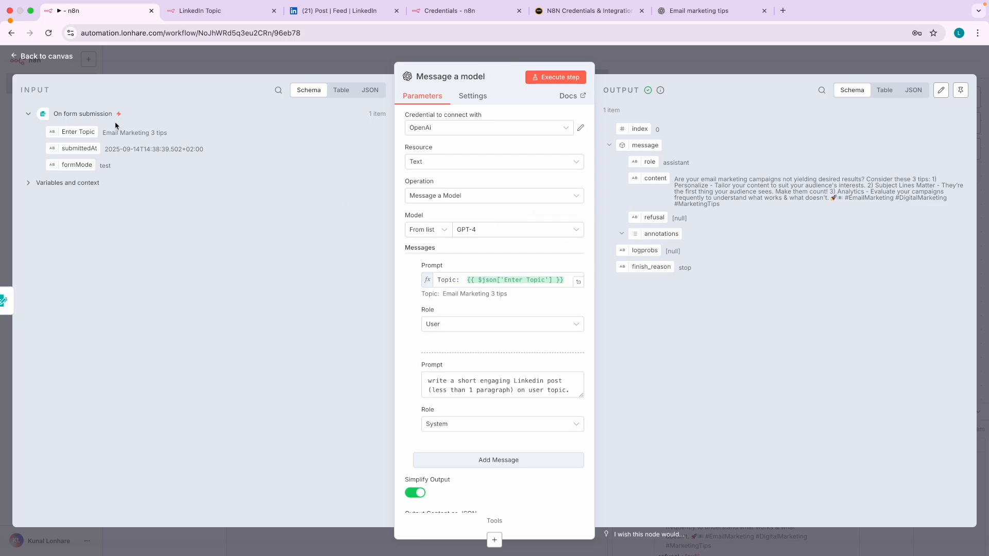
pyautogui.click(63, 64)
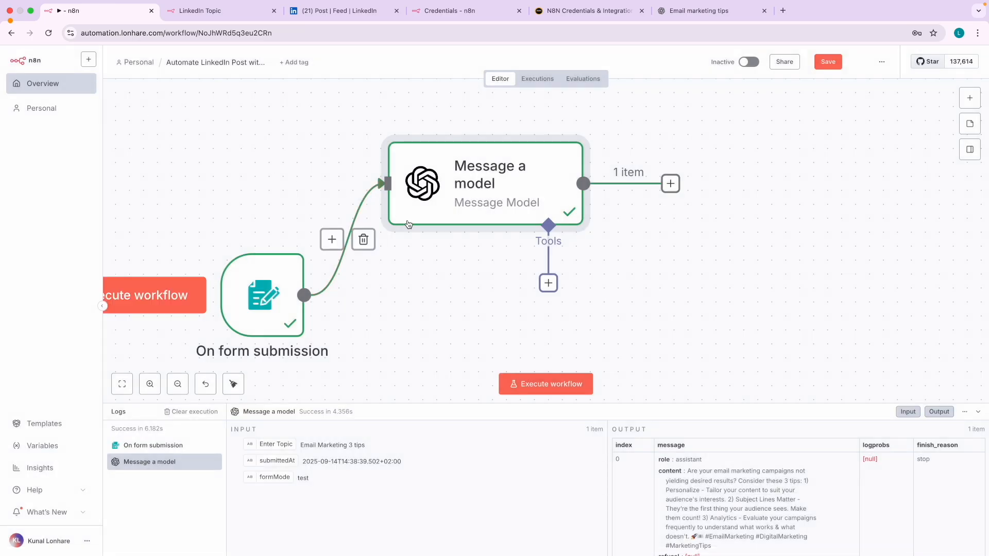
pyautogui.scroll(-2, 458, 267)
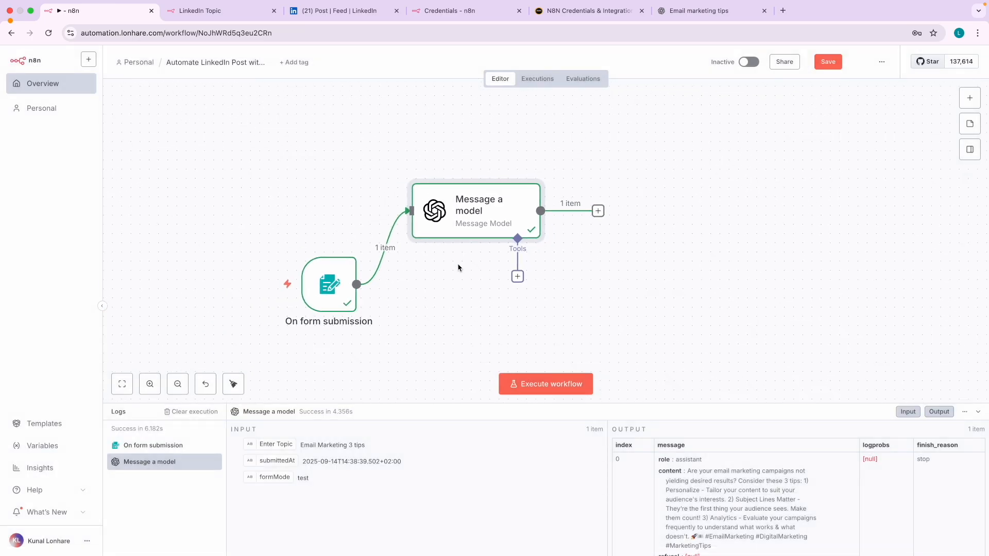
pyautogui.moveTo(326, 244)
pyautogui.mouseDown()
pyautogui.moveTo(257, 317)
pyautogui.moveTo(382, 317)
pyautogui.moveTo(301, 248)
pyautogui.moveTo(354, 179)
pyautogui.moveTo(394, 185)
pyautogui.moveTo(385, 189)
pyautogui.mouseUp()
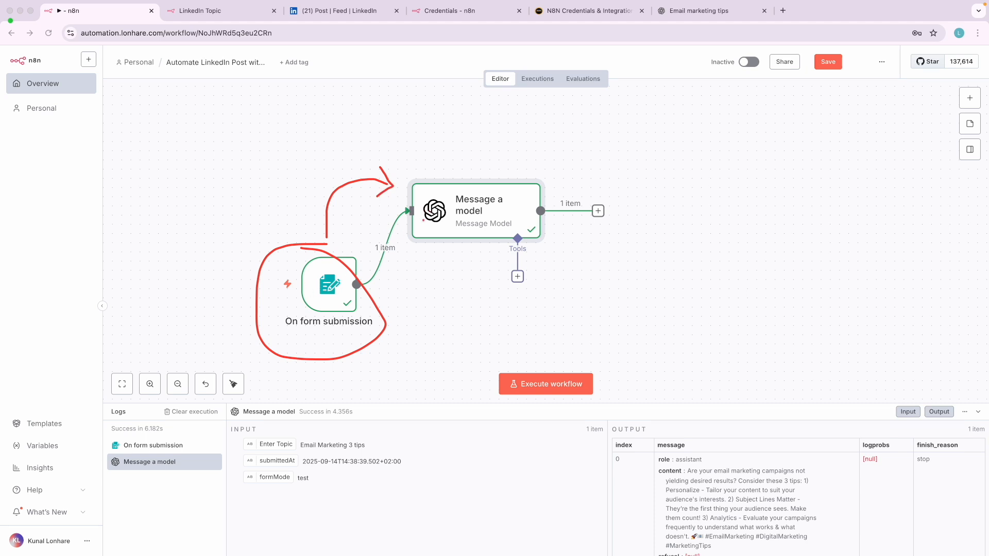
pyautogui.moveTo(449, 142)
pyautogui.mouseDown()
pyautogui.moveTo(456, 181)
pyautogui.moveTo(470, 163)
pyautogui.mouseUp()
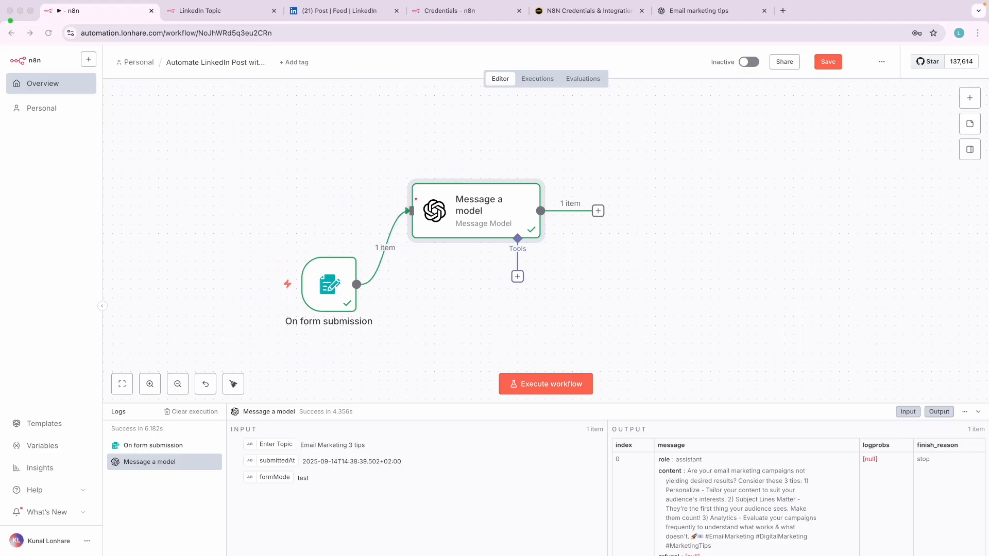
pyautogui.doubleClick(329, 282)
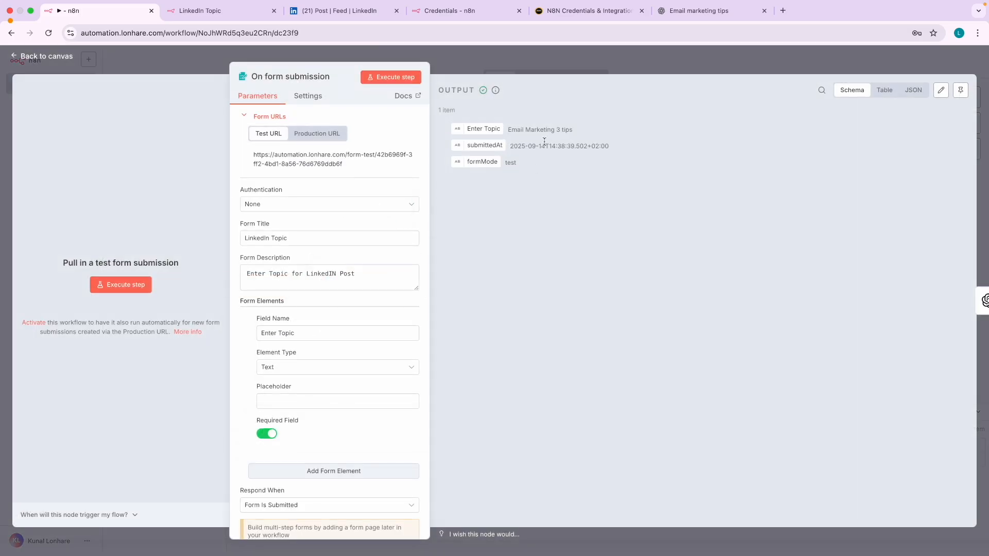
pyautogui.scroll(5, 521, 139)
pyautogui.moveTo(511, 130); pyautogui.dragTo(554, 131)
pyautogui.scroll(-5, 581, 125)
pyautogui.click(46, 56)
pyautogui.click(469, 212)
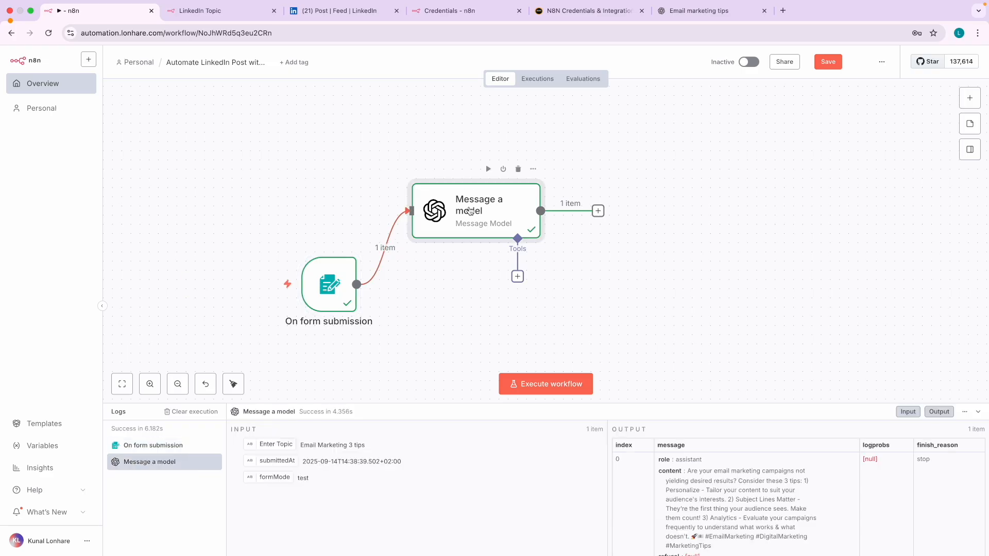
# - Reopen Message a model to inspect its GPT-4 settings, both messages and generated LinkedIn post
pyautogui.doubleClick(470, 211)
pyautogui.scroll(5, 72, 148)
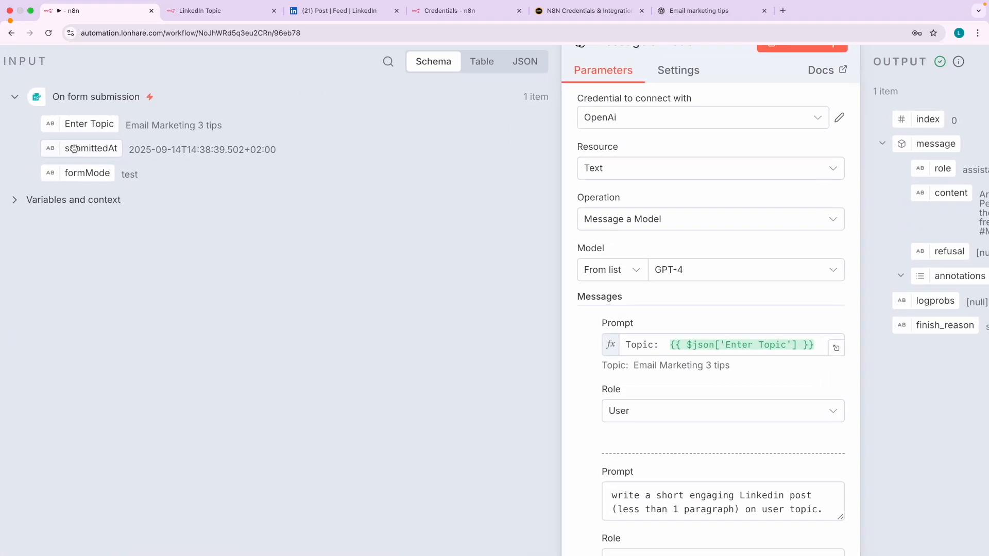
pyautogui.scroll(-5, 74, 149)
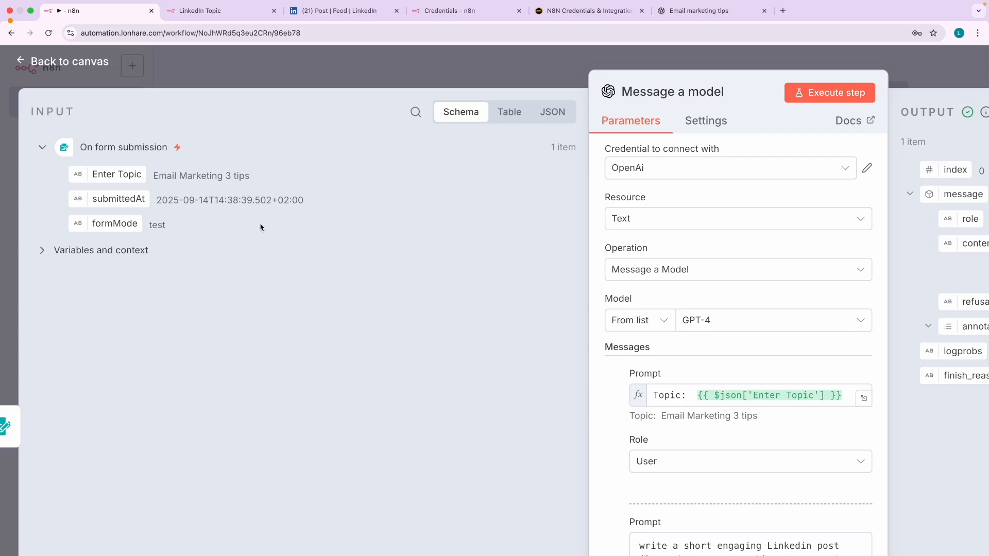
pyautogui.scroll(-5, 260, 227)
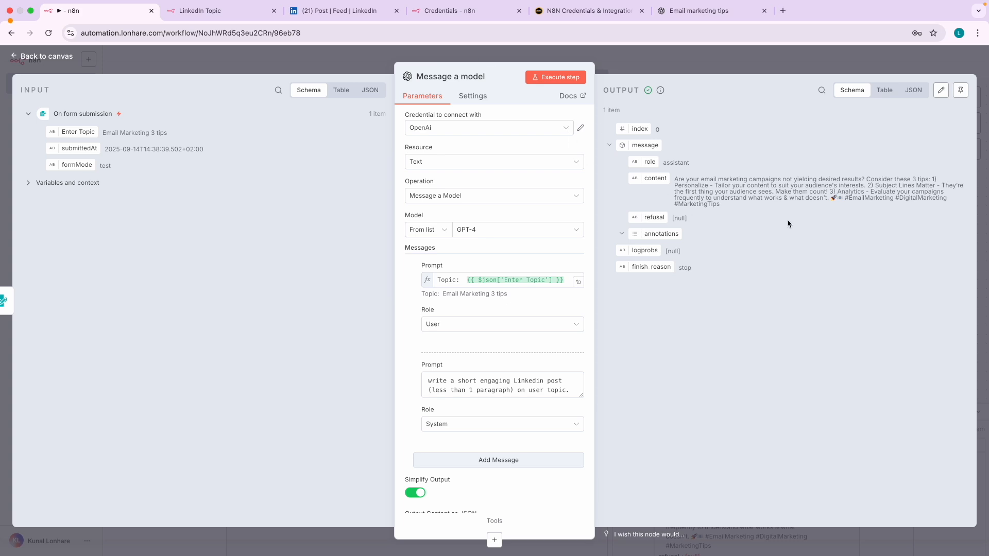
pyautogui.scroll(3, 787, 223)
pyautogui.scroll(5, 787, 224)
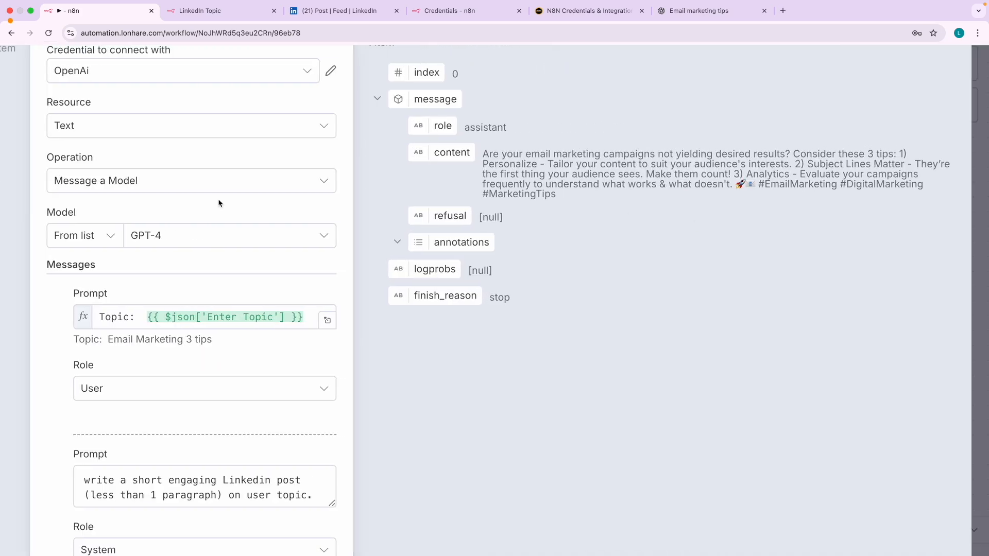
pyautogui.scroll(3, 320, 189)
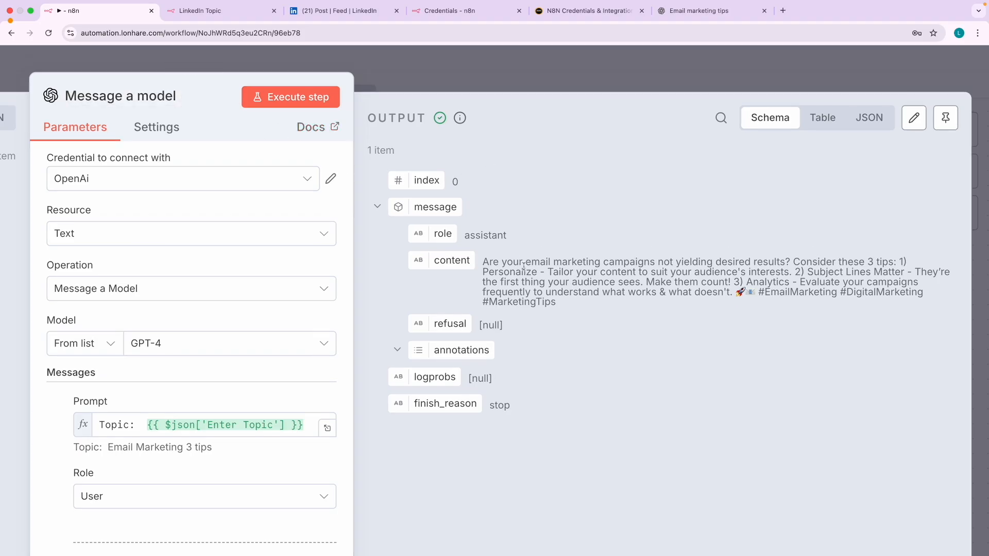
pyautogui.moveTo(490, 259); pyautogui.dragTo(562, 306)
pyautogui.press('super+minus')
pyautogui.press('super+minus')
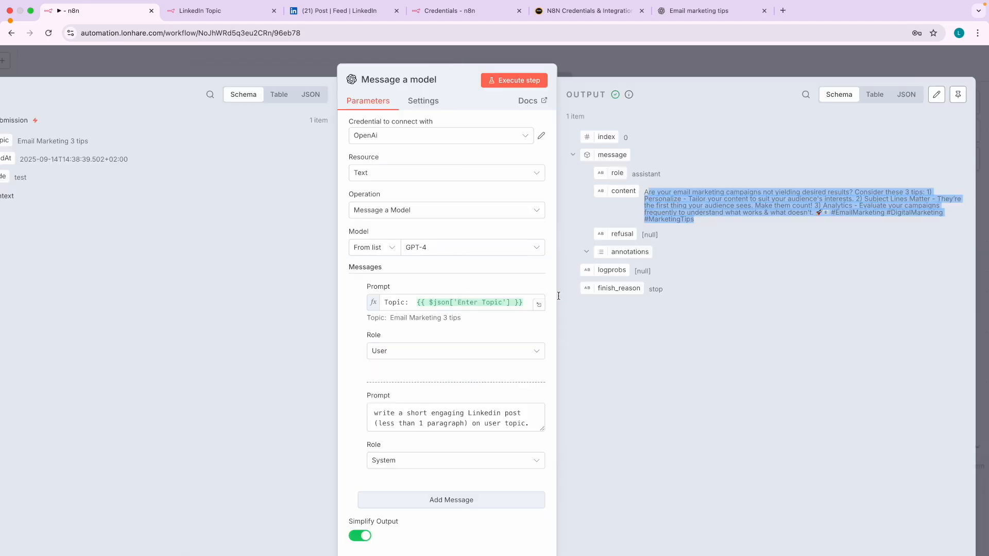
pyautogui.click(398, 79)
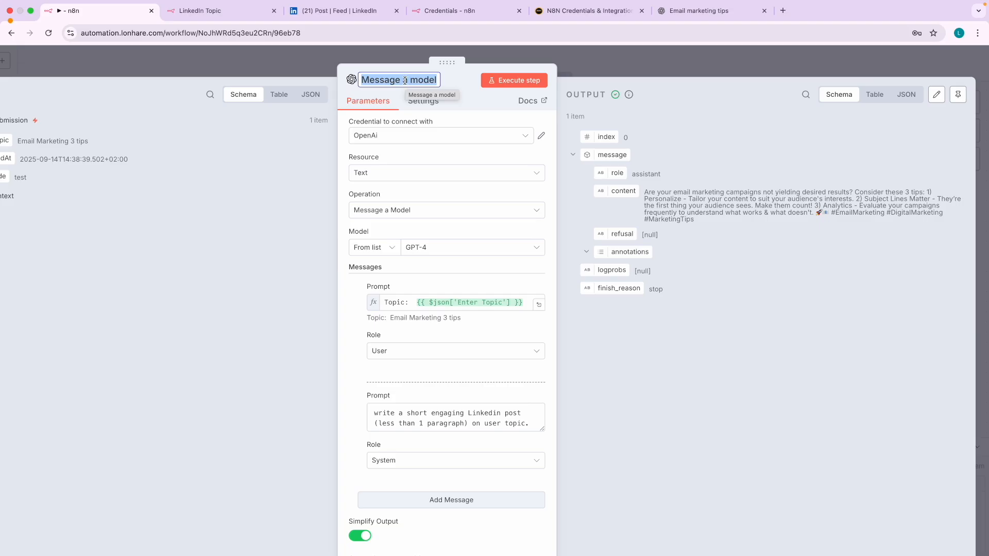
# - Rename the node to 'Generate Post Text' and return to the canvas
pyautogui.write('G')
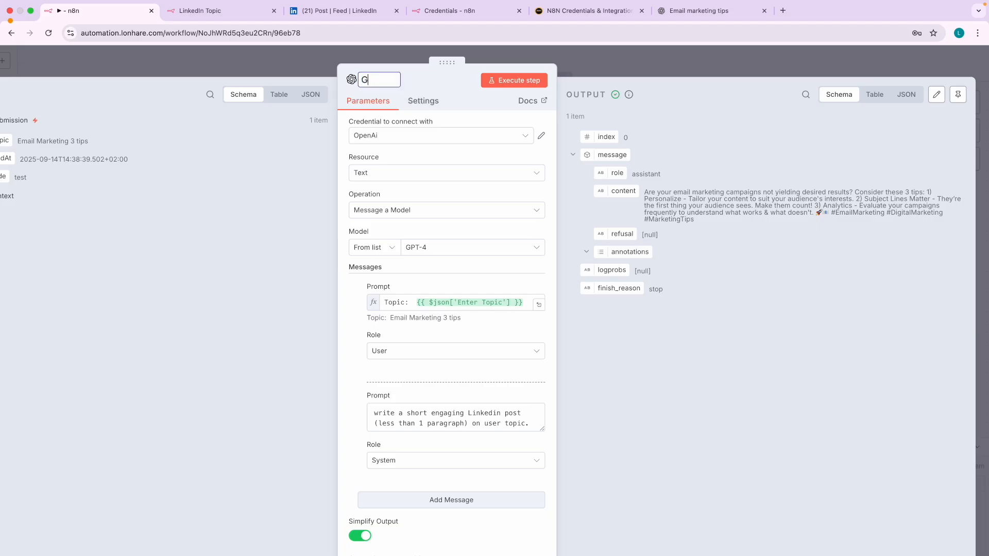
pyautogui.write('enerate')
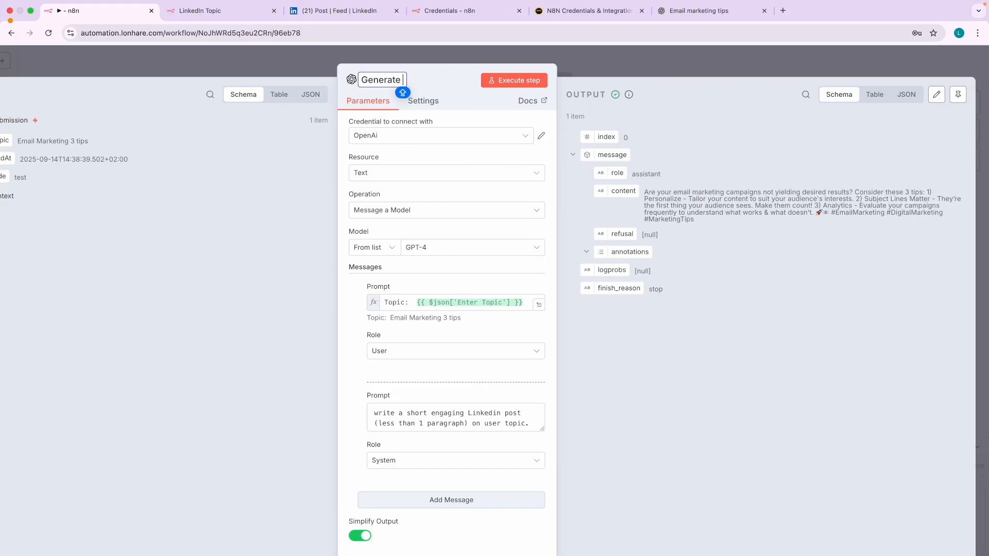
pyautogui.write('Post Tect')
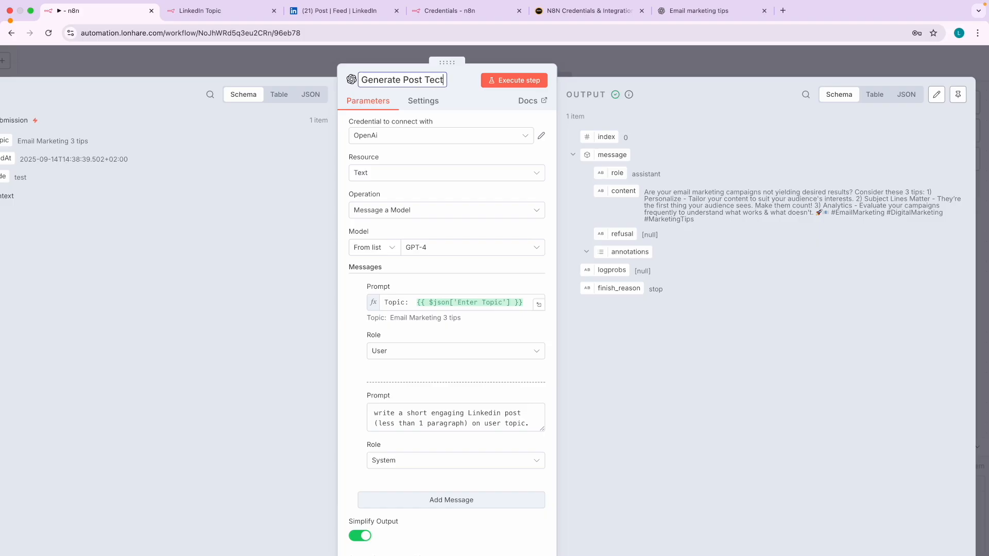
pyautogui.press('BackSpace')
pyautogui.press('BackSpace')
pyautogui.write('xt')
pyautogui.click(258, 226)
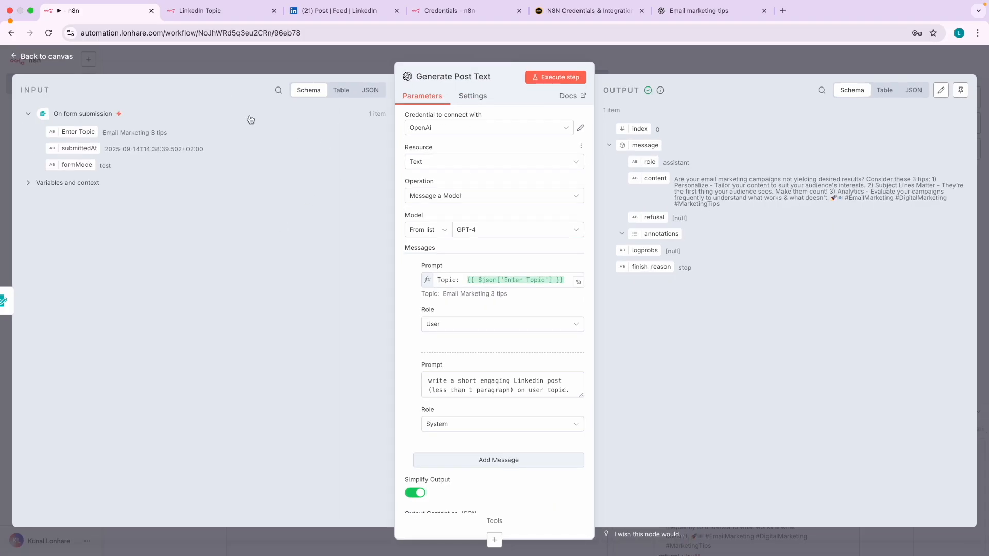
pyautogui.click(56, 58)
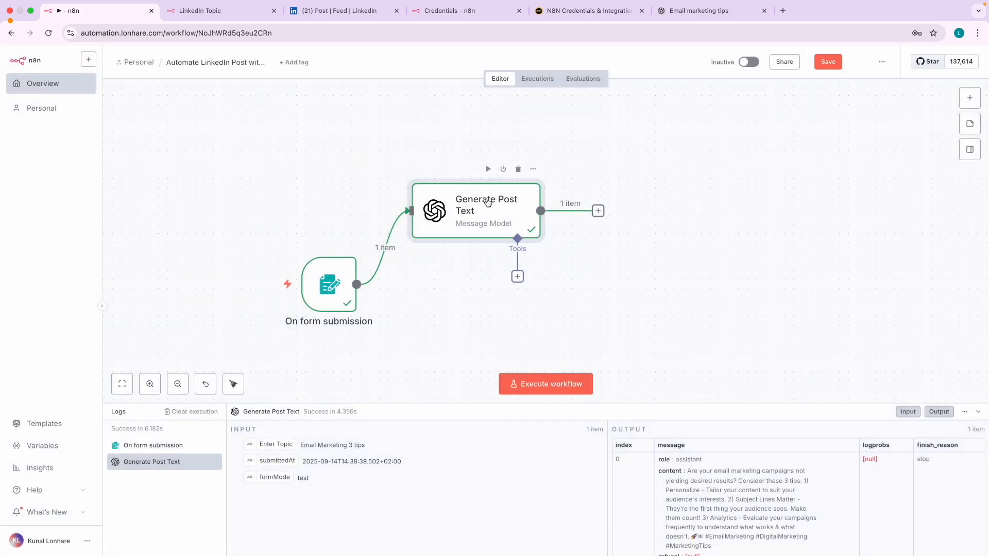
# - Briefly inspect the On form submission node, then bring up the add-node panel
pyautogui.scroll(2, 489, 204)
pyautogui.scroll(-5, 484, 206)
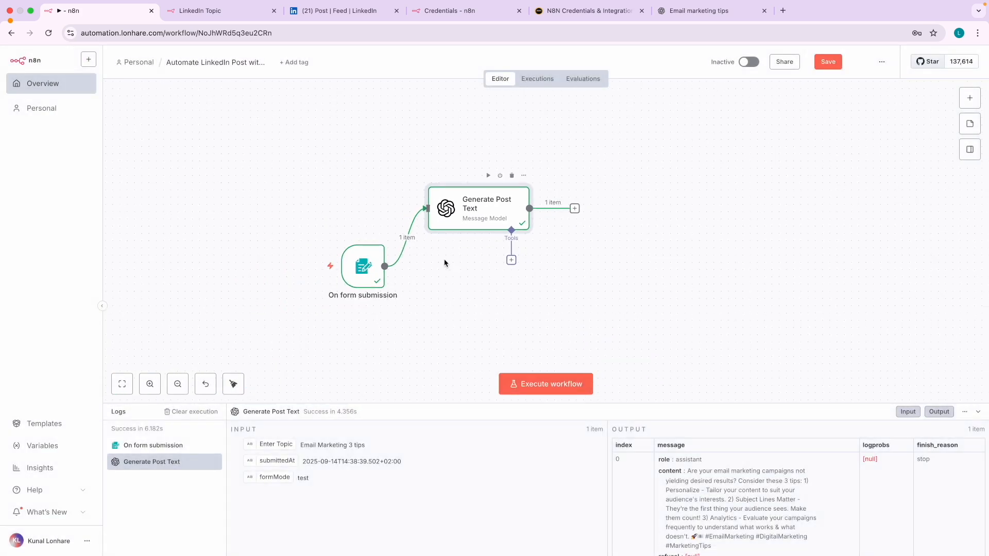
pyautogui.doubleClick(350, 253)
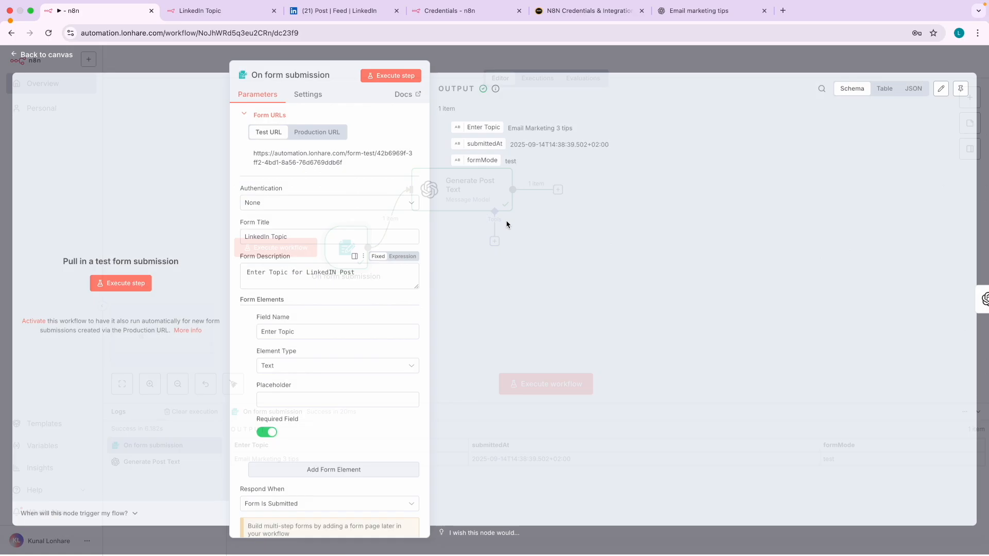
pyautogui.scroll(3, 545, 130)
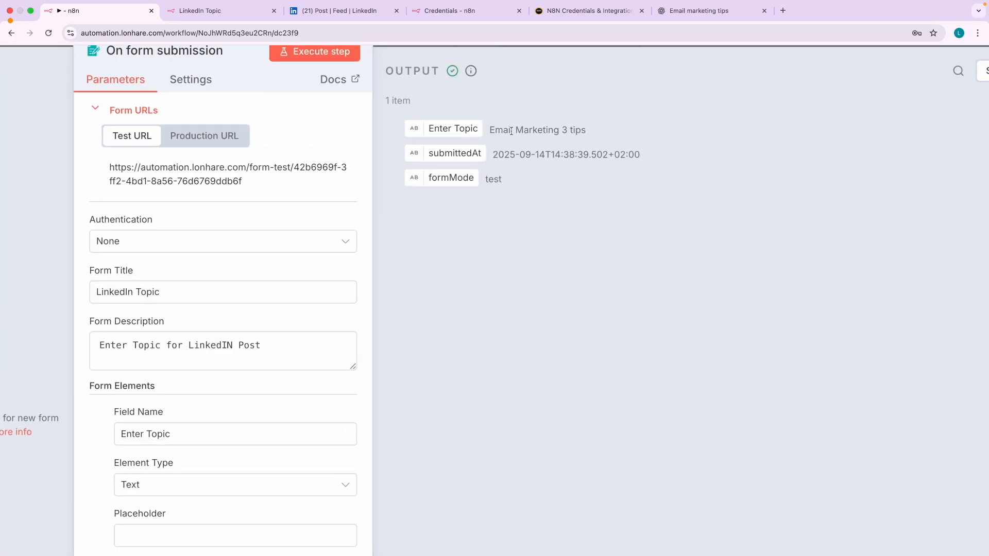
pyautogui.scroll(-3, 527, 142)
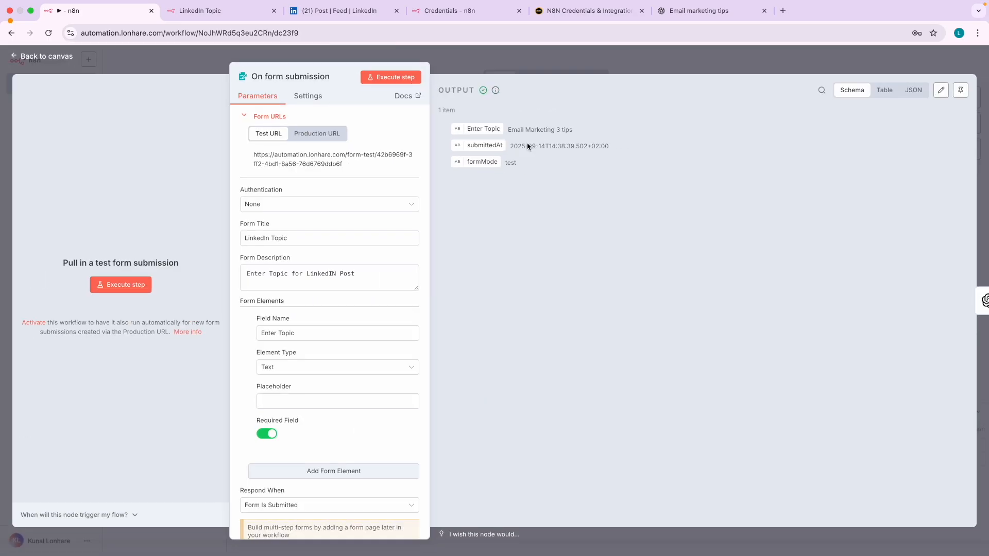
pyautogui.click(60, 57)
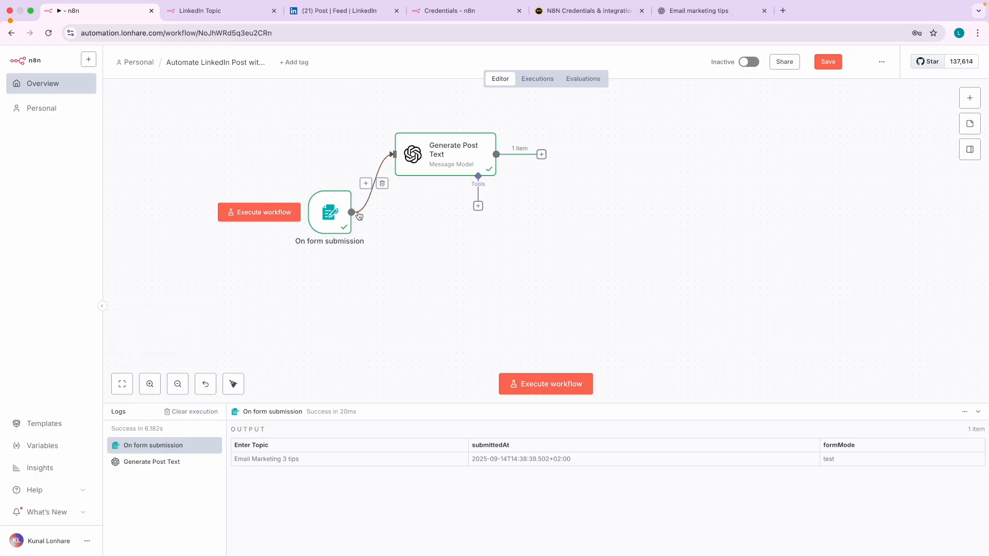
pyautogui.click(970, 98)
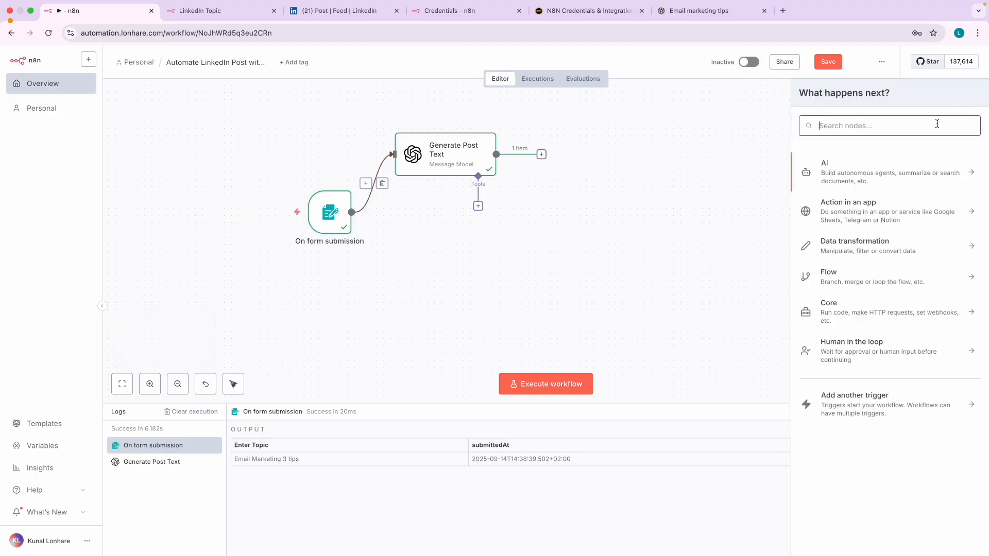
# - Add an OpenAI Generate an image node and place it below Generate Post Text
pyautogui.click(863, 177)
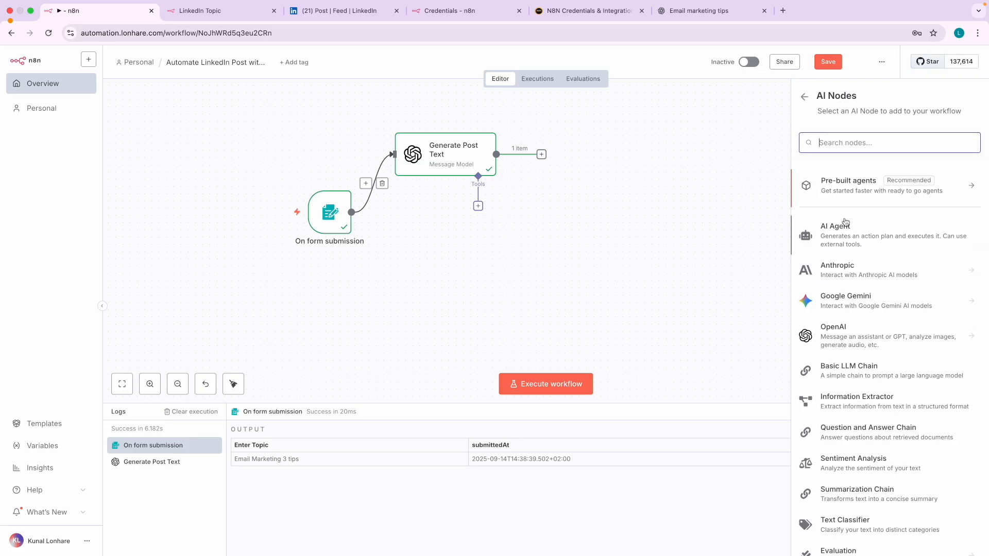
pyautogui.scroll(-2, 864, 319)
pyautogui.click(860, 283)
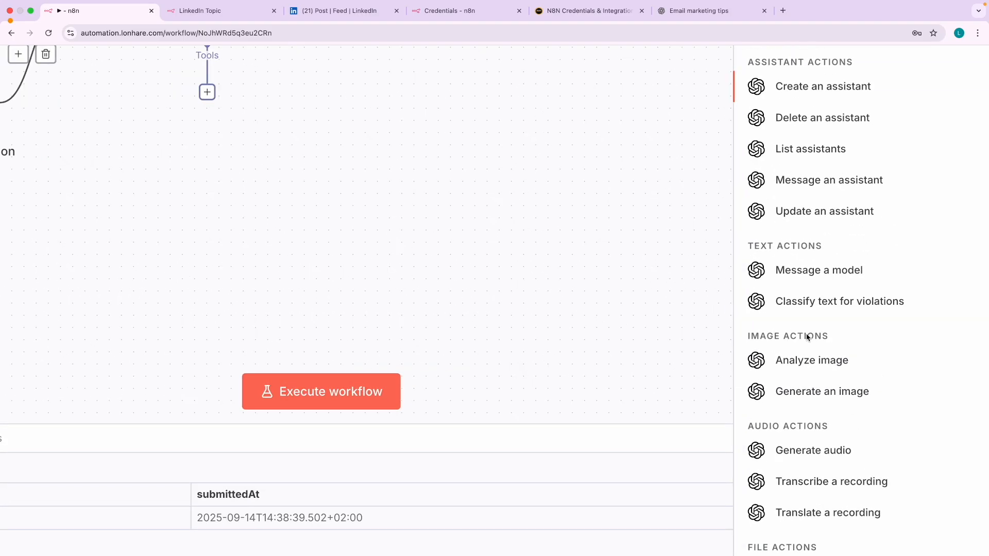
pyautogui.click(834, 393)
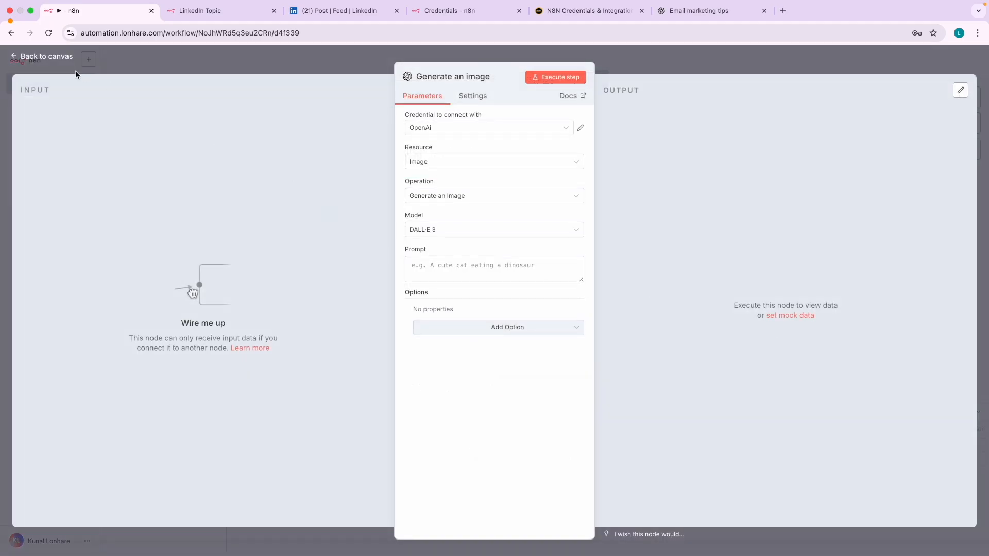
pyautogui.click(58, 61)
pyautogui.moveTo(407, 304); pyautogui.dragTo(443, 268)
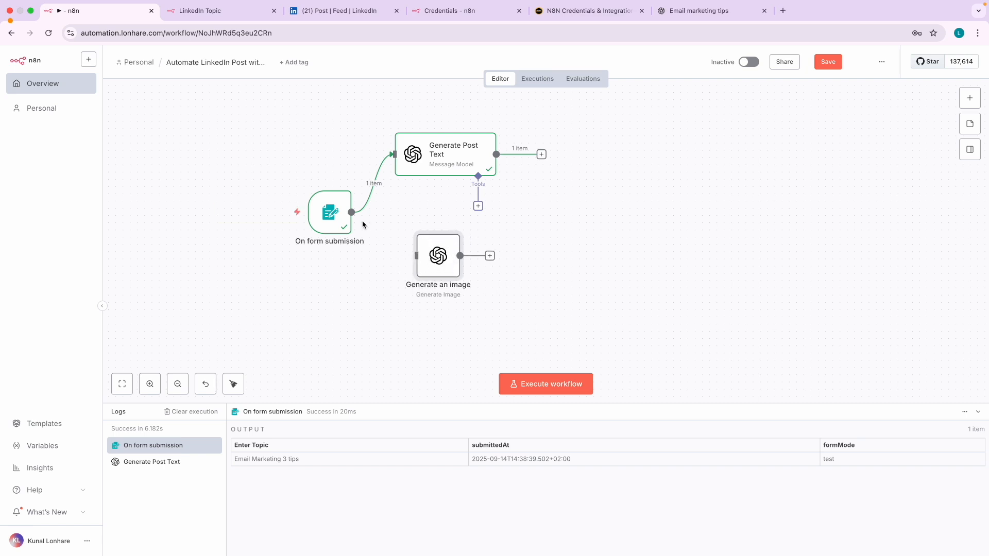
# - Wire On form submission into Generate an image and open the image node's settings
pyautogui.moveTo(351, 212); pyautogui.dragTo(369, 226)
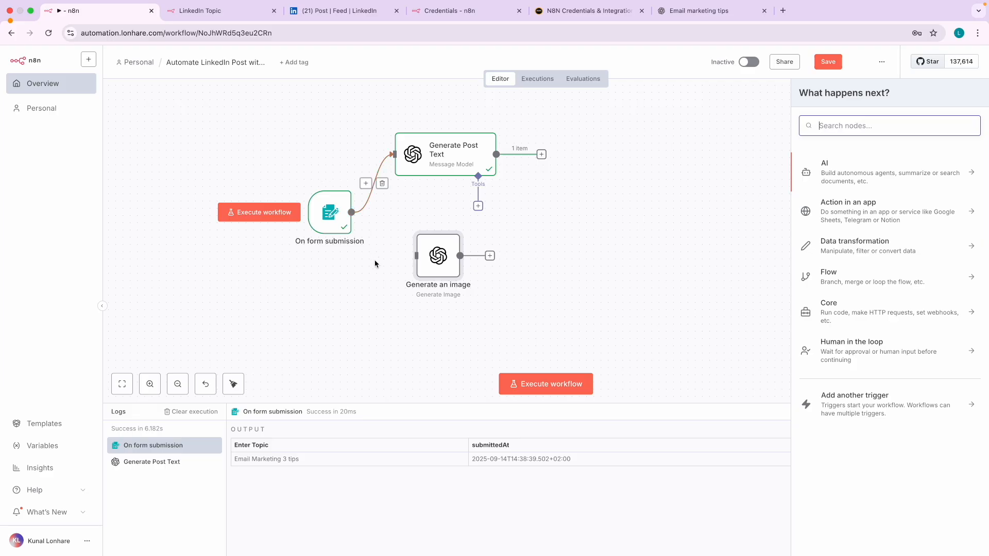
pyautogui.click(376, 275)
pyautogui.scroll(5, 359, 217)
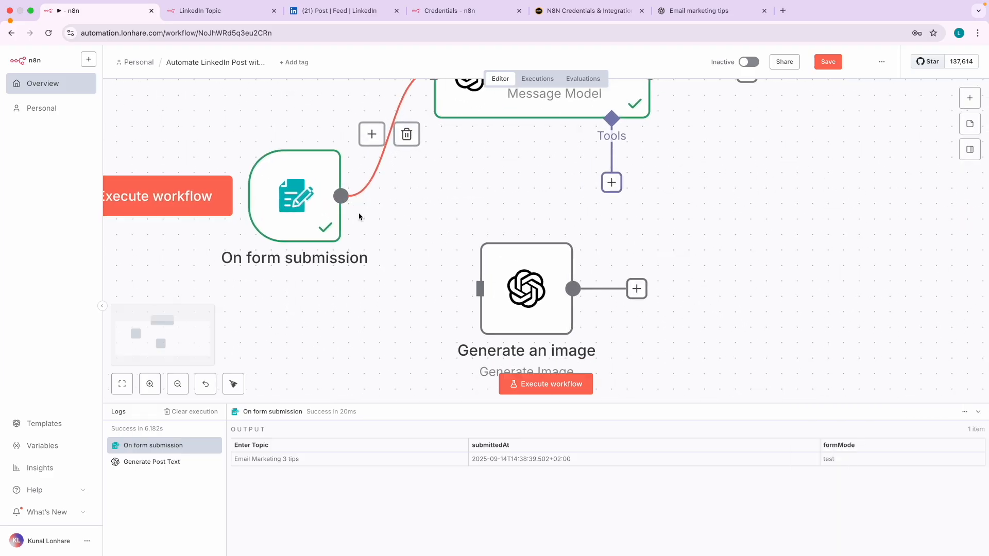
pyautogui.scroll(-1, 359, 216)
pyautogui.moveTo(341, 177); pyautogui.dragTo(456, 275)
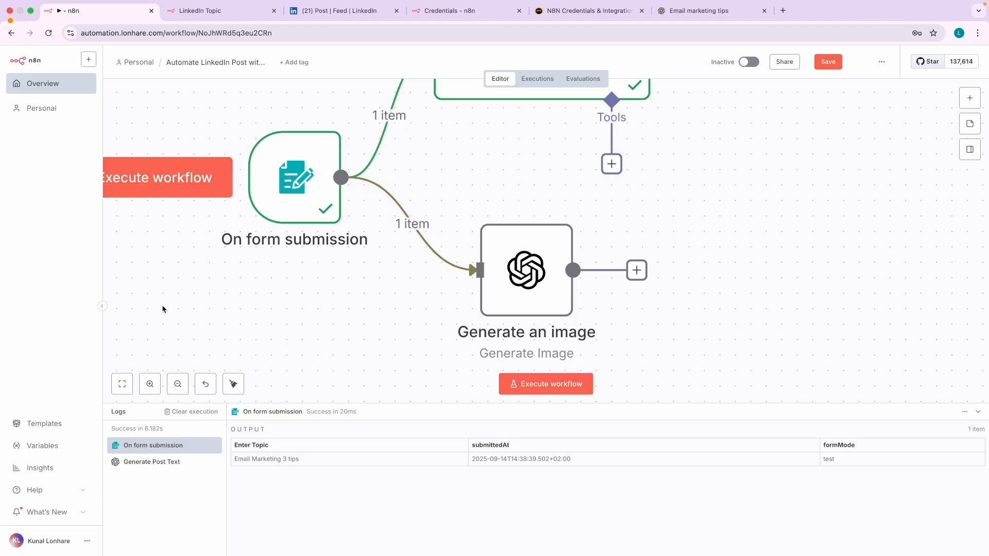
pyautogui.scroll(-5, 306, 279)
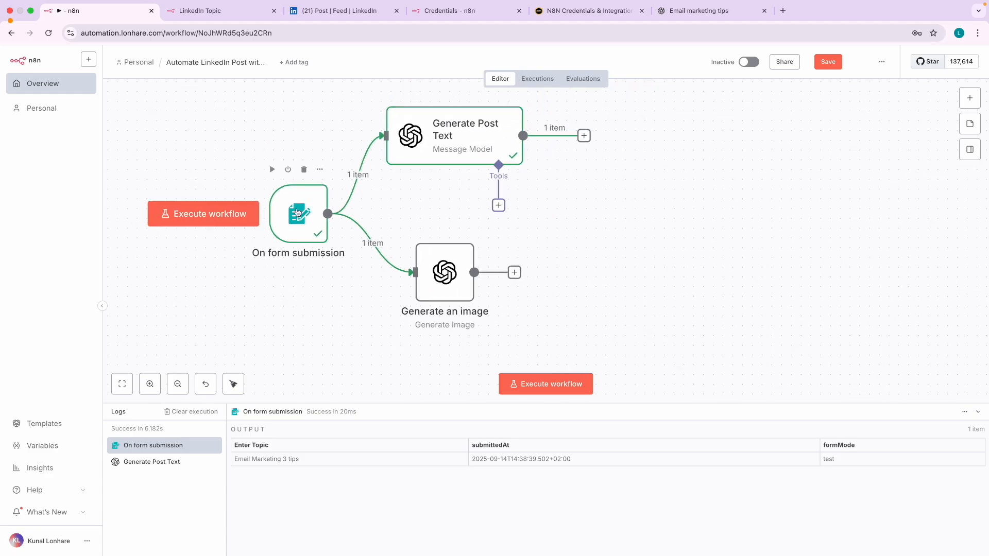
pyautogui.doubleClick(442, 277)
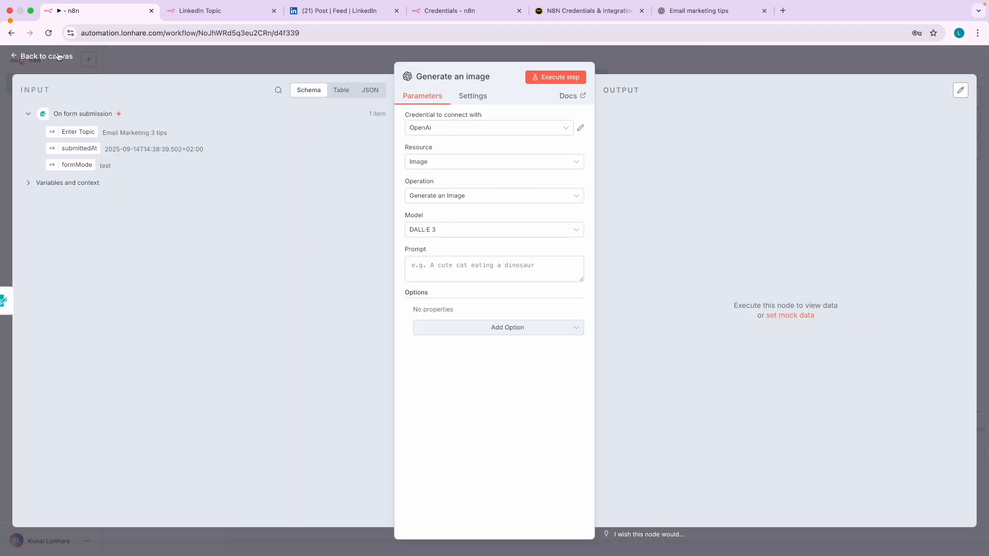
pyautogui.click(61, 54)
pyautogui.click(383, 243)
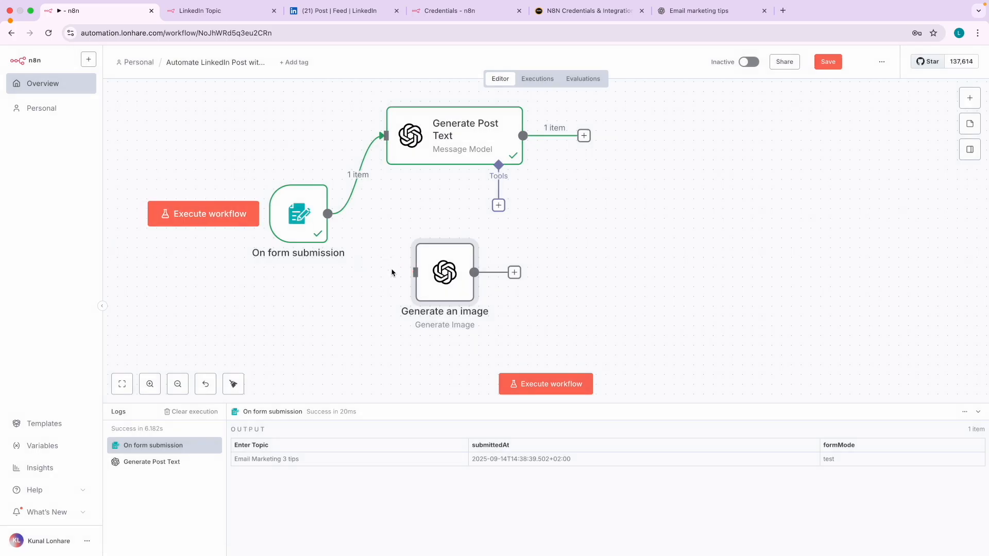
pyautogui.doubleClick(440, 276)
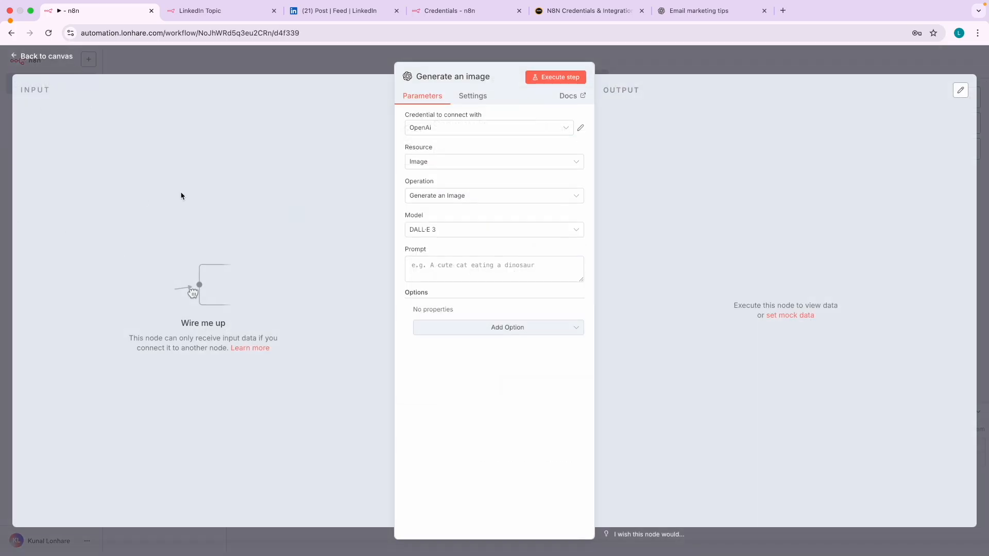
pyautogui.click(52, 59)
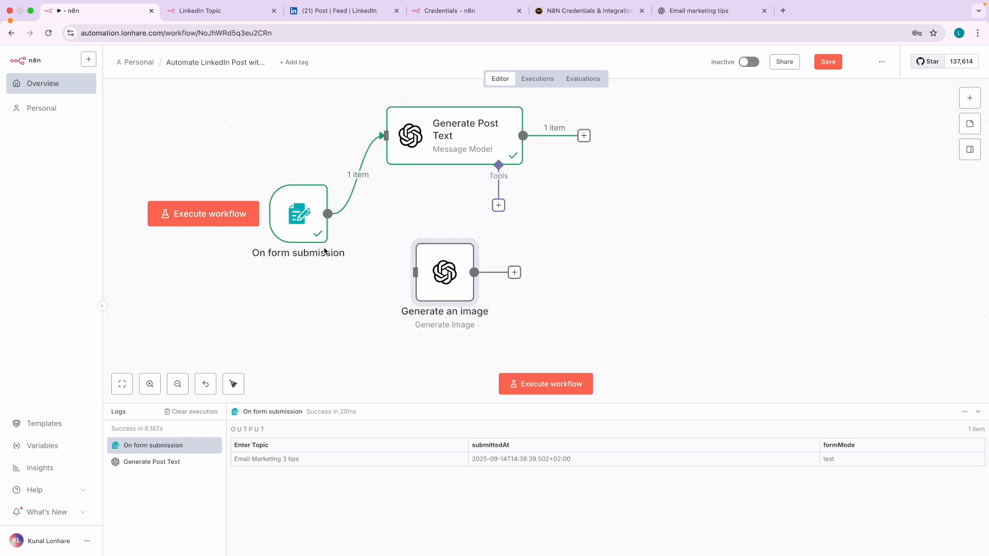
pyautogui.moveTo(327, 215); pyautogui.dragTo(415, 272)
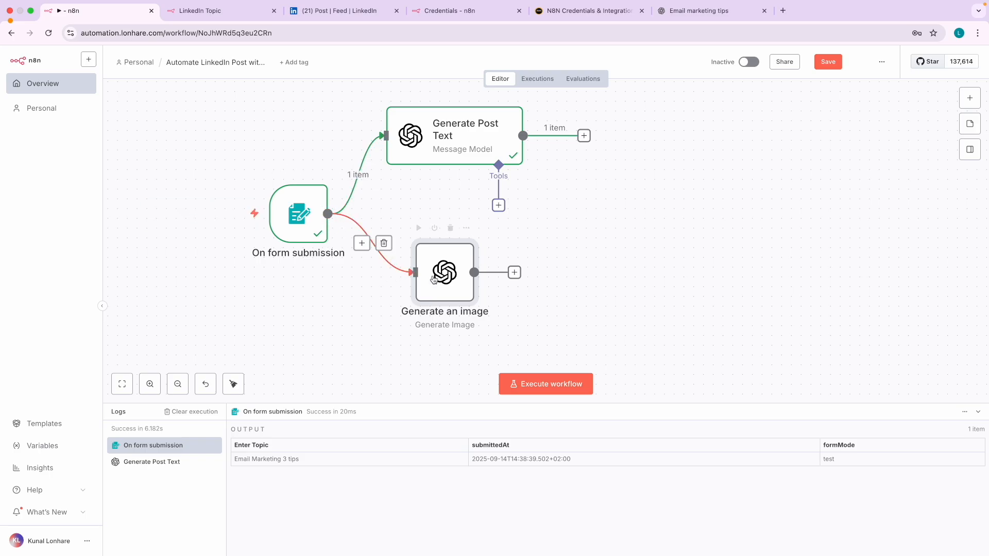
pyautogui.doubleClick(443, 278)
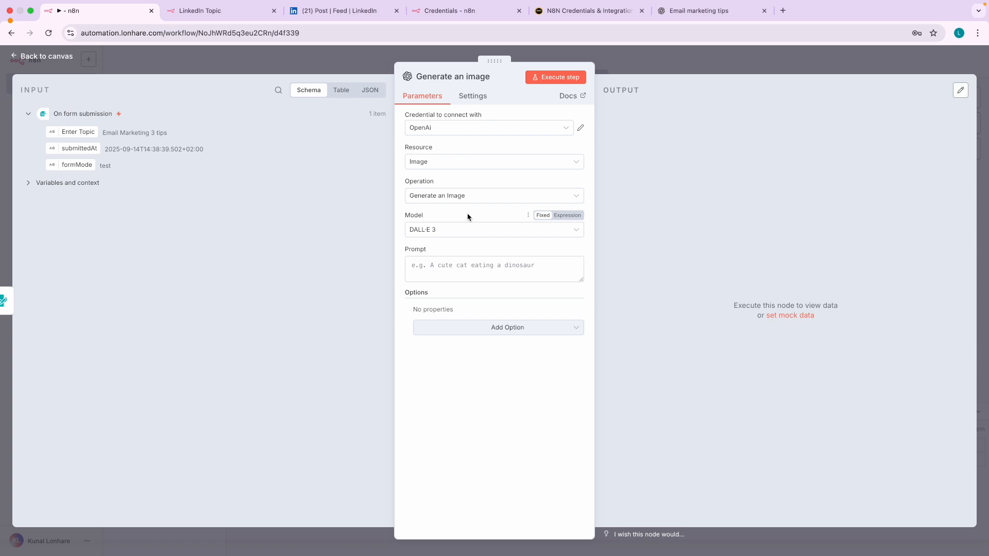
# - Rename the image node from 'Generate an image' to 'Generate image'
pyautogui.click(436, 80)
pyautogui.click(463, 80)
pyautogui.press('BackSpace')
pyautogui.press('BackSpace')
pyautogui.click(472, 383)
# - Keep the OpenAi credential after checking the credentials guide and optional image settings
pyautogui.click(430, 135)
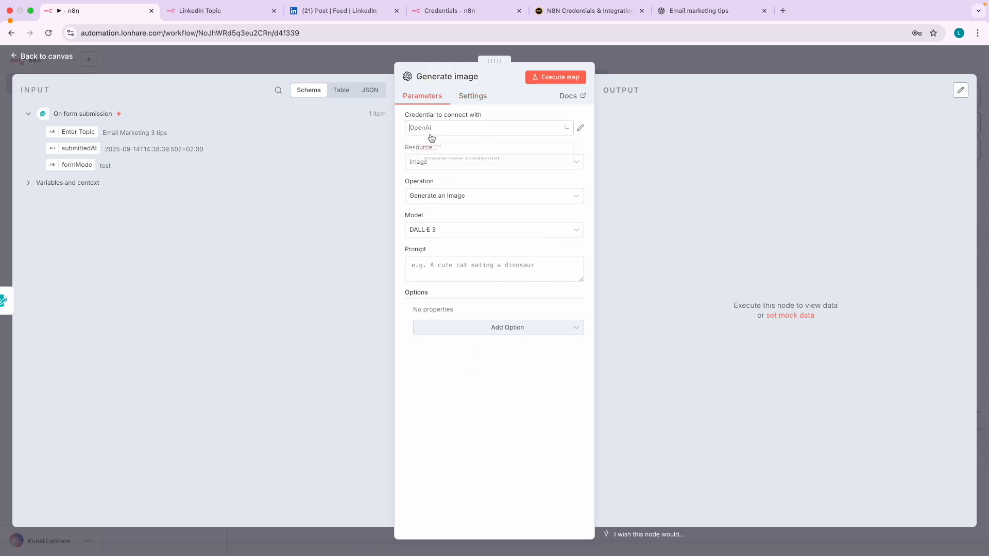
pyautogui.click(430, 152)
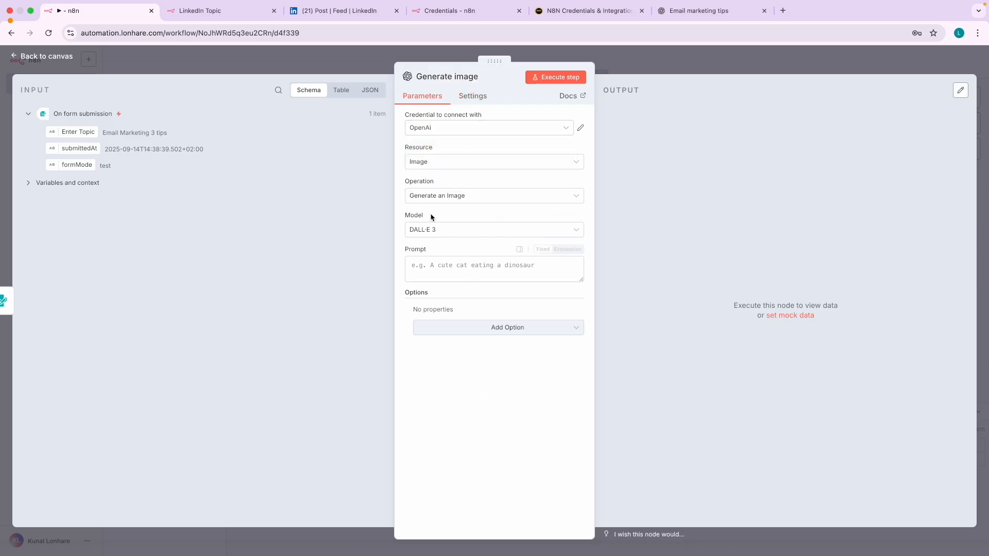
pyautogui.click(570, 12)
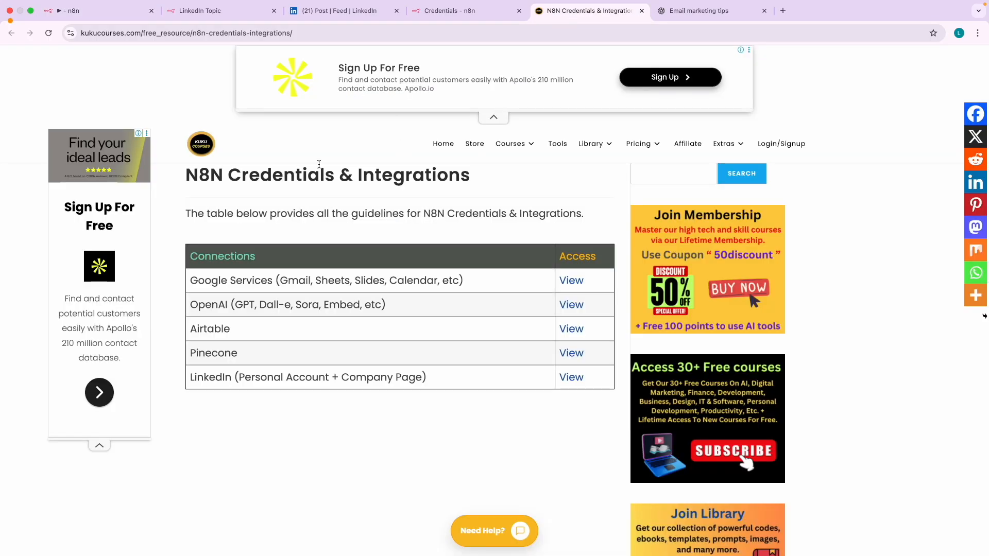
pyautogui.click(88, 12)
pyautogui.scroll(5, 443, 171)
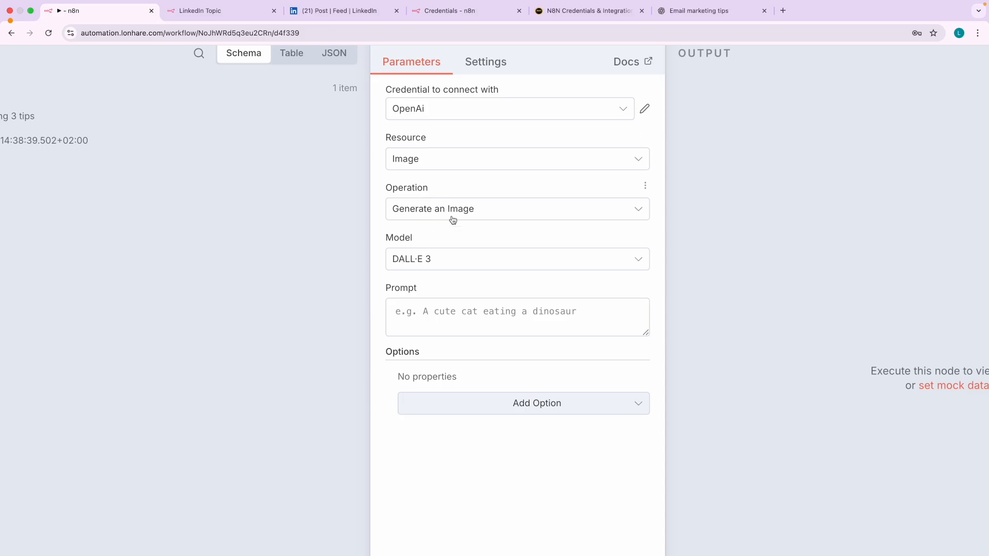
pyautogui.scroll(-1, 436, 268)
pyautogui.scroll(-1, 428, 273)
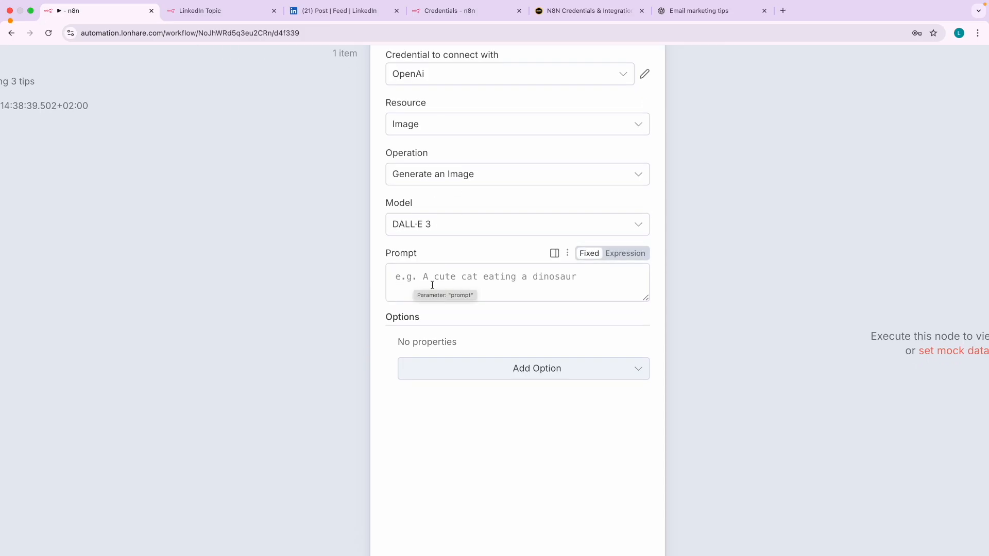
pyautogui.click(495, 370)
pyautogui.click(431, 376)
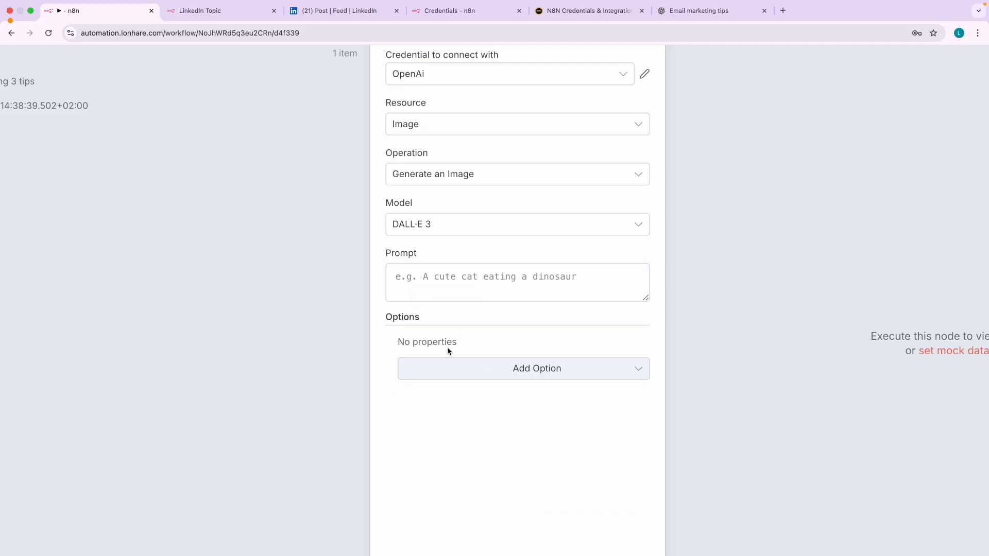
pyautogui.scroll(-5, 434, 294)
# - Set the image Prompt to the form's Enter Topic, previewing 'Email Marketing 3 tips', then switch to ChatGPT
pyautogui.moveTo(76, 134); pyautogui.dragTo(417, 264)
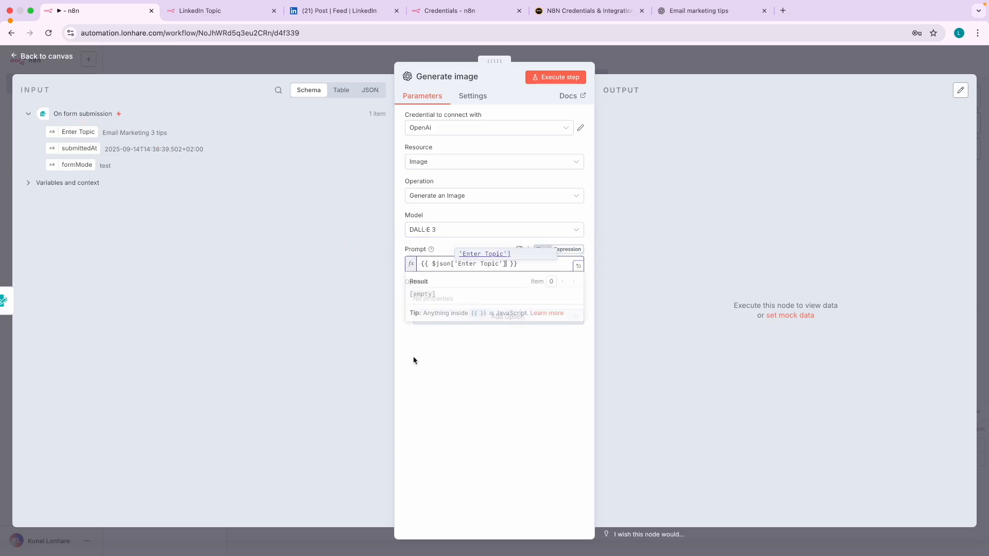
pyautogui.click(470, 278)
pyautogui.scroll(5, 487, 262)
pyautogui.scroll(2, 488, 262)
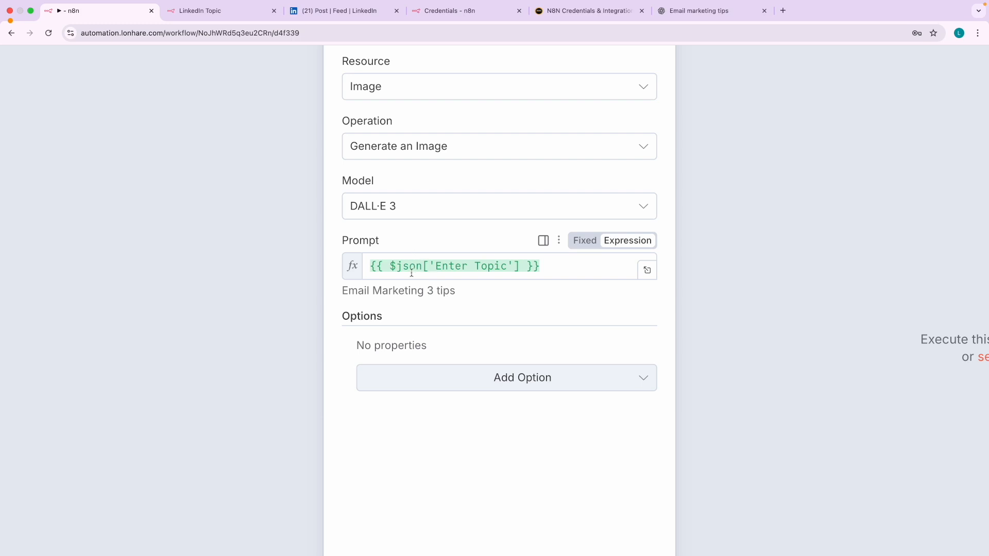
pyautogui.moveTo(342, 290); pyautogui.dragTo(459, 301)
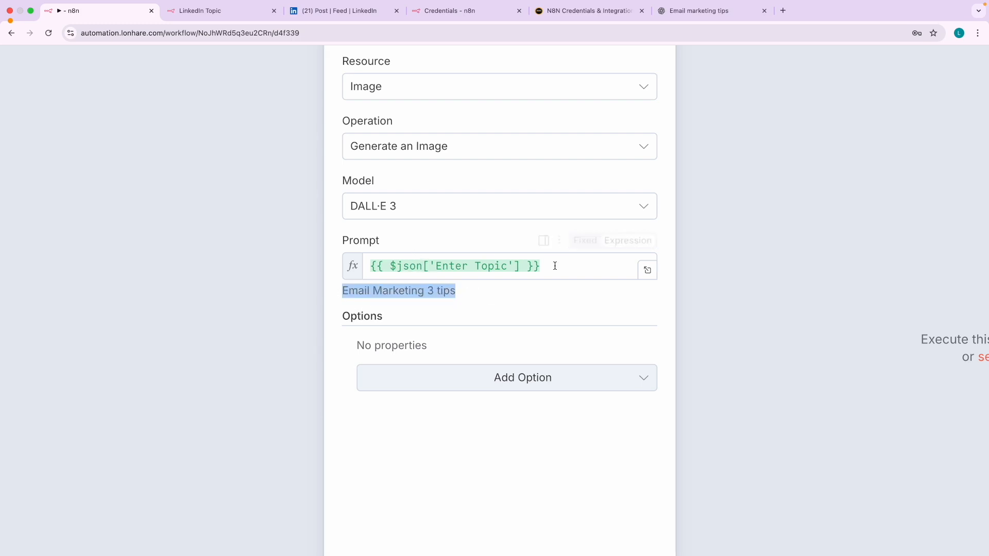
pyautogui.click(698, 11)
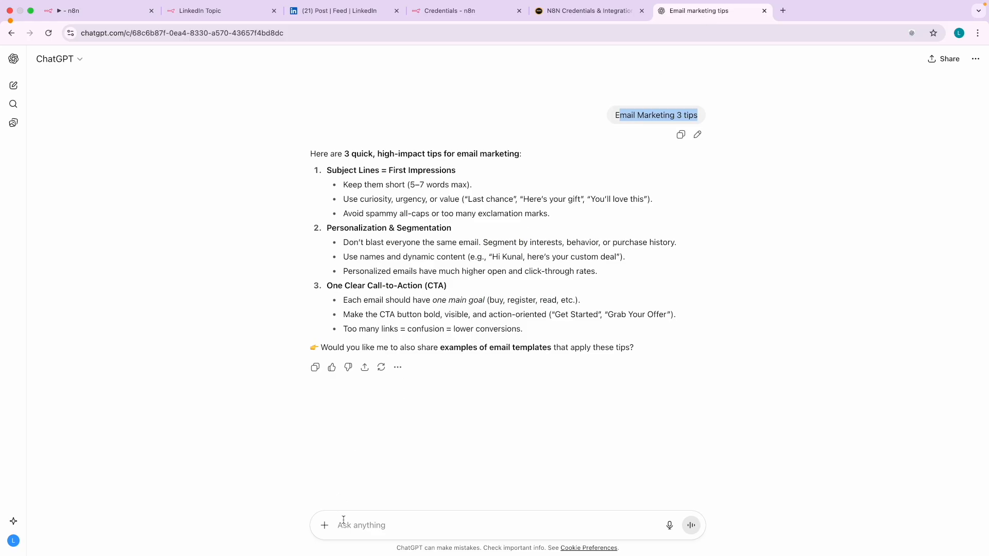
# - Ask ChatGPT 'generate image: Email Marketing 3 tips', then go back to the n8n workflow
pyautogui.scroll(5, 343, 520)
pyautogui.write('generate image')
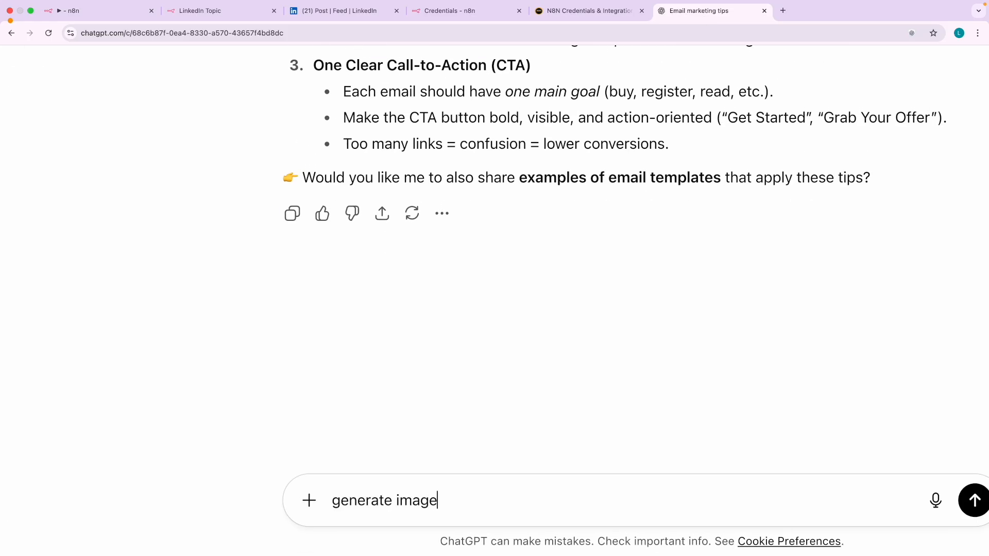
pyautogui.write(': Email Marketing 3 tips')
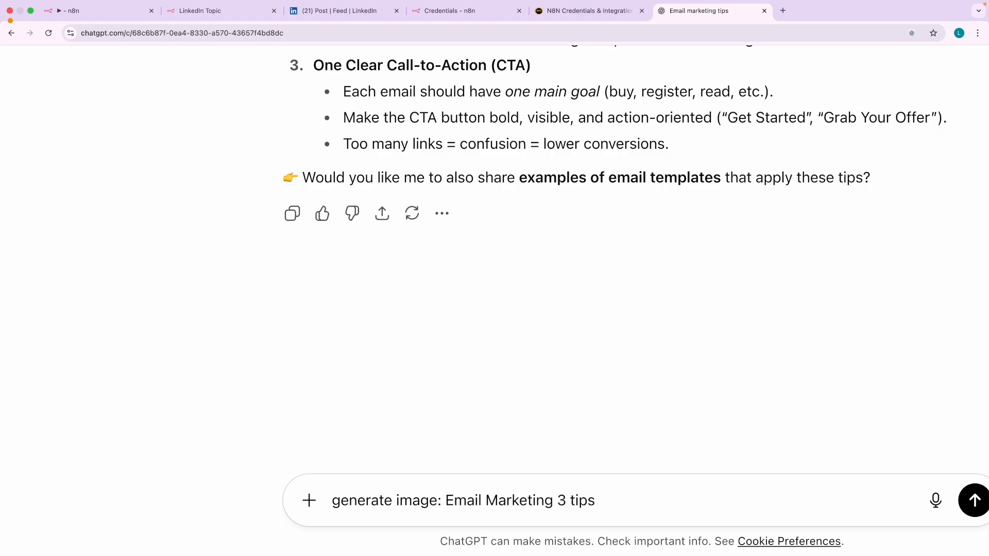
pyautogui.press('super+minus')
pyautogui.press('super+minus')
pyautogui.press('super+minus')
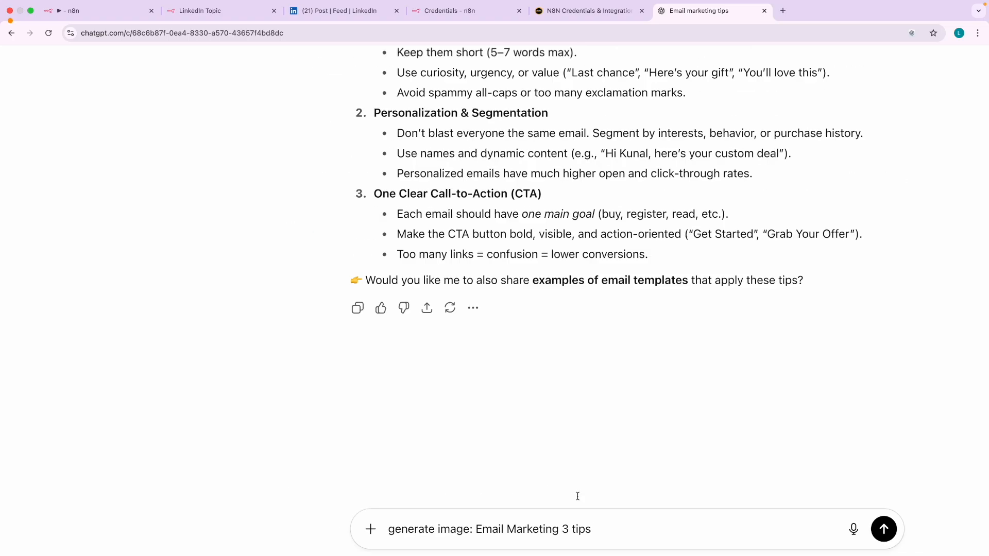
pyautogui.press('Return')
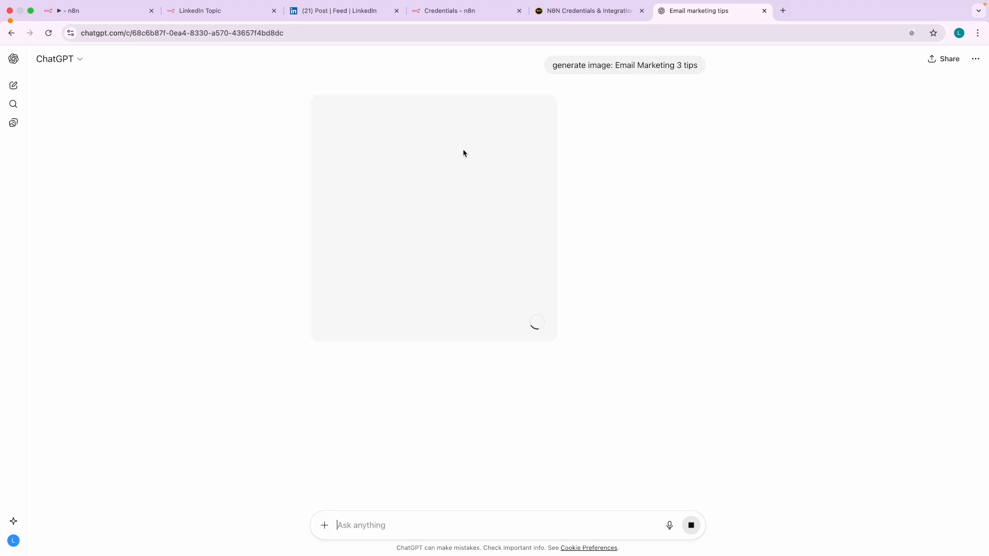
pyautogui.click(80, 13)
pyautogui.click(415, 446)
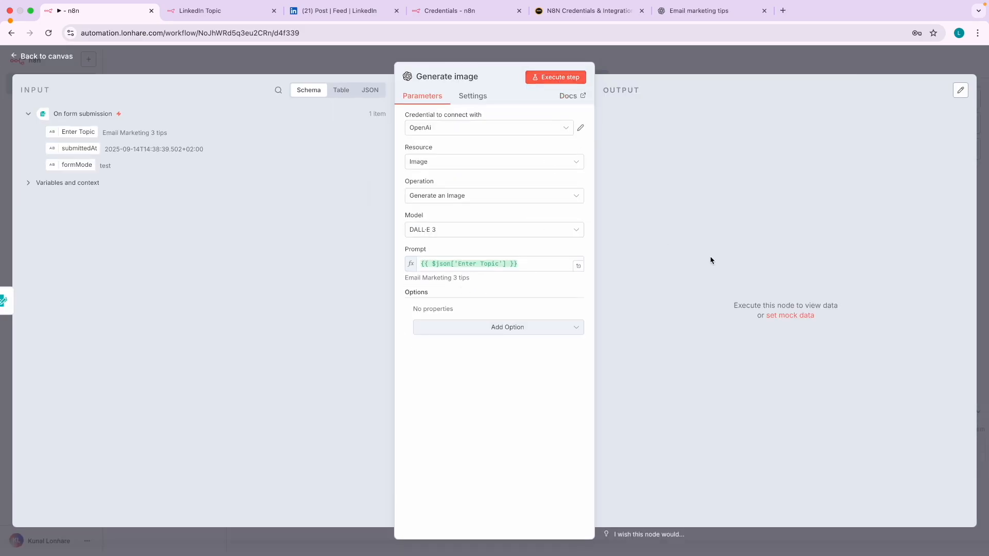
# - Execute the Generate image node, checking ChatGPT's progress while the 1.4 MB PNG is produced
pyautogui.click(563, 81)
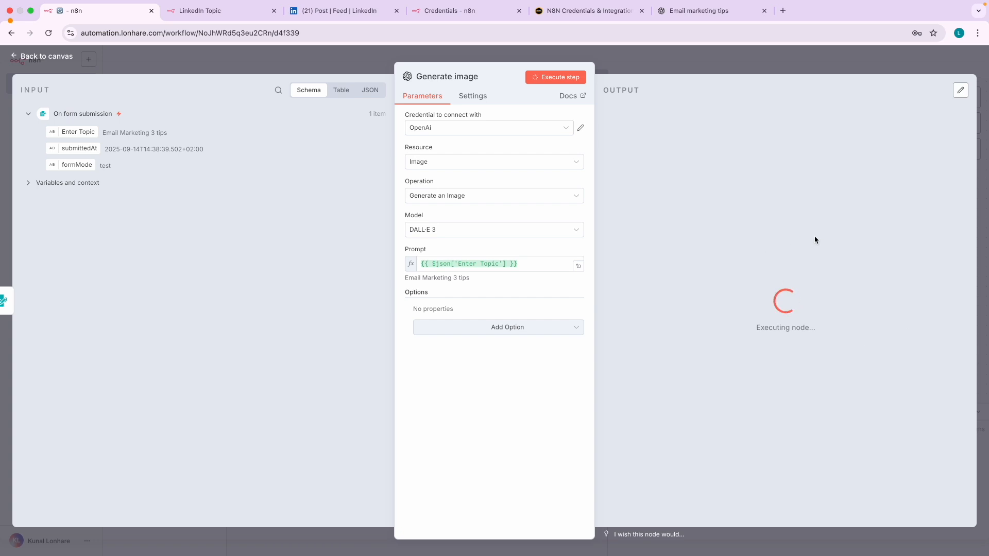
pyautogui.click(716, 11)
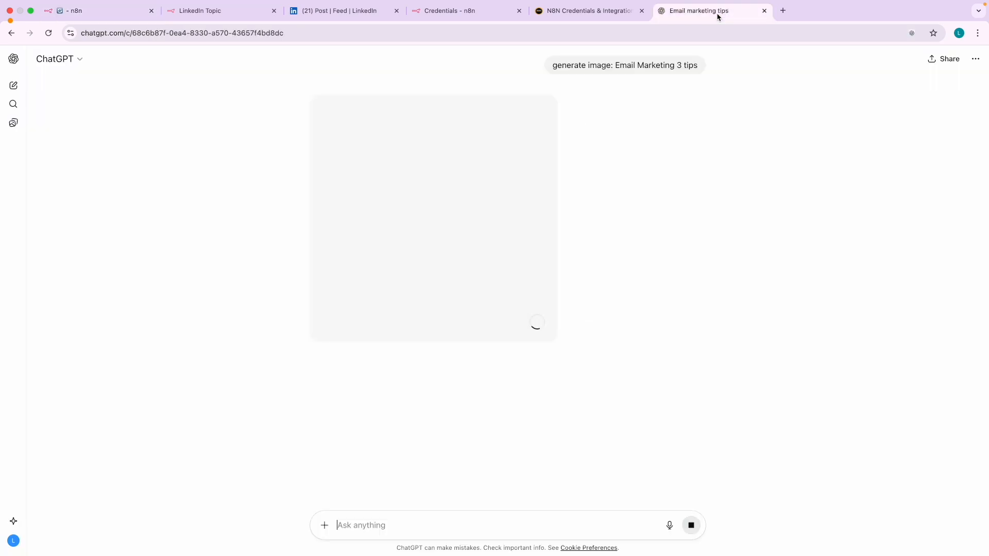
pyautogui.click(102, 13)
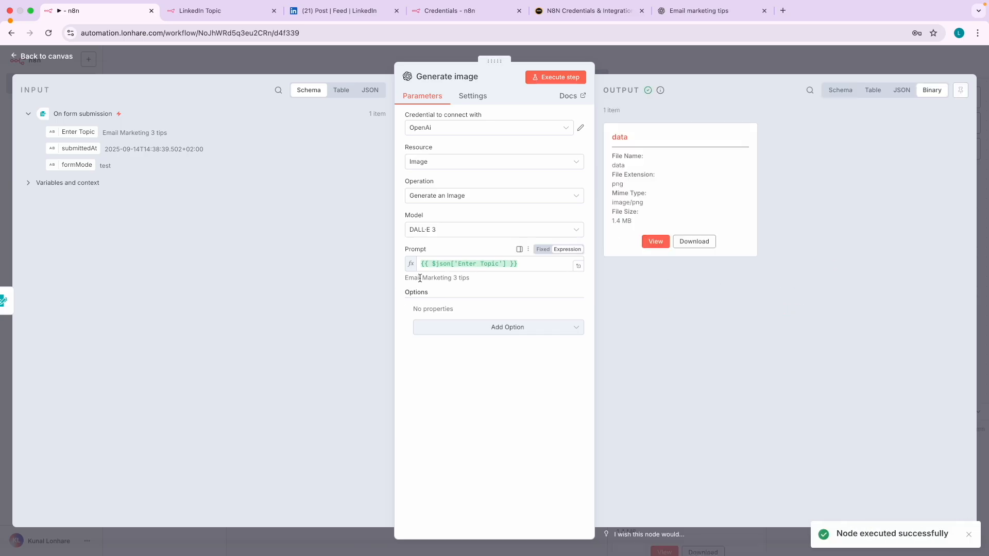
# - Preview the generated email-marketing PNG, then return to the canvas and the published LinkedIn post
pyautogui.scroll(5, 419, 278)
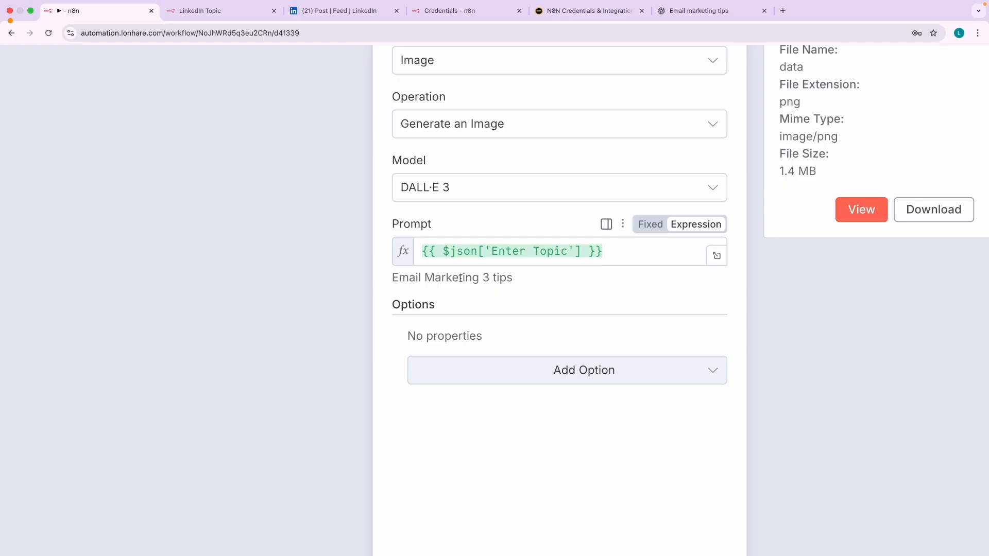
pyautogui.scroll(-5, 486, 280)
pyautogui.click(657, 242)
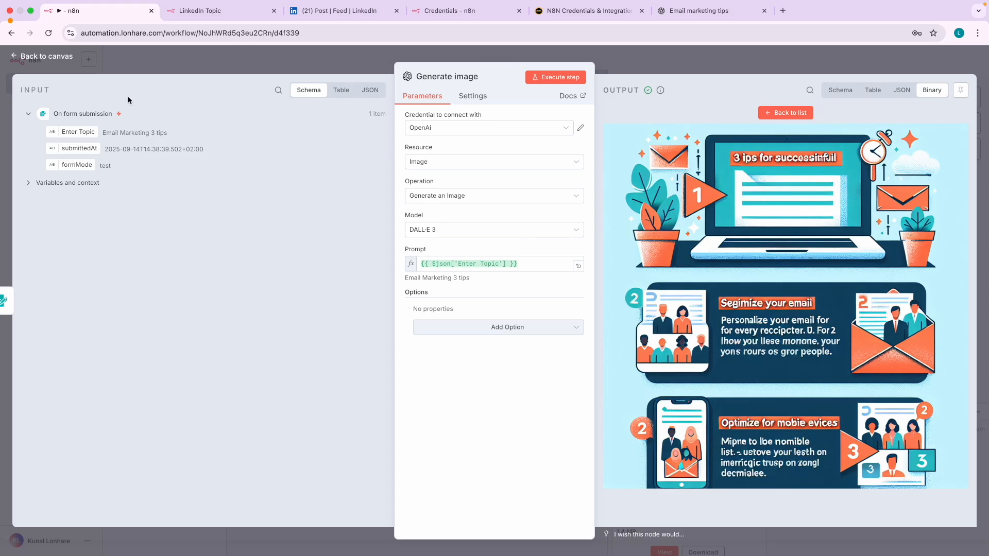
pyautogui.click(57, 63)
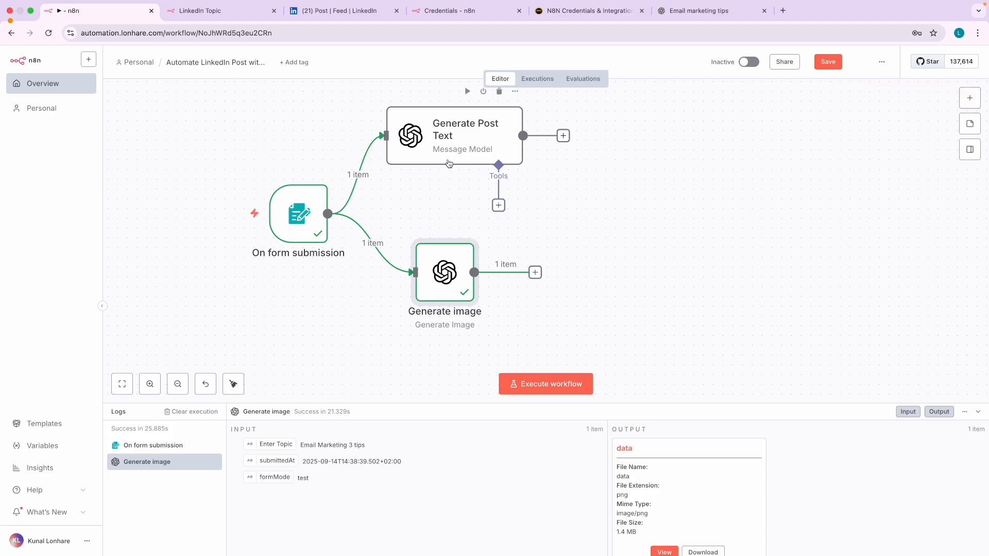
pyautogui.click(340, 11)
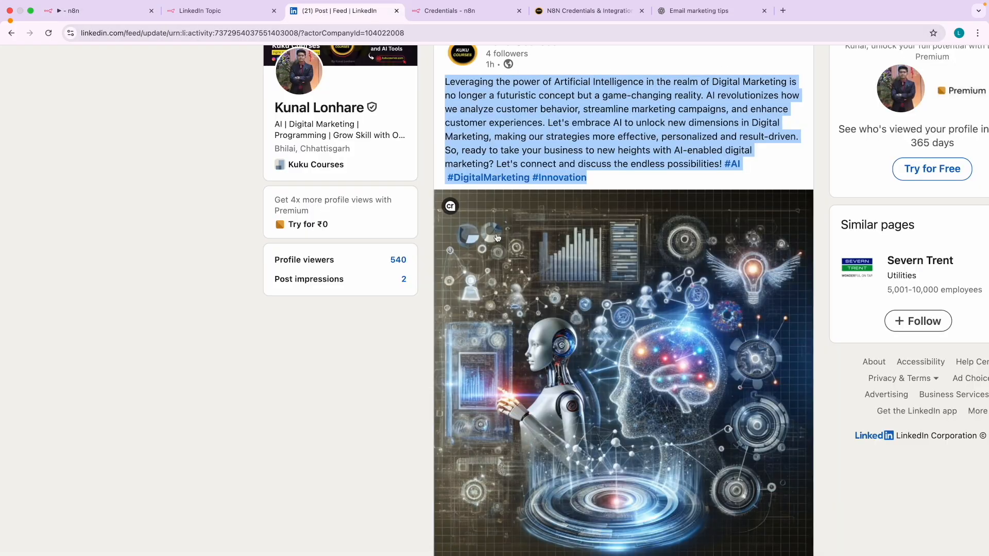
# - Mark up the published Kuku Courses post's text and image, clear the marks, and return to n8n
pyautogui.scroll(-3, 567, 245)
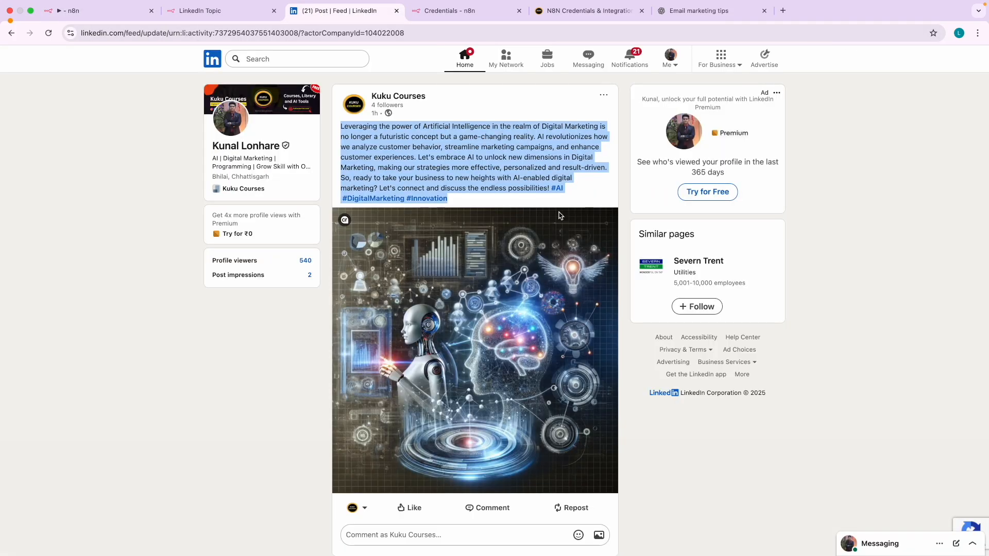
pyautogui.hotkey('ctrl', 'a')
pyautogui.moveTo(467, 109)
pyautogui.mouseDown()
pyautogui.moveTo(328, 111)
pyautogui.moveTo(320, 477)
pyautogui.moveTo(510, 505)
pyautogui.moveTo(607, 484)
pyautogui.moveTo(624, 273)
pyautogui.moveTo(618, 130)
pyautogui.moveTo(423, 97)
pyautogui.mouseUp()
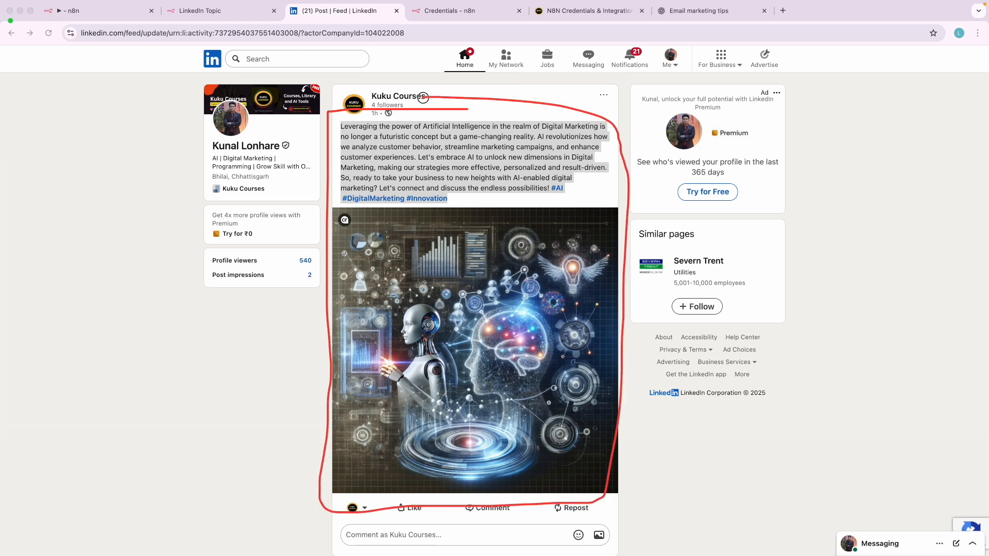
pyautogui.moveTo(434, 149)
pyautogui.mouseDown()
pyautogui.moveTo(466, 149)
pyautogui.moveTo(466, 196)
pyautogui.mouseUp()
pyautogui.moveTo(382, 337)
pyautogui.mouseDown()
pyautogui.moveTo(462, 335)
pyautogui.moveTo(384, 379)
pyautogui.moveTo(443, 380)
pyautogui.mouseUp()
pyautogui.press('Escape')
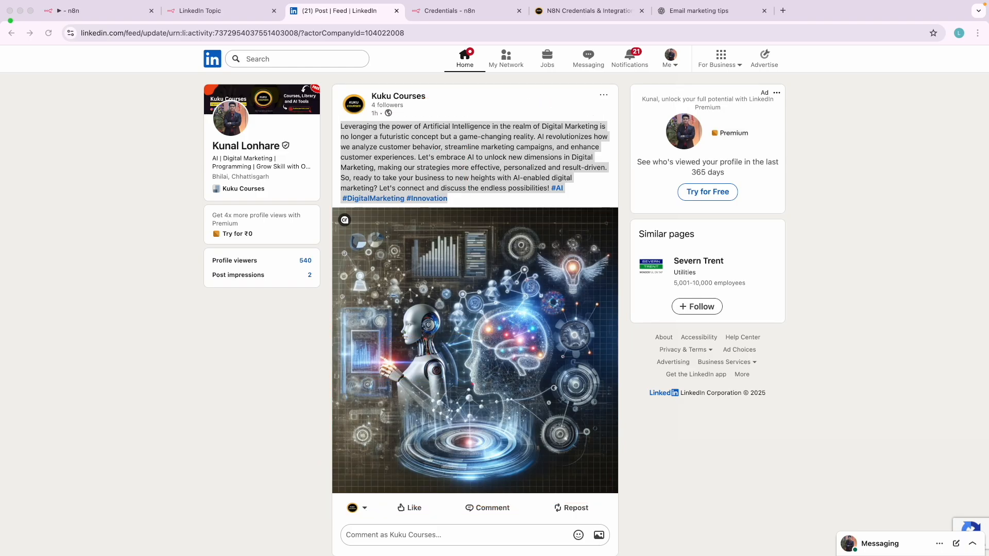
pyautogui.click(114, 10)
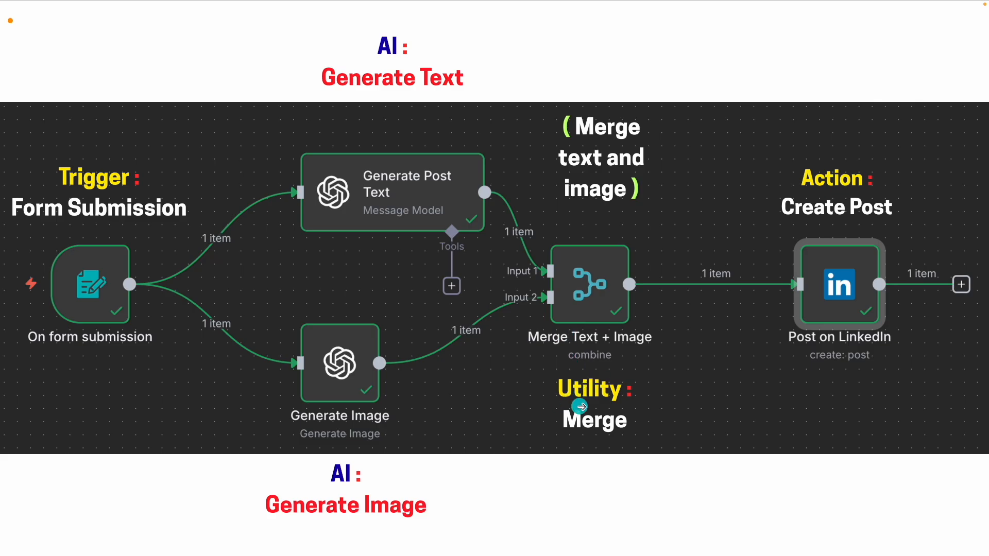
pyautogui.click(272, 349)
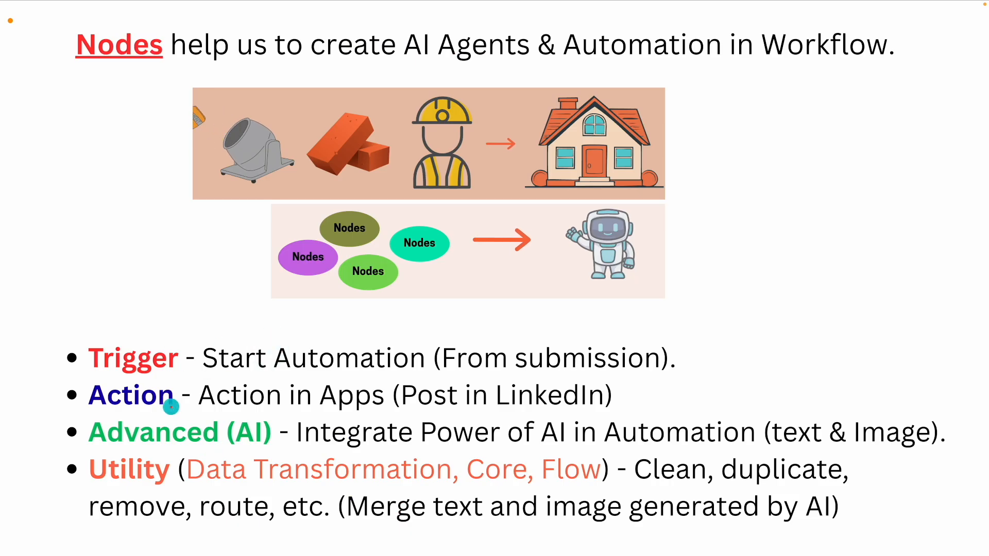
pyautogui.moveTo(106, 340)
pyautogui.mouseDown()
pyautogui.moveTo(84, 384)
pyautogui.moveTo(118, 337)
pyautogui.mouseUp()
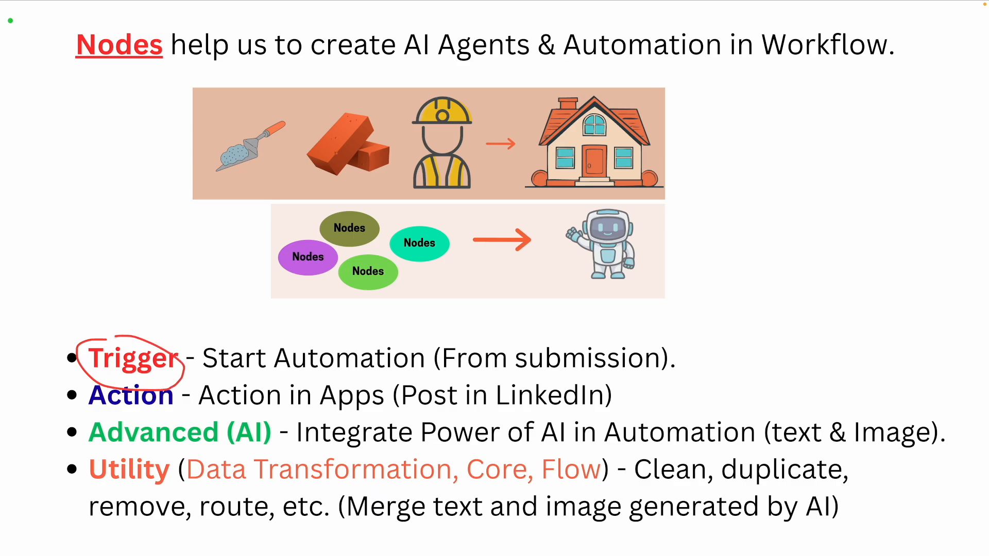
pyautogui.moveTo(257, 418)
pyautogui.mouseDown()
pyautogui.moveTo(126, 412)
pyautogui.moveTo(278, 442)
pyautogui.moveTo(259, 418)
pyautogui.mouseUp()
pyautogui.moveTo(497, 371); pyautogui.dragTo(618, 372)
pyautogui.moveTo(783, 447); pyautogui.dragTo(886, 454)
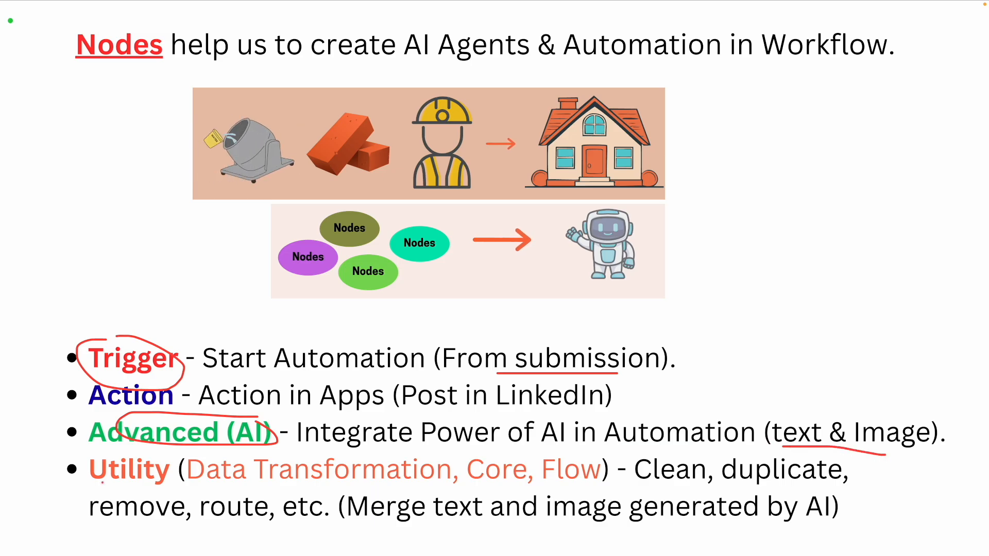
pyautogui.moveTo(86, 492)
pyautogui.mouseDown()
pyautogui.moveTo(167, 486)
pyautogui.moveTo(157, 447)
pyautogui.moveTo(82, 481)
pyautogui.moveTo(108, 489)
pyautogui.mouseUp()
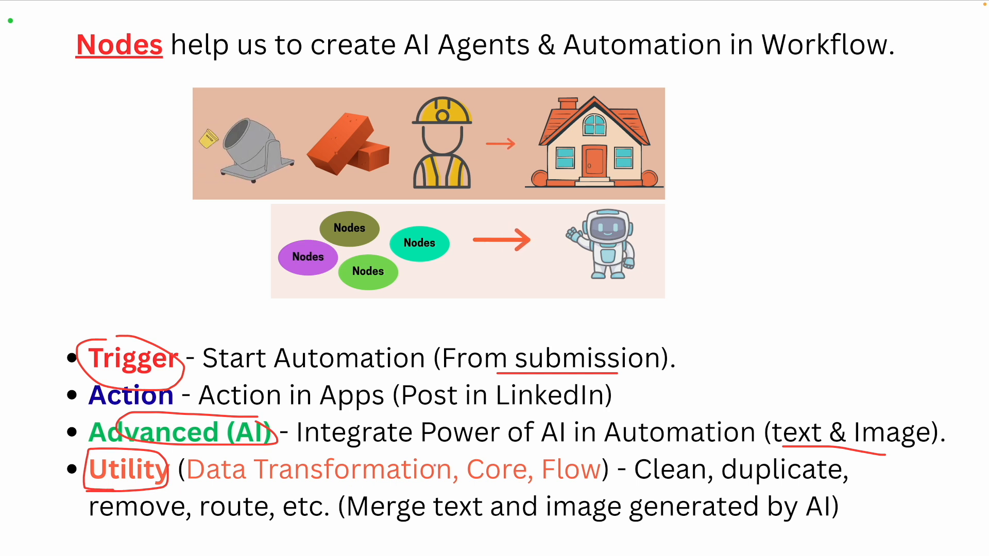
pyautogui.moveTo(371, 525); pyautogui.dragTo(569, 528)
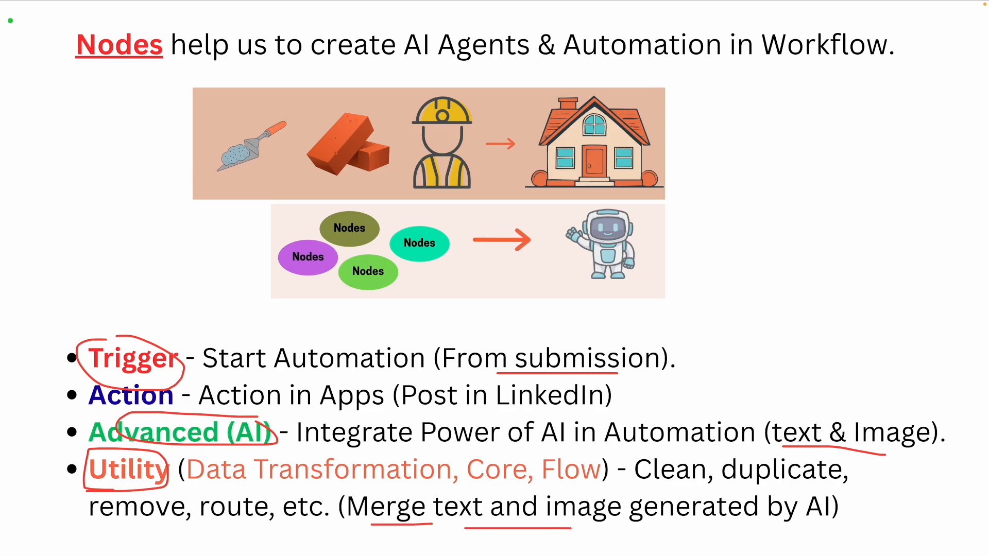
pyautogui.moveTo(786, 403)
pyautogui.mouseDown()
pyautogui.moveTo(759, 407)
pyautogui.moveTo(891, 476)
pyautogui.moveTo(914, 394)
pyautogui.moveTo(775, 399)
pyautogui.mouseUp()
pyautogui.press('Delete')
pyautogui.press('Escape')
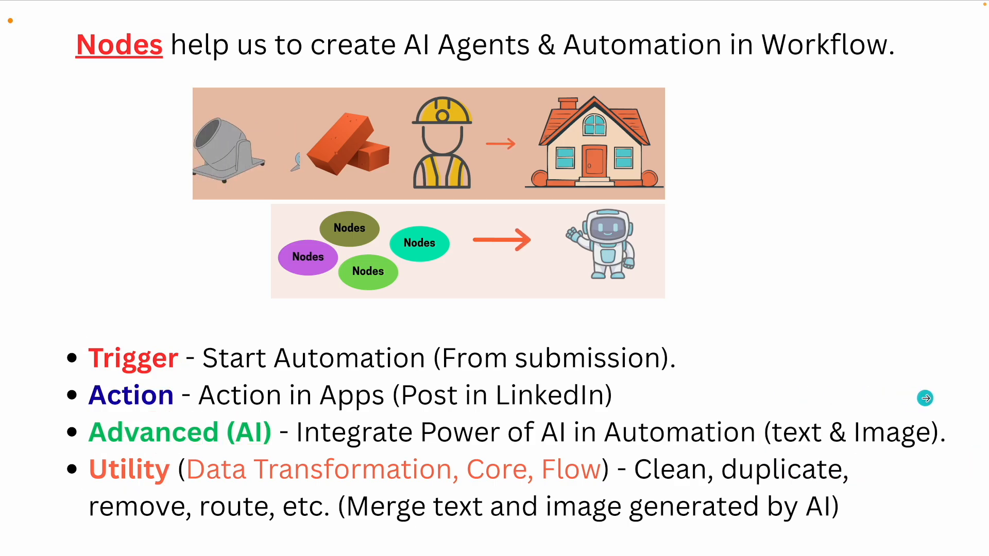
pyautogui.click(925, 398)
pyautogui.hotkey('ctrl', 'a')
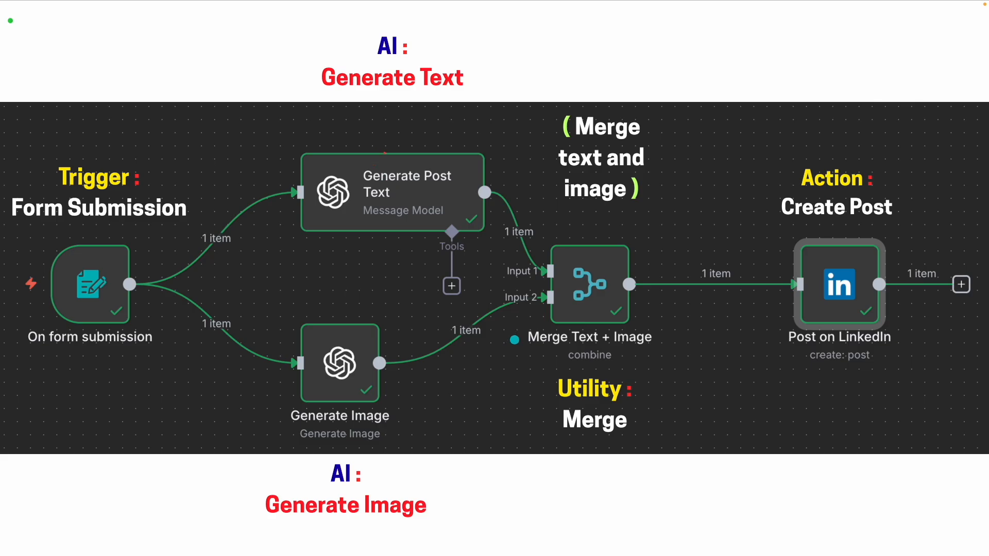
pyautogui.moveTo(421, 95); pyautogui.dragTo(450, 94)
pyautogui.moveTo(371, 520)
pyautogui.mouseDown()
pyautogui.moveTo(430, 518)
pyautogui.moveTo(520, 325)
pyautogui.mouseUp()
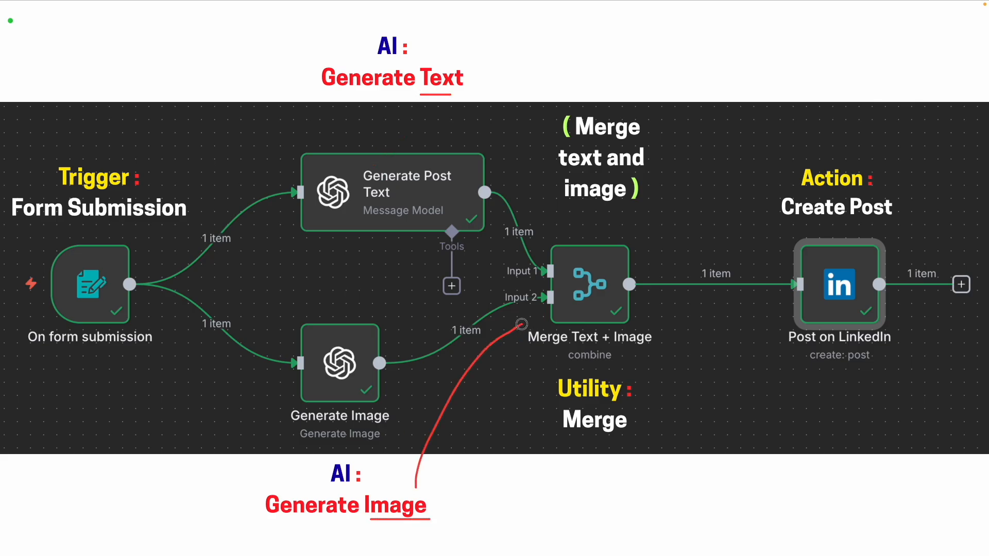
pyautogui.moveTo(437, 101)
pyautogui.mouseDown()
pyautogui.moveTo(503, 167)
pyautogui.moveTo(554, 263)
pyautogui.mouseUp()
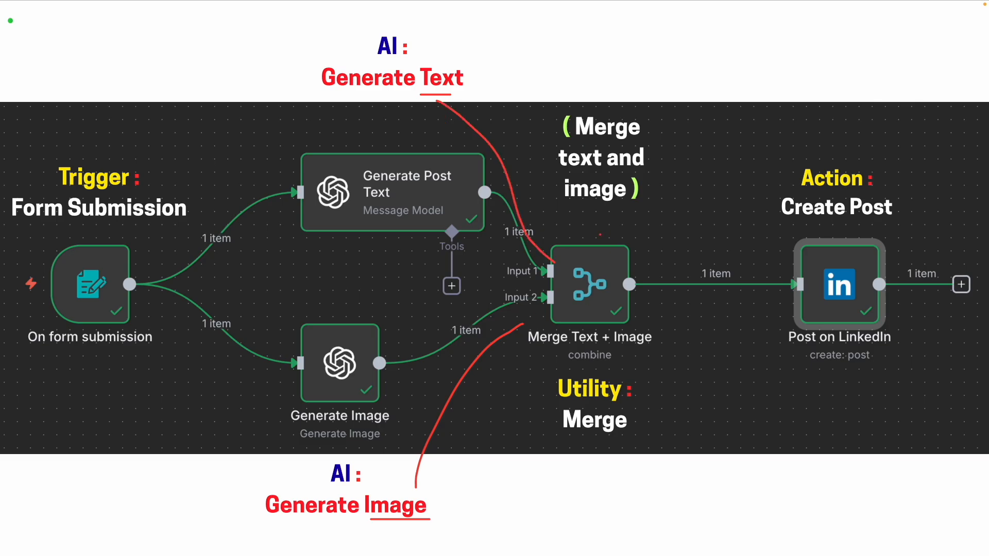
pyautogui.moveTo(579, 229)
pyautogui.mouseDown()
pyautogui.moveTo(546, 361)
pyautogui.moveTo(662, 324)
pyautogui.moveTo(582, 228)
pyautogui.mouseUp()
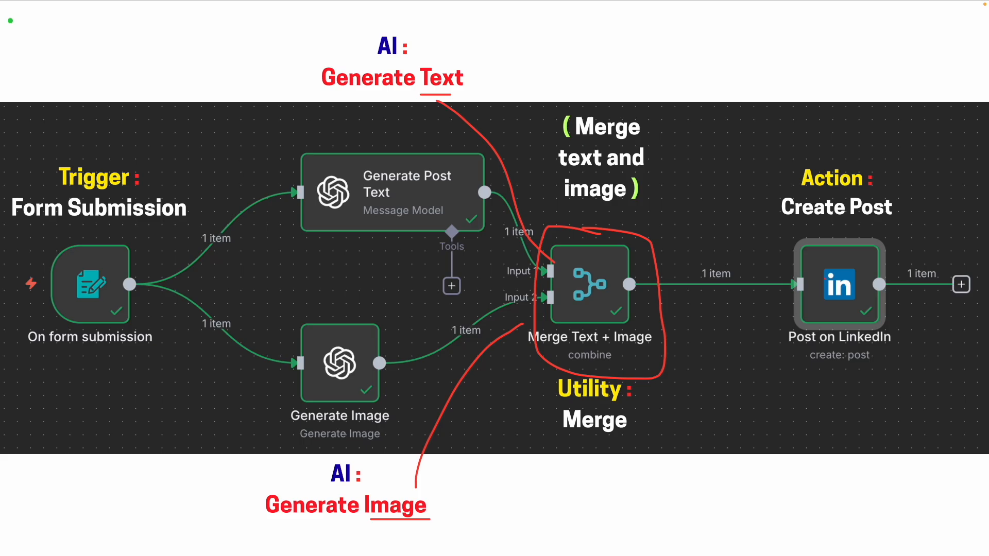
pyautogui.press('Delete')
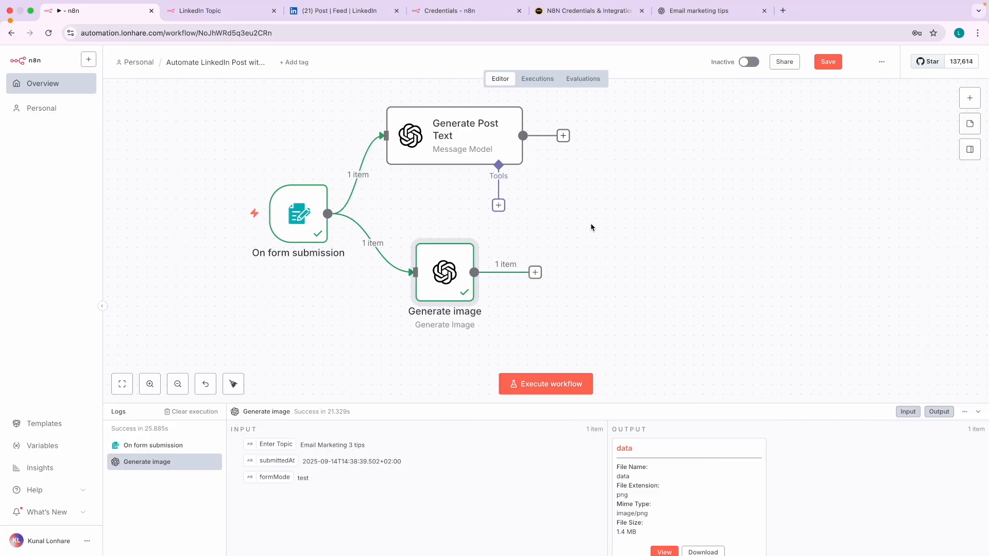
# - Browse the next-node categories, highlighting Data transformation, Flow and Core
pyautogui.hscroll(2, 591, 228)
pyautogui.hscroll(2, 692, 203)
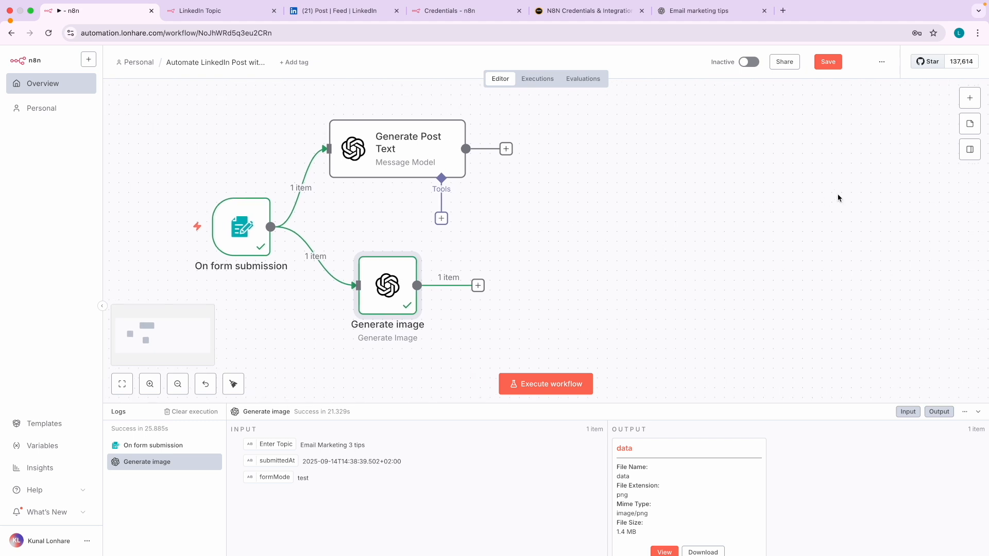
pyautogui.click(969, 99)
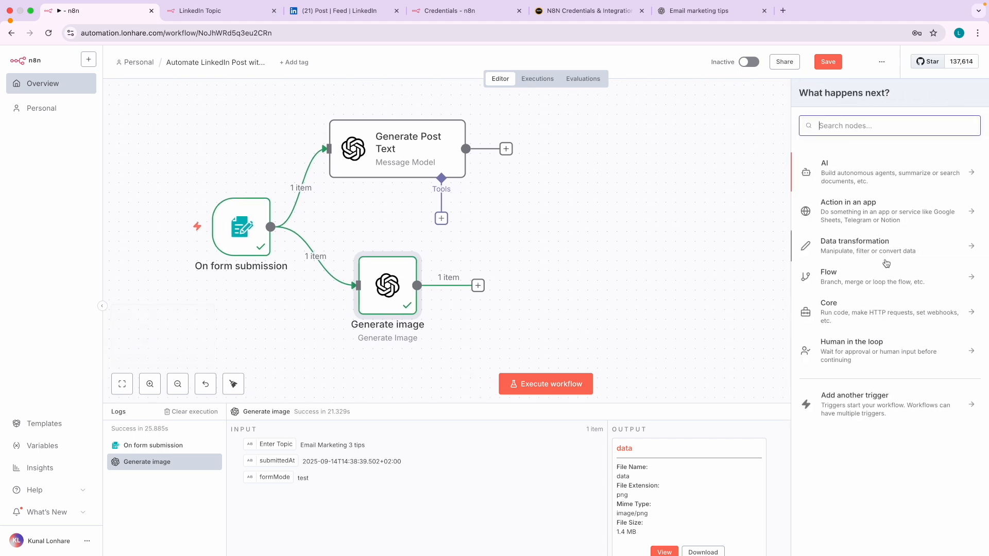
pyautogui.scroll(5, 897, 261)
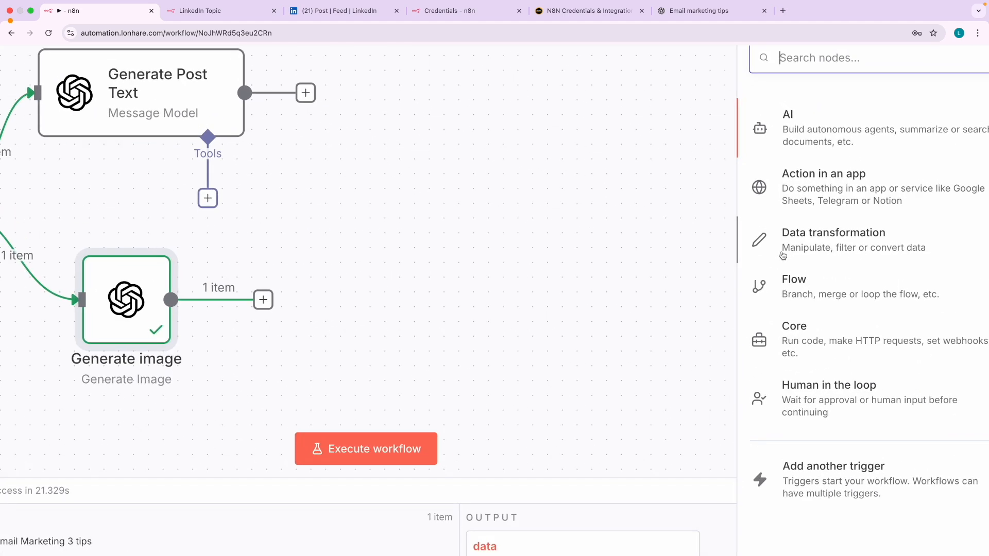
pyautogui.moveTo(826, 217)
pyautogui.mouseDown()
pyautogui.moveTo(735, 251)
pyautogui.moveTo(762, 385)
pyautogui.moveTo(967, 371)
pyautogui.moveTo(963, 220)
pyautogui.moveTo(819, 207)
pyautogui.mouseUp()
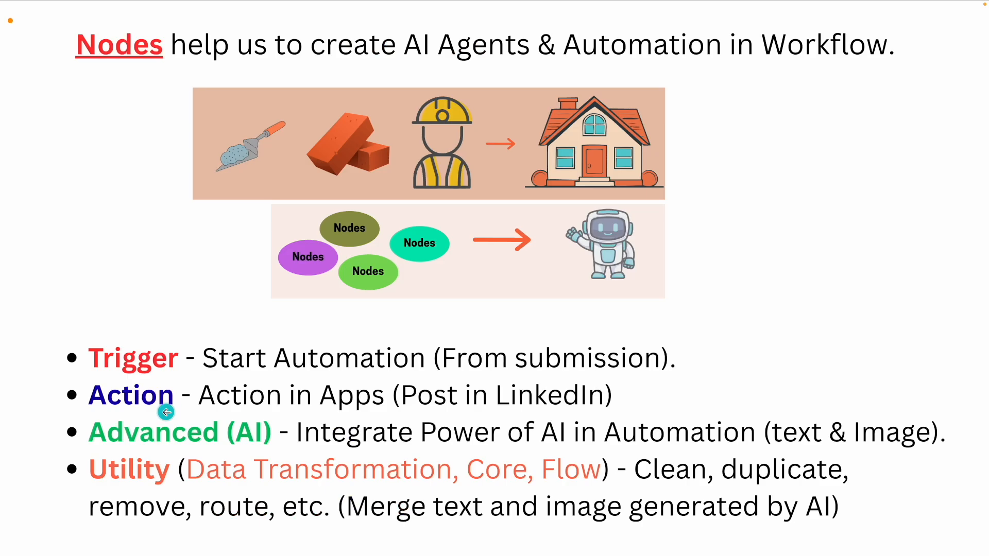
pyautogui.scroll(3, 187, 479)
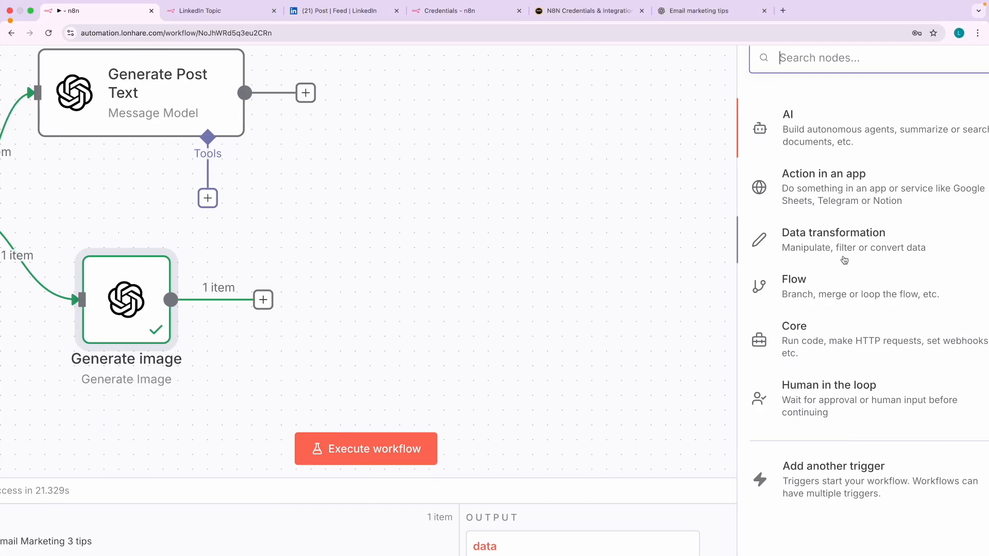
pyautogui.click(865, 251)
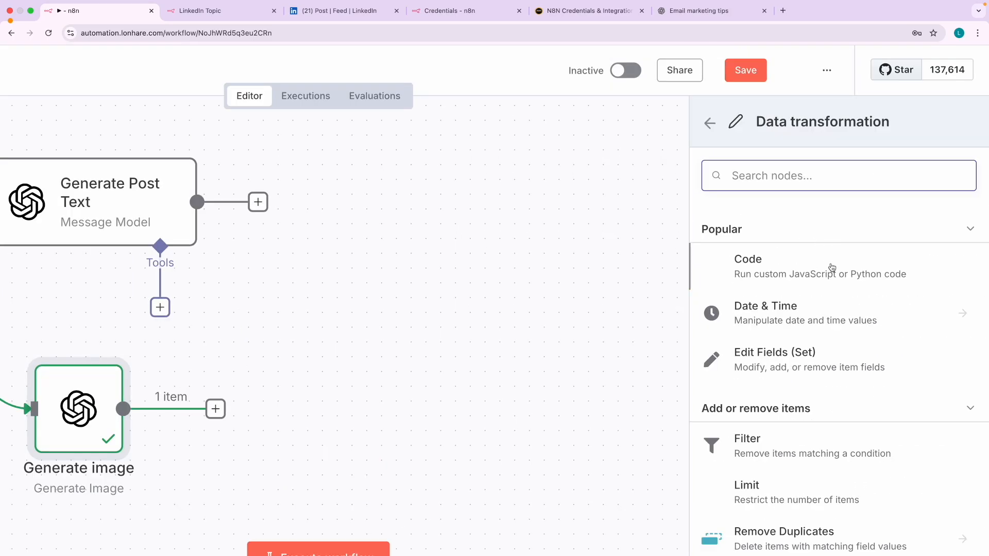
pyautogui.scroll(-1, 851, 401)
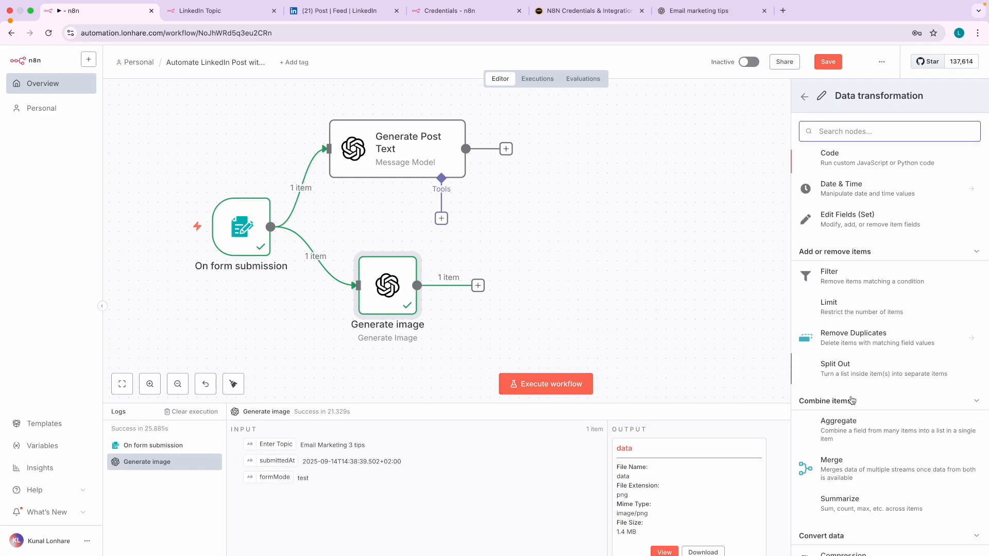
pyautogui.scroll(-3, 851, 400)
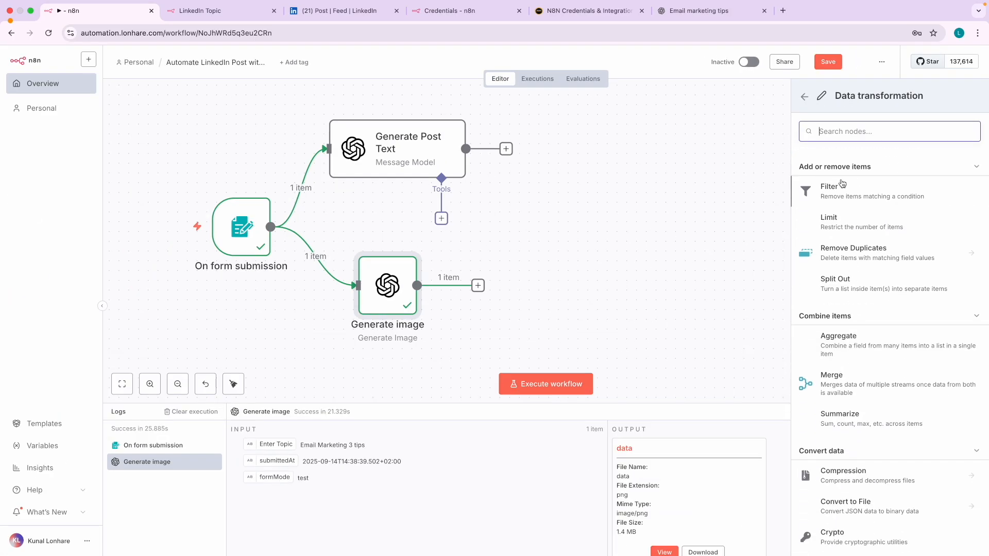
pyautogui.click(806, 100)
pyautogui.click(849, 314)
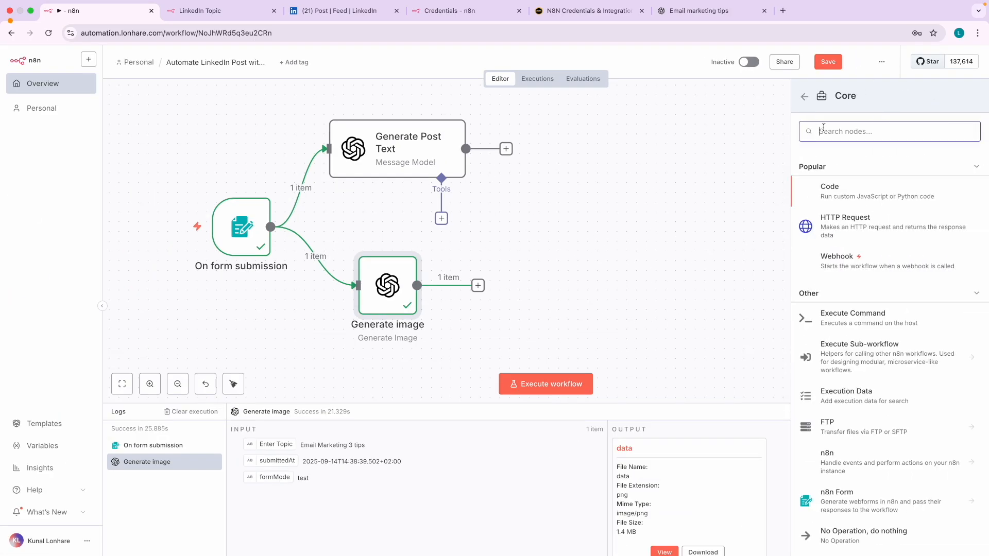
pyautogui.click(803, 99)
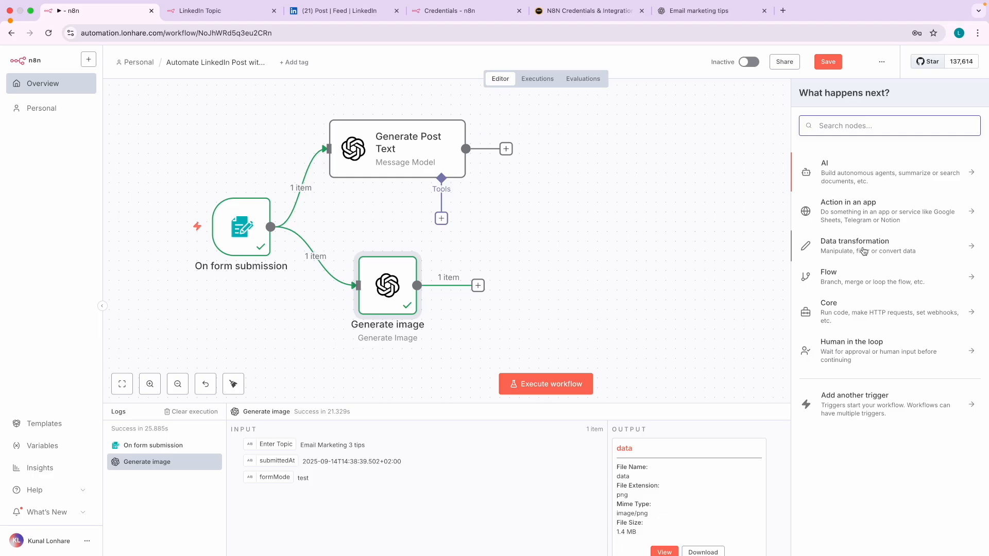
# - Add a Merge node from Data transformation's Combine items section
pyautogui.click(864, 251)
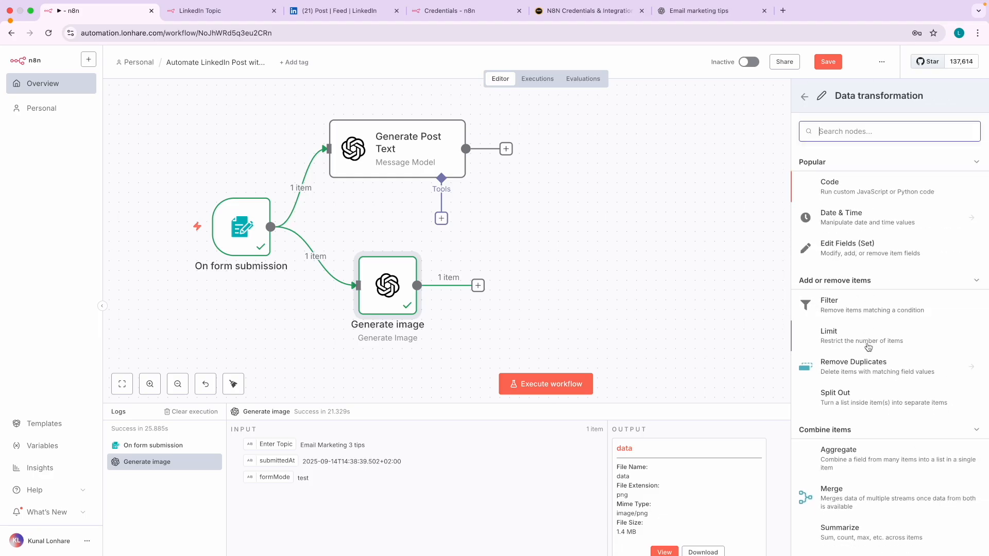
pyautogui.scroll(-2, 879, 253)
pyautogui.scroll(-2, 867, 318)
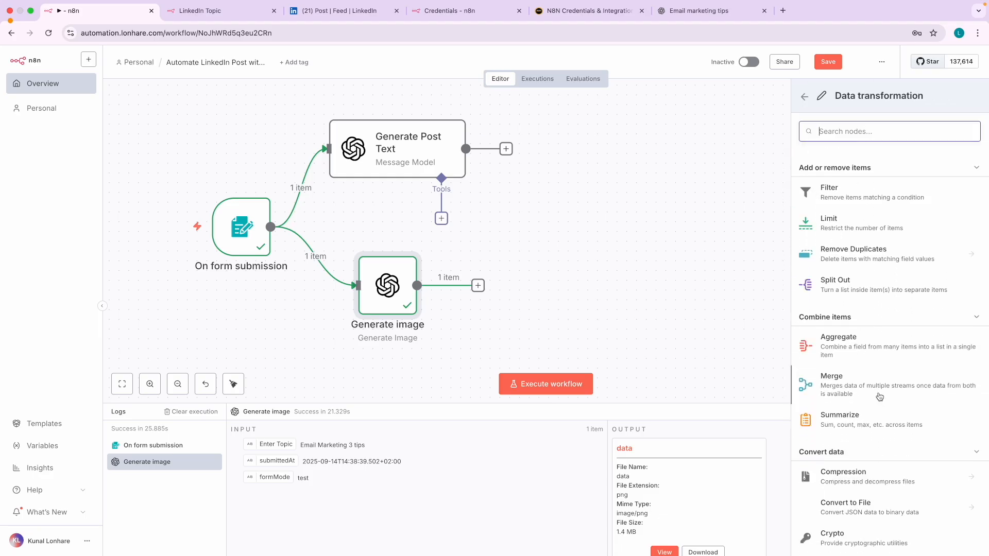
pyautogui.scroll(5, 894, 395)
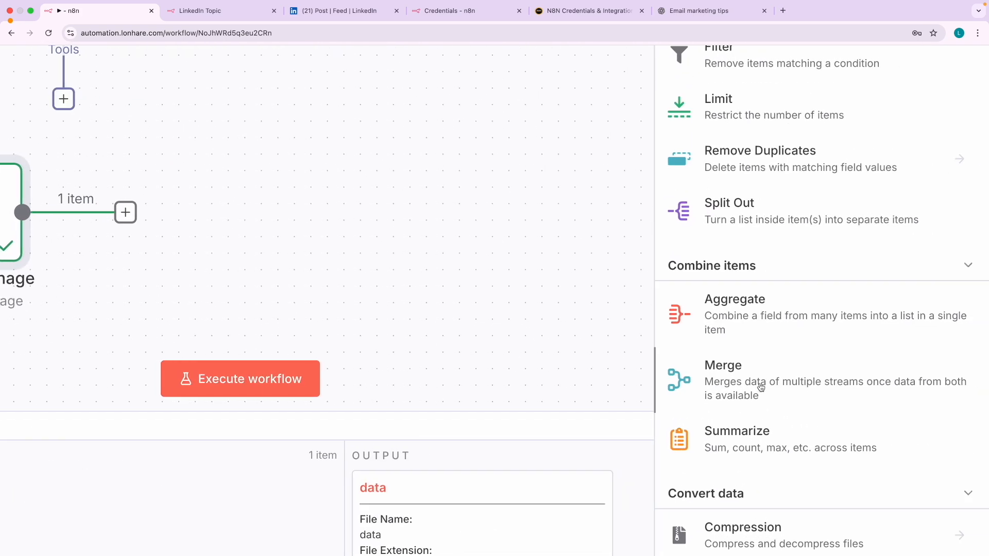
pyautogui.click(747, 386)
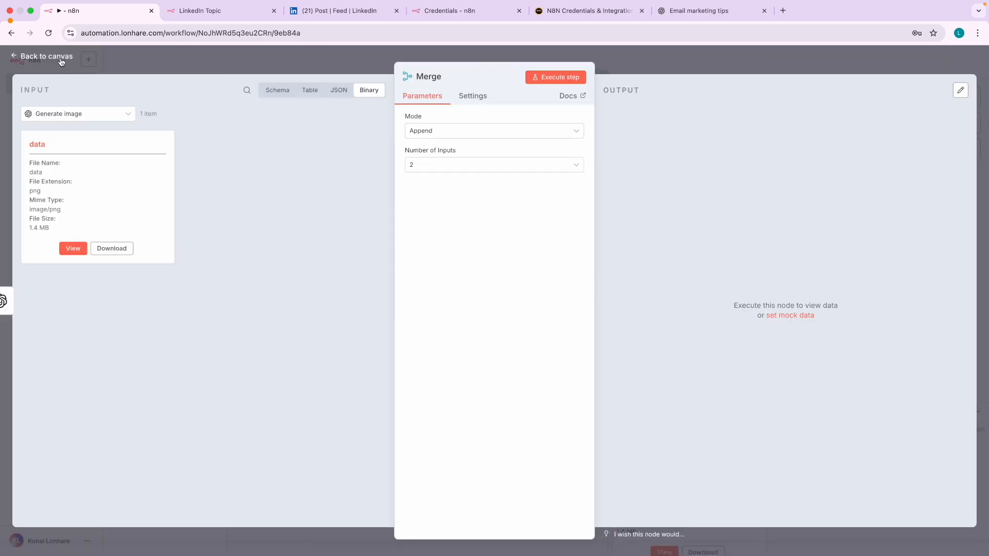
# - Reposition Merge and wire Generate Post Text to Input 1 and Generate image to Input 2
pyautogui.click(60, 61)
pyautogui.moveTo(310, 240); pyautogui.dragTo(643, 230)
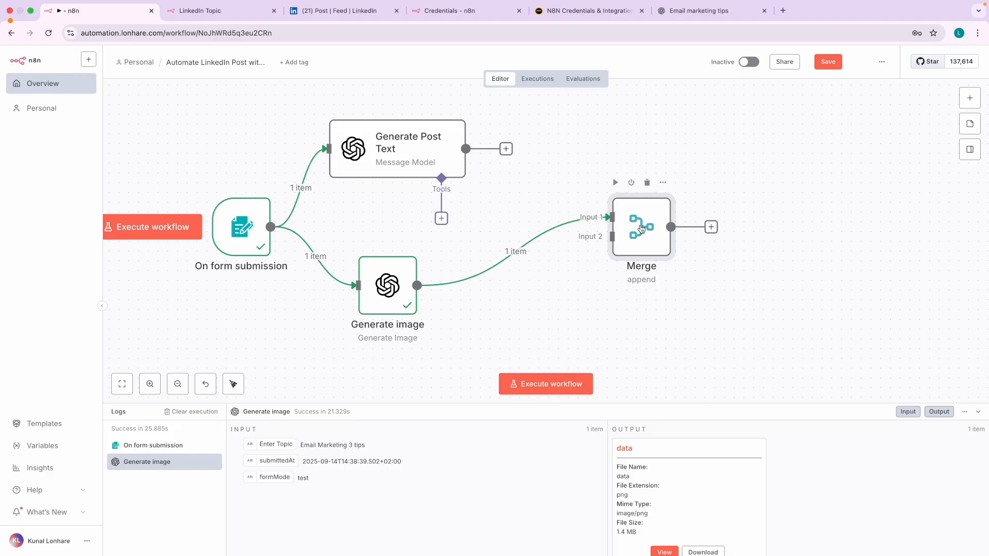
pyautogui.click(527, 252)
pyautogui.moveTo(650, 234); pyautogui.dragTo(650, 224)
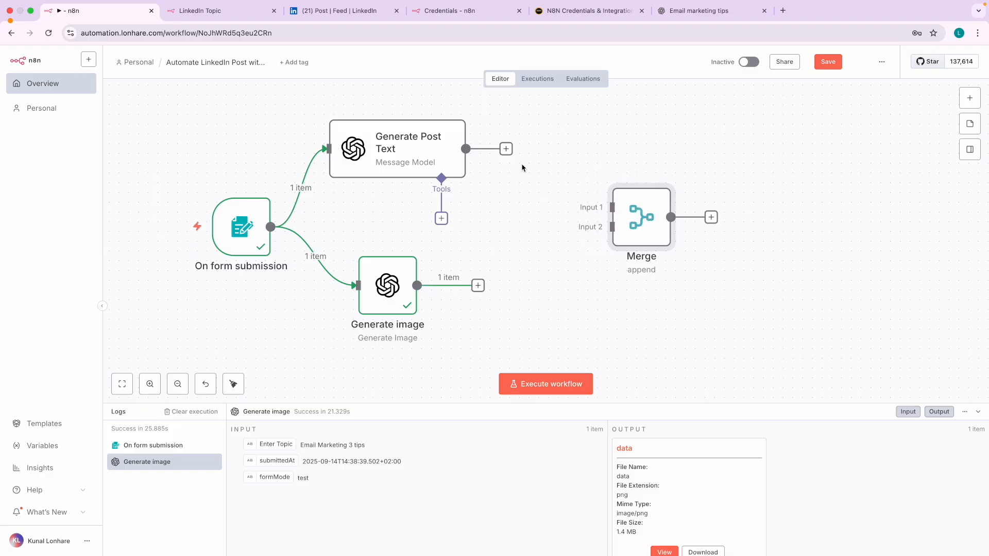
pyautogui.moveTo(507, 149); pyautogui.dragTo(609, 207)
pyautogui.moveTo(478, 287); pyautogui.dragTo(600, 237)
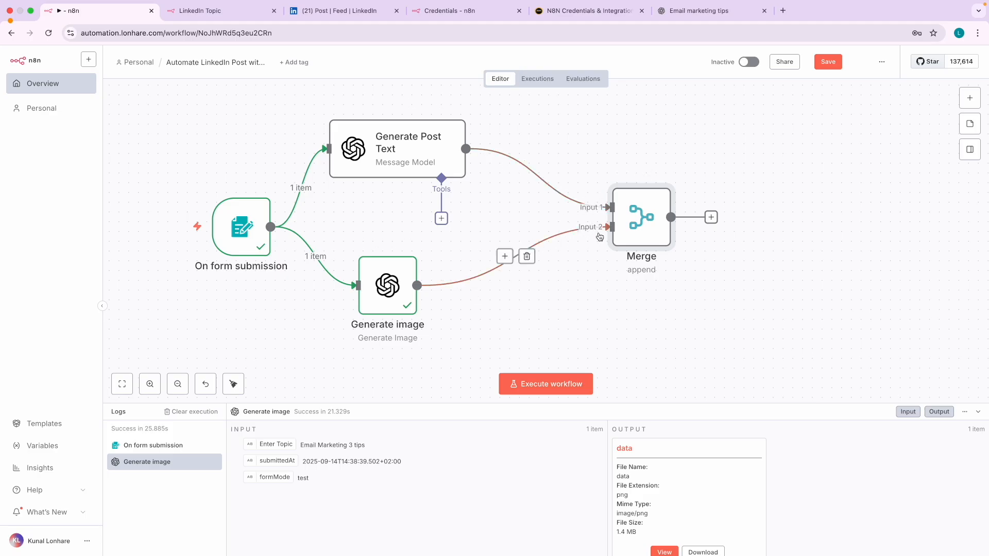
pyautogui.doubleClick(639, 221)
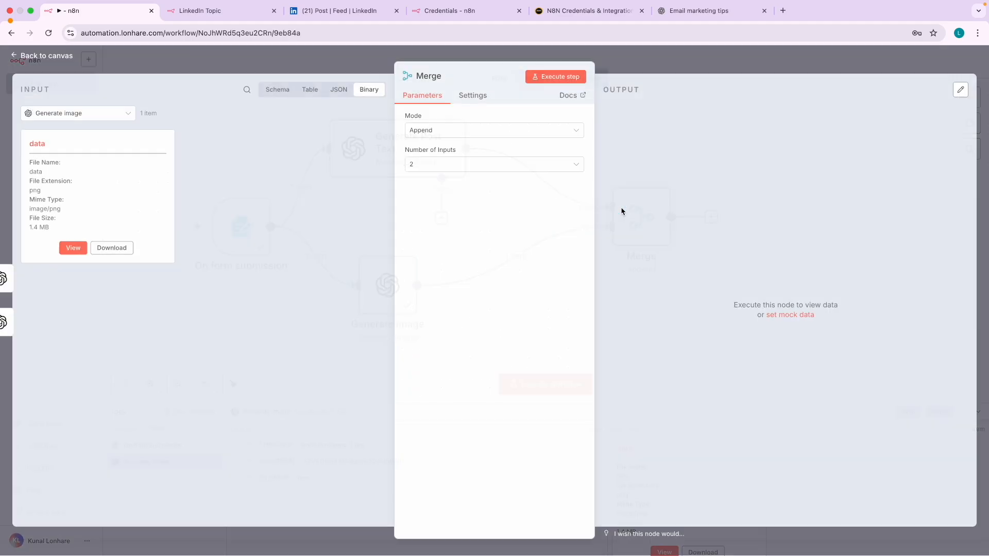
# - Set the Merge node's Mode to Combine with Combine By set to Position
pyautogui.click(107, 116)
pyautogui.click(302, 289)
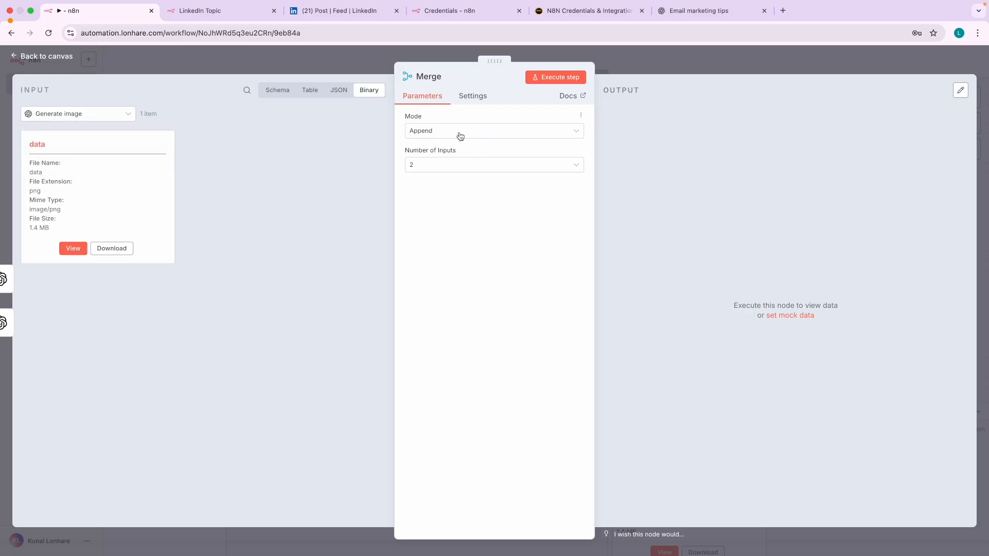
pyautogui.click(460, 135)
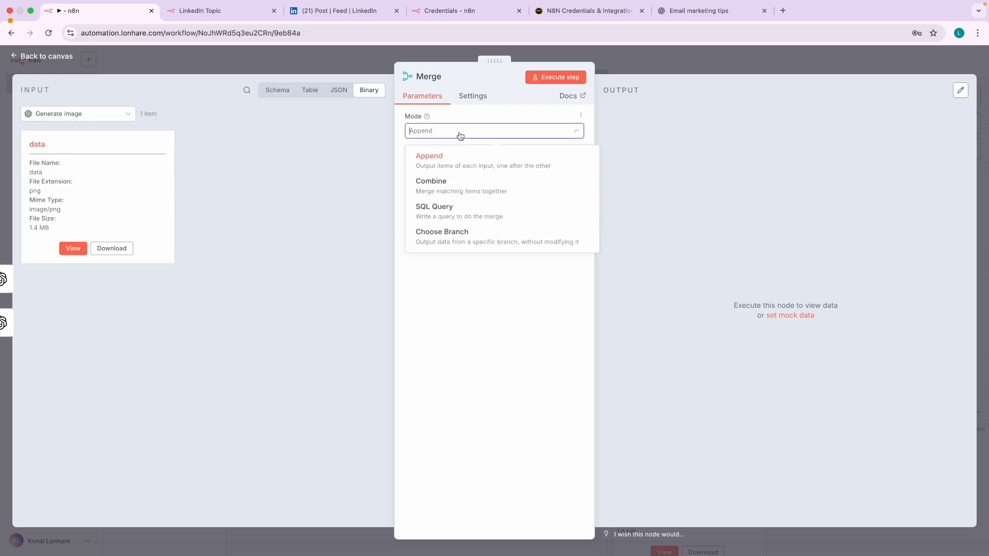
pyautogui.click(468, 187)
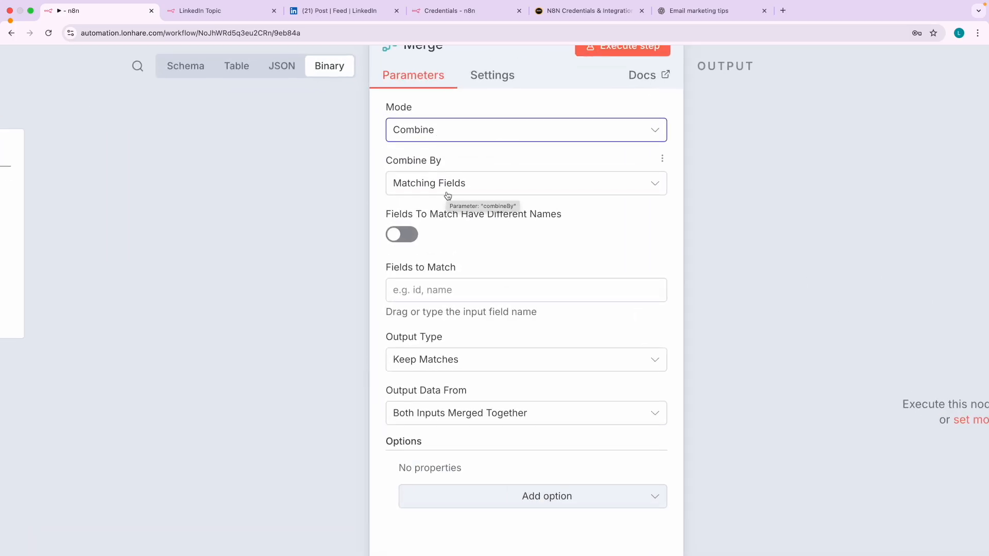
pyautogui.click(447, 192)
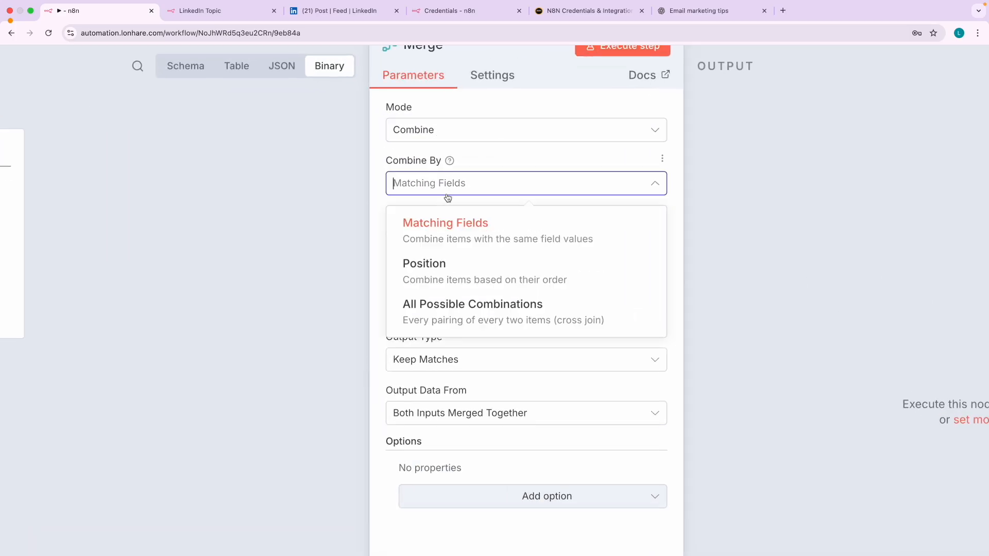
pyautogui.click(449, 284)
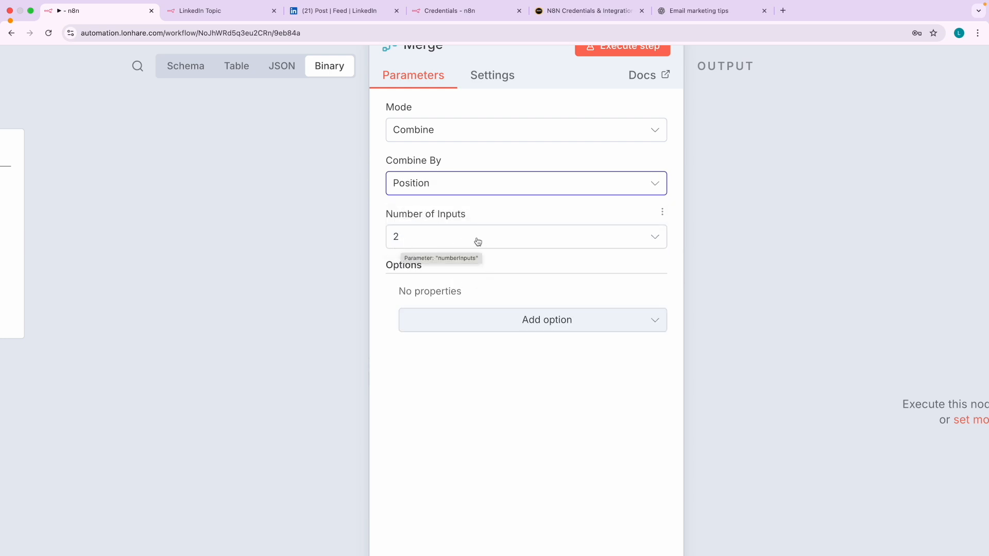
pyautogui.click(64, 60)
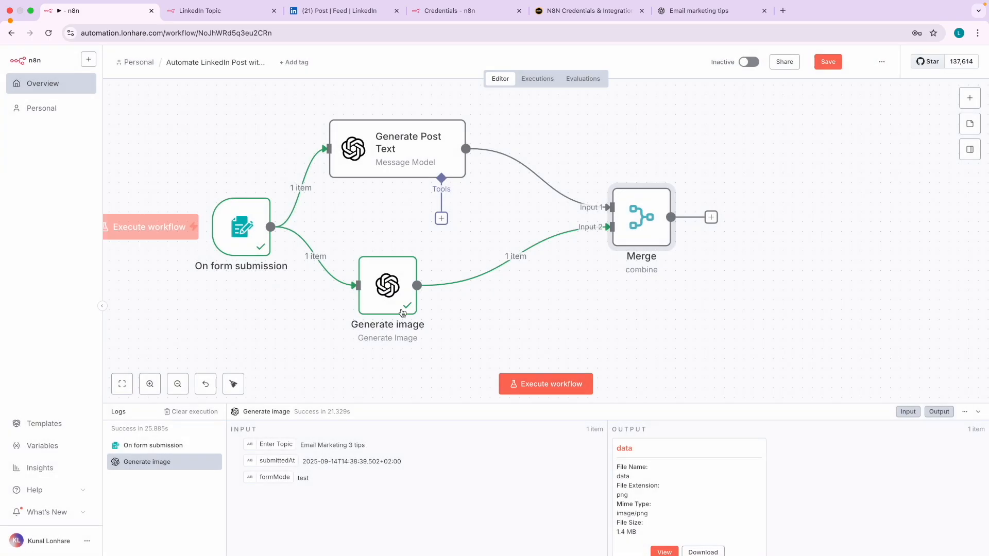
# - Execute the Merge node and inspect its output as JSON, binary and schema
pyautogui.doubleClick(653, 222)
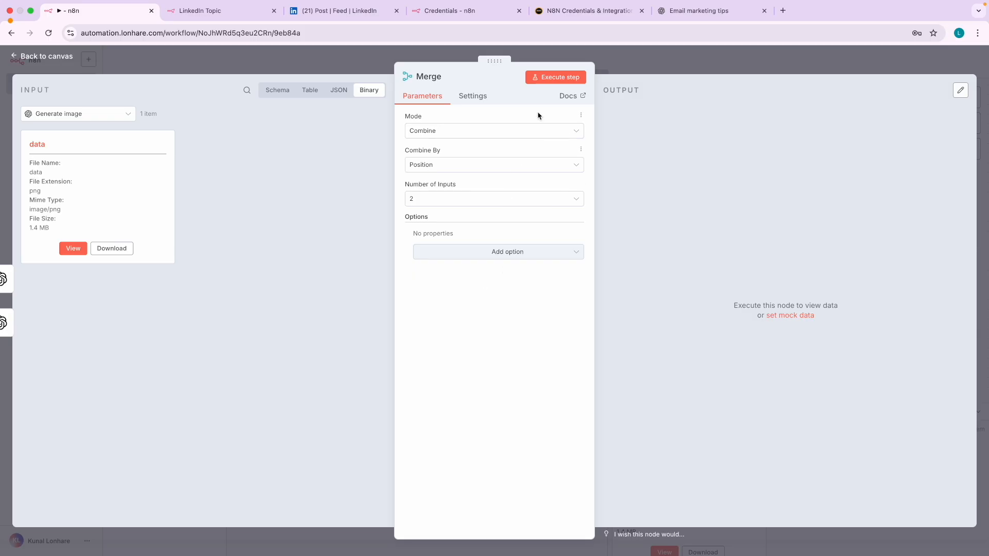
pyautogui.click(557, 77)
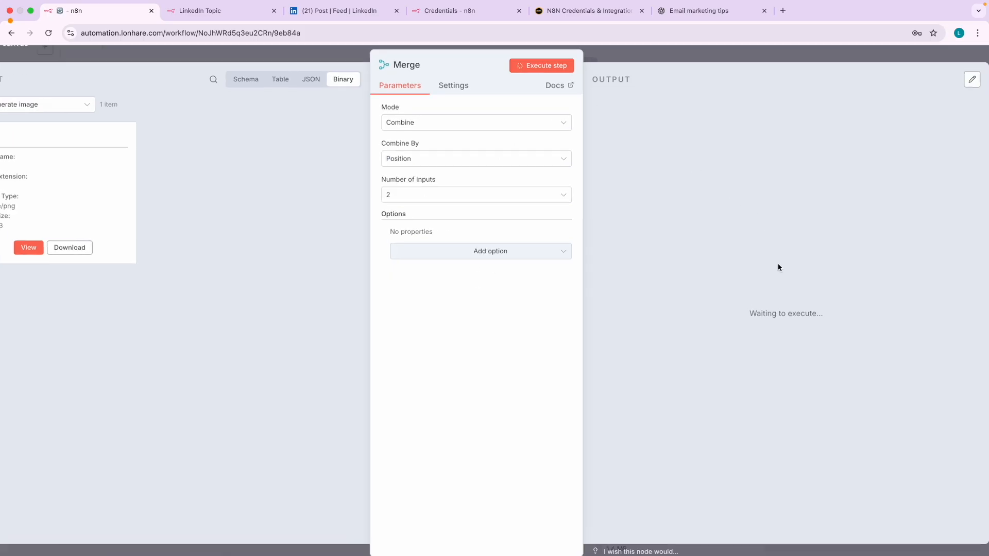
pyautogui.scroll(3, 778, 268)
pyautogui.scroll(-3, 788, 265)
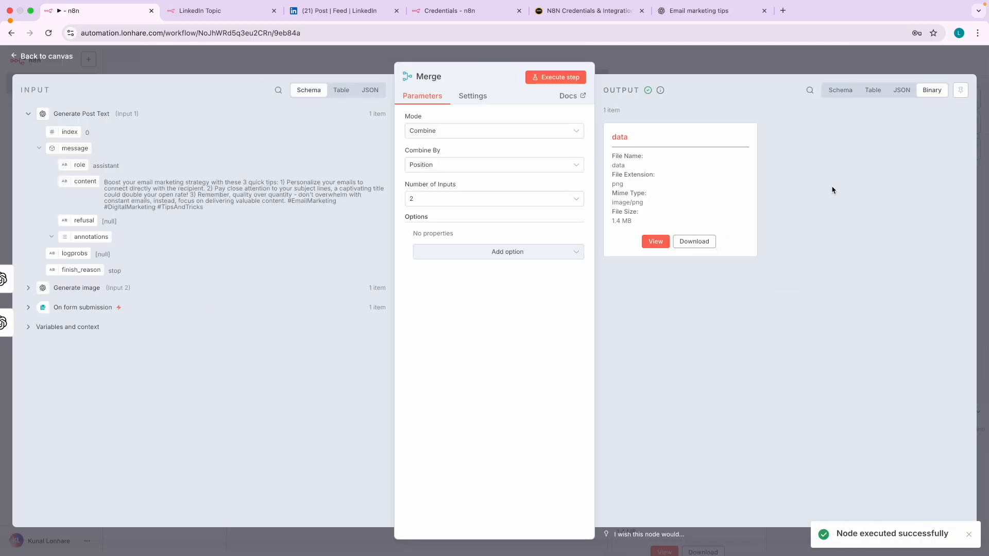
pyautogui.click(902, 90)
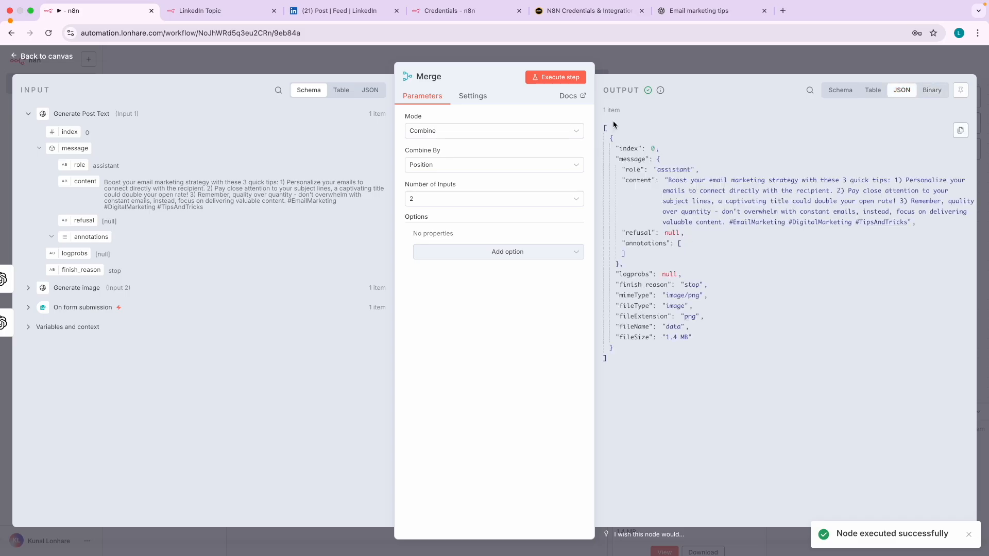
pyautogui.click(925, 95)
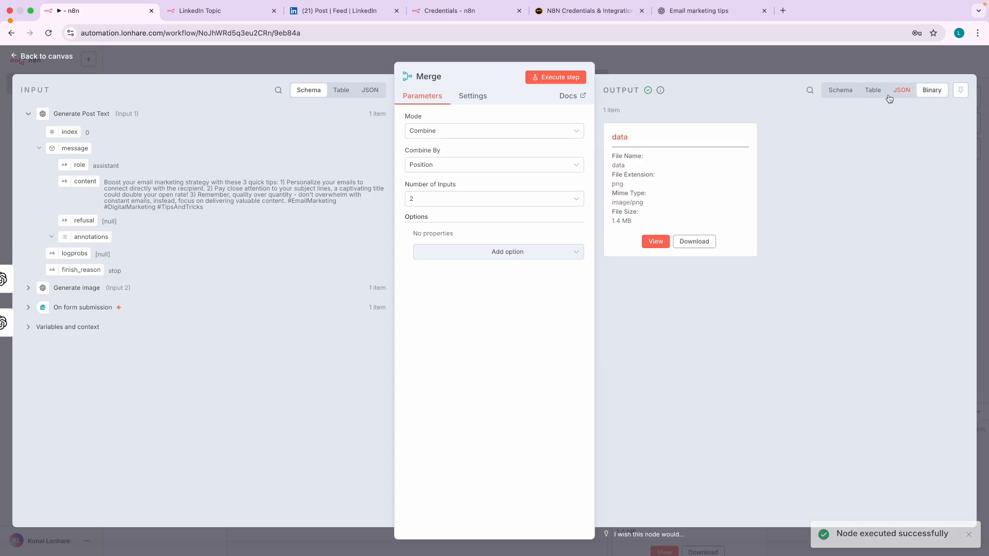
pyautogui.click(844, 92)
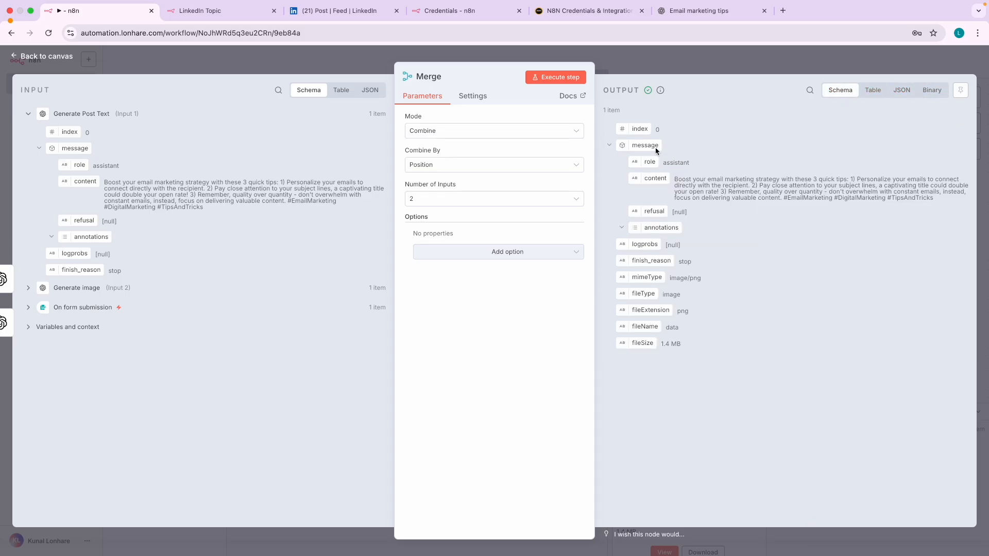
pyautogui.click(71, 62)
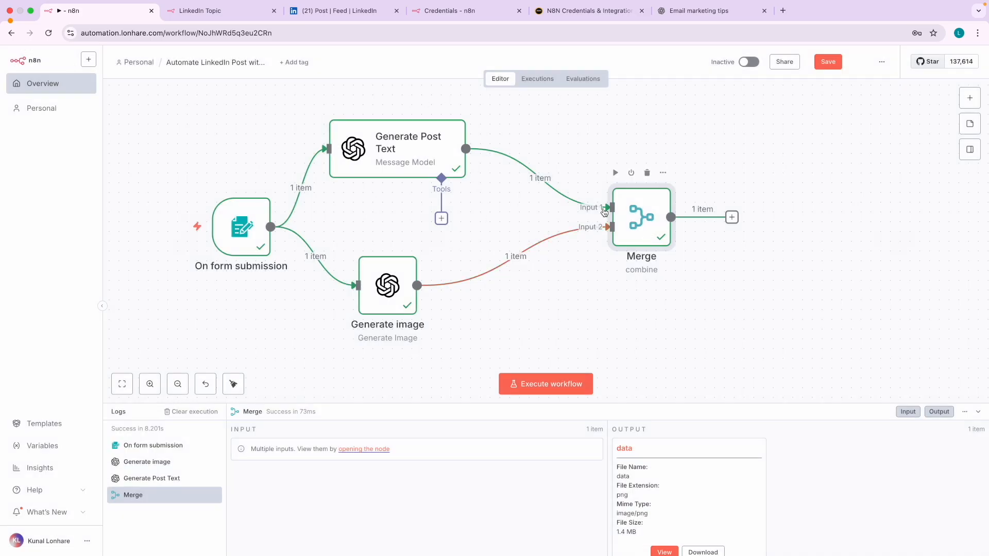
# - Compare against the published LinkedIn post, then return to the n8n workflow
pyautogui.click(348, 11)
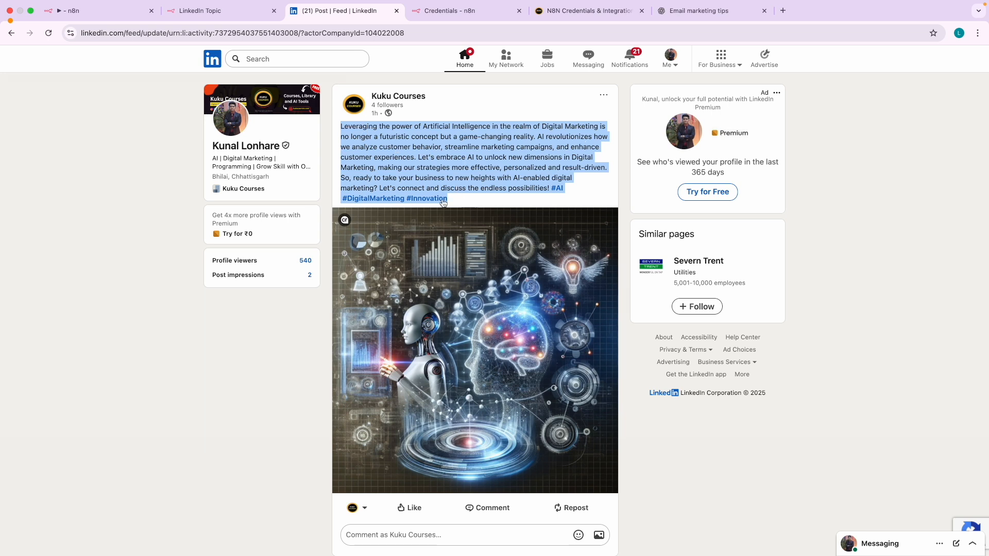
pyautogui.click(97, 15)
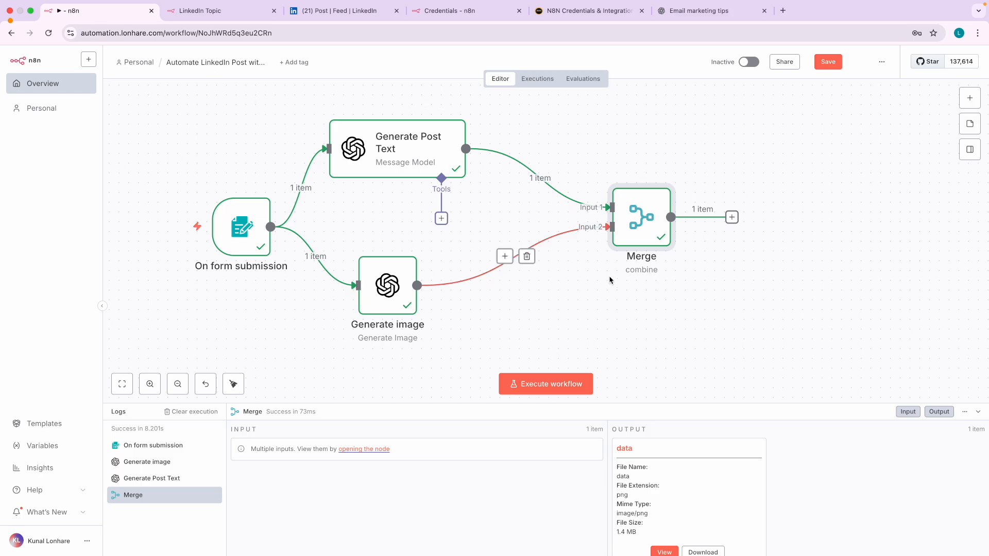
pyautogui.hscroll(2, 607, 283)
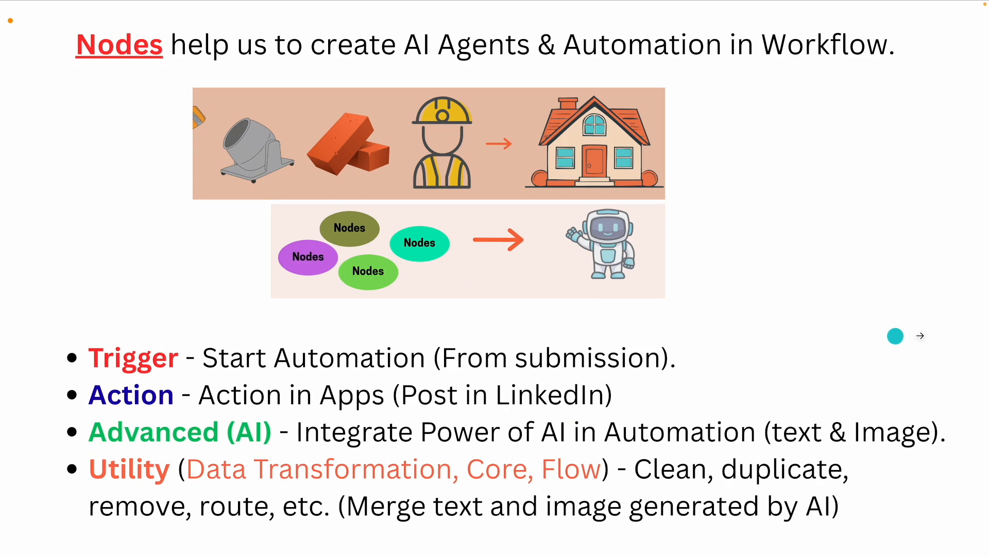
# - On the nodes slide, underline Trigger, Advanced (AI), Utility and Action in red pen
pyautogui.click(938, 335)
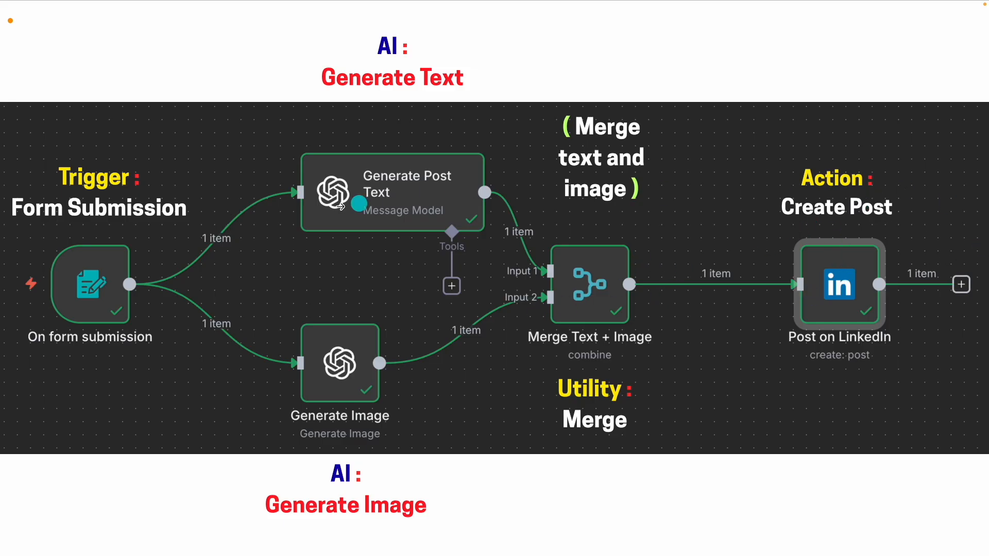
pyautogui.click(160, 241)
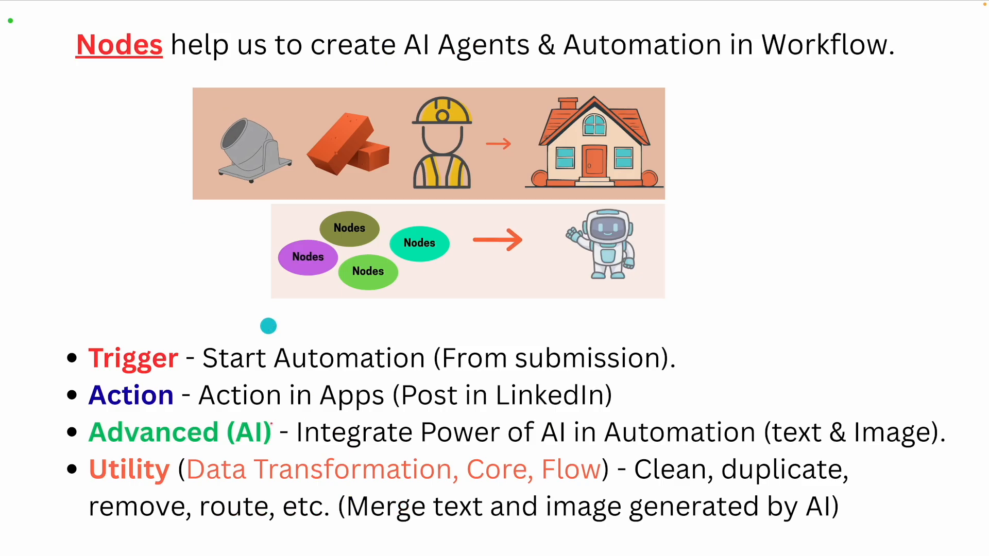
pyautogui.moveTo(97, 376); pyautogui.dragTo(194, 376)
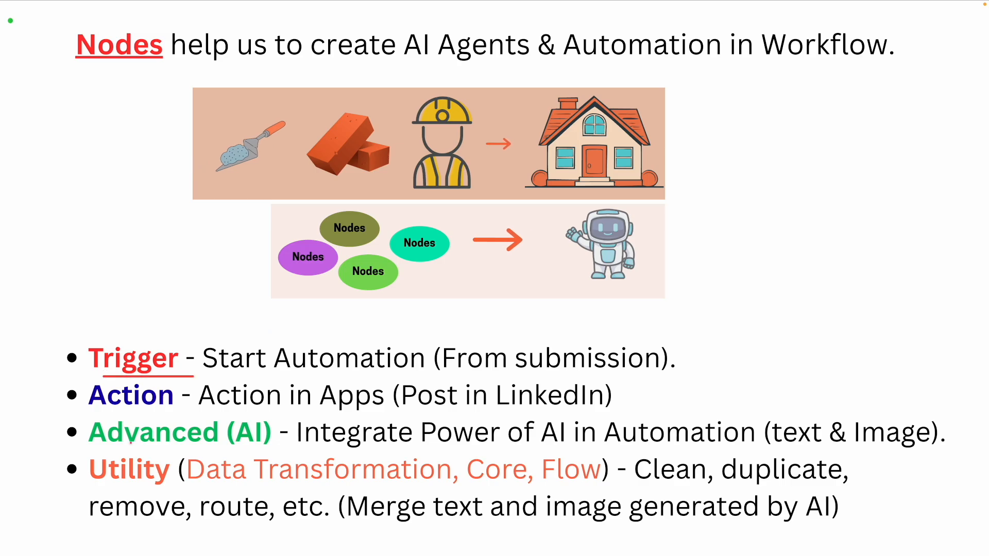
pyautogui.moveTo(130, 441); pyautogui.dragTo(283, 442)
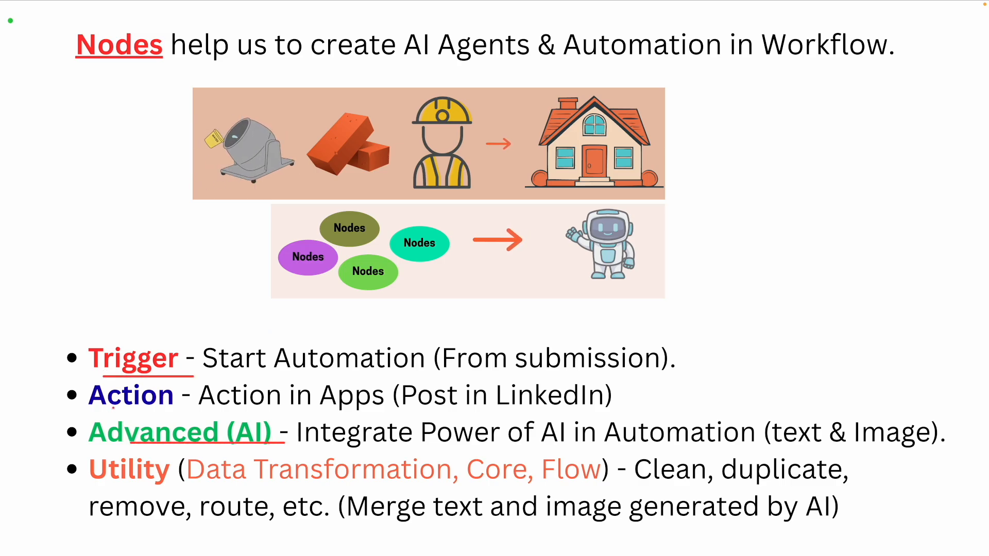
pyautogui.moveTo(122, 488); pyautogui.dragTo(192, 487)
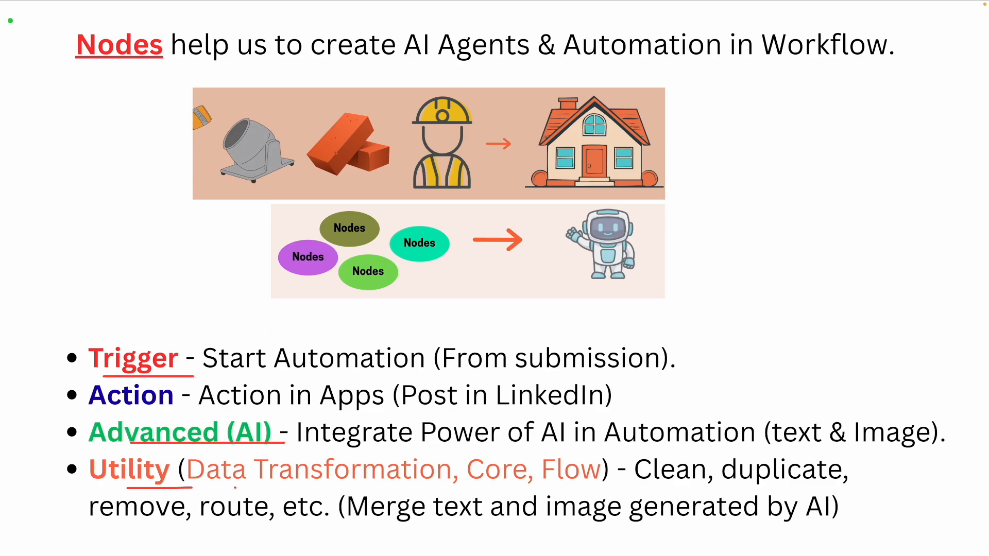
pyautogui.moveTo(89, 405); pyautogui.dragTo(161, 405)
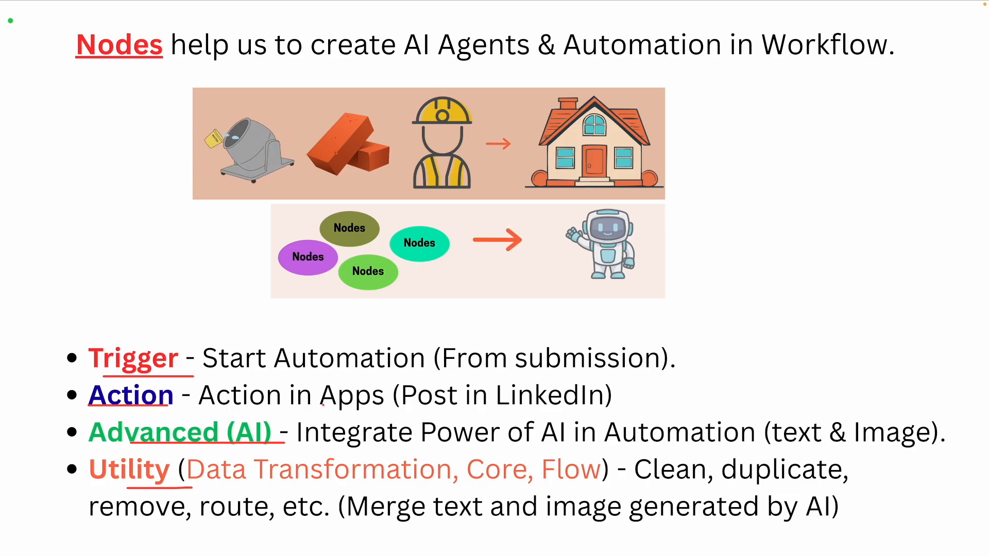
# - Circle Apps and mark Post in LinkedIn, then erase the ink and advance the slide
pyautogui.moveTo(324, 408)
pyautogui.mouseDown()
pyautogui.moveTo(380, 378)
pyautogui.moveTo(309, 404)
pyautogui.mouseUp()
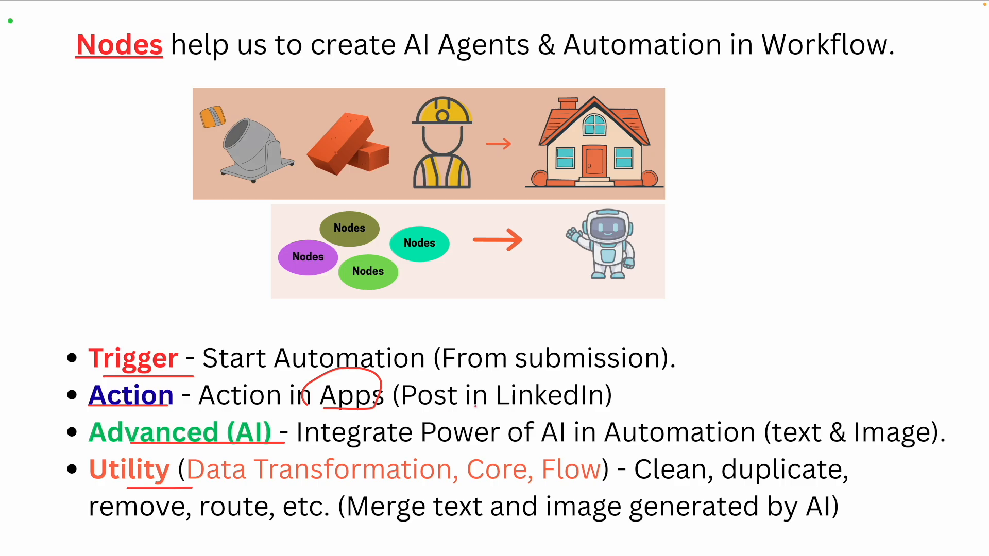
pyautogui.moveTo(392, 412); pyautogui.dragTo(519, 405)
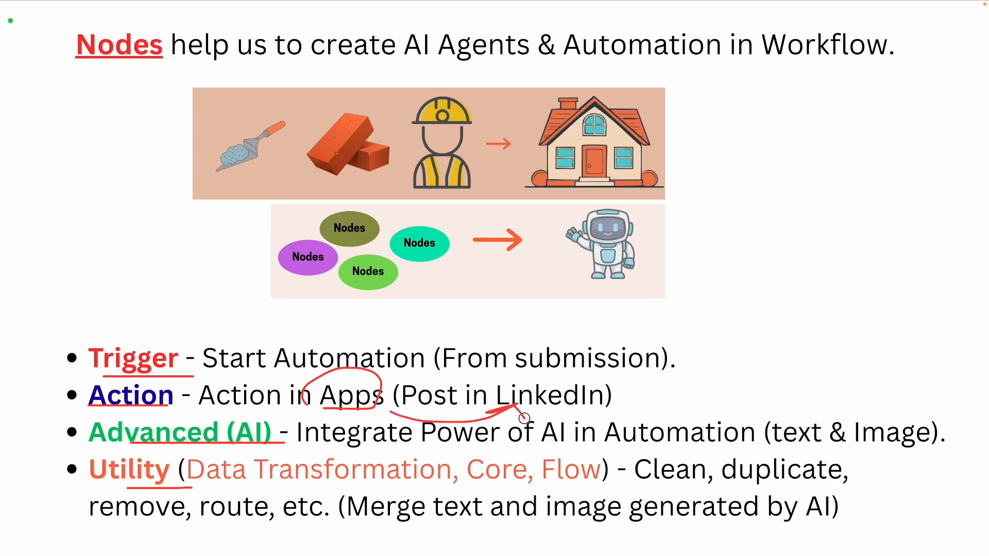
pyautogui.moveTo(435, 385)
pyautogui.mouseDown()
pyautogui.moveTo(481, 364)
pyautogui.moveTo(522, 382)
pyautogui.mouseUp()
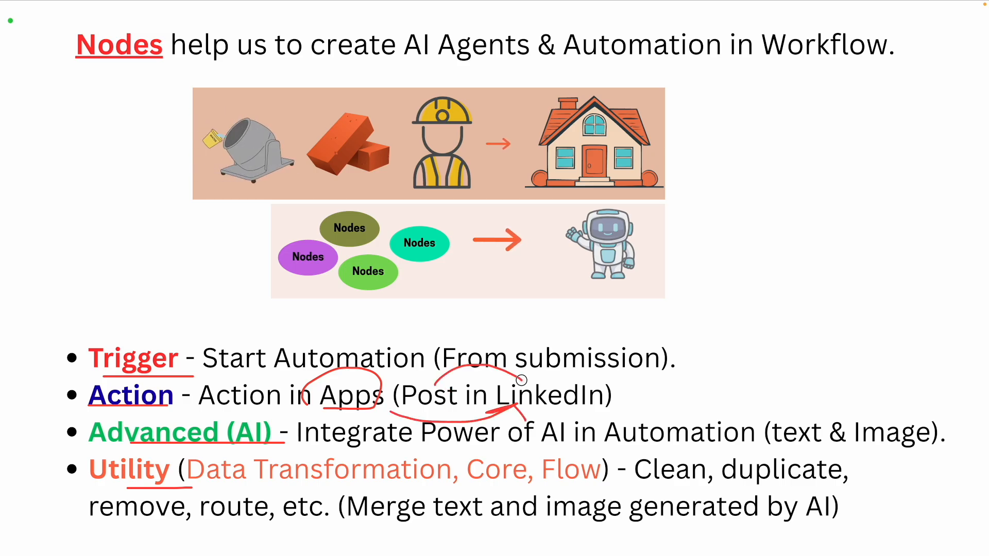
pyautogui.press('Escape')
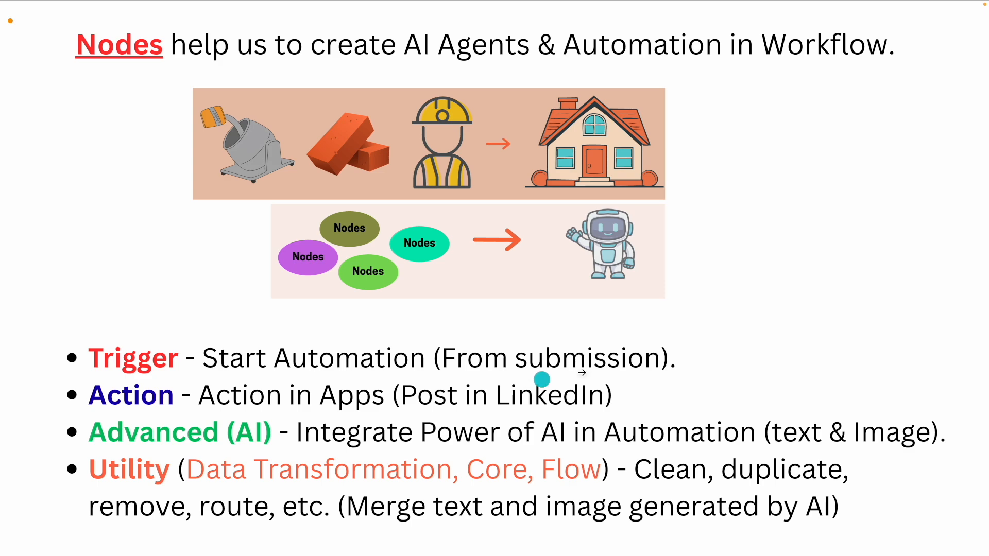
pyautogui.press('Right')
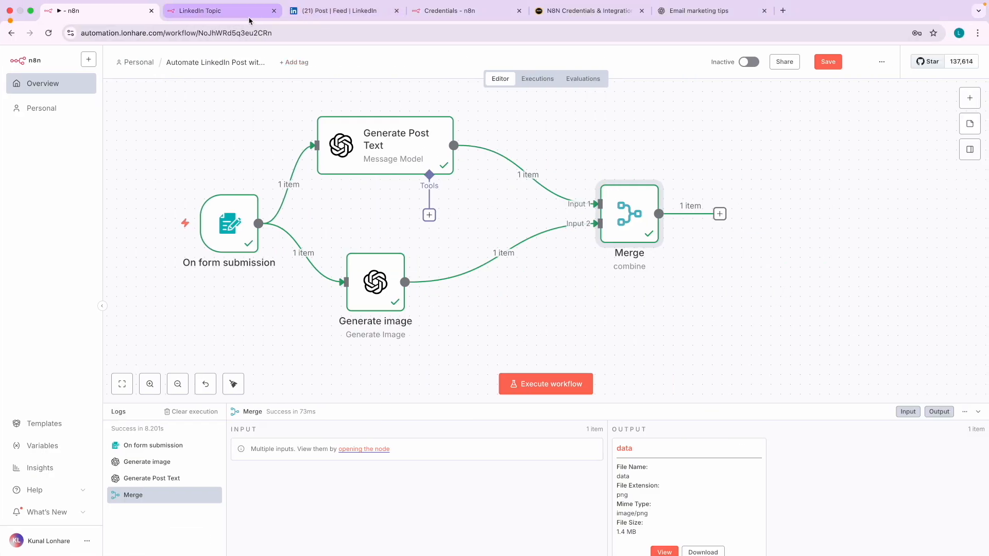
# - Look over the n8n credentials and integrations guide, then return to the workflow editor
pyautogui.click(539, 15)
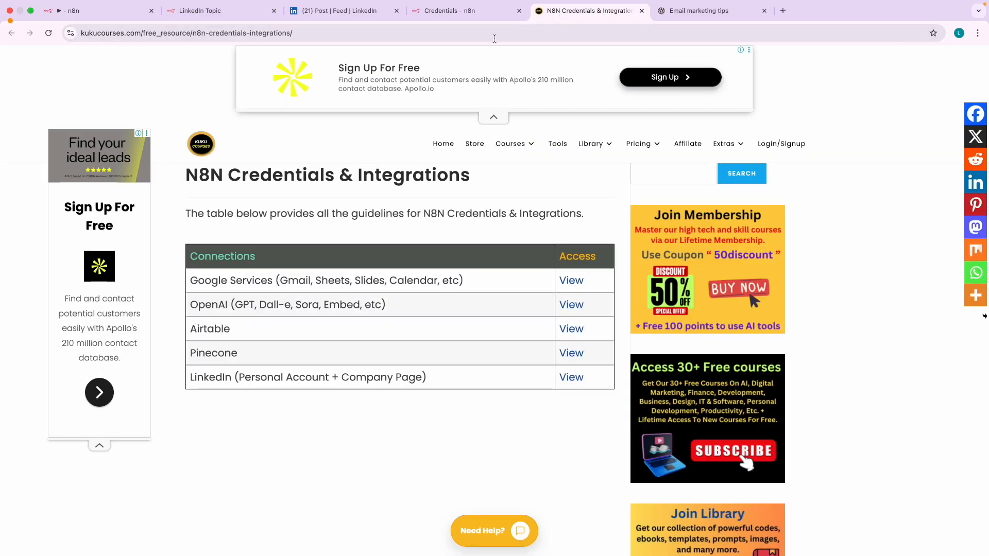
pyautogui.scroll(5, 202, 379)
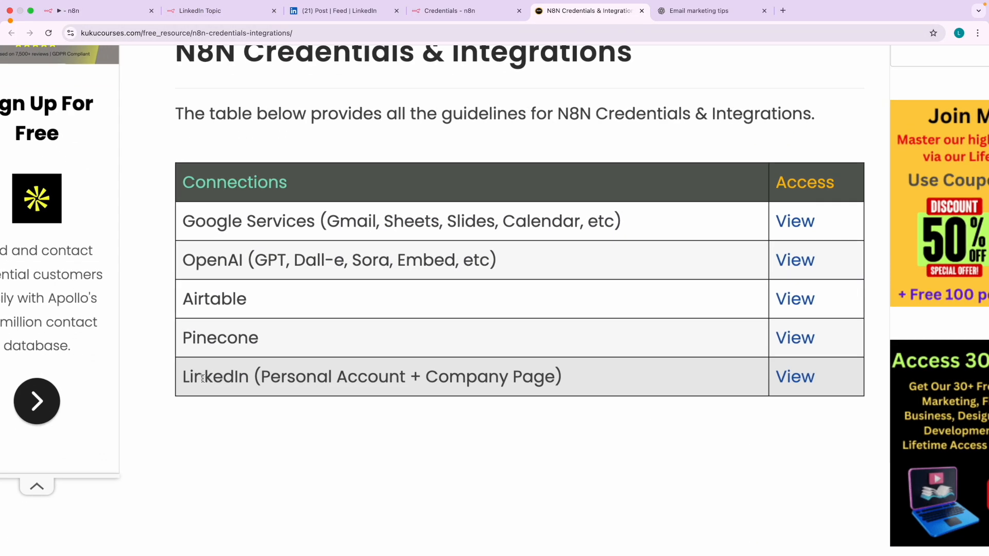
pyautogui.click(101, 15)
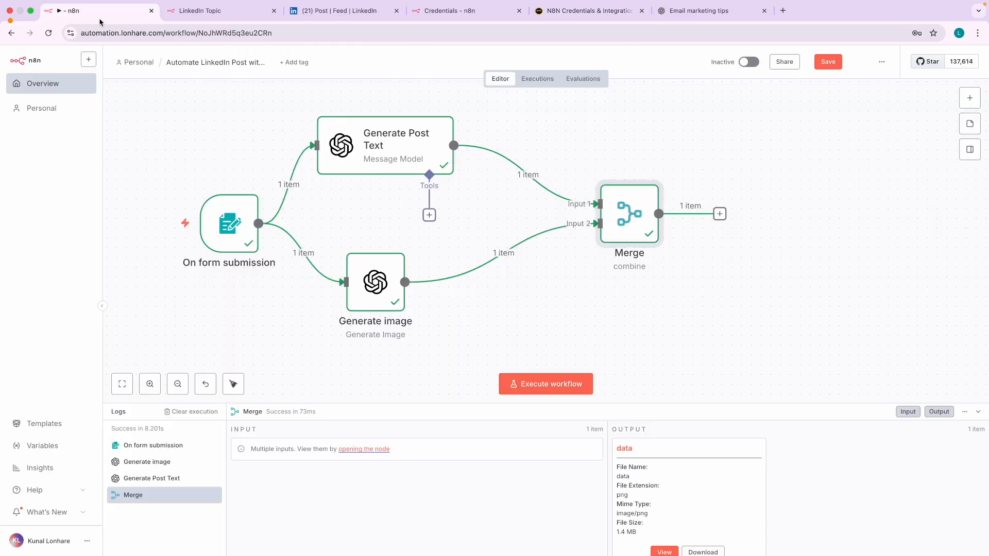
# - Add a LinkedIn Create a post action after Merge by searching 'link'
pyautogui.click(720, 214)
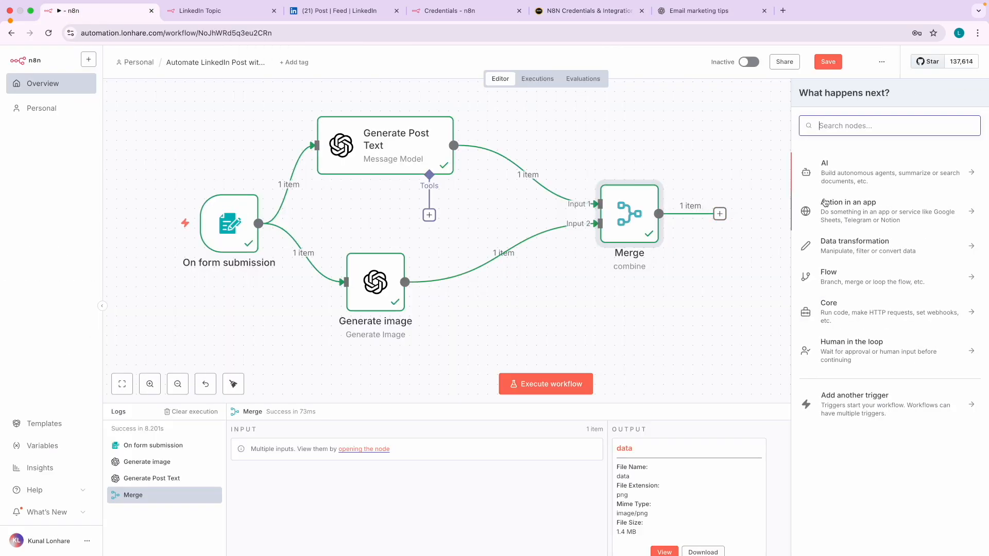
pyautogui.click(856, 206)
pyautogui.write('link')
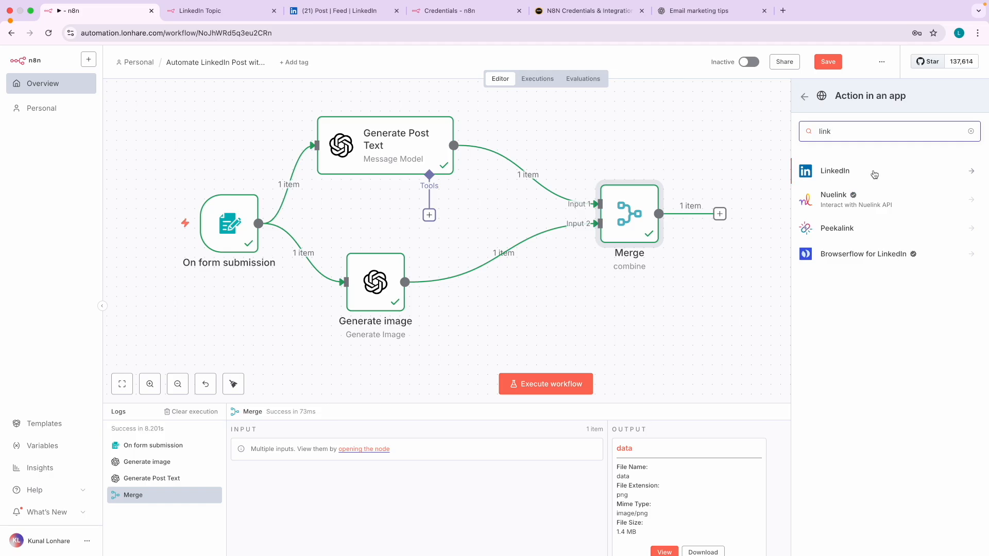
pyautogui.click(874, 174)
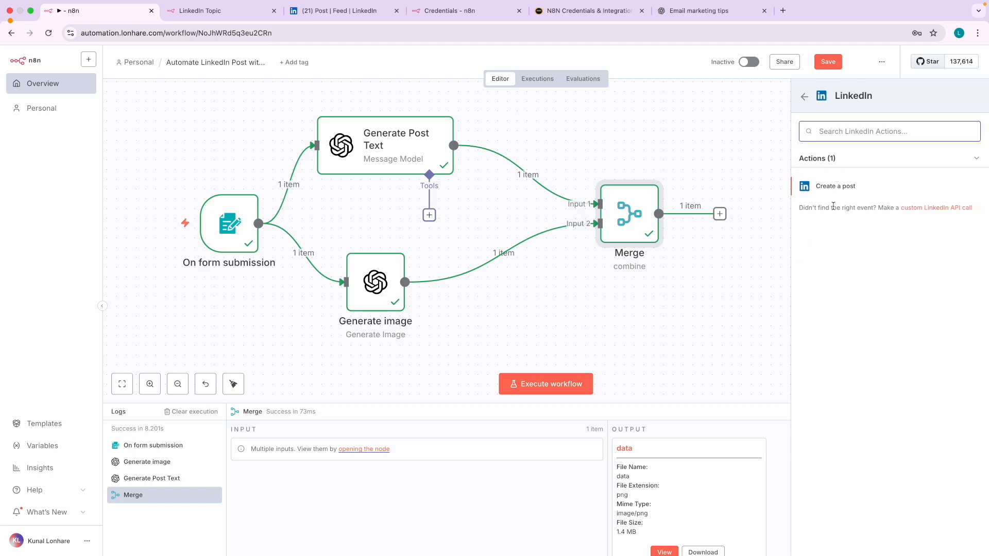
pyautogui.click(843, 187)
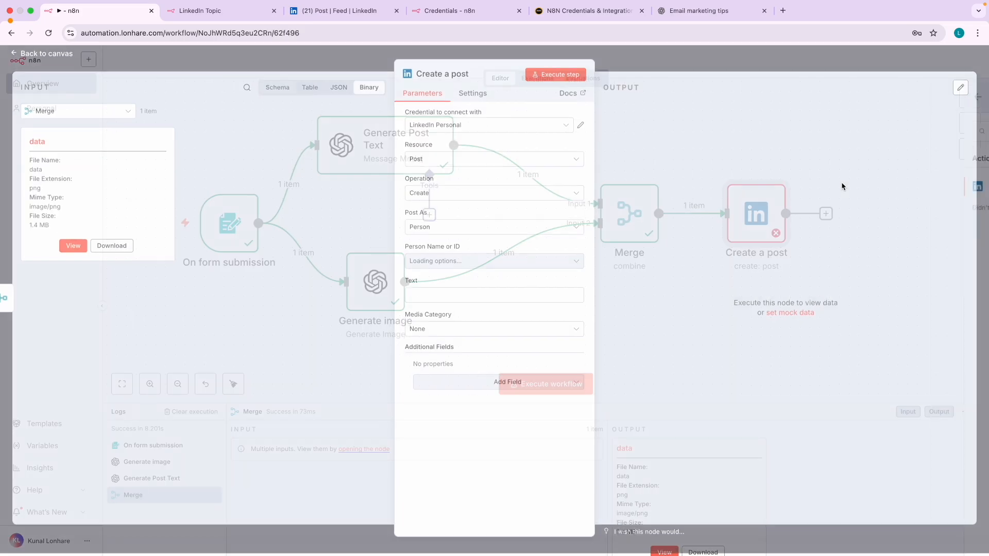
pyautogui.click(53, 56)
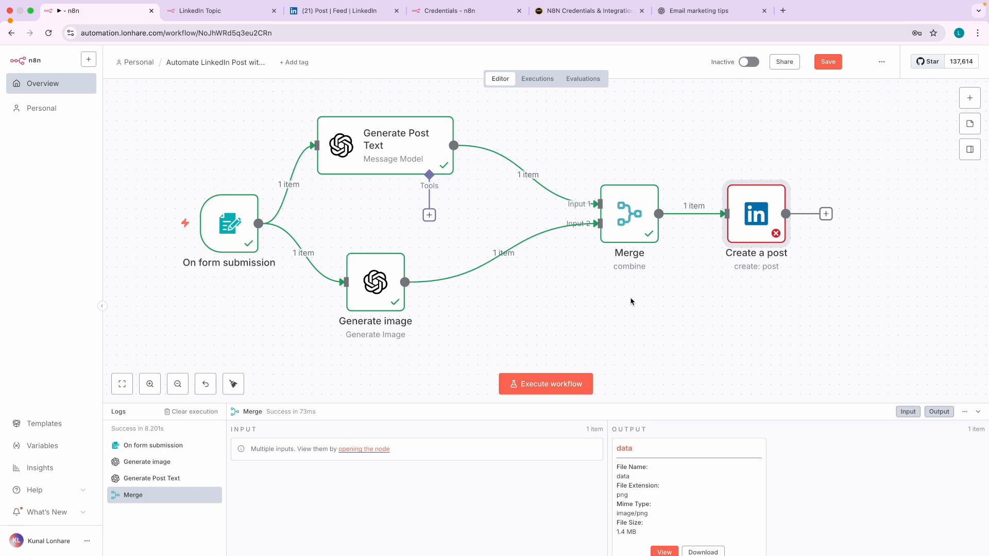
pyautogui.hscroll(3, 515, 247)
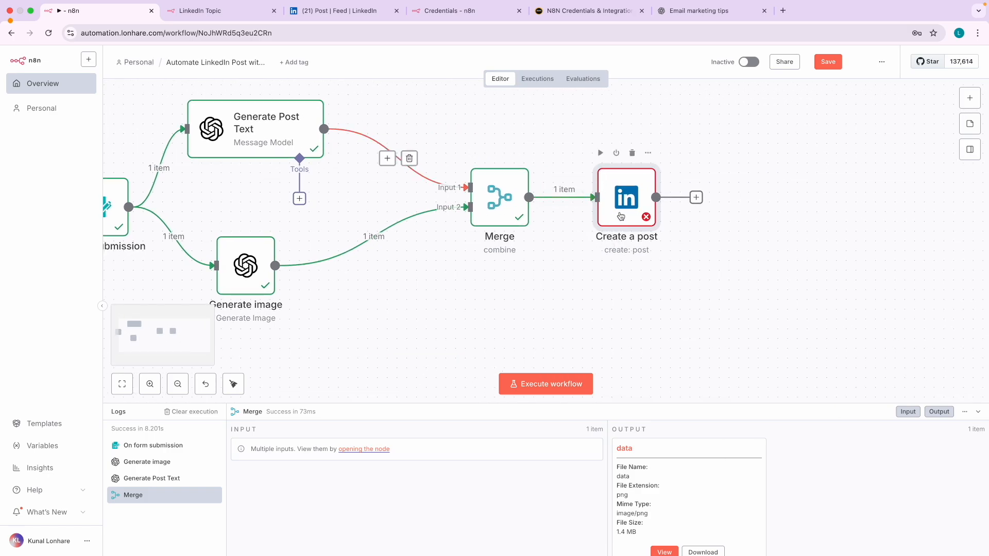
# - Open the Create a post node's credential list, keeping LinkedIn Personal, and check the personal profile
pyautogui.doubleClick(627, 197)
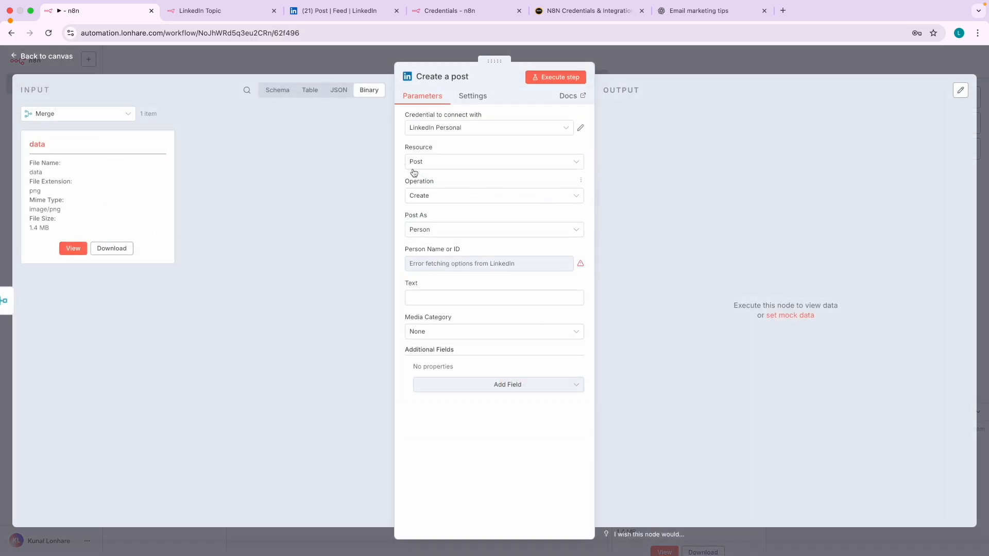
pyautogui.scroll(5, 483, 135)
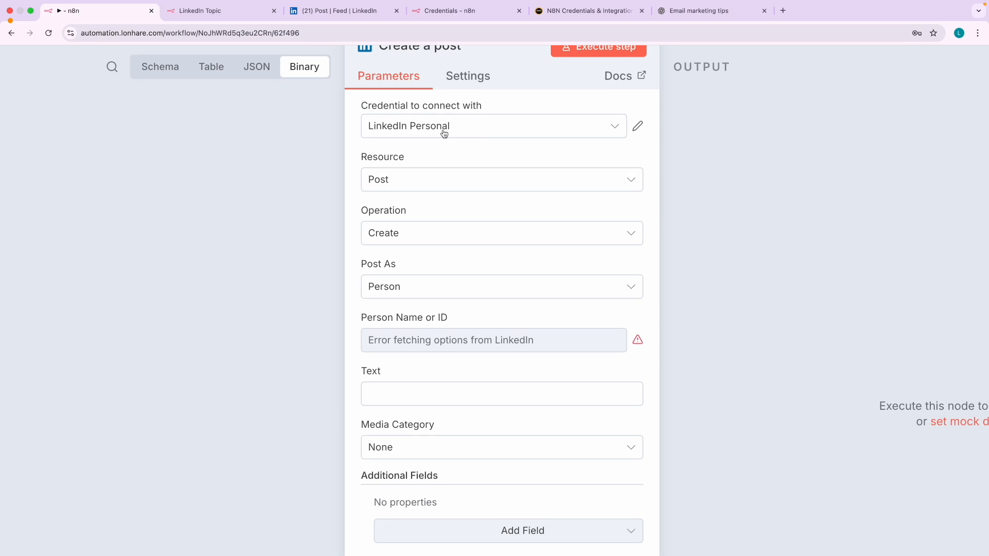
pyautogui.click(444, 134)
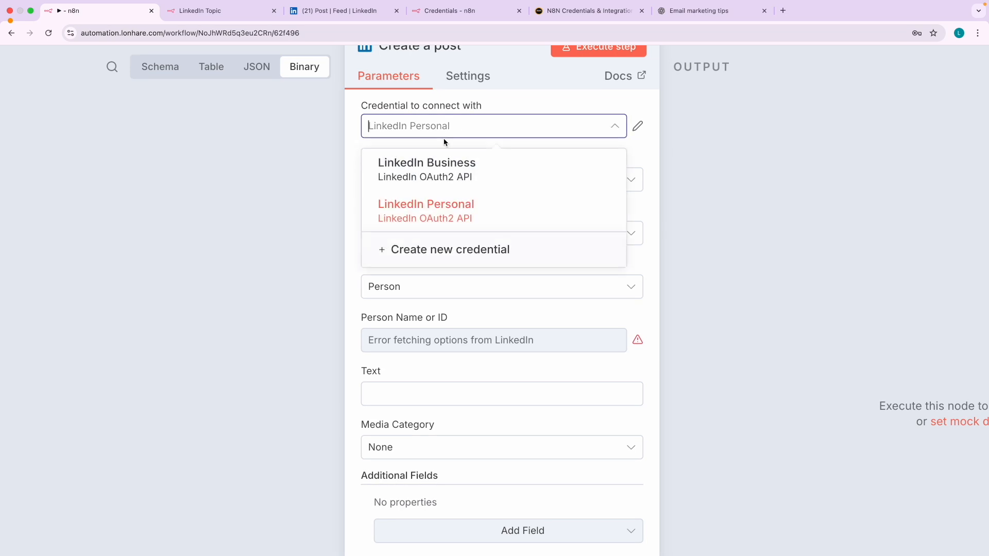
pyautogui.click(442, 208)
pyautogui.click(340, 10)
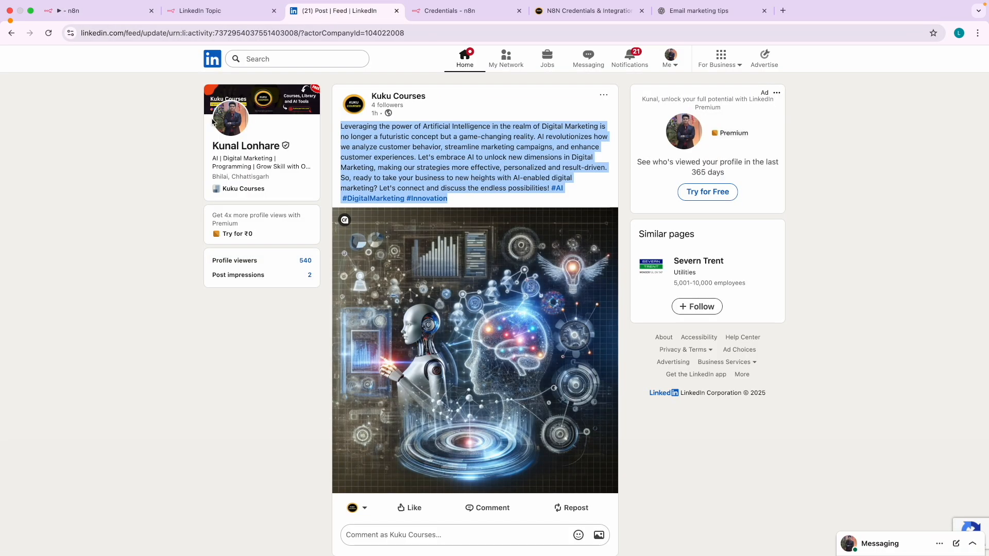
pyautogui.click(236, 150)
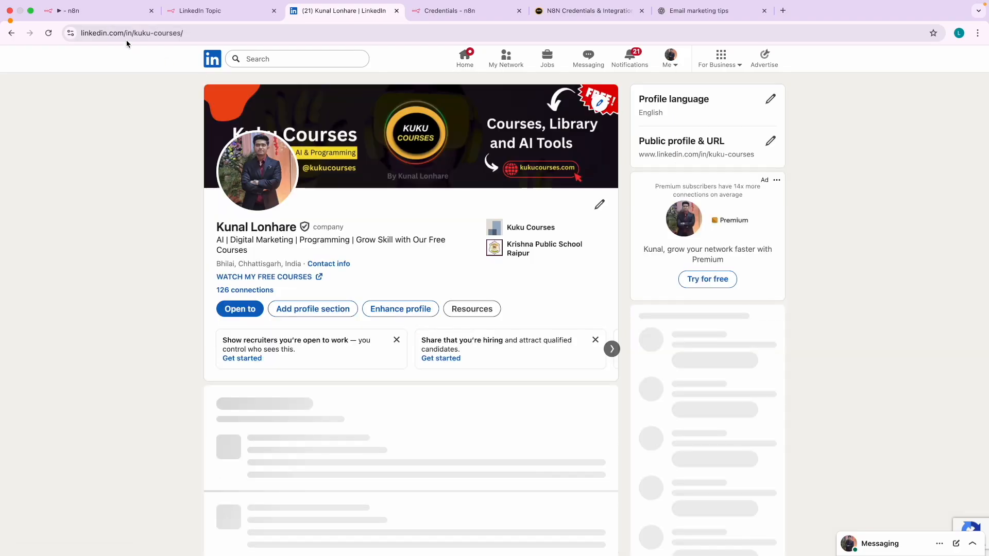
pyautogui.click(98, 10)
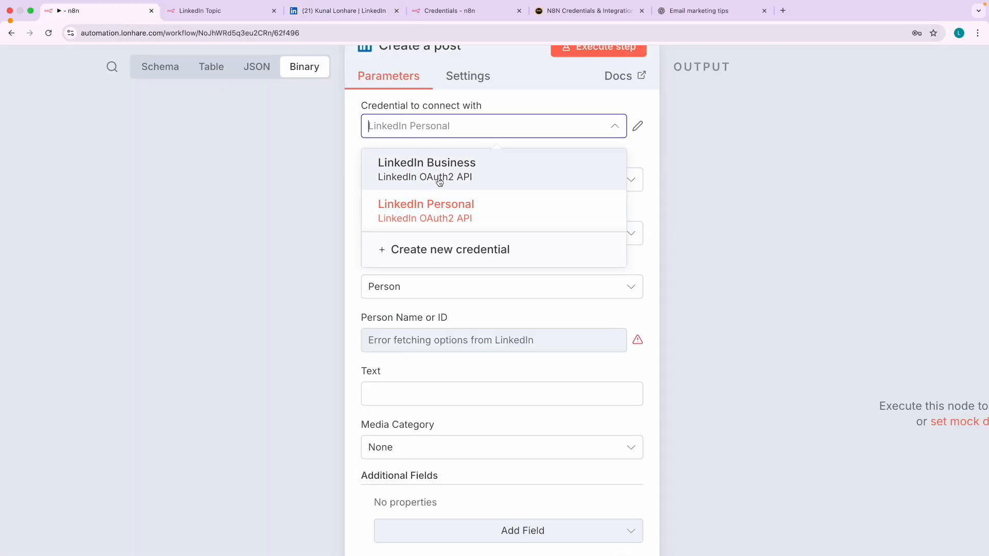
# - Consult n8n's LinkedIn connection guide, then switch the node's credential to LinkedIn Business
pyautogui.click(571, 11)
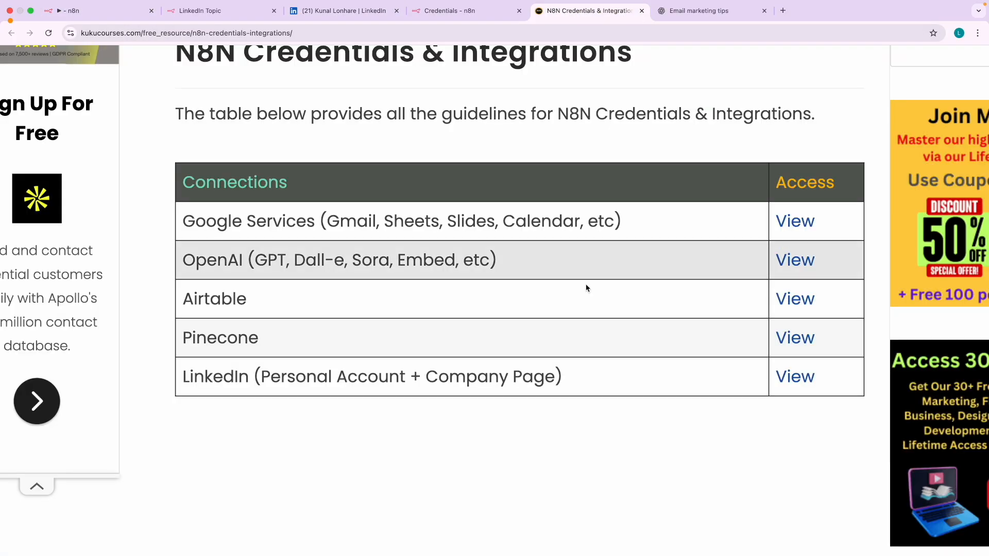
pyautogui.click(795, 377)
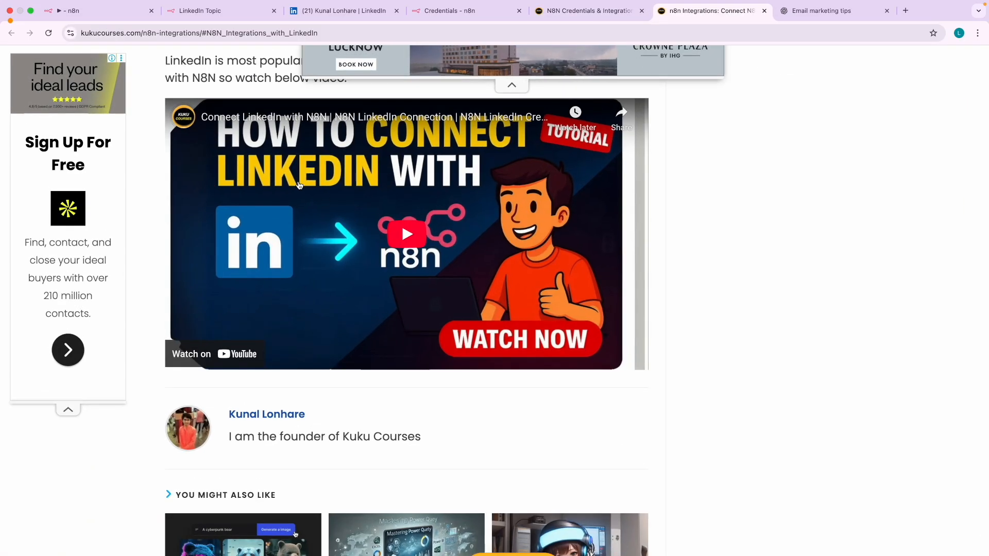
pyautogui.click(103, 12)
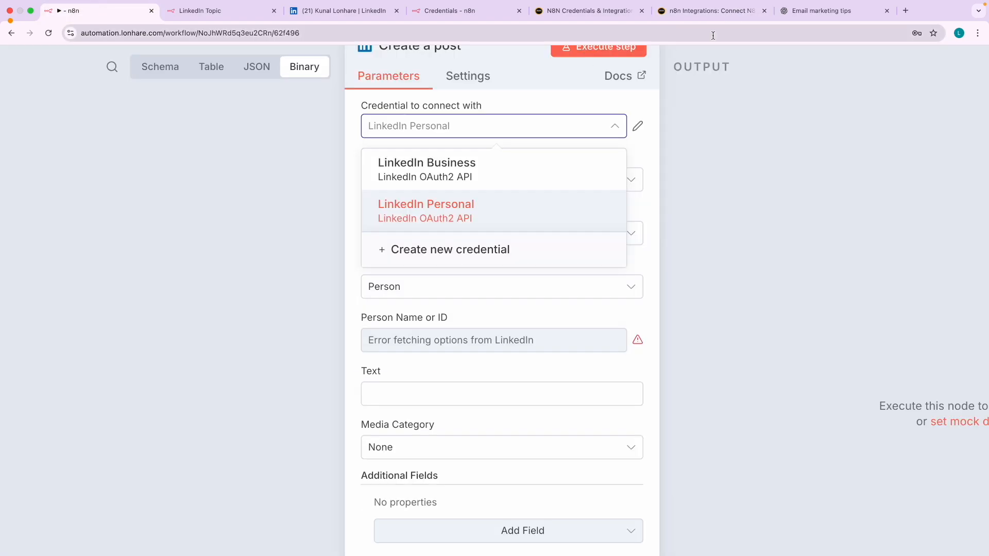
pyautogui.click(710, 11)
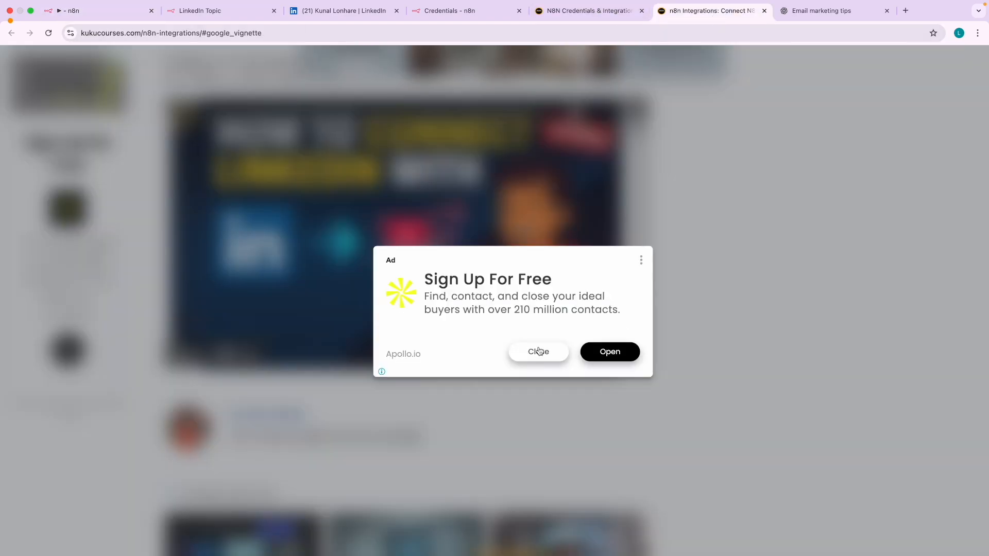
pyautogui.click(539, 350)
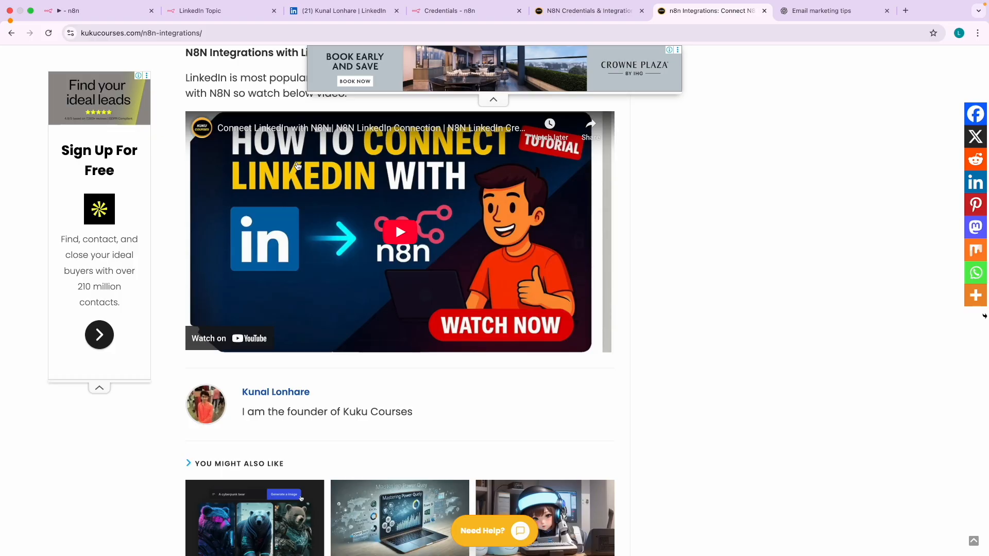
pyautogui.scroll(3, 298, 166)
pyautogui.click(77, 10)
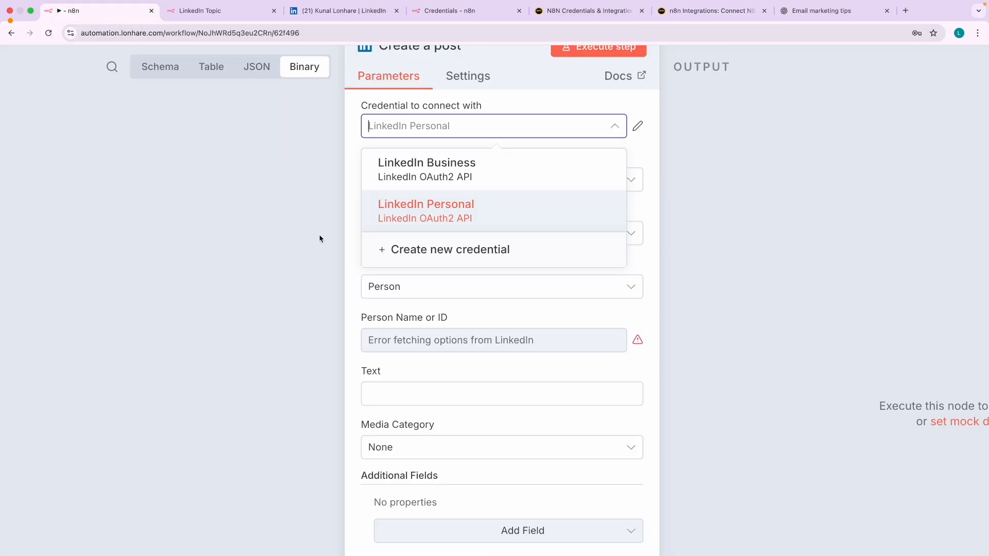
pyautogui.click(423, 170)
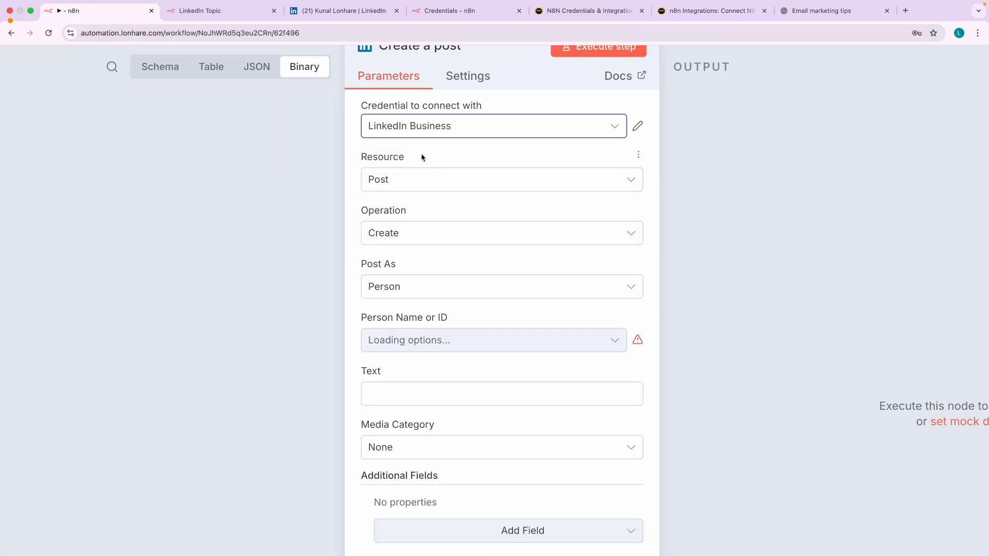
pyautogui.click(322, 10)
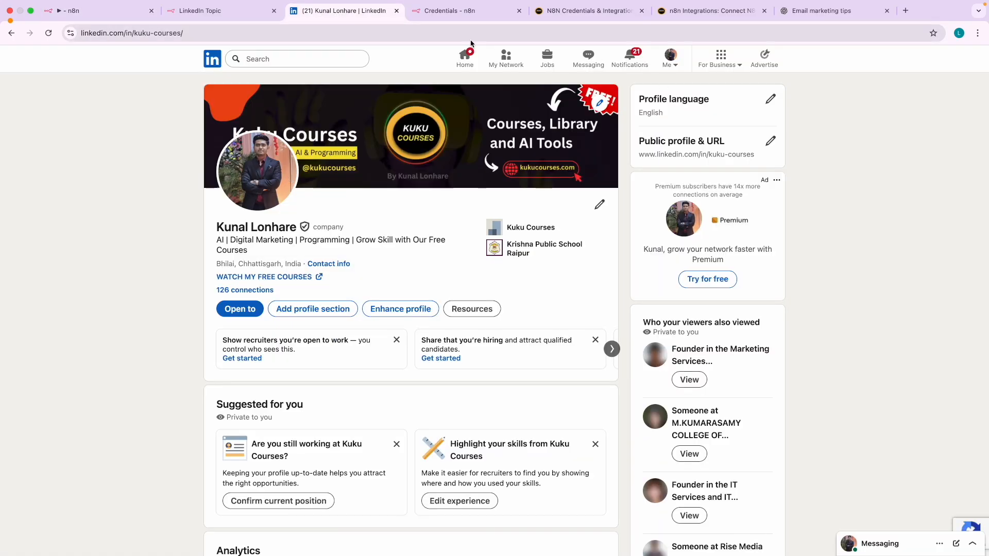
# - From the LinkedIn home feed, open the Kuku Courses company page admin dashboard, then return to n8n
pyautogui.click(464, 58)
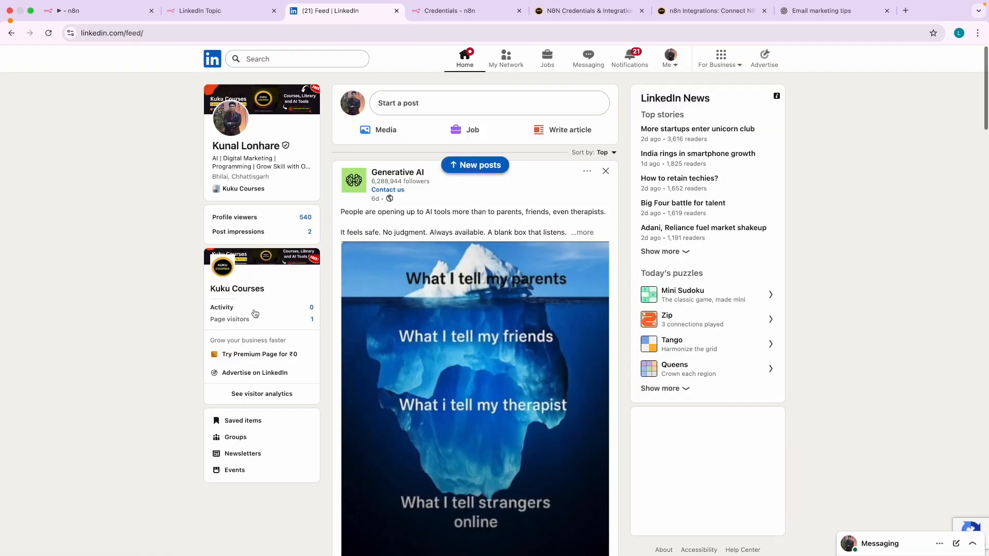
pyautogui.scroll(5, 230, 291)
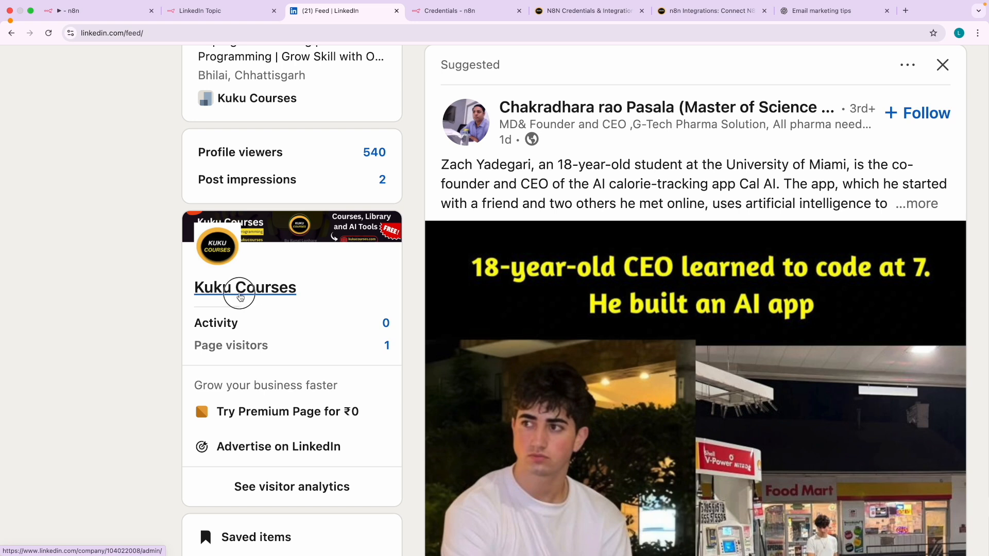
pyautogui.click(239, 297)
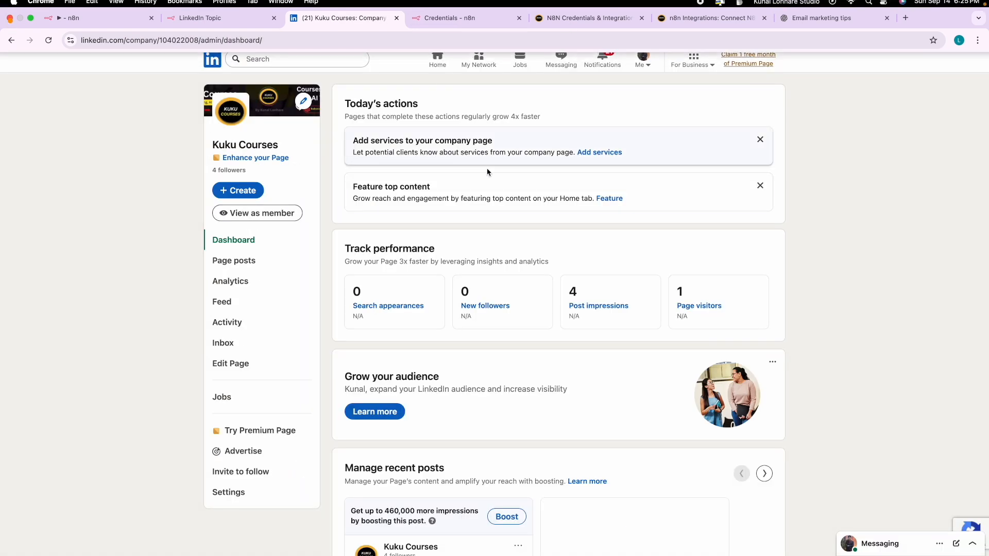
pyautogui.click(93, 12)
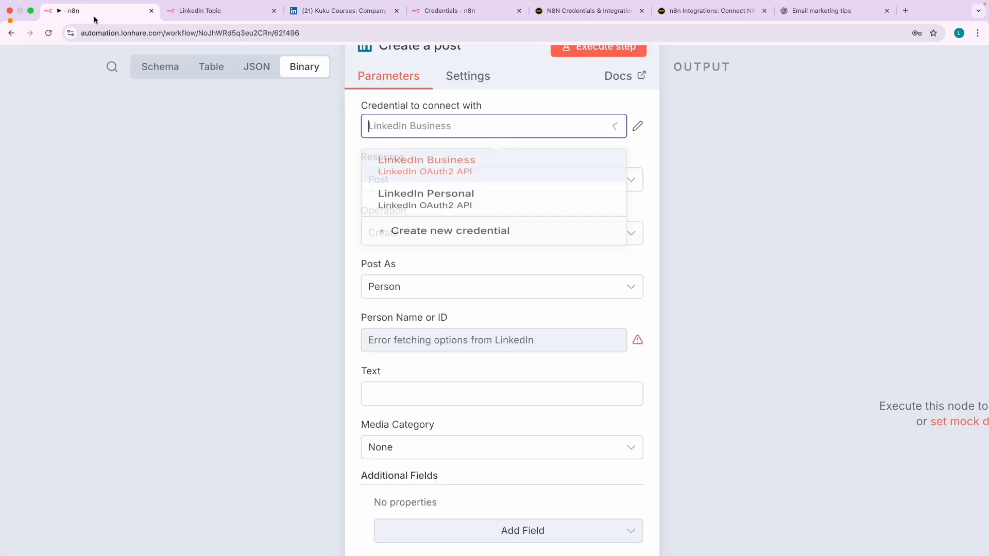
# - Keep LinkedIn Business as the credential and set Post As to Organization to reveal Organization URN
pyautogui.click(429, 170)
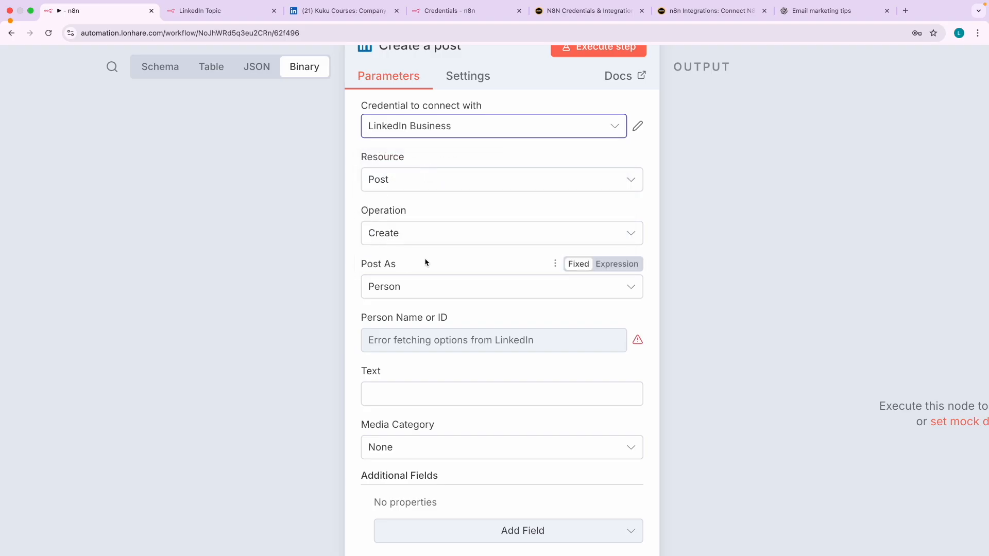
pyautogui.click(397, 287)
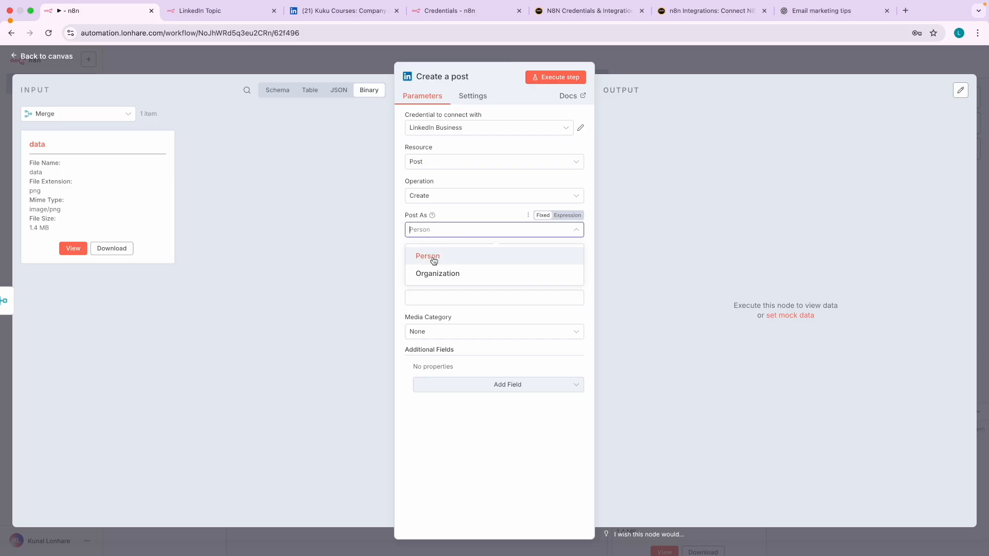
pyautogui.click(433, 273)
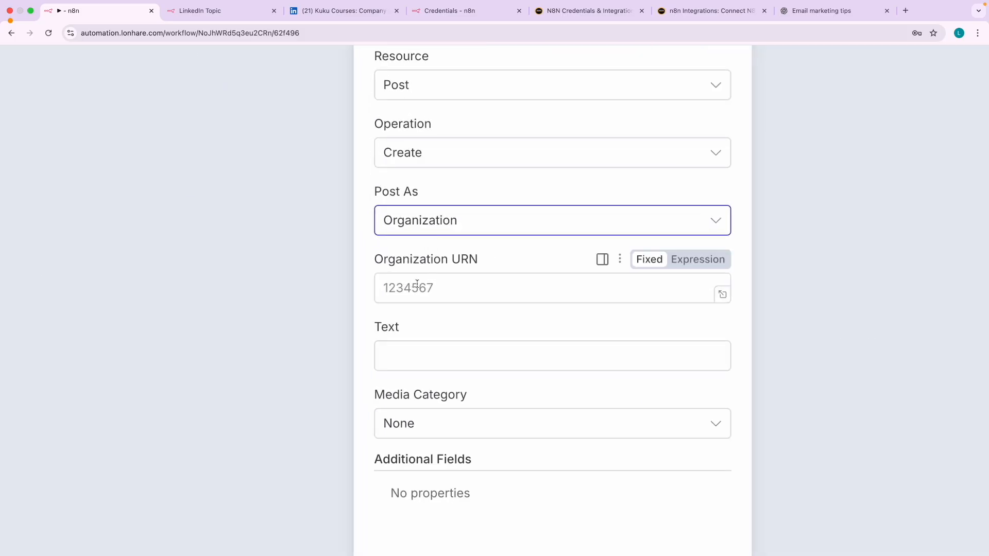
pyautogui.click(416, 287)
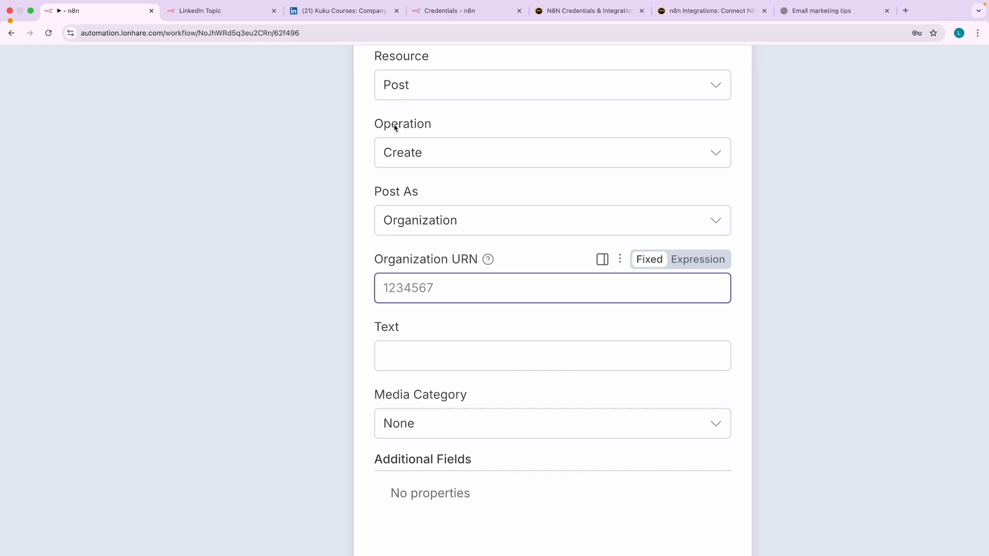
pyautogui.click(338, 12)
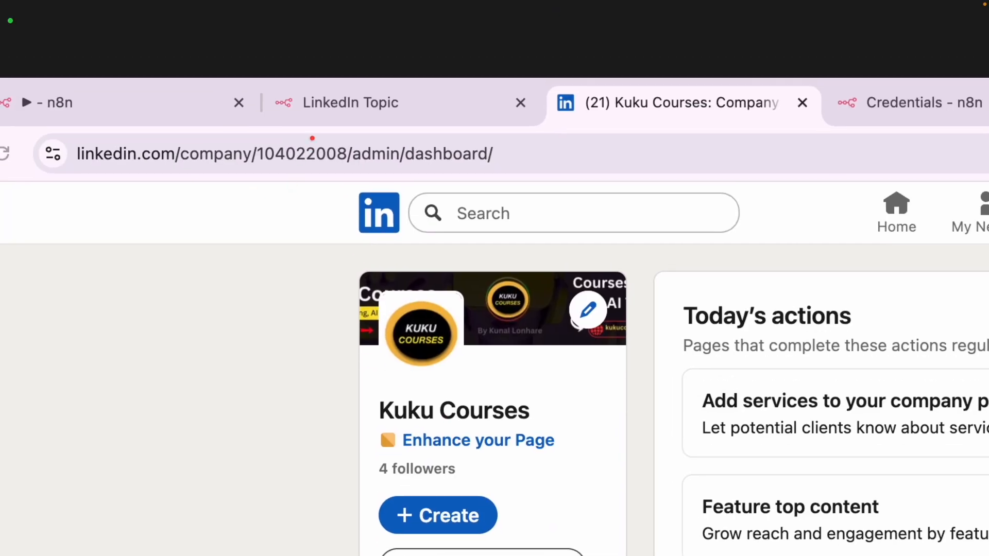
# - Copy the Kuku Courses page's numeric ID from the LinkedIn address into the Organization URN field
pyautogui.moveTo(312, 138)
pyautogui.mouseDown()
pyautogui.moveTo(252, 138)
pyautogui.moveTo(273, 177)
pyautogui.moveTo(349, 171)
pyautogui.moveTo(326, 135)
pyautogui.moveTo(306, 135)
pyautogui.mouseUp()
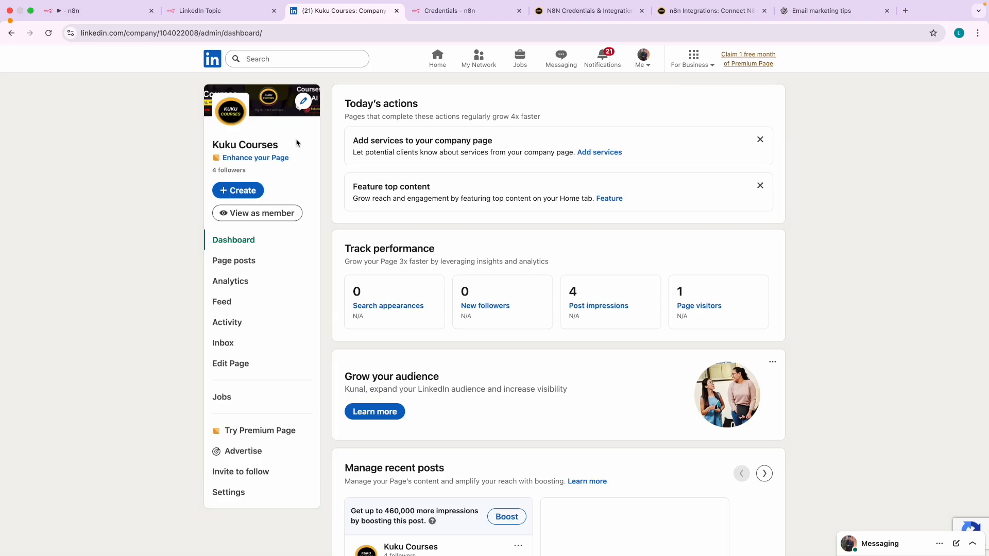
pyautogui.click(311, 160)
pyautogui.click(184, 34)
pyautogui.doubleClick(224, 33)
pyautogui.press('super+c')
pyautogui.click(106, 13)
pyautogui.press('super+v')
# - Commit the Organization URN, then retitle the 'Create a post' node to 'Post on LinkedIn'
pyautogui.click(489, 329)
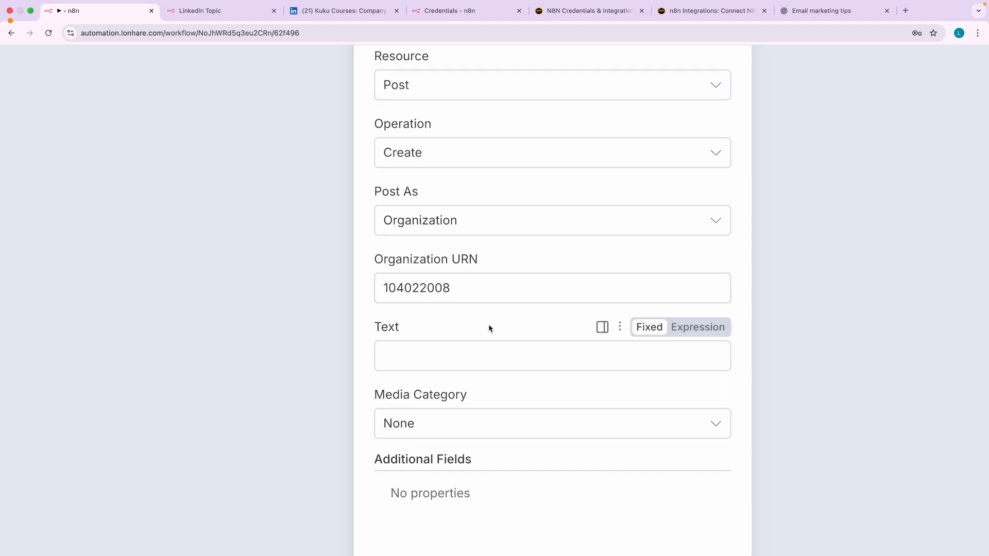
pyautogui.scroll(5, 490, 329)
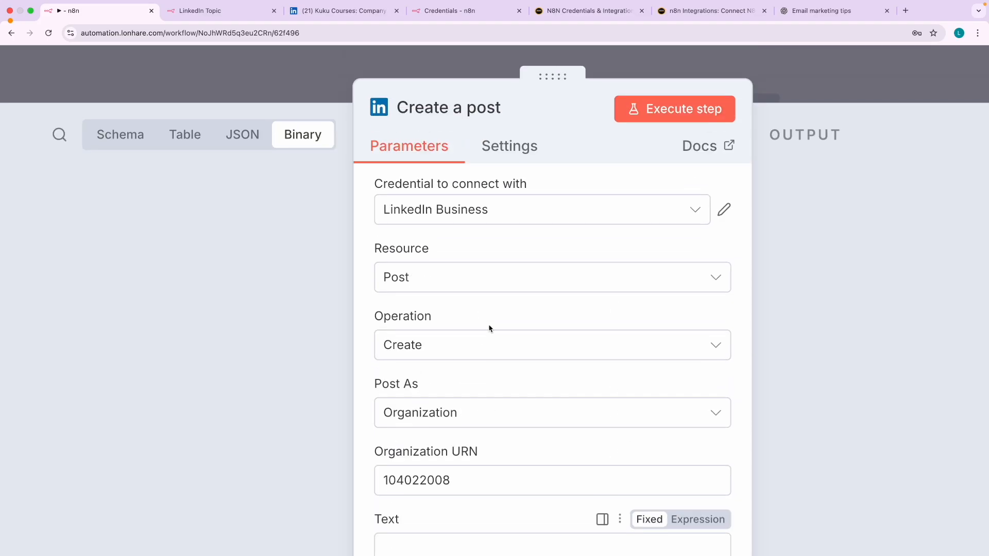
pyautogui.click(425, 107)
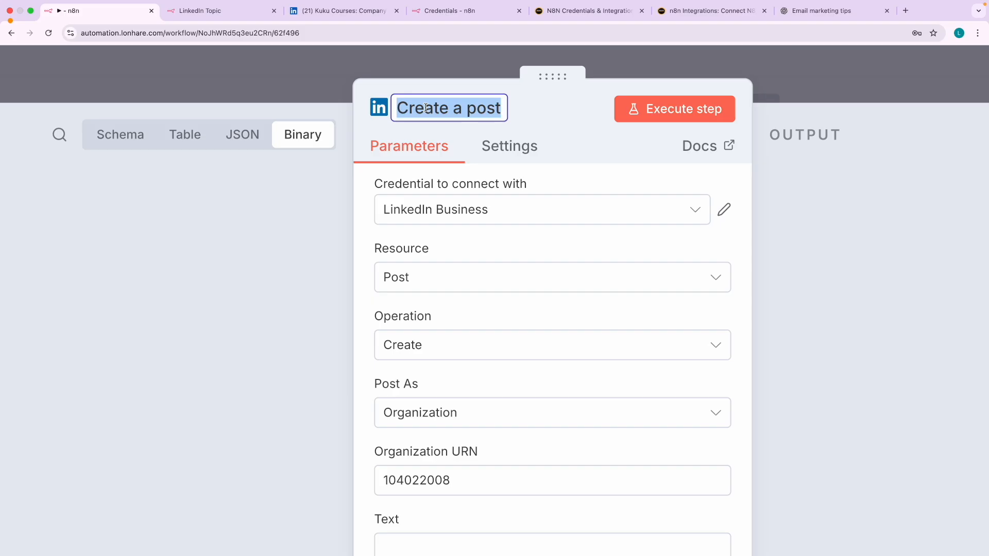
pyautogui.write('Post on LinkedIn')
pyautogui.click(558, 118)
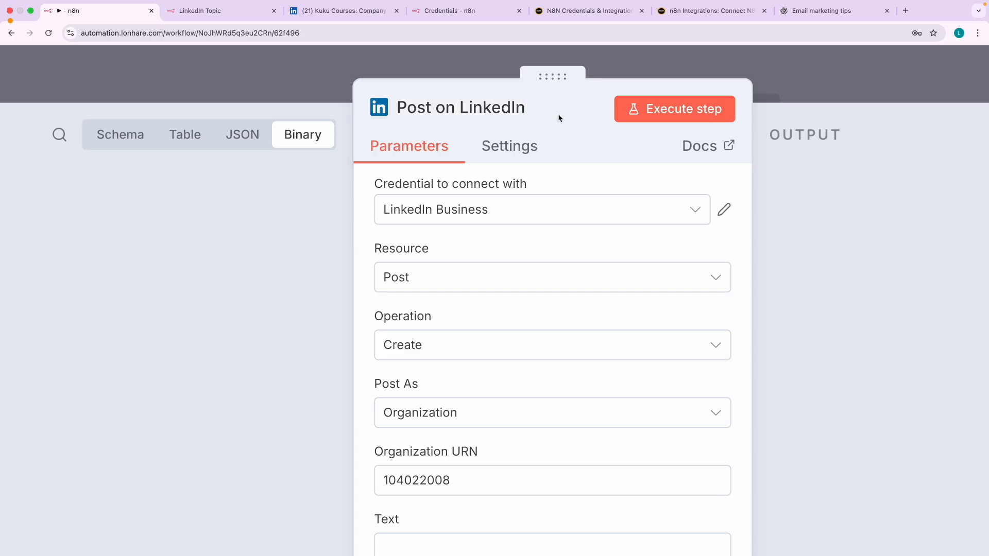
pyautogui.scroll(-3, 542, 253)
pyautogui.scroll(-3, 463, 283)
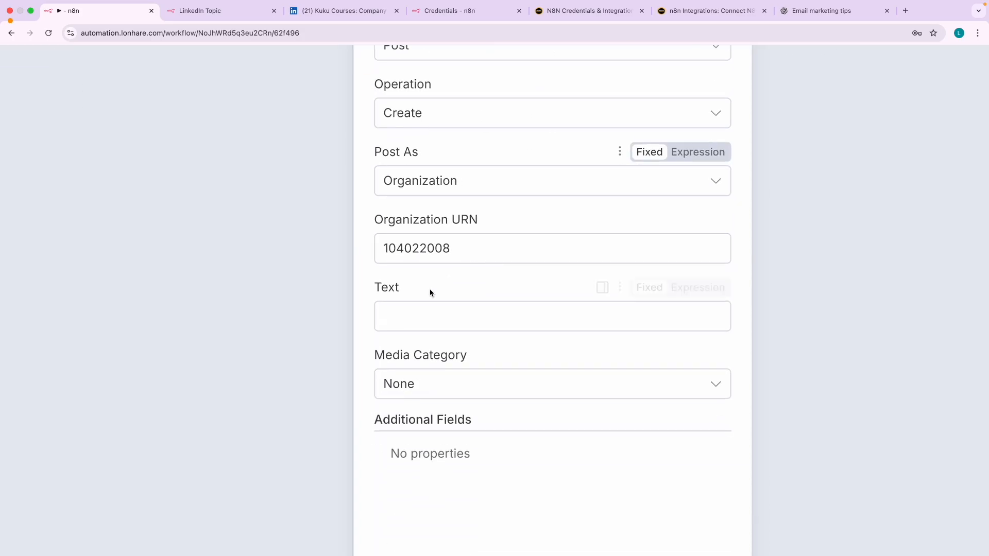
pyautogui.scroll(-5, 408, 330)
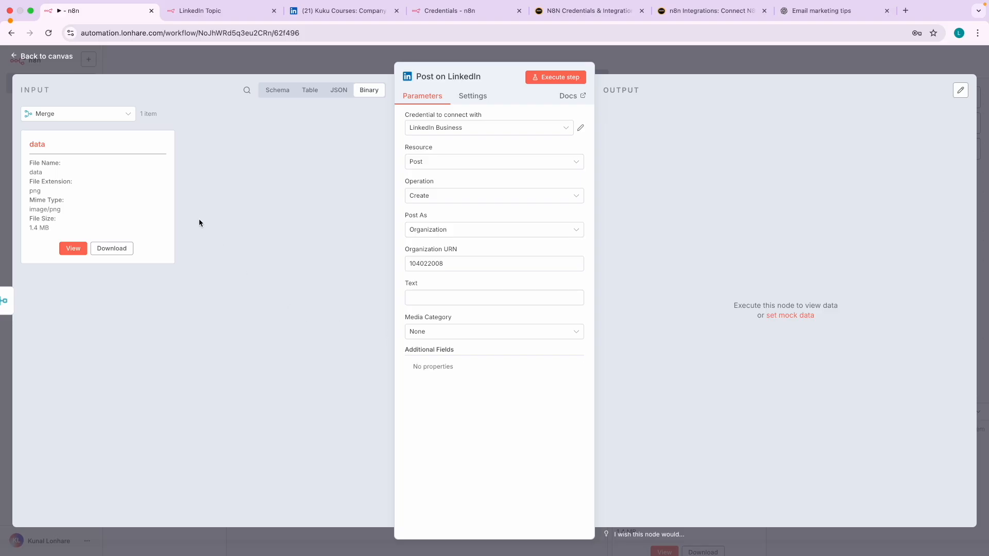
# - Show the Merge node's incoming data as a Schema field tree
pyautogui.click(103, 118)
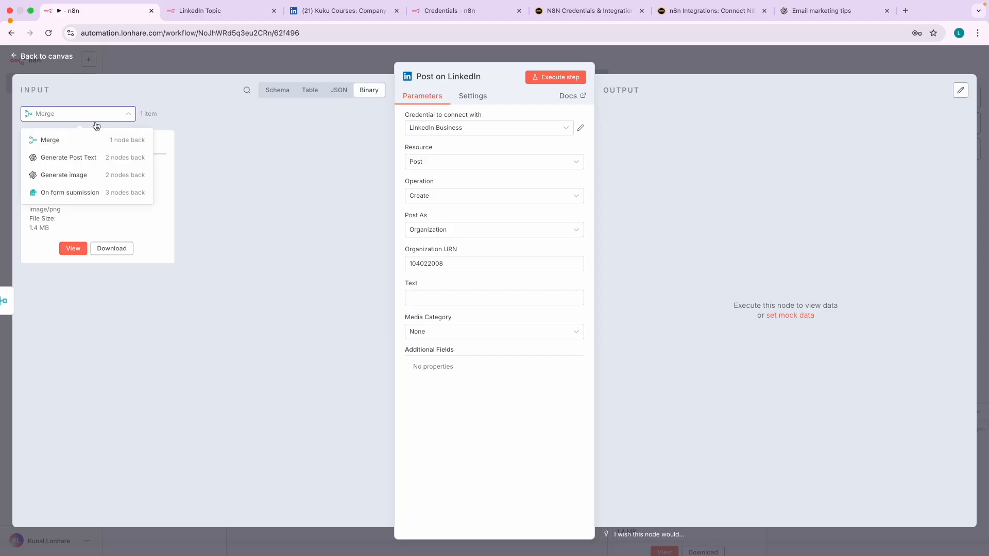
pyautogui.click(84, 142)
pyautogui.click(105, 116)
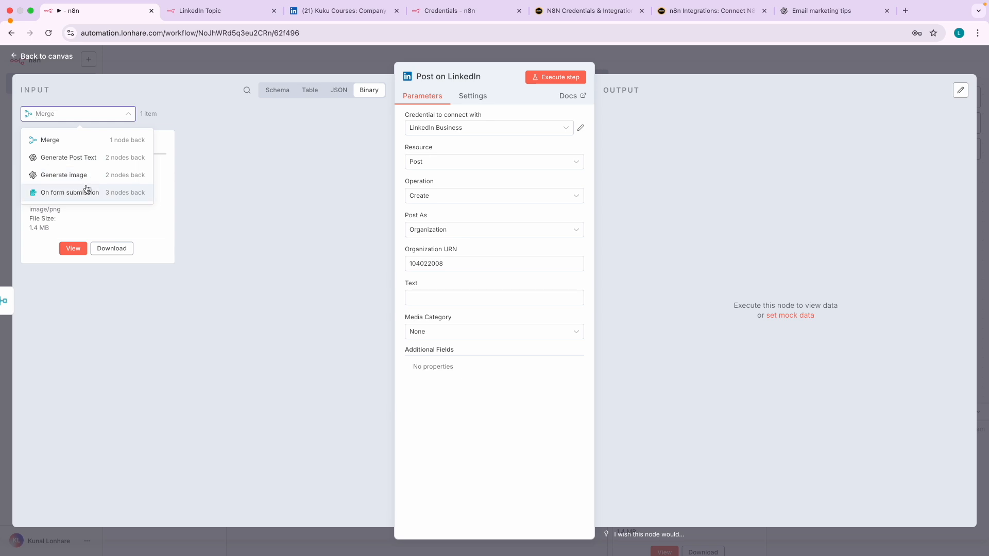
pyautogui.click(86, 190)
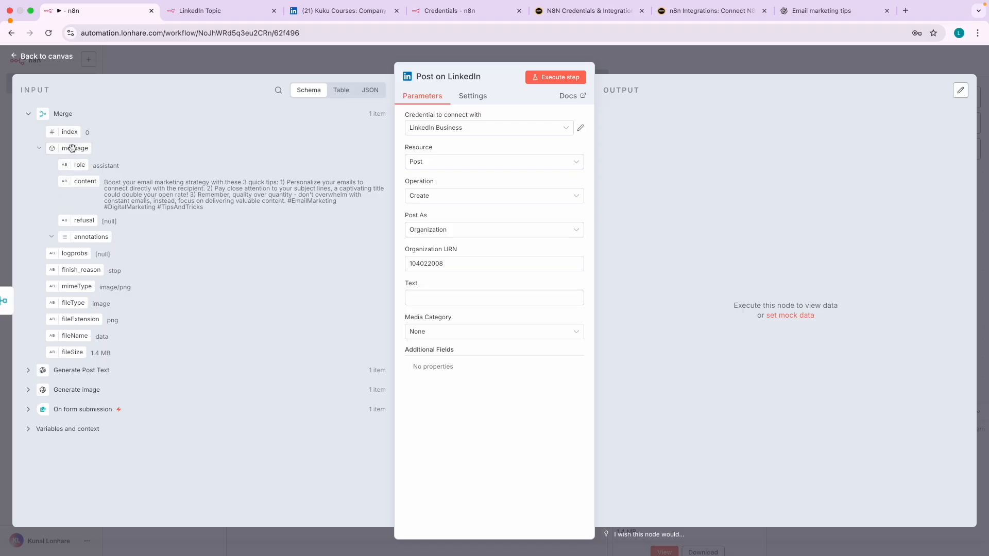
# - Drag Merge's message content field into Text, giving {{ $json.message.content }}
pyautogui.moveTo(72, 148); pyautogui.dragTo(430, 297)
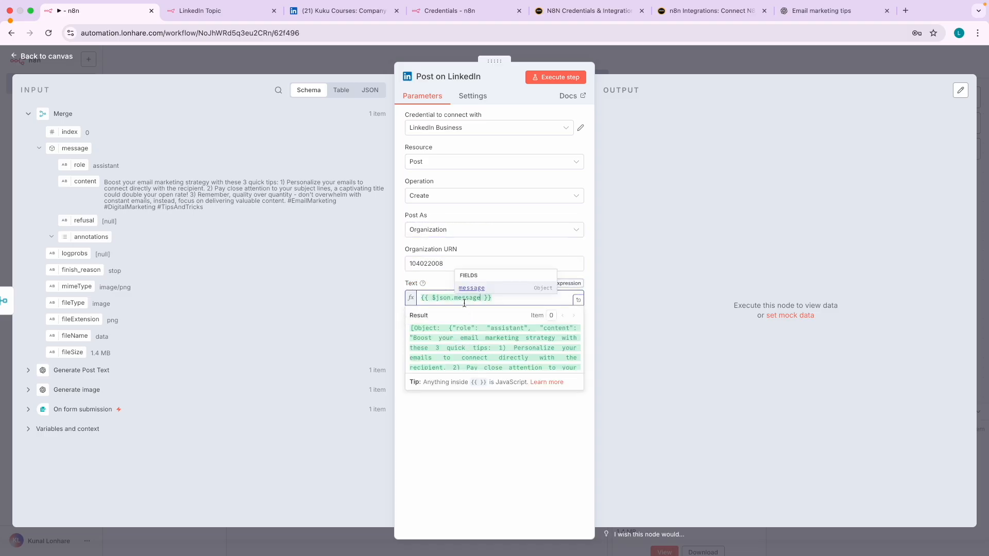
pyautogui.press('super+a')
pyautogui.press('BackSpace')
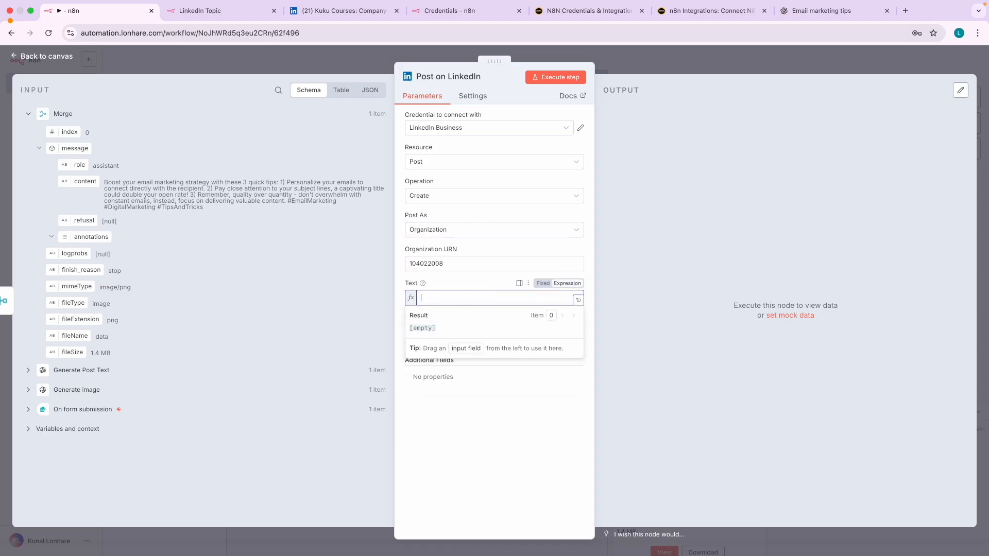
pyautogui.click(30, 114)
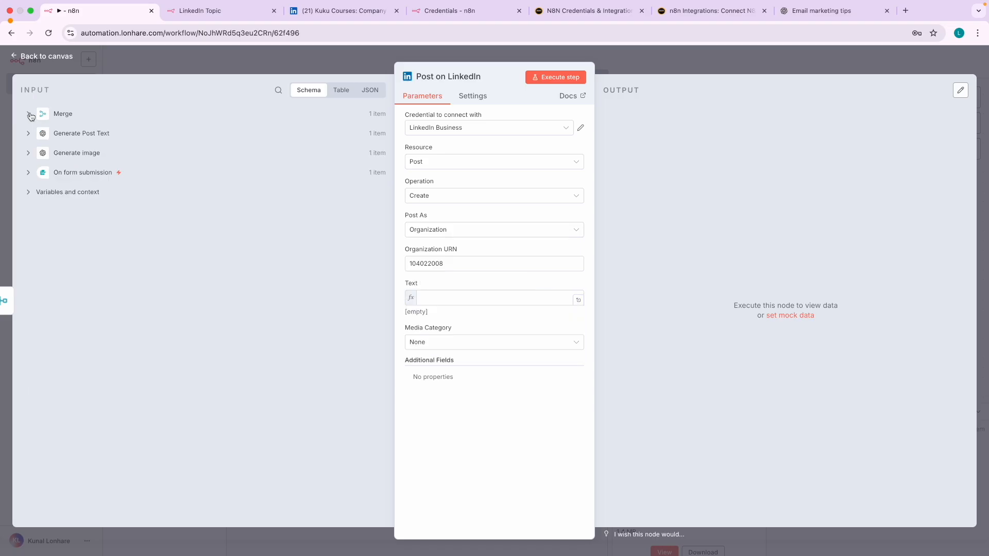
pyautogui.click(29, 114)
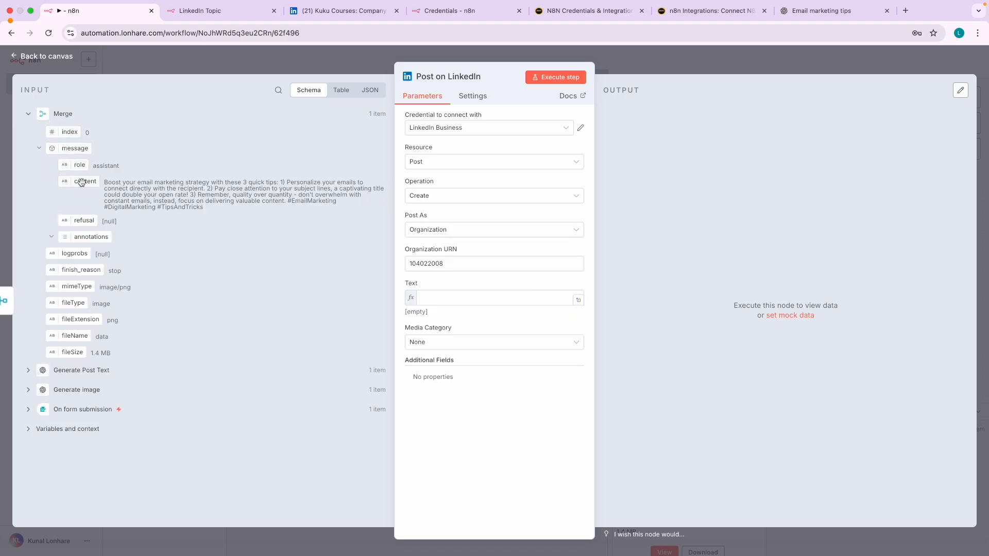
pyautogui.moveTo(81, 182); pyautogui.dragTo(454, 298)
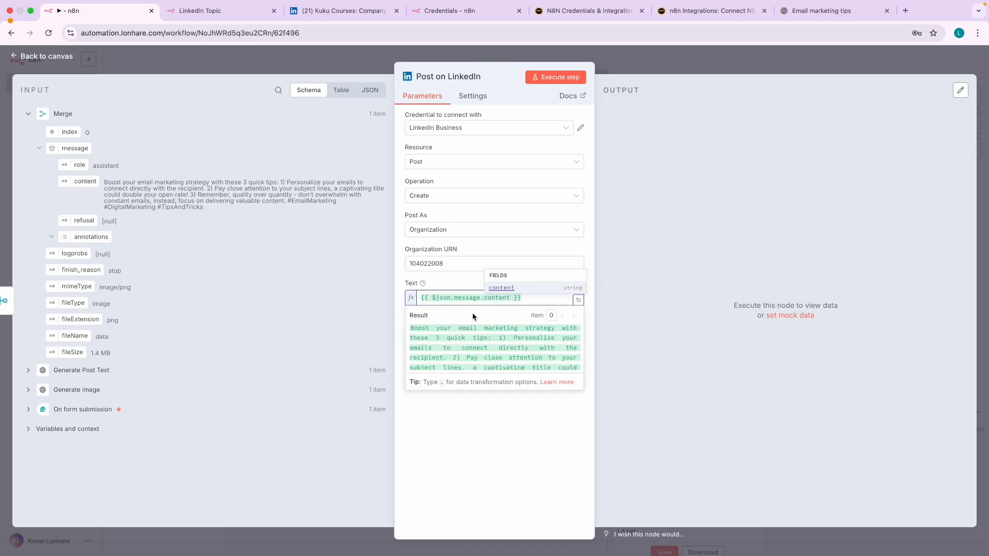
pyautogui.scroll(5, 475, 309)
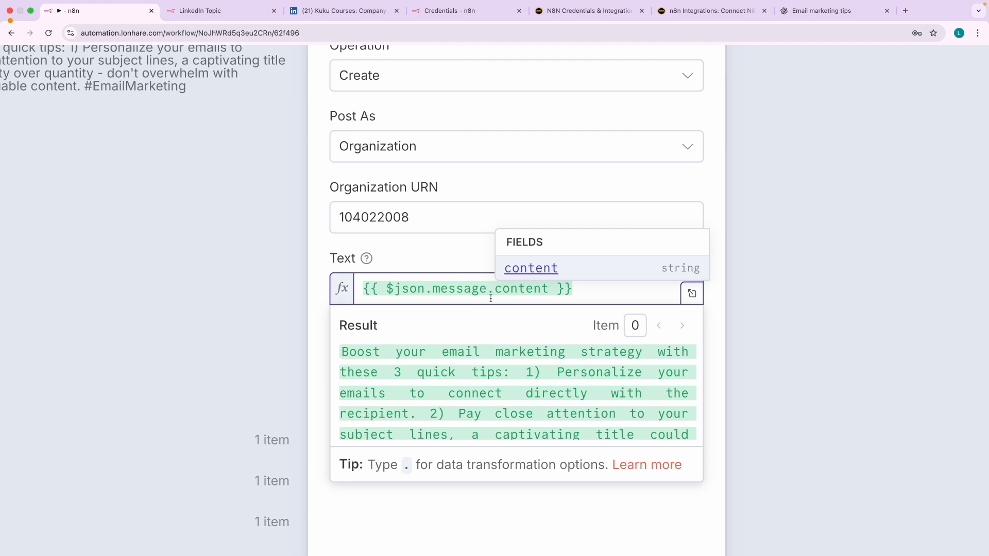
pyautogui.scroll(3, 484, 293)
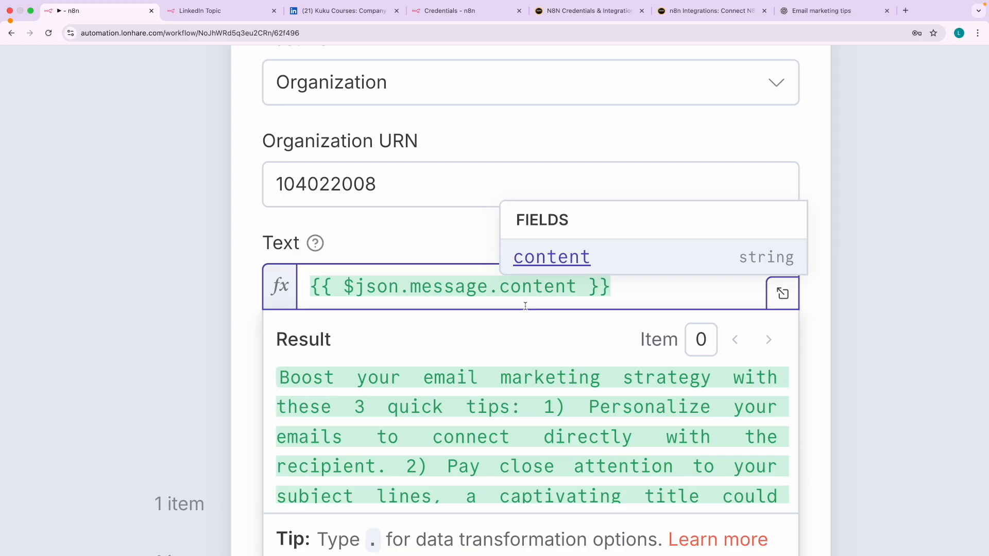
pyautogui.click(408, 287)
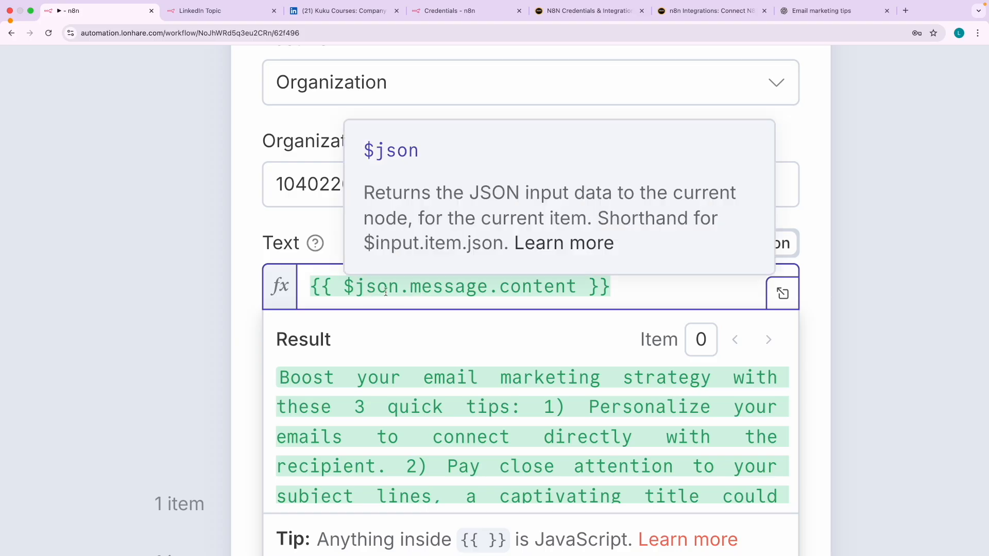
# - Rewrite $json.message in bracket form as $json["message"]
pyautogui.click(399, 288)
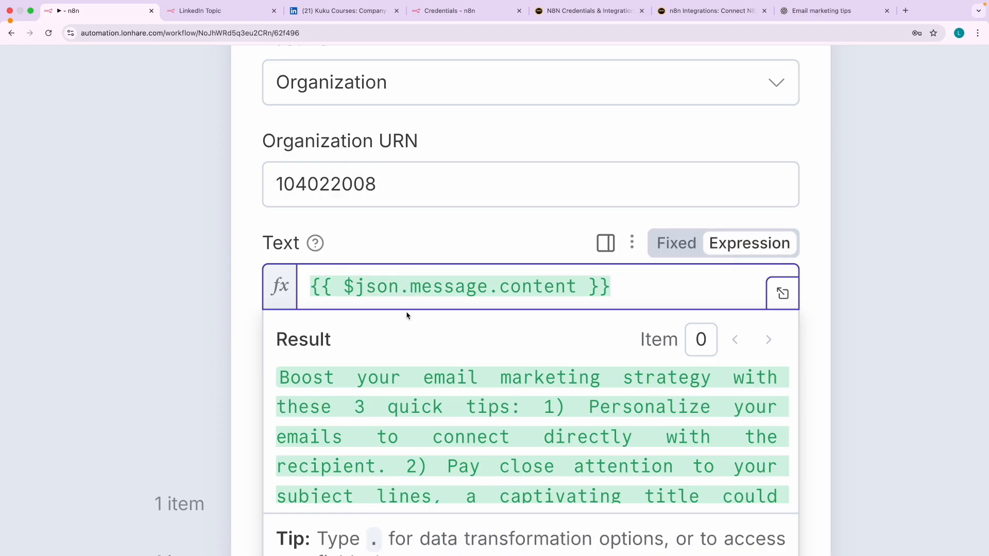
pyautogui.write('[')
pyautogui.press('Delete')
pyautogui.press('Delete')
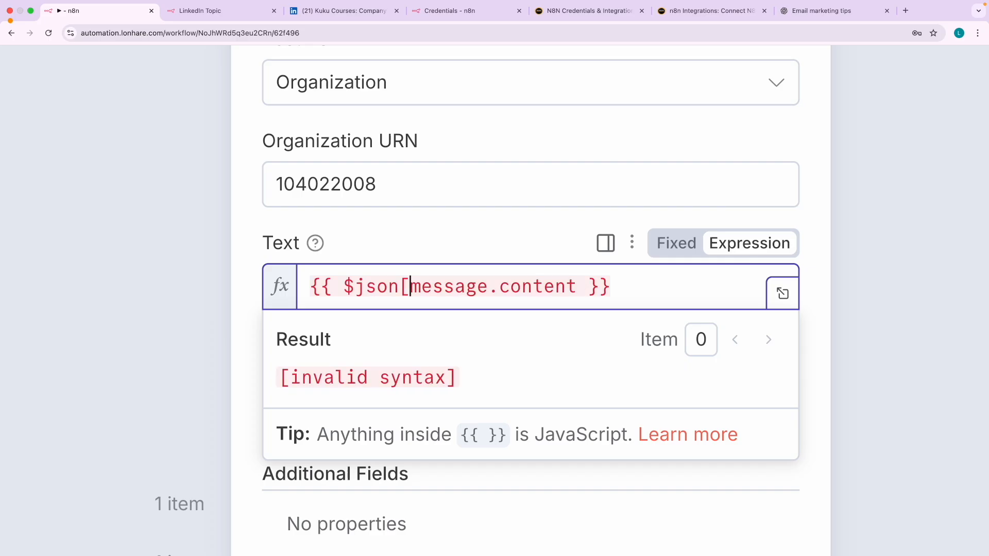
pyautogui.write('"')
pyautogui.press('Right')
pyautogui.press('Right')
pyautogui.press('Right')
pyautogui.press('Right')
pyautogui.press('Right')
pyautogui.press('Right')
pyautogui.press('Right')
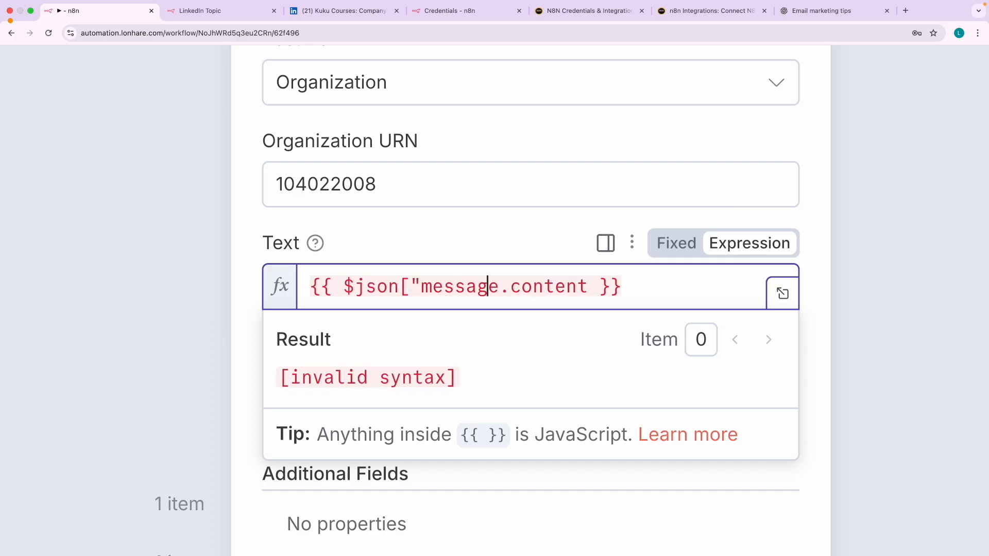
pyautogui.write('"')
pyautogui.press('Right')
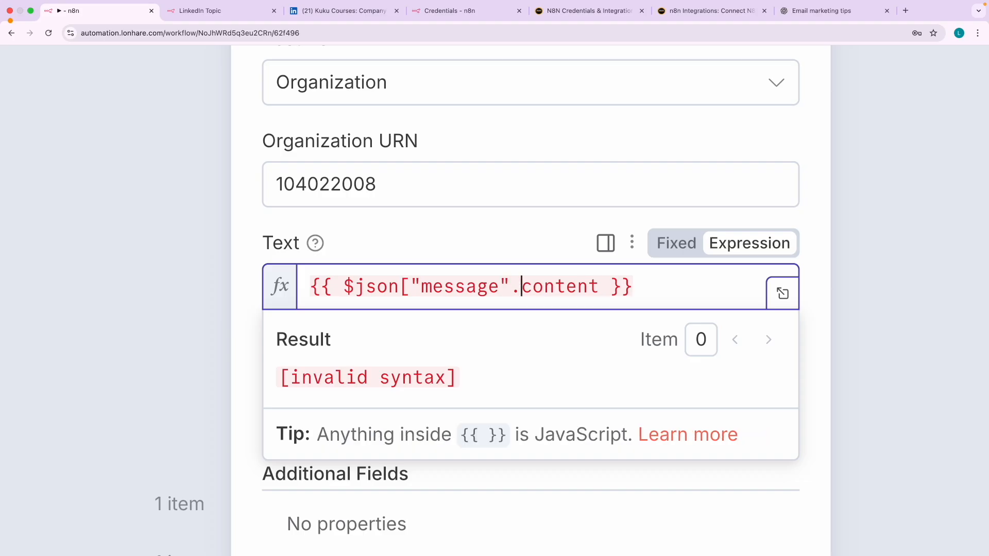
pyautogui.press('Left')
pyautogui.write(']')
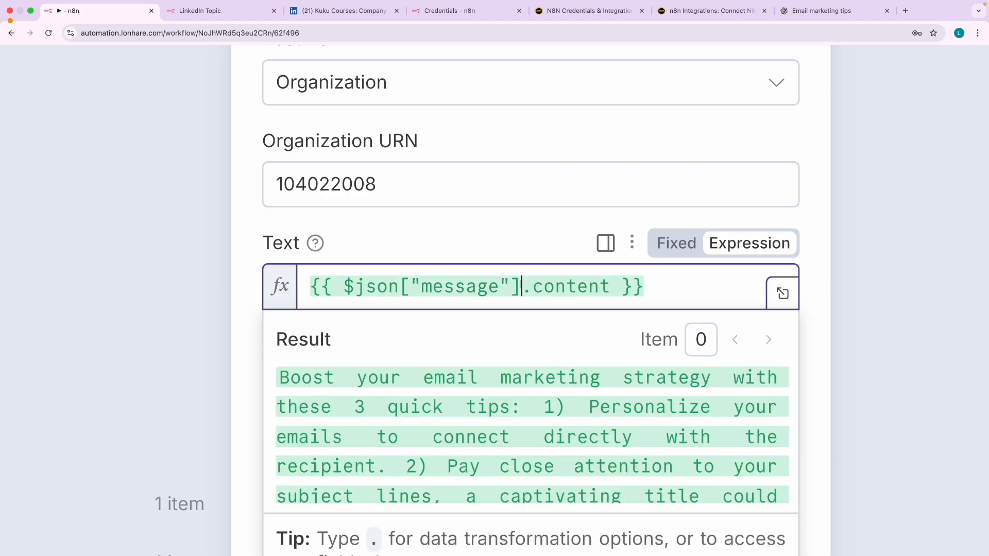
# - Replace .content with ["content"] so Text reads {{ $json["message"]["content"] }}
pyautogui.press('BackSpace')
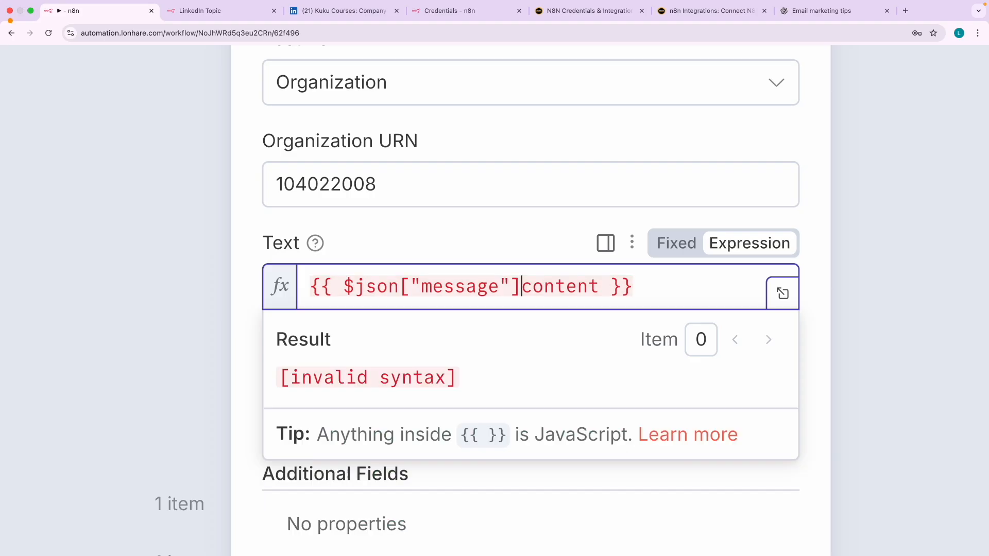
pyautogui.write('["')
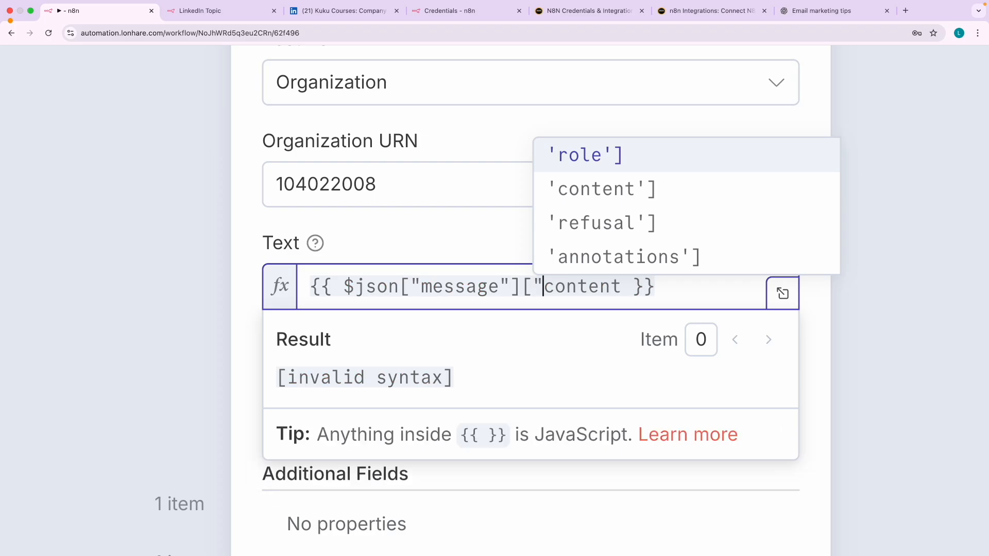
pyautogui.press('Right')
pyautogui.press('Right')
pyautogui.press('Right')
pyautogui.press('Right')
pyautogui.press('Right')
pyautogui.press('Right')
pyautogui.press('Right')
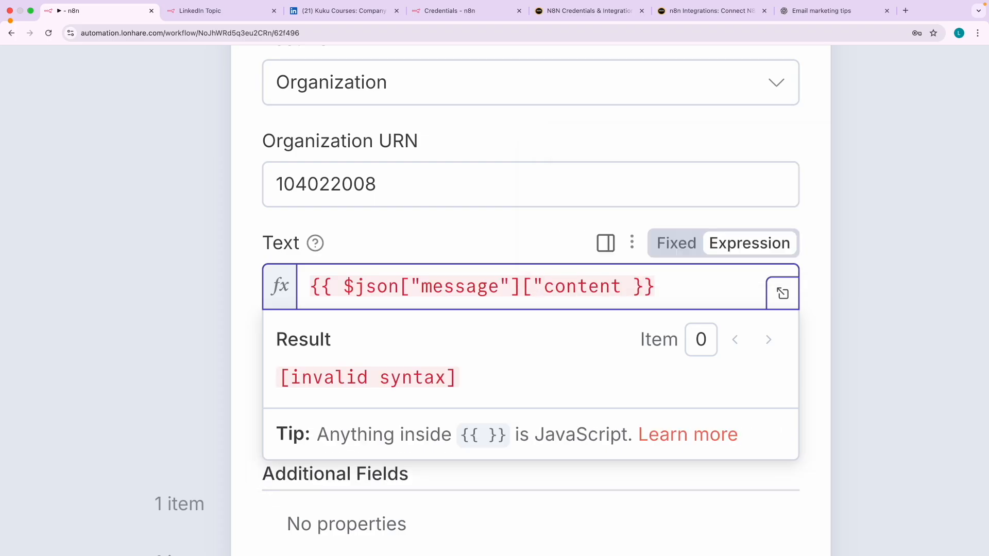
pyautogui.write('"]')
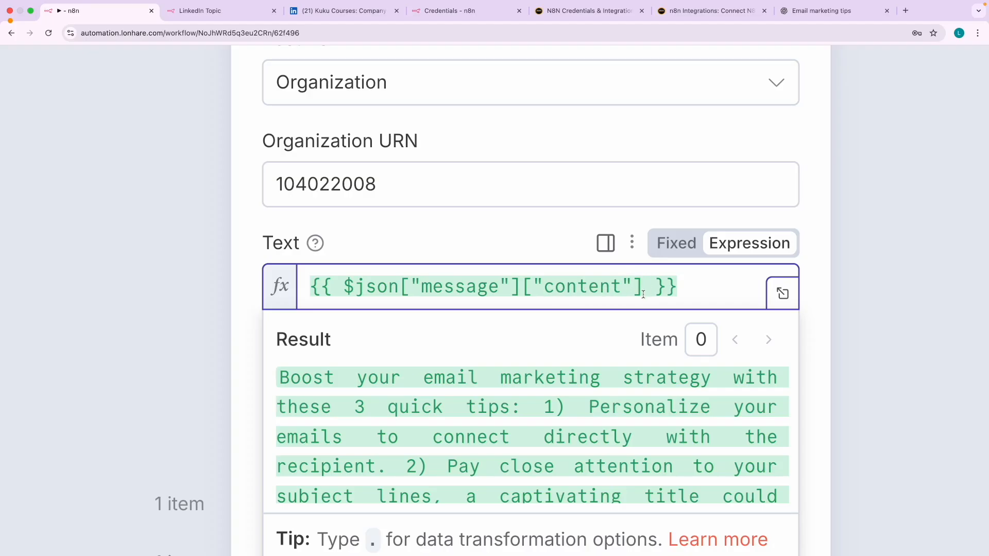
# - Finish the Text expression {{ $json["message"]["content"] }} so Media Category and Additional Fields appear
pyautogui.click(547, 251)
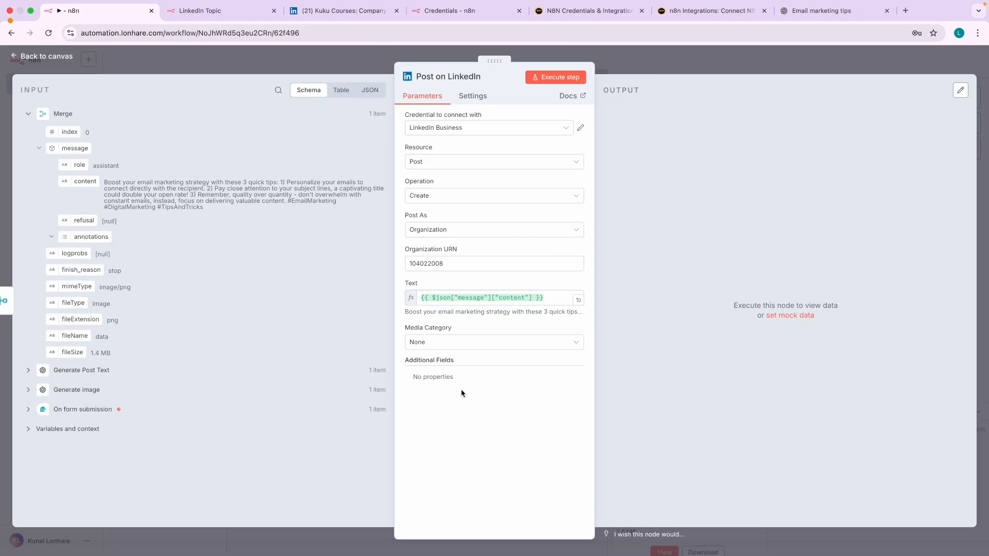
# - Set Media Category to Image with binary field data and execute the node to publish the post
pyautogui.click(453, 343)
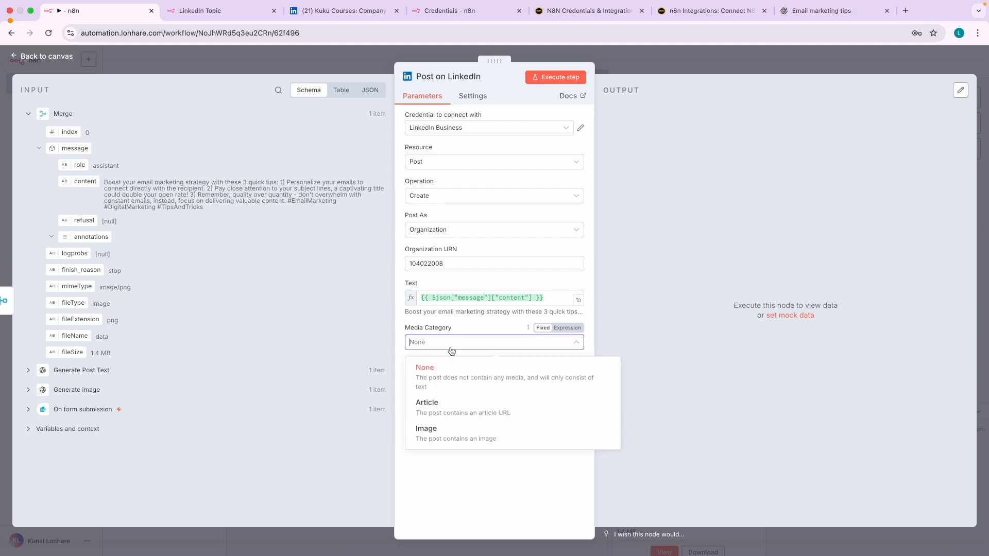
pyautogui.click(444, 430)
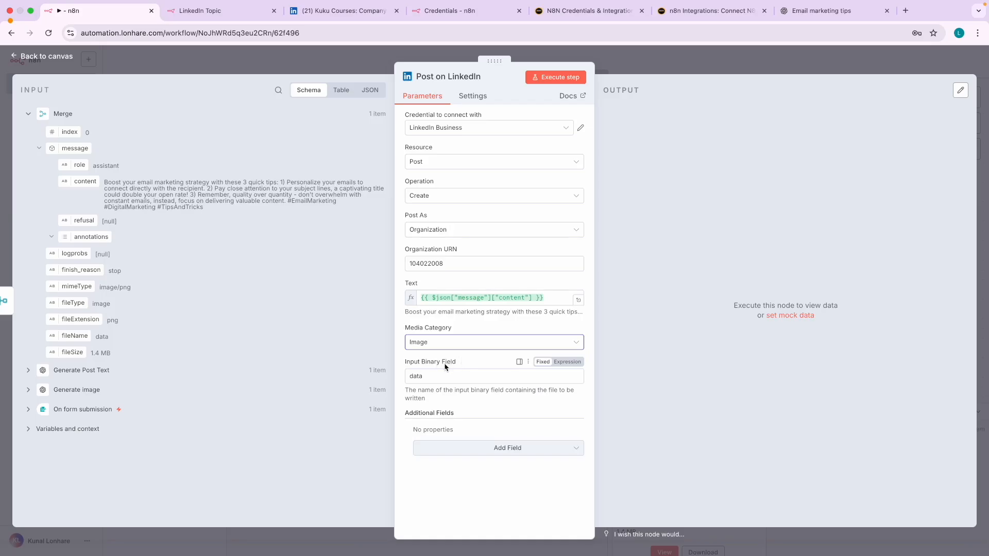
pyautogui.click(559, 85)
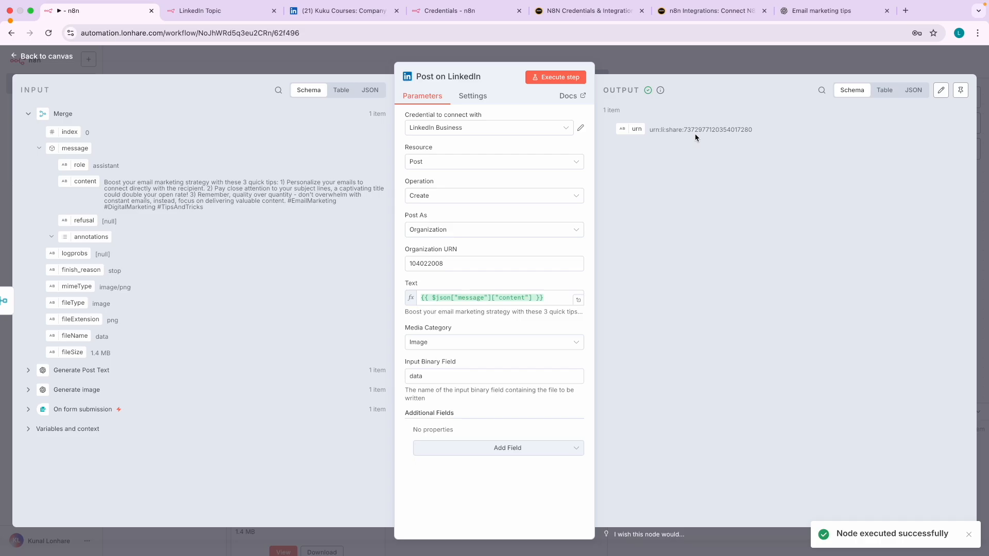
pyautogui.scroll(5, 695, 134)
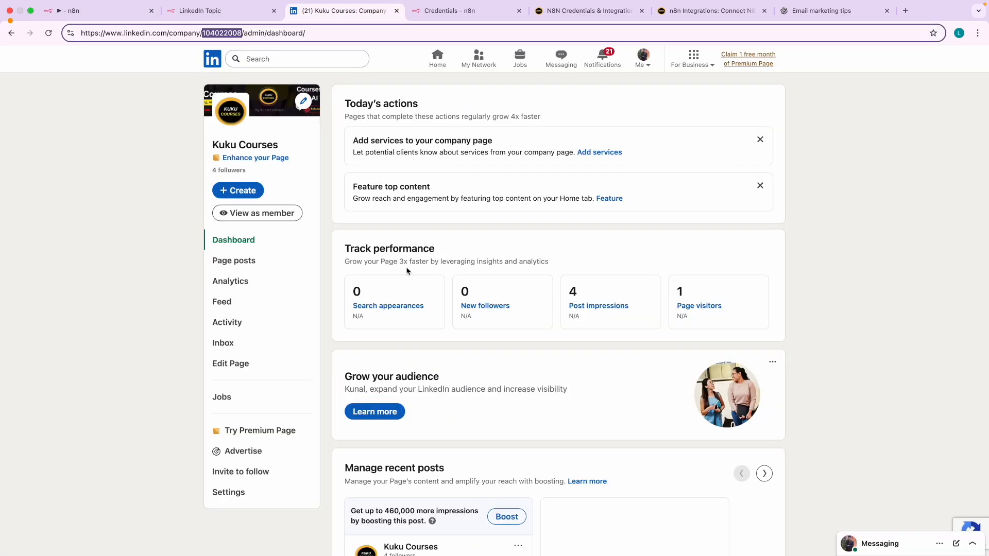
# - Reload the LinkedIn company dashboard and open the newest Kuku Courses email-marketing post with its infographic
pyautogui.scroll(-5, 408, 334)
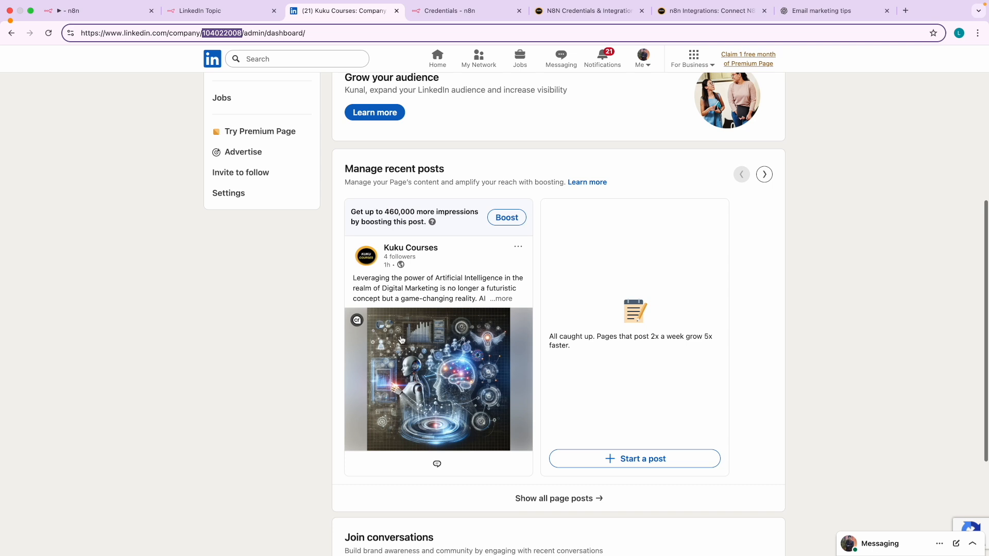
pyautogui.scroll(5, 327, 219)
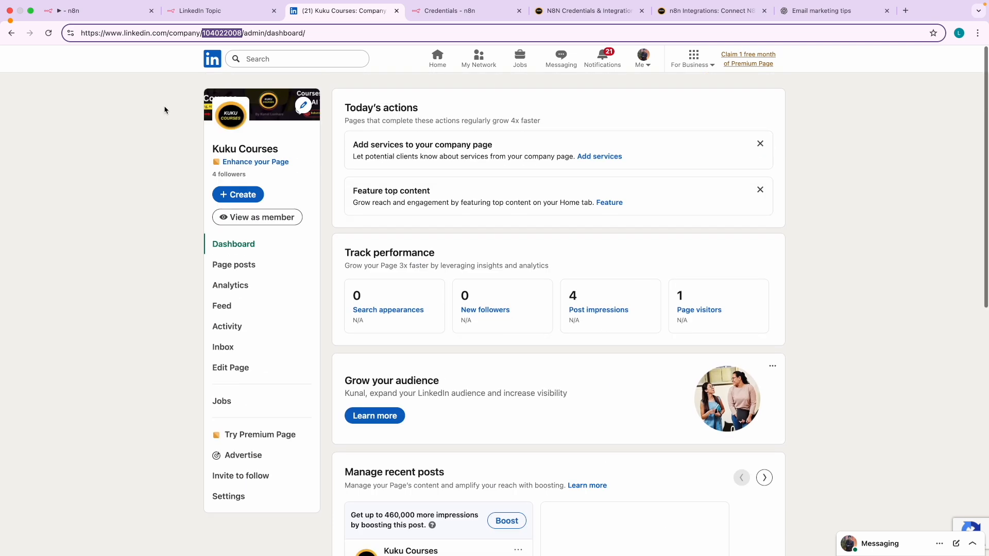
pyautogui.click(48, 33)
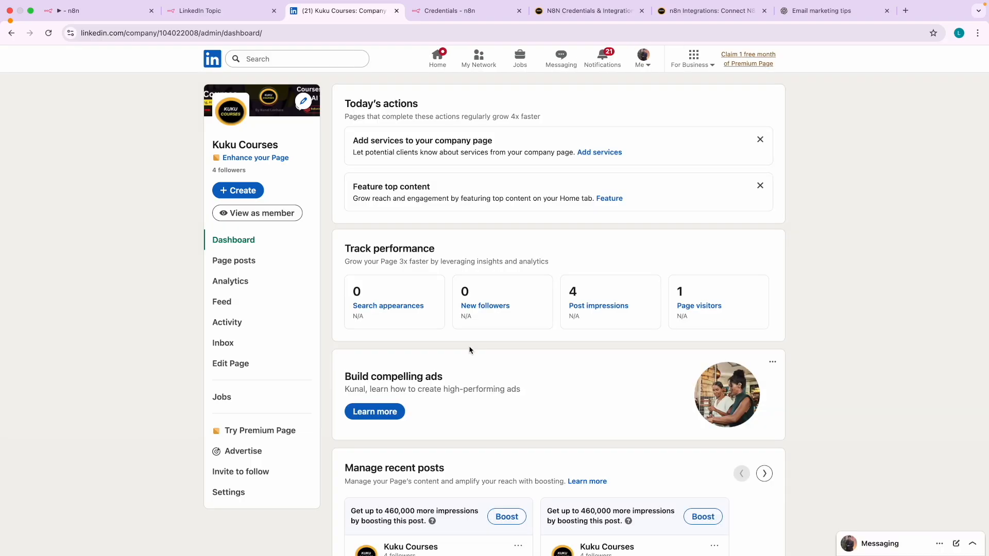
pyautogui.scroll(-6, 469, 349)
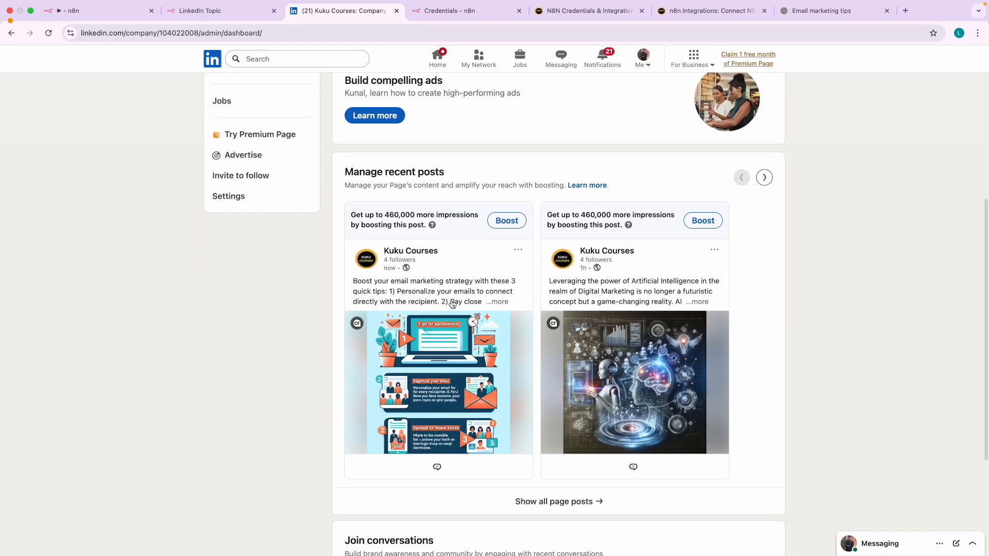
pyautogui.click(490, 303)
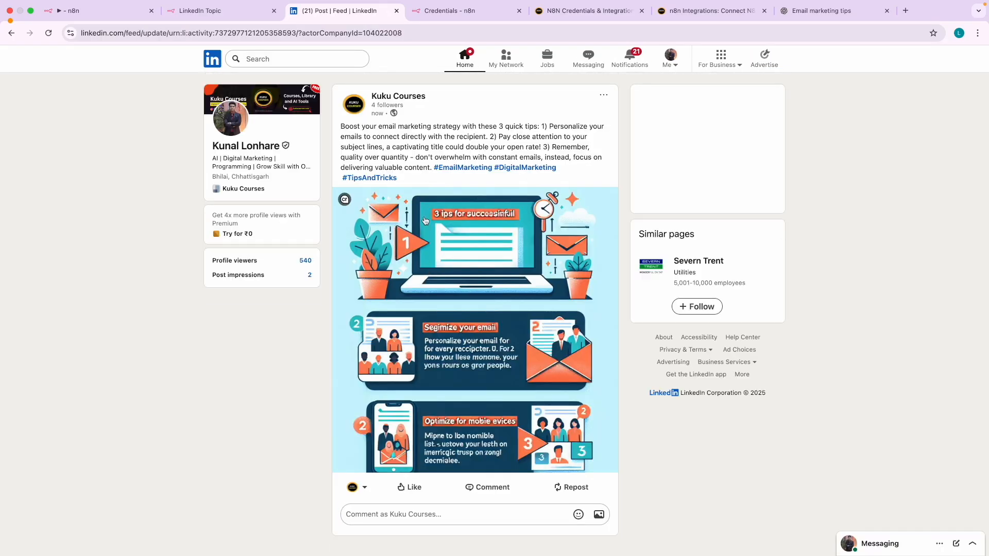
pyautogui.moveTo(539, 127); pyautogui.dragTo(558, 159)
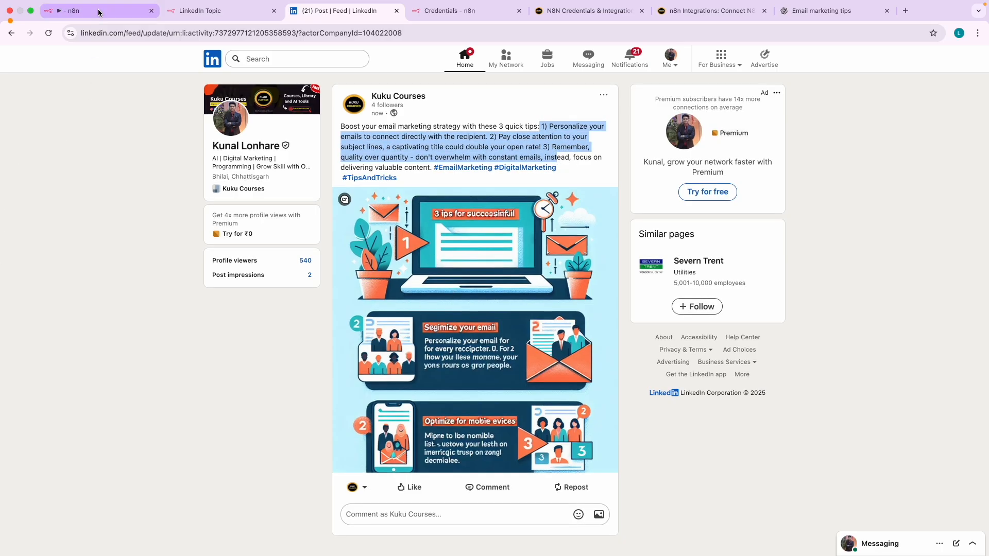
# - Return to the n8n canvas, save the workflow and start a full test run
pyautogui.click(77, 10)
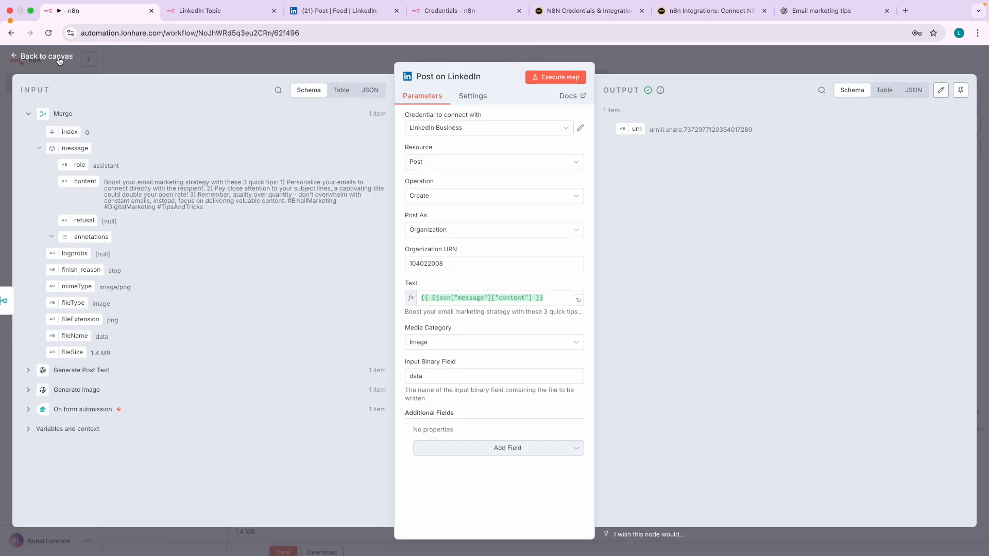
pyautogui.click(47, 56)
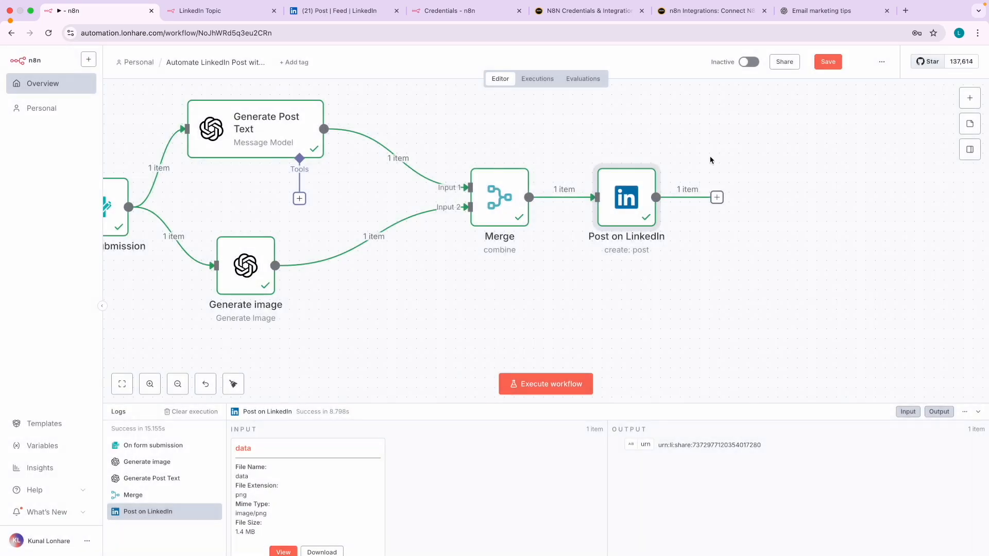
pyautogui.click(824, 63)
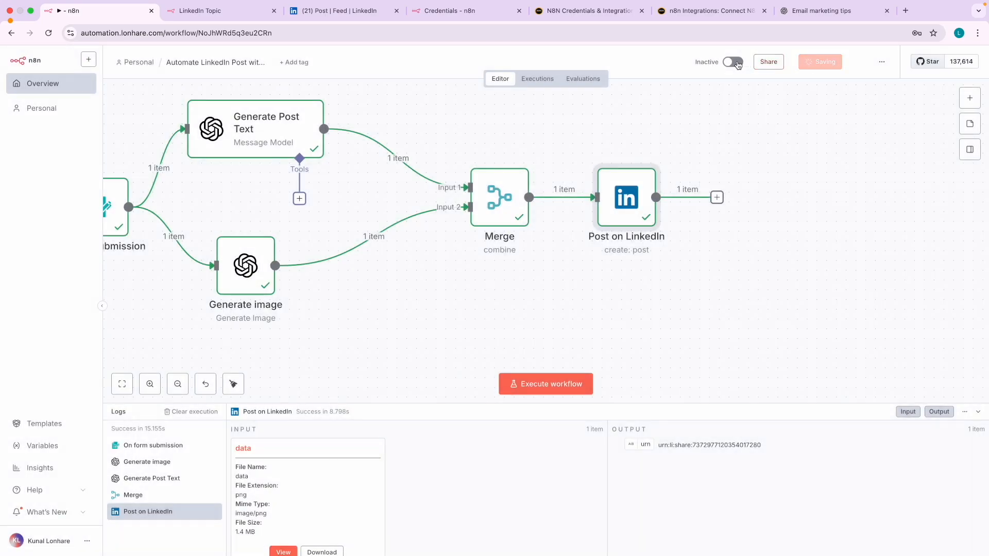
pyautogui.hscroll(-5, 380, 232)
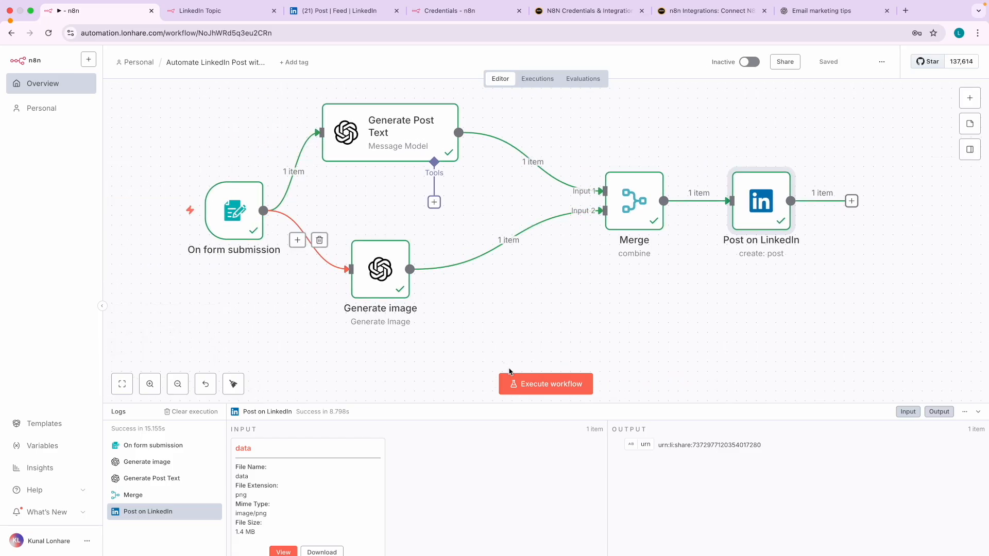
pyautogui.click(535, 386)
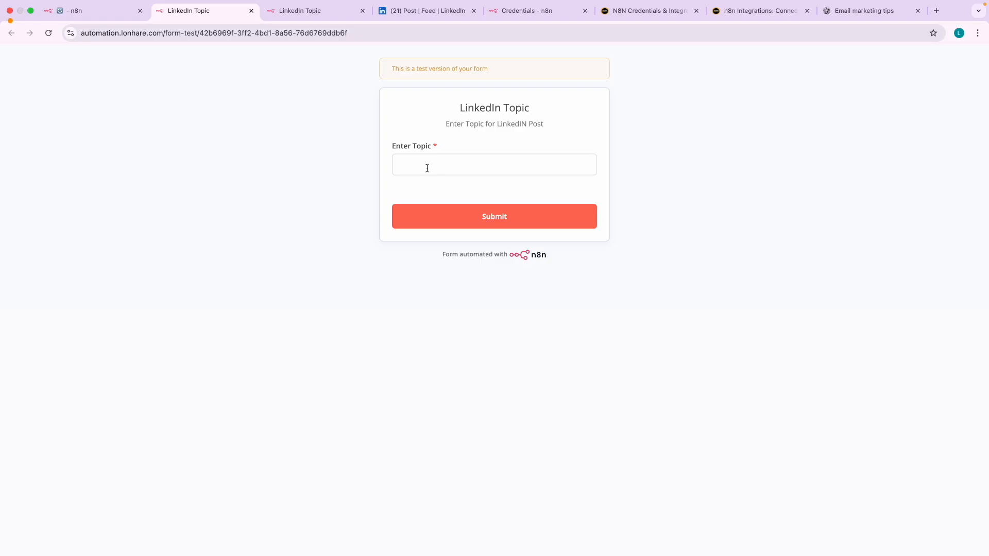
# - Close the duplicate LinkedIn Topic form tab and go back to the n8n editor
pyautogui.click(418, 12)
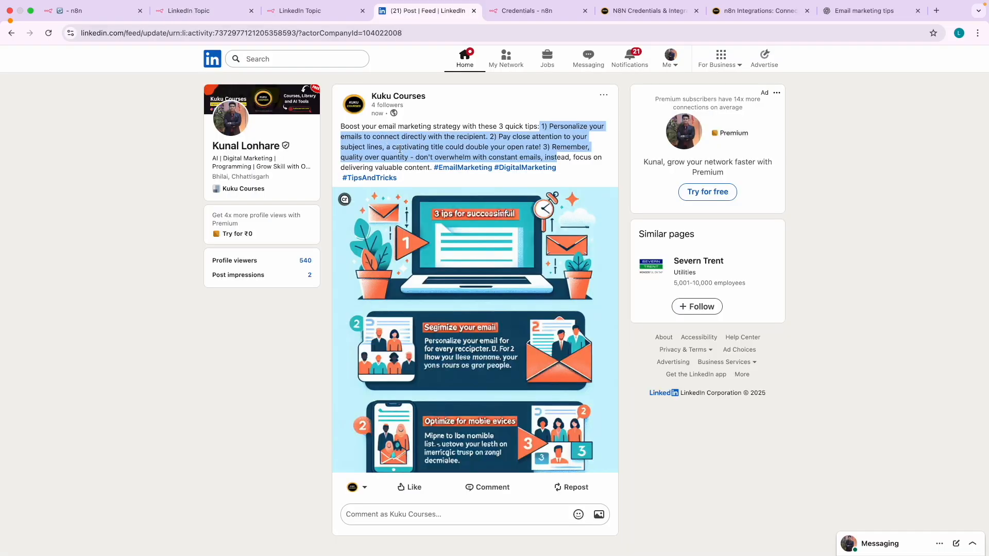
pyautogui.click(105, 11)
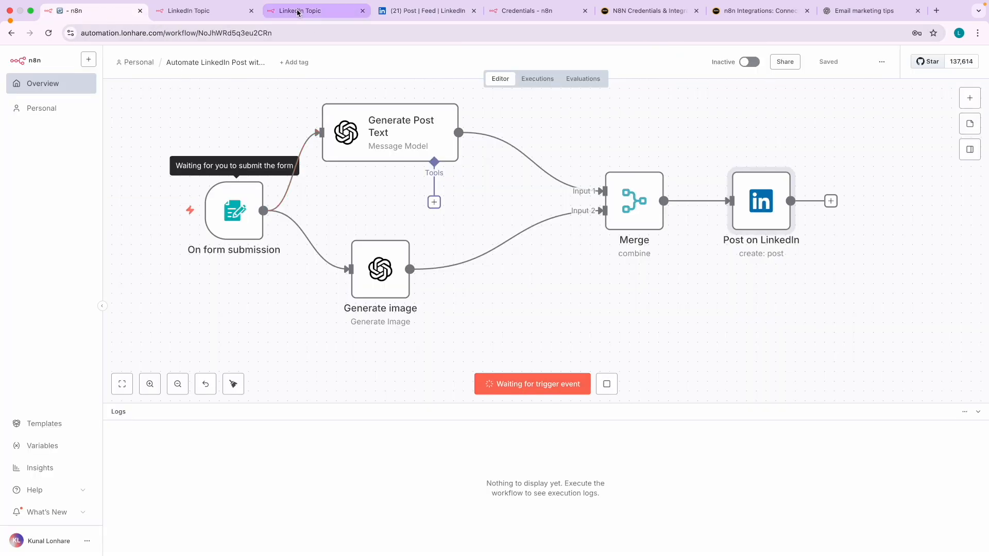
pyautogui.click(211, 12)
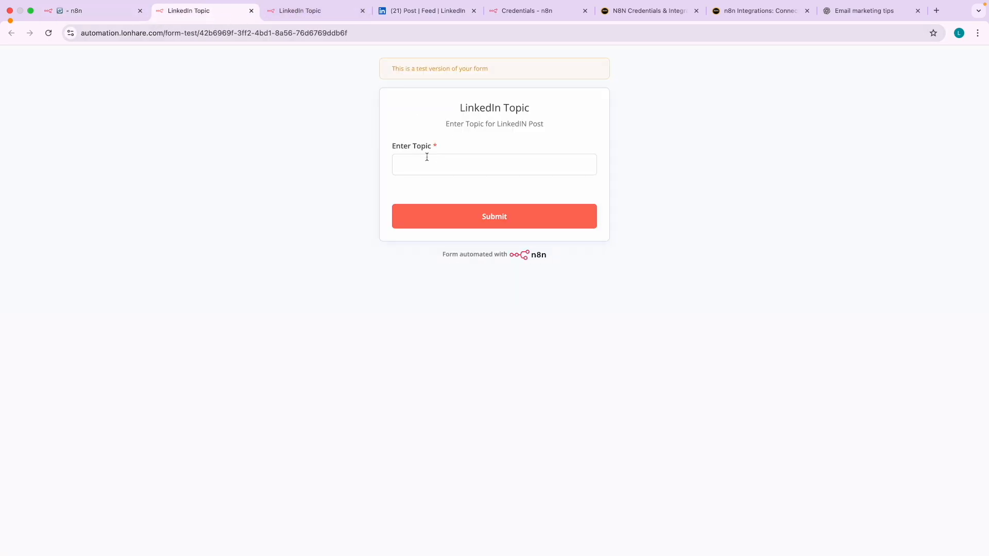
pyautogui.click(362, 11)
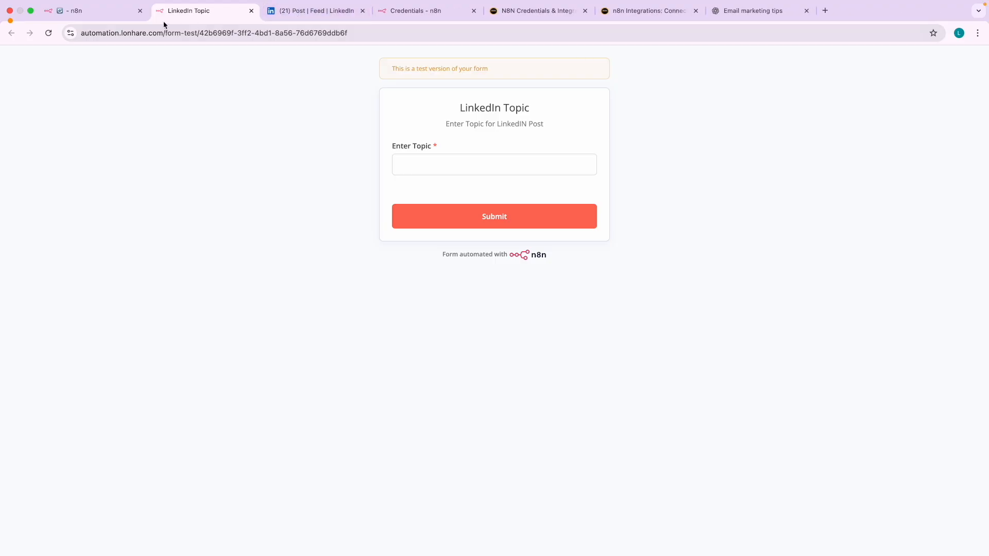
pyautogui.click(97, 16)
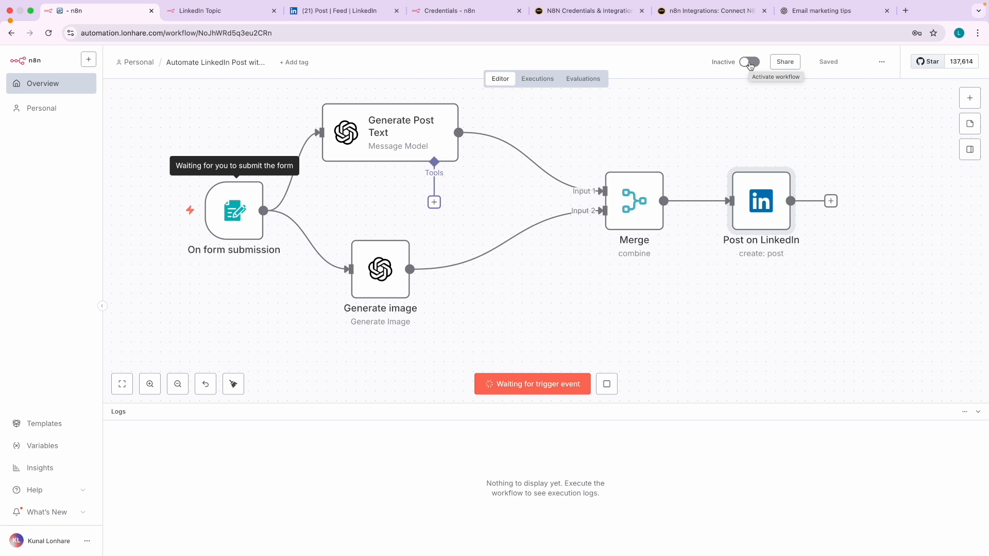
# - Browse the AI category in the node panel, then open a new blank Google tab
pyautogui.click(969, 98)
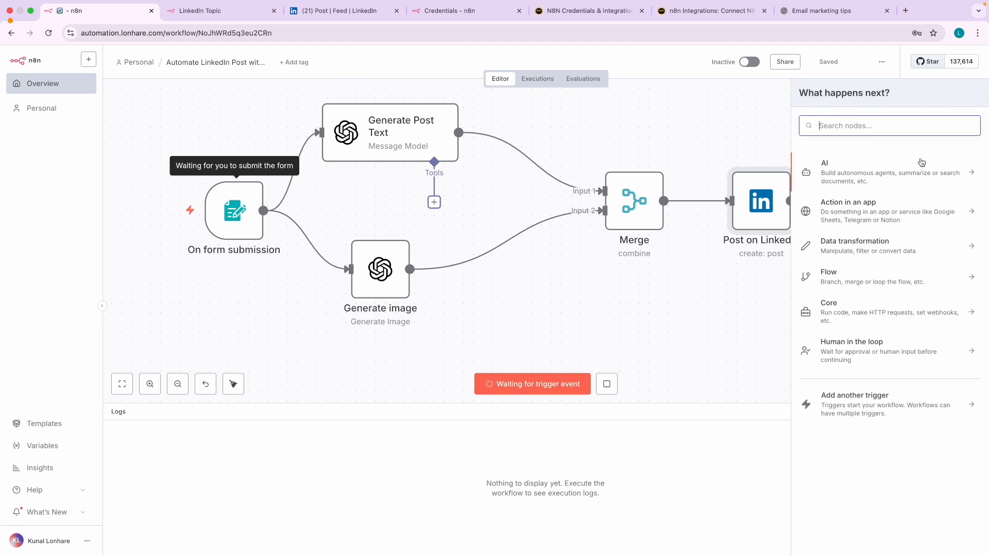
pyautogui.click(869, 179)
pyautogui.click(807, 98)
pyautogui.click(905, 11)
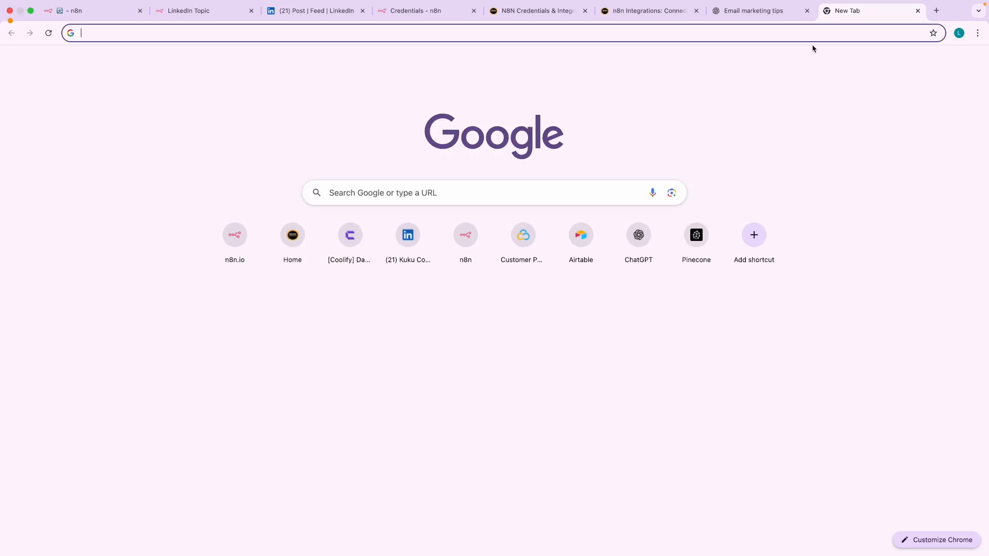
pyautogui.click(95, 19)
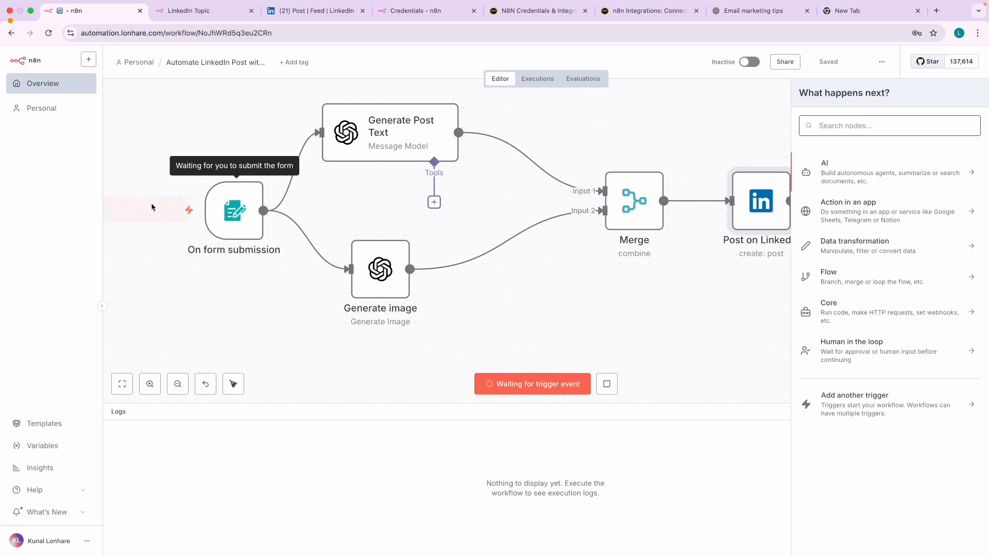
pyautogui.click(853, 19)
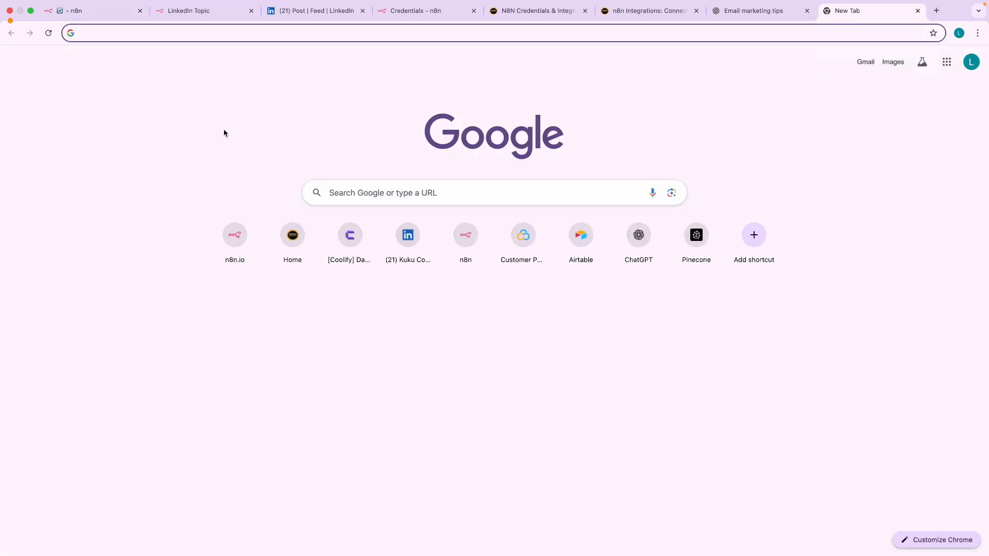
# - Search for 'kuku co' and open the Kuku Courses courses archive
pyautogui.write('kuk')
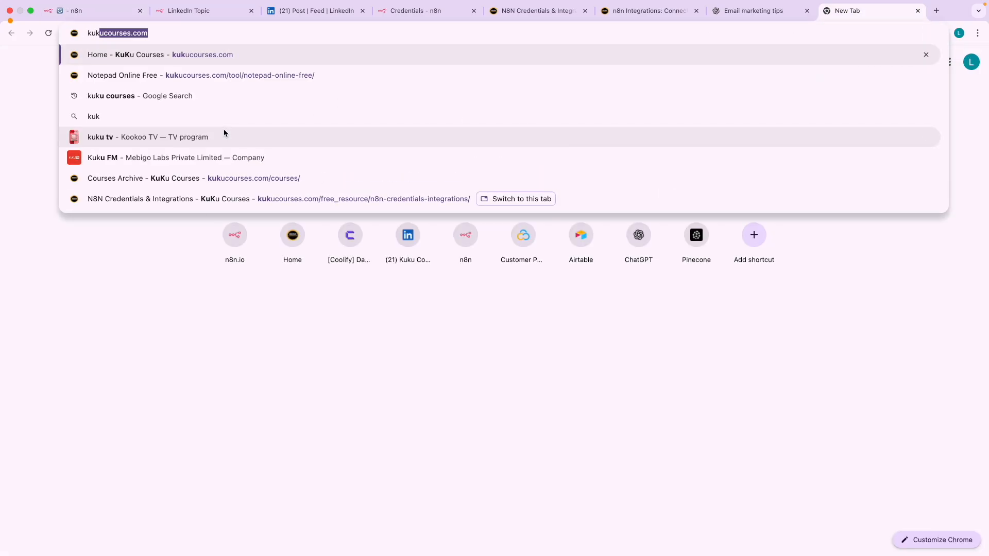
pyautogui.write('u co')
pyautogui.press('Return')
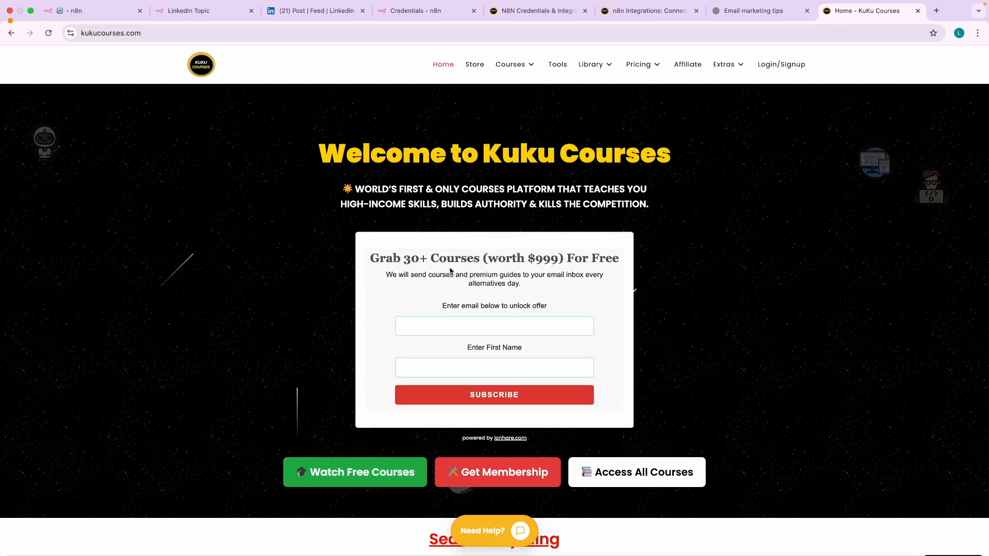
pyautogui.scroll(-10, 464, 281)
pyautogui.scroll(10, 441, 287)
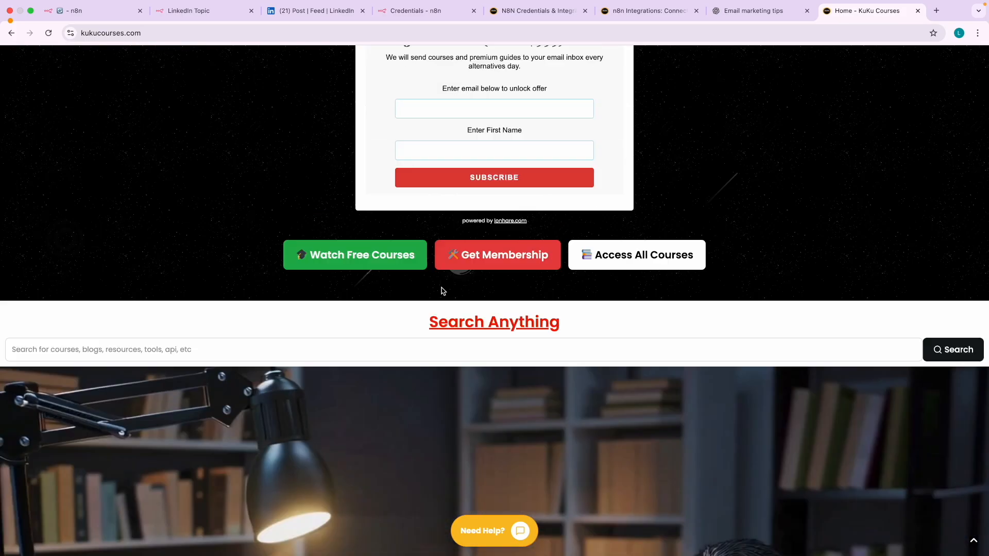
pyautogui.moveTo(511, 67)
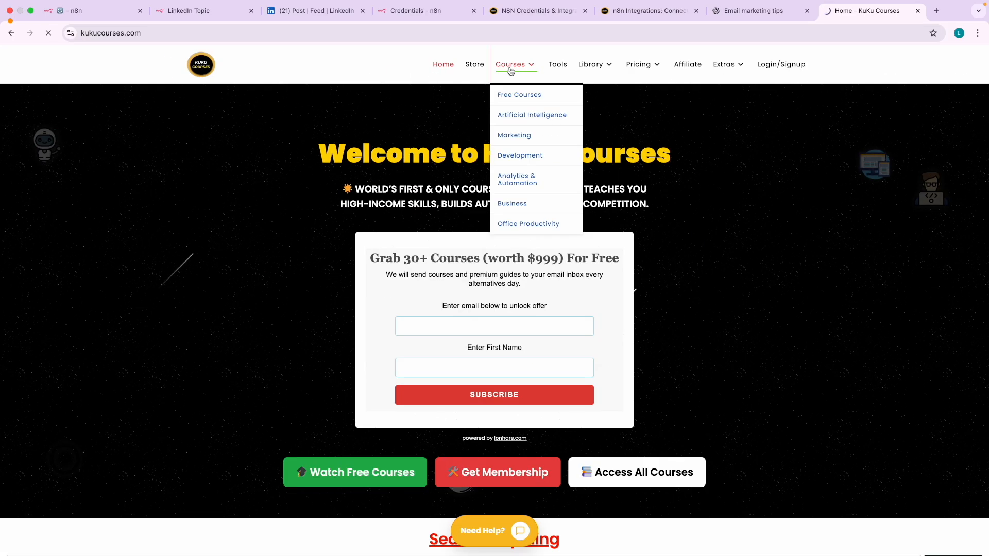
pyautogui.click(510, 67)
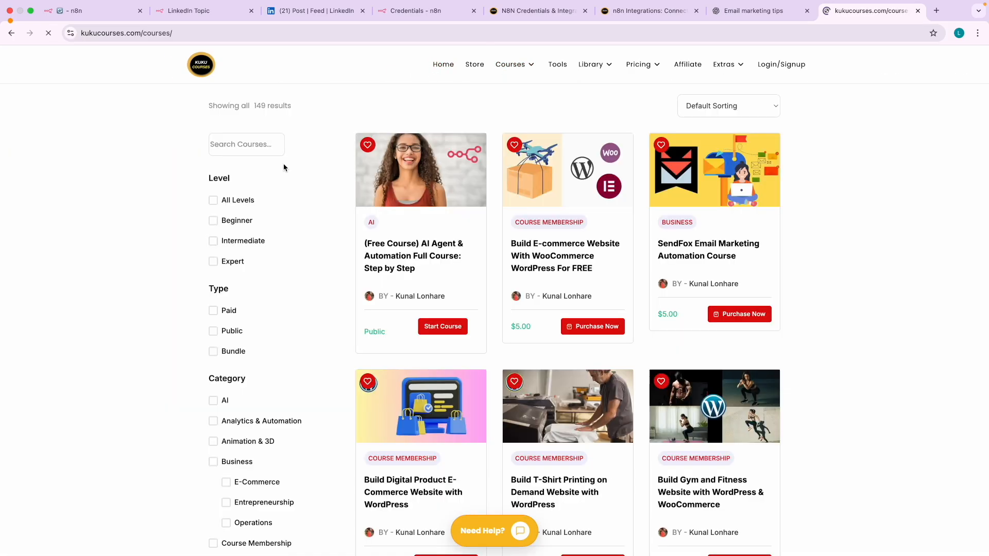
# - Search the catalogue for 'n8n', open the N8N Automation for AI Agents Masterclass, then return to n8n
pyautogui.click(227, 144)
pyautogui.write('n')
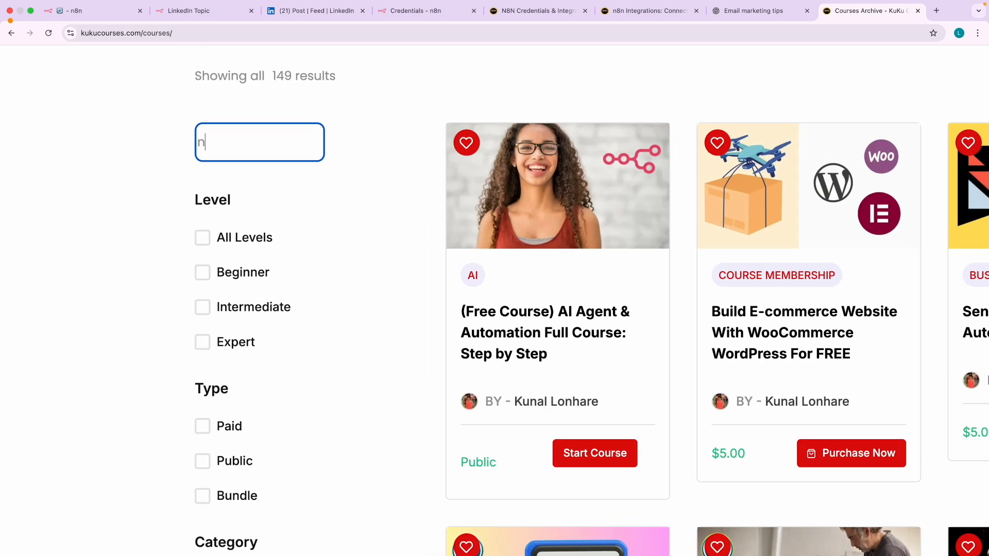
pyautogui.write('8n')
pyautogui.press('Return')
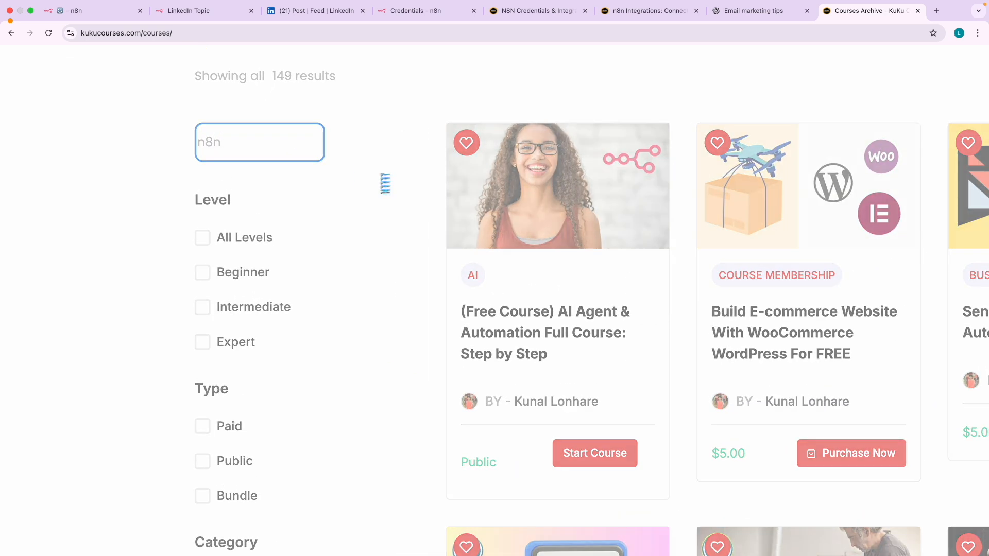
pyautogui.scroll(-2, 382, 178)
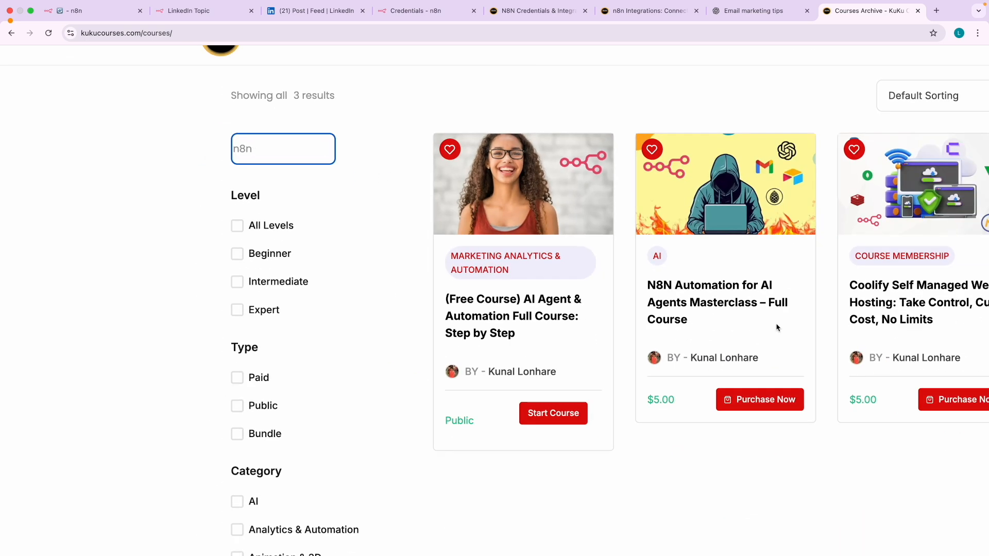
pyautogui.hscroll(2, 831, 342)
pyautogui.hscroll(2, 831, 342)
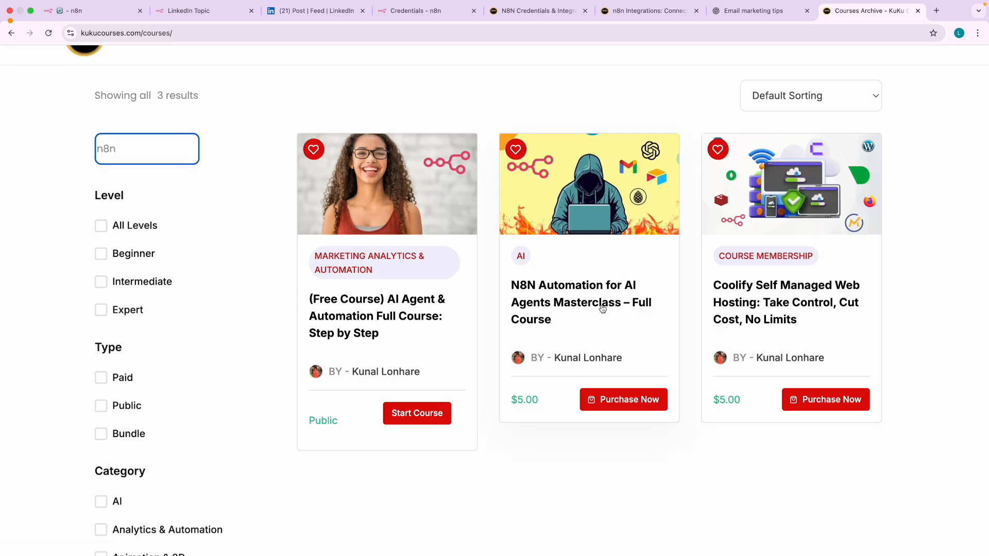
pyautogui.scroll(-3, 602, 309)
pyautogui.click(553, 262)
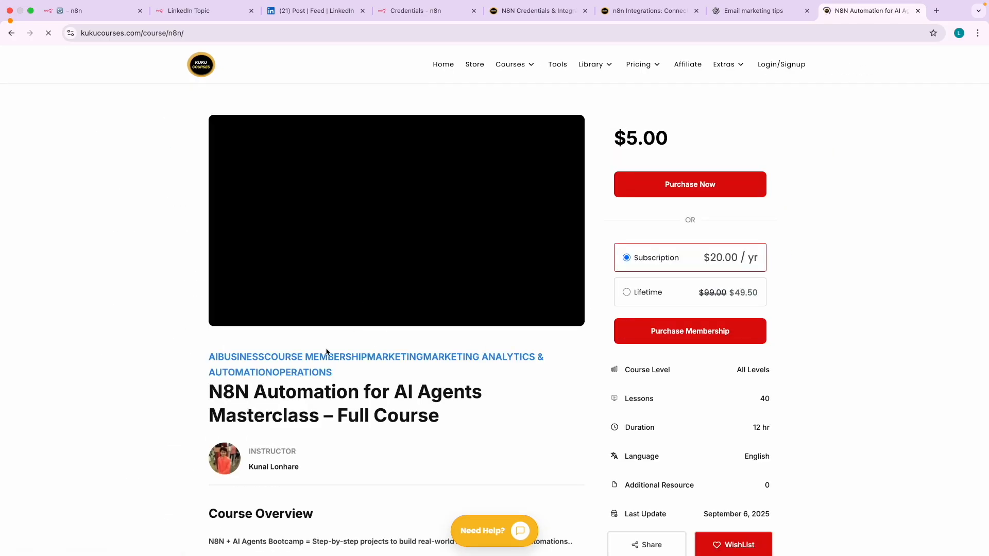
pyautogui.scroll(-1, 324, 345)
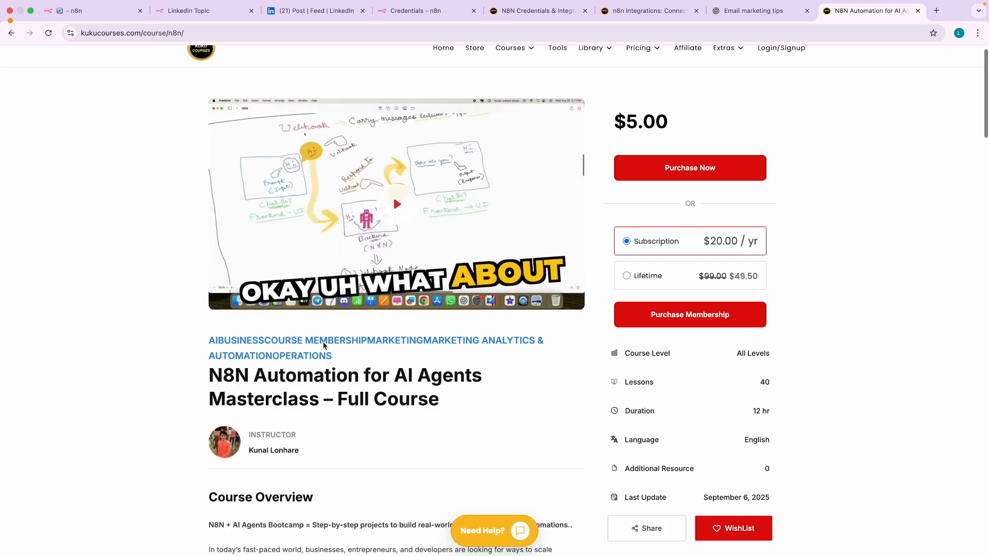
pyautogui.scroll(-1, 324, 345)
pyautogui.click(98, 14)
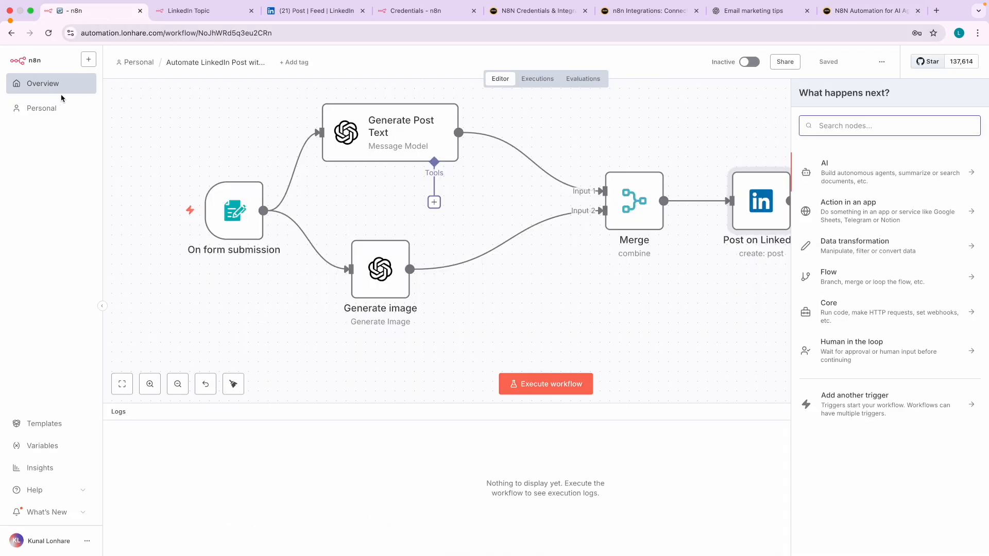
# - Open n8n's Overview page and review the workflows list, including Automate LinkedIn Post with AI
pyautogui.click(38, 88)
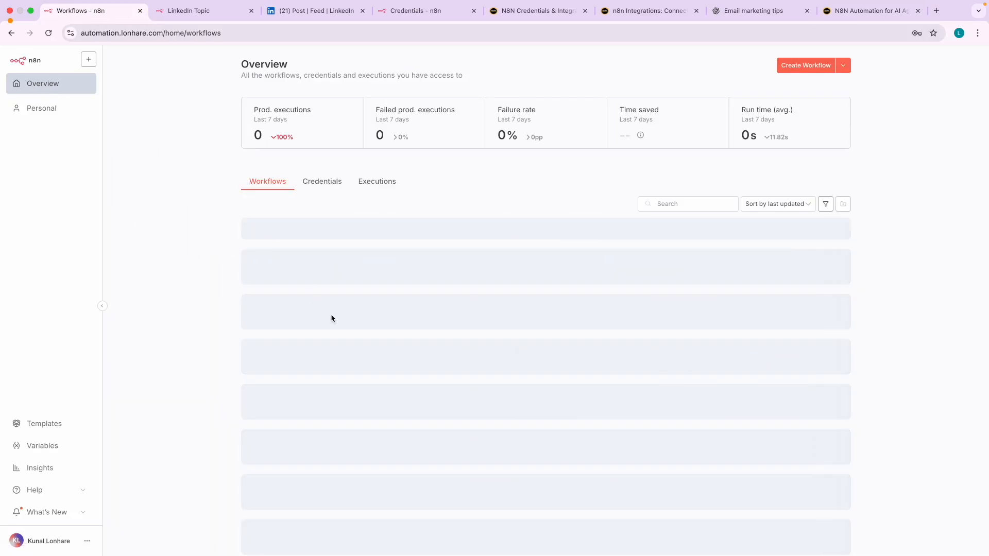
pyautogui.scroll(-1, 371, 322)
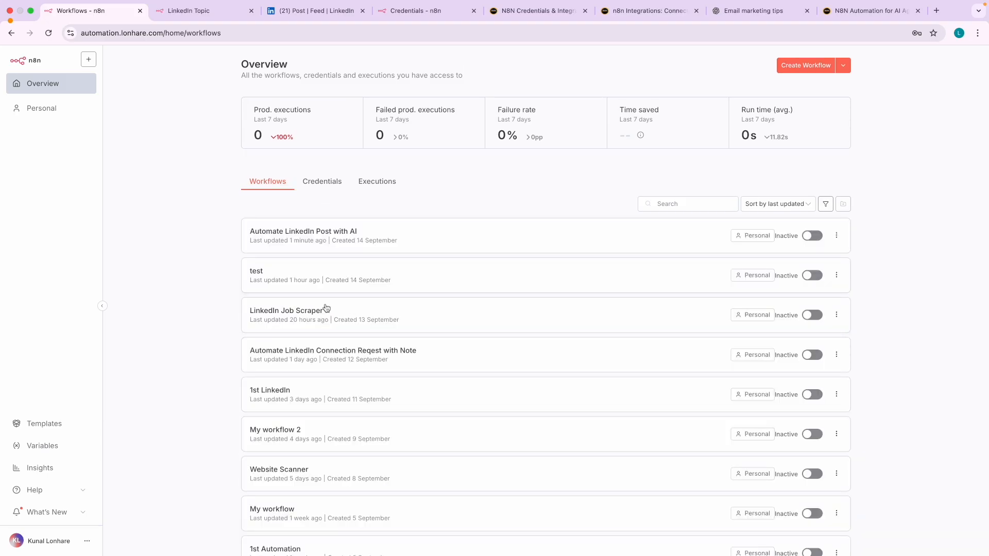
pyautogui.scroll(3, 301, 316)
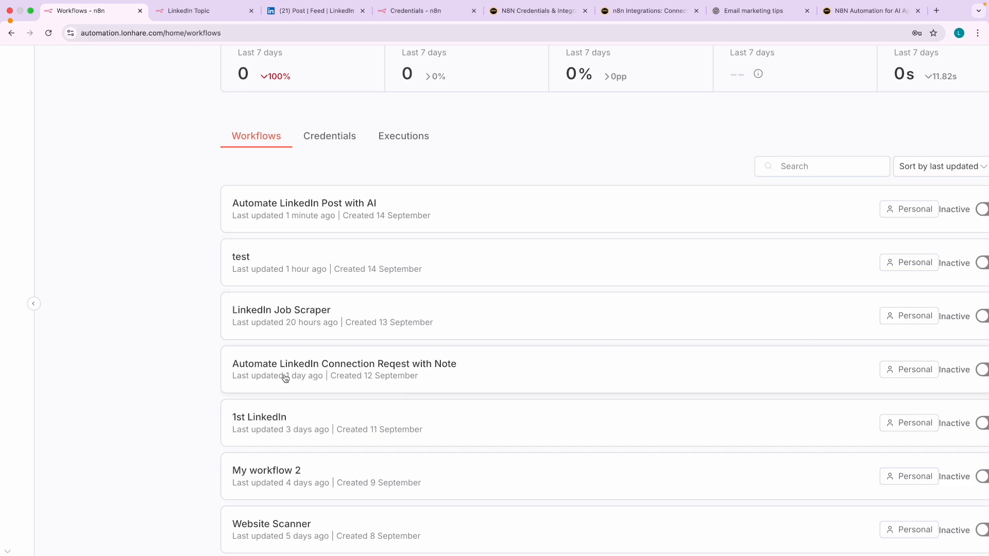
pyautogui.scroll(-1, 370, 377)
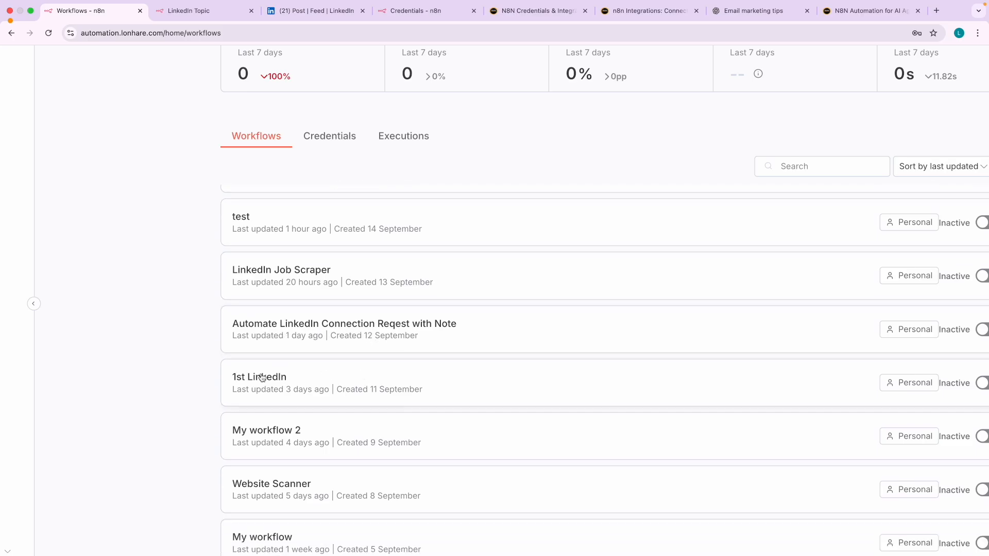
pyautogui.hscroll(2, 369, 386)
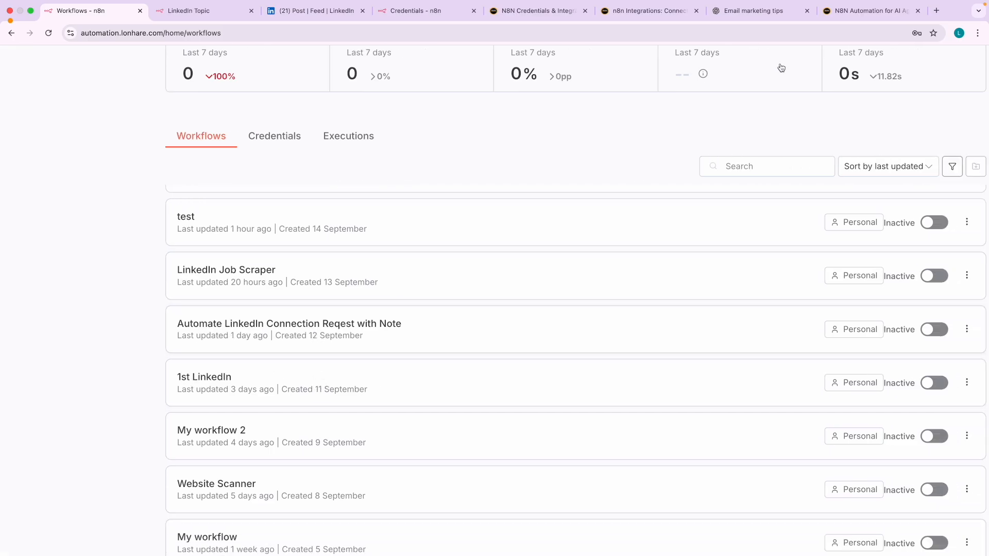
# - On the N8N Automation course page, highlight the 12 hr duration and the $5.00 price
pyautogui.click(855, 14)
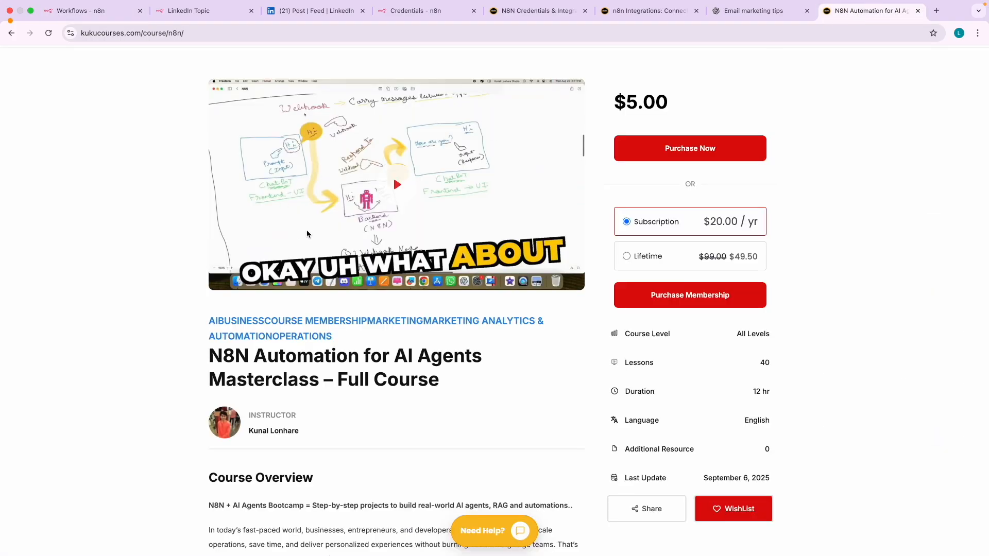
pyautogui.scroll(-10, 302, 207)
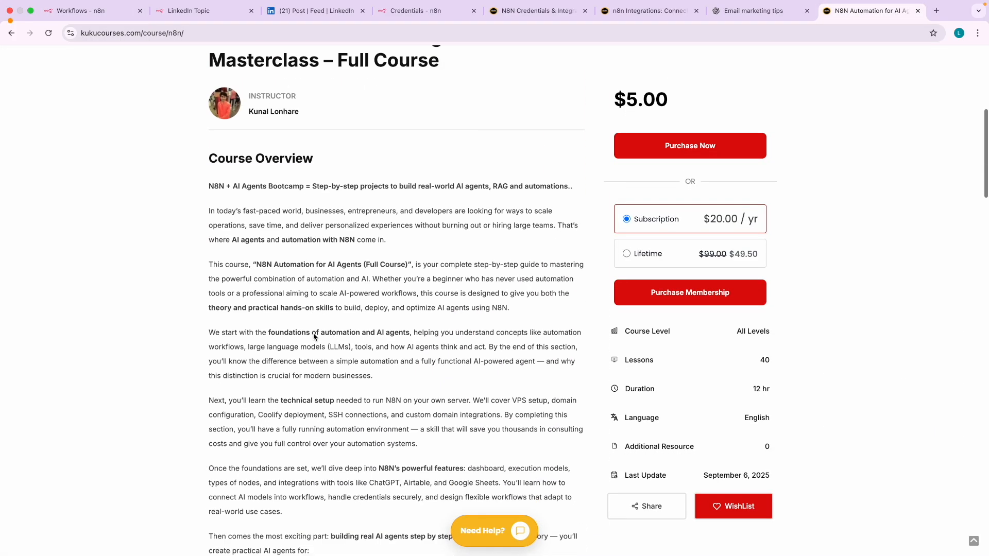
pyautogui.scroll(-5, 314, 334)
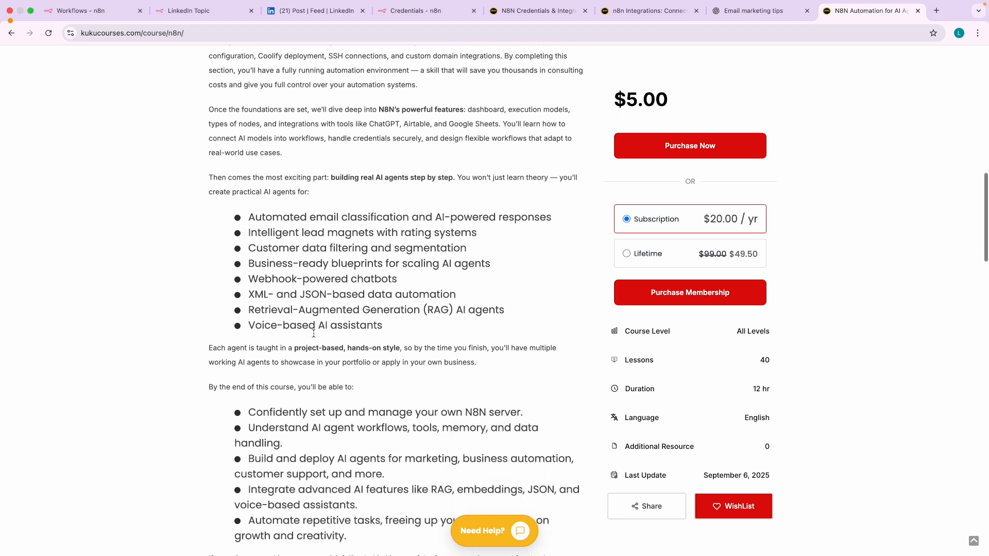
pyautogui.scroll(-6, 314, 336)
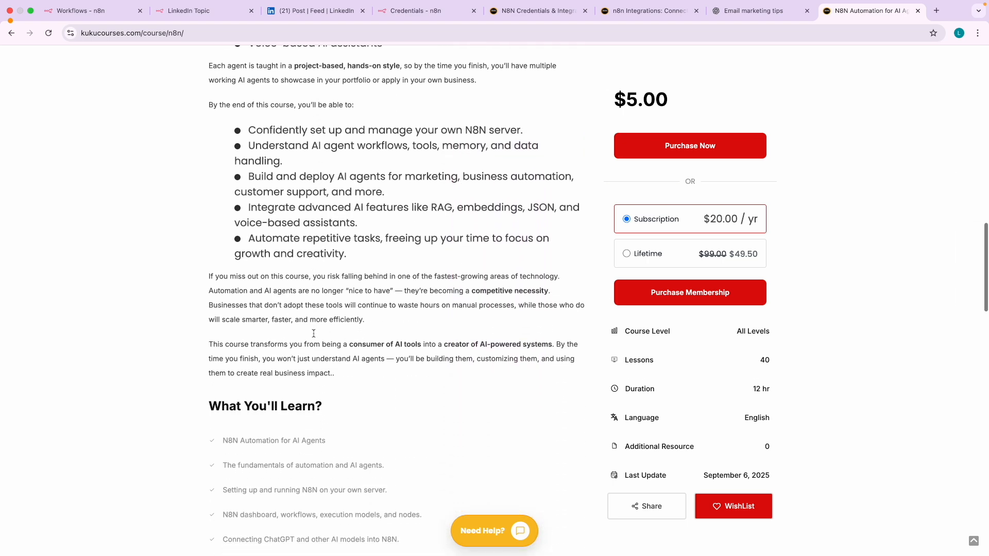
pyautogui.scroll(20, 314, 334)
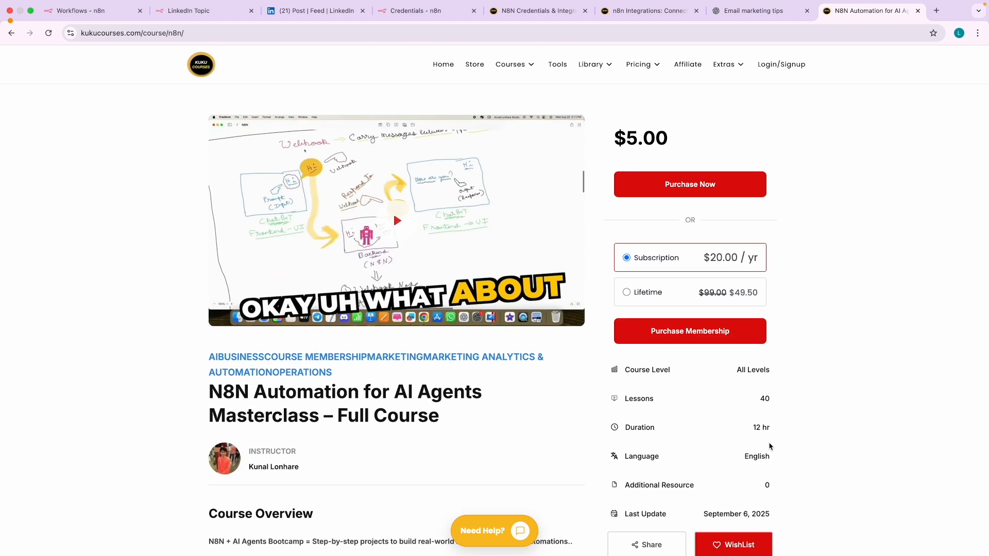
pyautogui.scroll(5, 771, 446)
pyautogui.moveTo(741, 415); pyautogui.dragTo(781, 418)
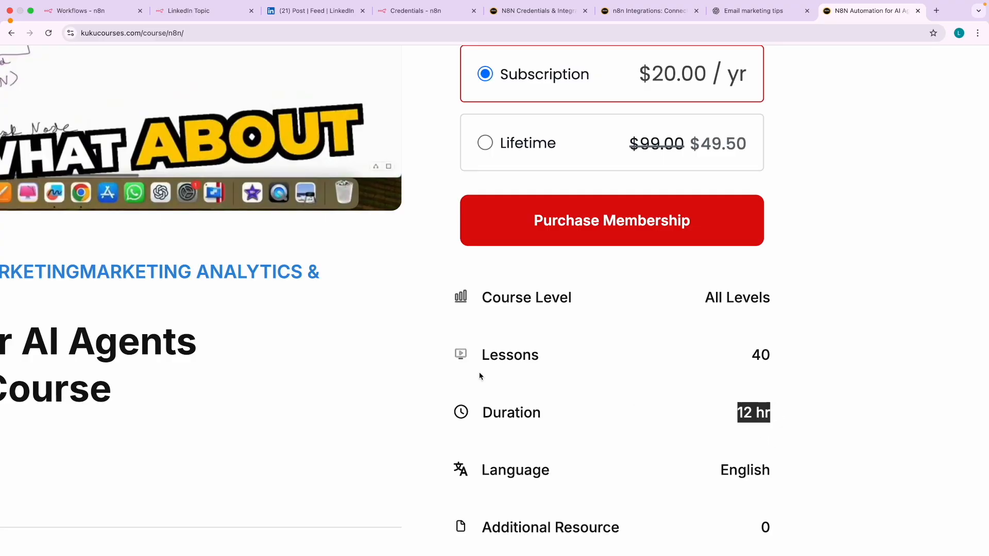
pyautogui.scroll(-5, 479, 376)
pyautogui.moveTo(613, 138); pyautogui.dragTo(675, 139)
pyautogui.scroll(5, 675, 139)
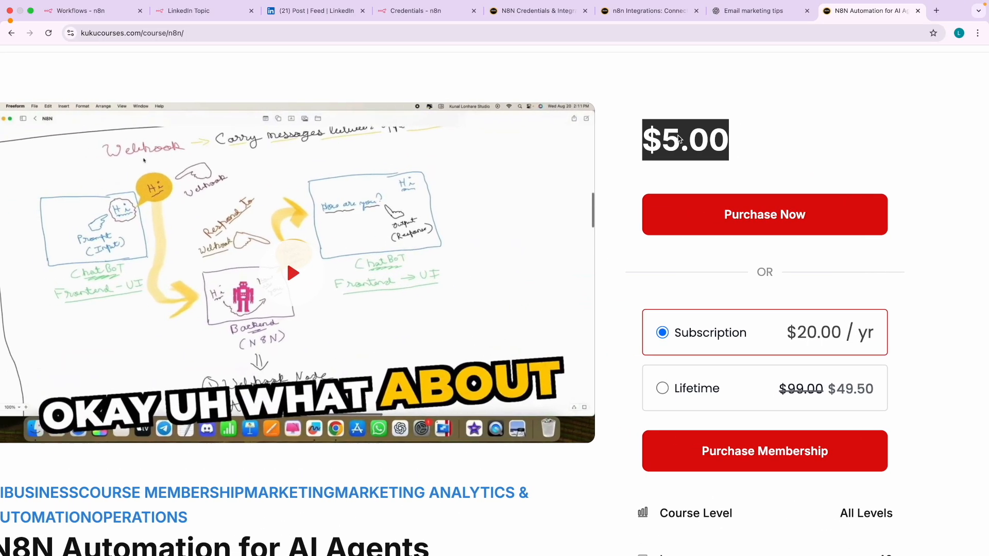
pyautogui.hscroll(-2, 678, 138)
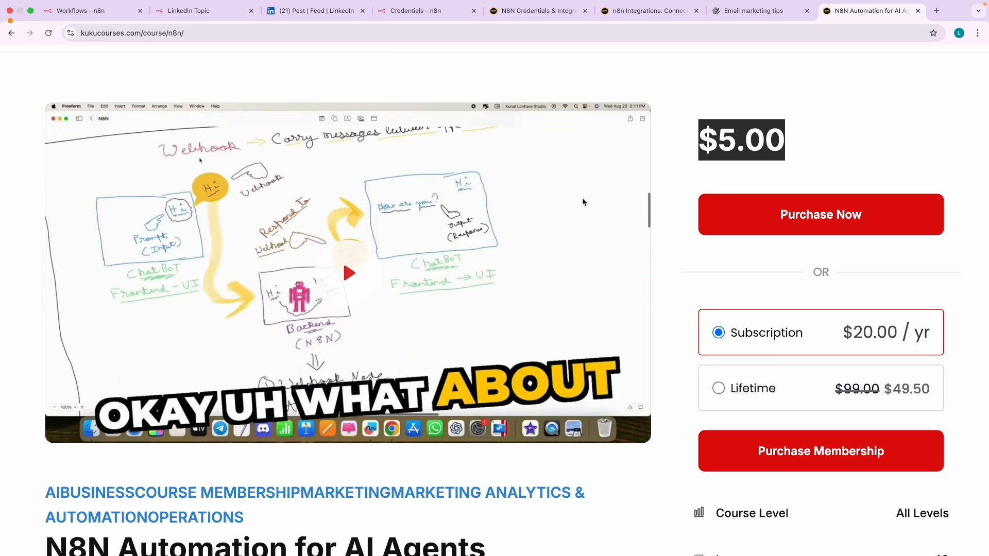
pyautogui.click(747, 142)
# - Open the KukuCourses courses archive in a new tab
pyautogui.scroll(-3, 718, 292)
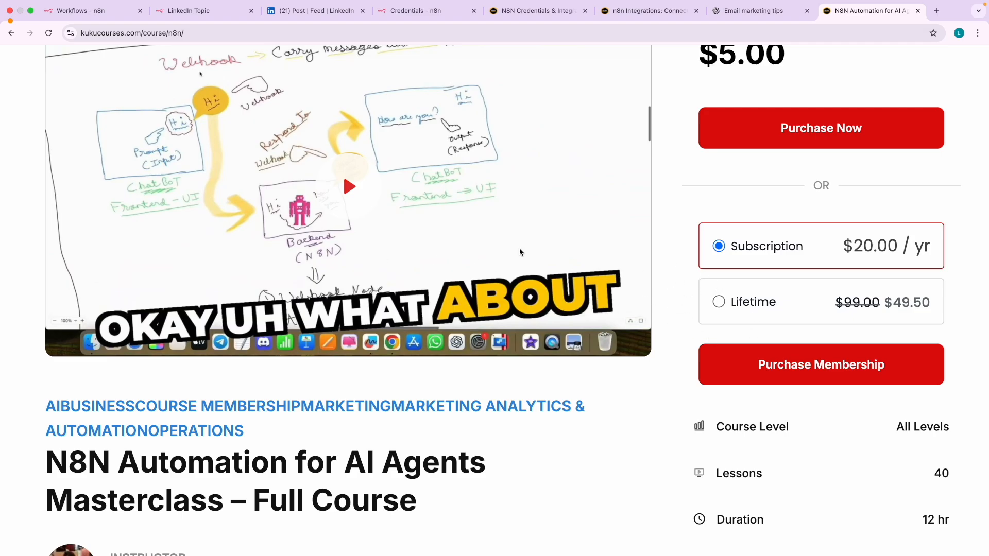
pyautogui.scroll(-5, 545, 271)
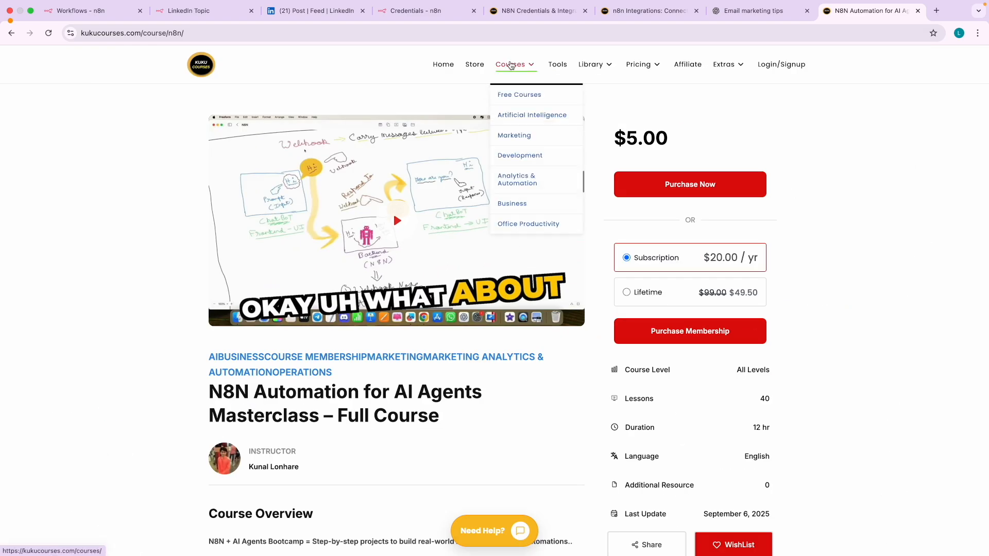
pyautogui.rightClick(510, 65)
pyautogui.click(520, 70)
# - Filter the courses archive to Paid courses, narrowing 149 results to 92
pyautogui.click(847, 14)
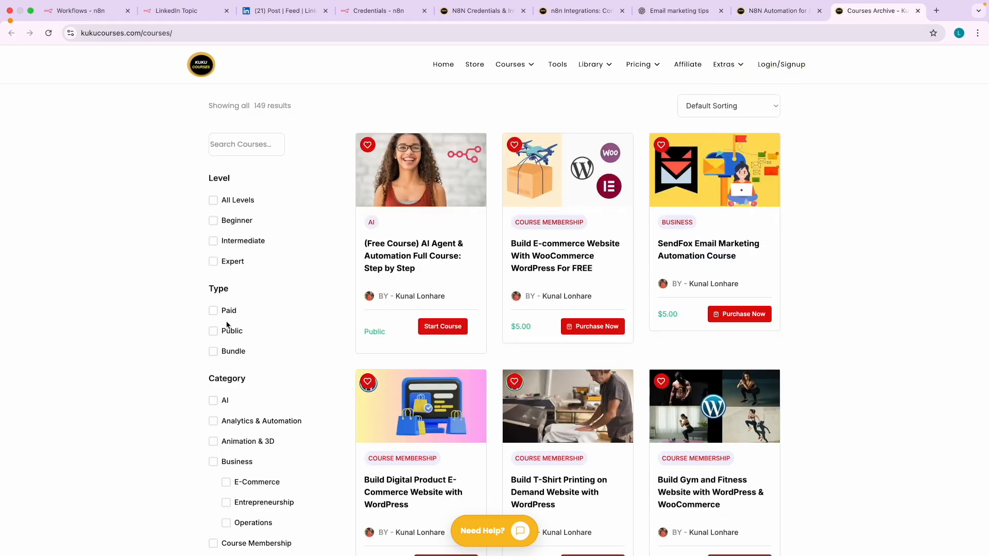
pyautogui.click(211, 315)
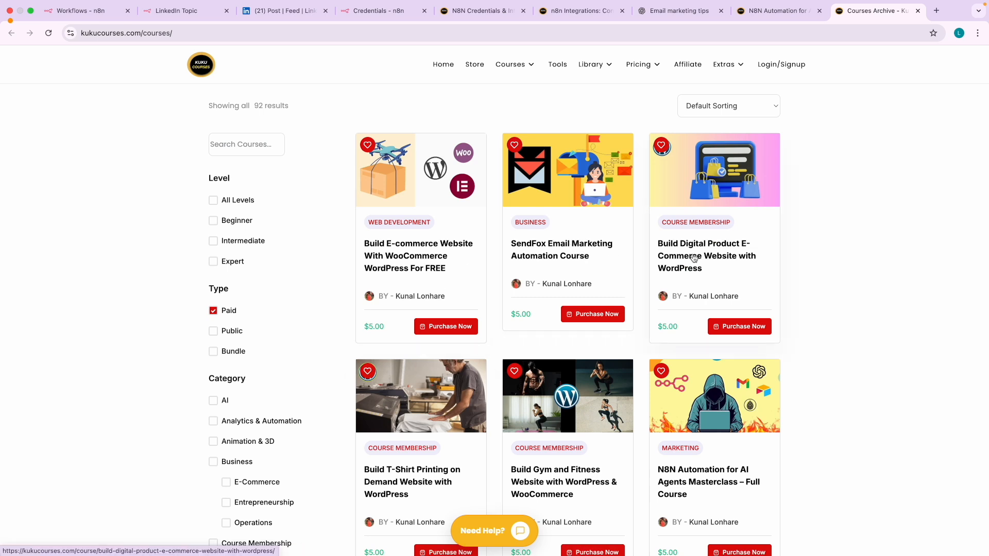
pyautogui.scroll(-1, 696, 255)
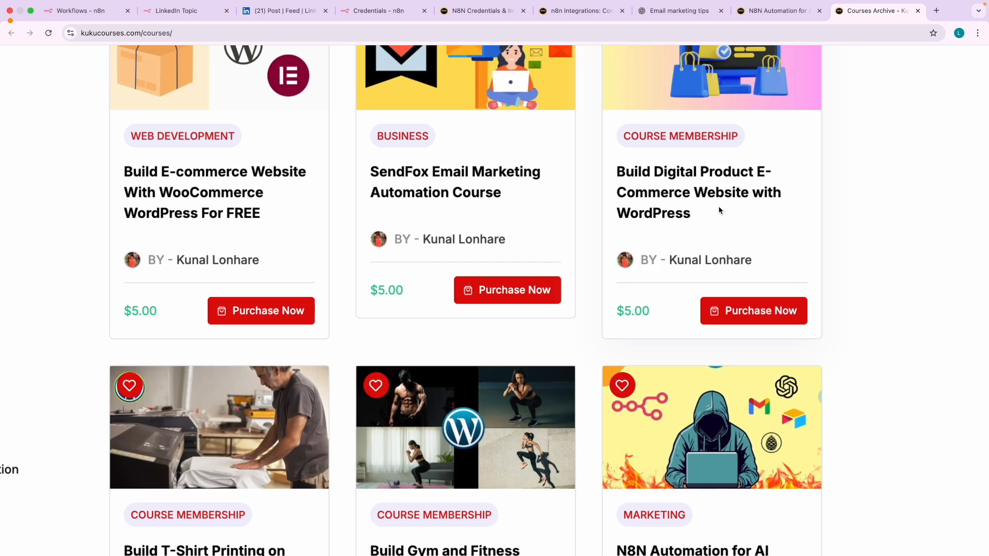
pyautogui.scroll(-8, 669, 247)
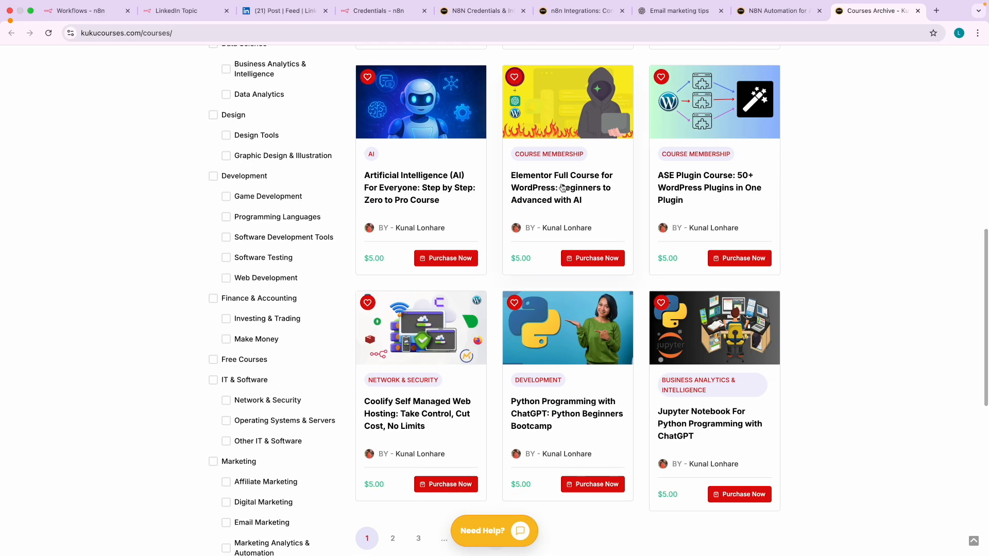
pyautogui.scroll(5, 561, 187)
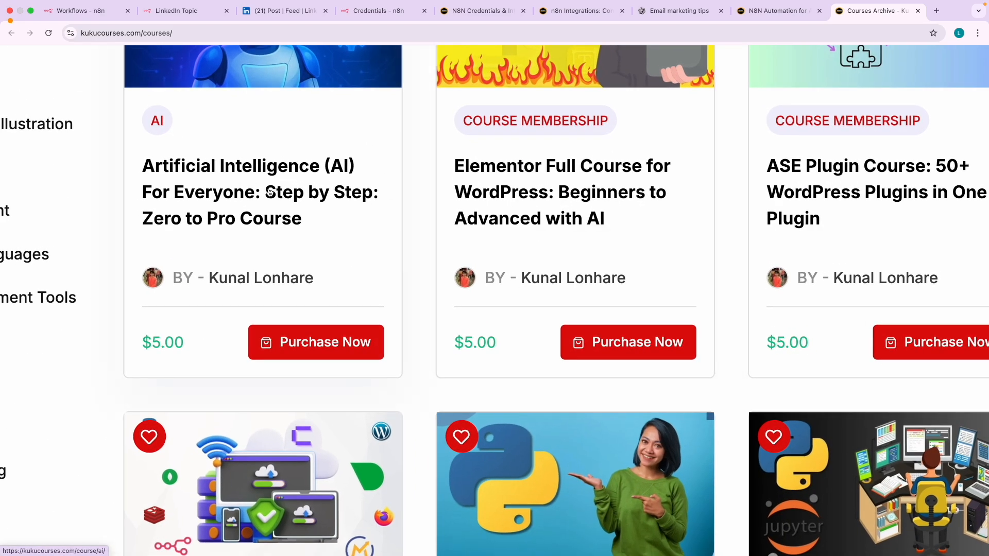
pyautogui.scroll(-5, 269, 192)
pyautogui.scroll(-1, 688, 248)
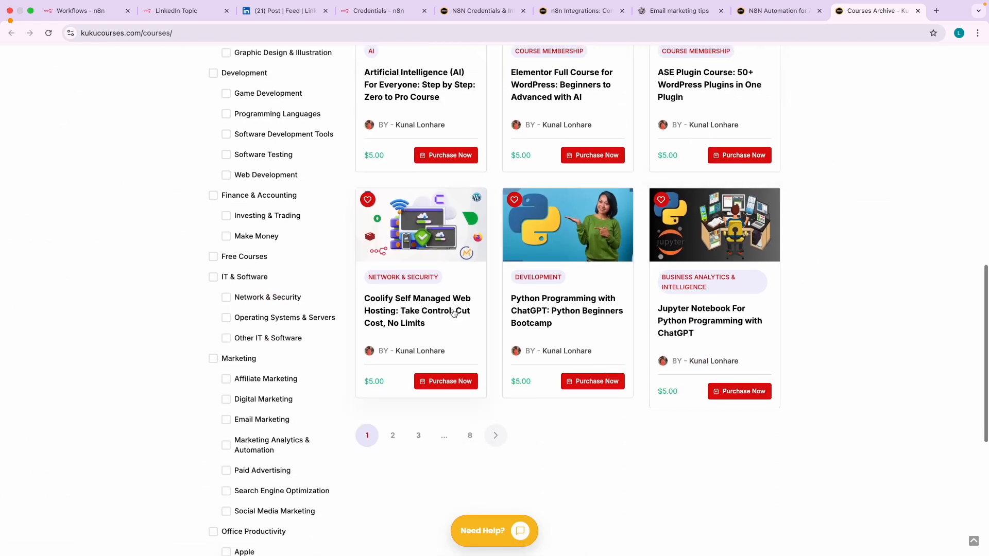
pyautogui.scroll(5, 458, 317)
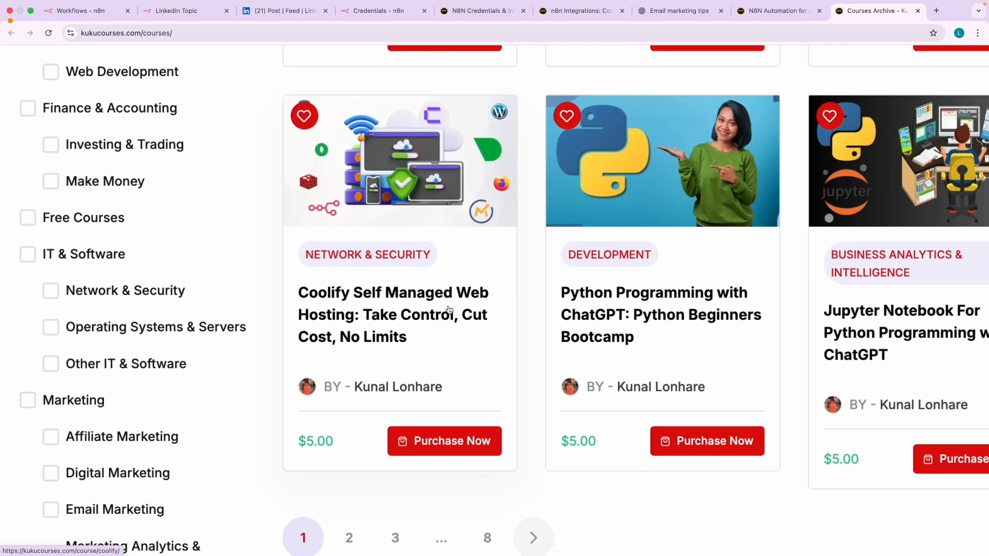
pyautogui.scroll(-5, 449, 309)
# - Show the second page of the paid course listing
pyautogui.click(394, 435)
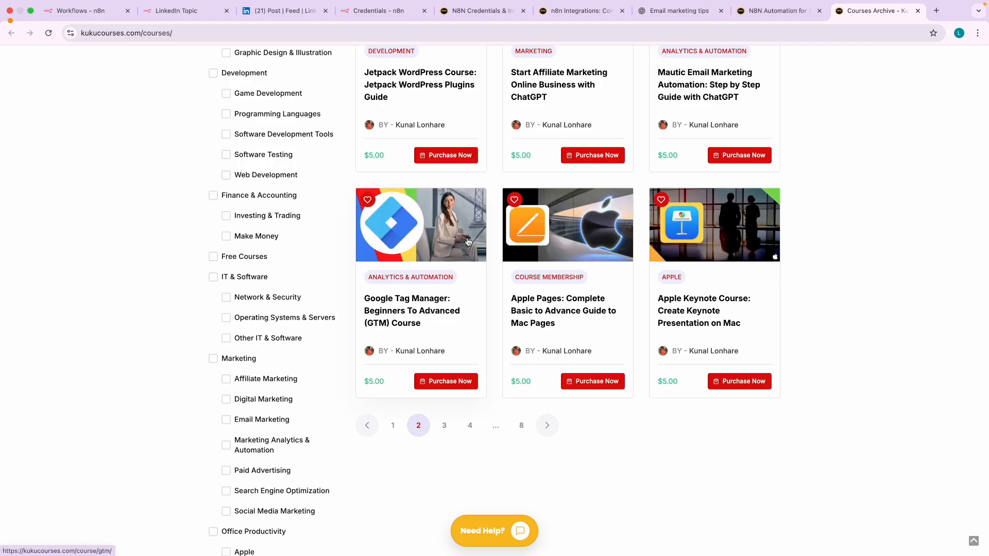
pyautogui.scroll(5, 468, 242)
pyautogui.scroll(-5, 416, 376)
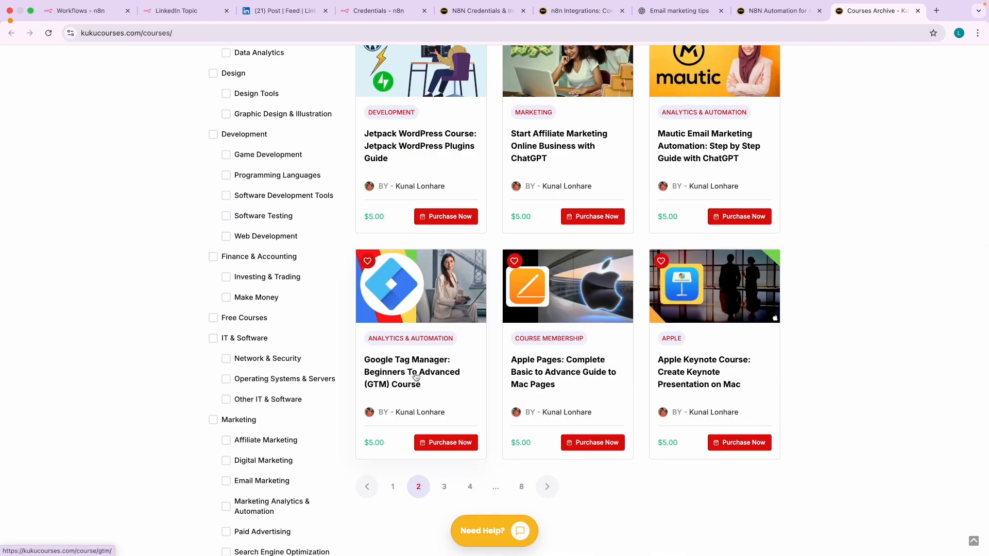
pyautogui.scroll(6, 536, 362)
pyautogui.scroll(3, 418, 263)
pyautogui.scroll(-3, 418, 262)
pyautogui.scroll(6, 460, 307)
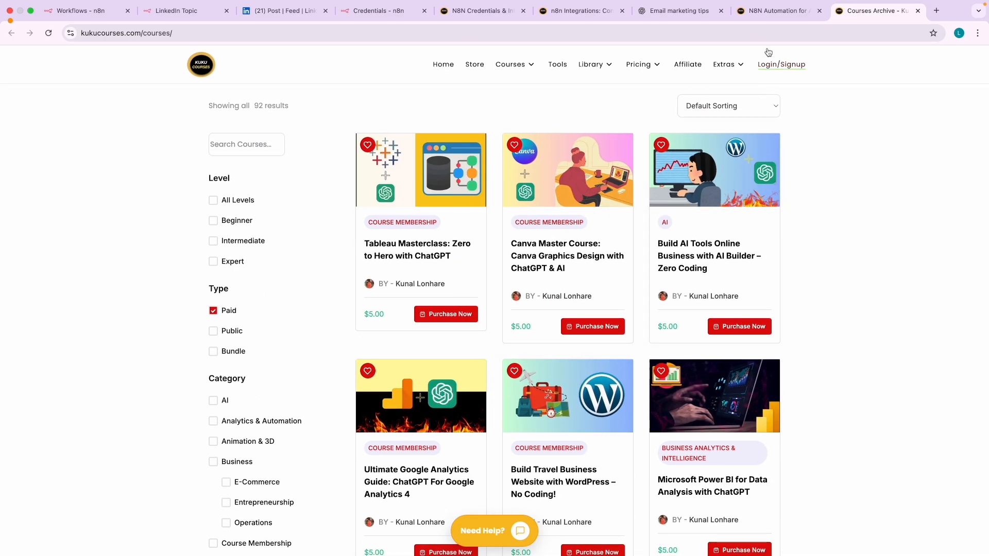
# - On the N8N course page, select the $5.00 price and expand the AI Agents in Details lessons
pyautogui.click(769, 19)
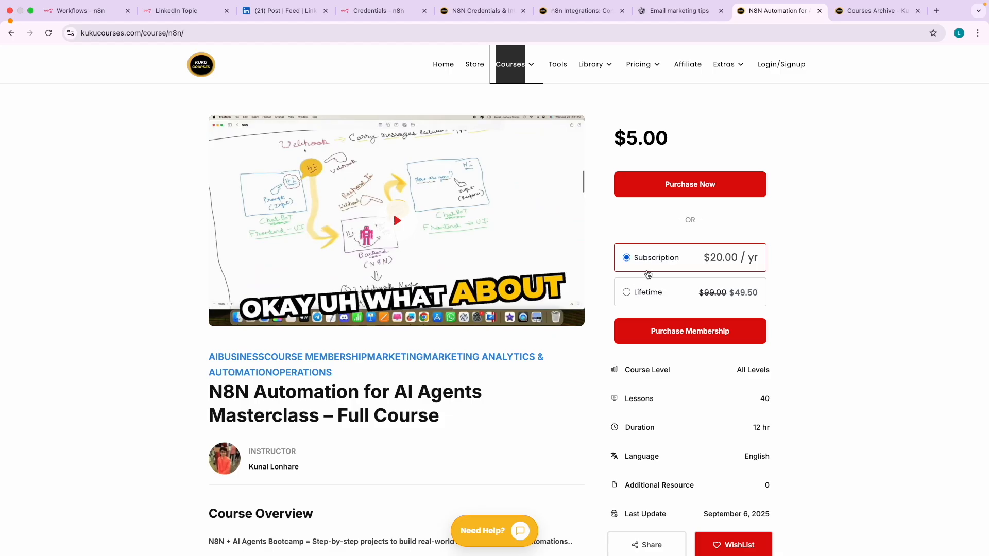
pyautogui.scroll(3, 658, 273)
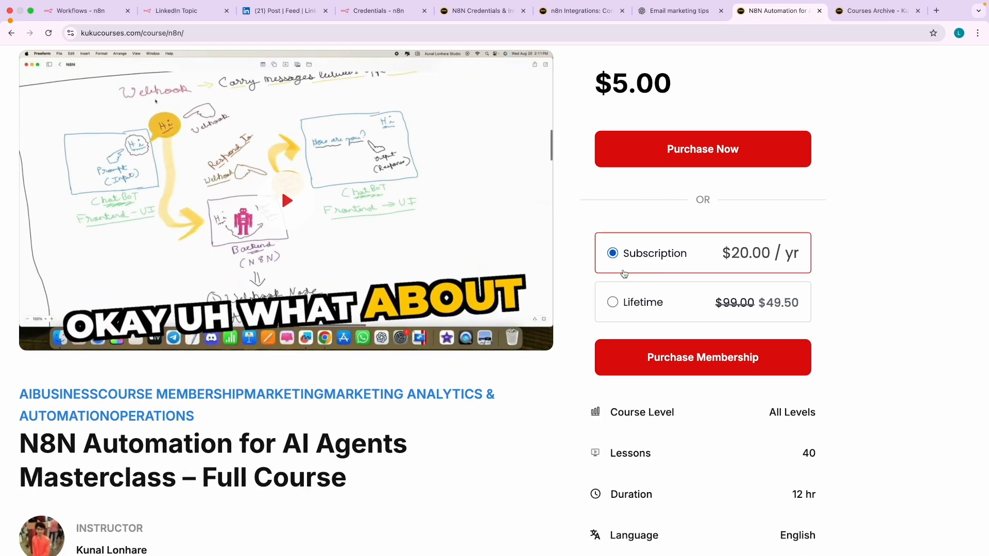
pyautogui.scroll(-3, 608, 277)
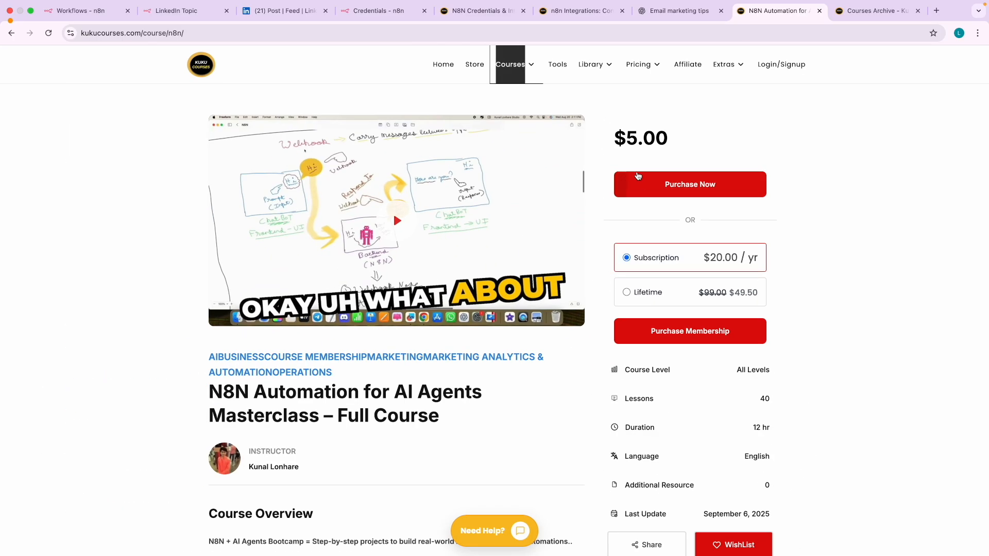
pyautogui.moveTo(616, 138); pyautogui.dragTo(673, 141)
pyautogui.click(662, 149)
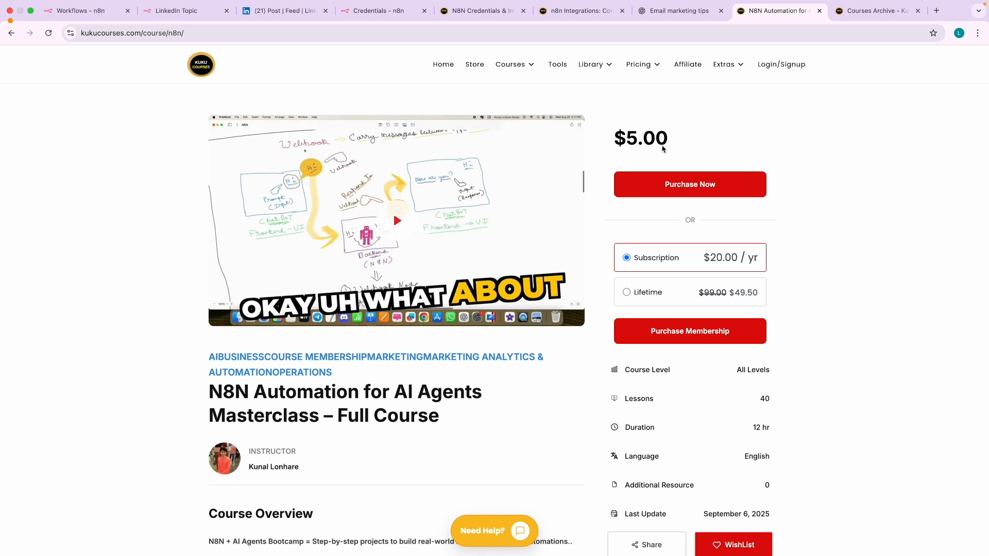
pyautogui.scroll(-5, 309, 383)
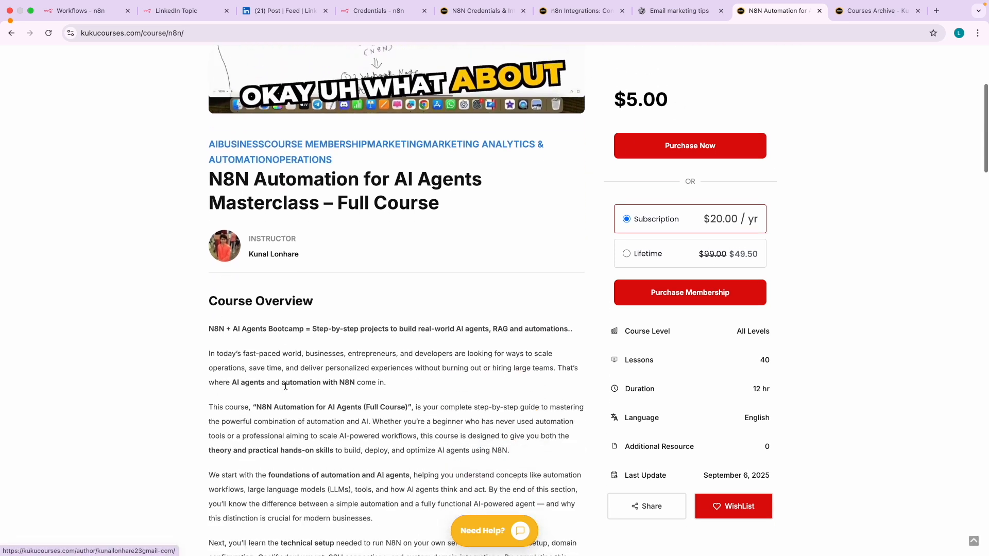
pyautogui.scroll(-15, 301, 315)
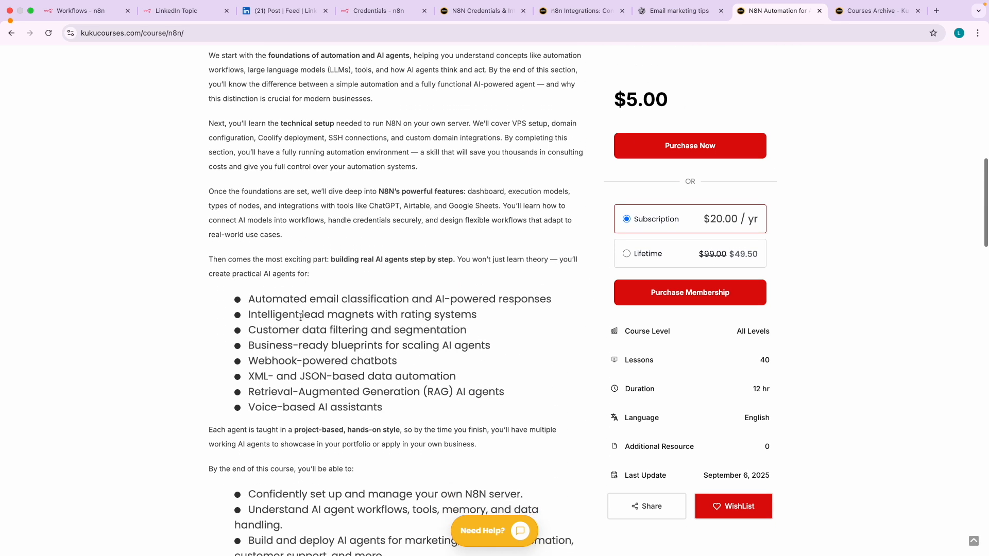
pyautogui.scroll(-15, 301, 316)
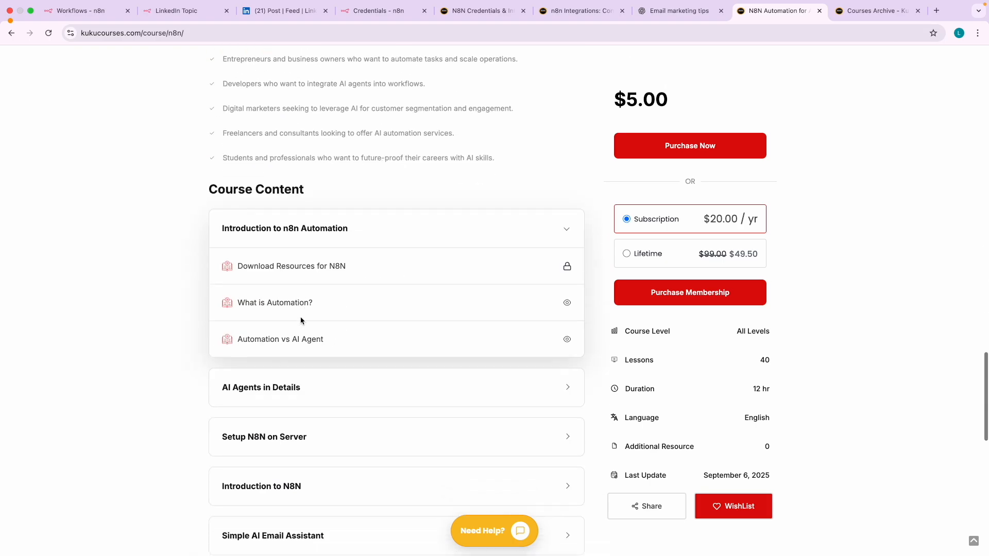
pyautogui.click(290, 361)
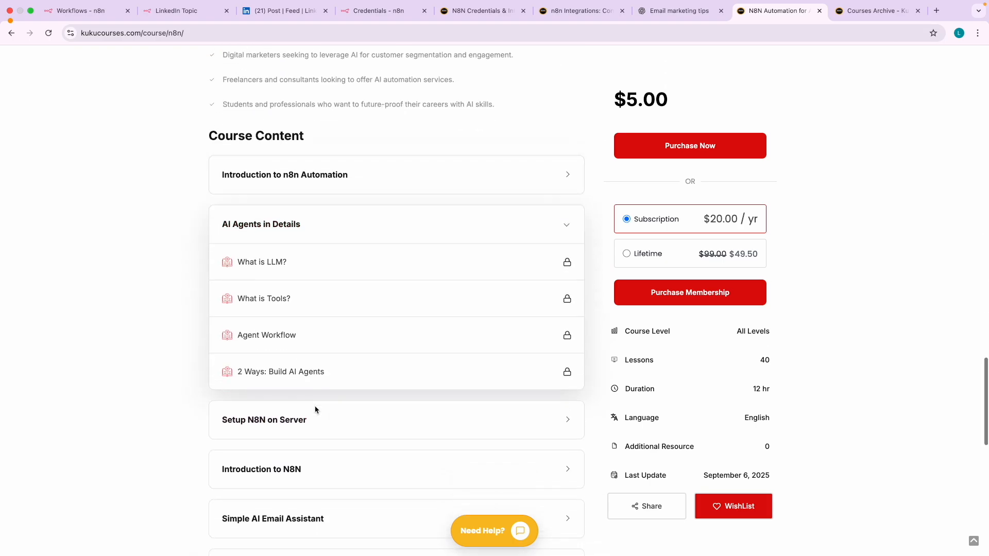
# - Open the Automate LinkedIn Post with AI workflow and its add-node panel, then return to the course page
pyautogui.click(98, 19)
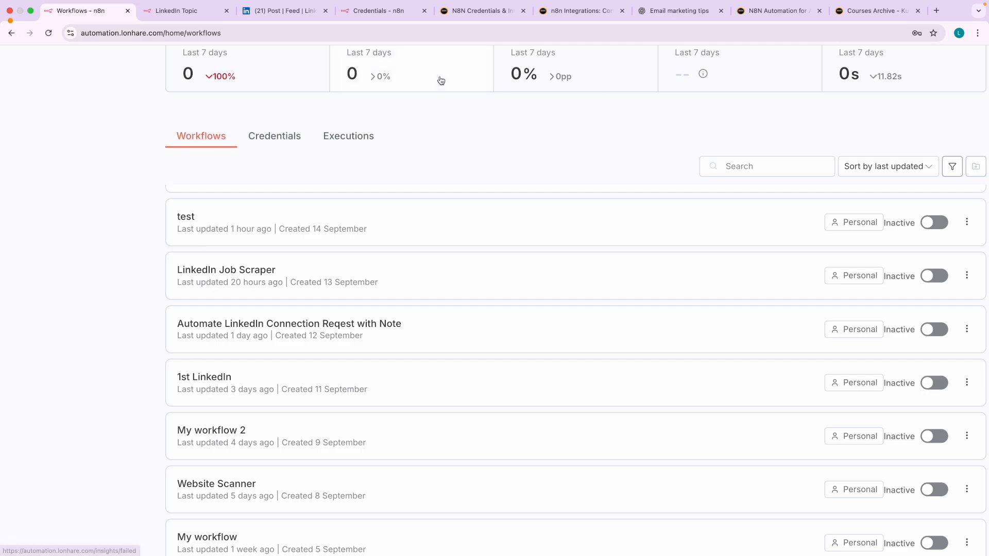
pyautogui.scroll(2, 440, 80)
pyautogui.scroll(1, 314, 252)
pyautogui.click(303, 242)
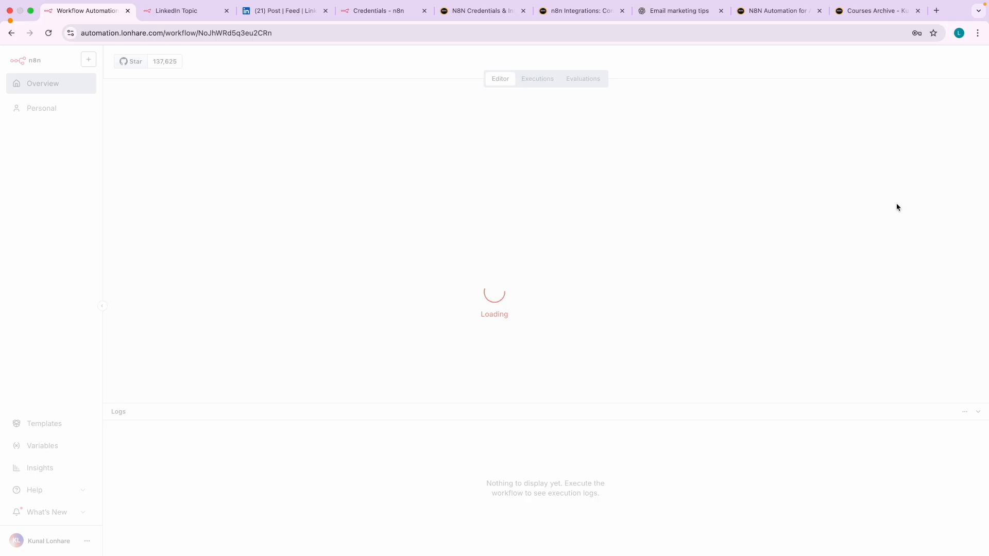
pyautogui.click(963, 96)
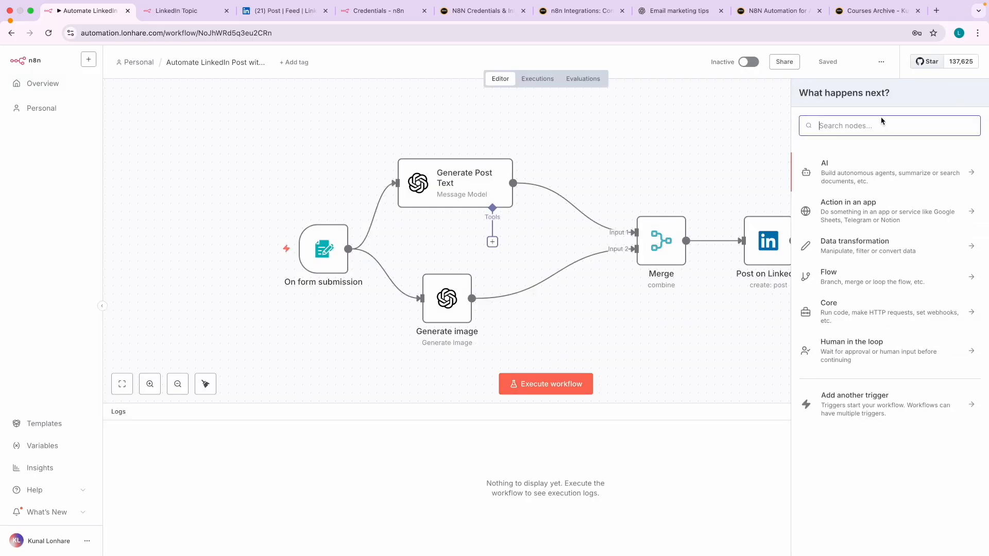
pyautogui.click(783, 12)
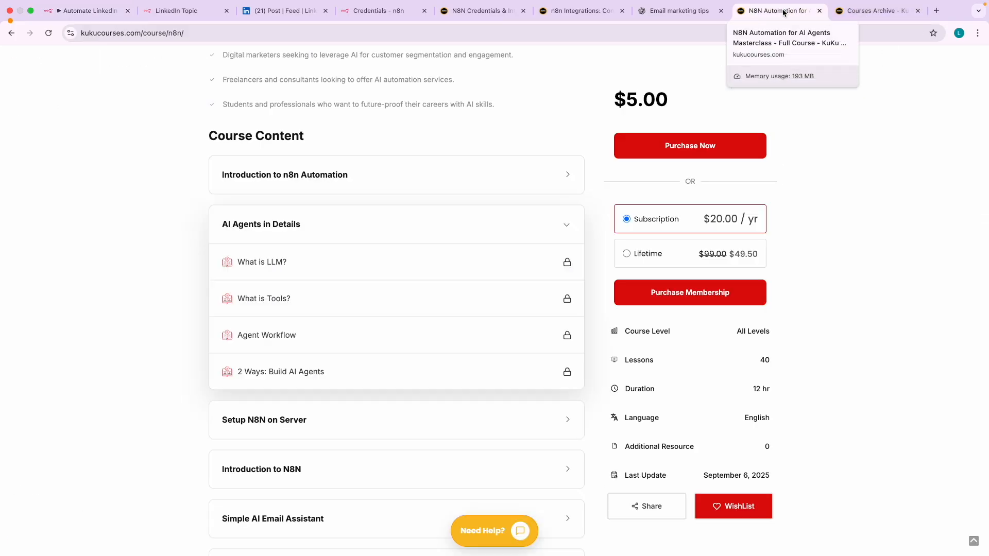
# - Expand the Build 2nd Agent and Concept of RAG & AI Agents lesson sections
pyautogui.scroll(-3, 343, 365)
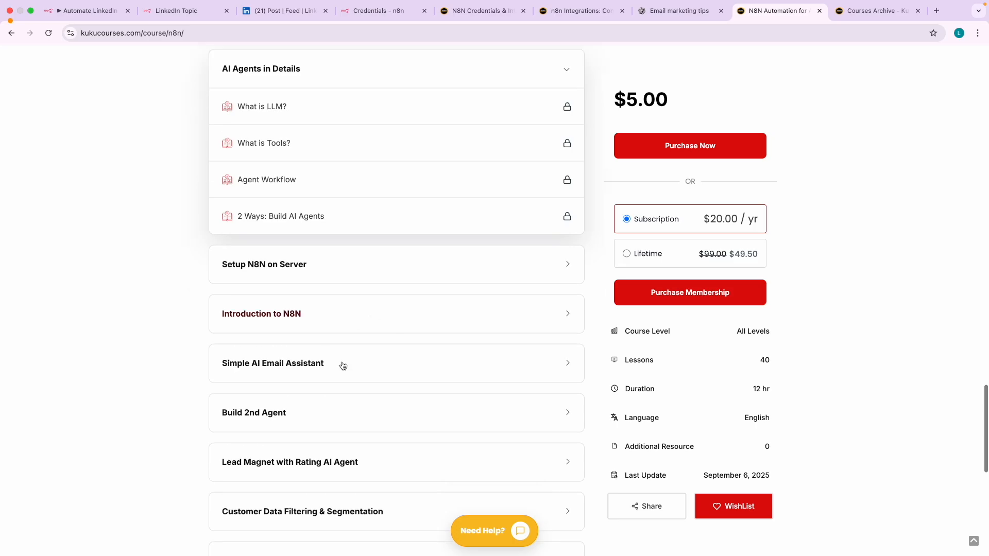
pyautogui.click(288, 414)
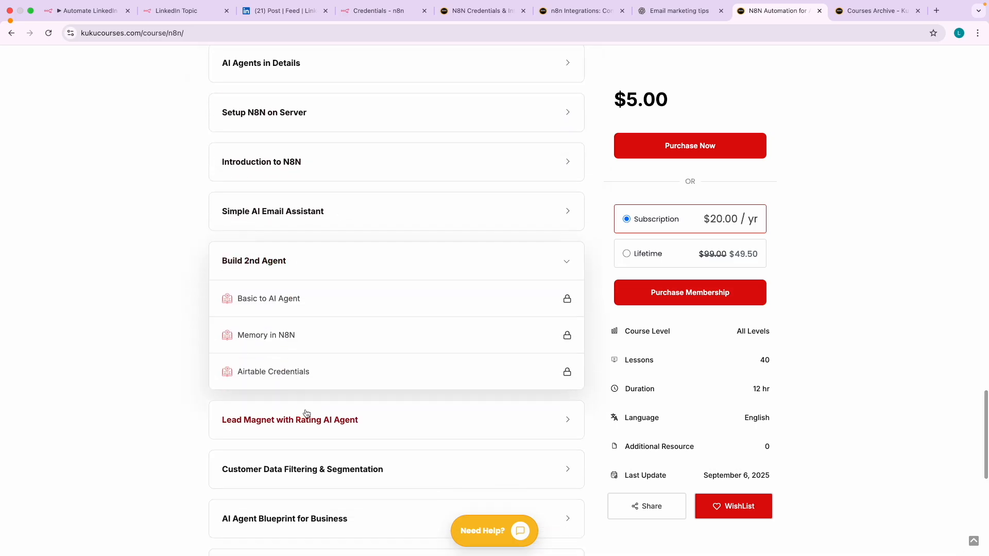
pyautogui.scroll(-5, 306, 413)
pyautogui.click(289, 478)
# - Go back to the n8n LinkedIn post workflow and close the node-adding panel
pyautogui.scroll(4, 303, 370)
pyautogui.scroll(20, 305, 267)
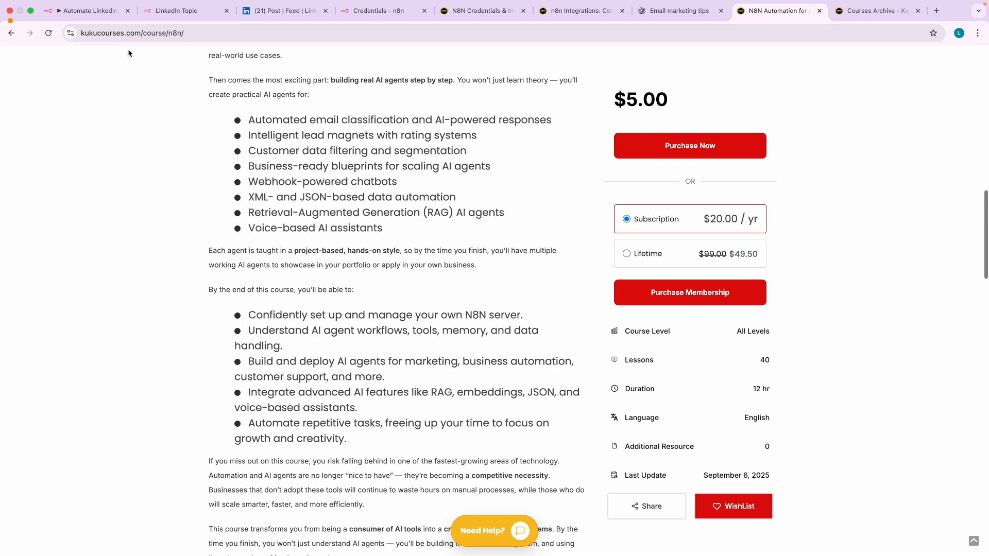
pyautogui.click(89, 11)
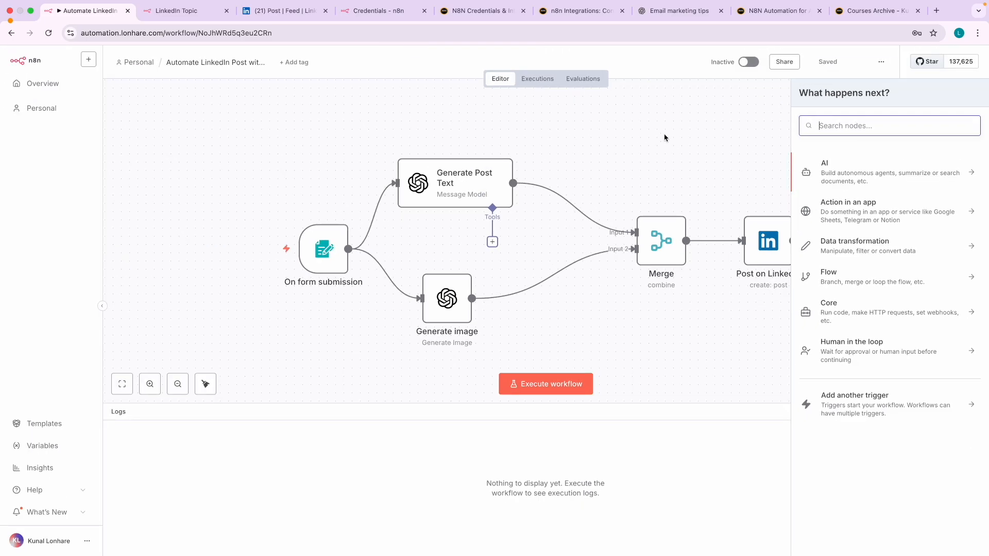
pyautogui.click(664, 138)
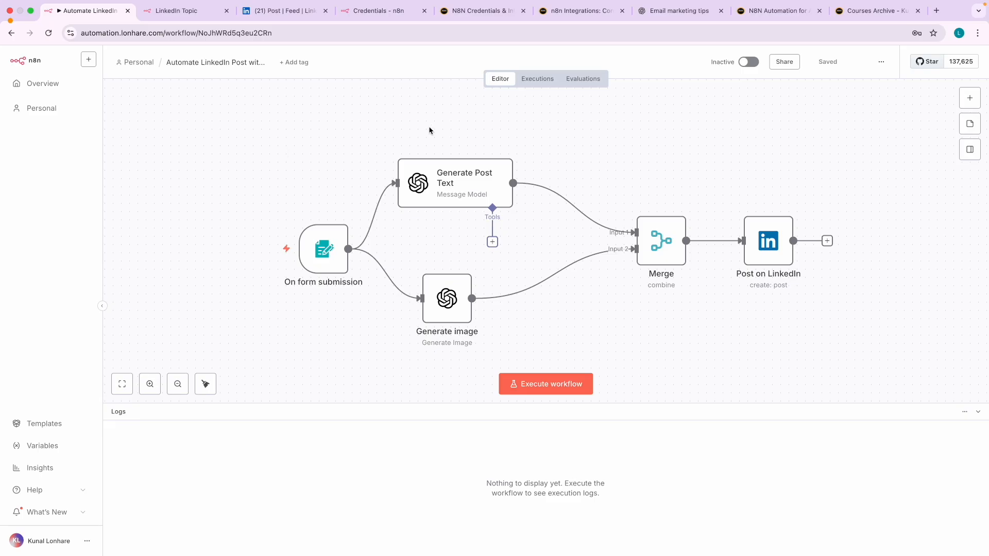
# - Bring up the Kuku Courses membership pricing options and highlight the $5 course price
pyautogui.click(858, 12)
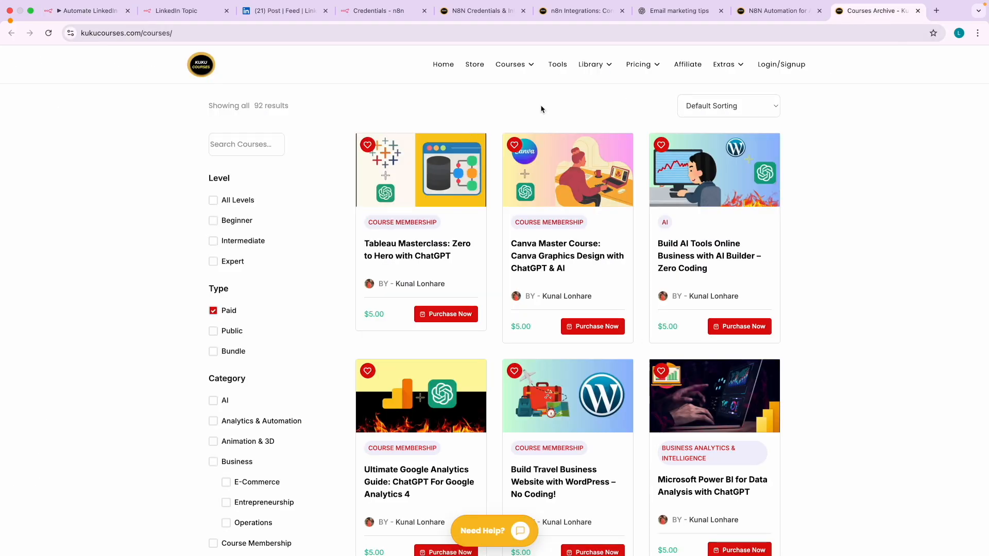
pyautogui.moveTo(656, 65)
pyautogui.click(646, 94)
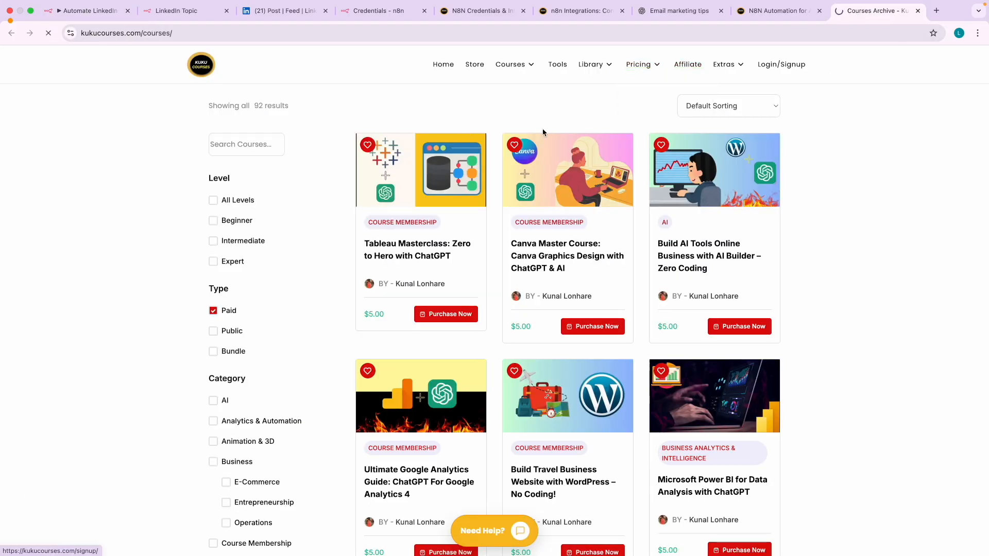
pyautogui.moveTo(253, 143); pyautogui.dragTo(278, 155)
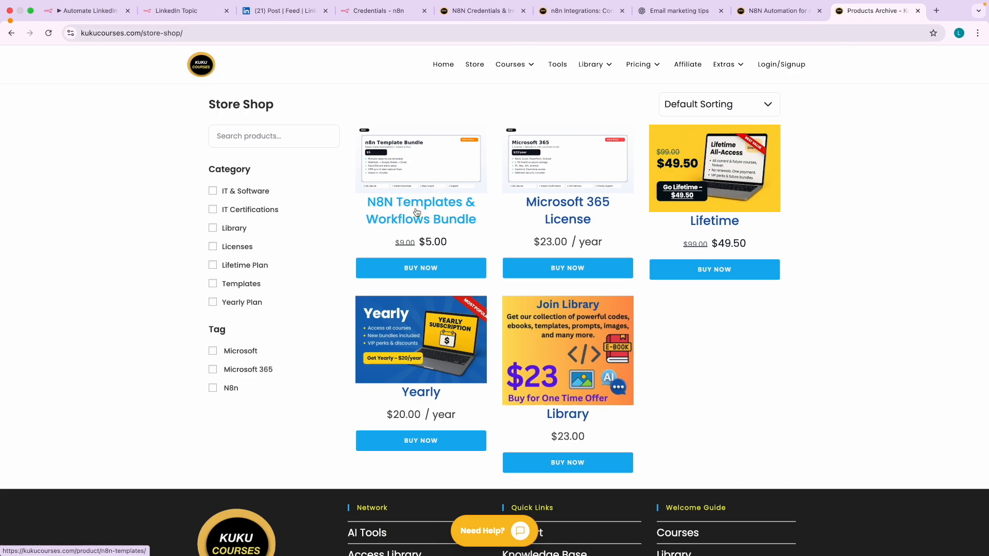
# - Open the N8N Templates & Workflows Bundle and highlight its first feature and $5 one-time price
pyautogui.click(417, 211)
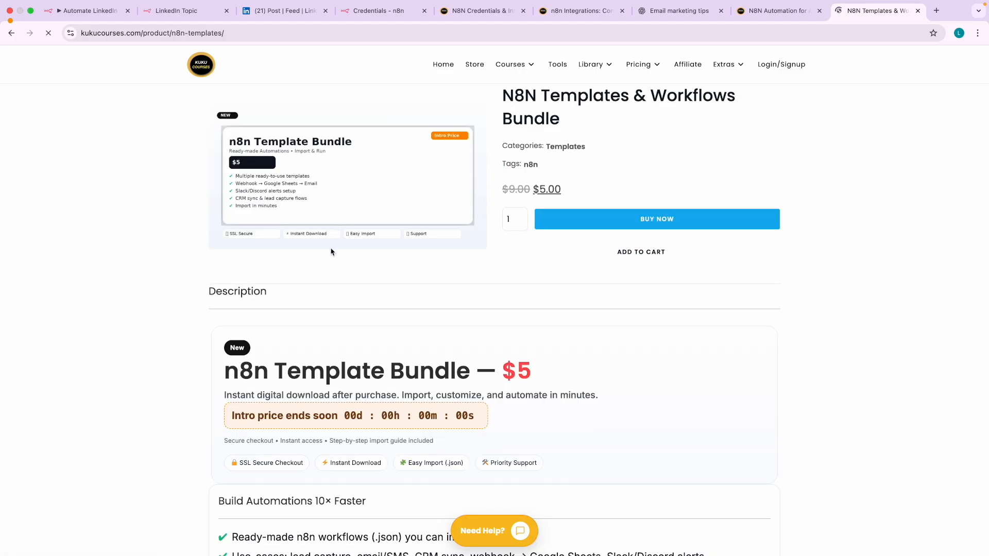
pyautogui.scroll(-4, 324, 279)
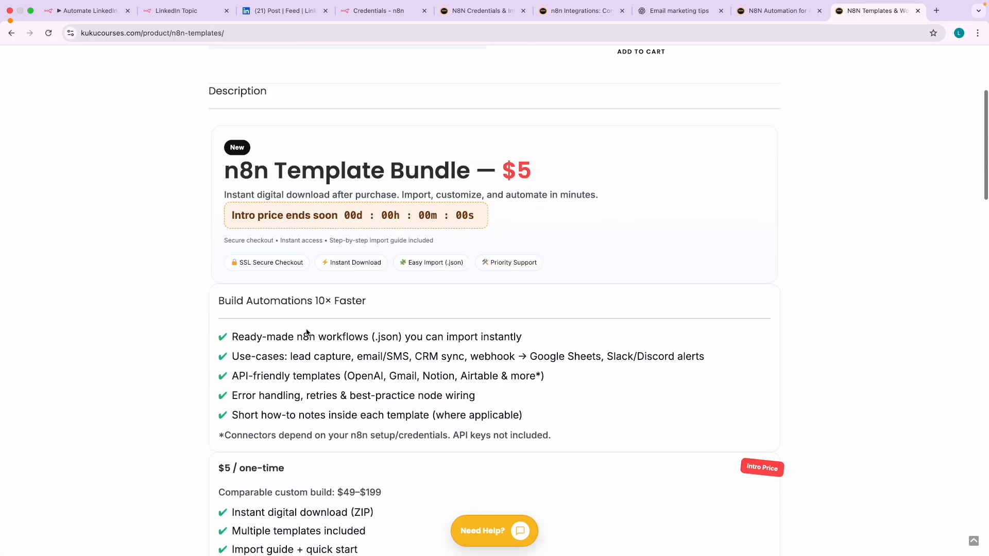
pyautogui.moveTo(299, 326); pyautogui.dragTo(413, 338)
pyautogui.scroll(-3, 391, 389)
pyautogui.moveTo(230, 318); pyautogui.dragTo(285, 319)
# - Scroll back to the top and highlight the bundle's product title
pyautogui.scroll(7, 320, 363)
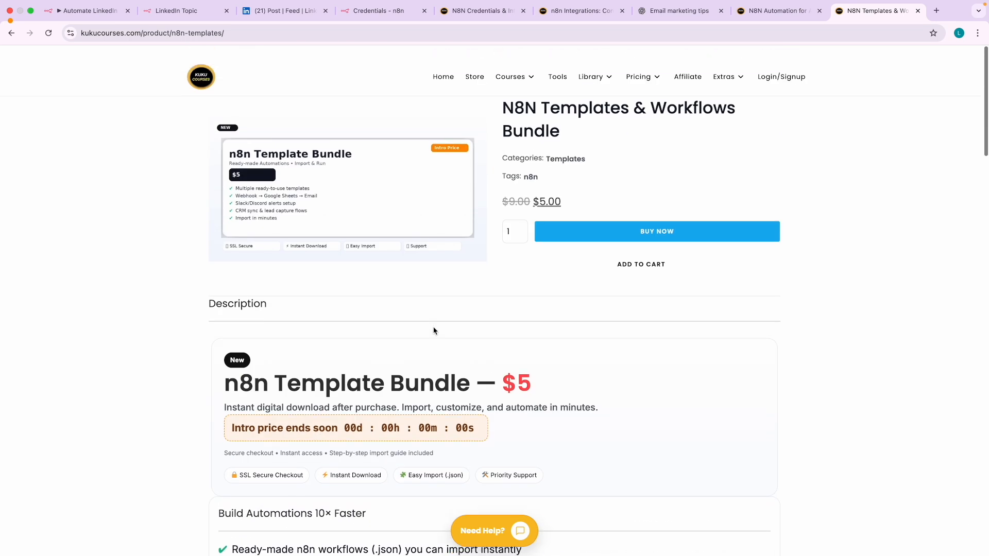
pyautogui.scroll(5, 557, 184)
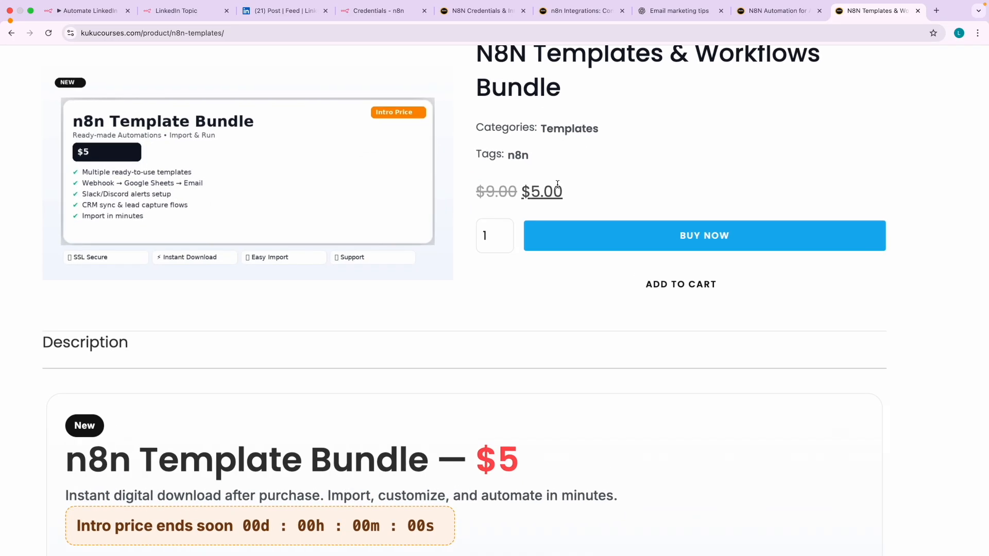
pyautogui.scroll(2, 556, 125)
pyautogui.click(507, 118)
pyautogui.moveTo(507, 117); pyautogui.dragTo(562, 150)
pyautogui.click(562, 150)
# - Scroll through the bundle description again, then return to the Kuku Courses home page
pyautogui.scroll(-3, 411, 278)
pyautogui.scroll(-5, 402, 315)
pyautogui.scroll(-5, 399, 316)
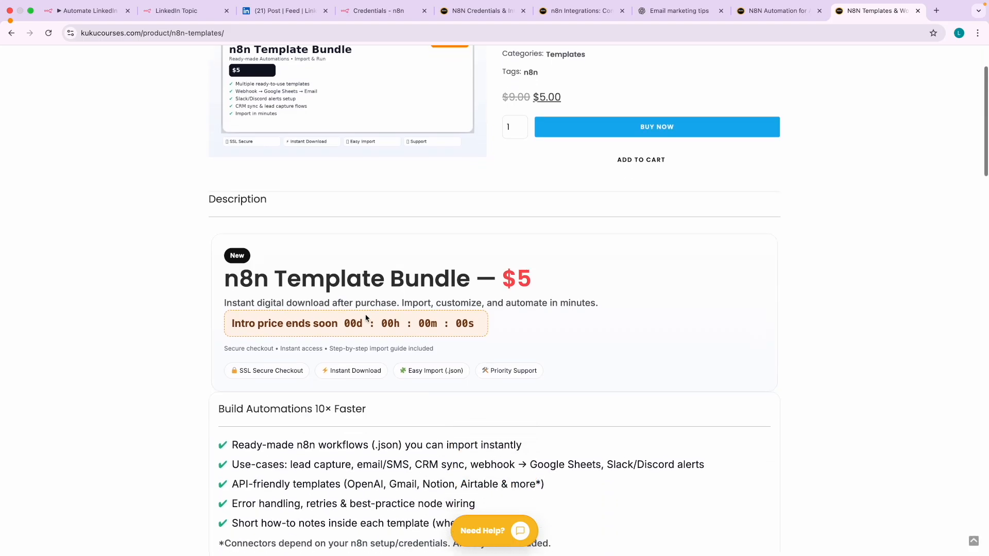
pyautogui.scroll(-4, 344, 330)
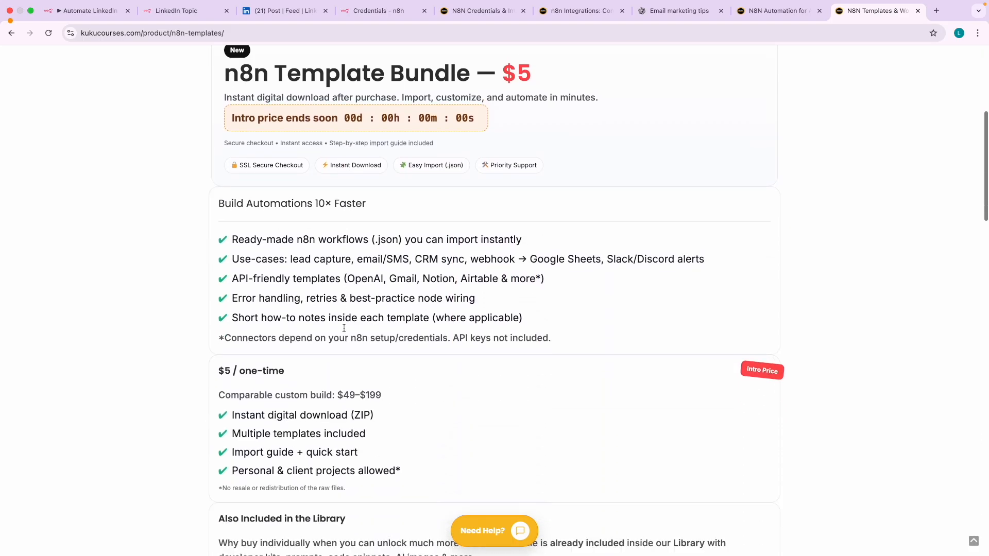
pyautogui.scroll(8, 344, 328)
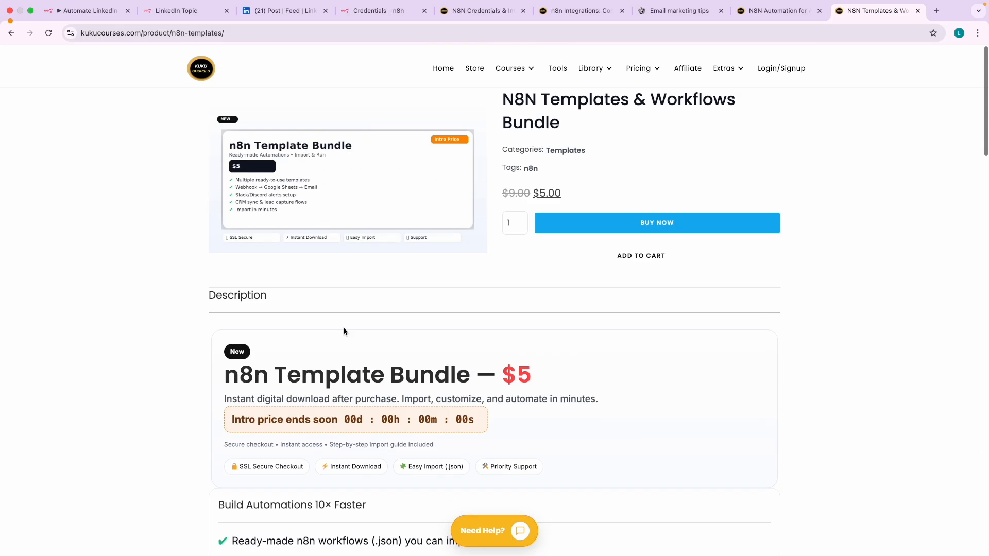
pyautogui.click(443, 66)
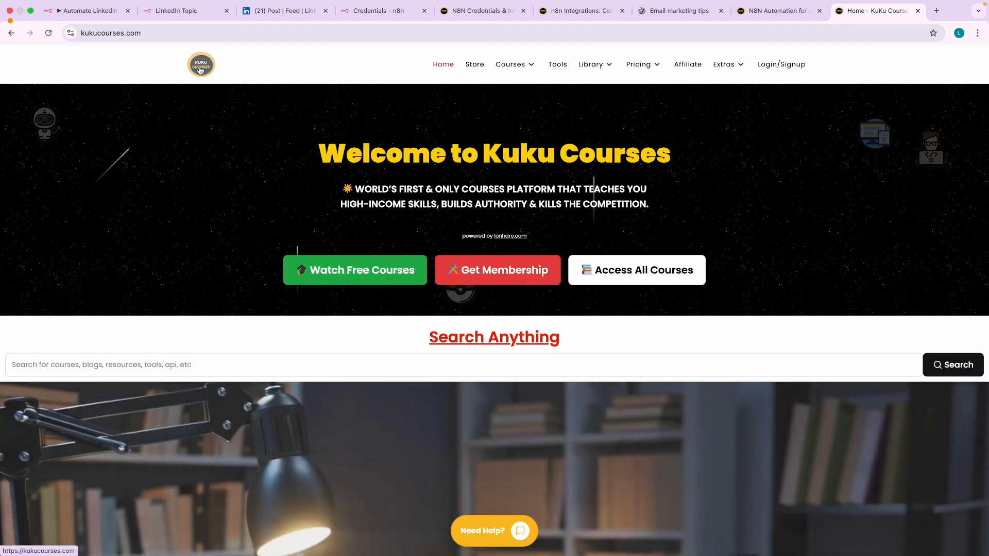
# - Reload the Kuku Courses home page to dismiss the popup
pyautogui.click(200, 68)
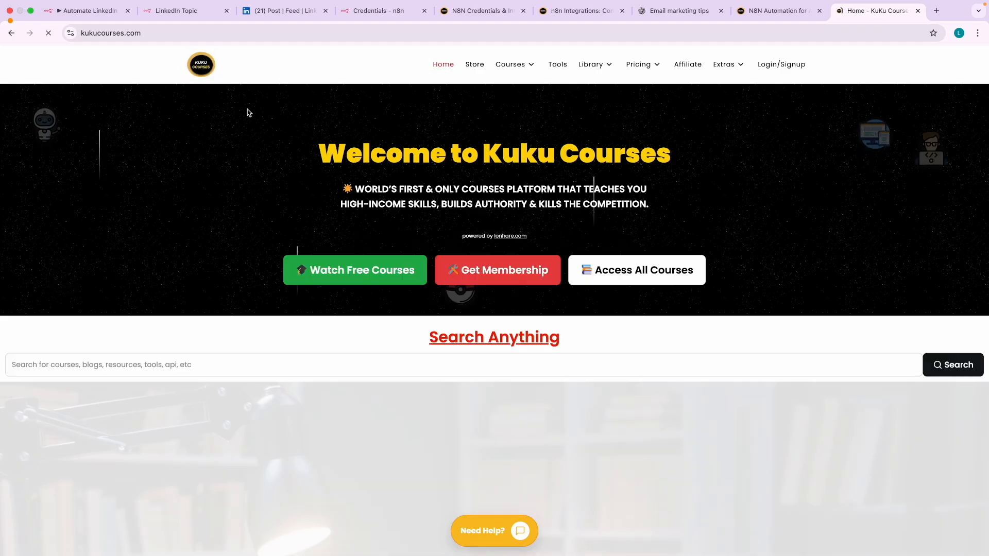
pyautogui.scroll(-10, 512, 203)
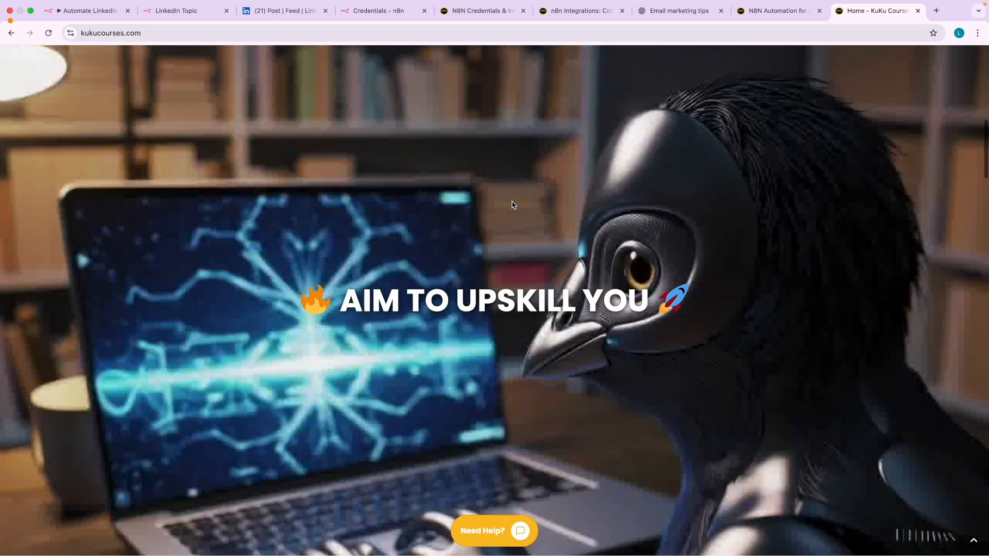
pyautogui.scroll(12, 510, 180)
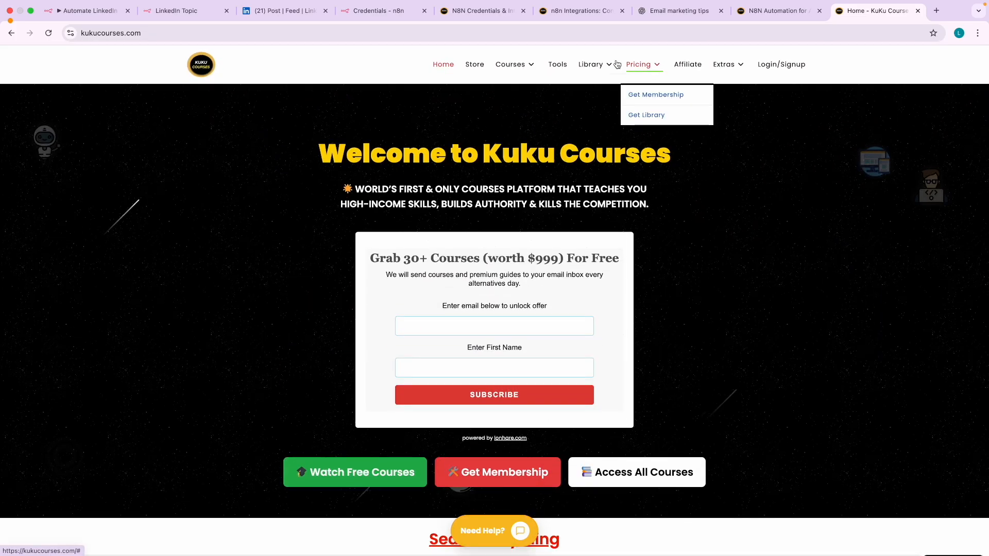
pyautogui.moveTo(592, 82)
pyautogui.scroll(5, 600, 105)
# - Open the Affiliate SEO Optimized Blog Post prompt from the Free Library and scroll through it
pyautogui.click(604, 116)
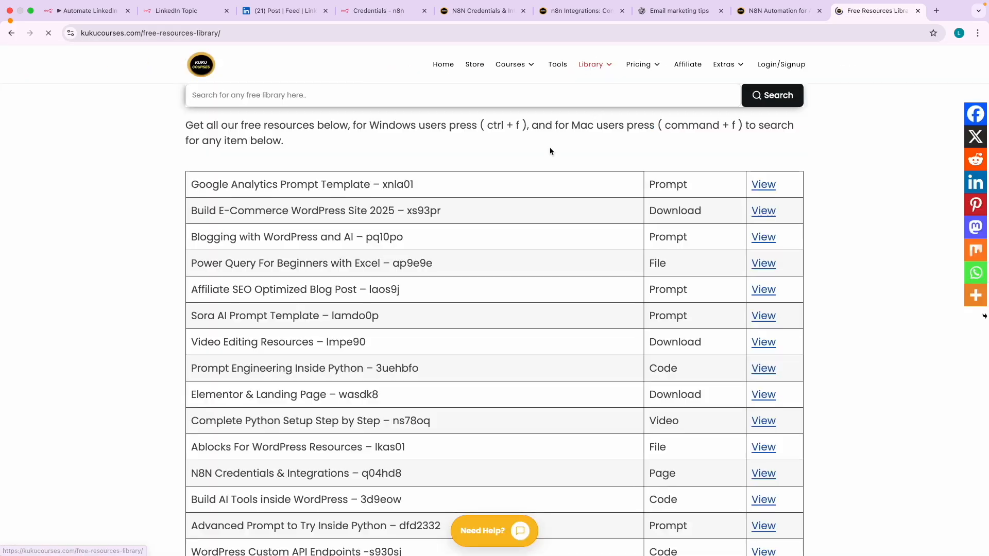
pyautogui.scroll(-3, 355, 286)
pyautogui.moveTo(194, 226); pyautogui.dragTo(343, 227)
pyautogui.click(409, 230)
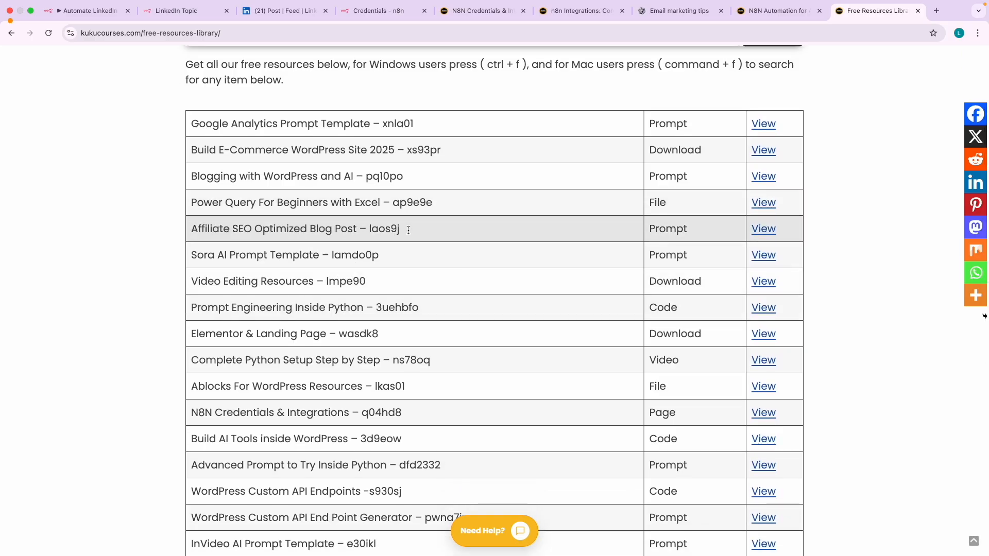
pyautogui.click(763, 229)
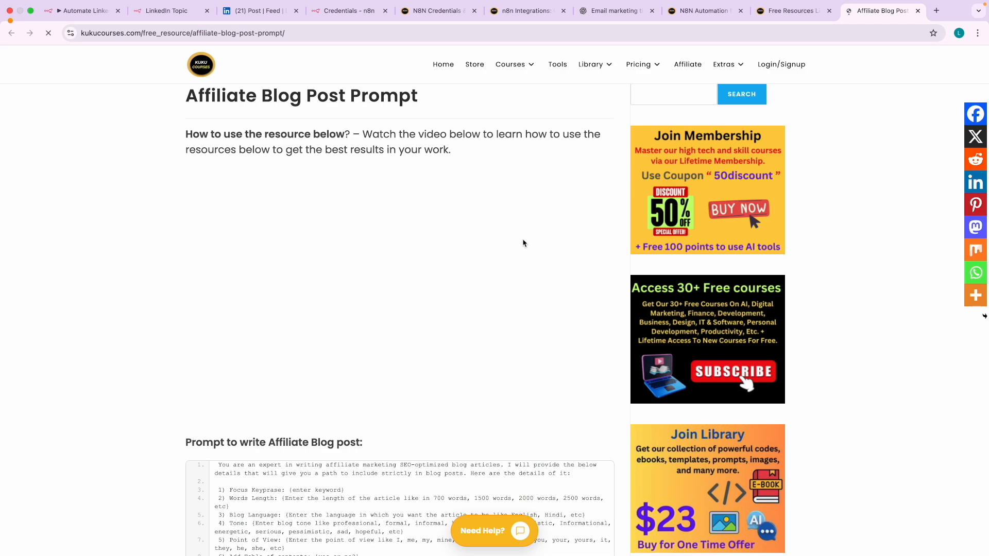
pyautogui.scroll(-4, 315, 411)
pyautogui.scroll(-4, 314, 411)
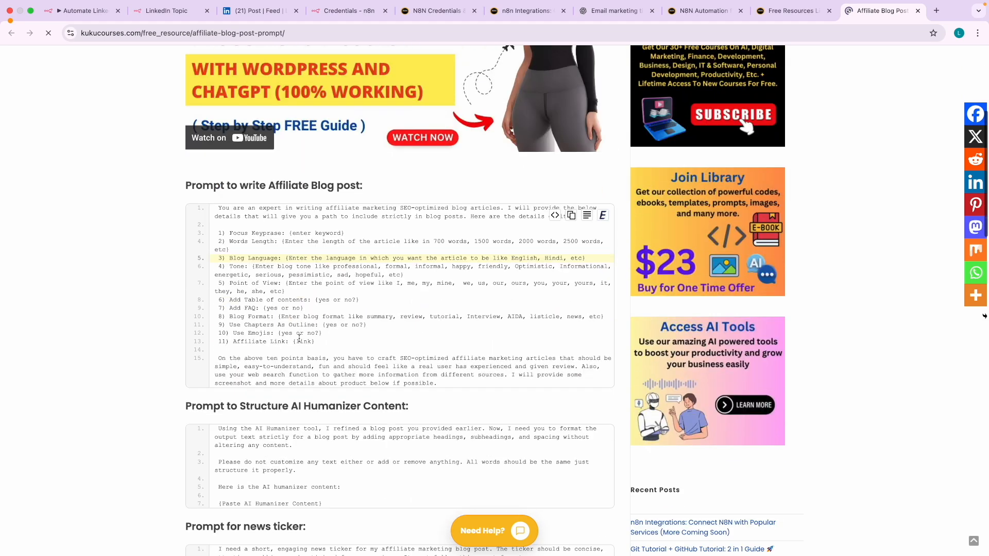
pyautogui.scroll(5, 386, 256)
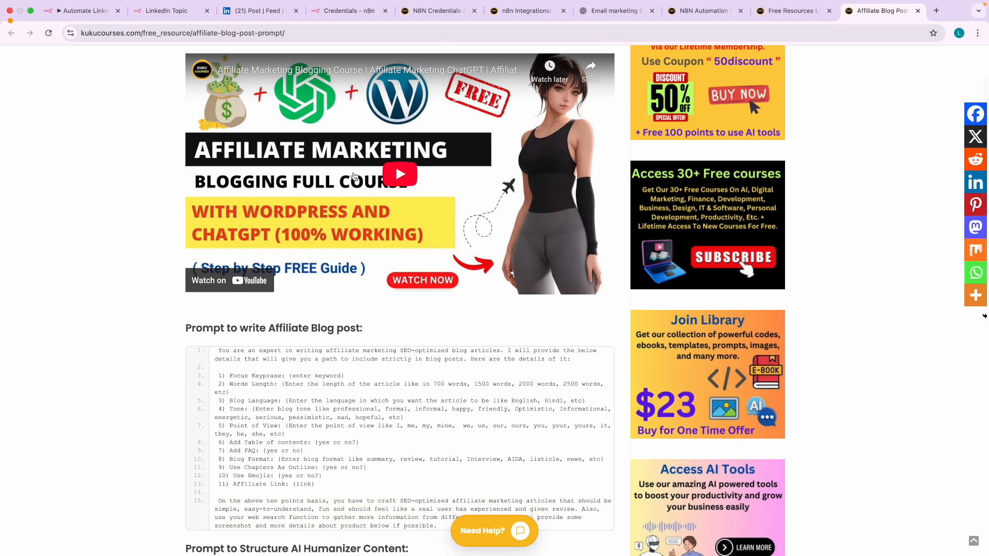
pyautogui.scroll(2, 334, 172)
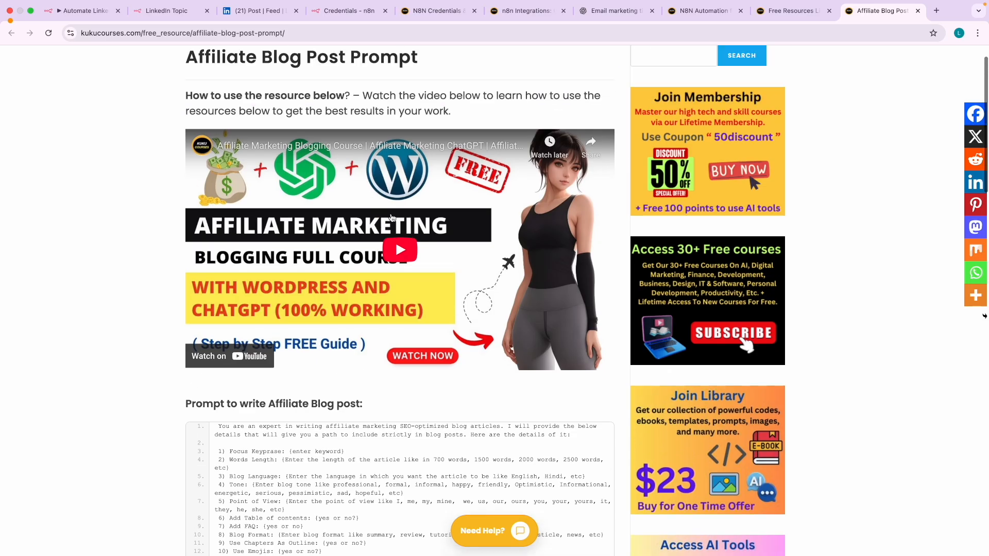
pyautogui.scroll(-20, 458, 312)
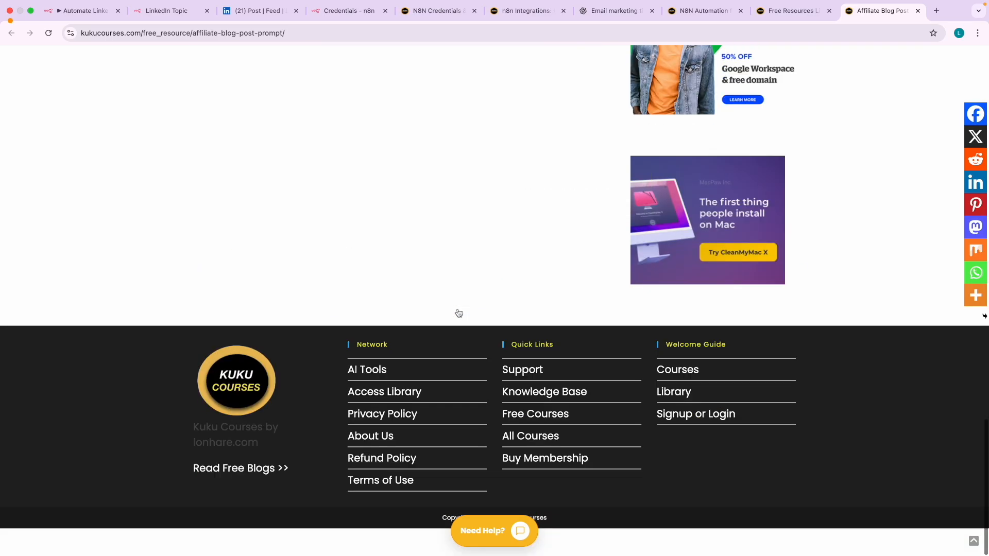
pyautogui.scroll(20, 532, 227)
# - View page 2 of the free courses, return home, then show the node-types slide
pyautogui.moveTo(515, 64)
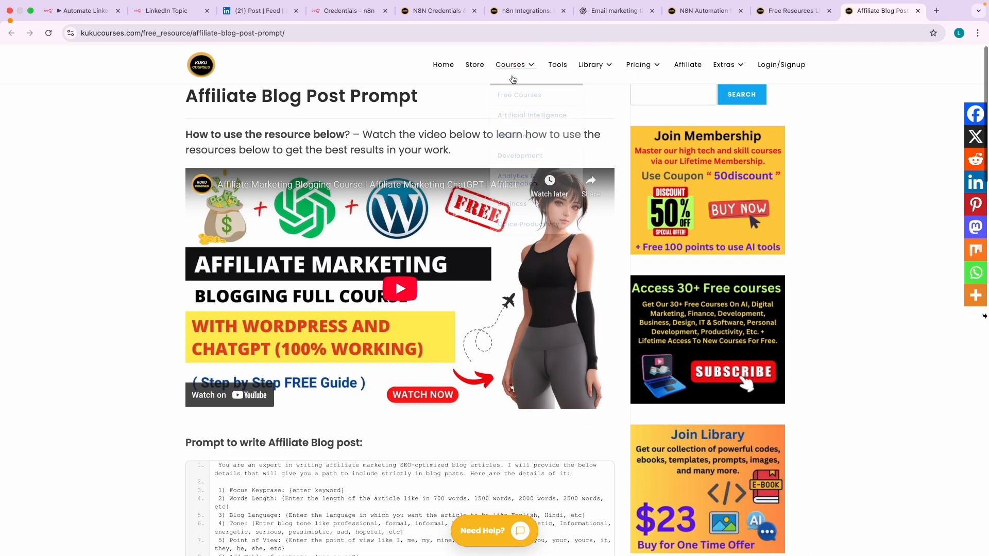
pyautogui.click(520, 94)
pyautogui.scroll(-12, 512, 199)
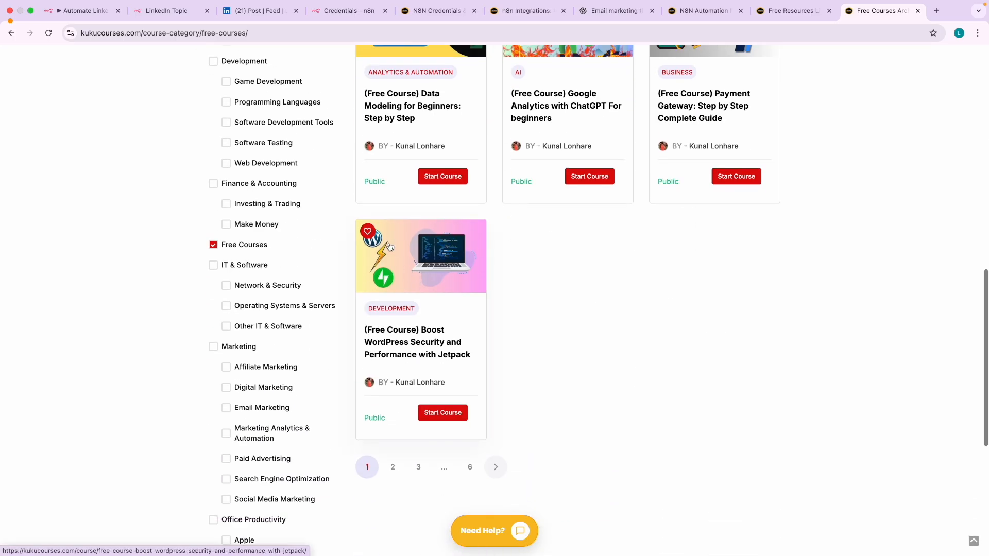
pyautogui.scroll(-2, 407, 280)
pyautogui.click(392, 368)
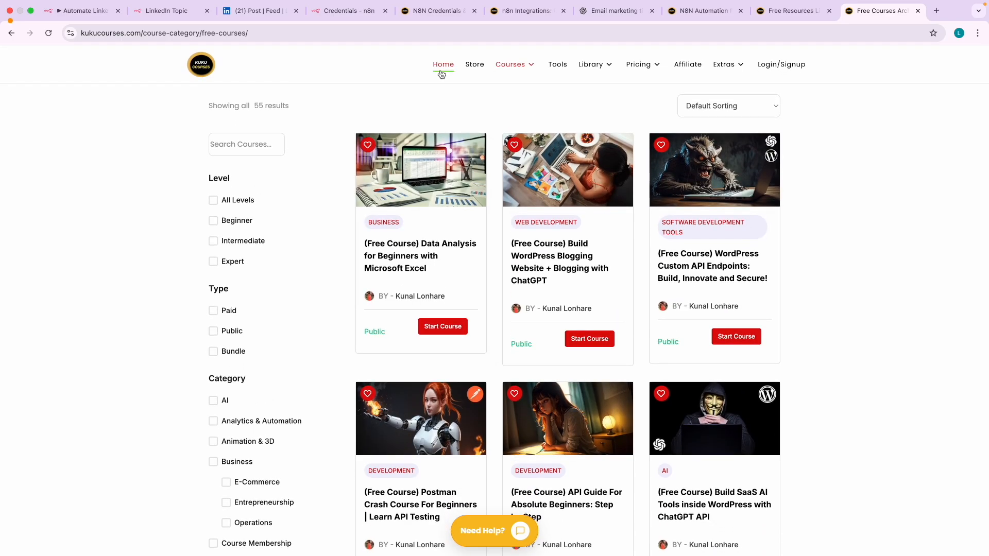
pyautogui.click(442, 65)
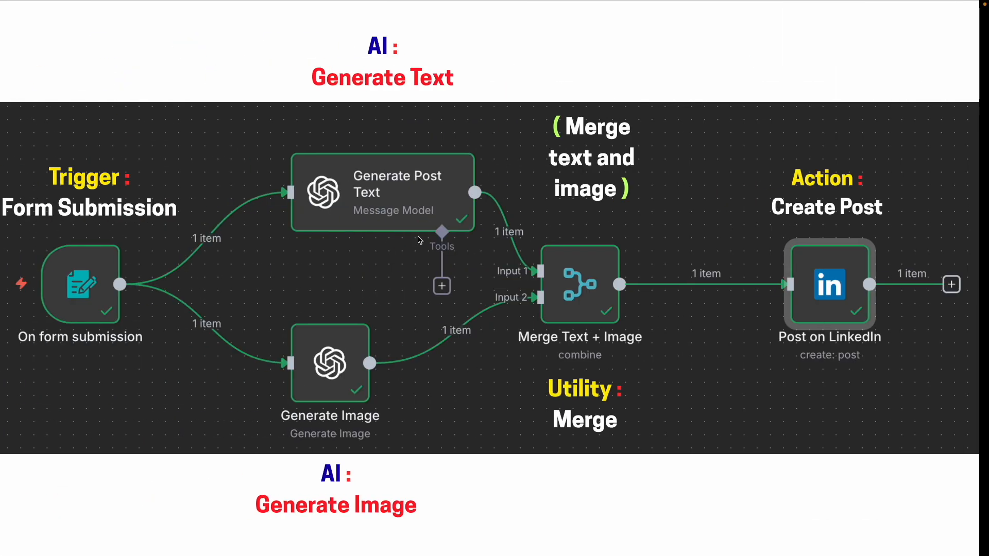
pyautogui.click(264, 268)
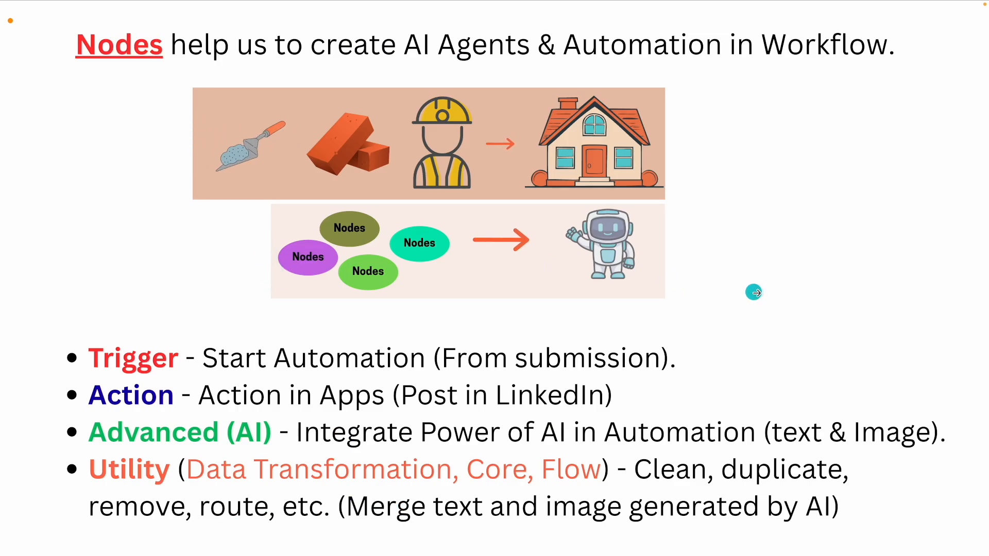